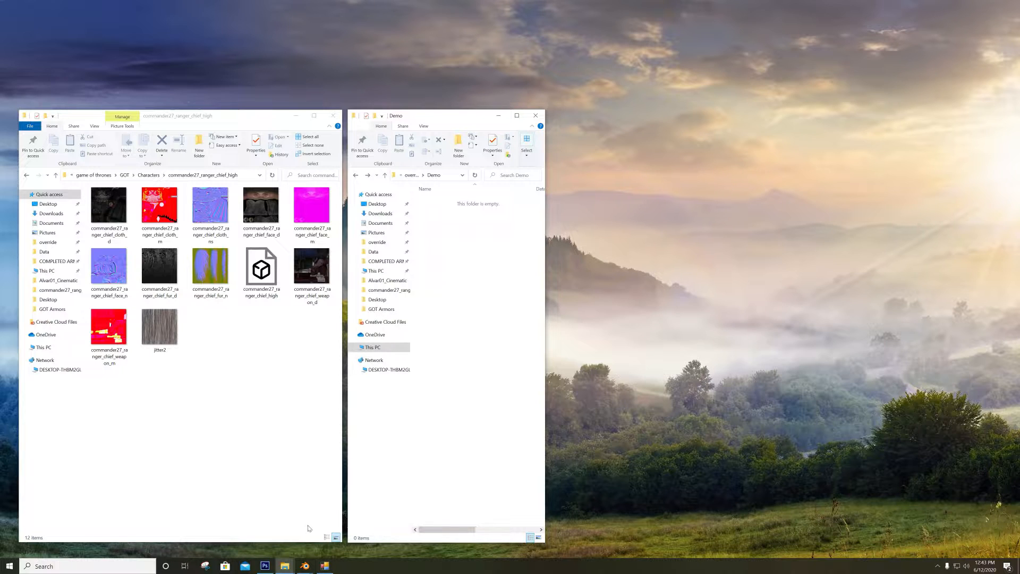
Switch to Blender, hide the ranger chief cloth and fur meshes, and preview the commander26, undeadman, lyannamormont and mountain chief meshes in turn
click(305, 567)
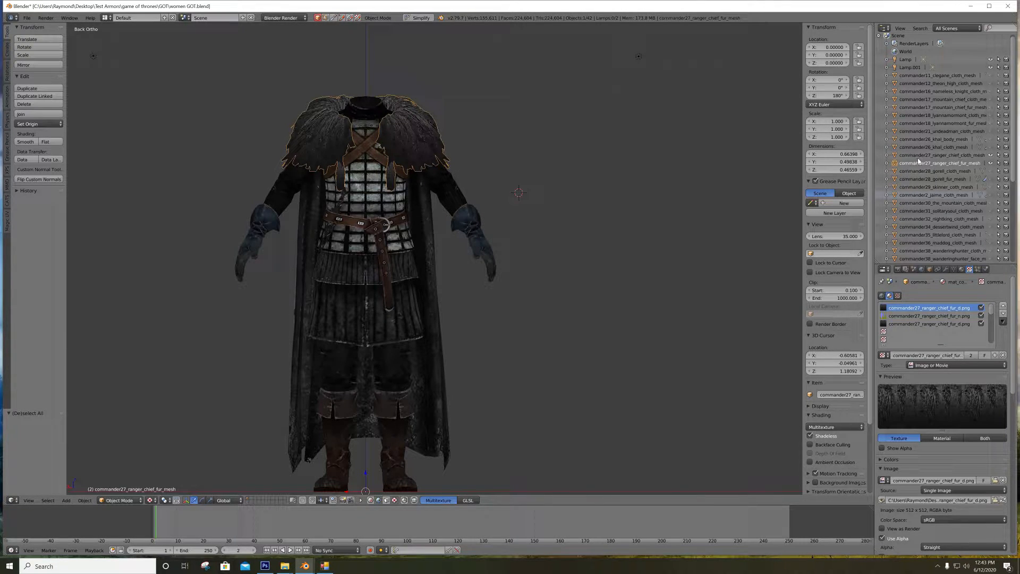
click(990, 155)
click(990, 163)
click(990, 147)
click(990, 139)
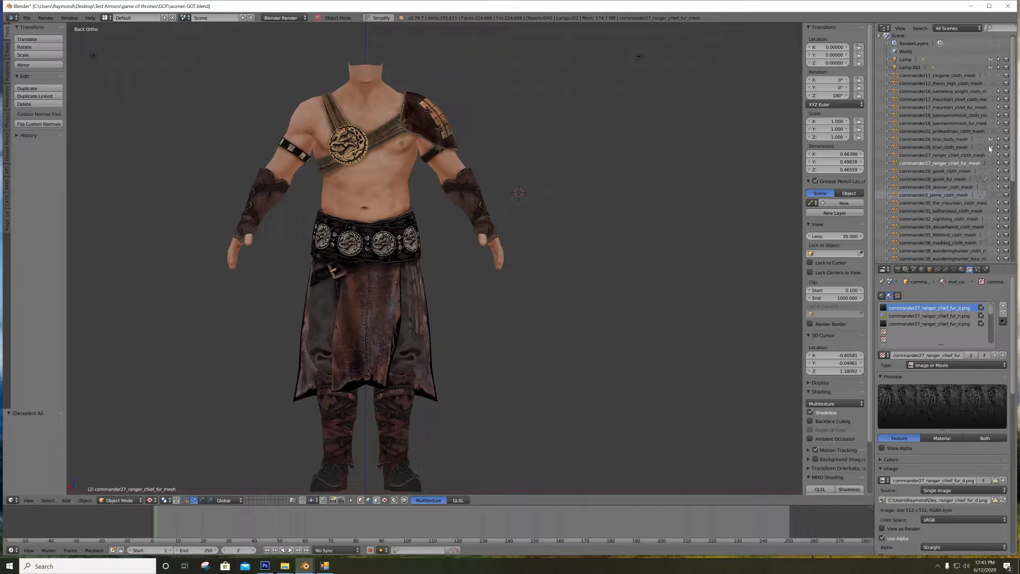
click(990, 148)
click(990, 139)
click(990, 131)
click(990, 131)
click(990, 123)
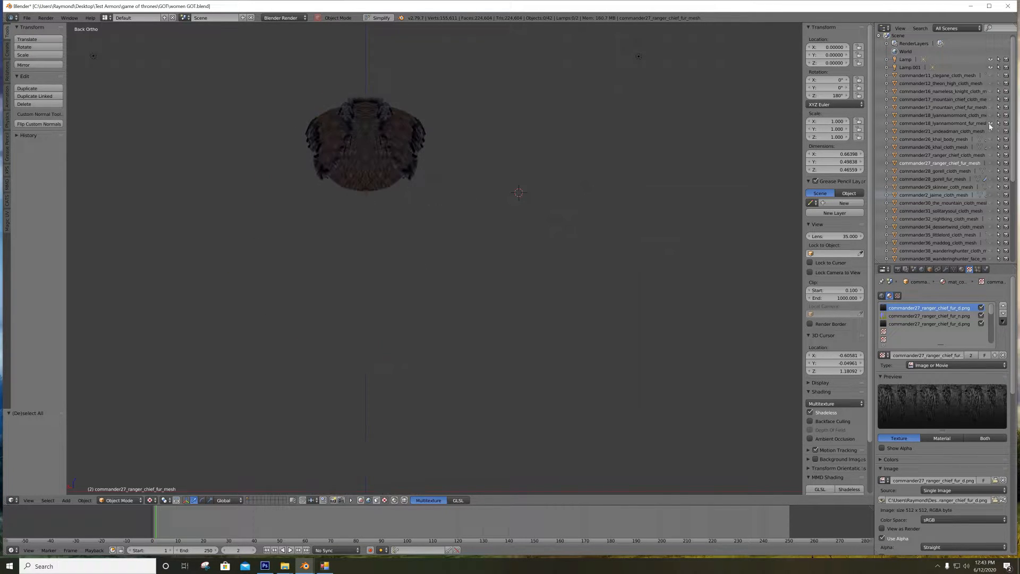
click(990, 123)
click(991, 115)
click(991, 108)
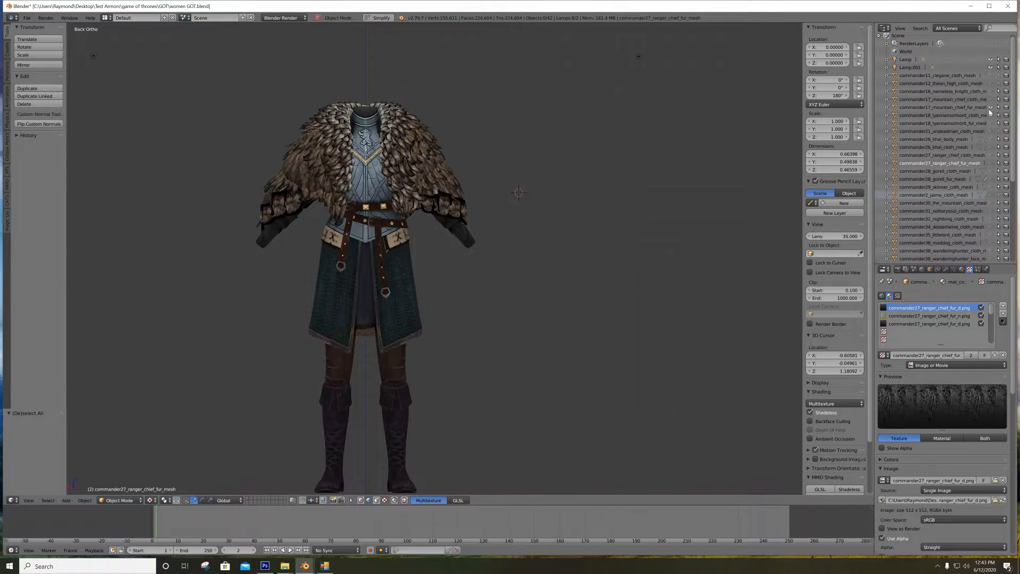
click(990, 107)
click(990, 115)
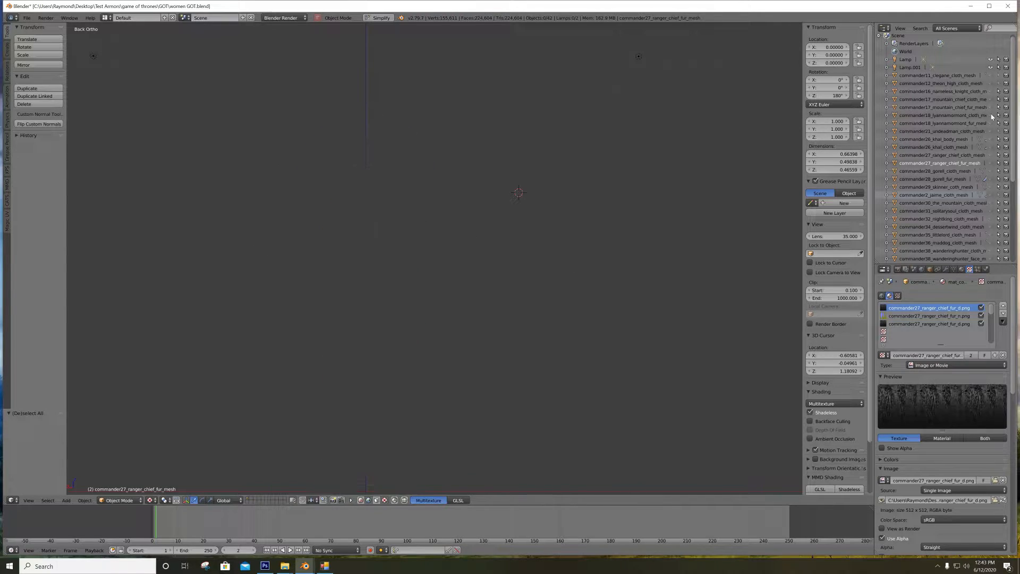
Show only the commander27 ranger chief cloth and fur meshes again, after briefly previewing the commander28 cloth mesh
click(990, 164)
click(990, 171)
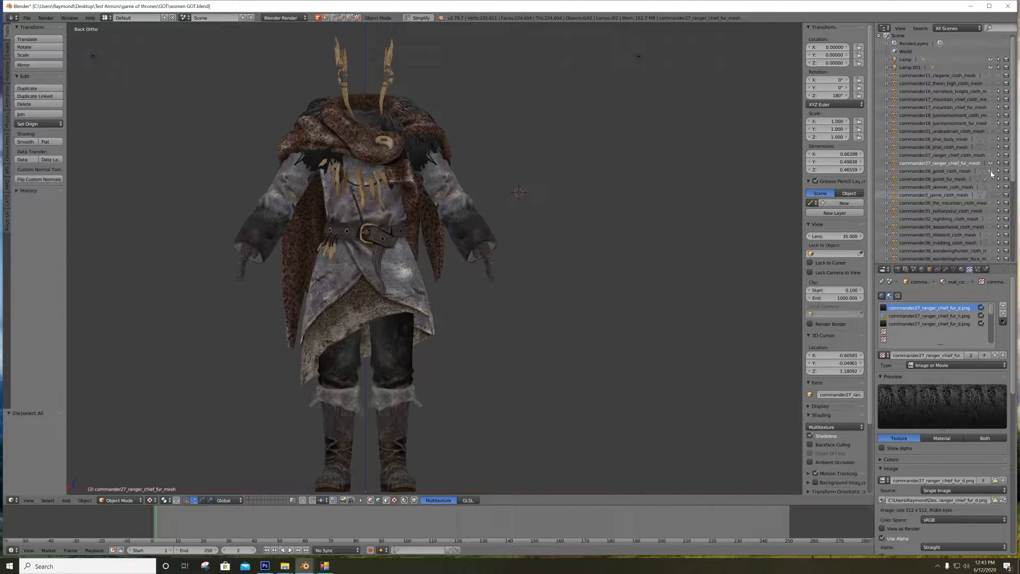
click(991, 171)
click(991, 155)
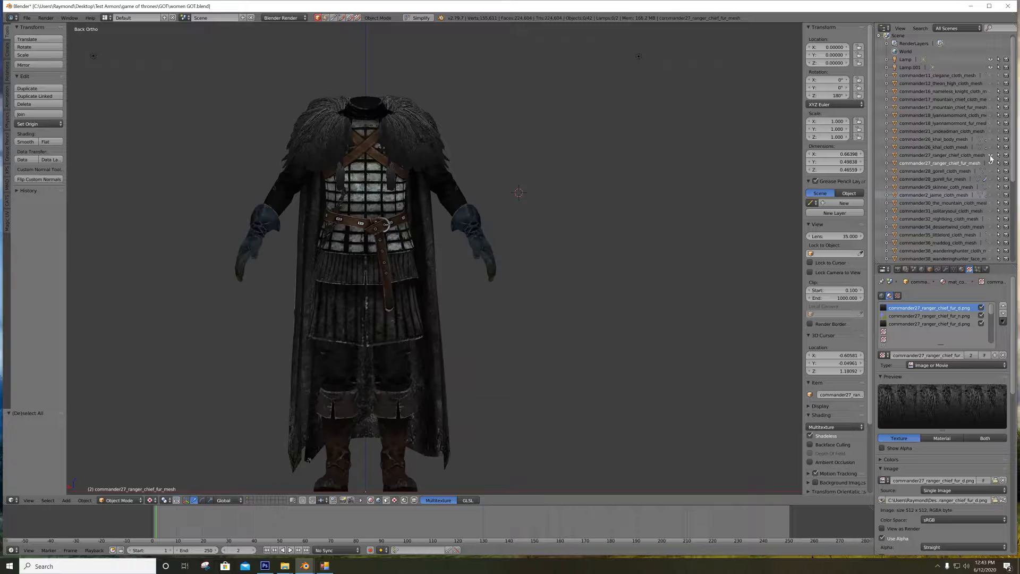
click(991, 163)
click(990, 155)
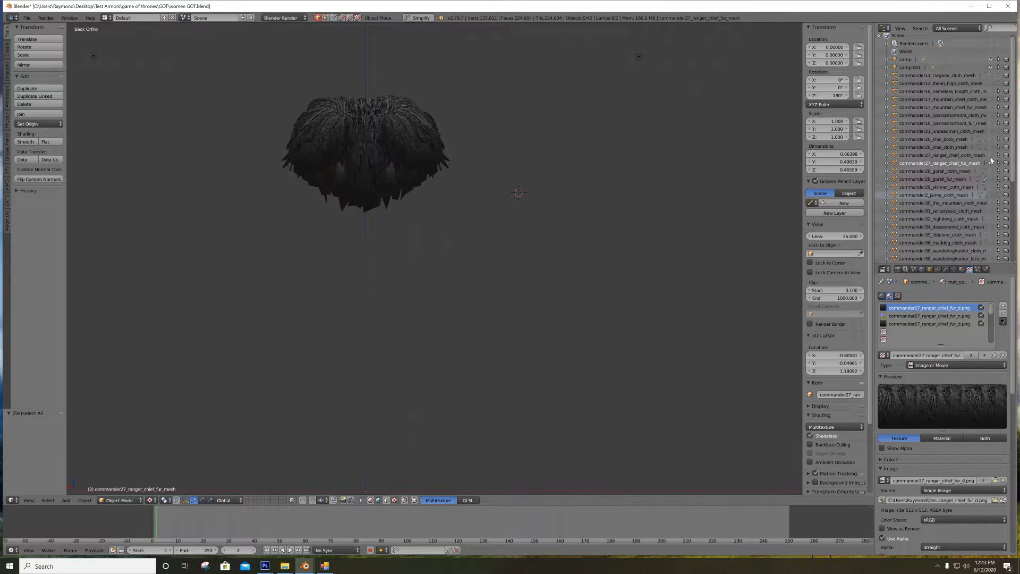
click(991, 155)
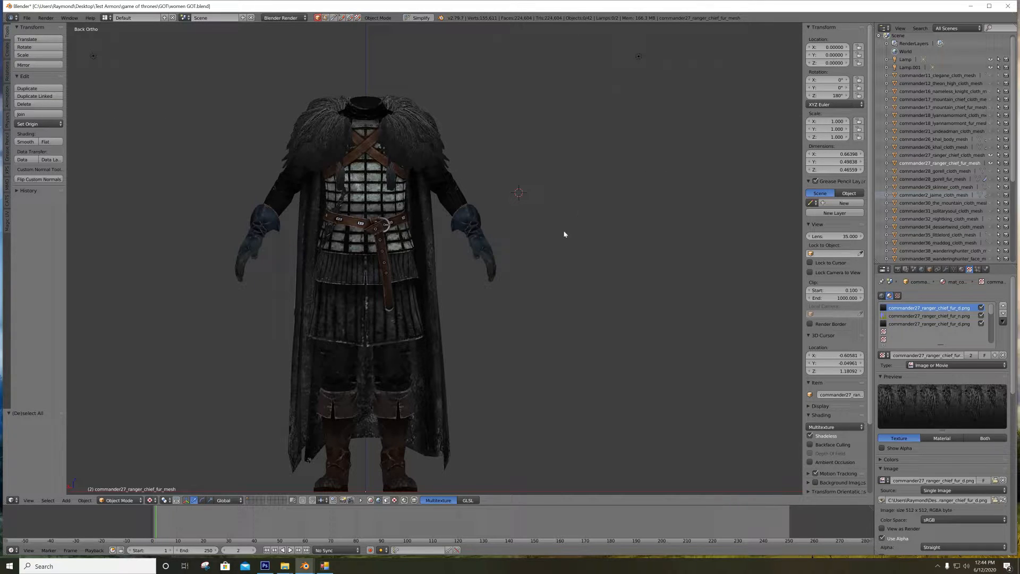
shift+middle_drag(547, 289, 593, 287)
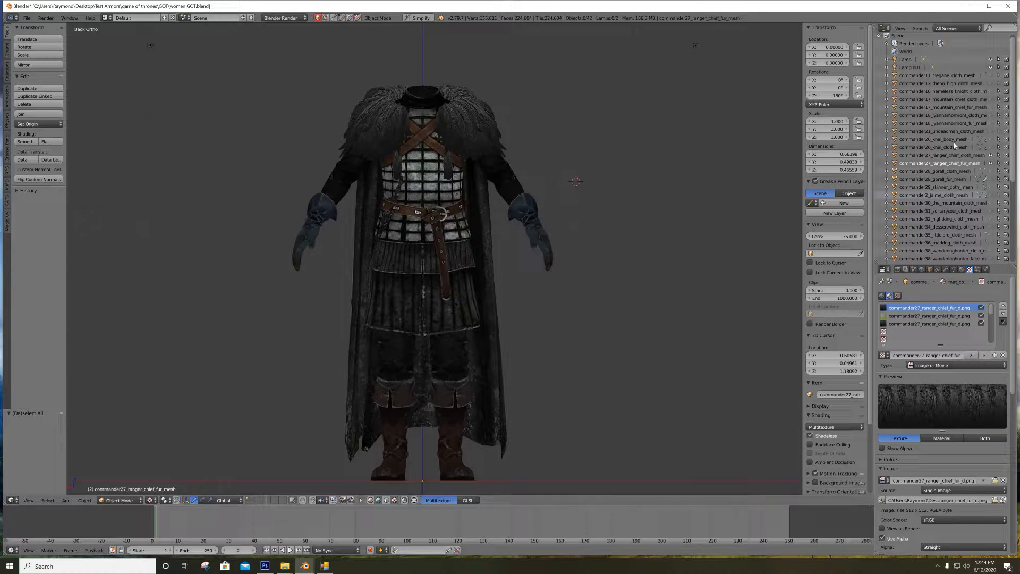
Hide the ranger chief fur mesh, leaving only the cloth mesh visible, and view the cape from behind
click(990, 155)
click(990, 155)
click(990, 155)
click(990, 155)
click(990, 163)
middle_drag(642, 167, 674, 186)
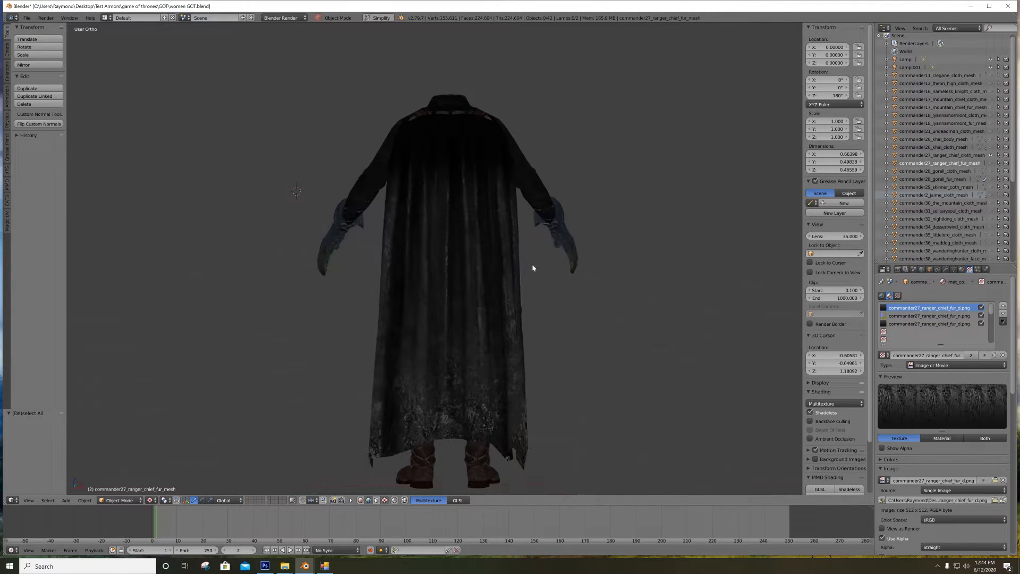
Select the linked cape geometry of the ranger chief cloth mesh in Edit Mode and delete its faces
right_click(474, 304)
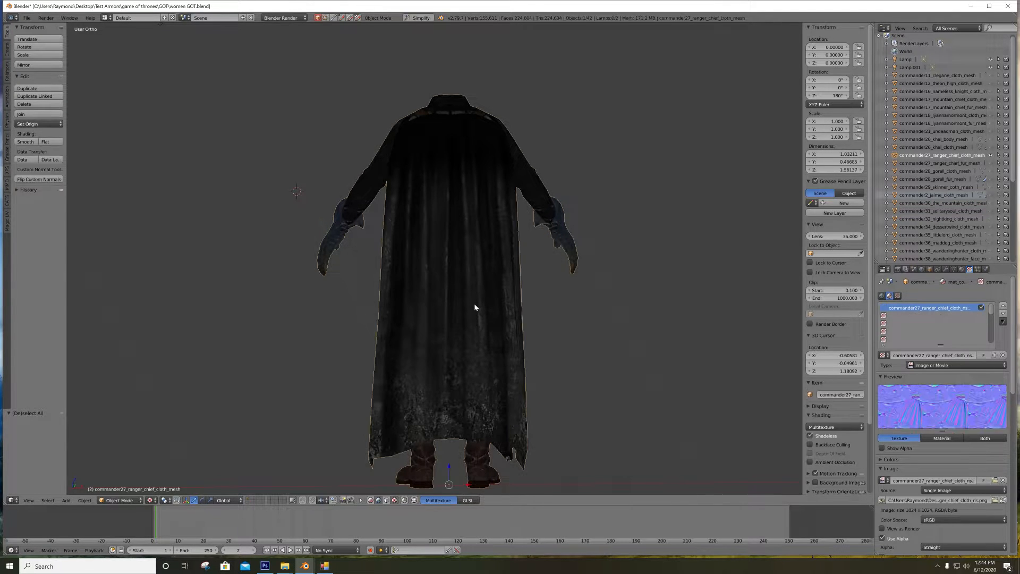
key(Tab)
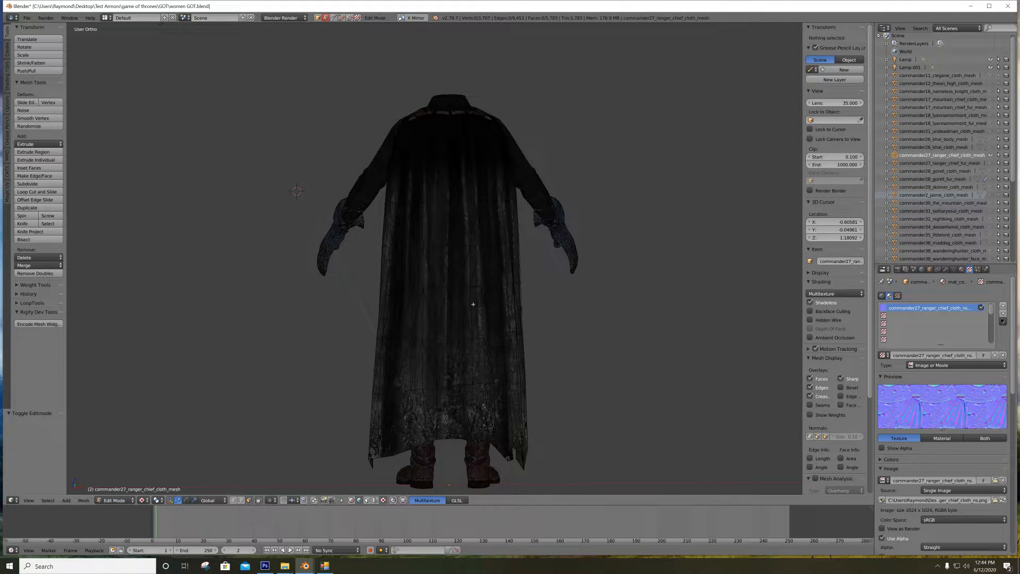
key(l)
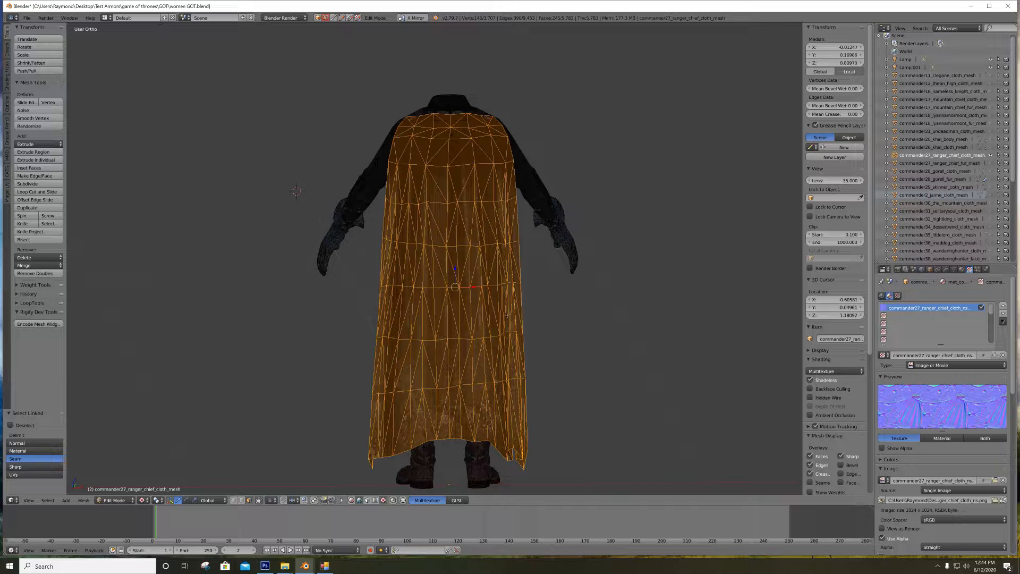
mouse_move(477, 290)
middle_down()
mouse_move(532, 290)
mouse_move(479, 285)
middle_up()
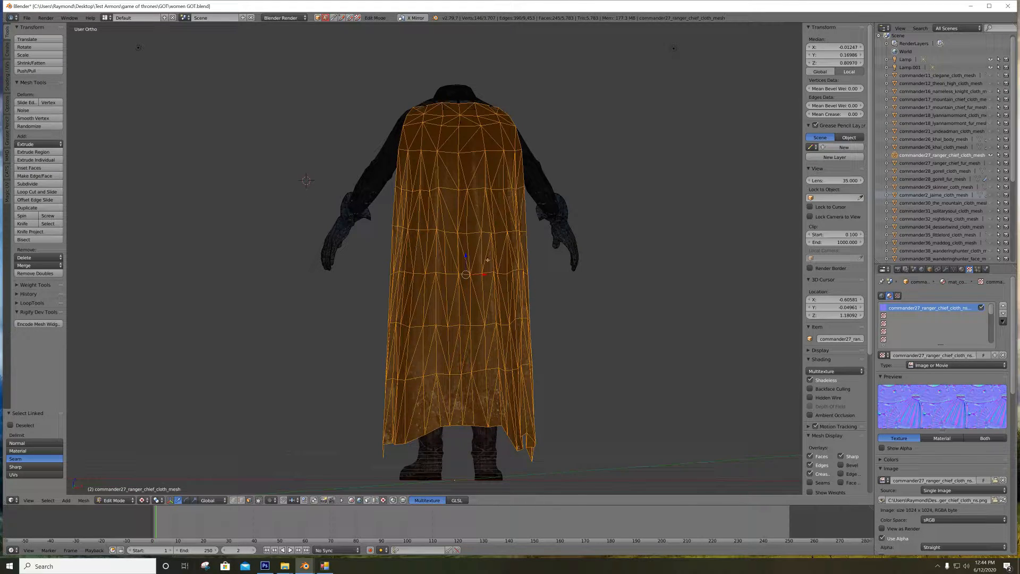
key(x)
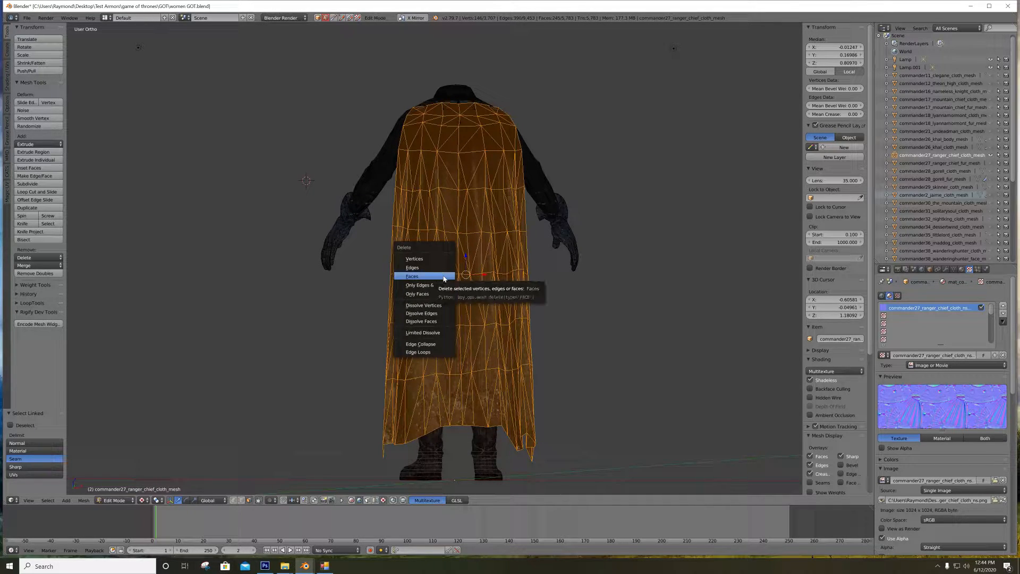
click(443, 276)
middle_drag(454, 264, 576, 257)
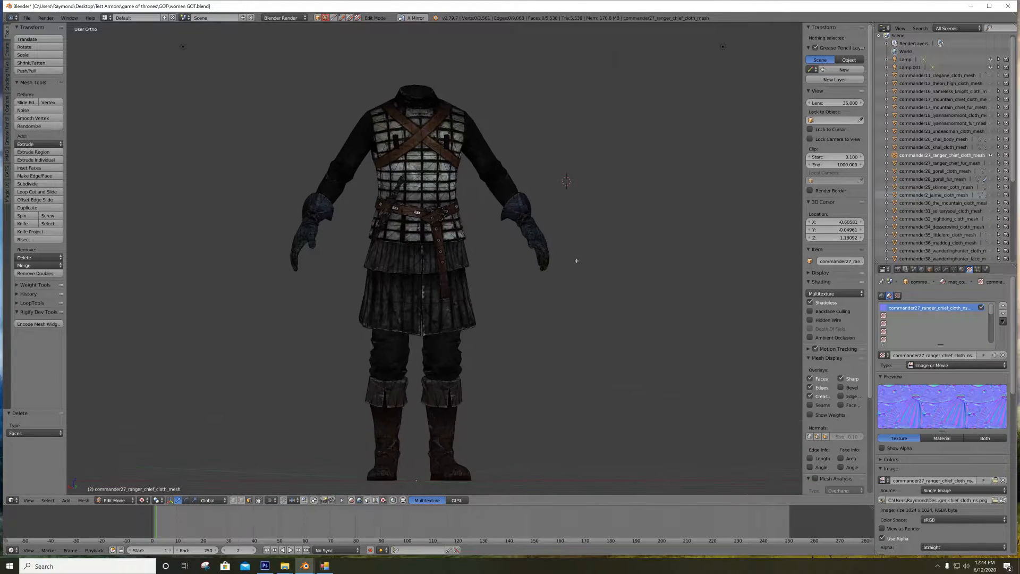
Show the ranger chief fur mesh again and inspect the armor from the front
click(990, 162)
middle_drag(663, 167, 541, 178)
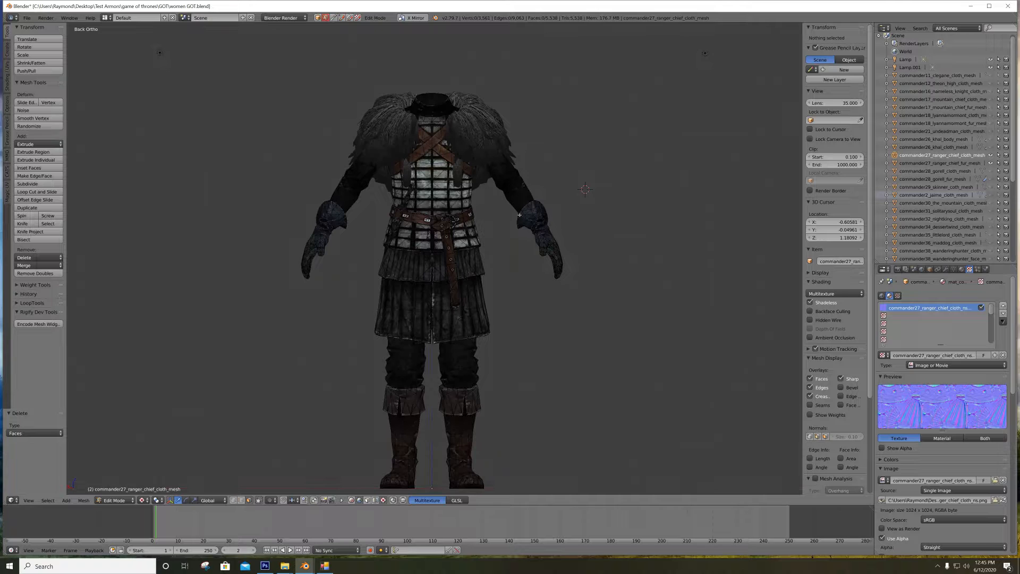
scroll(519, 215, up, 6)
scroll(477, 178, down, 7)
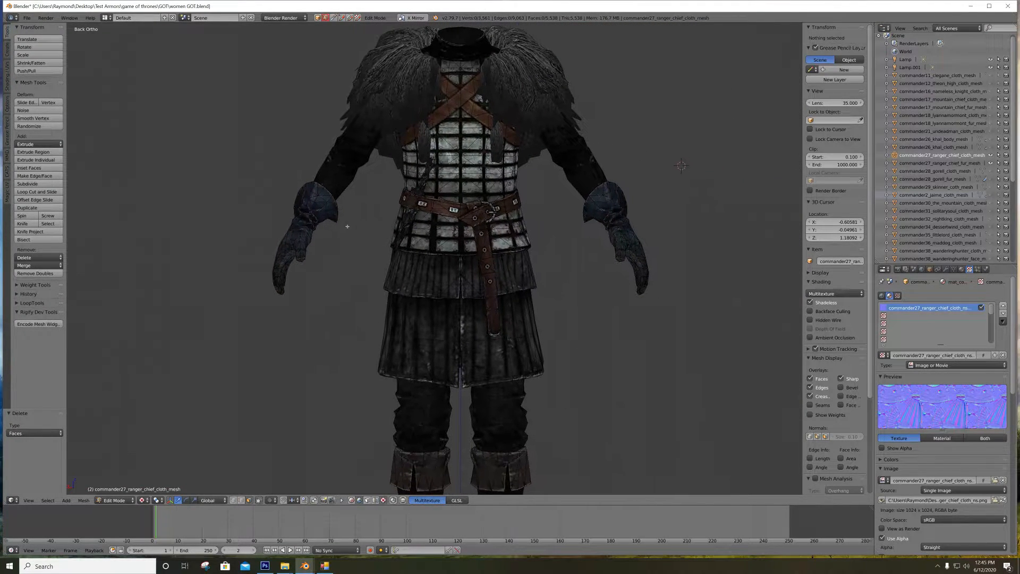
Try to delete the faces of both linked gloves from the cloth mesh in solid shading
key(z)
key(z)
scroll(350, 273, down, 3)
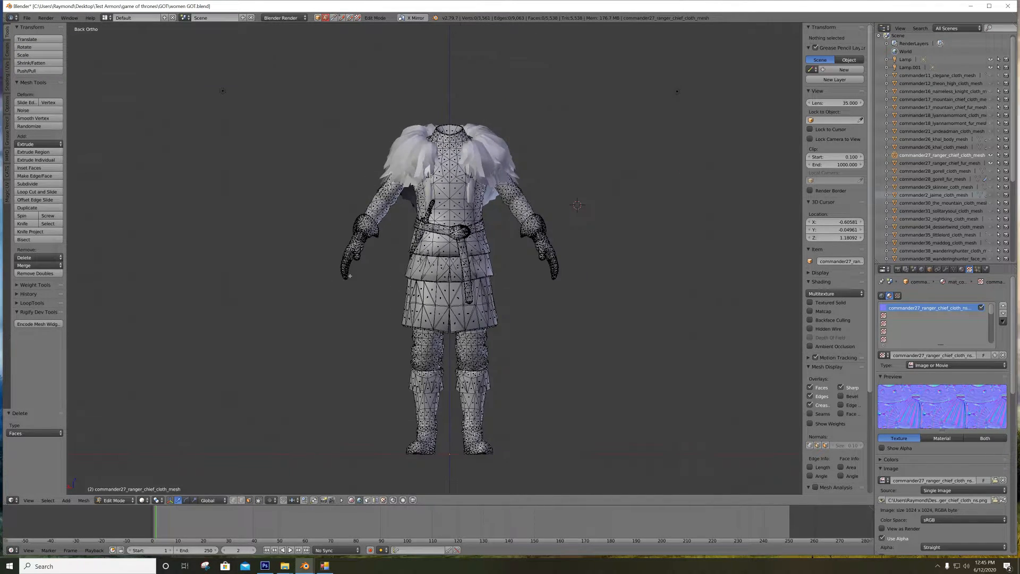
scroll(330, 223, up, 5)
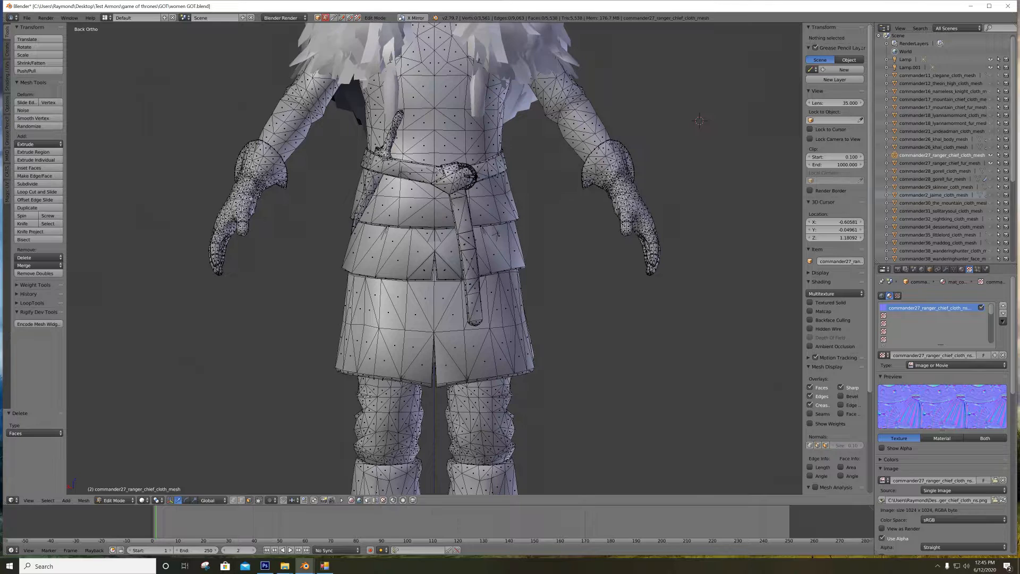
key(l)
key(l)
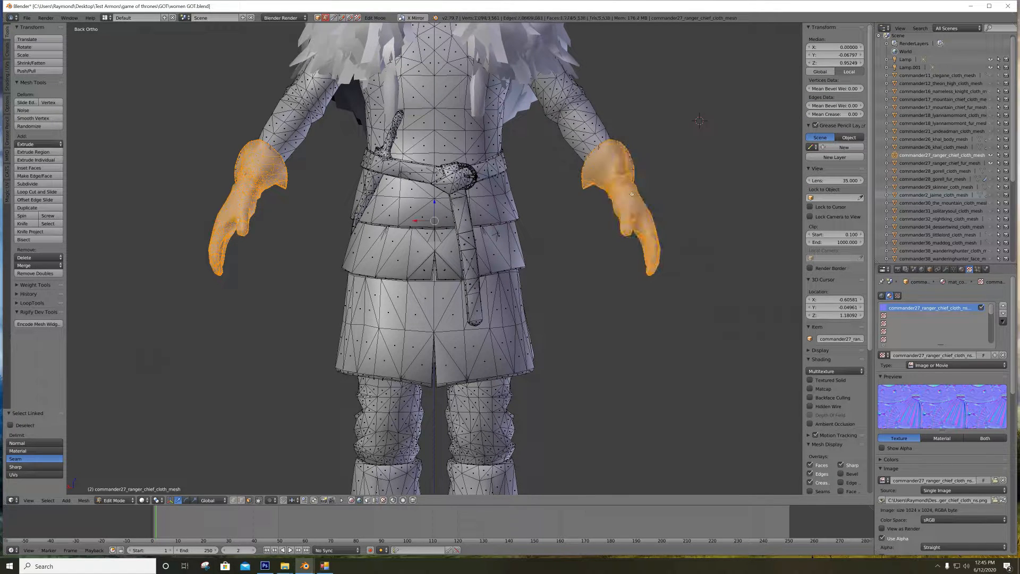
key(x)
click(632, 194)
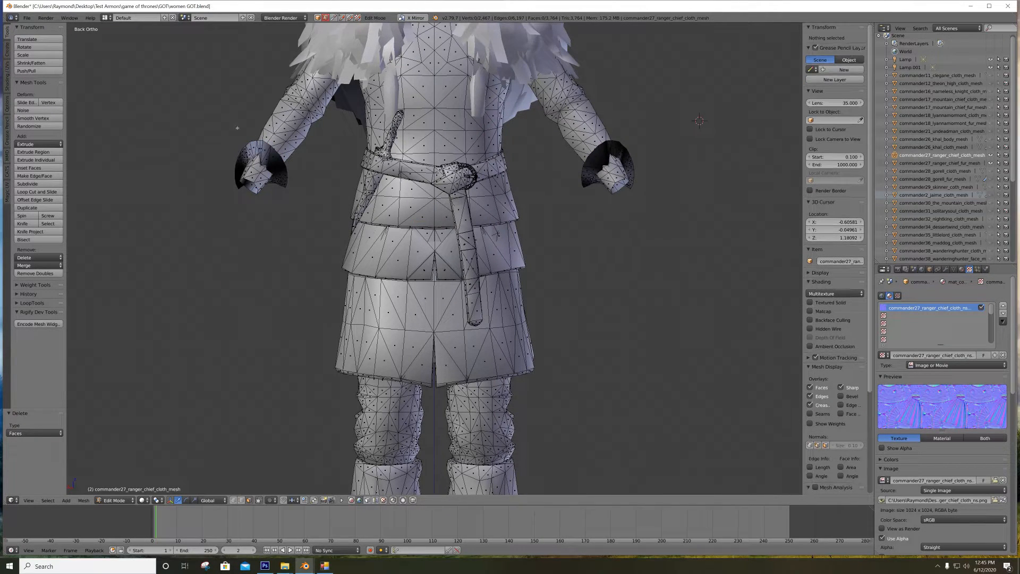
Undo the glove deletion and clear the remaining glove selection
scroll(311, 173, down, 3)
key(ctrl+z)
key(ctrl+z)
scroll(302, 222, up, 3)
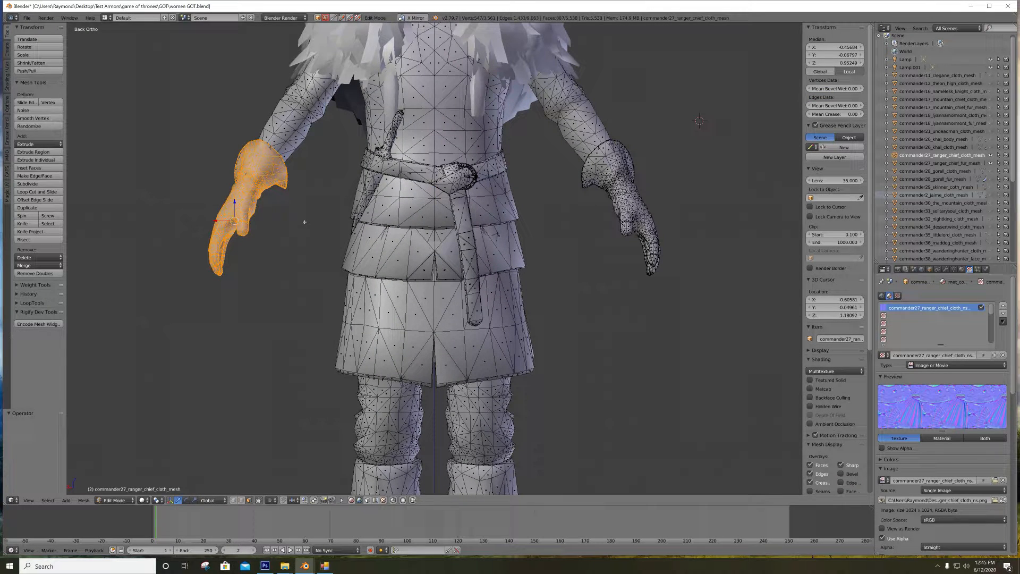
key(a)
Examine one glove, its cuff and the arm up close from several sides in textured shading
shift+middle_drag(264, 204, 390, 179)
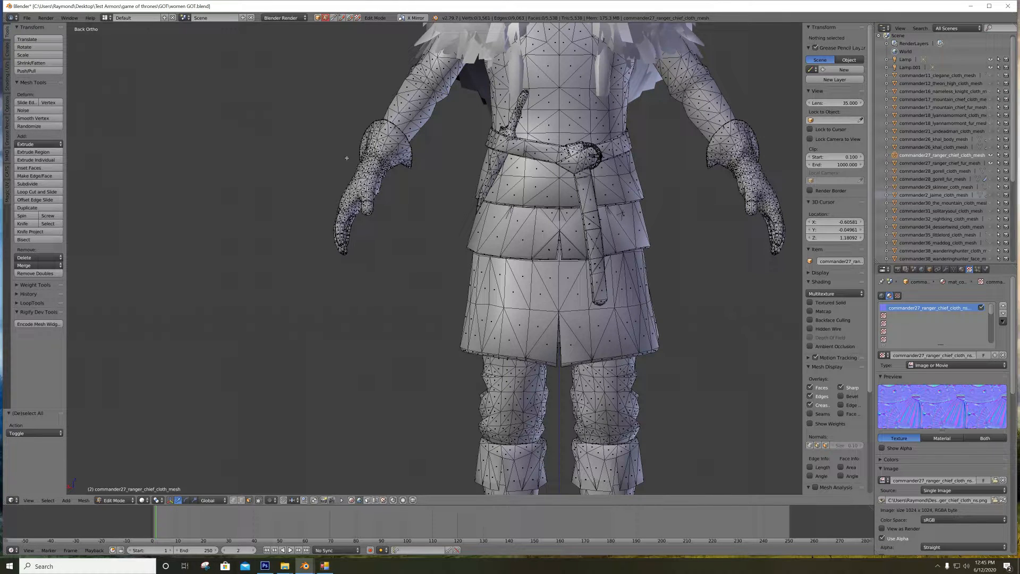
shift+middle_drag(622, 213, 603, 265)
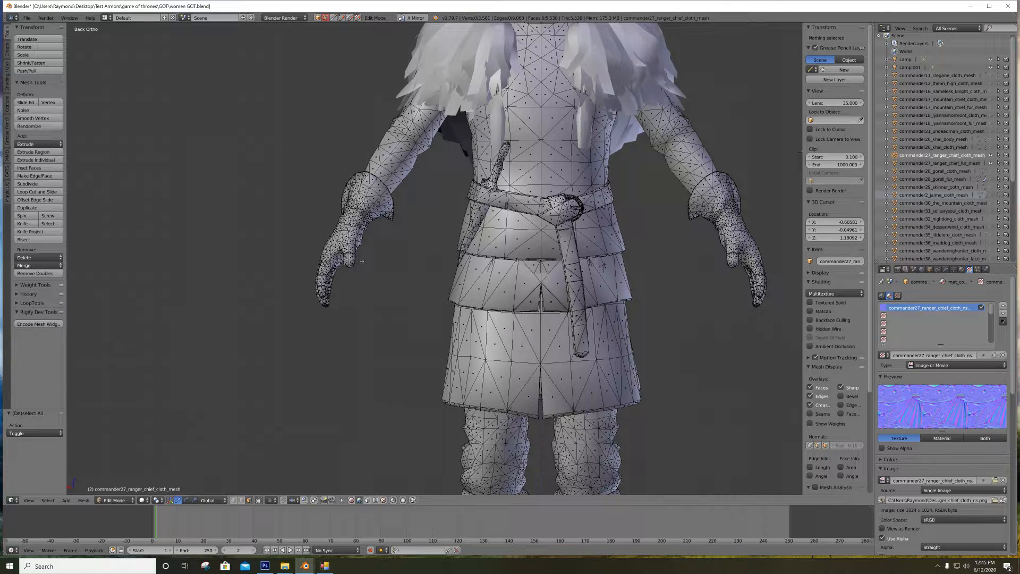
scroll(360, 259, up, 2)
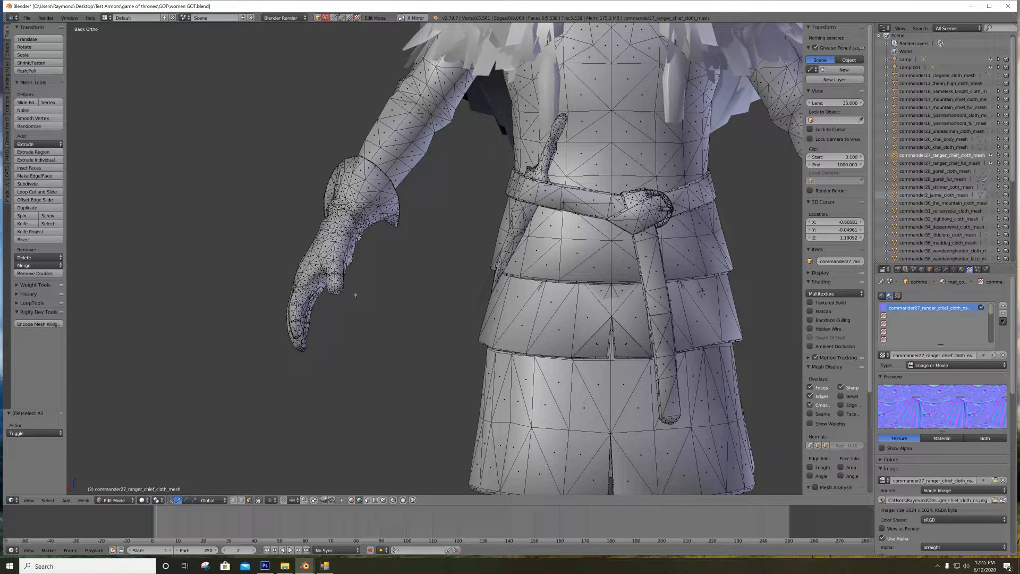
click(142, 500)
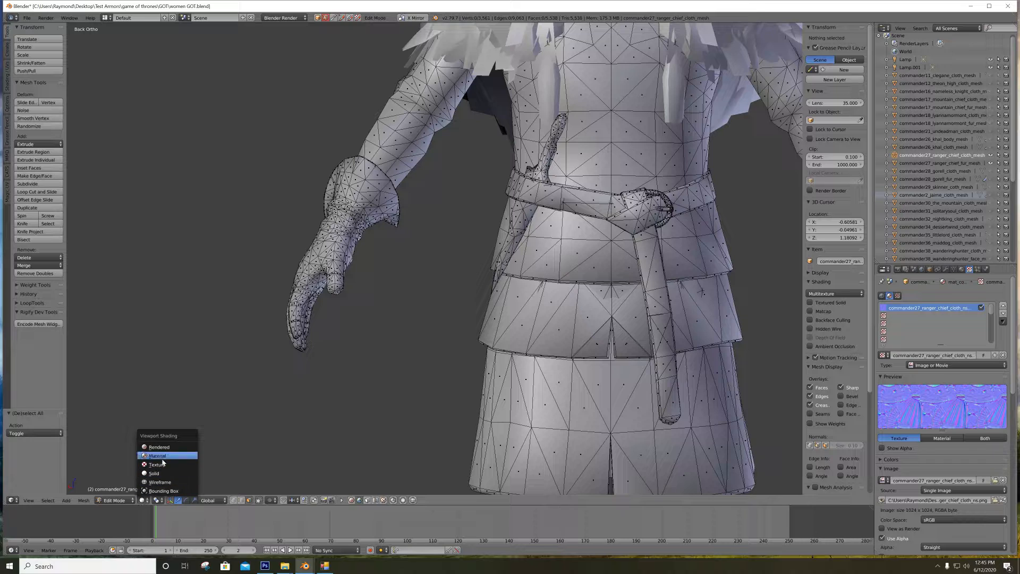
click(163, 461)
middle_drag(318, 253, 493, 297)
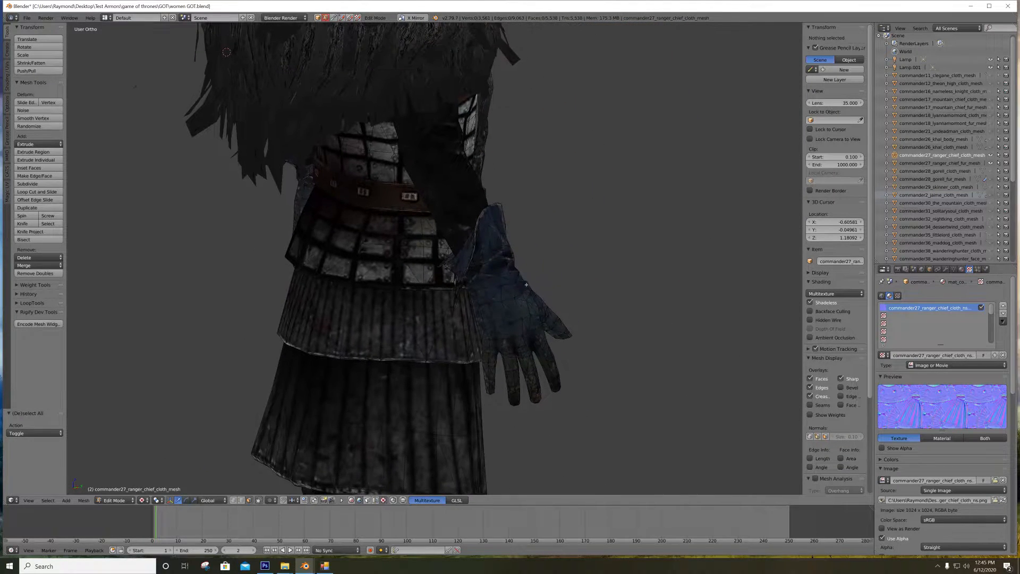
scroll(493, 297, up, 2)
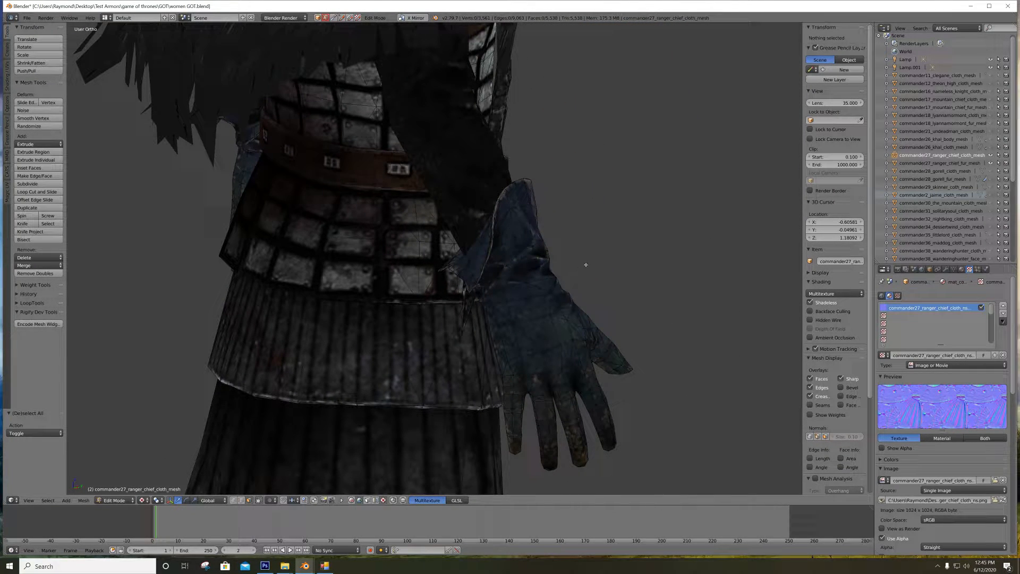
middle_drag(586, 264, 472, 265)
middle_drag(387, 265, 352, 230)
Lasso-select the hand part of the glove below the cuff through the mesh in wireframe, and return to solid shading
key(ctrl+KP_1)
key(z)
mouse_move(384, 344)
ctrl+mouse_down()
mouse_move(349, 392)
mouse_move(202, 457)
mouse_move(168, 388)
mouse_move(159, 290)
mouse_move(177, 205)
mouse_move(268, 175)
mouse_move(305, 187)
mouse_move(367, 241)
mouse_move(387, 297)
ctrl+mouse_up()
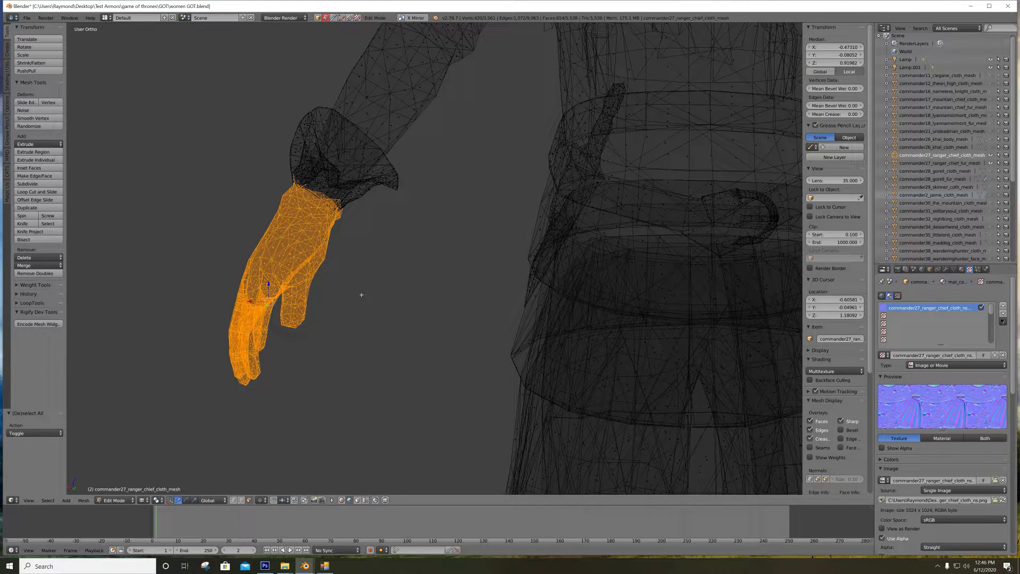
key(z)
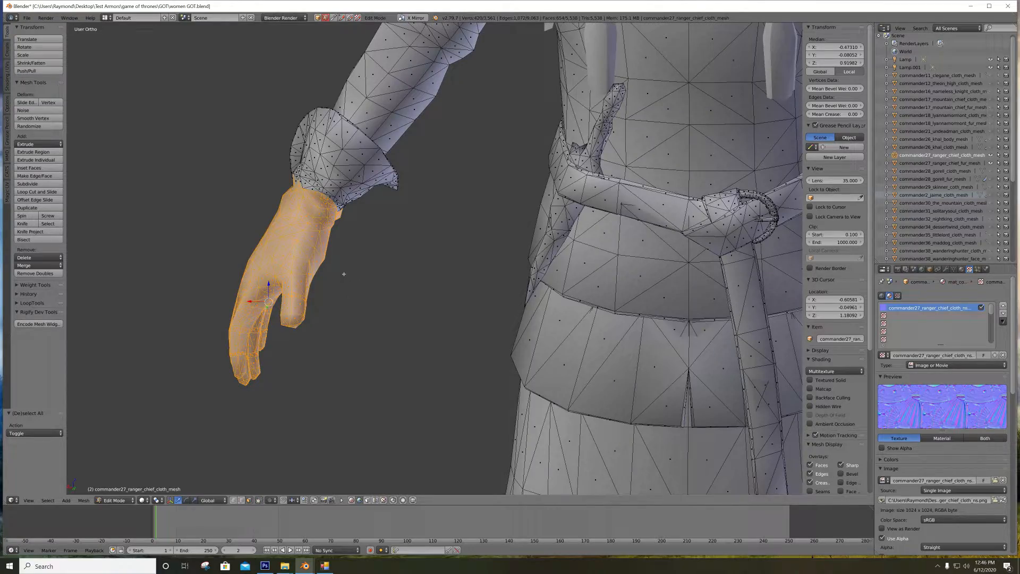
Deselect the stray cuff faces along the wrist edge of the selected glove hand
scroll(343, 274, up, 8)
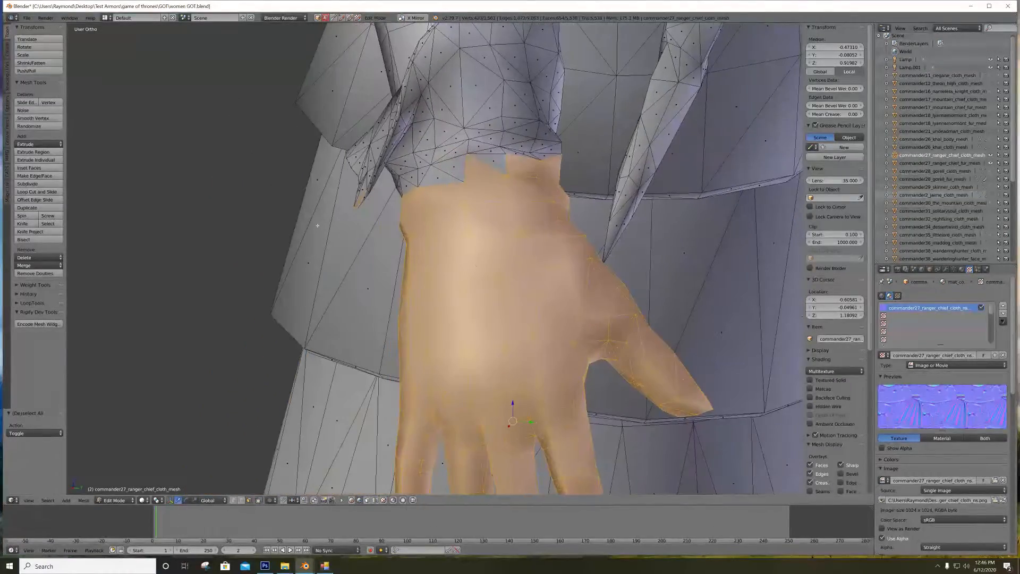
middle_drag(317, 225, 307, 187)
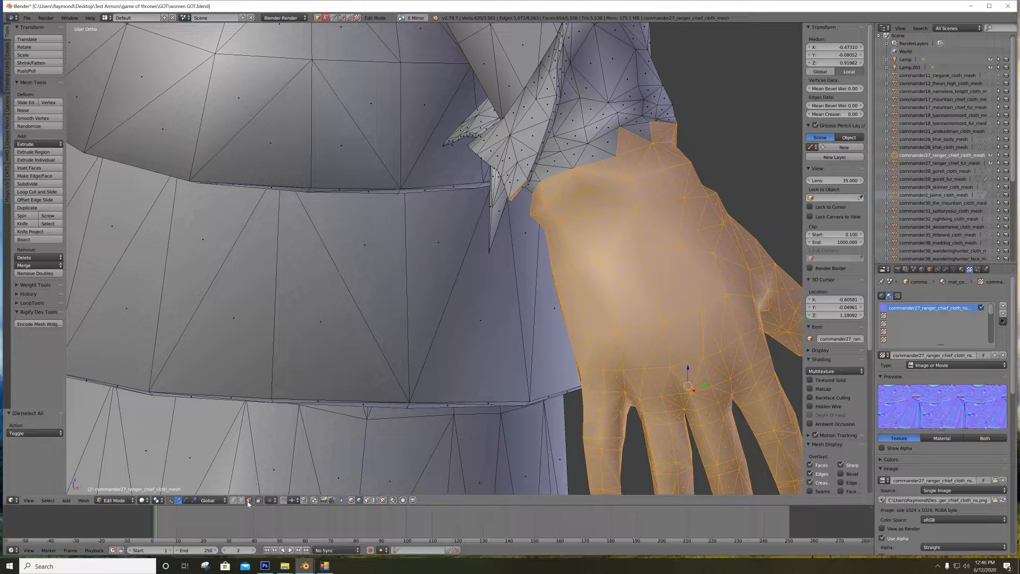
shift+right_click(518, 191)
middle_drag(560, 195, 587, 112)
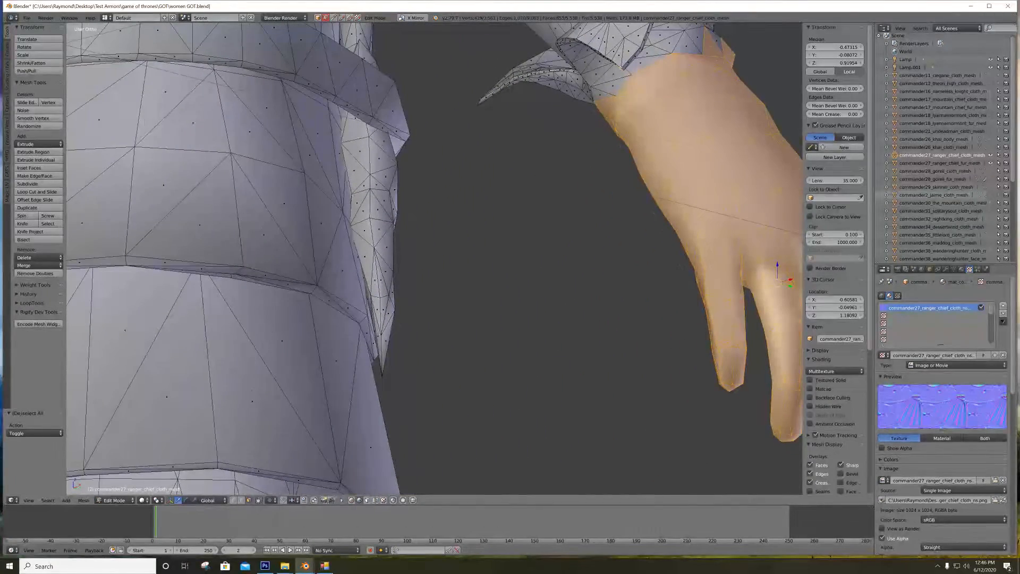
shift+right_click(618, 69)
shift+right_click(619, 69)
shift+right_click(611, 78)
middle_drag(611, 77, 590, 119)
shift+right_click(600, 149)
shift+right_click(632, 142)
middle_drag(661, 137, 525, 159)
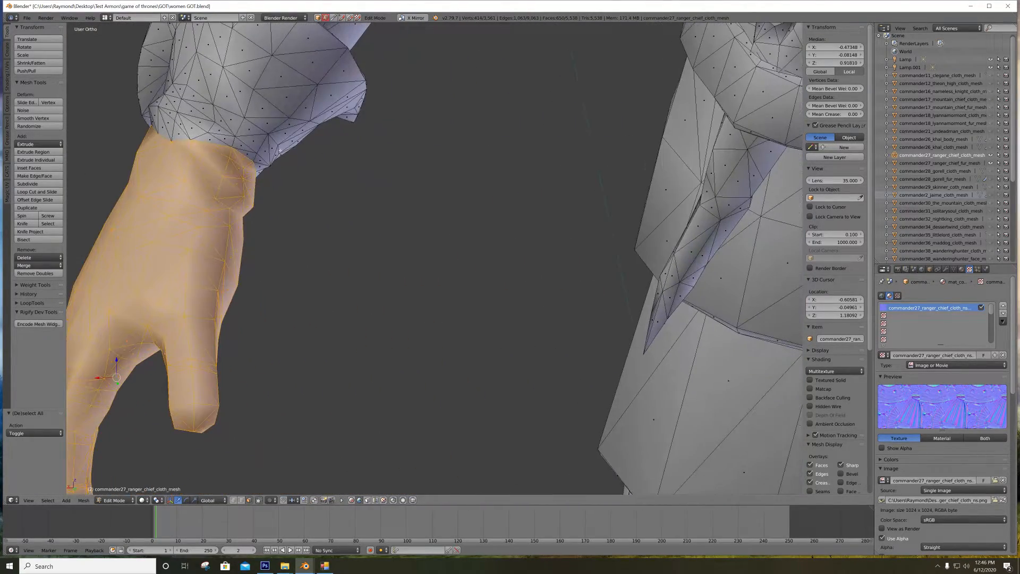
Deselect the small cuff faces on the thumb side of the same glove's wrist
shift+right_click(209, 159)
shift+right_click(220, 149)
shift+right_click(237, 171)
shift+right_click(245, 160)
shift+right_click(237, 158)
shift+right_click(249, 168)
shift+right_click(248, 172)
shift+right_click(250, 178)
shift+right_click(247, 187)
shift+right_click(237, 184)
shift+right_click(251, 192)
shift+right_click(246, 194)
shift+right_click(250, 195)
Remove the leftover cuff faces around the rest of this wrist so that only the glove hand is selected
middle_drag(249, 196, 212, 152)
shift+right_click(212, 144)
shift+right_click(220, 144)
shift+right_click(218, 131)
shift+right_click(232, 150)
shift+right_click(242, 148)
shift+right_click(256, 151)
shift+right_click(264, 158)
middle_drag(263, 159, 448, 154)
shift+right_click(634, 150)
shift+right_click(623, 159)
middle_drag(622, 159, 531, 177)
scroll(630, 168, down, 2)
scroll(559, 174, down, 3)
scroll(559, 174, down, 5)
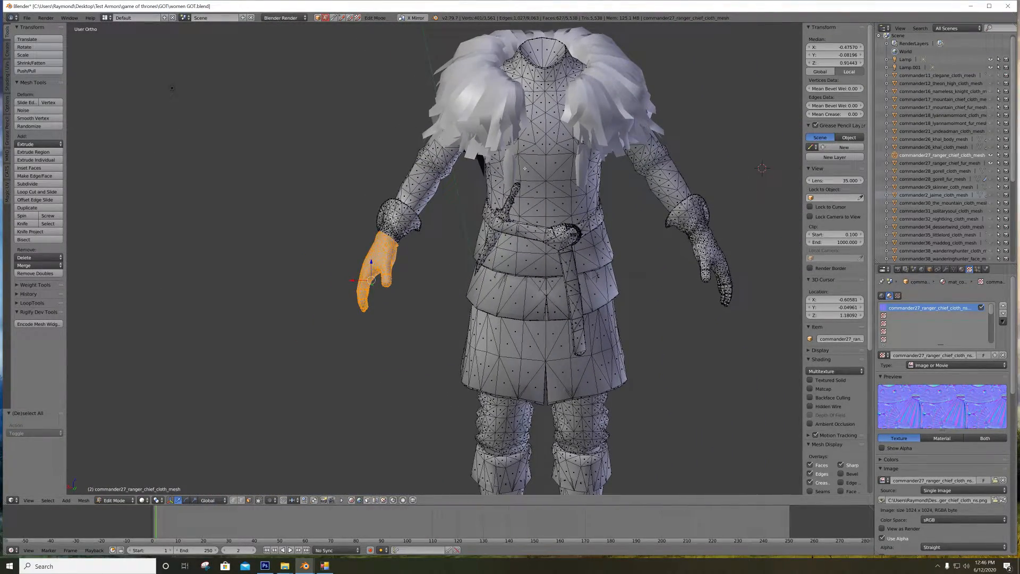
Add the opposite glove's hand to the selection with a lasso through the mesh in wireframe, and return to solid shading
key(ctrl+KP_1)
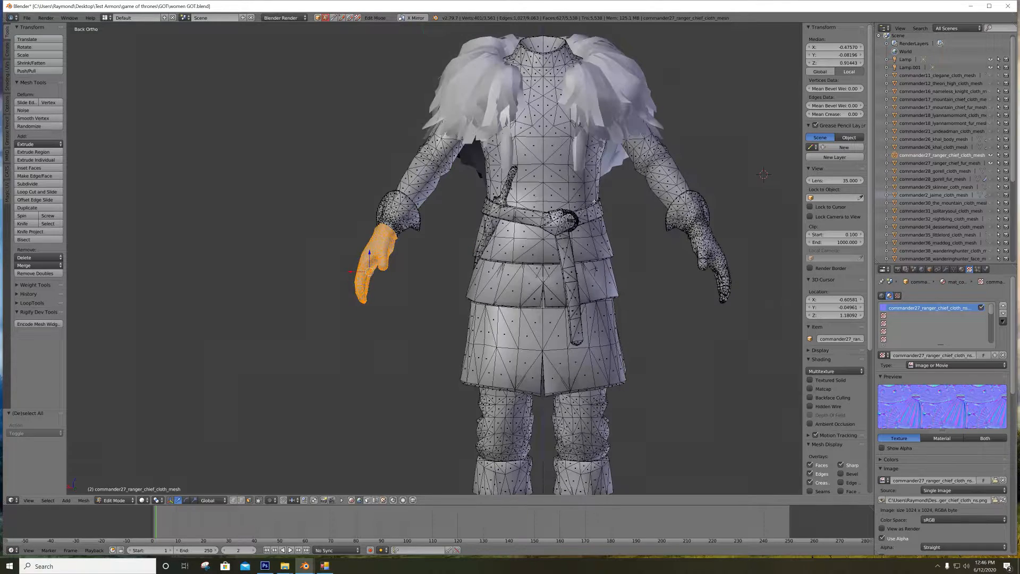
shift+middle_drag(623, 204, 454, 204)
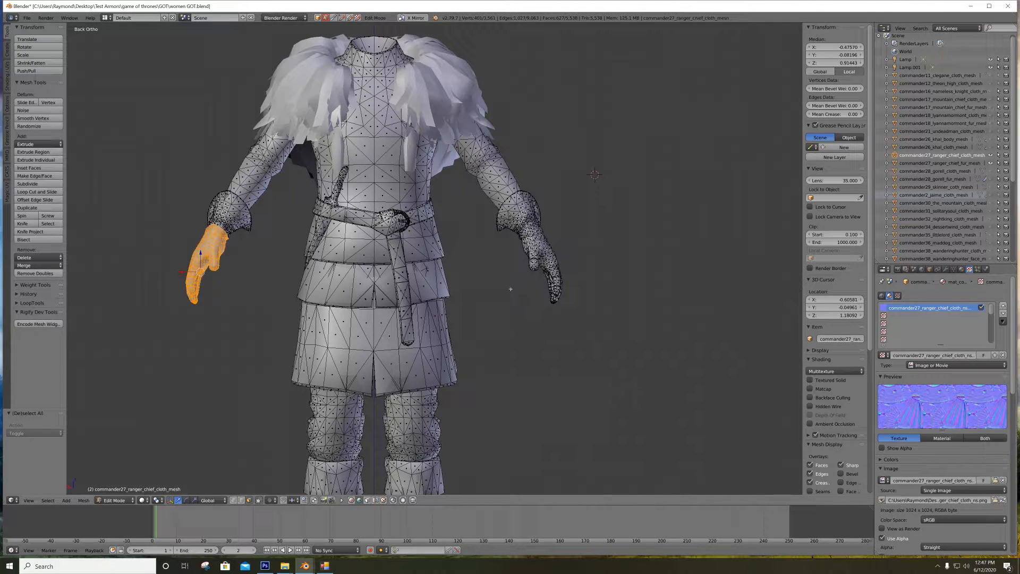
scroll(512, 290, up, 3)
shift+middle_drag(526, 222, 530, 228)
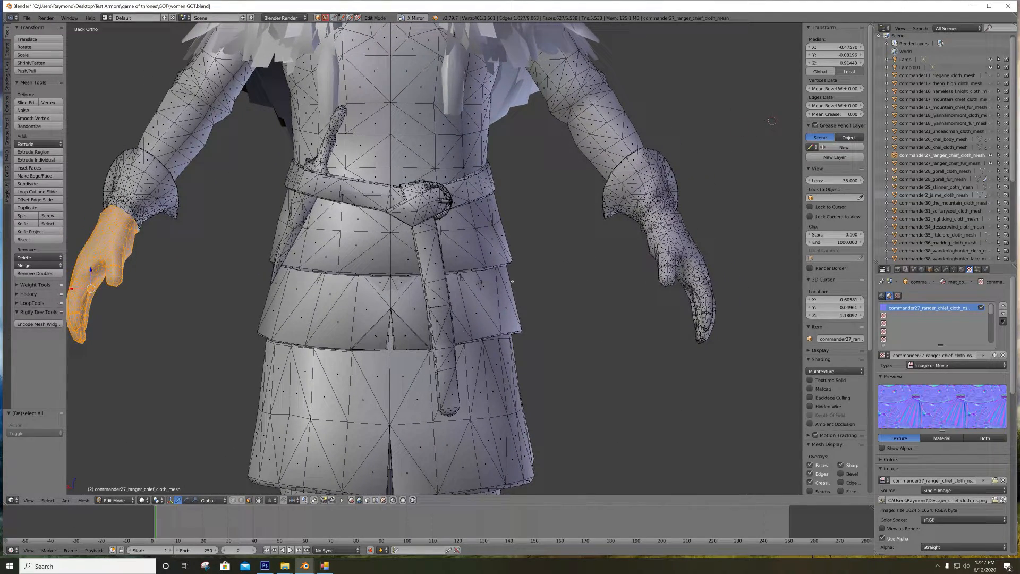
key(z)
middle_drag(670, 288, 617, 261)
middle_drag(651, 214, 582, 244)
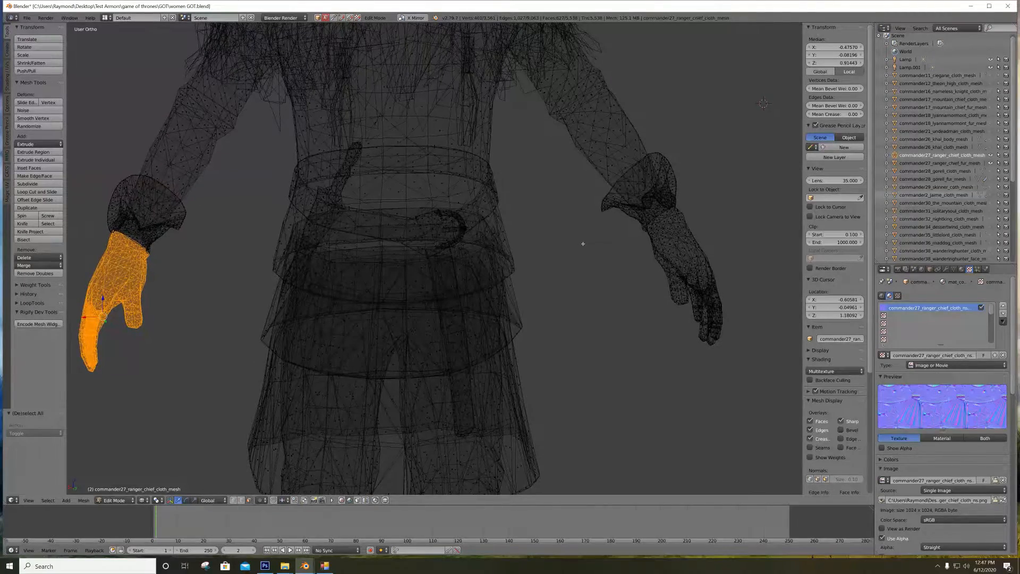
mouse_move(764, 314)
ctrl+mouse_down()
mouse_move(750, 345)
mouse_move(611, 350)
mouse_move(599, 261)
mouse_move(645, 215)
mouse_move(674, 204)
ctrl+mouse_up()
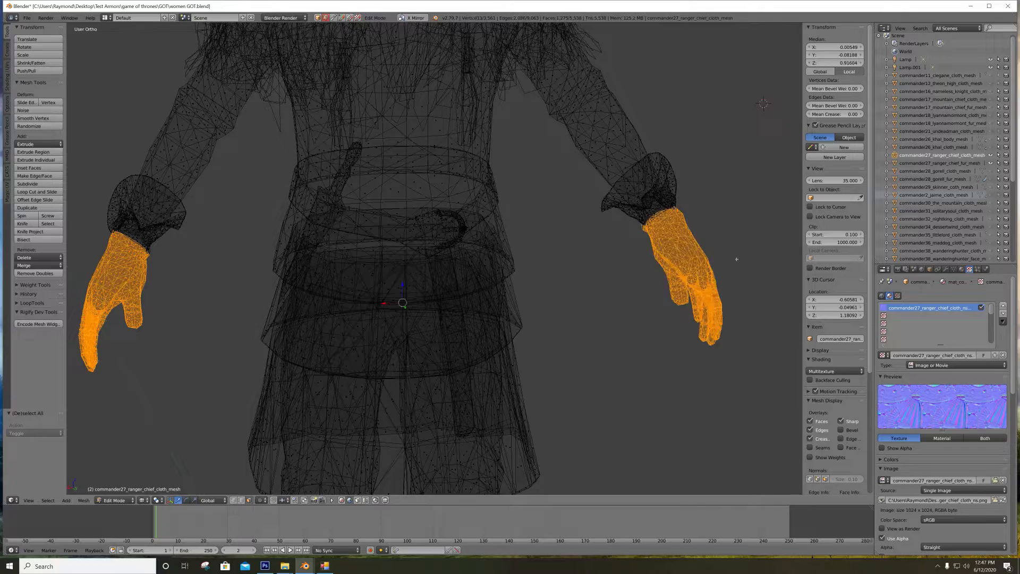
key(z)
Deselect the stray cuff faces above the thumb of the newly selected glove hand
mouse_move(679, 341)
middle_down()
mouse_move(586, 349)
mouse_move(786, 357)
mouse_move(616, 294)
mouse_move(648, 270)
middle_up()
scroll(587, 351, up, 4)
scroll(617, 294, up, 3)
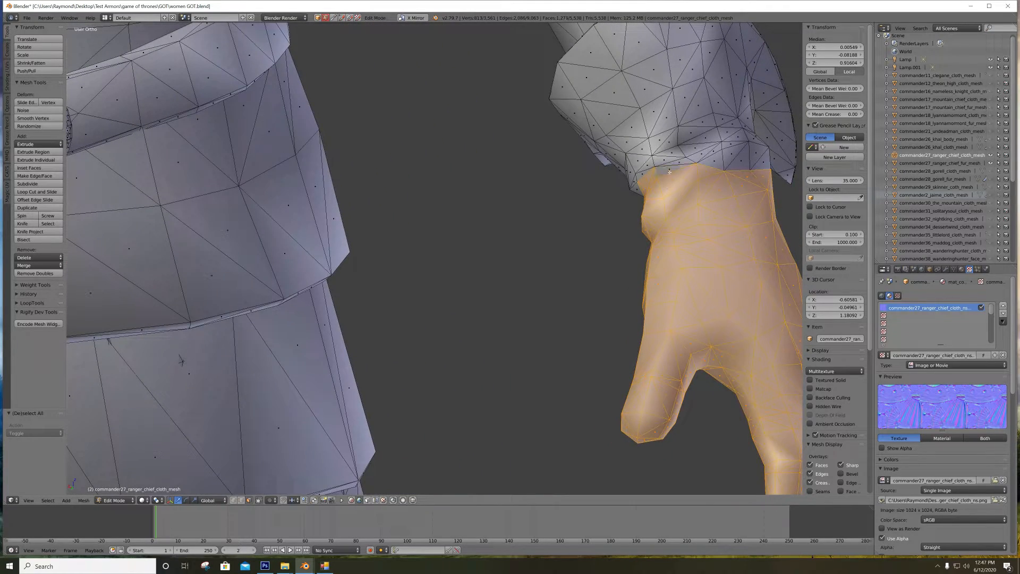
middle_drag(643, 178, 622, 198)
scroll(621, 198, down, 6)
shift+middle_drag(473, 225, 637, 214)
key(ctrl+KP_1)
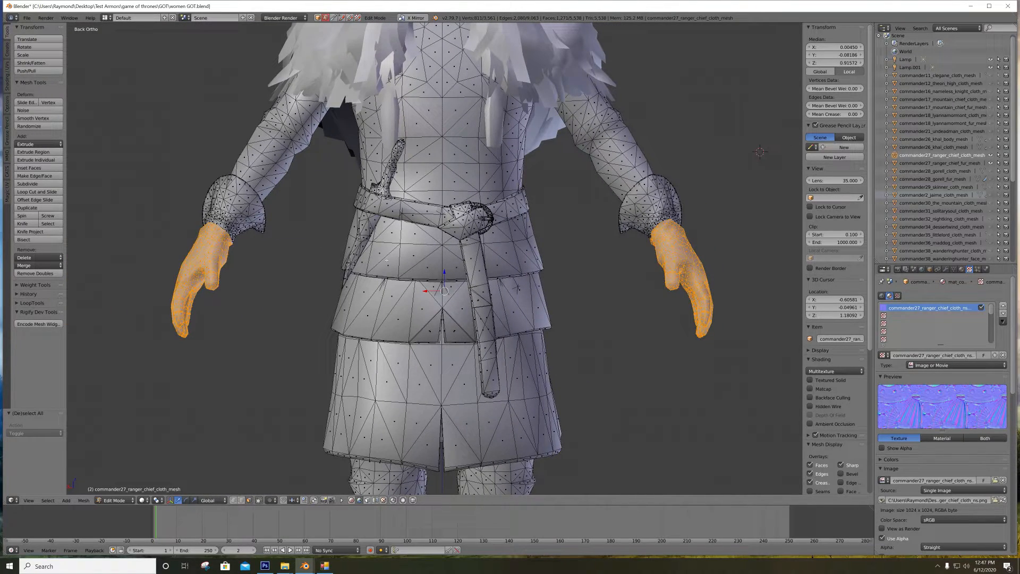
Deselect the small cuff faces caught along the second glove's wrist, working from the back view
shift+middle_drag(689, 244, 440, 304)
scroll(564, 289, up, 3)
scroll(440, 304, up, 5)
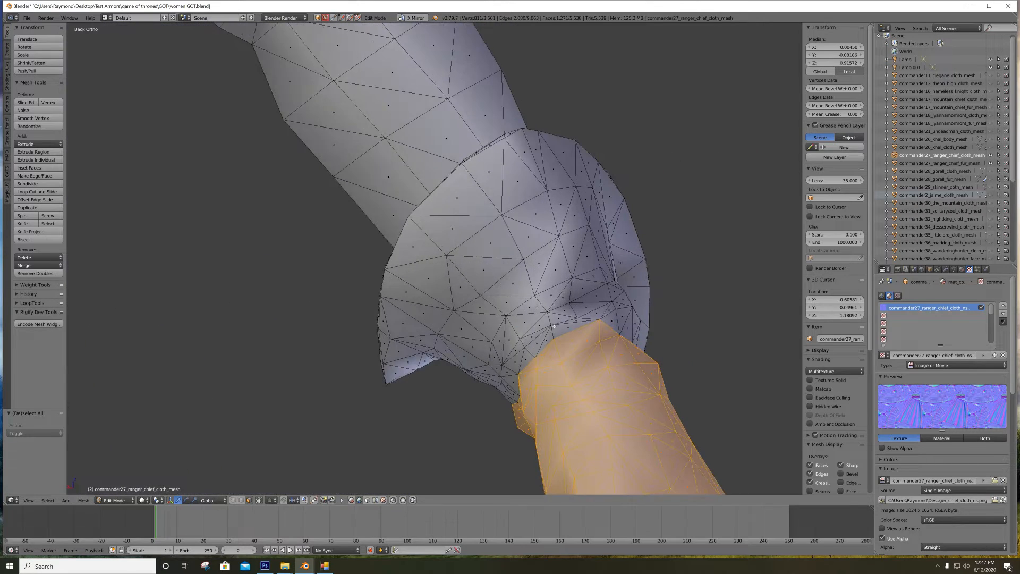
shift+right_click(516, 253)
shift+right_click(529, 256)
shift+right_click(546, 247)
shift+right_click(492, 269)
shift+right_click(486, 257)
shift+right_click(473, 281)
shift+right_click(482, 270)
shift+right_click(477, 260)
shift+right_click(469, 288)
shift+right_click(468, 300)
shift+right_click(490, 256)
shift+right_click(481, 256)
middle_drag(481, 255, 445, 216)
shift+right_click(419, 225)
Compare both wrists and deselect the remaining cuff faces on the palm side of the second glove
scroll(445, 217, down, 5)
scroll(629, 205, up, 3)
shift+middle_drag(282, 246, 503, 250)
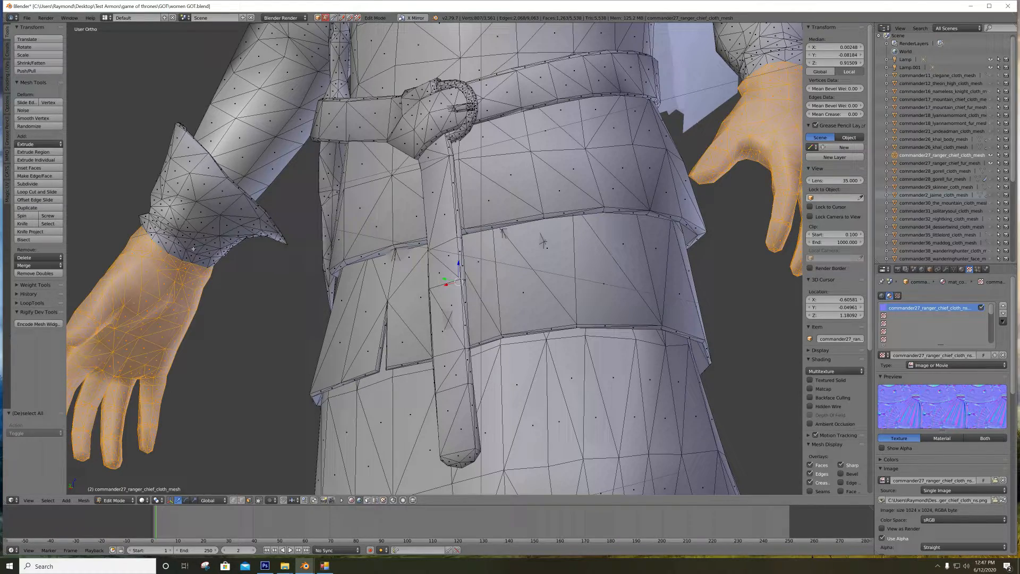
middle_drag(543, 242, 702, 106)
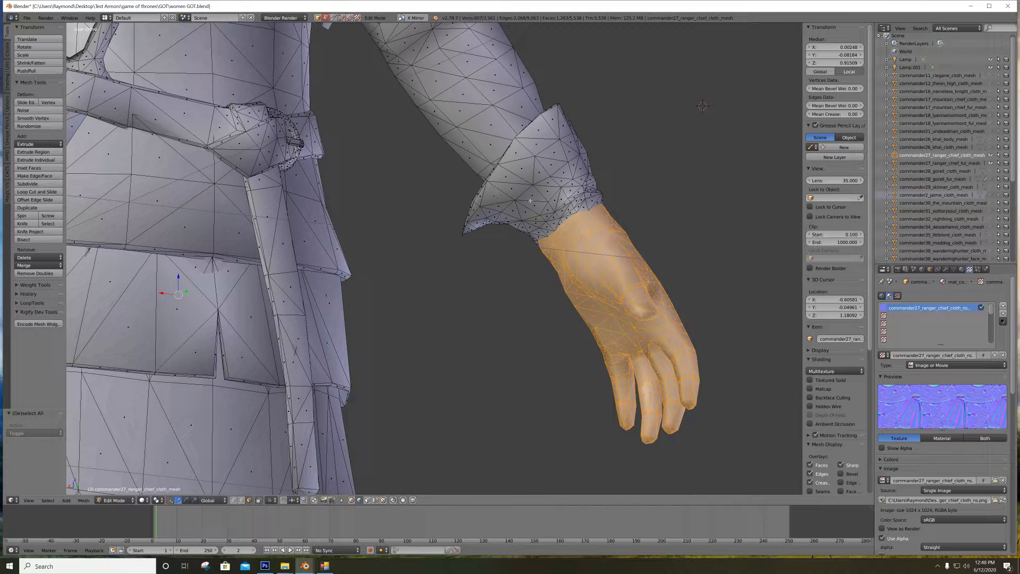
shift+right_click(560, 229)
shift+right_click(567, 223)
shift+right_click(560, 239)
shift+right_click(575, 223)
shift+right_click(583, 215)
middle_drag(584, 215, 624, 227)
scroll(651, 191, down, 3)
scroll(531, 234, up, 3)
scroll(512, 225, down, 2)
shift+middle_drag(291, 235, 584, 229)
scroll(556, 229, down, 4)
key(ctrl+KP_1)
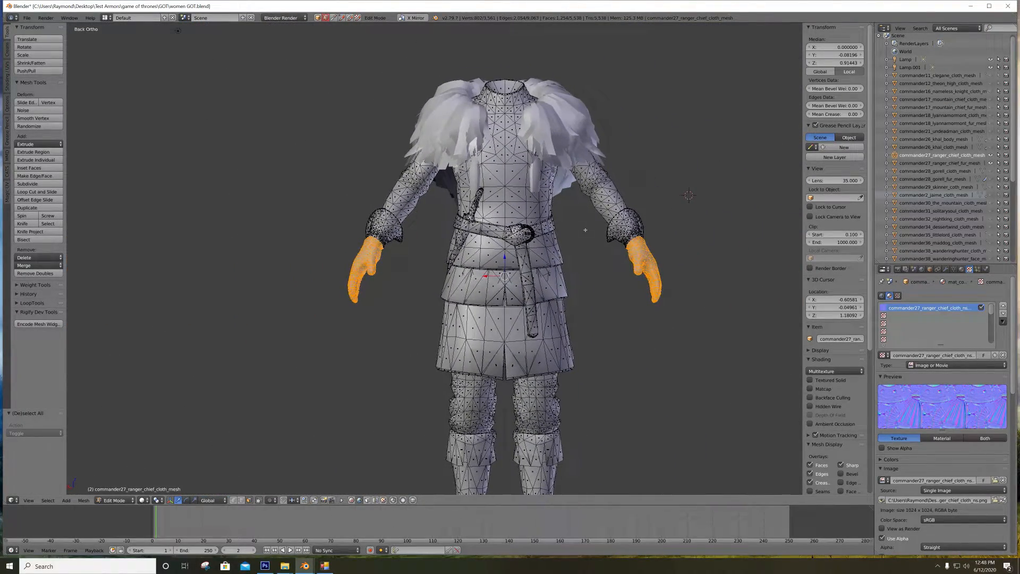
Delete the selected faces of both glove hands, leaving the cuffs
scroll(585, 229, up, 4)
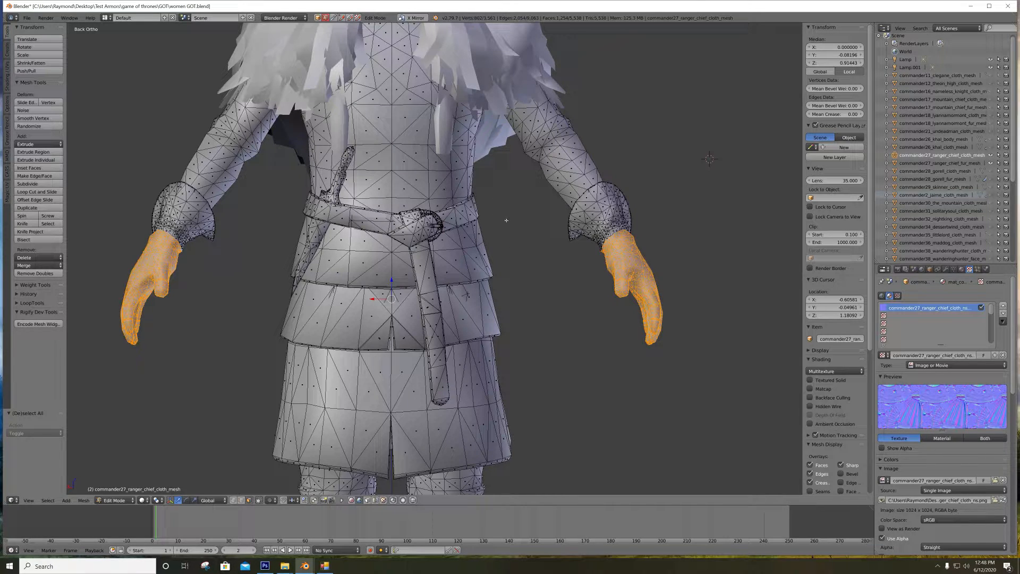
scroll(505, 219, down, 5)
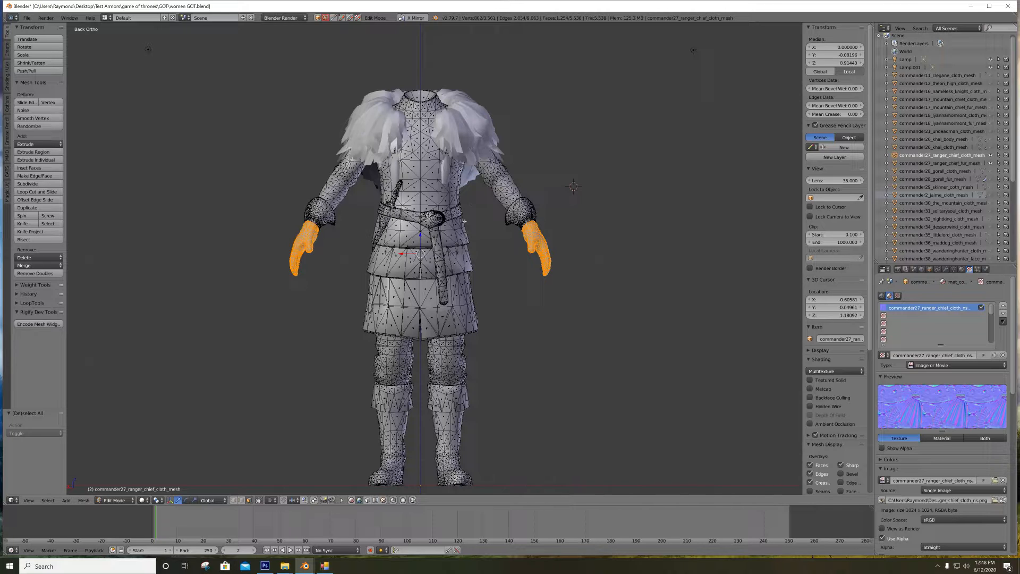
key(x)
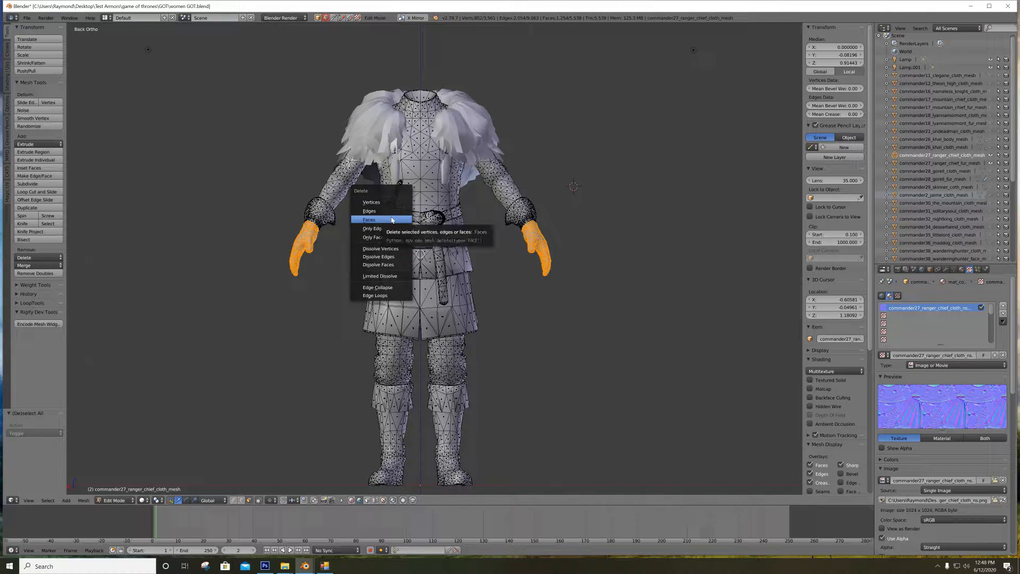
click(391, 219)
scroll(445, 228, up, 3)
scroll(444, 229, down, 5)
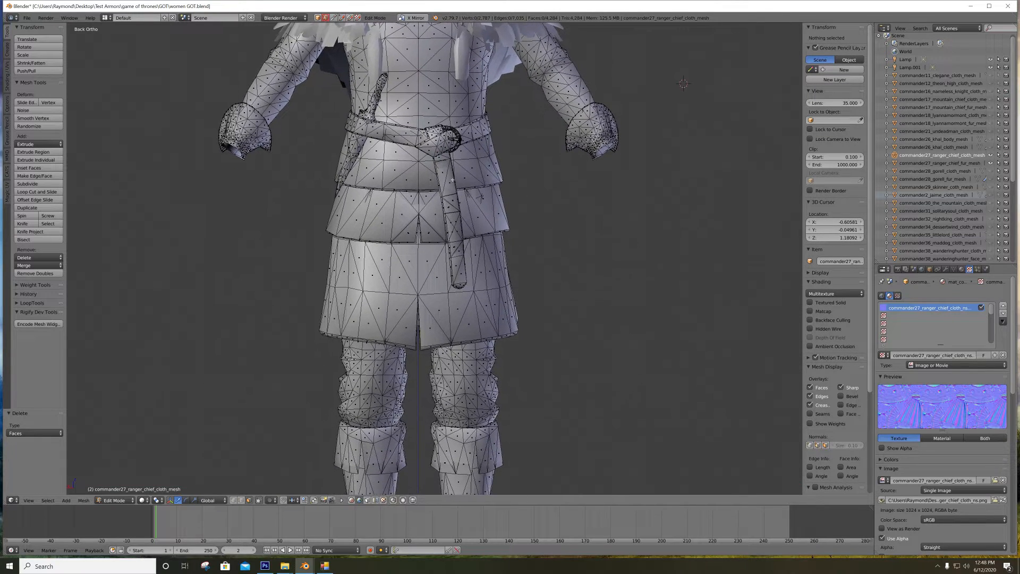
Select the linked parts of both boots, including the shafts, folded cuffs and soles
scroll(467, 203, up, 2)
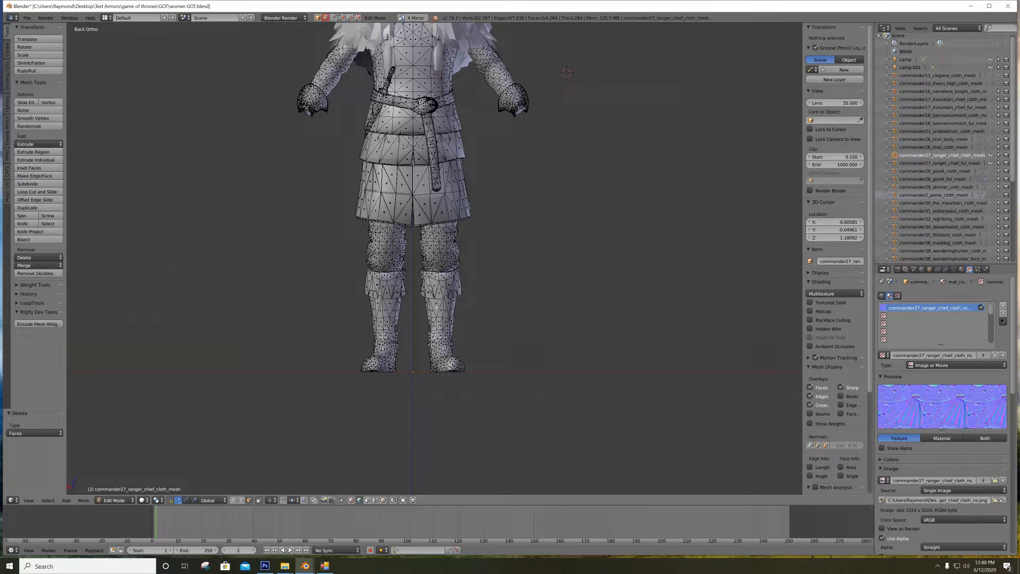
key(l)
key(l)
key(l)
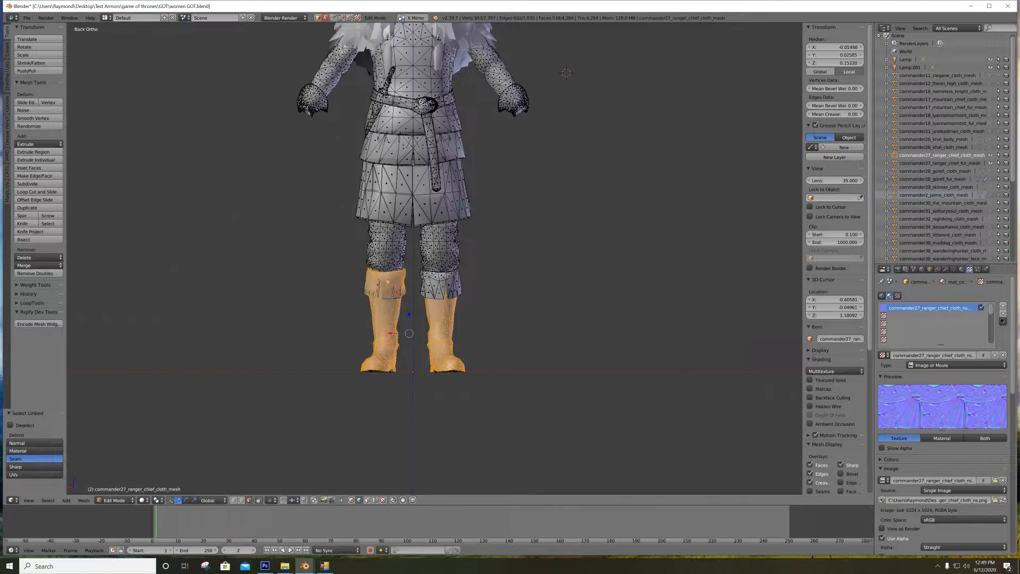
key(l)
middle_drag(406, 353, 398, 405)
key(l)
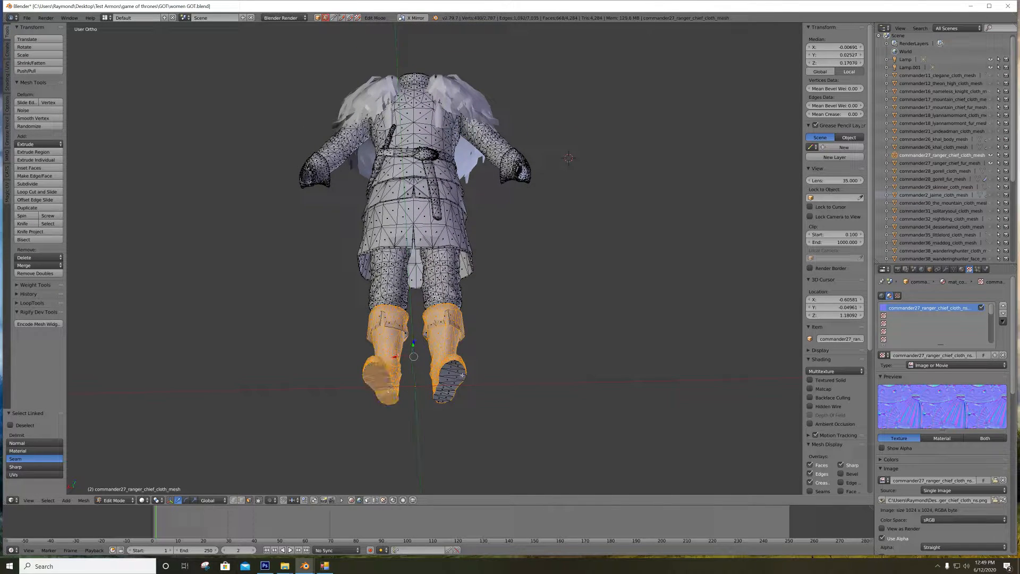
key(l)
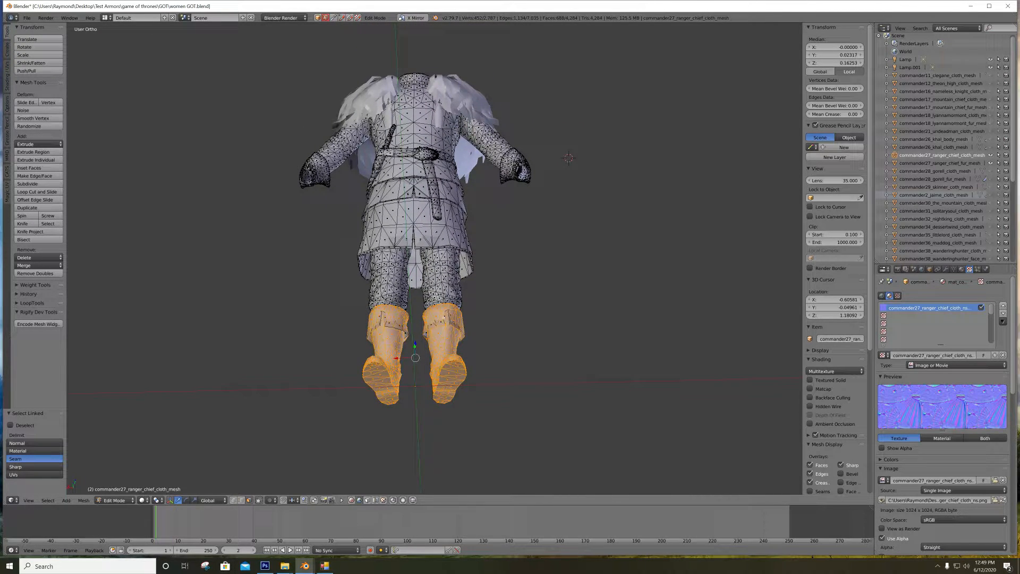
Add the remaining linked pieces of the folded boot cuffs to the boot selection
key(l)
scroll(437, 397, up, 6)
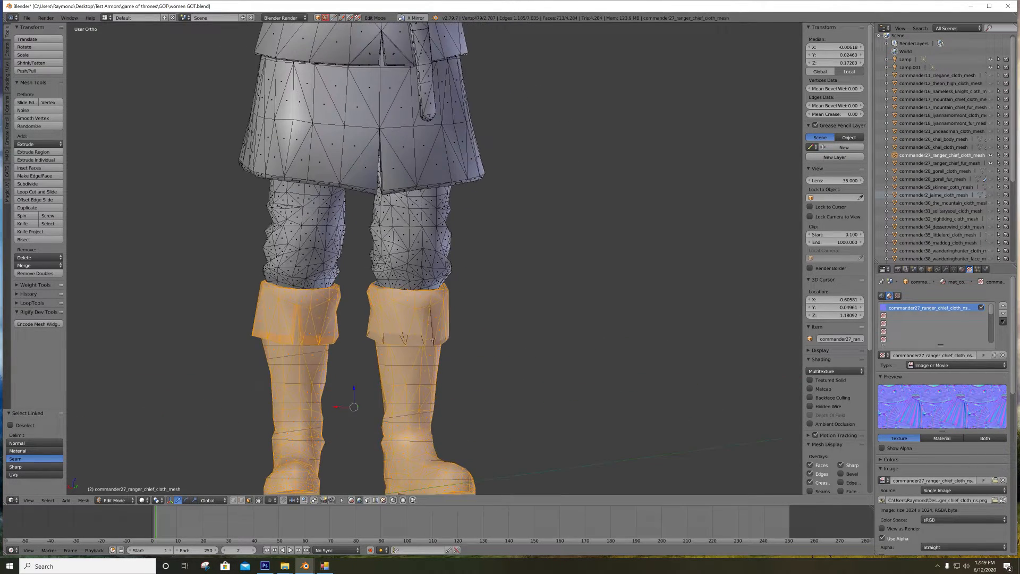
middle_drag(437, 397, 405, 346)
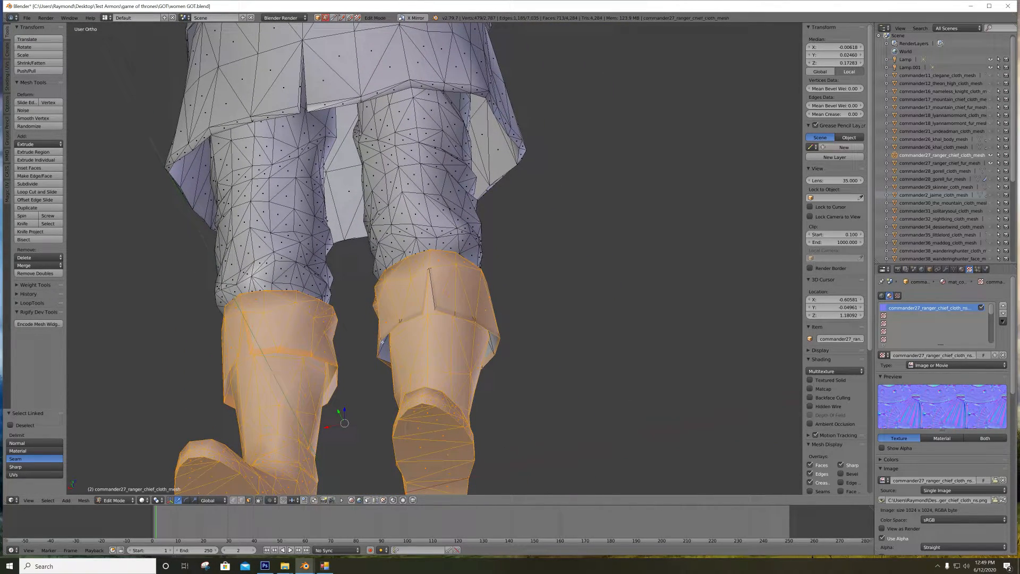
key(l)
middle_drag(364, 349, 375, 365)
scroll(375, 365, down, 3)
key(ctrl+KP_1)
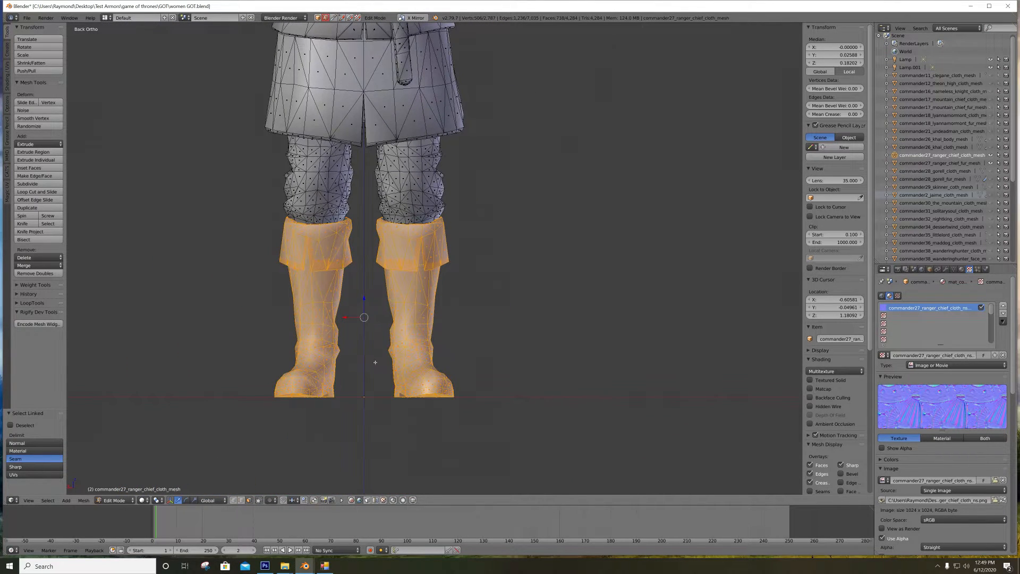
Delete the selected faces of both boots from the cloth mesh
scroll(410, 351, down, 2)
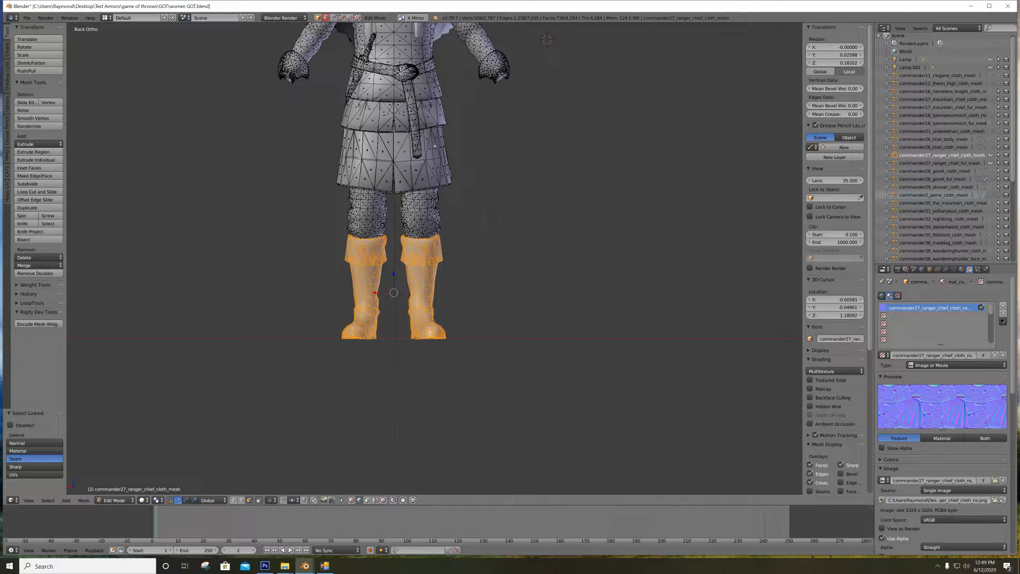
scroll(436, 261, up, 2)
scroll(435, 260, down, 3)
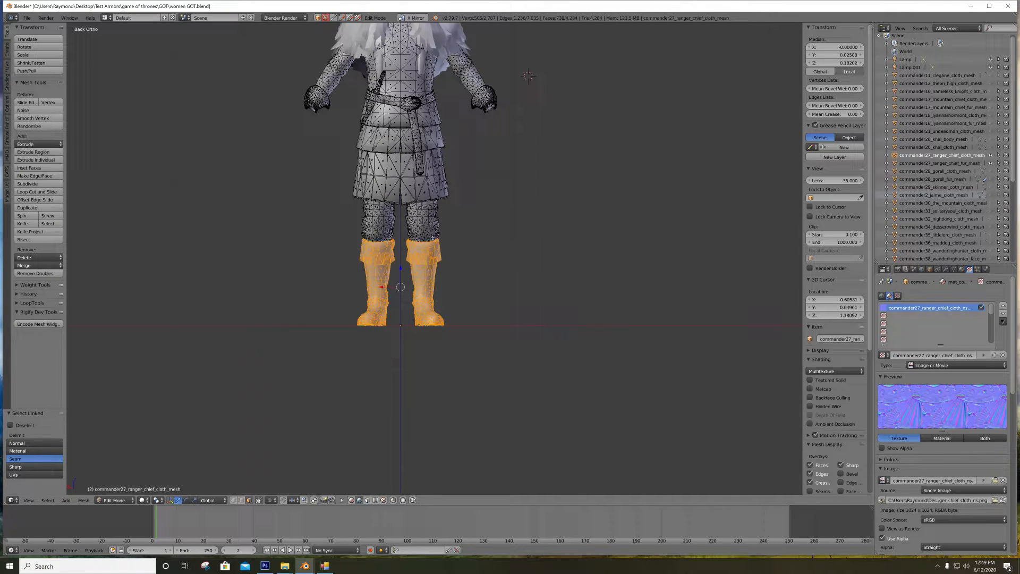
shift+middle_drag(418, 211, 457, 308)
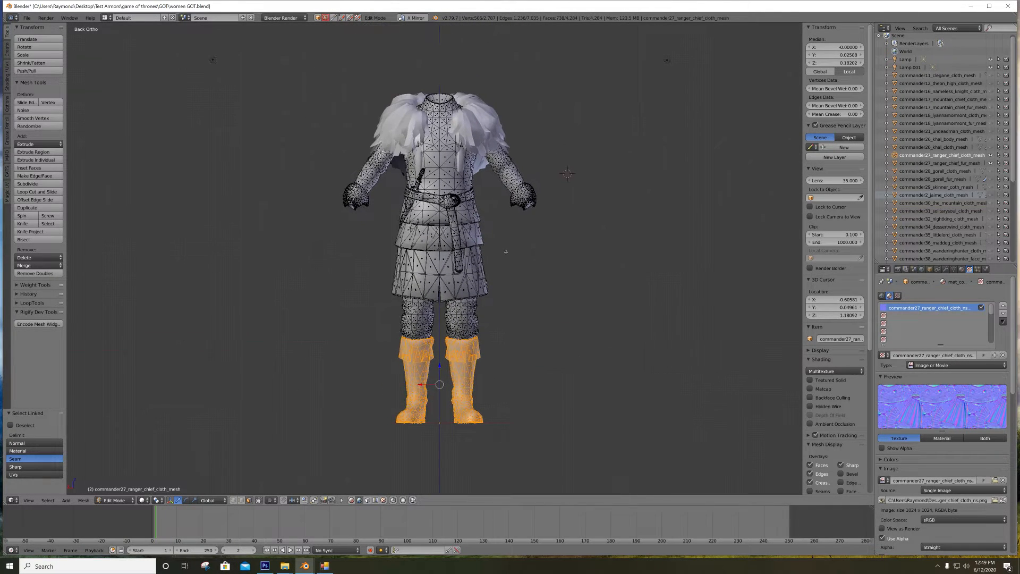
key(x)
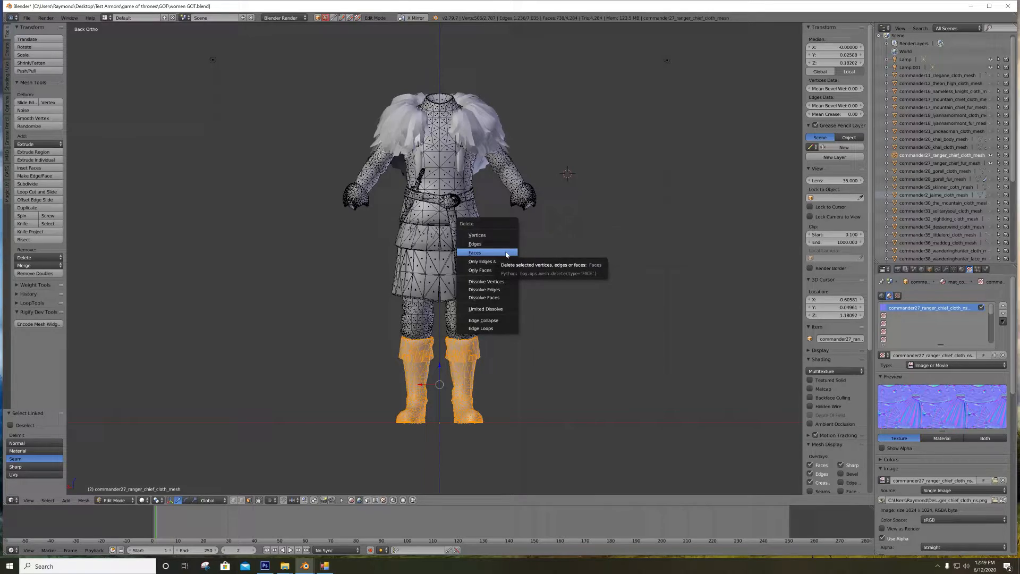
click(506, 254)
middle_drag(506, 254, 462, 342)
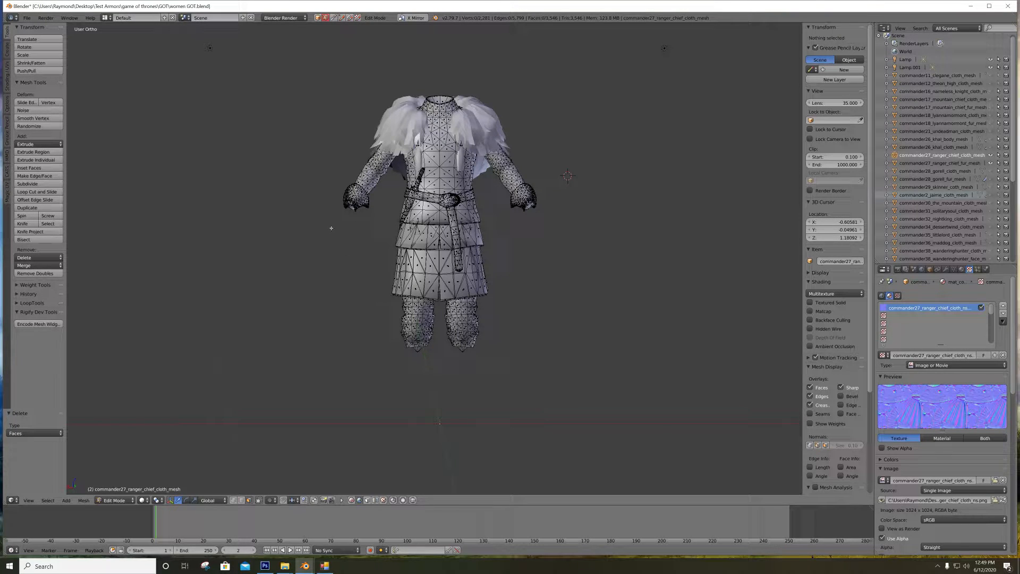
key(ctrl+KP_1)
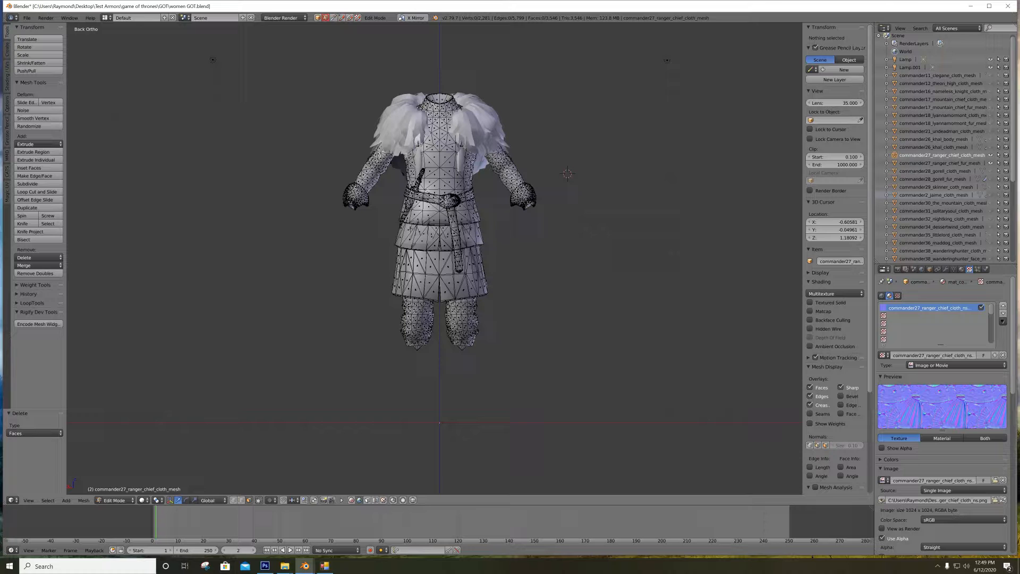
middle_drag(426, 190, 352, 157)
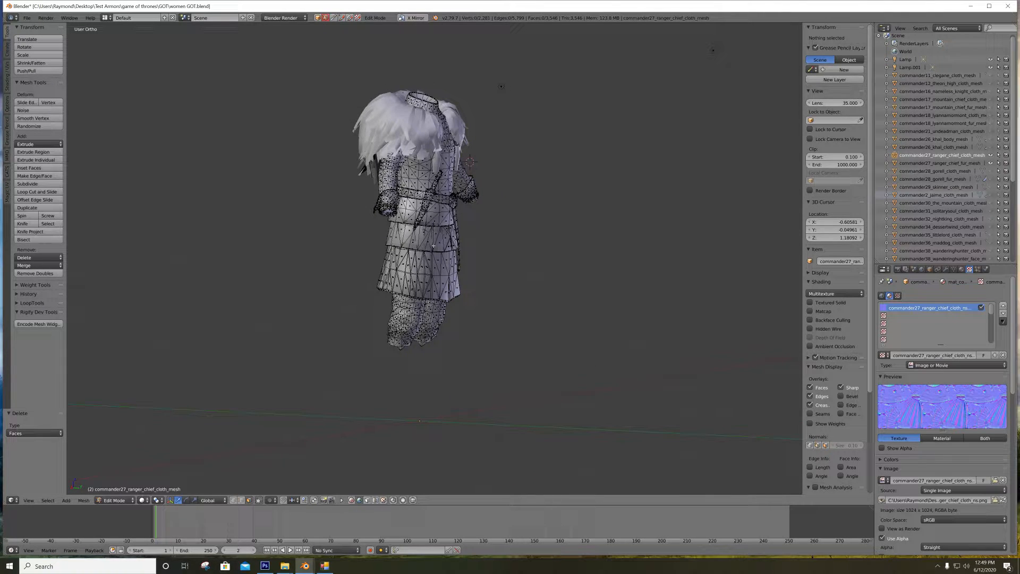
middle_drag(431, 230, 361, 228)
key(ctrl+KP_1)
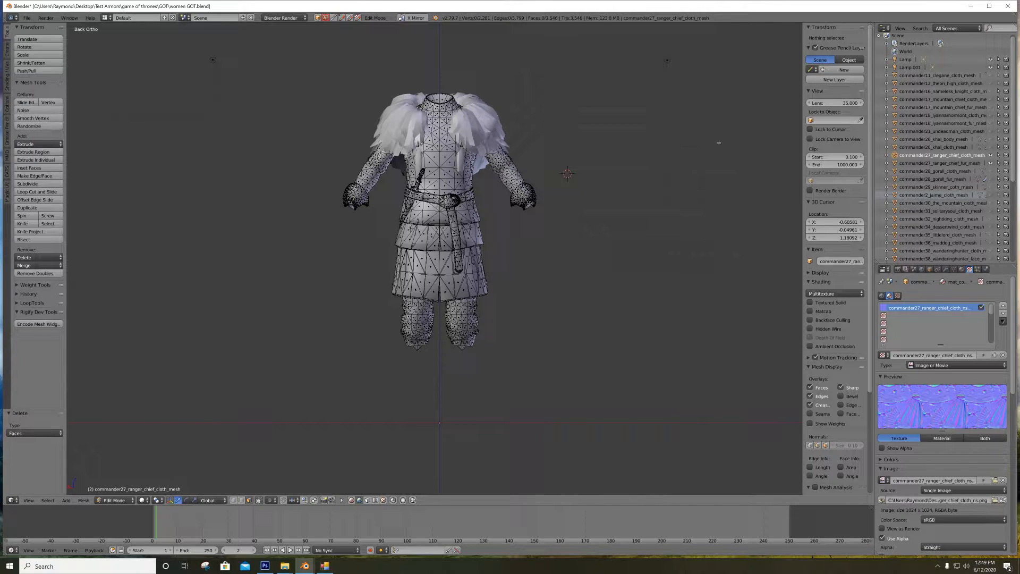
Select the commander27_ranger_chief fur mesh and toggle its visibility to compare the armor with and without it
click(951, 163)
click(951, 157)
click(945, 163)
click(944, 155)
click(940, 163)
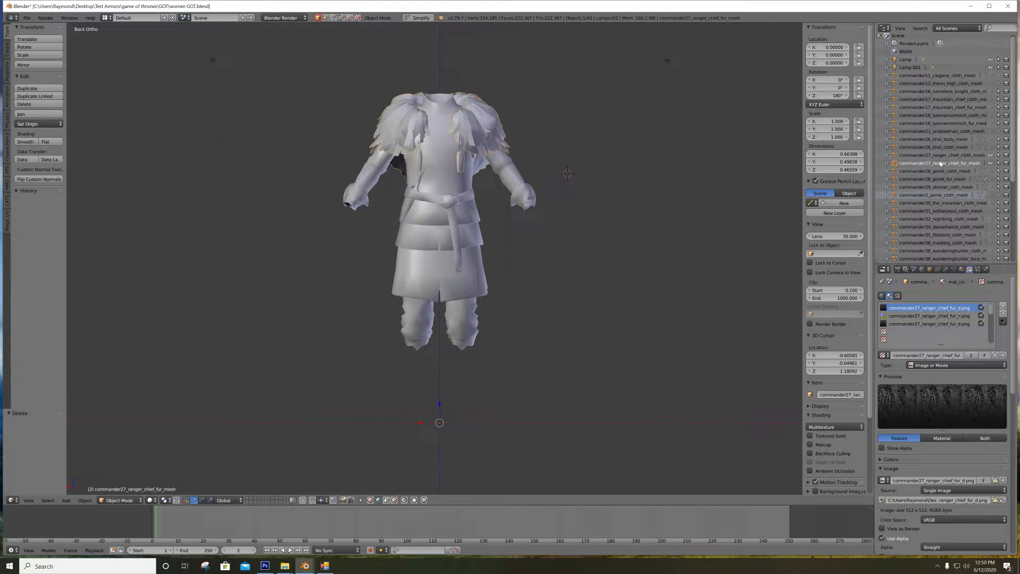
click(990, 163)
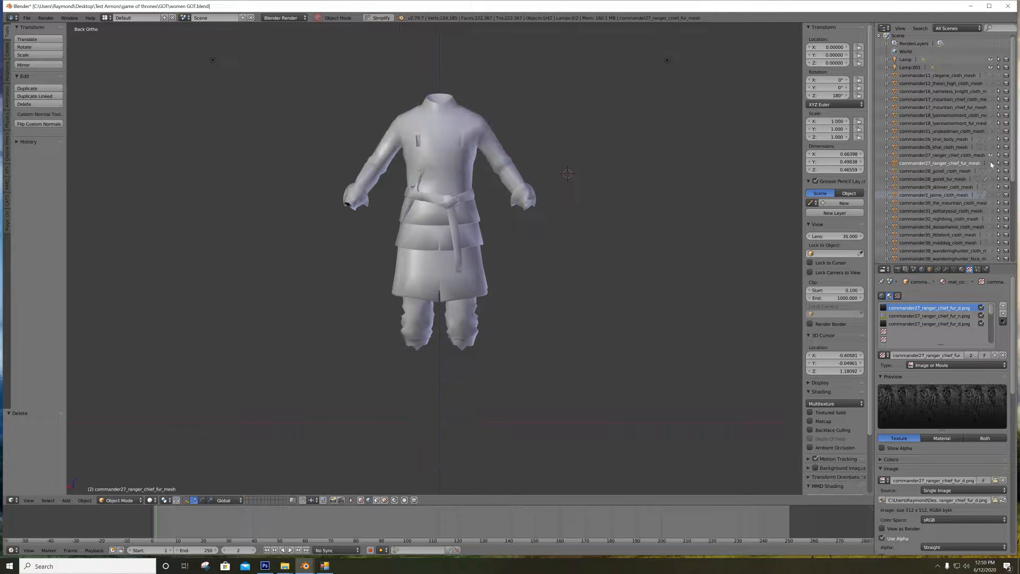
click(990, 164)
click(990, 163)
click(990, 163)
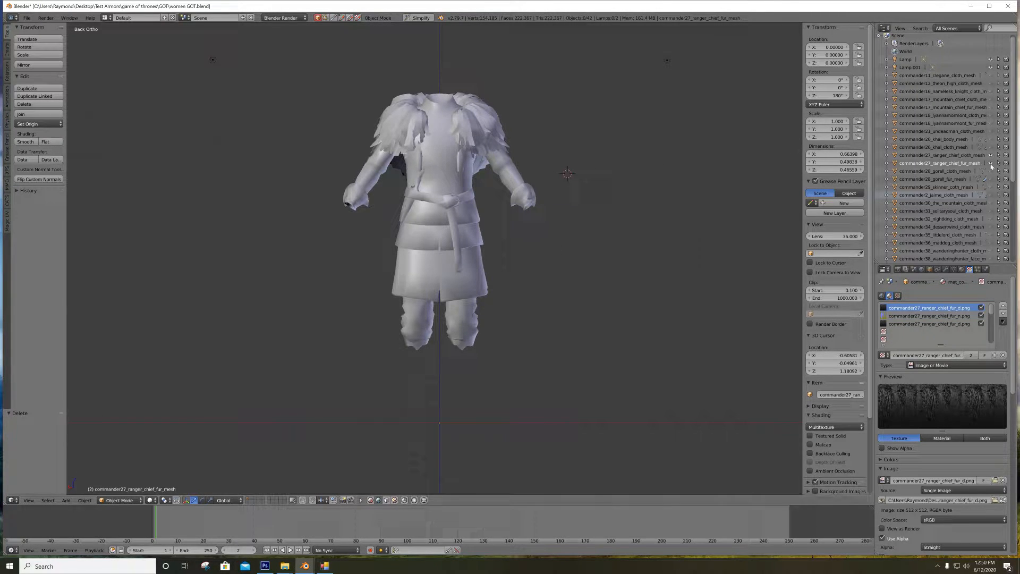
Set the 3D view's viewport shading to Texture to display the armor with its textures
click(151, 500)
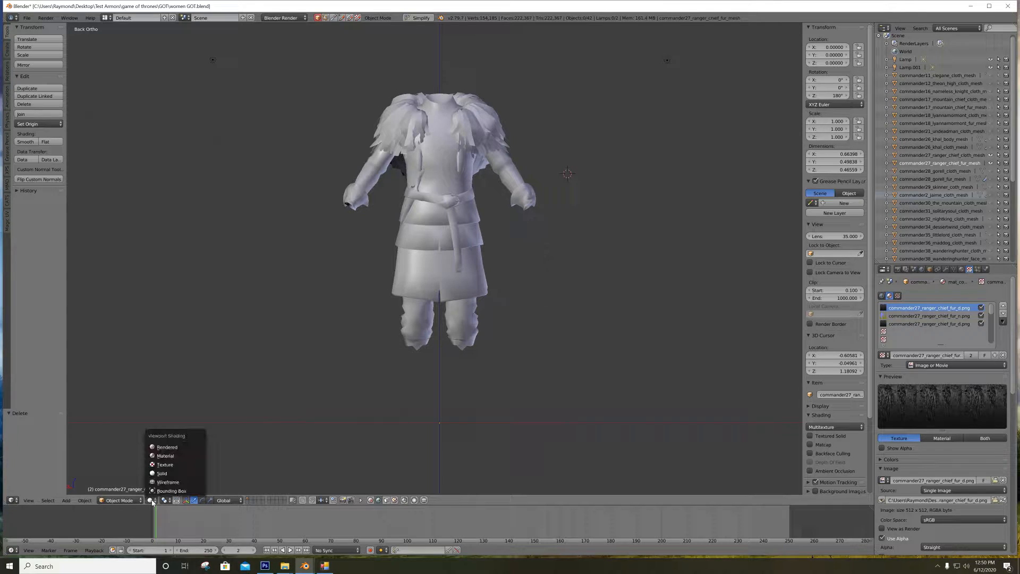
click(168, 465)
middle_drag(272, 400, 517, 282)
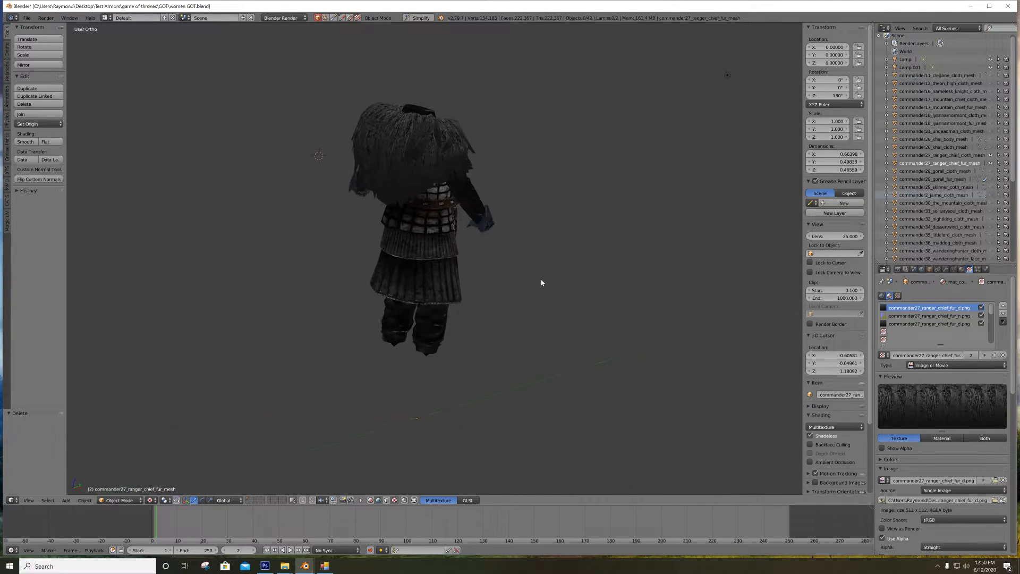
Hide the fur mesh, examine the textured cloth armor around the front and sides, and show the fur again
click(990, 163)
scroll(369, 186, up, 3)
middle_drag(369, 133, 446, 162)
middle_drag(526, 129, 388, 134)
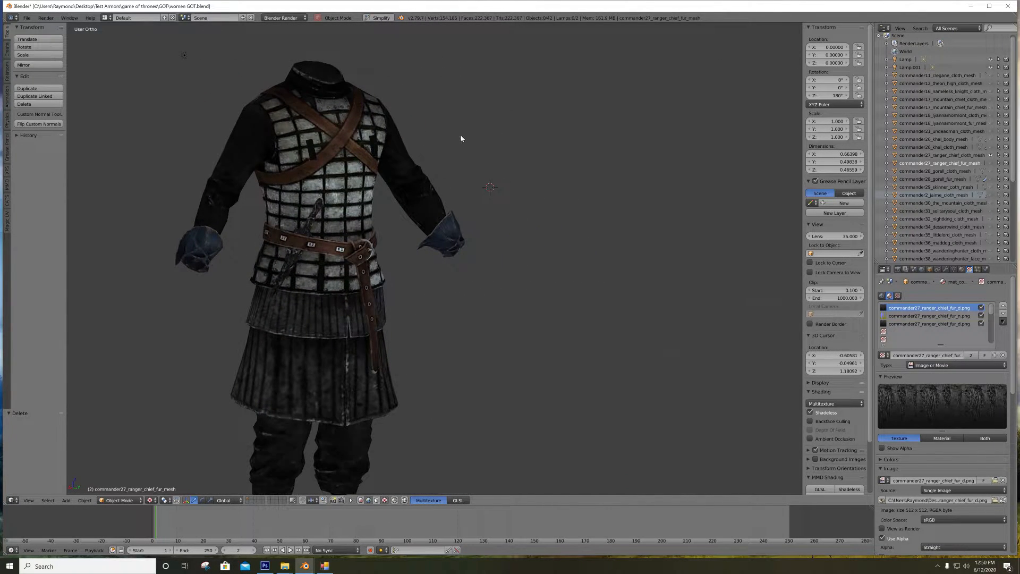
middle_drag(463, 139, 453, 135)
middle_drag(560, 139, 569, 139)
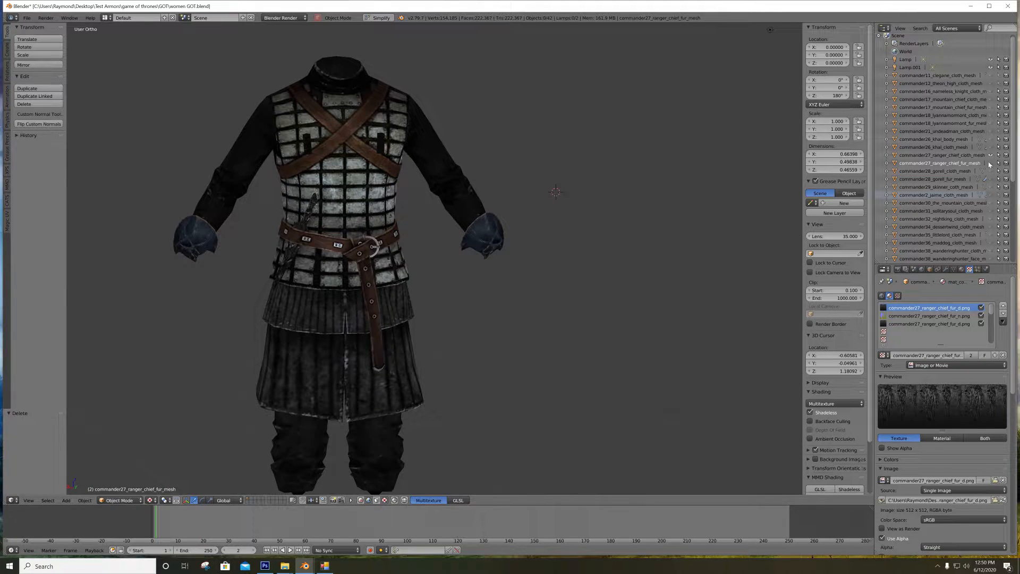
click(990, 163)
Examine the complete textured armor with its fur mantle from the front and from behind
key(ctrl+KP_1)
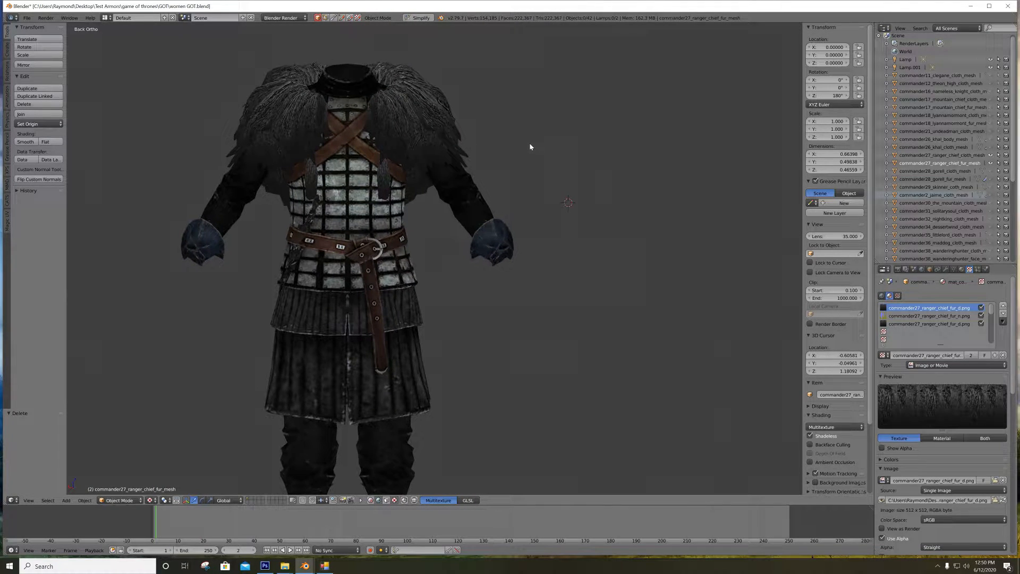
shift+middle_drag(460, 130, 566, 158)
scroll(566, 157, down, 2)
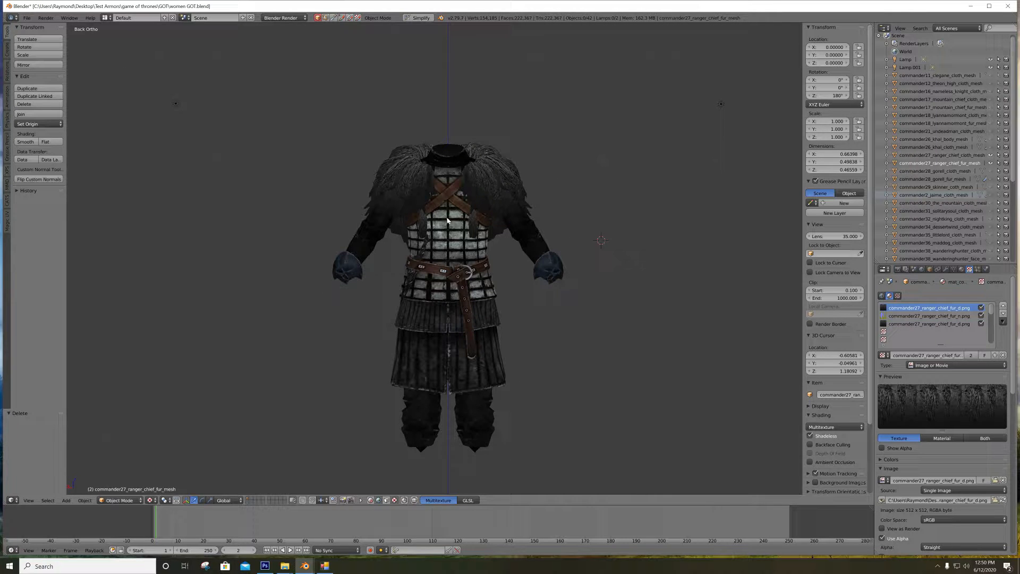
scroll(450, 224, up, 3)
middle_drag(363, 200, 403, 223)
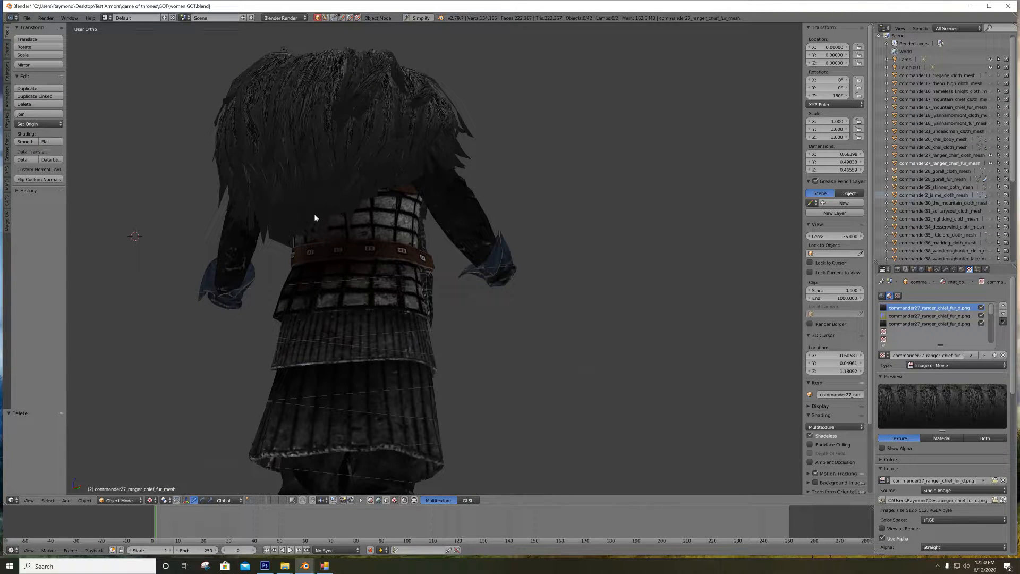
middle_drag(445, 168, 340, 174)
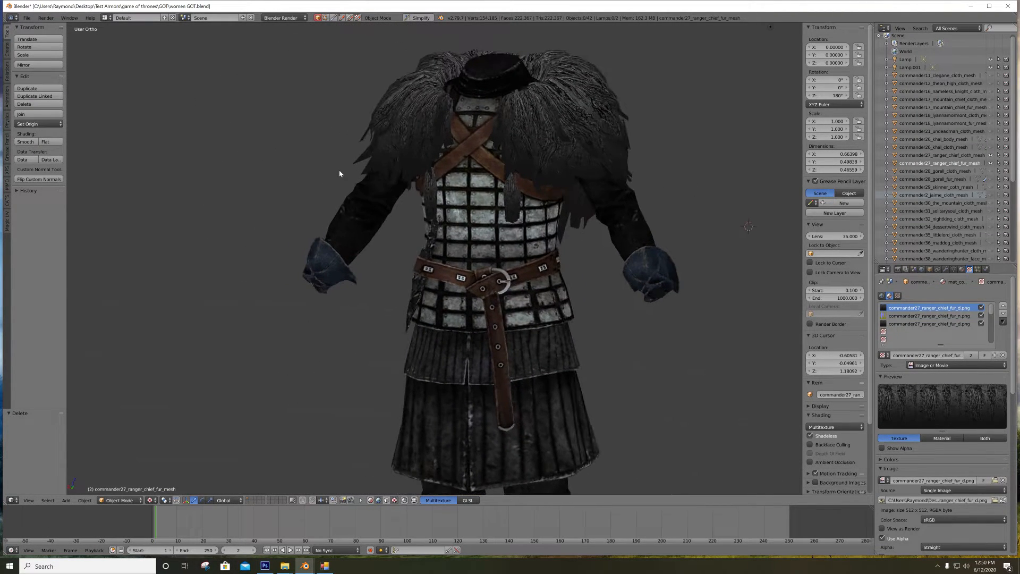
key(ctrl+KP_1)
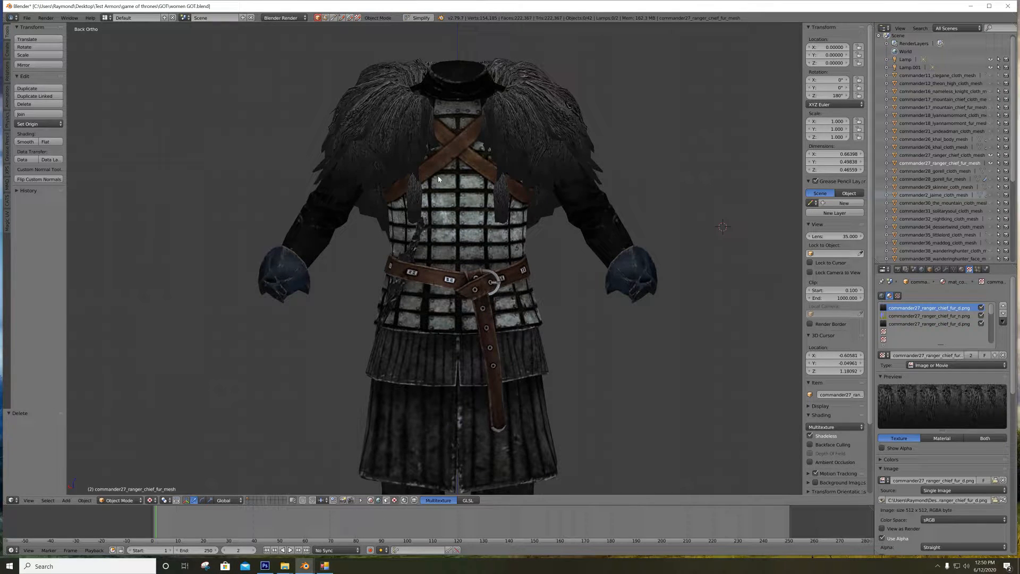
scroll(438, 179, down, 3)
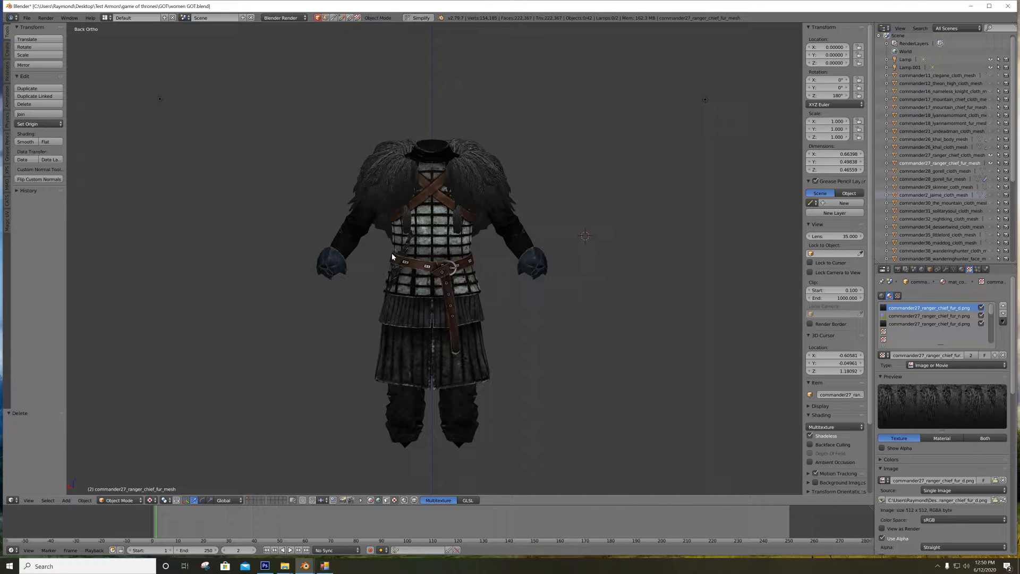
scroll(419, 243, up, 2)
shift+middle_drag(420, 245, 448, 231)
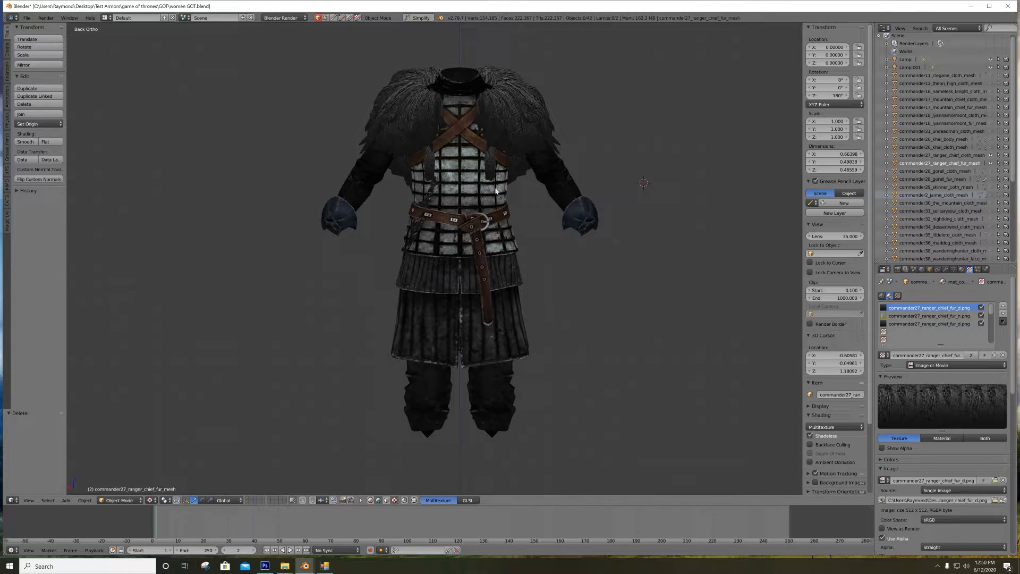
Examine the material and texture slots of the fur mesh and check the cloth mesh's textures
right_click(510, 121)
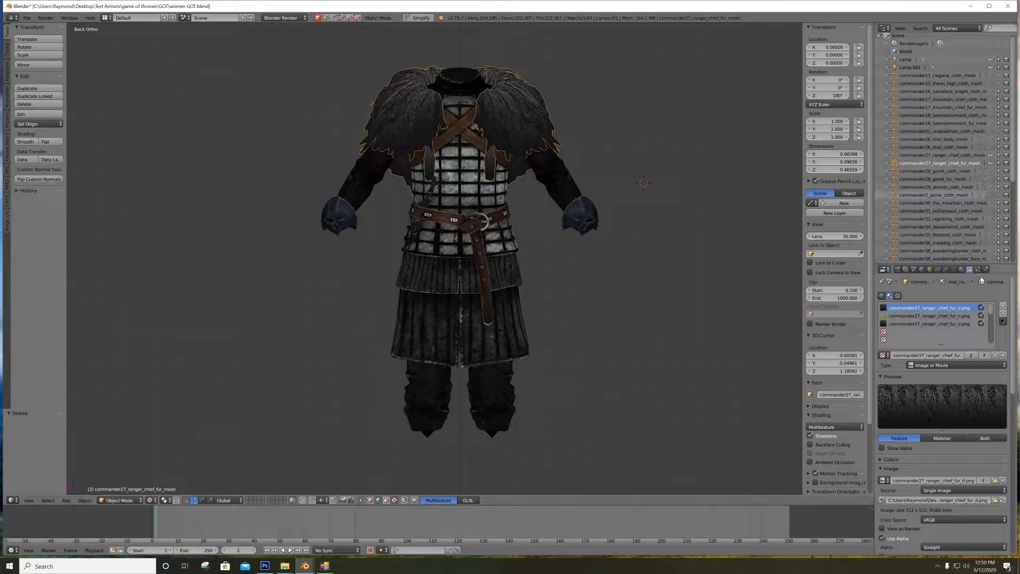
click(962, 270)
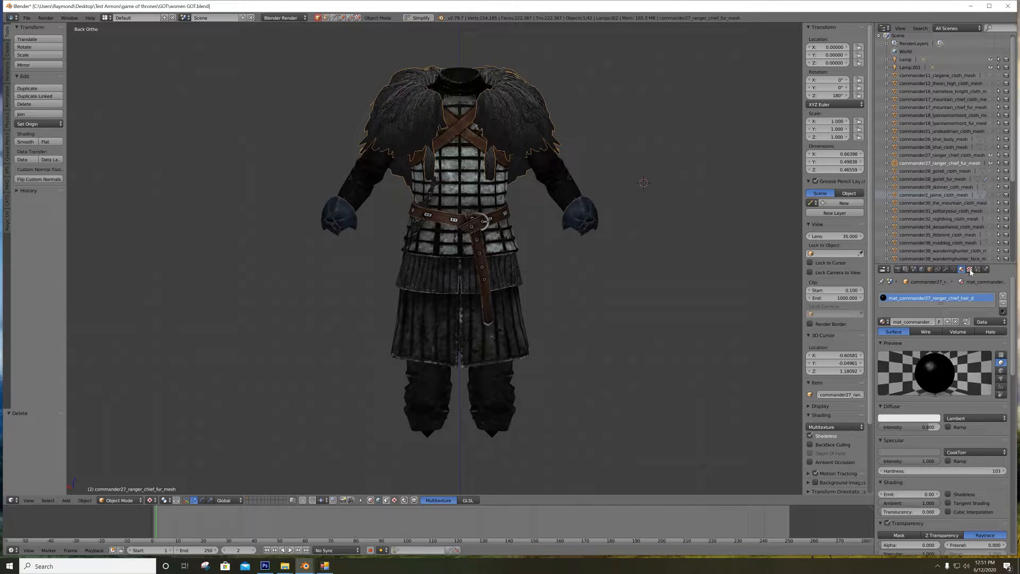
click(970, 269)
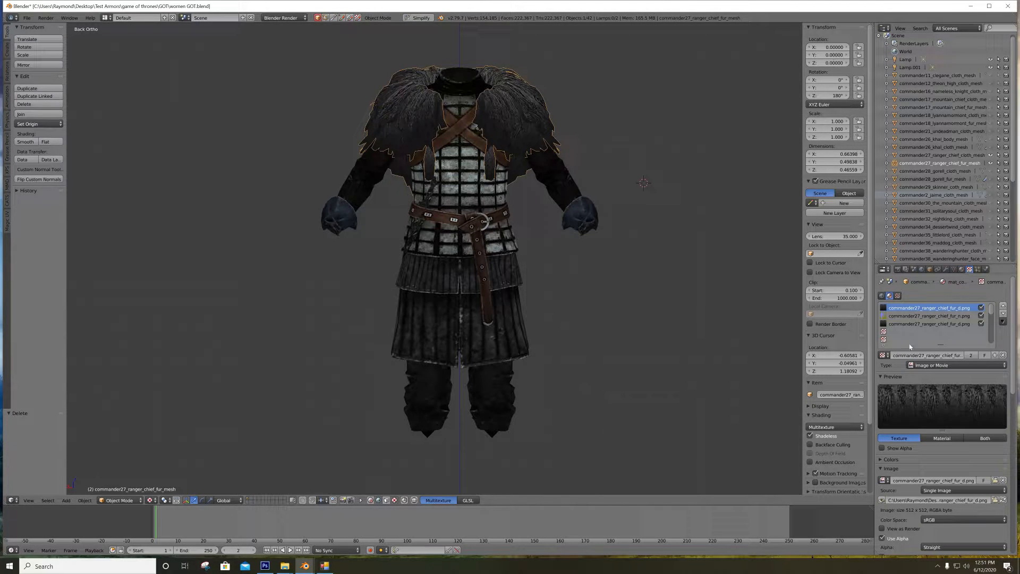
click(953, 154)
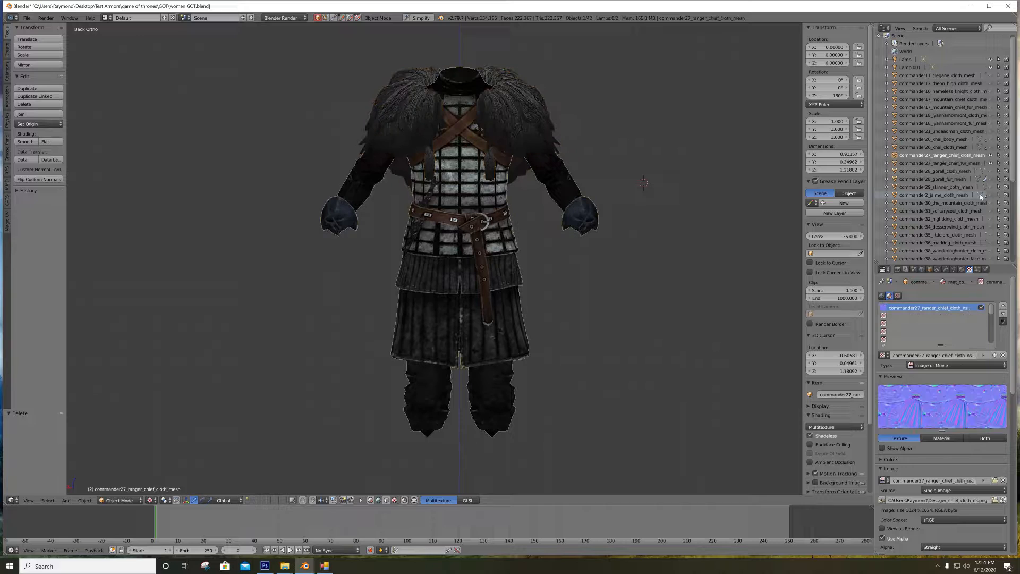
click(950, 164)
click(962, 269)
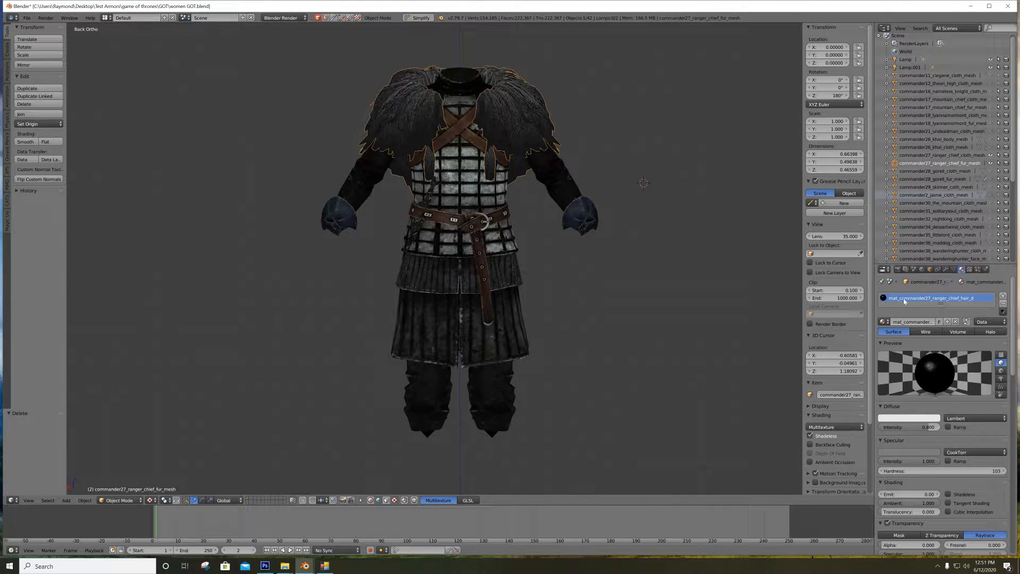
click(970, 269)
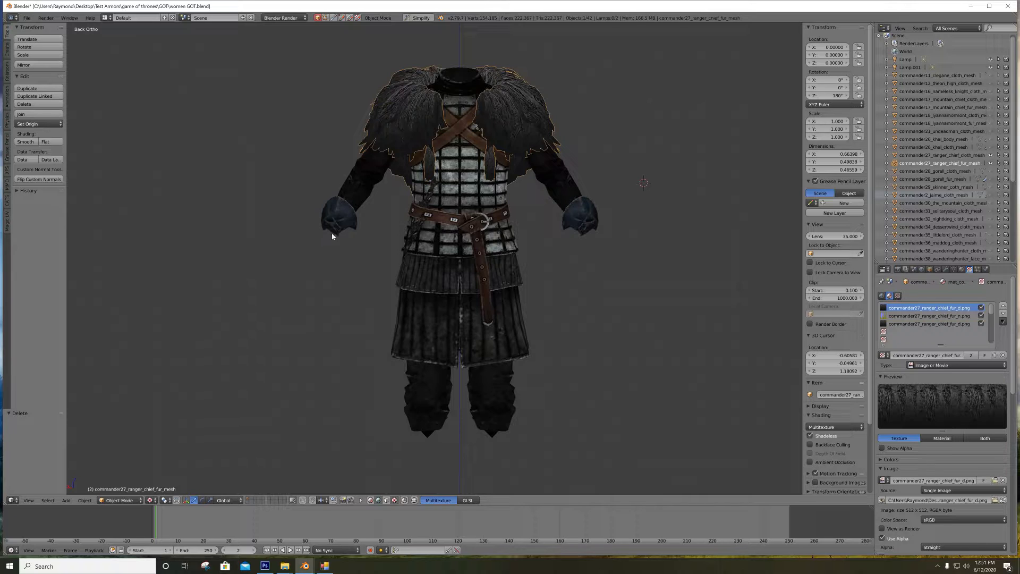
Select all of the fur mesh's geometry and examine its UV layout over the texture in the UV Editing layout
key(Tab)
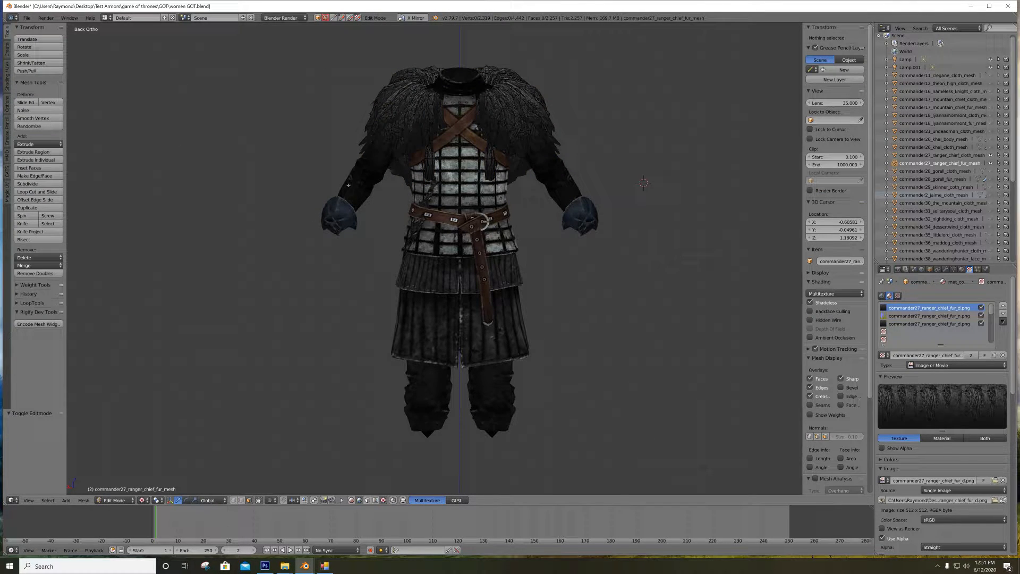
click(114, 500)
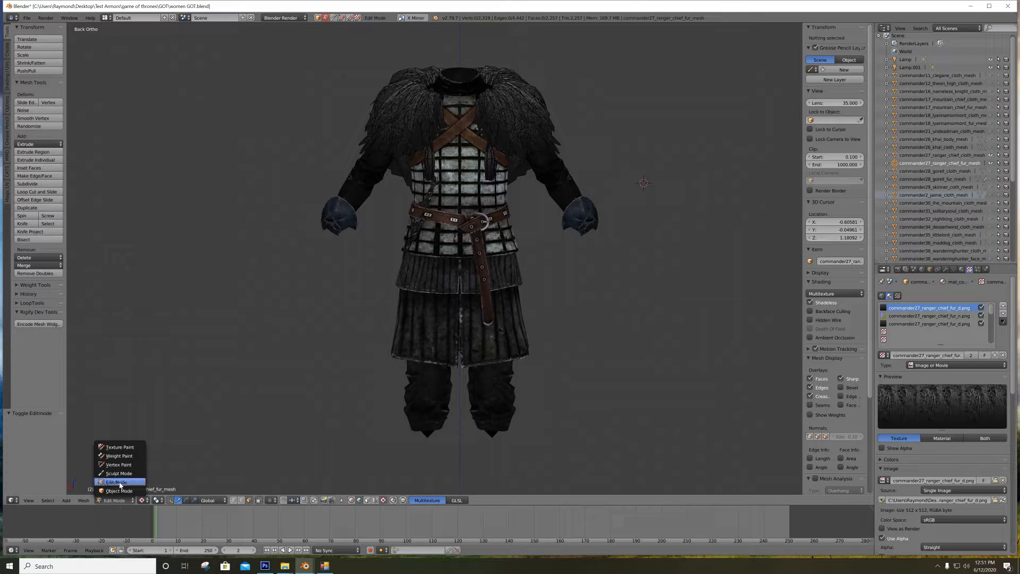
key(a)
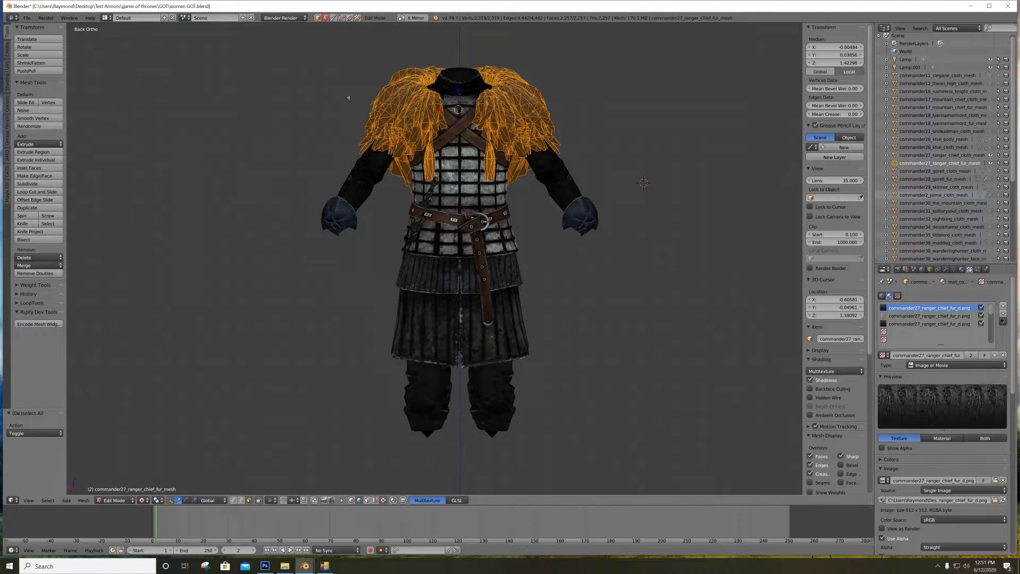
click(105, 17)
click(121, 87)
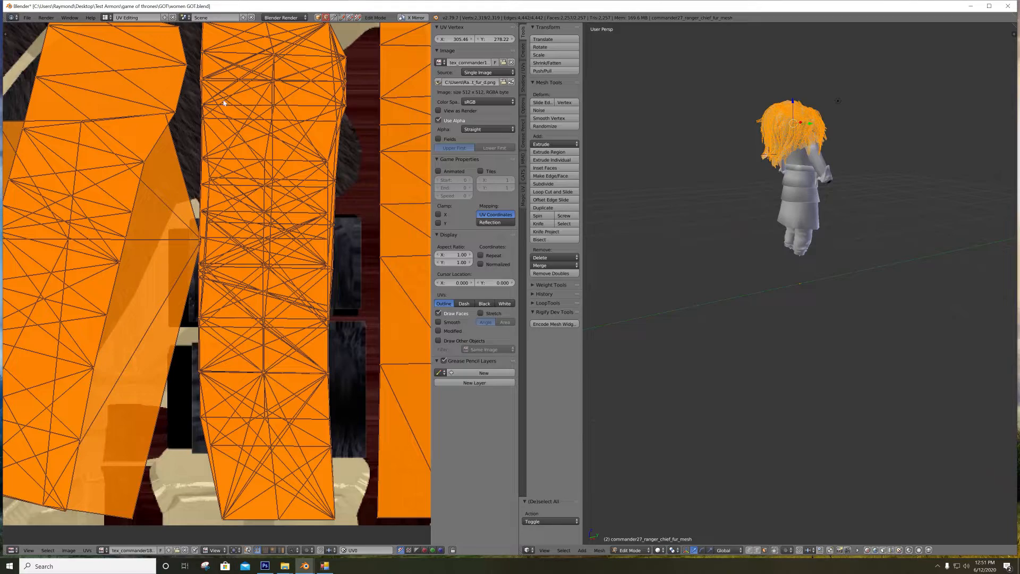
scroll(289, 142, down, 6)
key(a)
scroll(282, 183, up, 4)
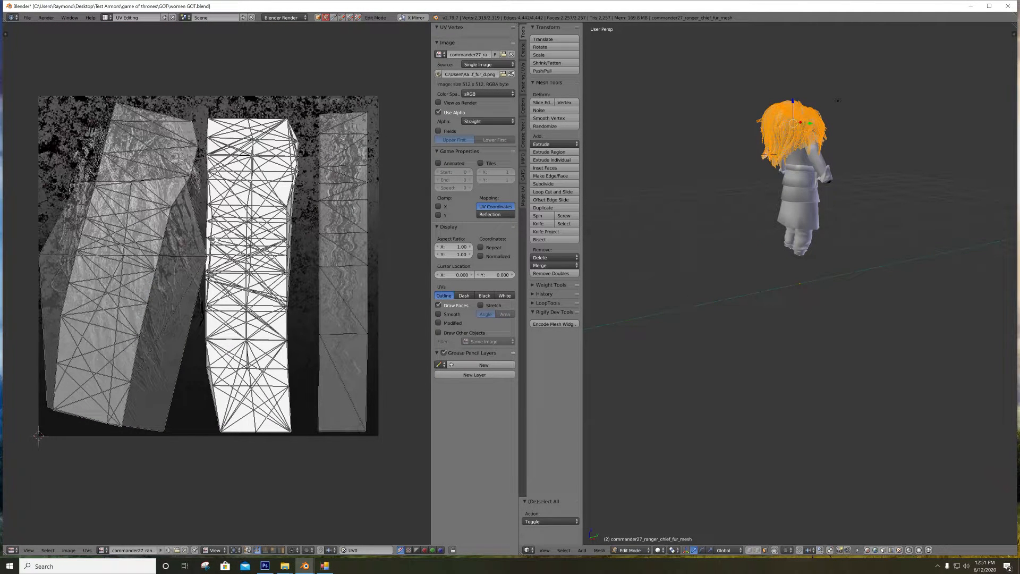
Switch to editing the cloth mesh, select all its geometry and examine its UV islands over the texture
key(Tab)
right_click(800, 184)
key(Tab)
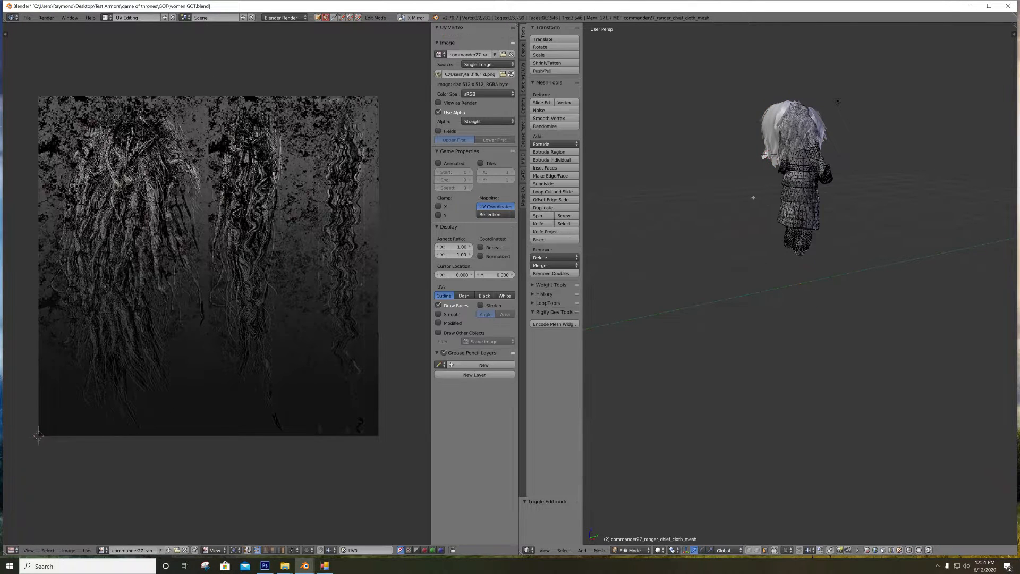
key(a)
scroll(202, 175, down, 5)
scroll(184, 173, up, 2)
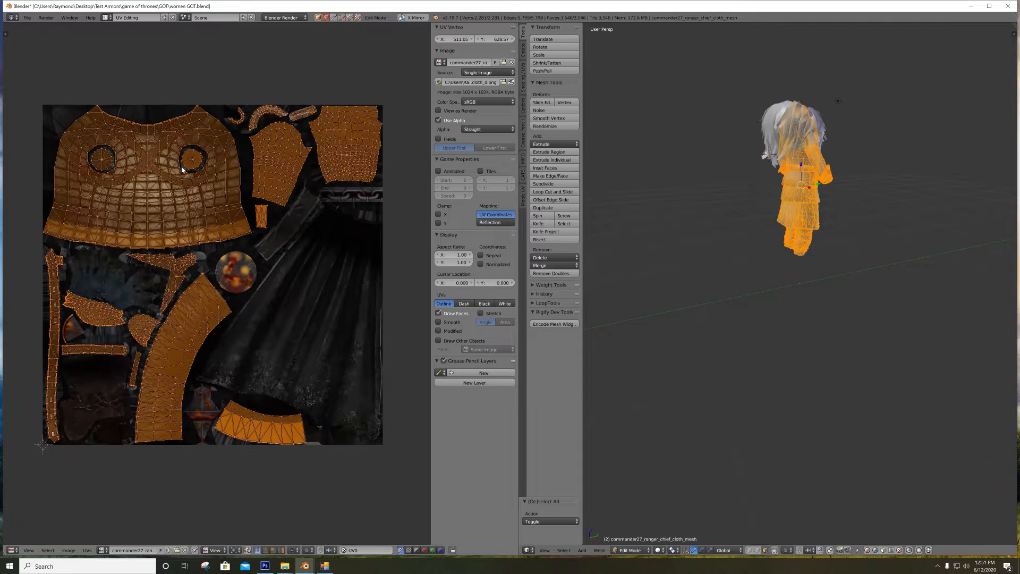
Return to the Default screen layout and deselect all of the cloth mesh's geometry
click(109, 18)
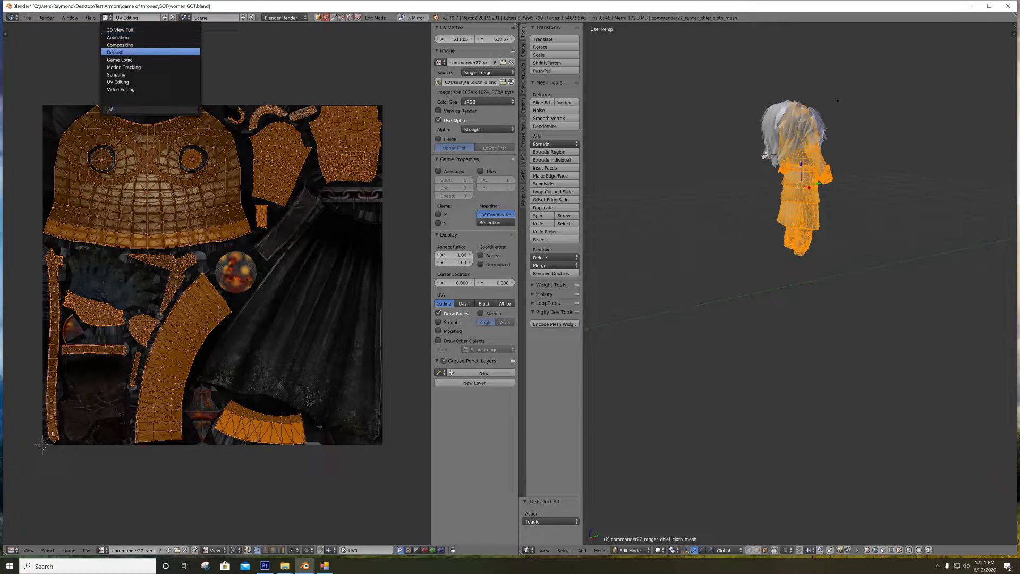
click(115, 52)
key(a)
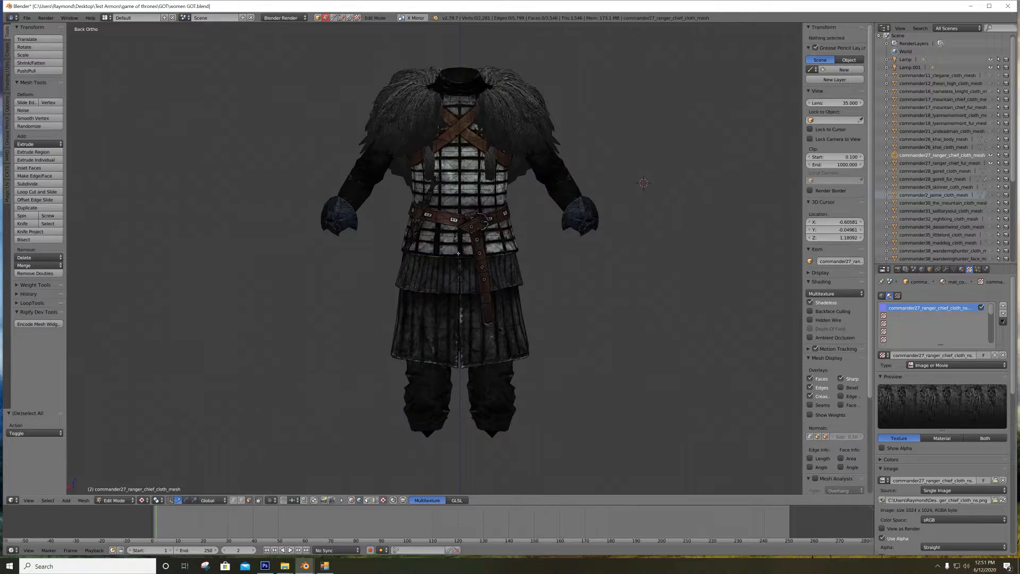
Switch to Photoshop and open the commander27_ranger_chief_cloth_d texture from the commander27_ranger_chief_high folder
click(269, 565)
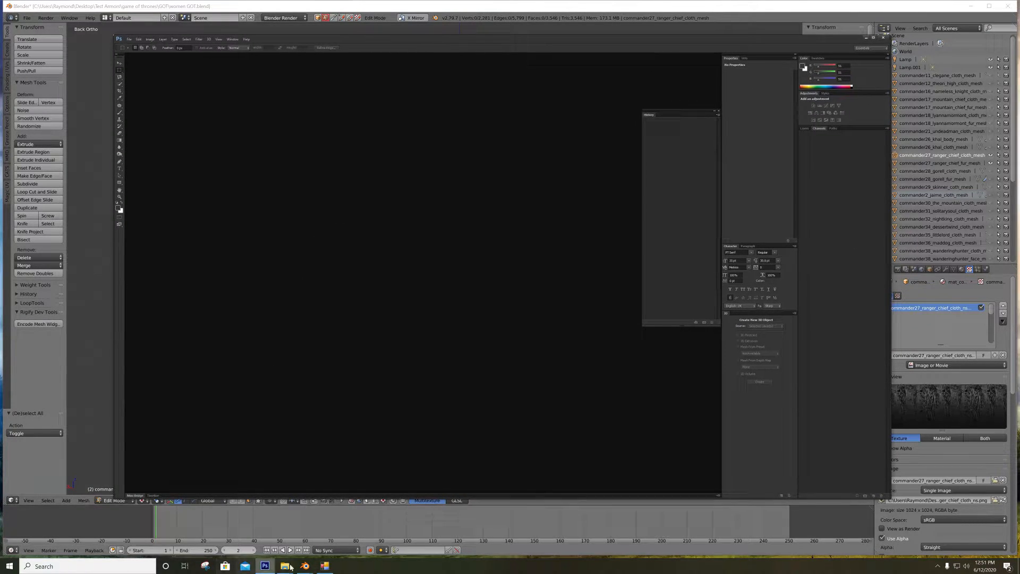
mouse_move(285, 566)
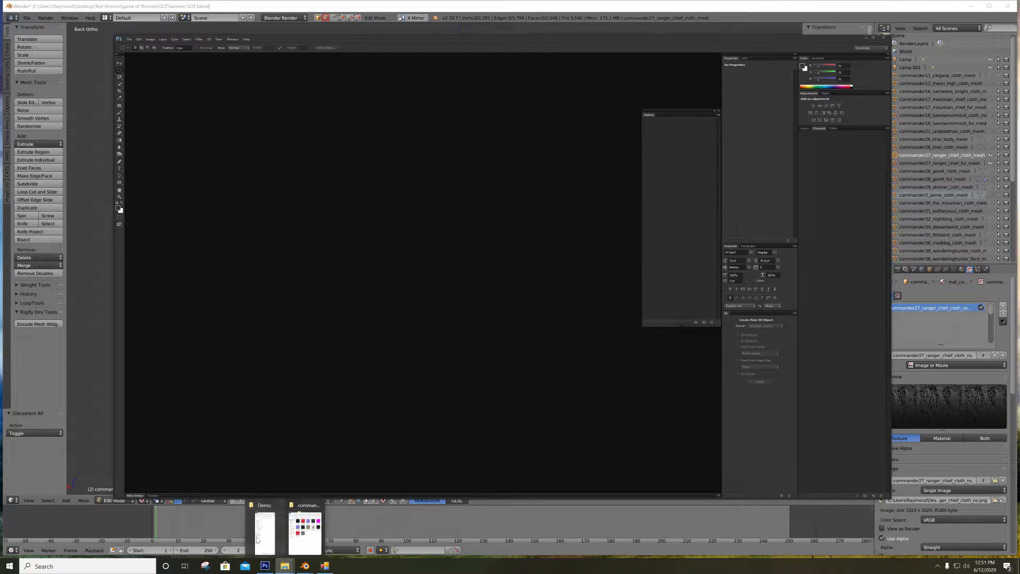
click(315, 532)
drag(229, 120, 849, 69)
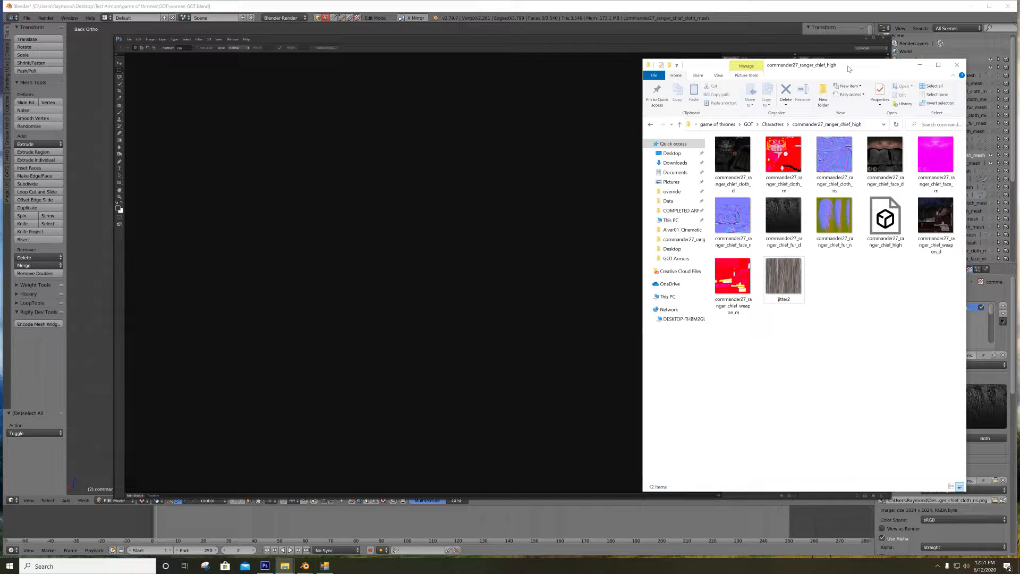
drag(735, 157, 517, 81)
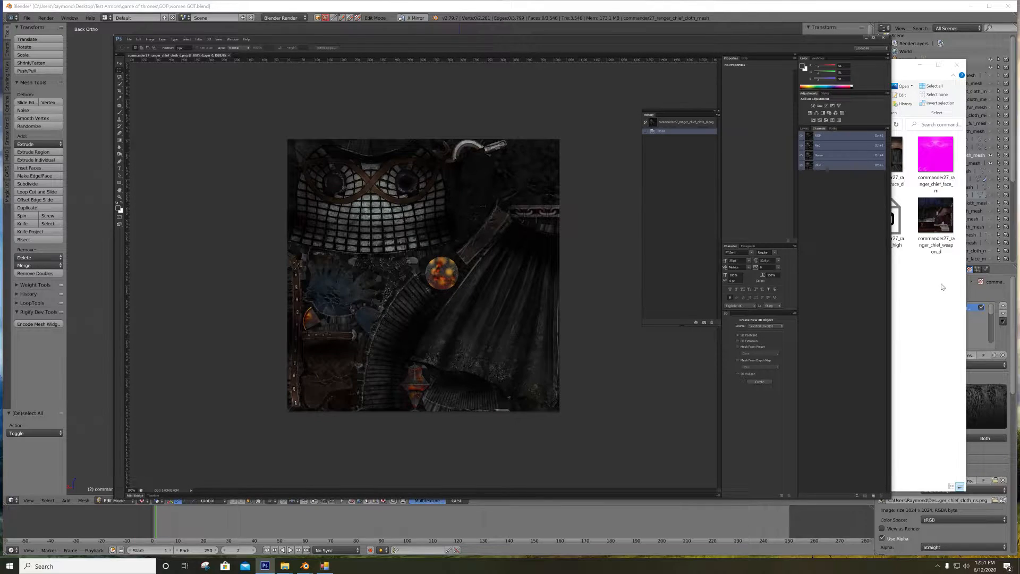
Open the commander27_ranger_chief_fur_d texture as a separate Photoshop document and check its image size
click(942, 287)
drag(783, 216, 562, 46)
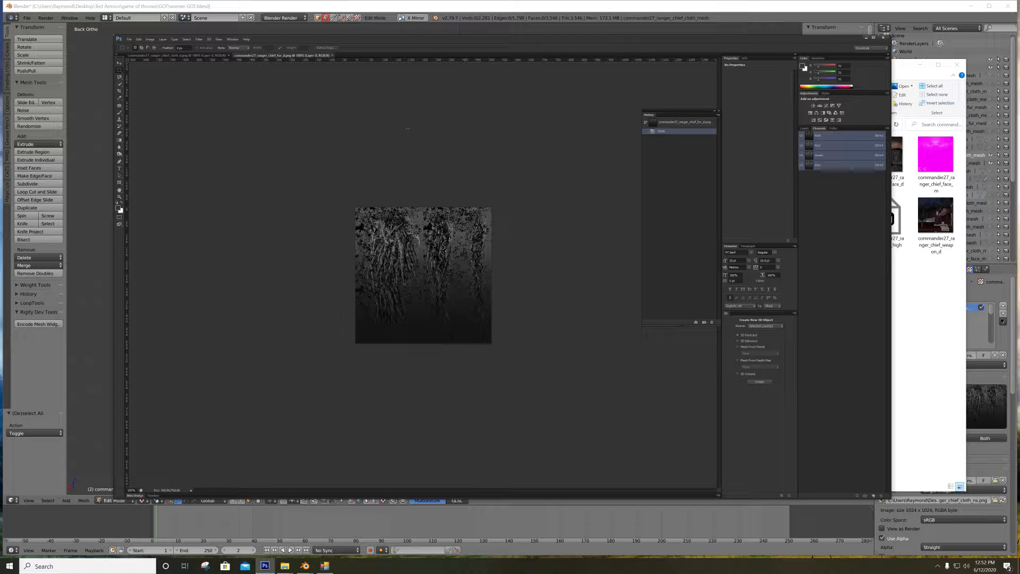
key(ctrl+alt+i)
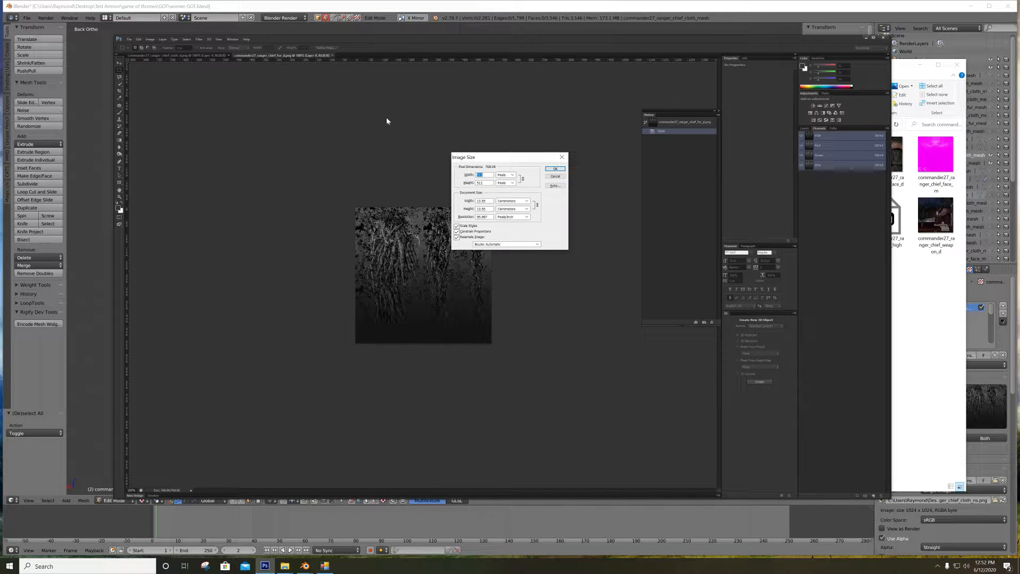
click(556, 169)
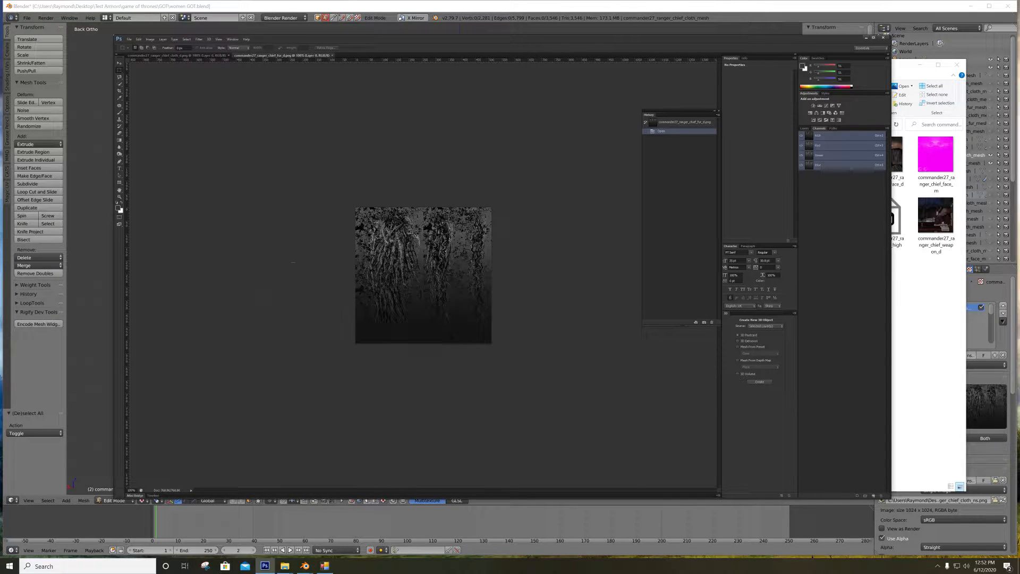
Resize the fur texture to 1024 by 1024 pixels with a resolution of 300 pixels per inch
click(150, 39)
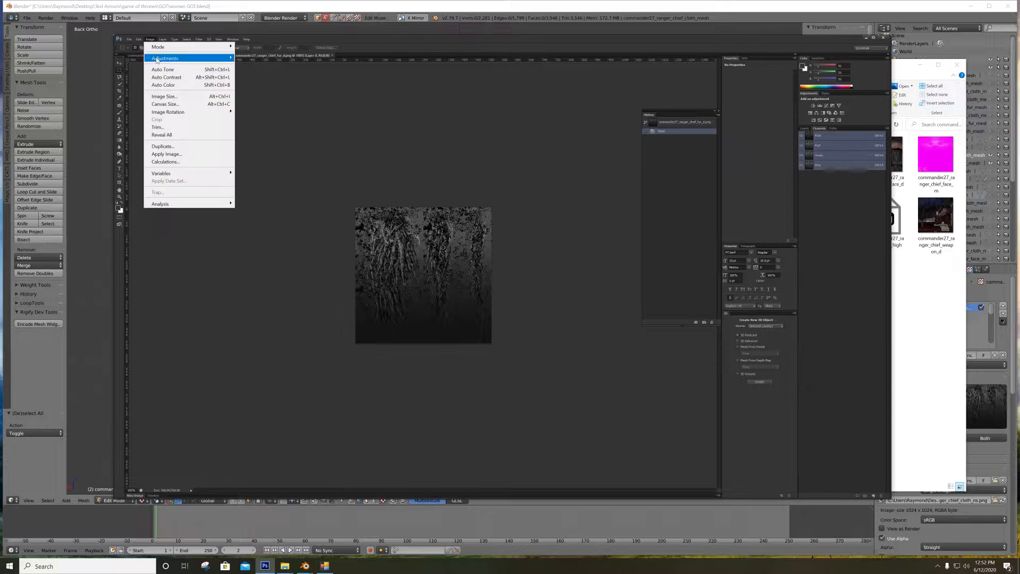
click(164, 96)
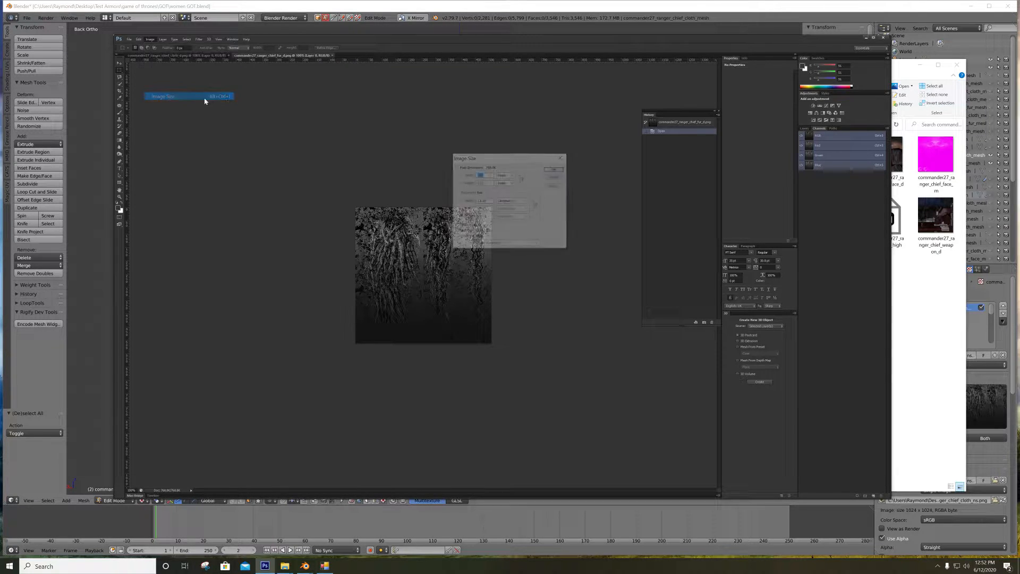
text(1024)
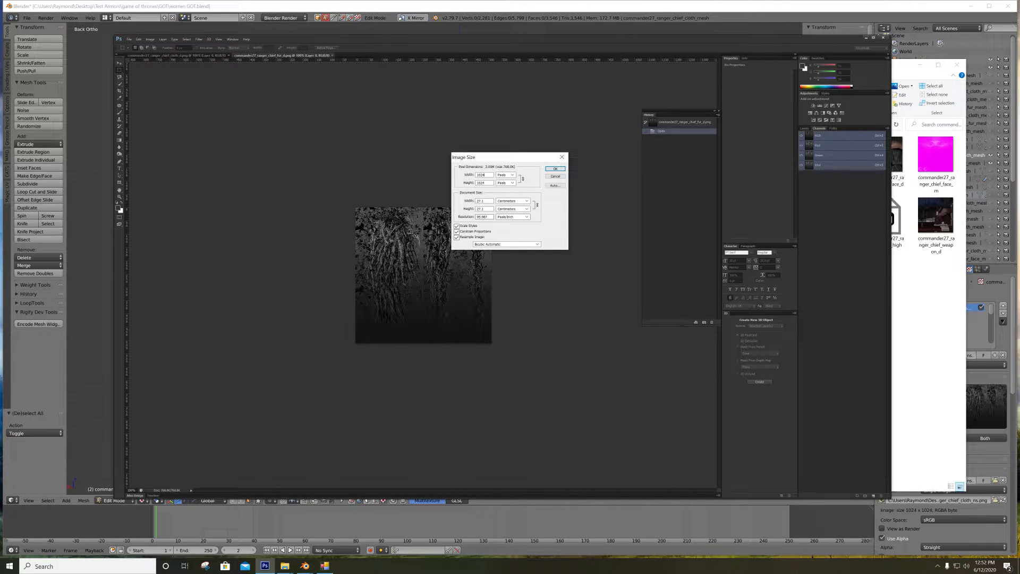
drag(489, 217, 447, 216)
text(300)
key(Tab)
text(1024)
click(555, 169)
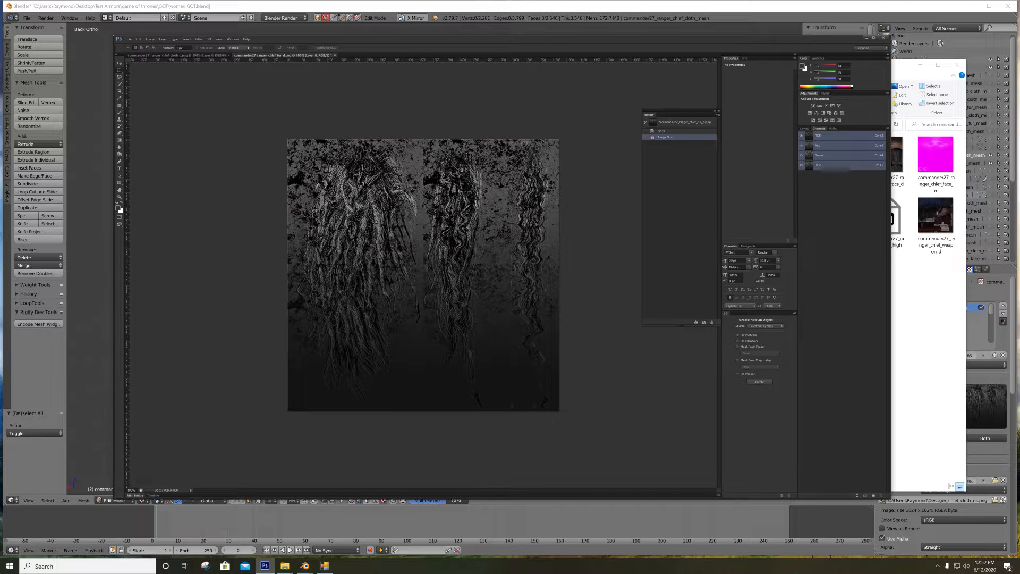
Set the cloth texture's resolution to 300 pixels per inch and its width to 1024 pixels
click(193, 55)
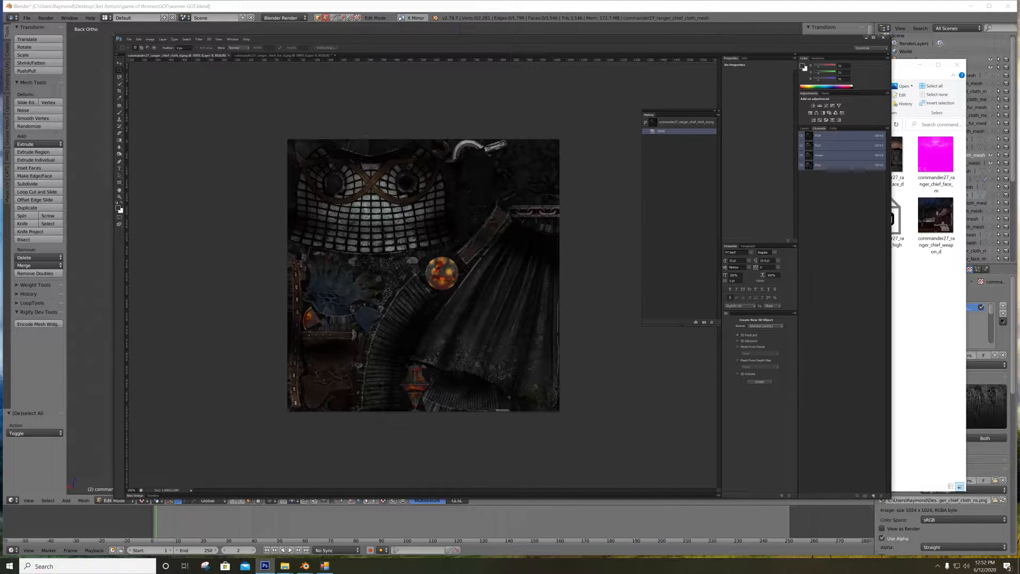
click(150, 39)
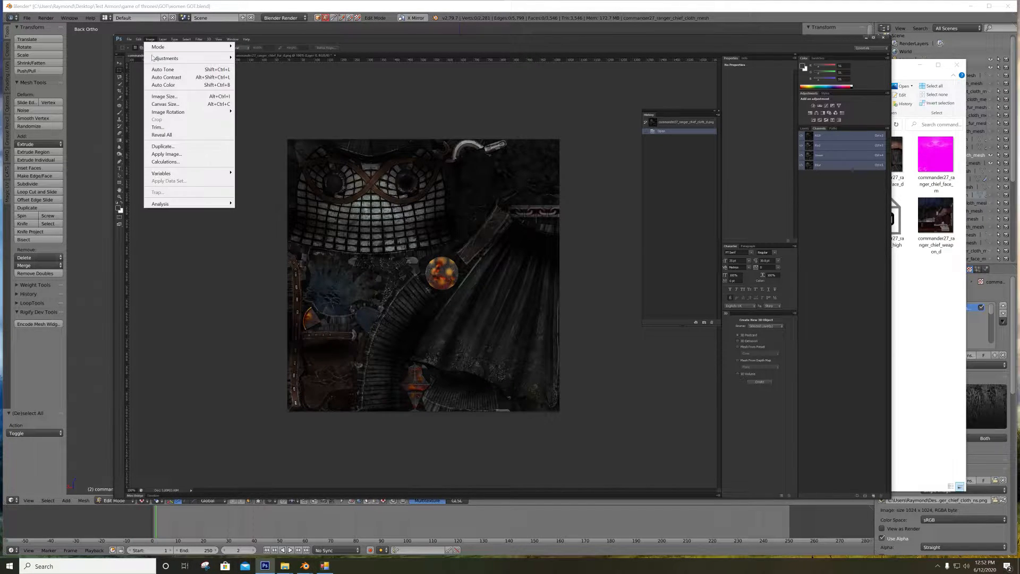
click(174, 98)
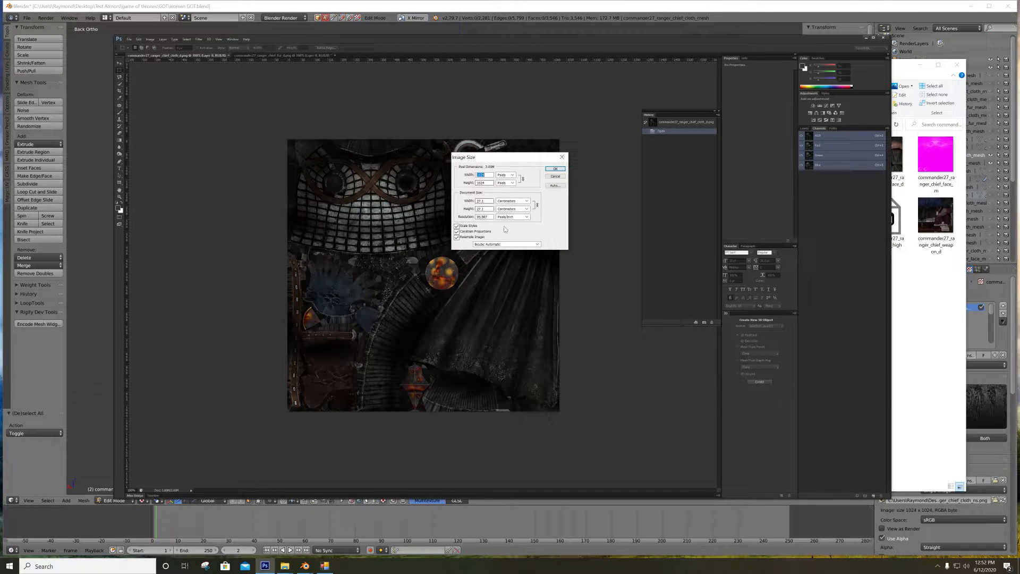
double_click(483, 217)
text(300)
drag(485, 175, 458, 174)
text(1024)
key(Return)
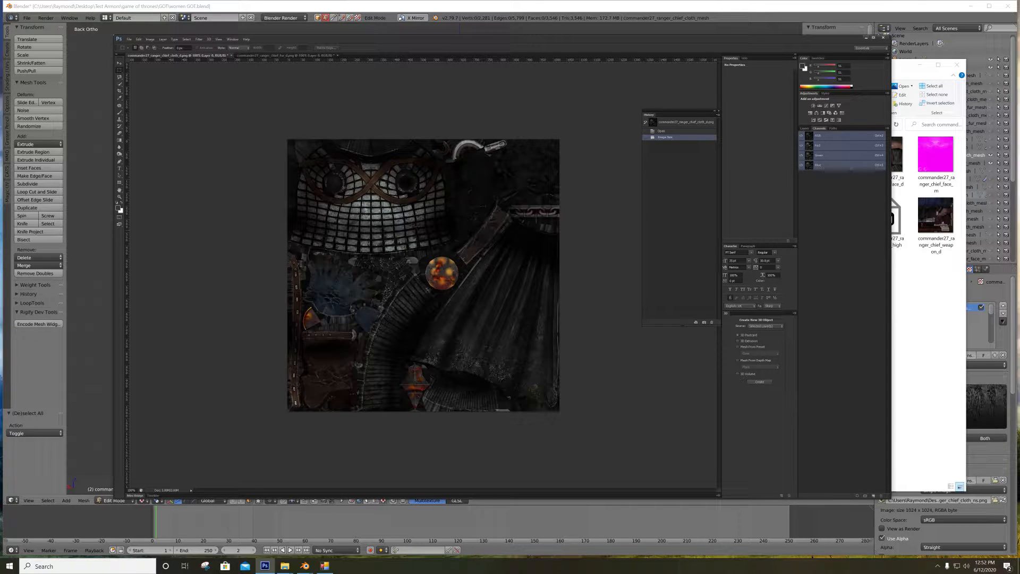
click(281, 55)
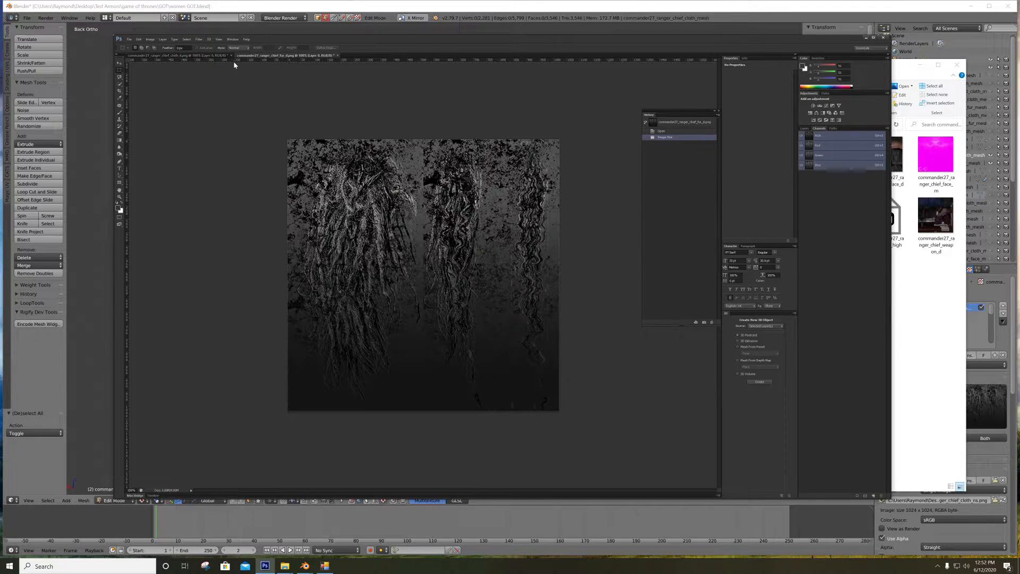
click(196, 56)
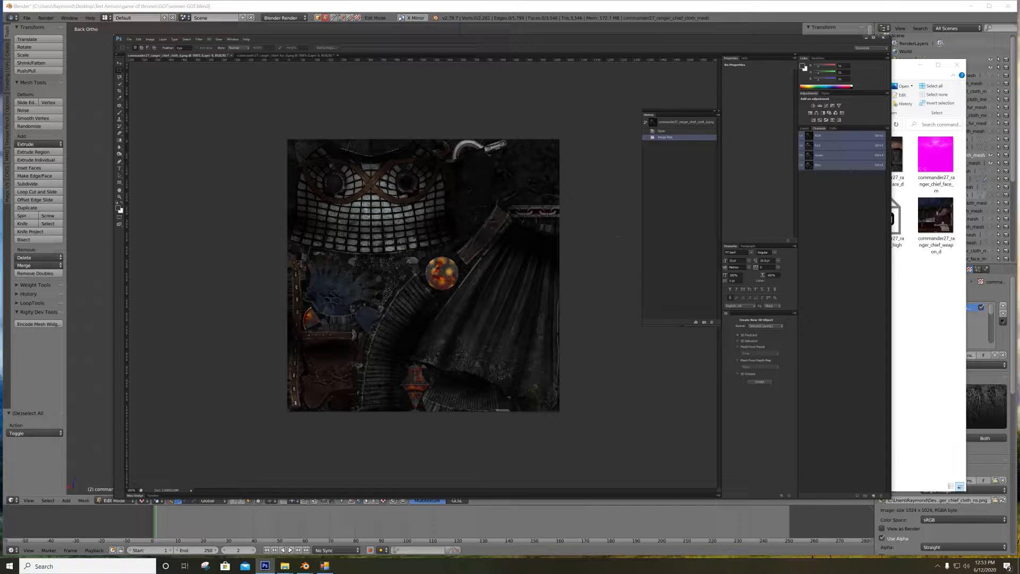
click(129, 39)
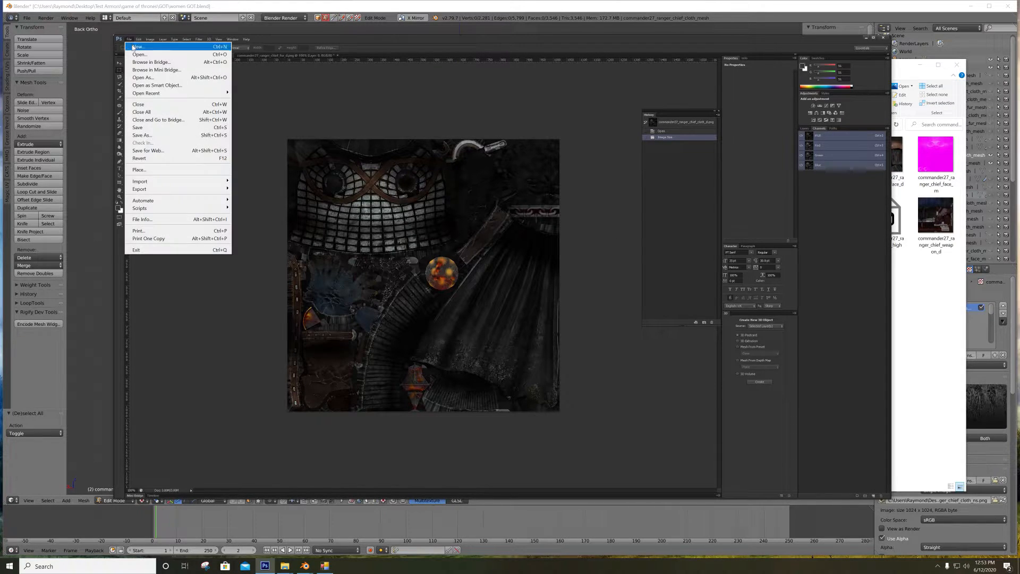
click(339, 42)
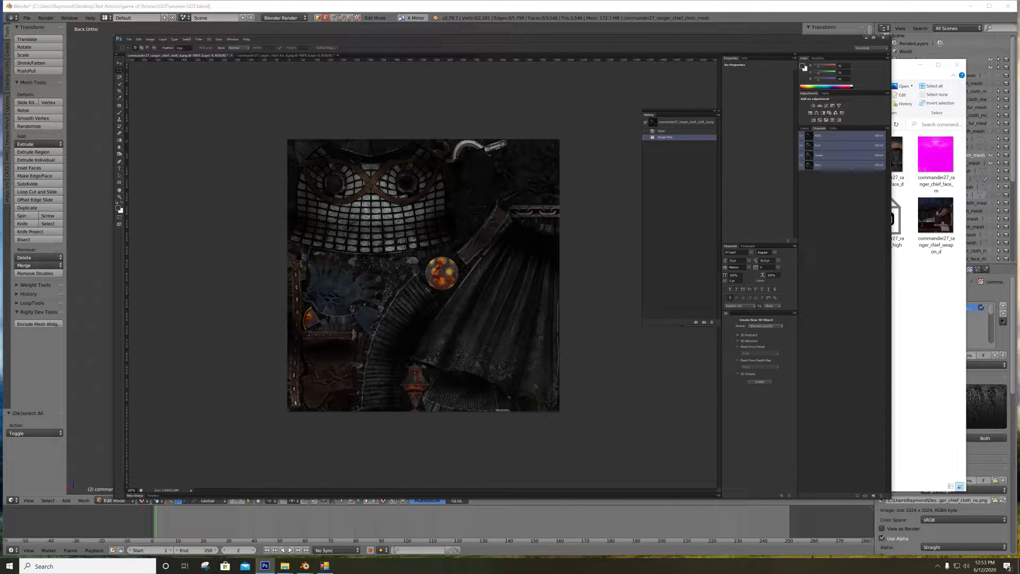
Extend the cloth texture's canvas by 1024 pixels in relative width, anchored at the middle left, and collapse the history list
click(151, 39)
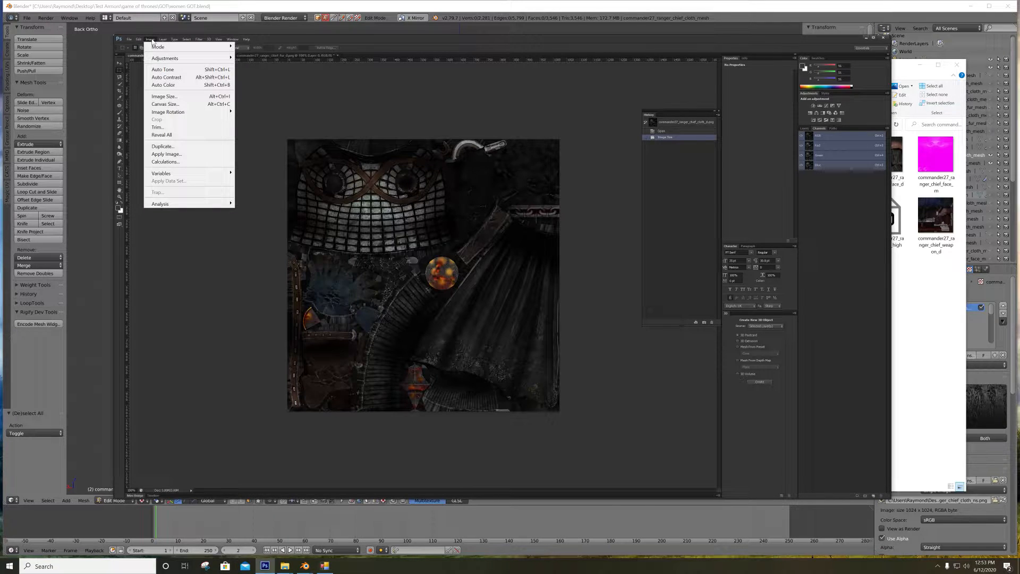
click(165, 104)
drag(492, 158, 655, 172)
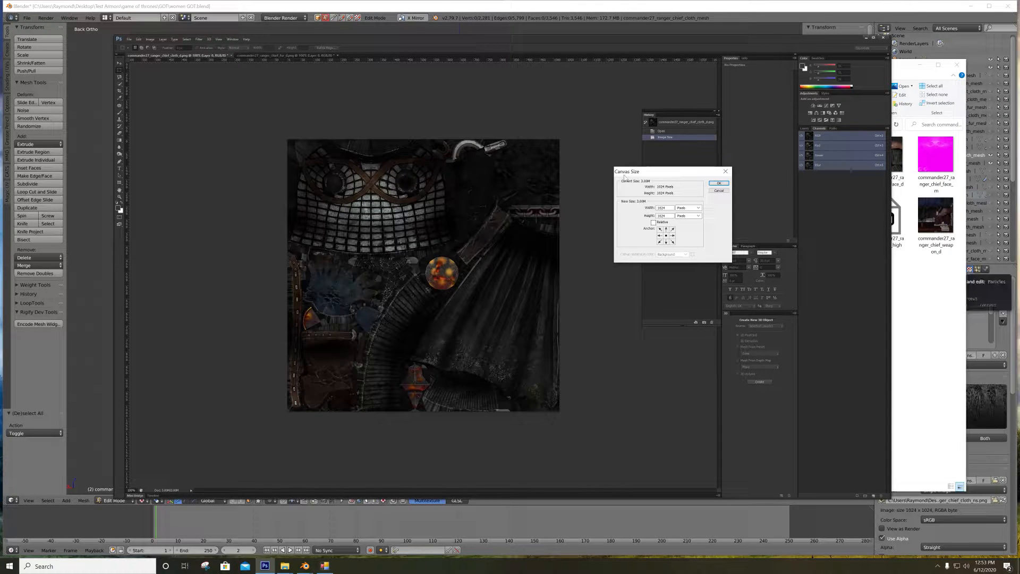
click(660, 236)
double_click(660, 215)
text(2)
click(668, 207)
click(502, 207)
click(653, 222)
text(0)
double_click(669, 208)
text(1024)
click(717, 185)
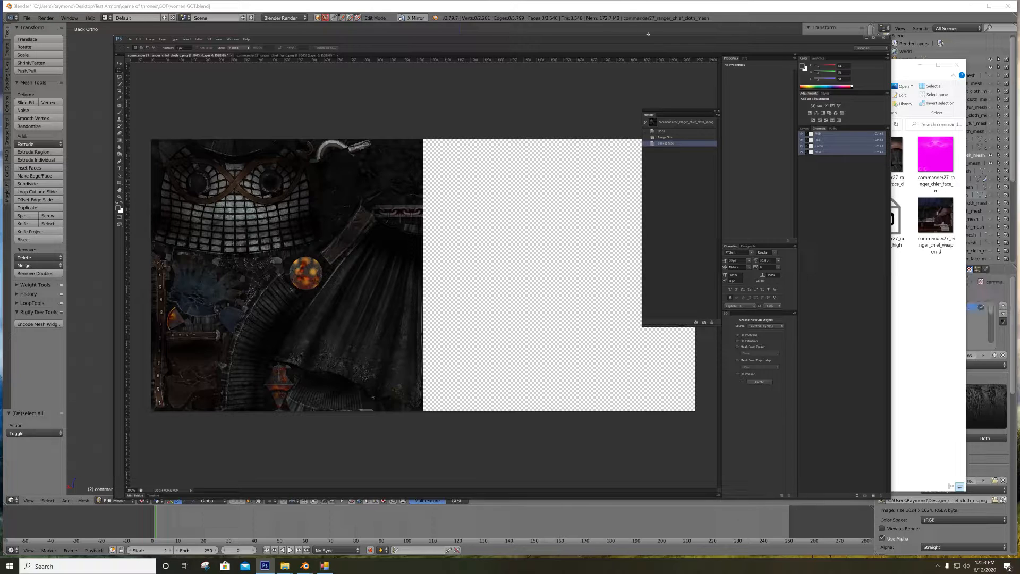
click(714, 112)
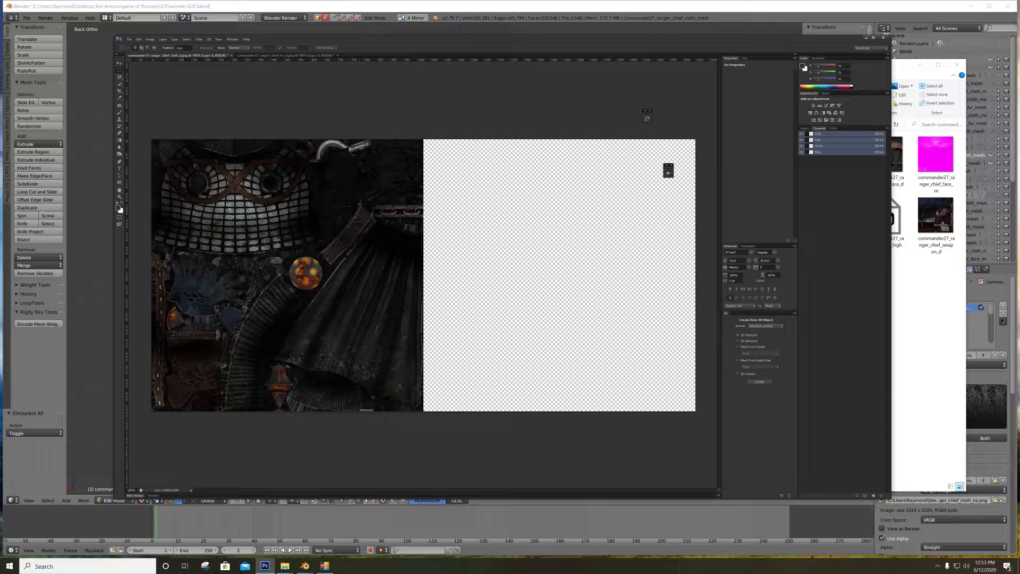
Create a new white document 2048 pixels wide and 1024 pixels high
click(129, 40)
click(139, 46)
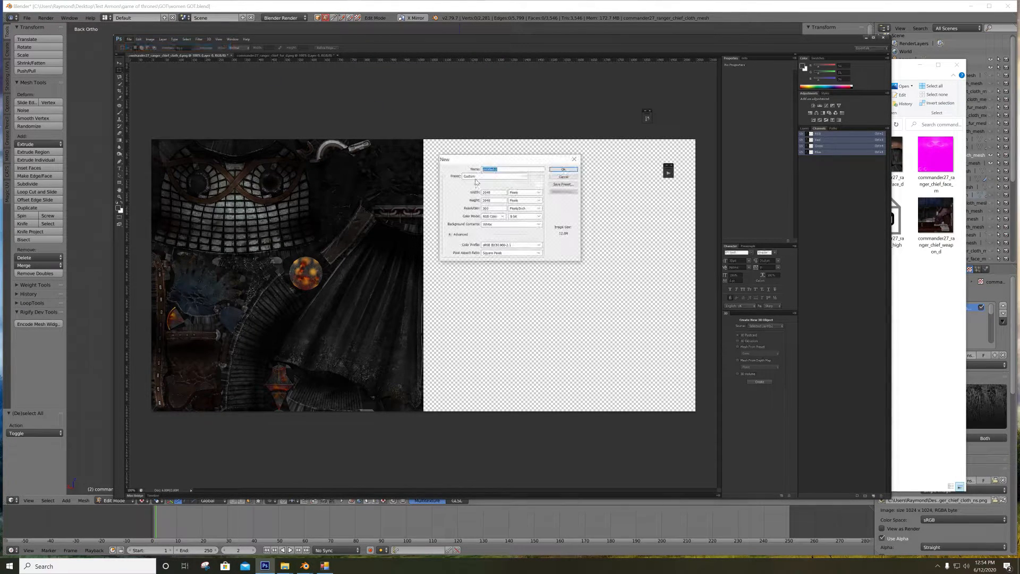
drag(494, 199, 448, 200)
text(10)
click(564, 170)
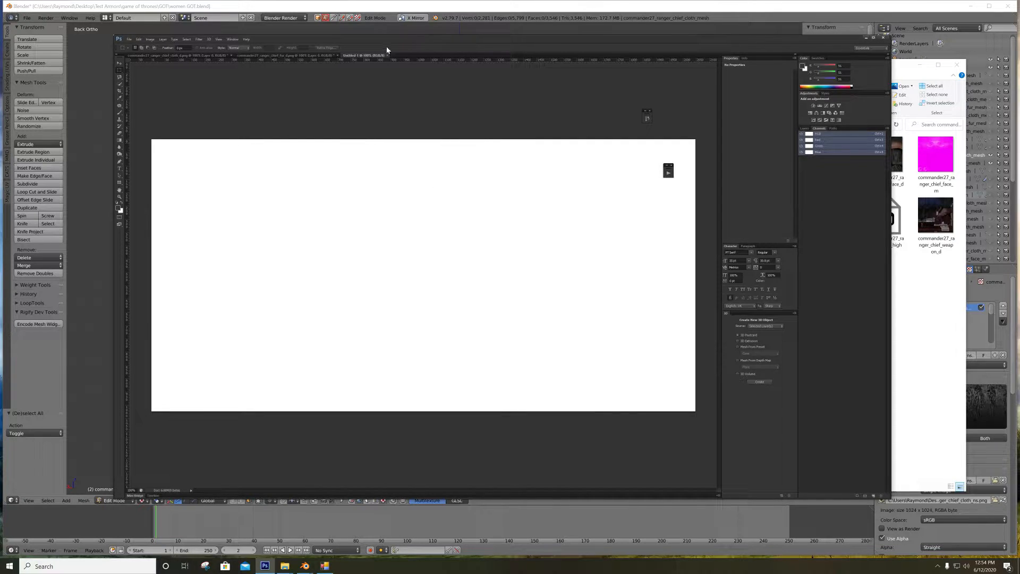
Copy the entire fur texture into the cloth document as a layer and move it to fill the empty half beside the cloth texture
click(322, 55)
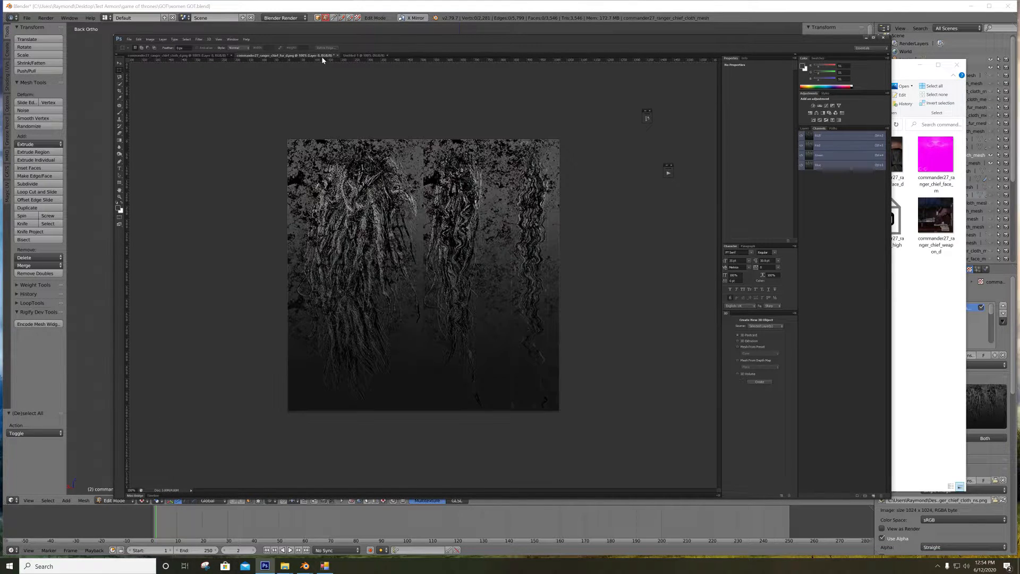
click(170, 55)
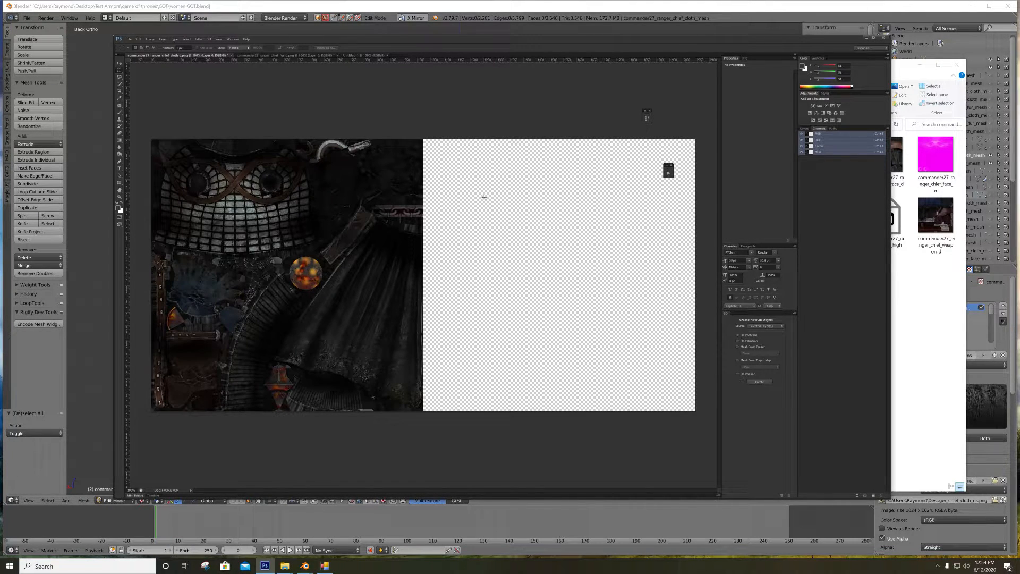
click(308, 55)
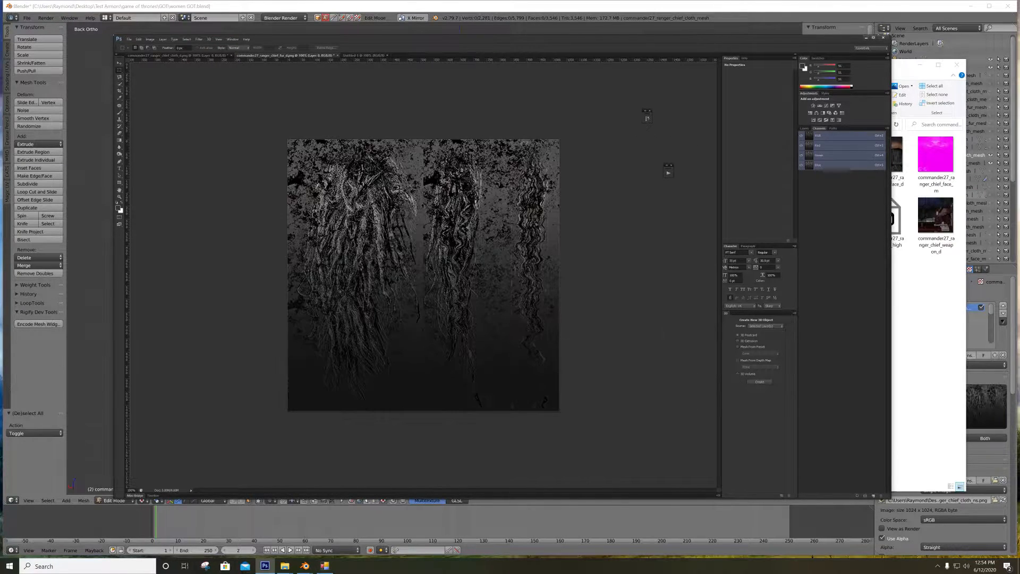
key(ctrl+a)
click(188, 57)
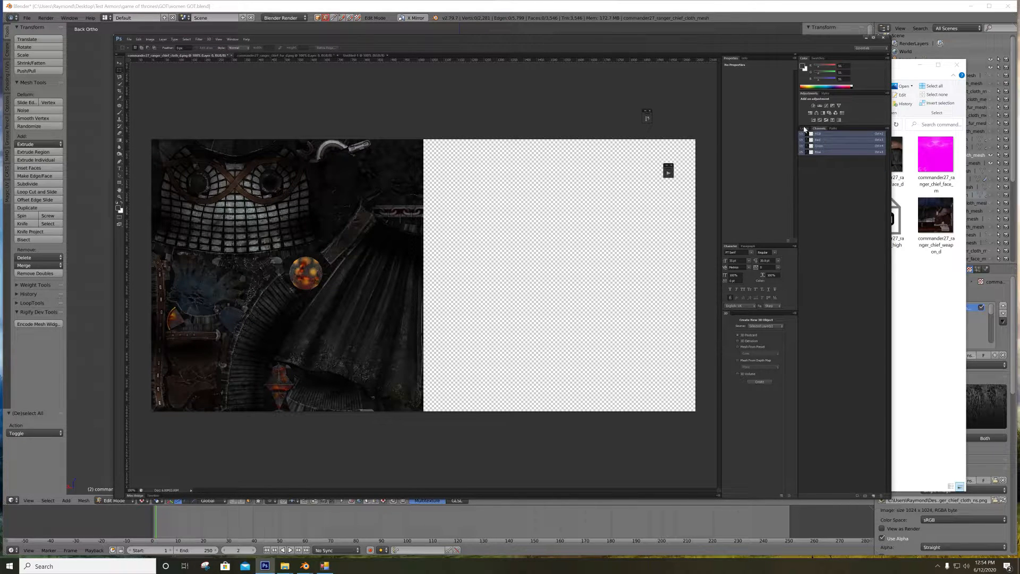
click(804, 128)
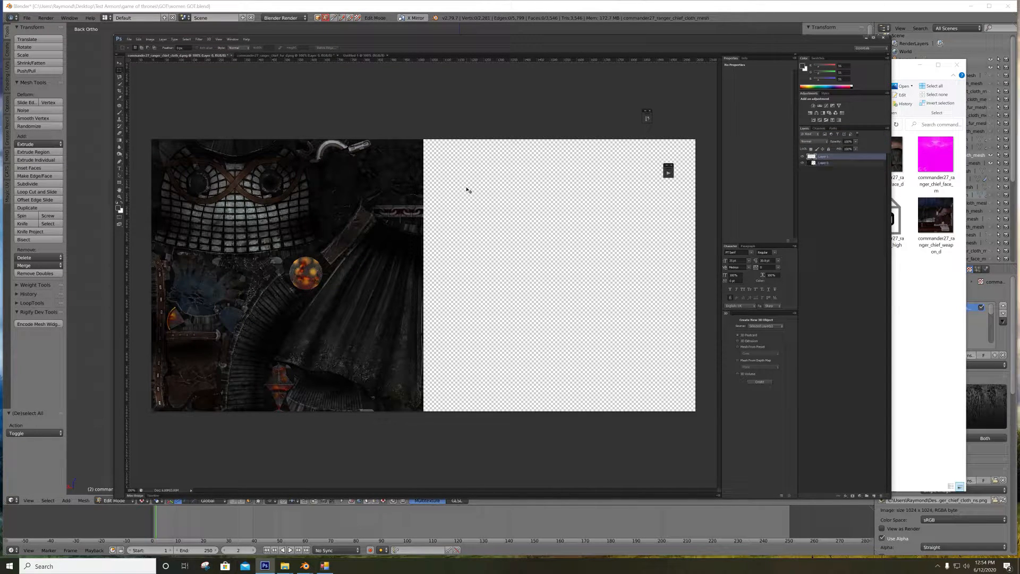
key(ctrl+v)
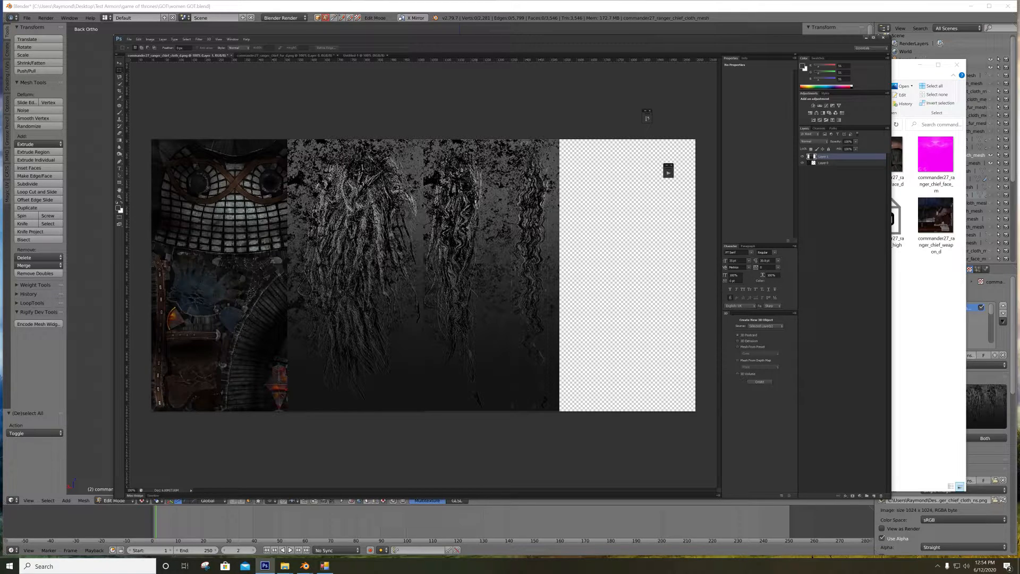
click(120, 63)
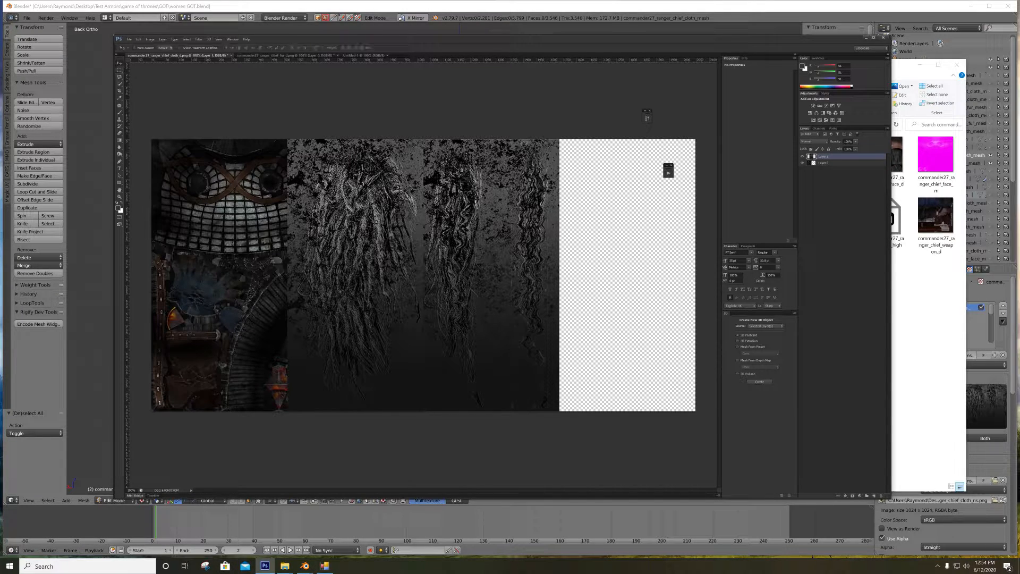
drag(445, 207, 581, 208)
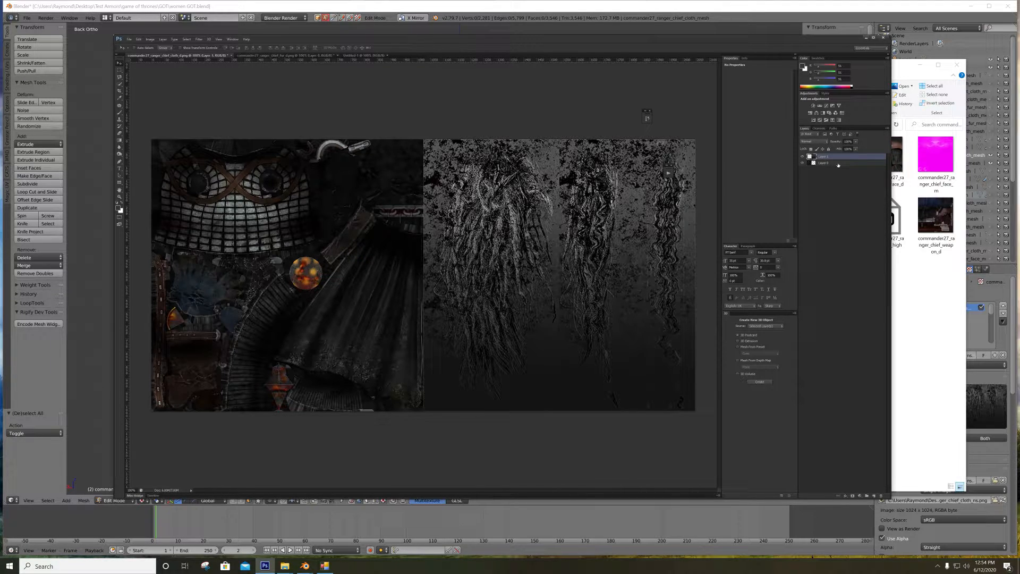
Close the blank untitled document and the separate fur texture document without saving
click(902, 71)
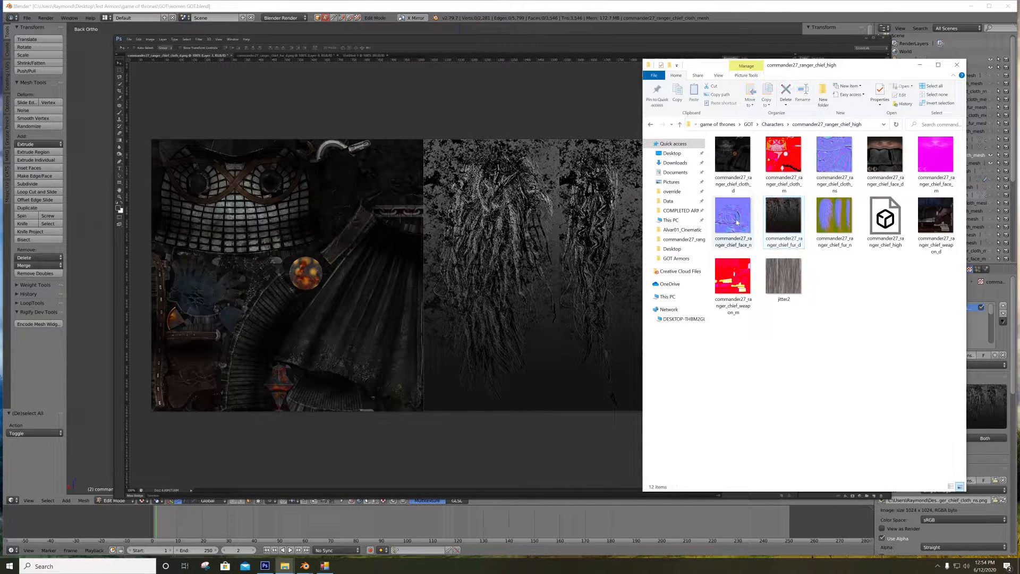
click(371, 60)
click(369, 56)
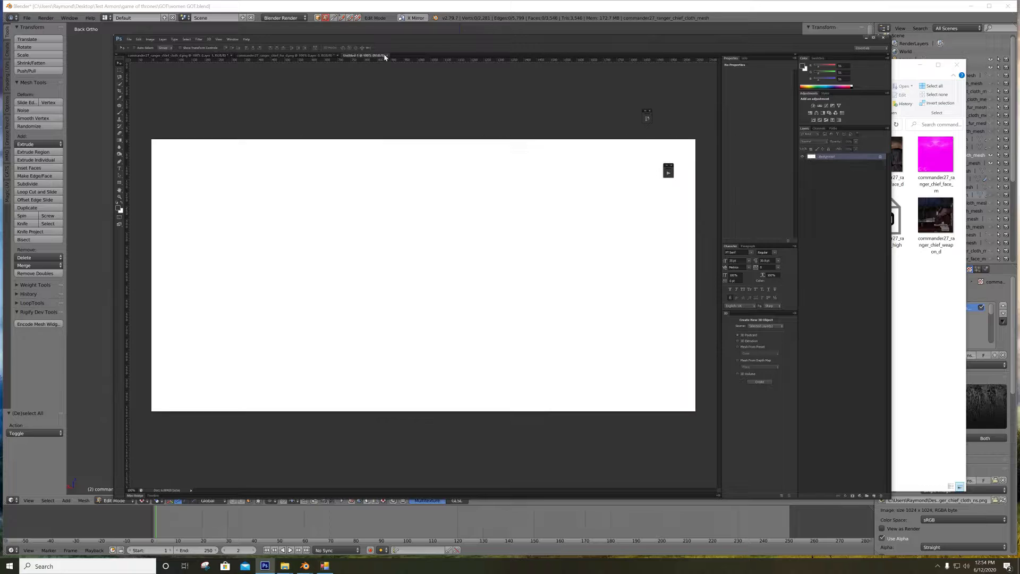
click(388, 55)
click(911, 279)
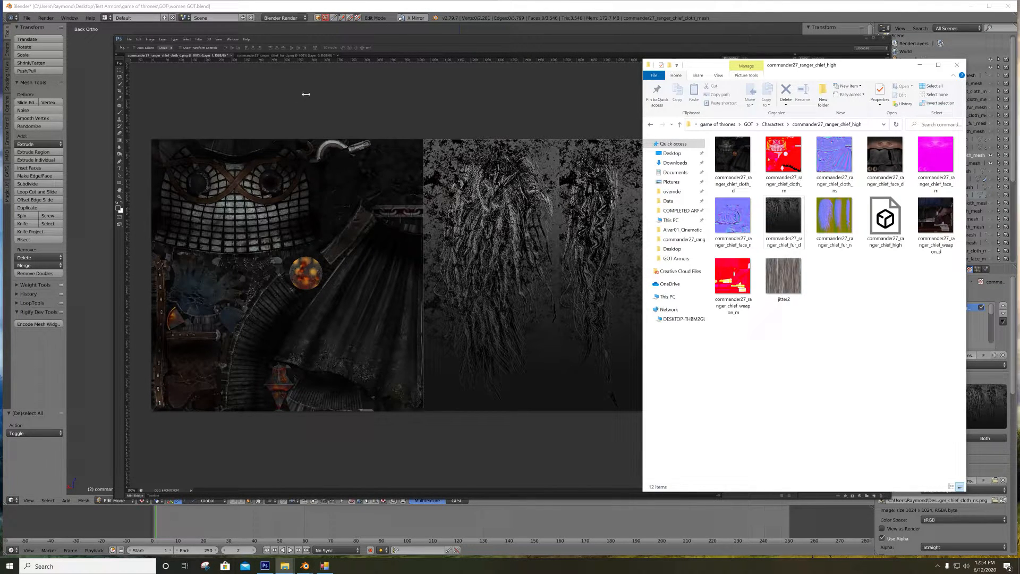
click(311, 56)
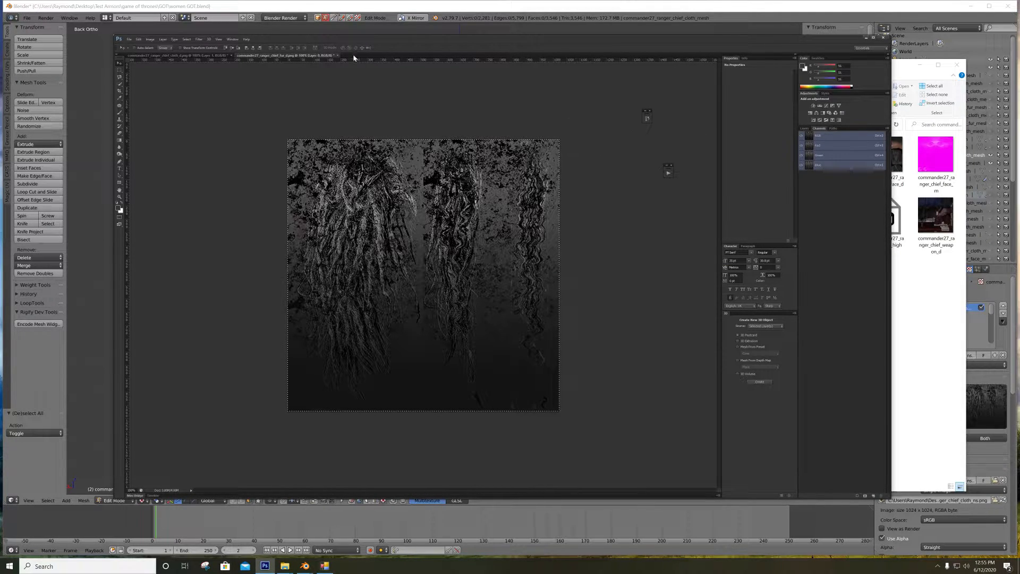
click(337, 55)
click(509, 208)
Open the commander27_ranger_chief_cloth_ns normal map from the commander27_ranger_chief_high folder in Photoshop
click(911, 298)
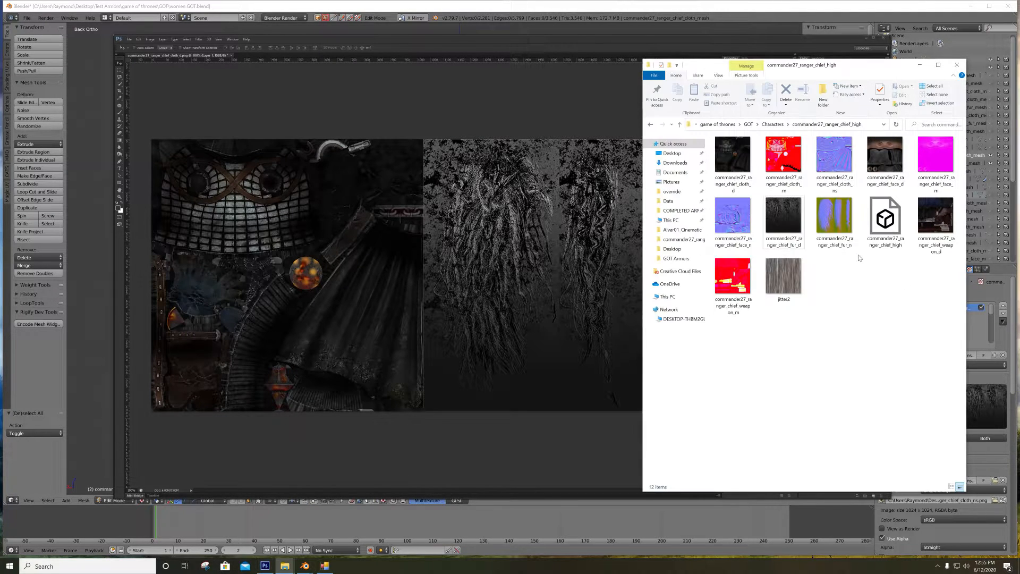
drag(835, 161, 527, 42)
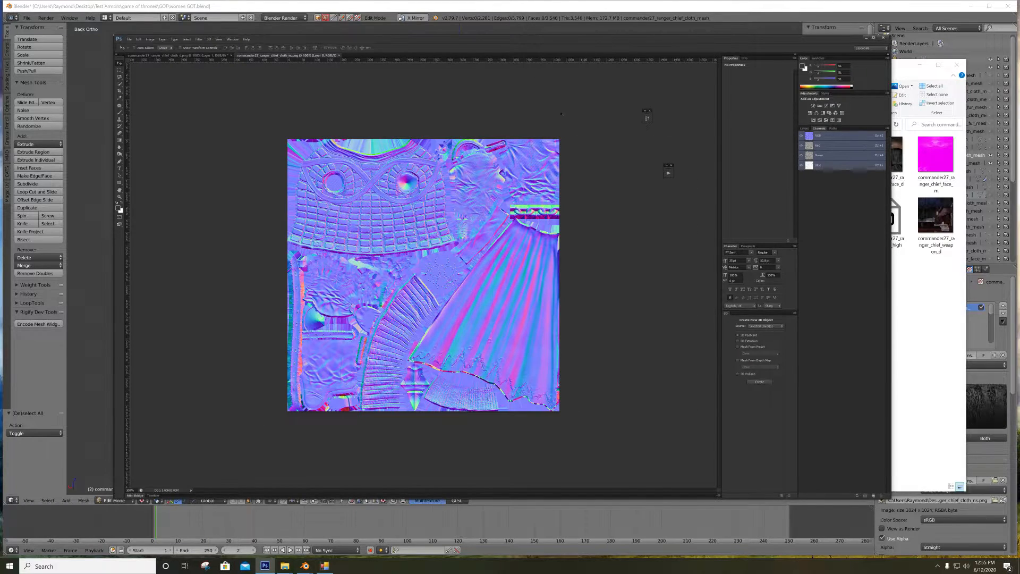
Open the commander27_ranger_chief_fur_n normal map in Photoshop and resize it to 1024 pixels wide at a resolution of 300 pixels/inch
click(919, 303)
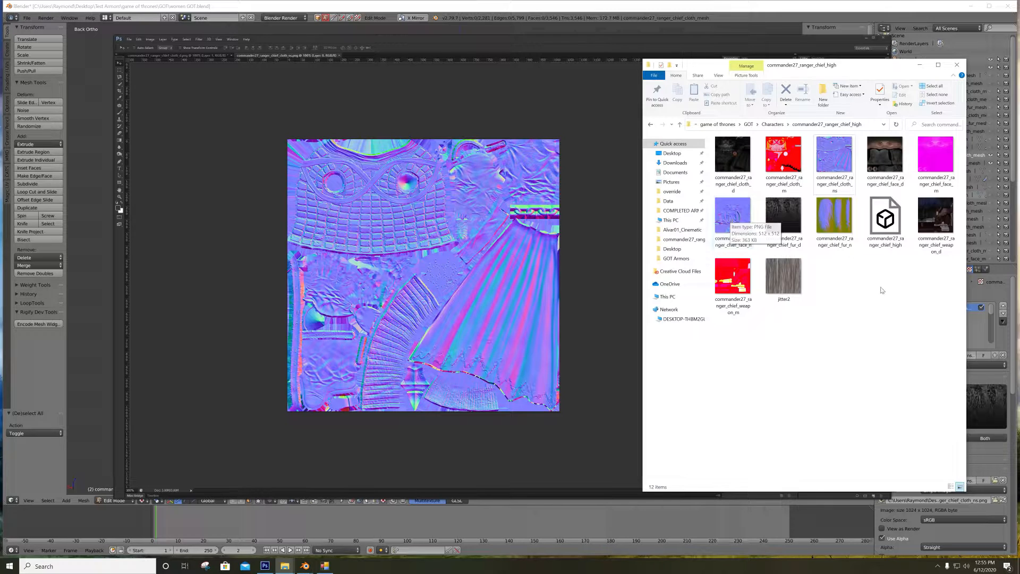
drag(834, 215, 579, 43)
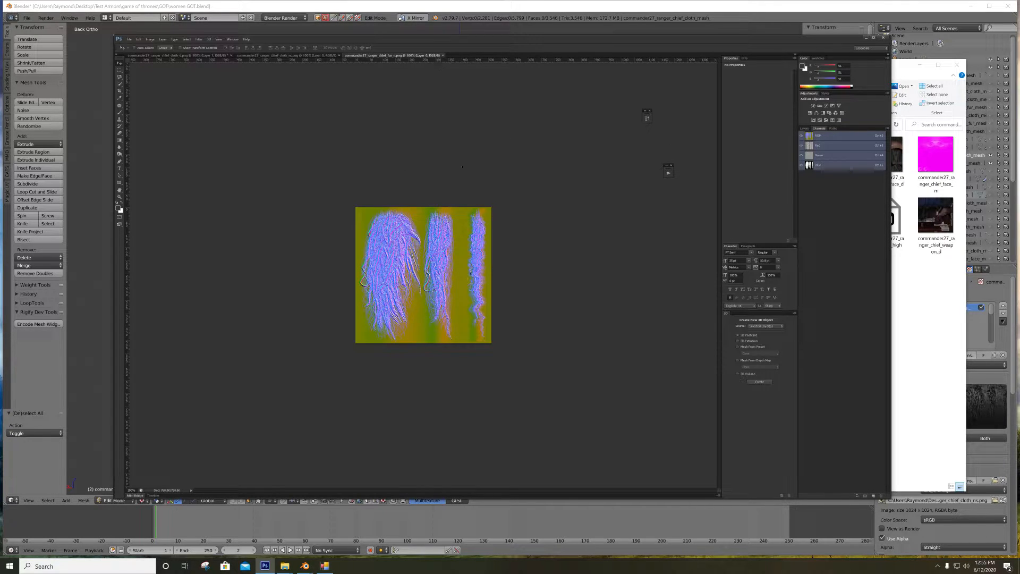
key(ctrl+alt+i)
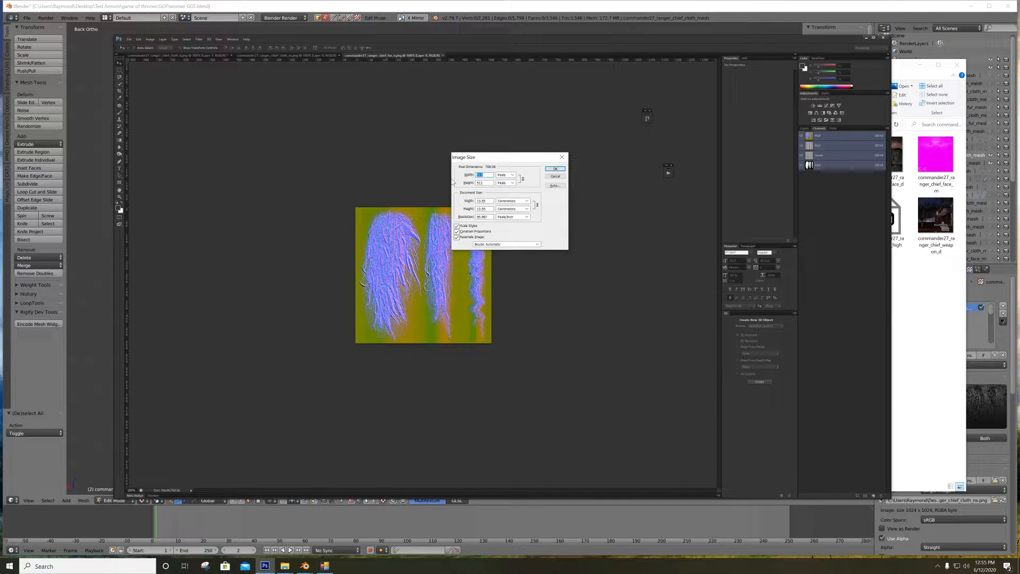
click(554, 175)
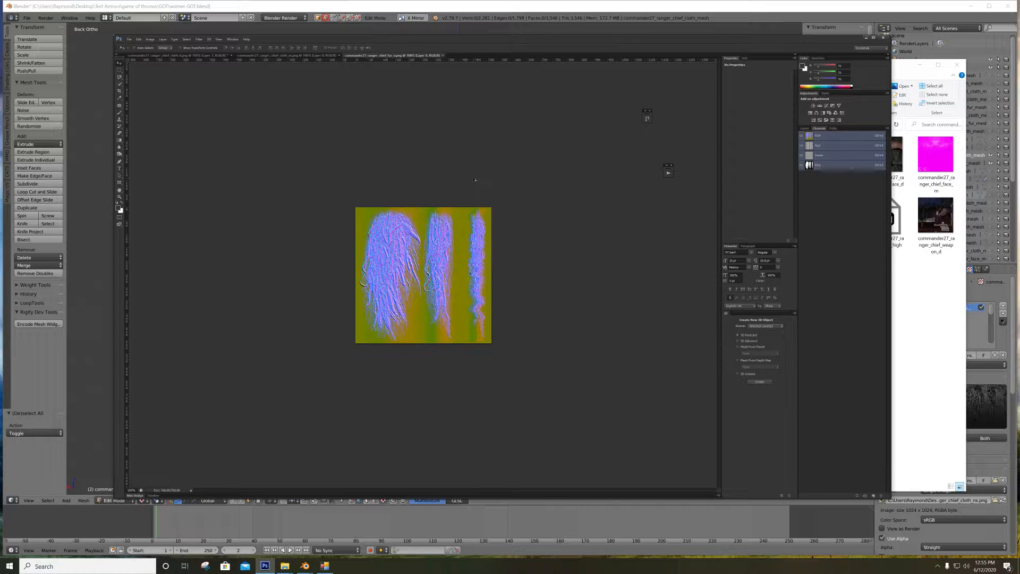
key(ctrl+alt+i)
drag(488, 216, 434, 213)
text(300)
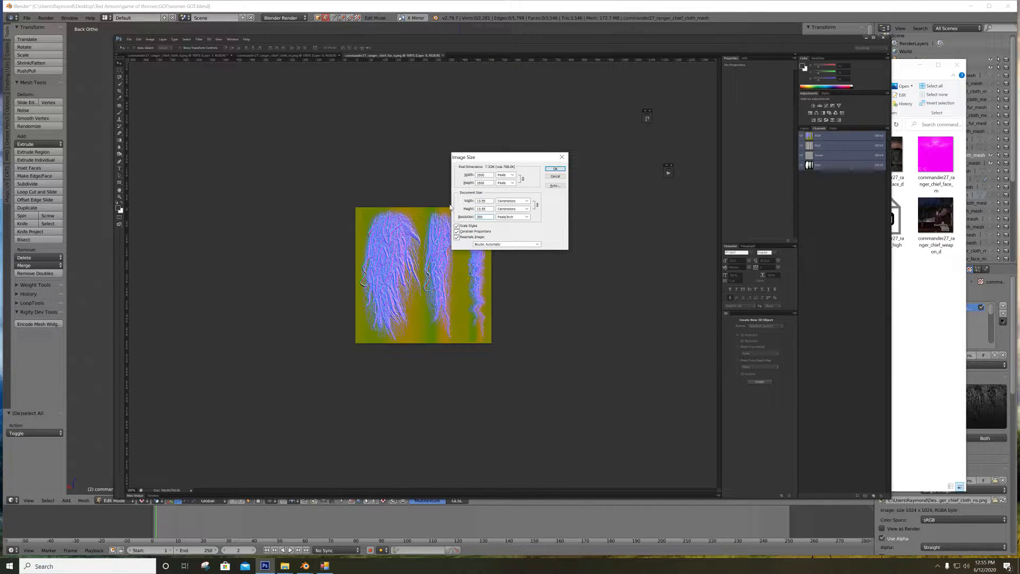
double_click(481, 175)
text(1024)
key(Return)
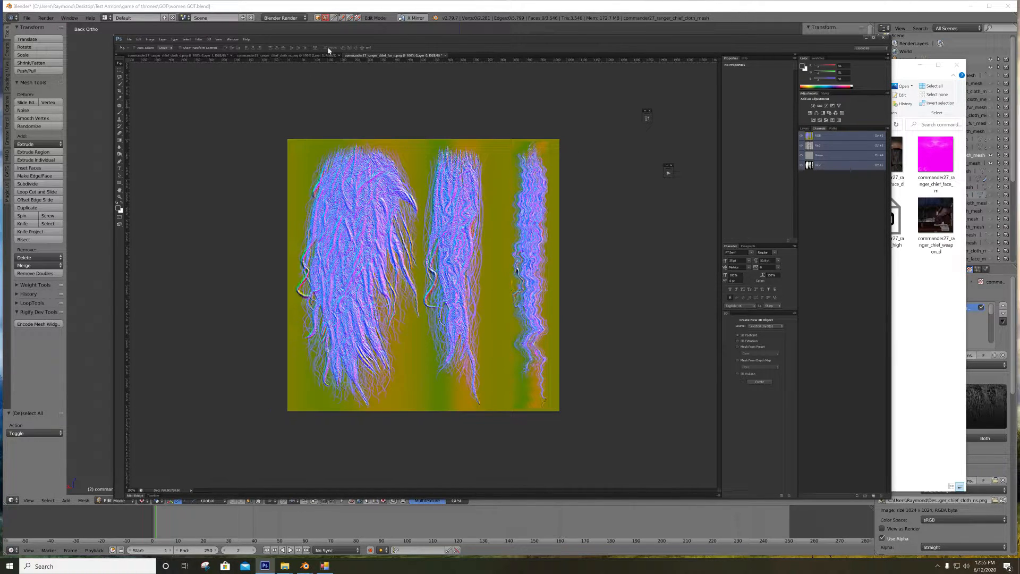
Set the cloth normal map's image size to 1024 pixels wide at a resolution of 300 pixels/inch
click(313, 56)
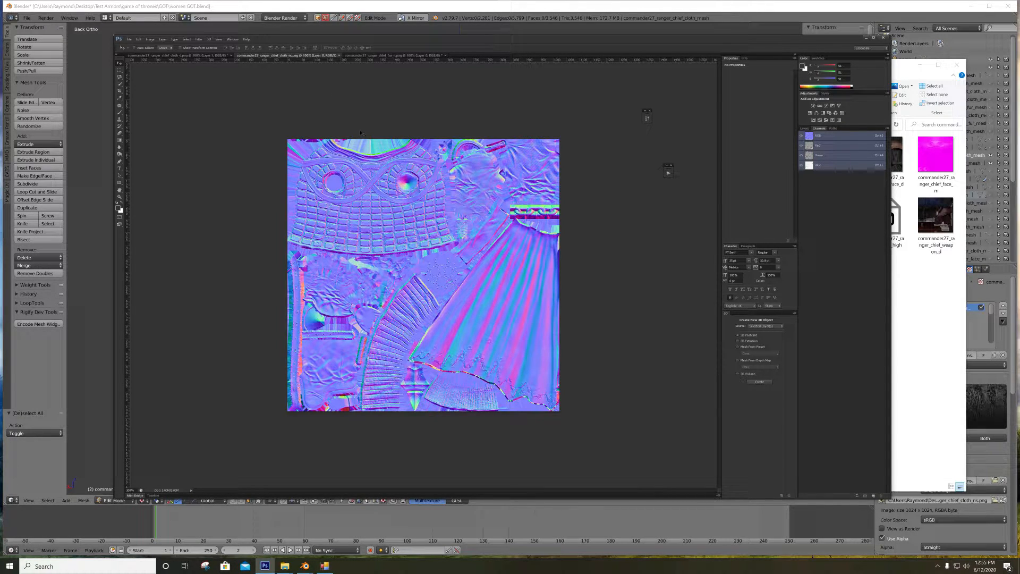
key(ctrl+alt+i)
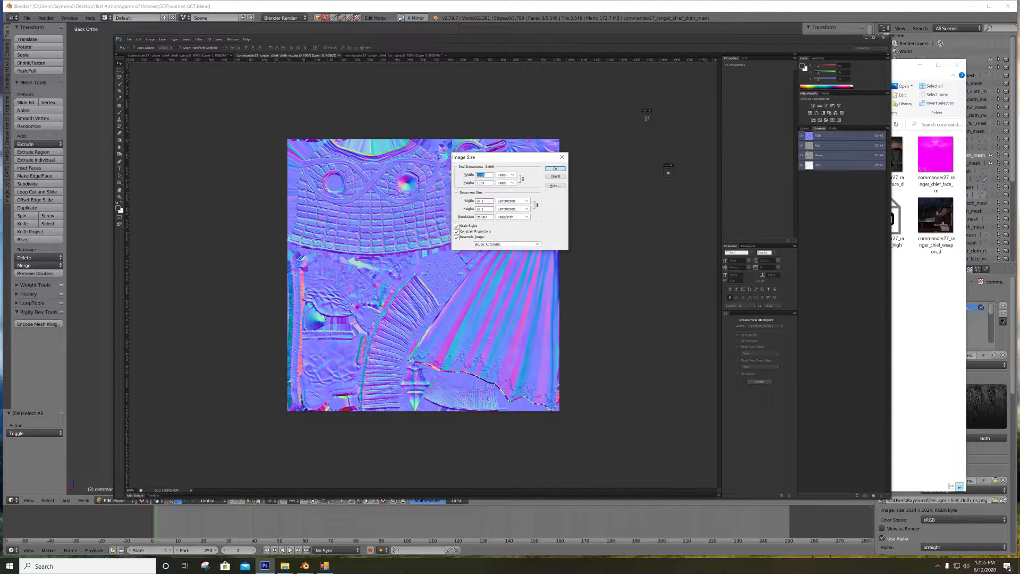
text(300)
double_click(480, 175)
text(1024)
key(Return)
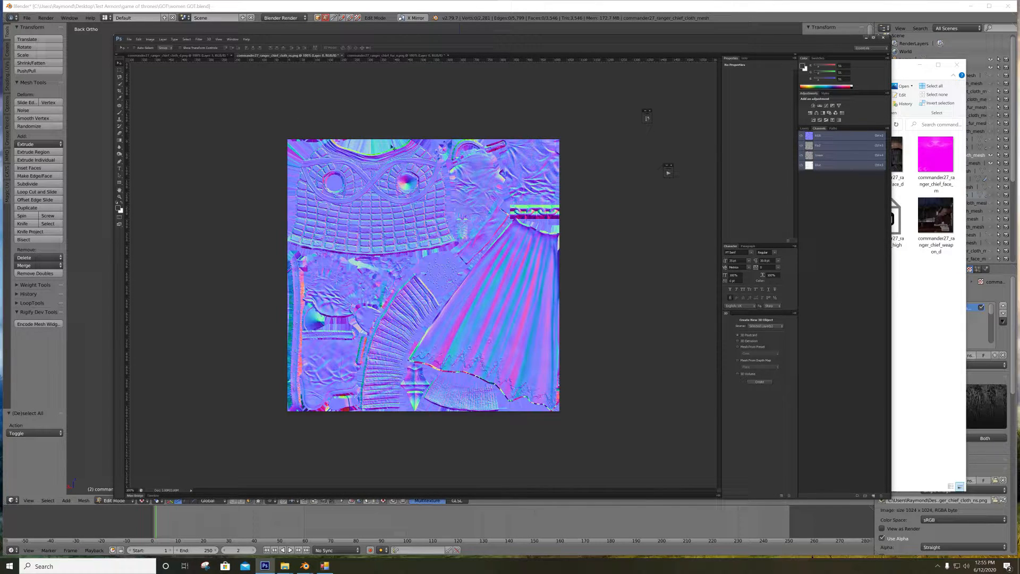
Extend the cloth normal map's canvas width by a relative 1024 pixels, anchored so the empty space falls to the right
click(150, 40)
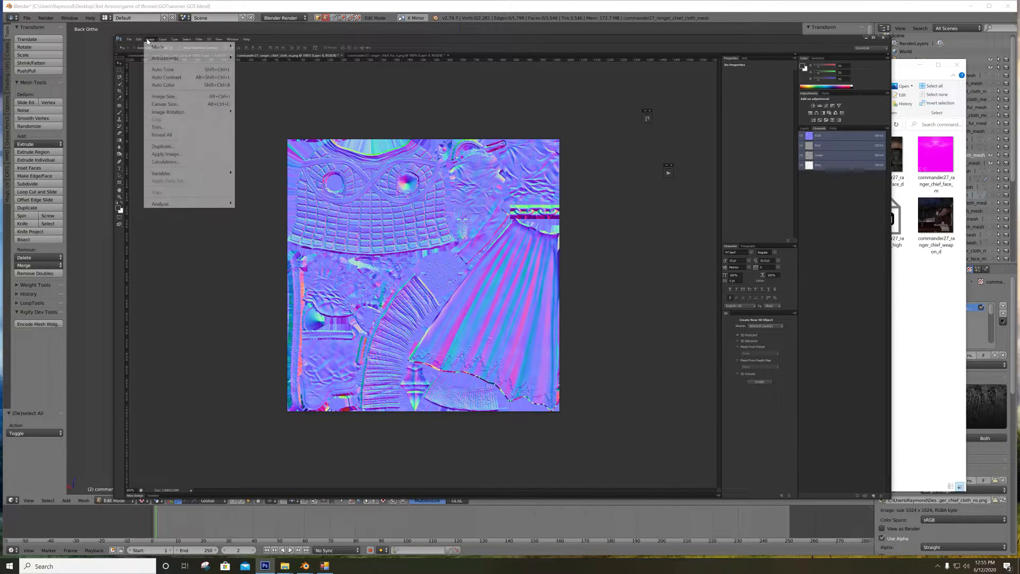
click(163, 104)
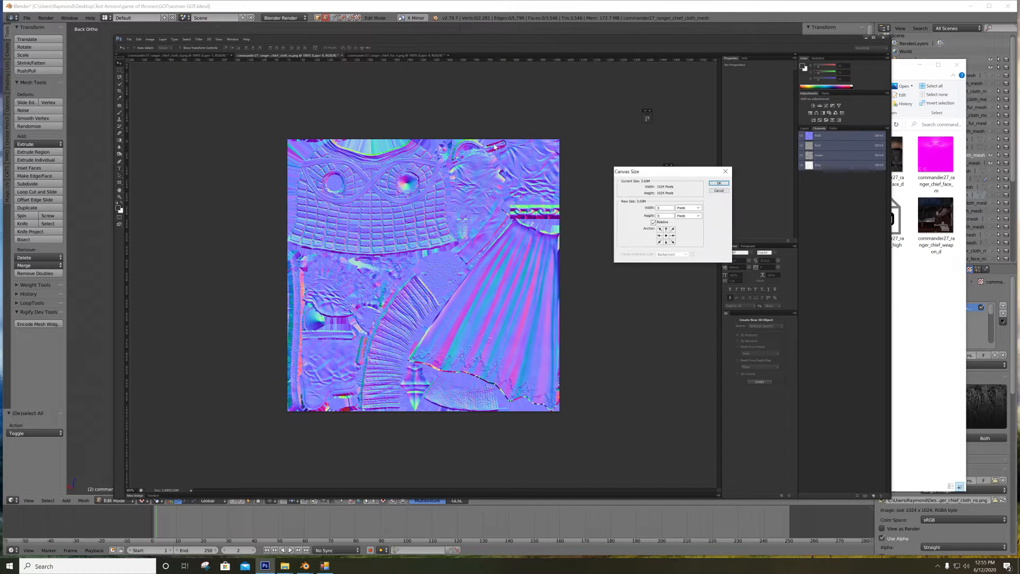
click(661, 236)
text(1024)
click(718, 183)
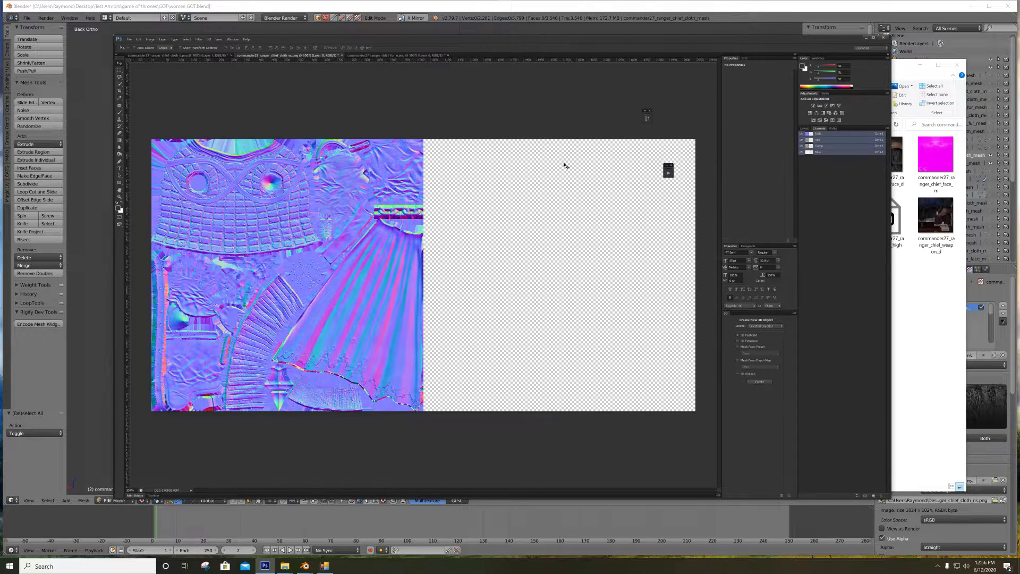
Copy the entire fur normal map into the cloth normal map document and move it to fill the empty half
click(386, 55)
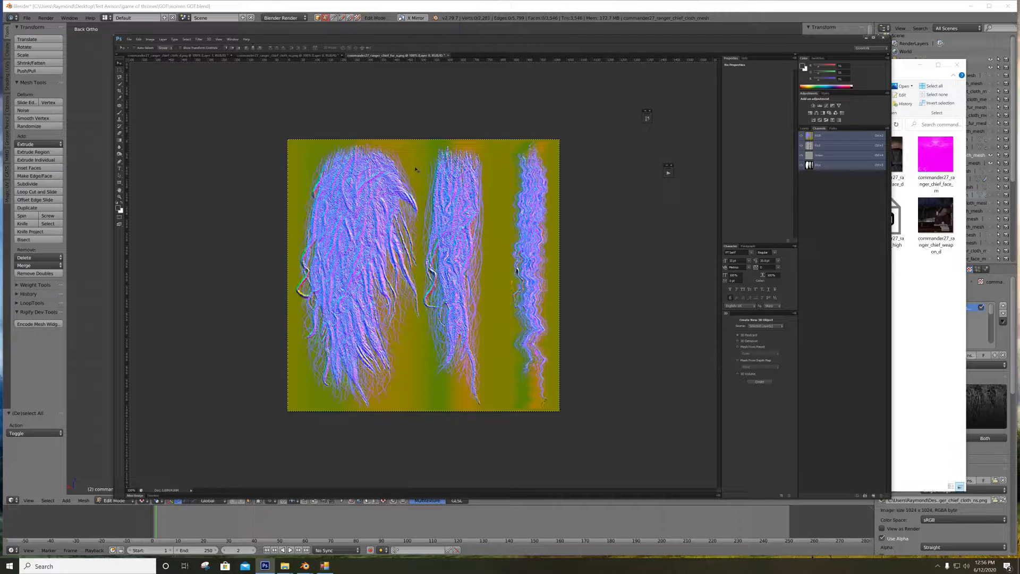
click(306, 55)
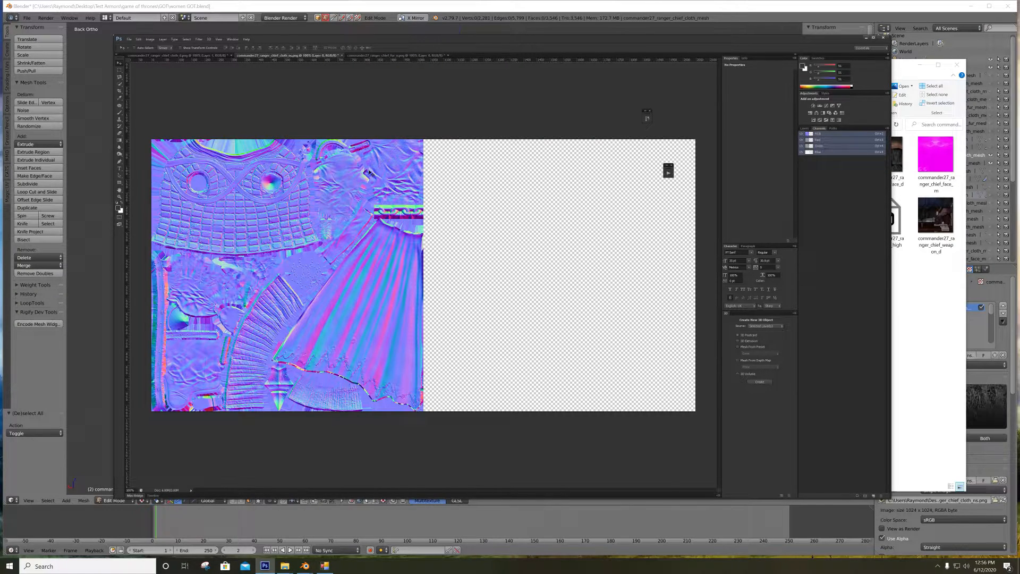
key(ctrl+v)
drag(454, 224, 595, 218)
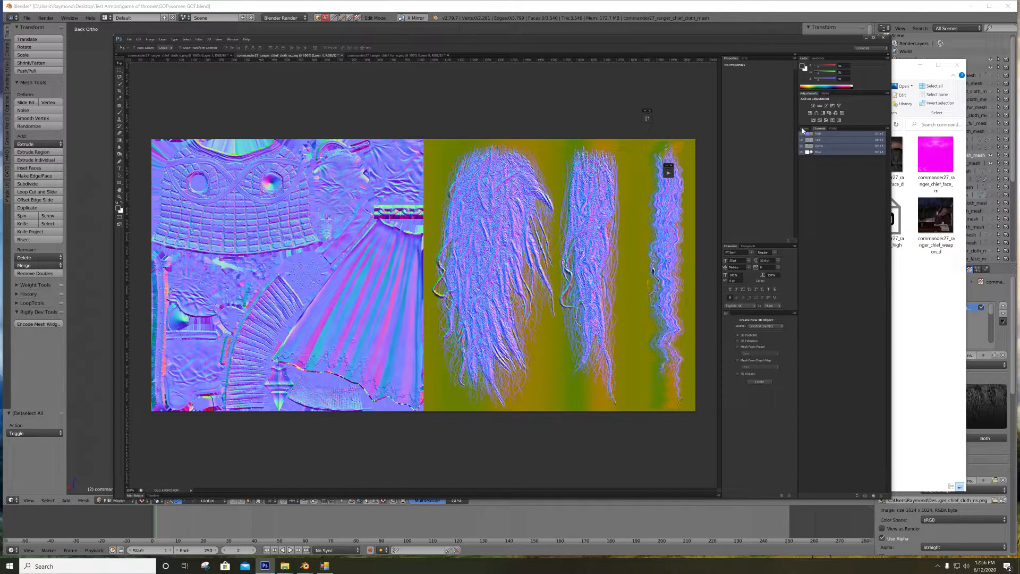
Merge the fur and cloth normal map layers into a single layer
click(925, 292)
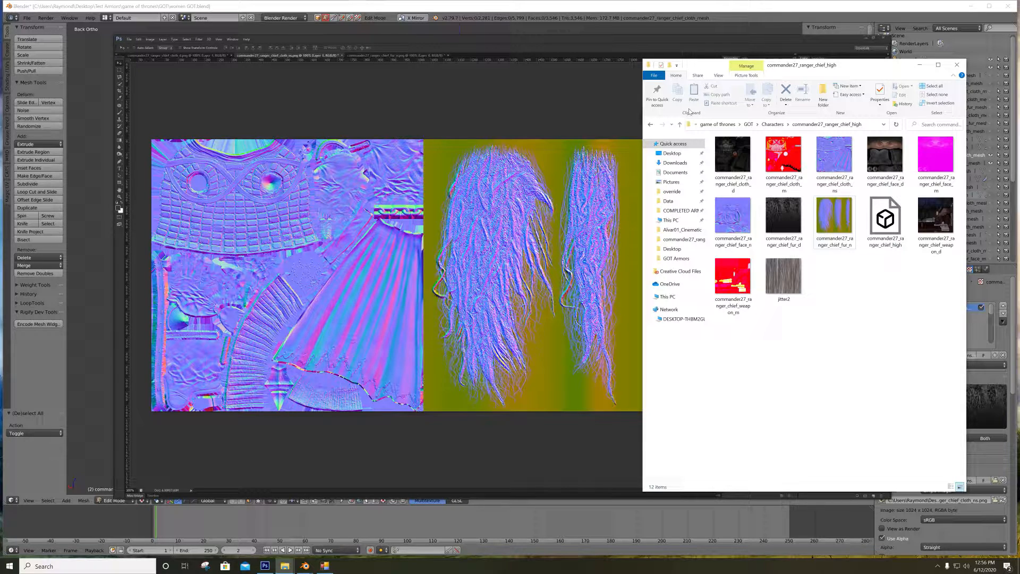
click(560, 43)
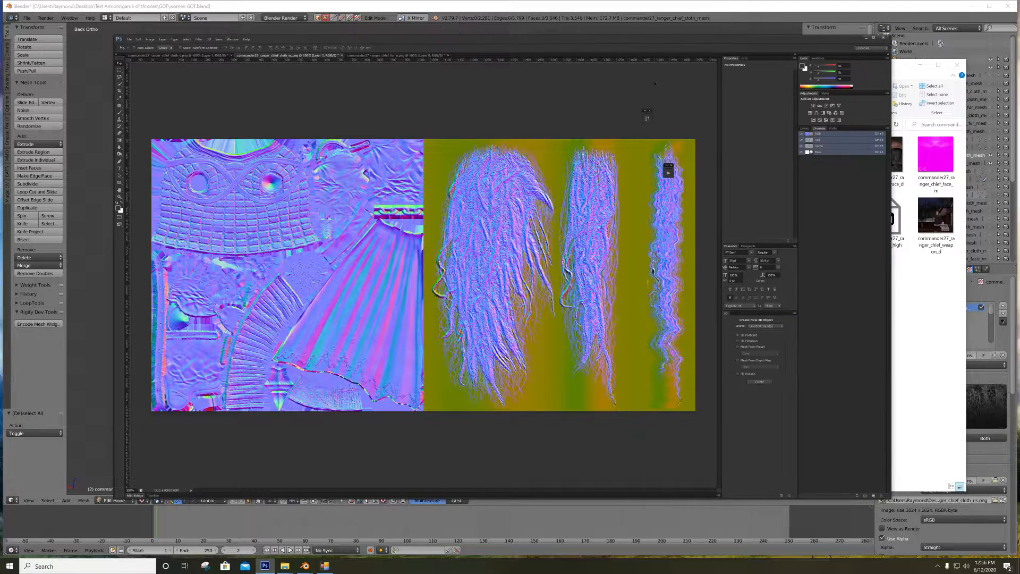
click(804, 128)
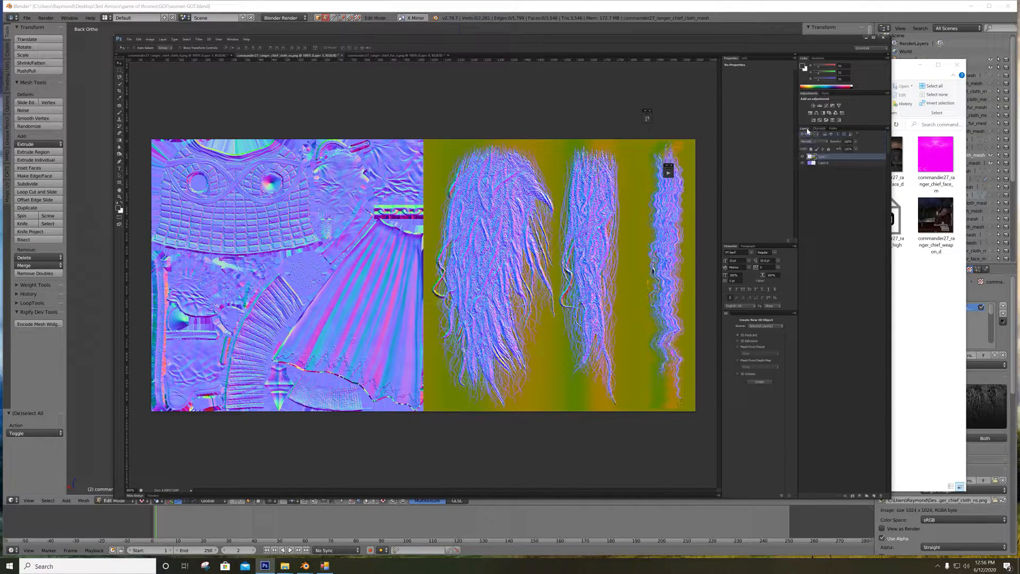
shift+click(824, 163)
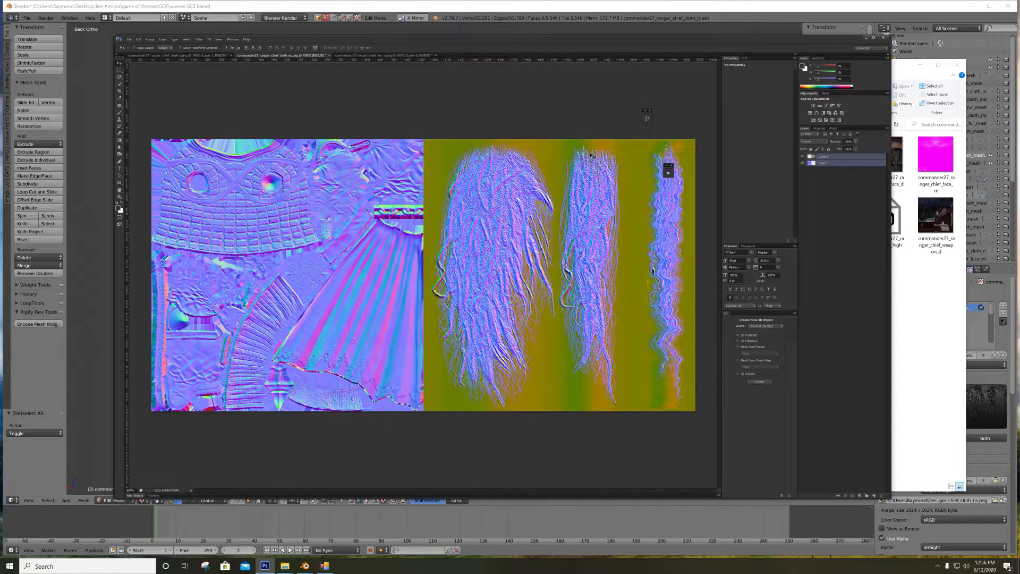
key(ctrl+e)
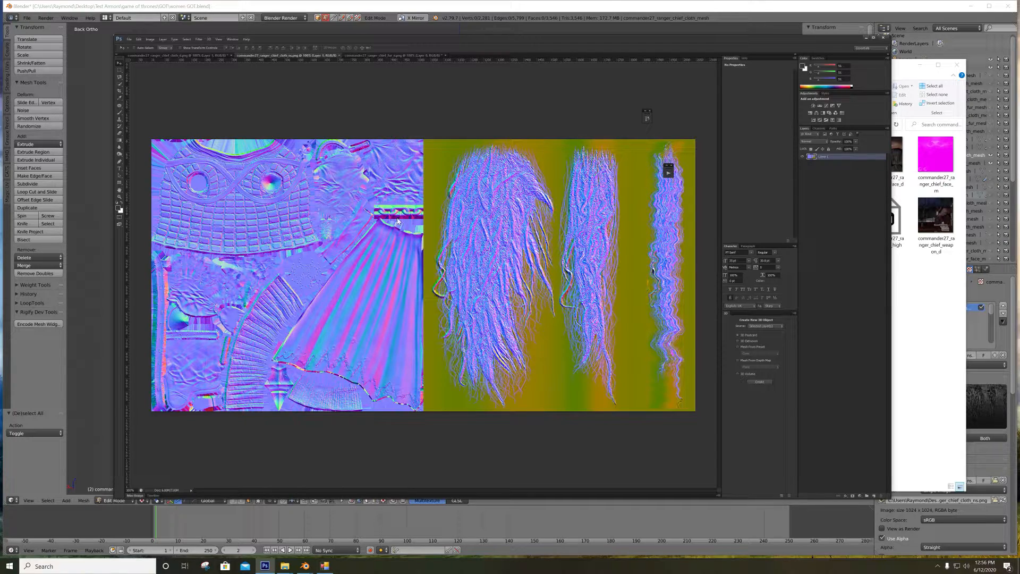
Save a copy of the combined normal map as got_tut_d in D3D/DDS format in the commander27_ranger_chief_high folder
key(ctrl+shift+s)
click(502, 264)
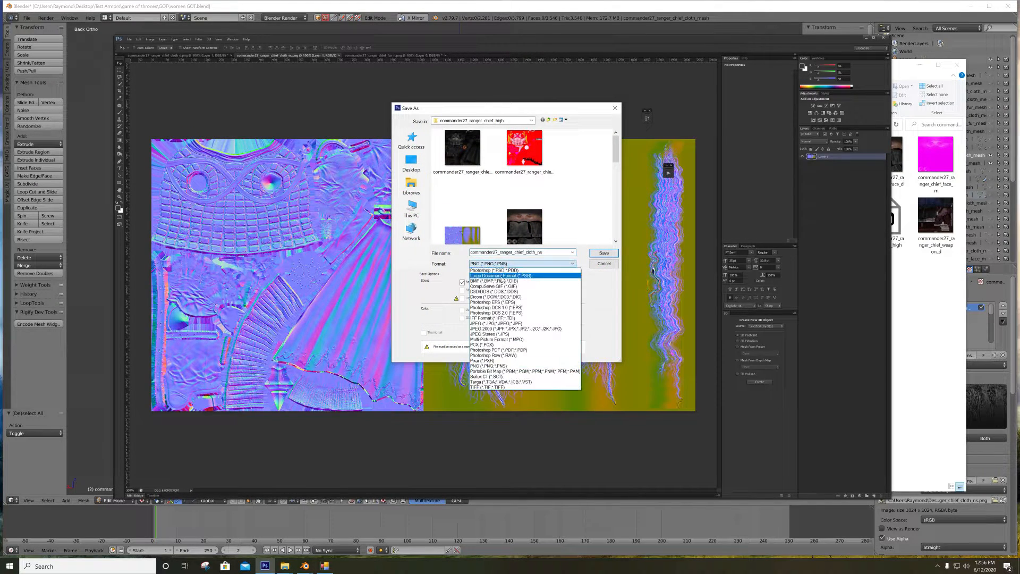
click(492, 291)
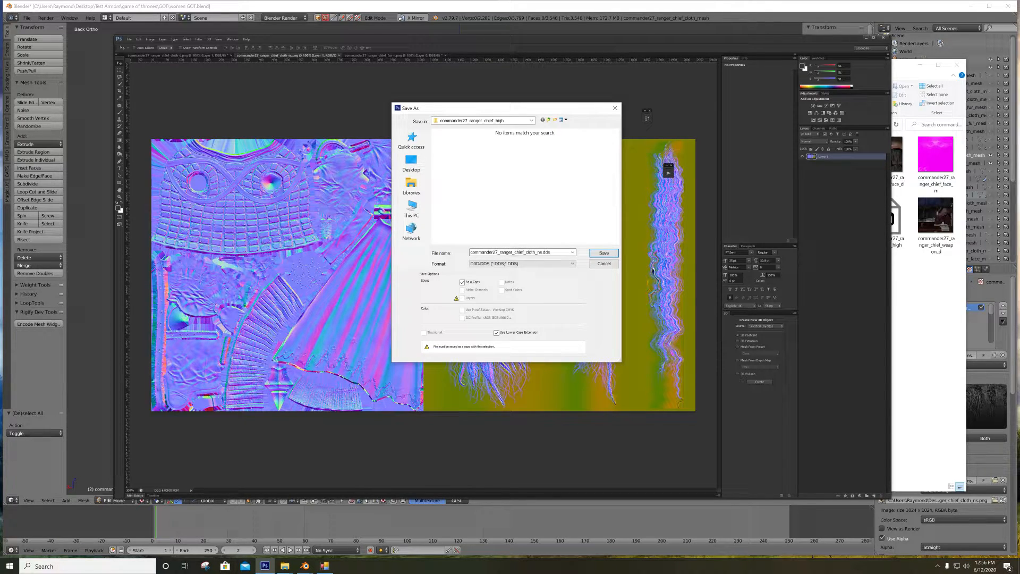
click(529, 252)
key(ctrl+a)
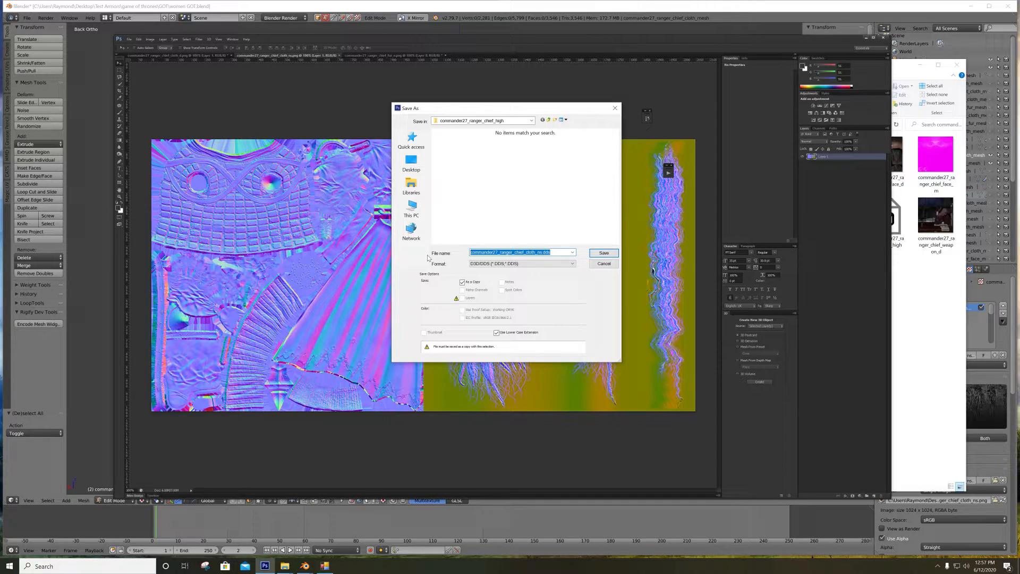
text(GOT)
key(BackSpace)
key(BackSpace)
text(g)
text(ot_de)
click(613, 253)
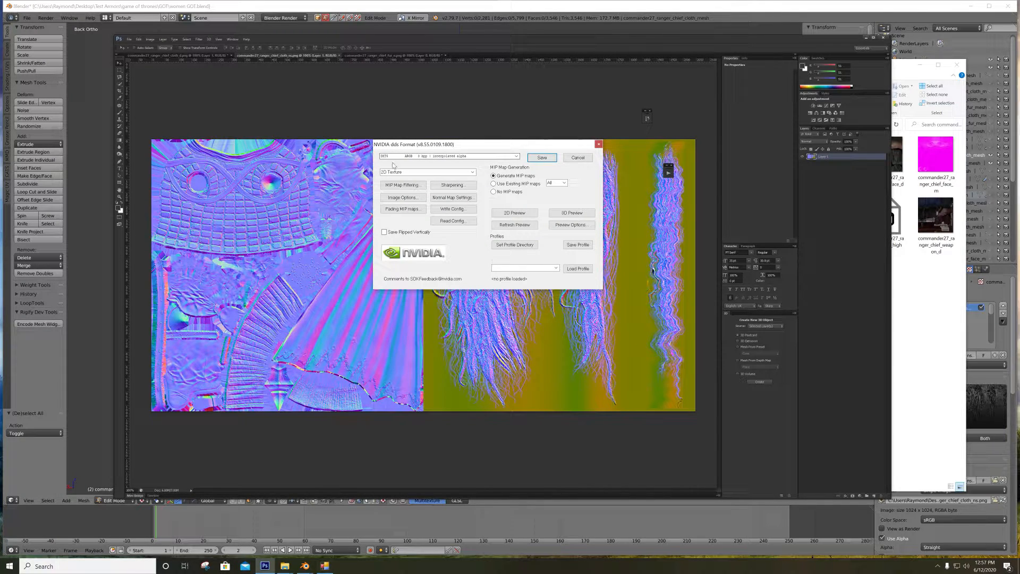
Export the DDS file as a 2D texture with DXT5 ARGB 8 bpp interpolated alpha compression and generated MIP maps
click(515, 157)
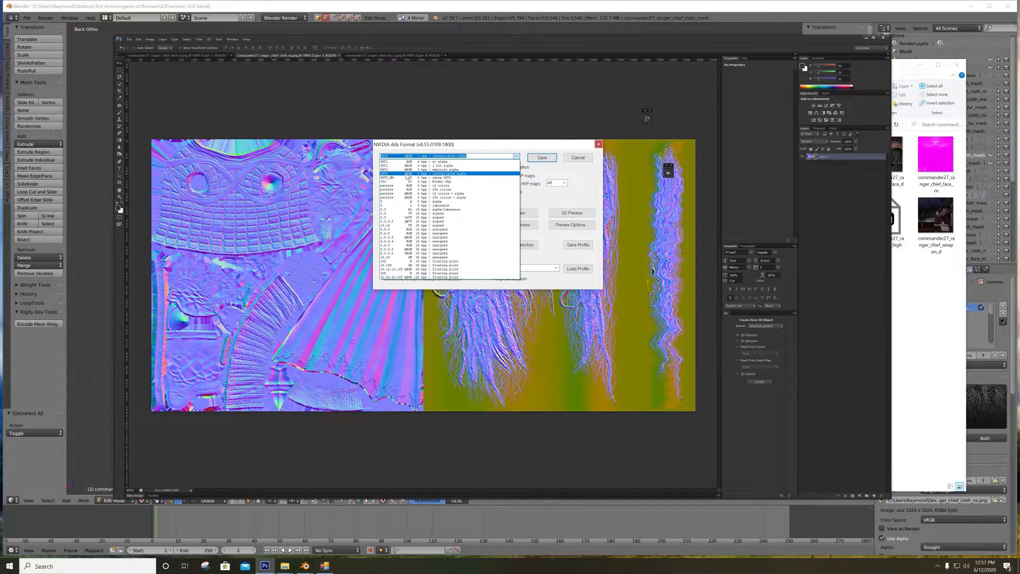
click(542, 159)
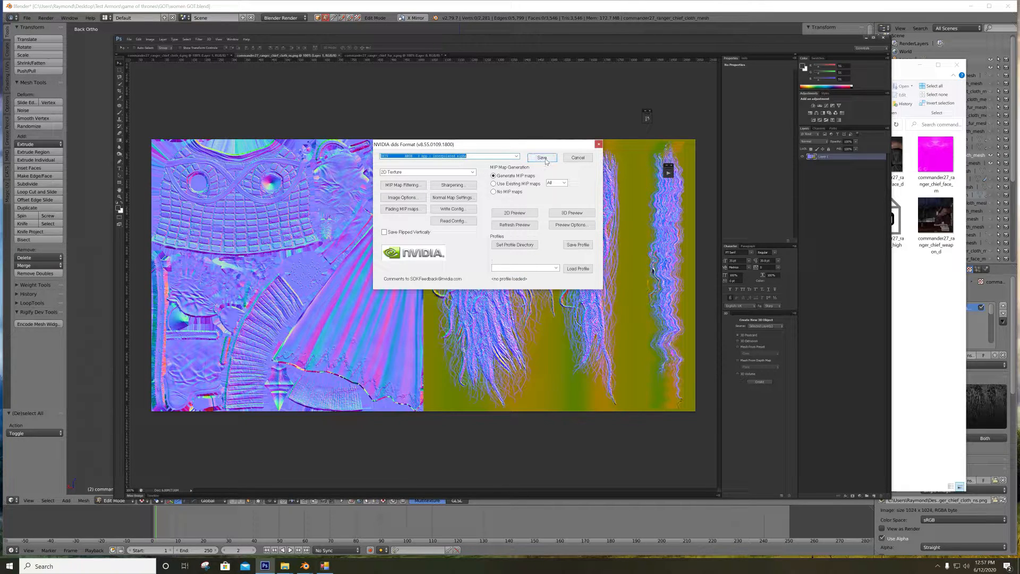
click(543, 158)
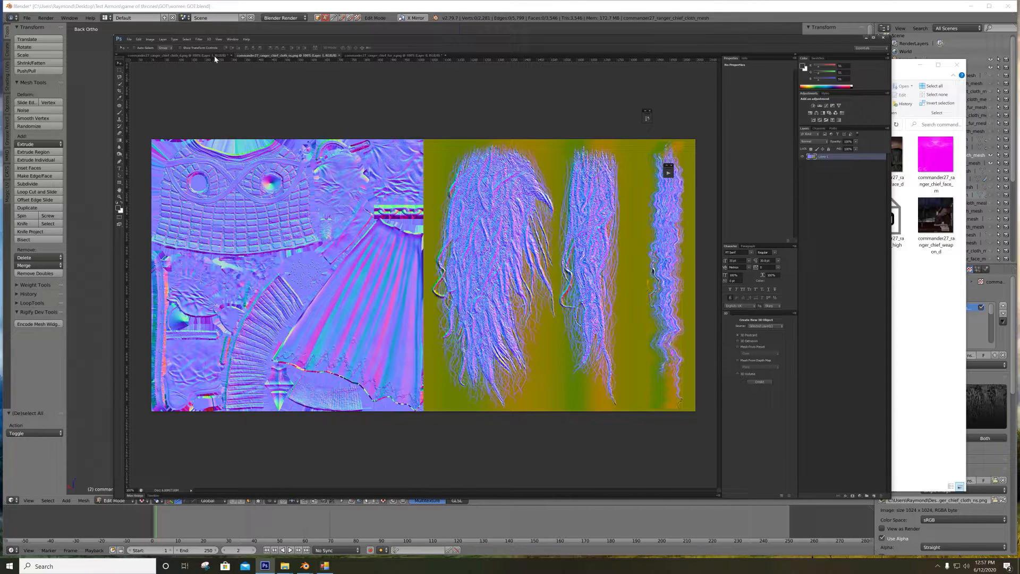
Merge the cloth and fur layers of the combined commander27_ranger_chief_cloth_d diffuse texture into one layer
click(200, 56)
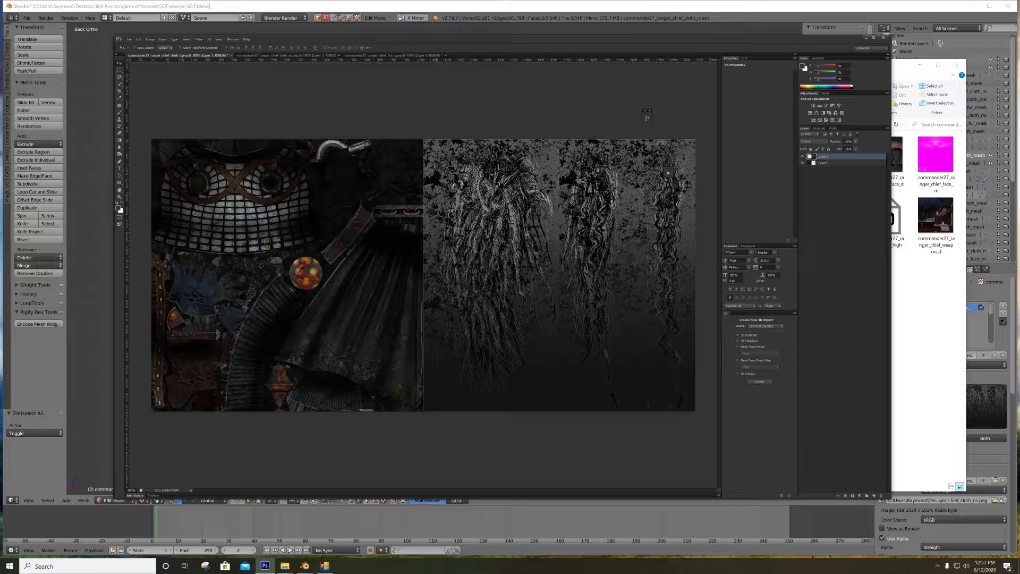
shift+click(834, 164)
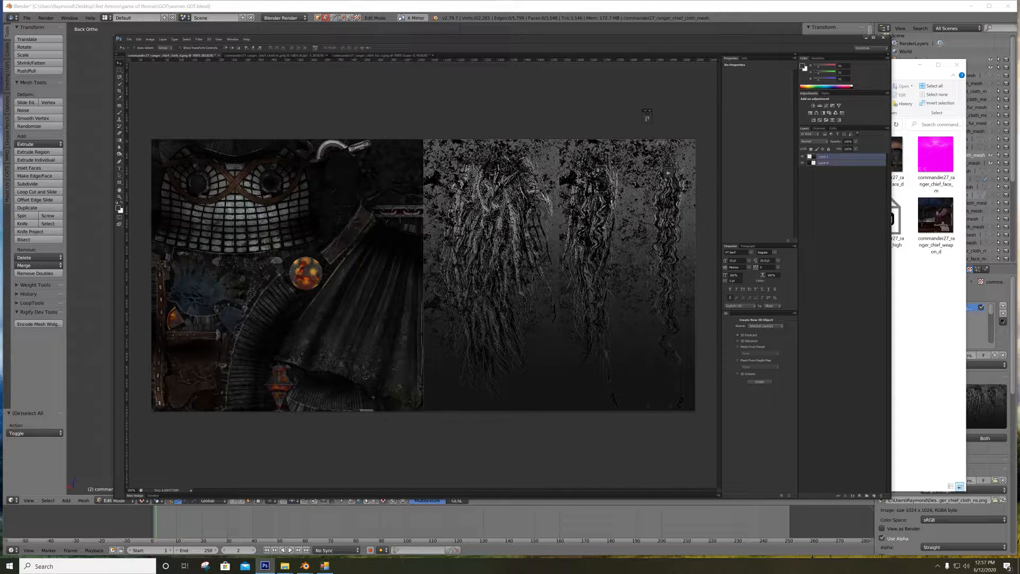
click(819, 128)
click(804, 128)
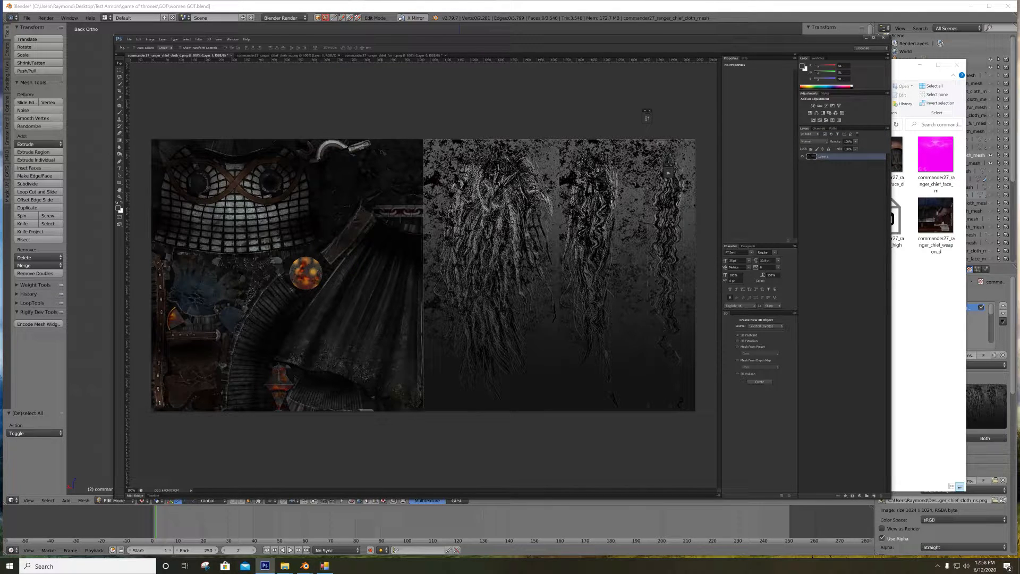
key(ctrl+shift+s)
click(523, 264)
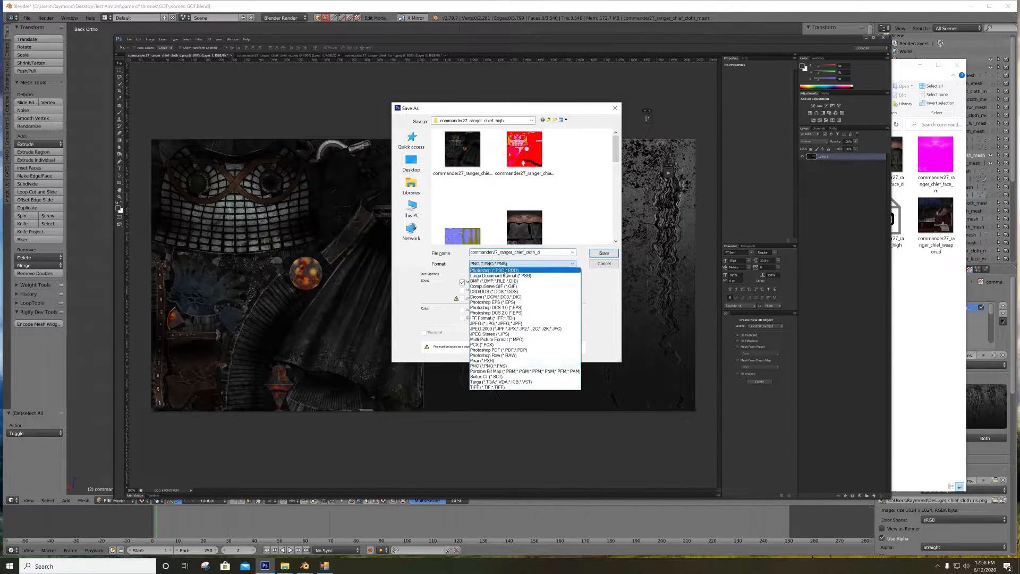
click(494, 291)
double_click(494, 252)
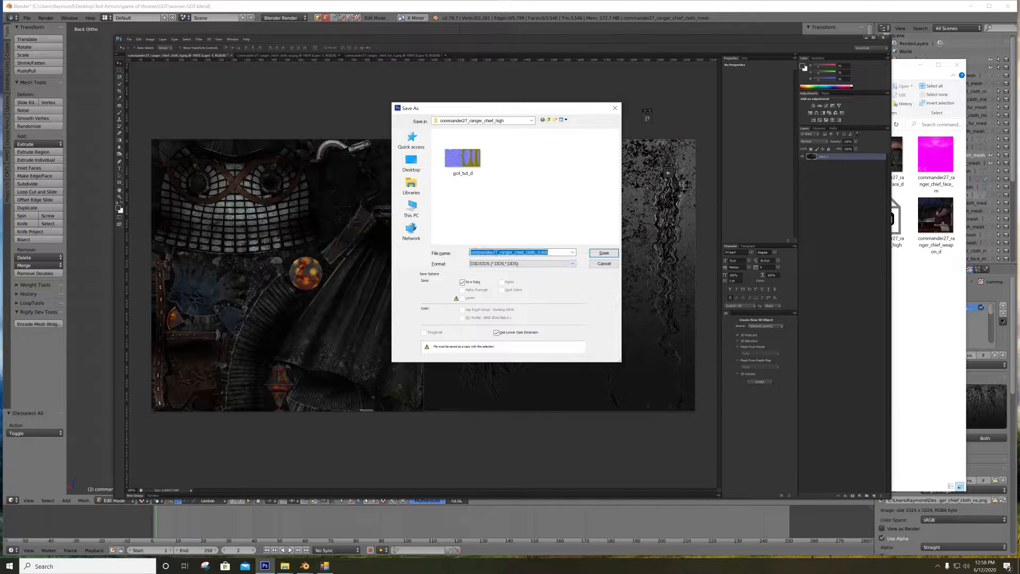
text(g)
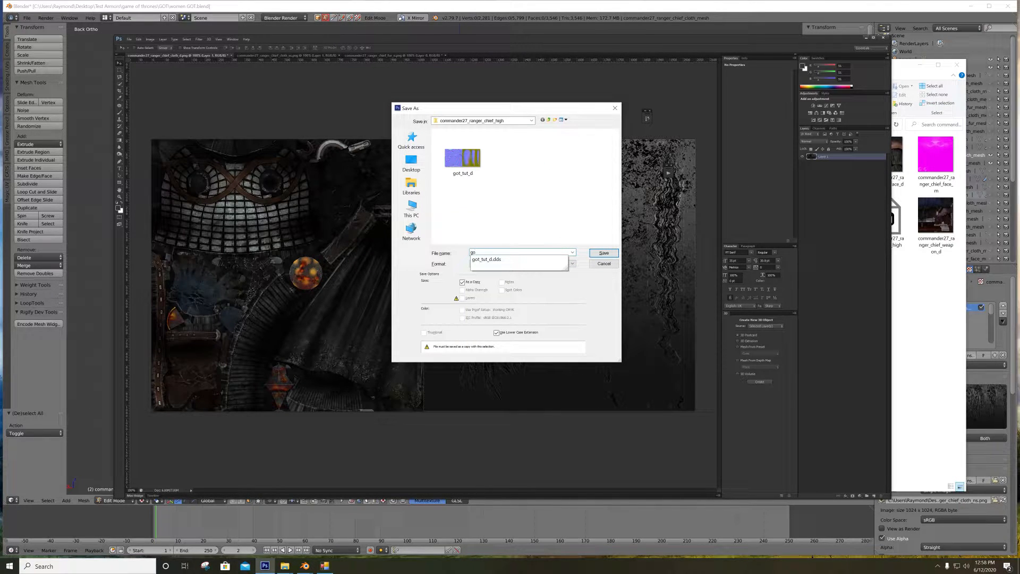
text(o)
key(Down)
key(Return)
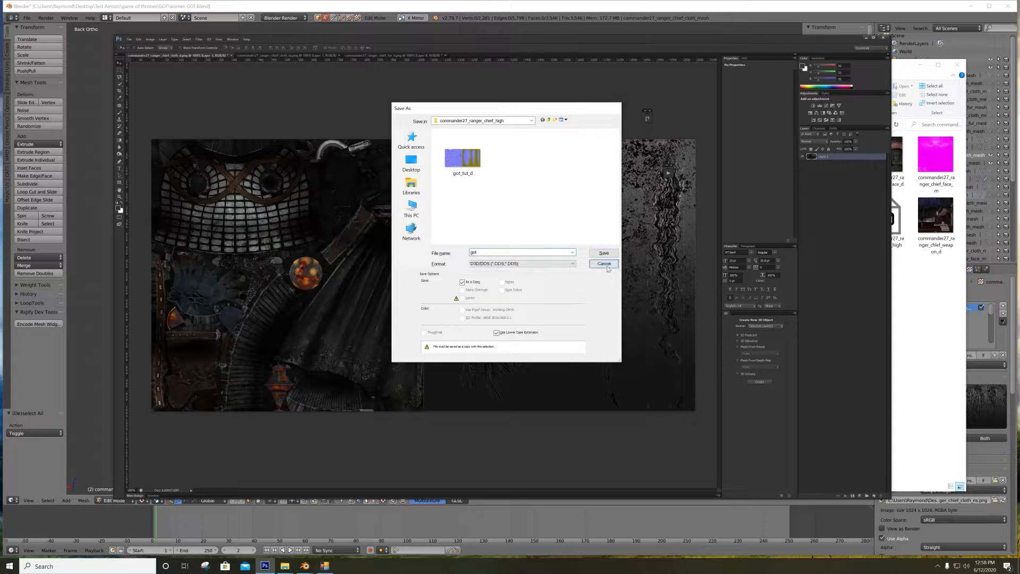
key(Return)
Switch to the commander27_ranger_chief_high folder in File Explorer and rename the normal map file got_tut_d as got_tut_n
click(937, 322)
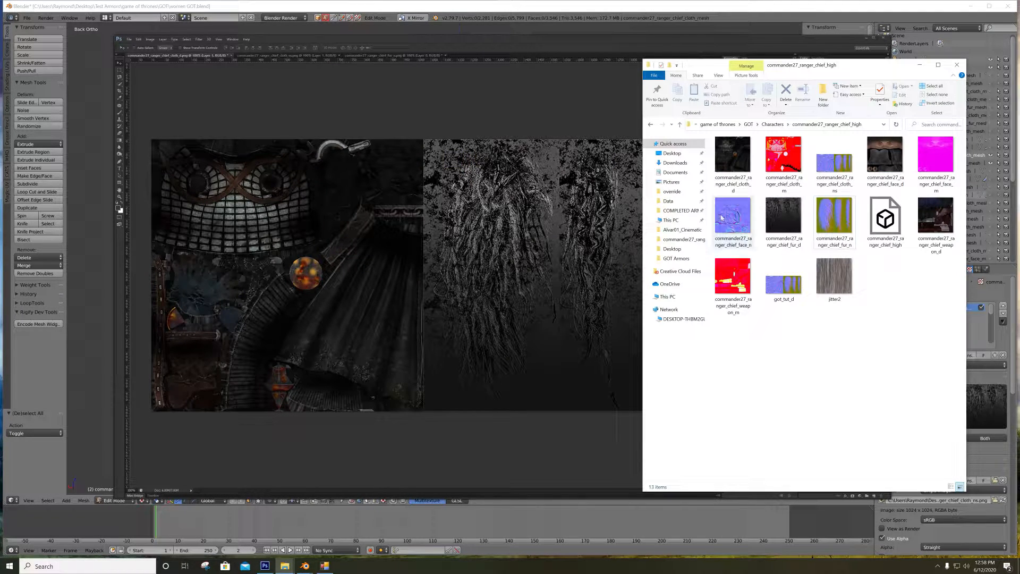
click(791, 302)
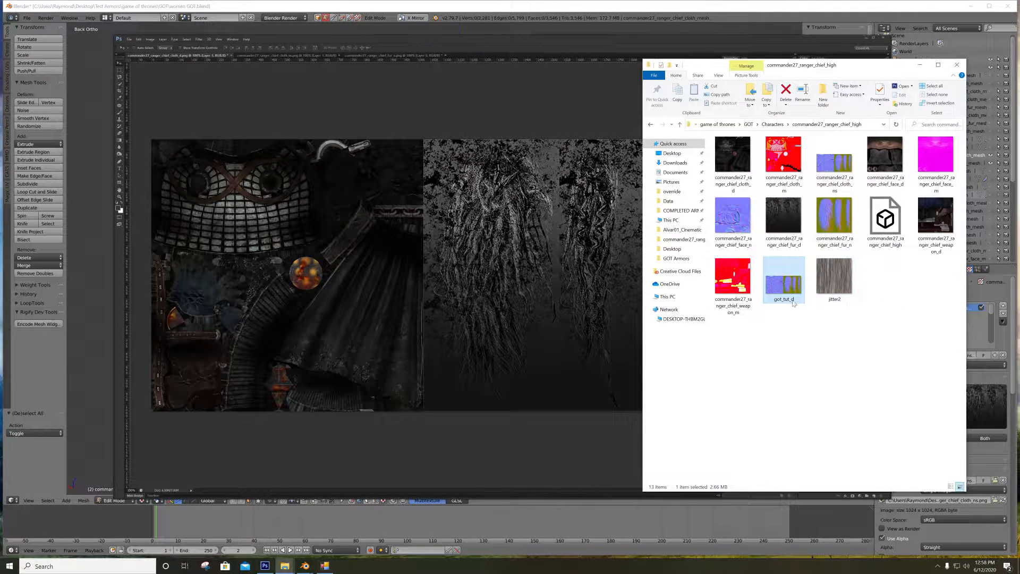
key(F2)
text(got_tut_n)
click(811, 347)
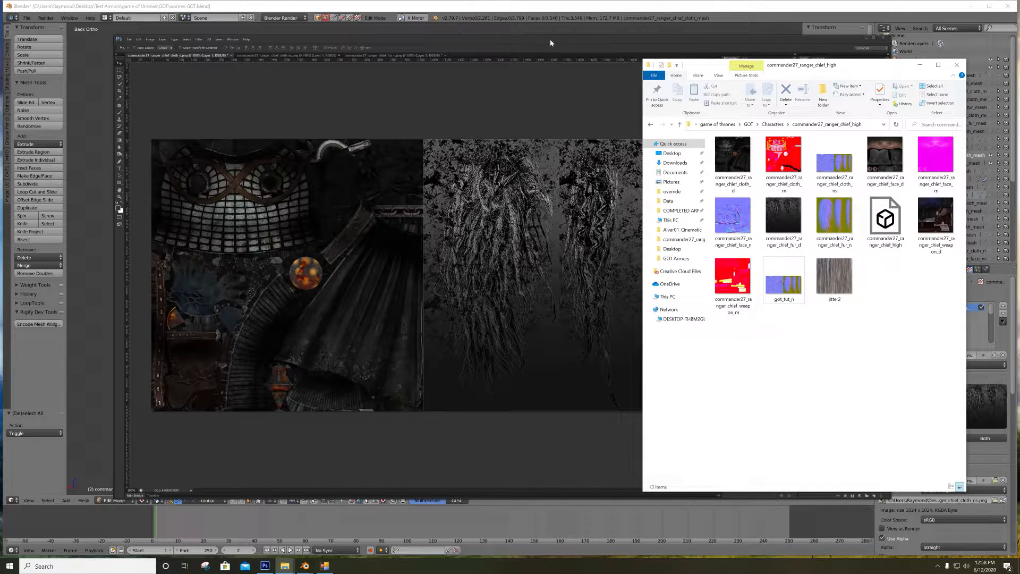
Switch to Photoshop and save a copy of the combined diffuse texture as got_tut_d in D3D/DDS format
click(549, 39)
key(ctrl+shift+s)
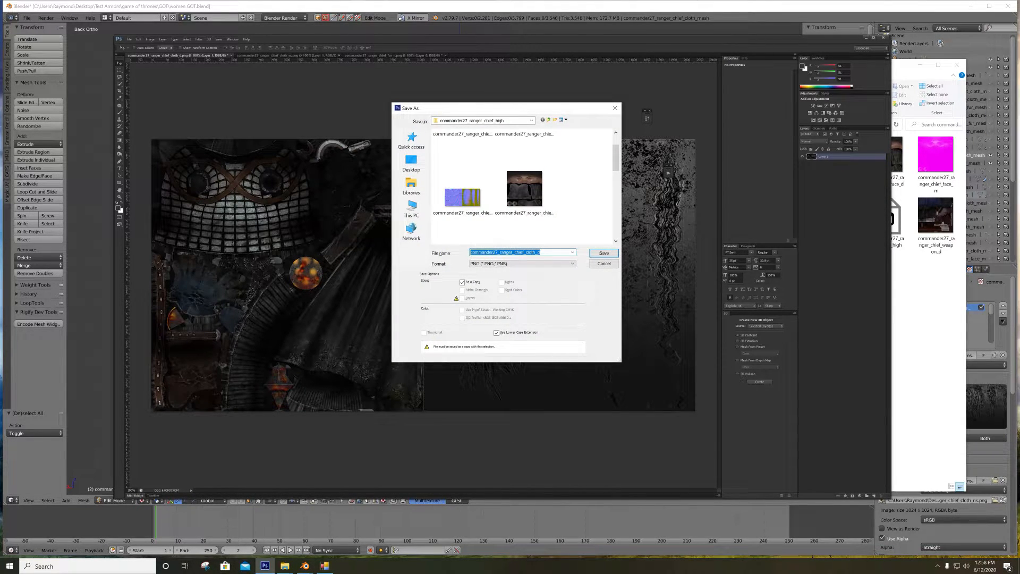
click(524, 264)
click(487, 291)
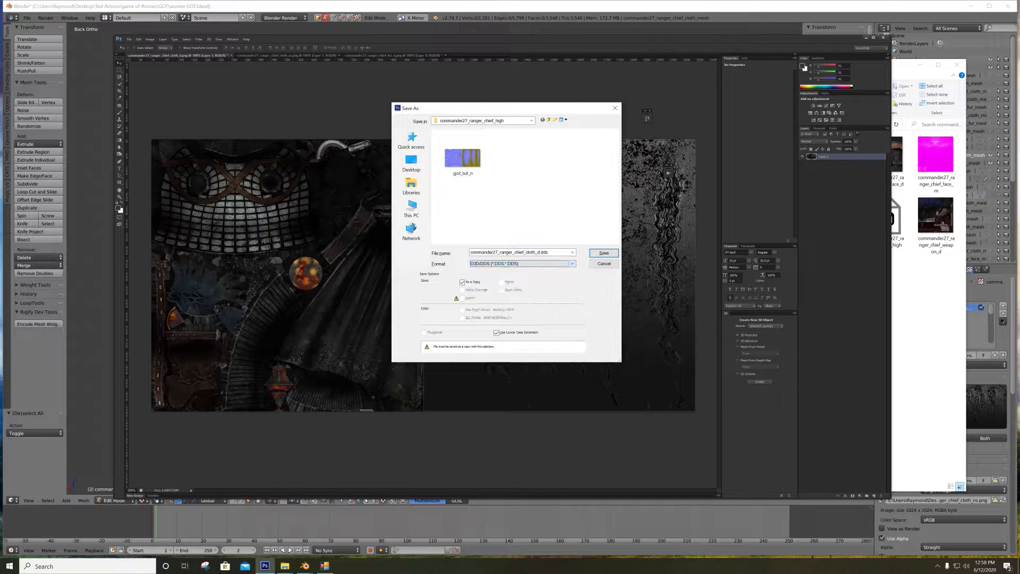
text(got_tut)
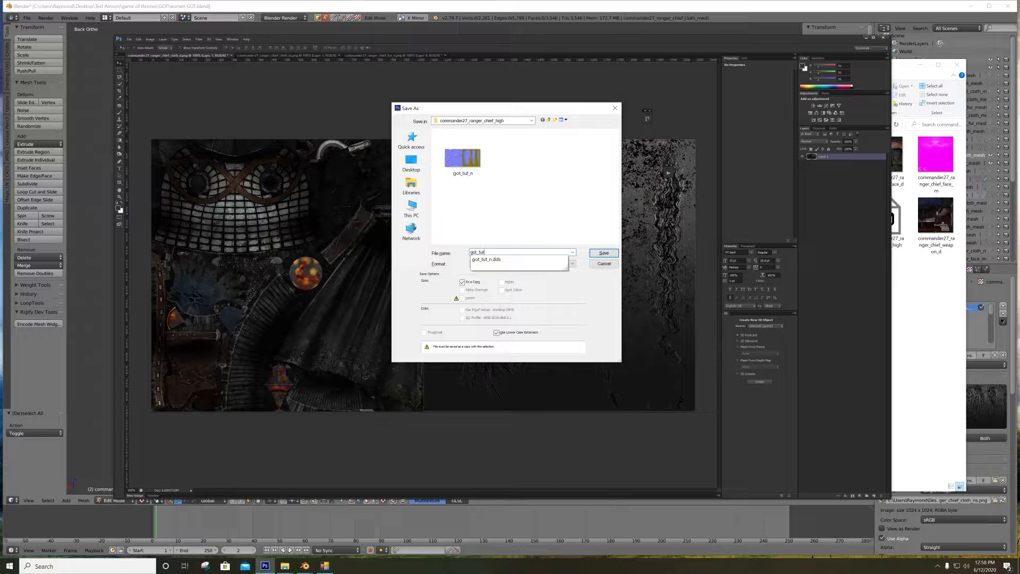
text(_d)
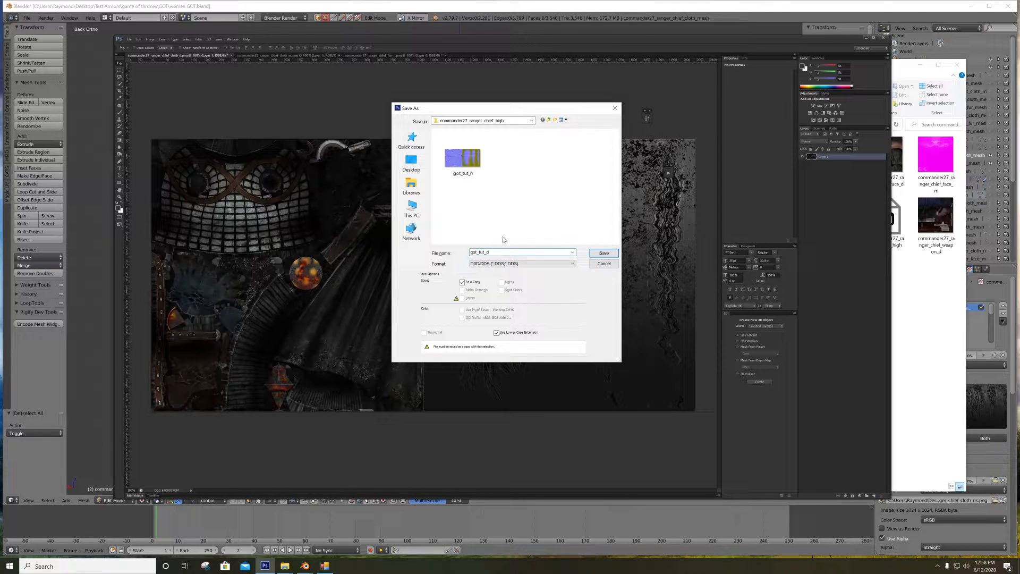
click(604, 253)
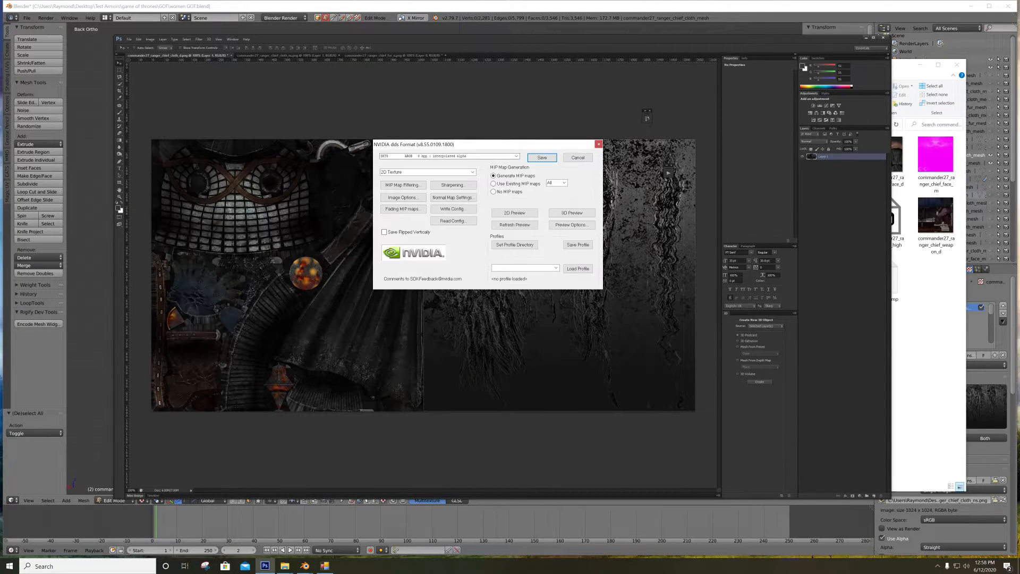
Export the diffuse DDS as a 2D texture with DXT5 ARGB 8 bpp interpolated alpha compression and generated MIP maps
click(516, 156)
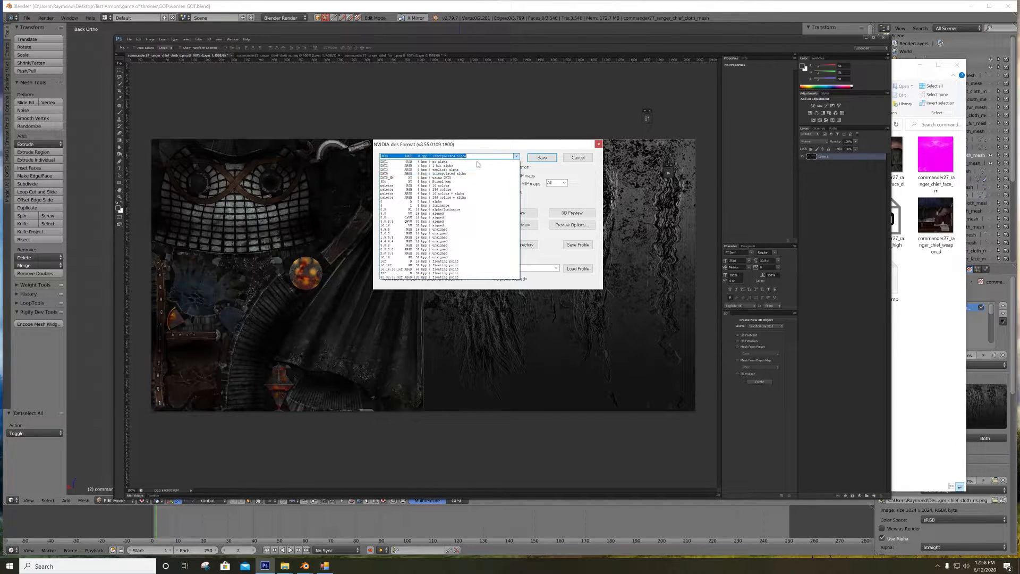
click(399, 170)
click(541, 157)
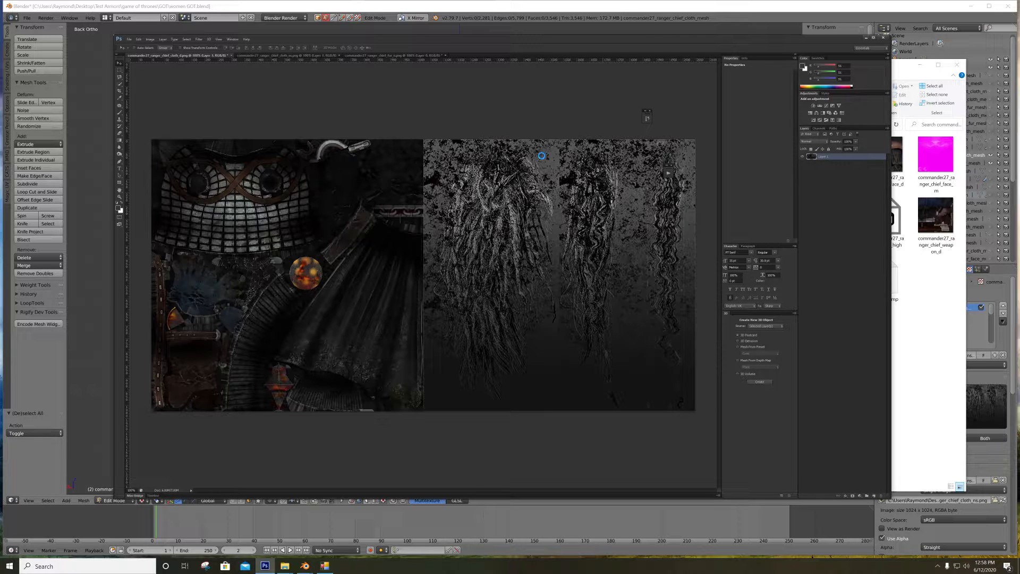
Switch to Blender, select the whole commander27 ranger chief cloth mesh and change the screen layout to UV Editing
click(866, 37)
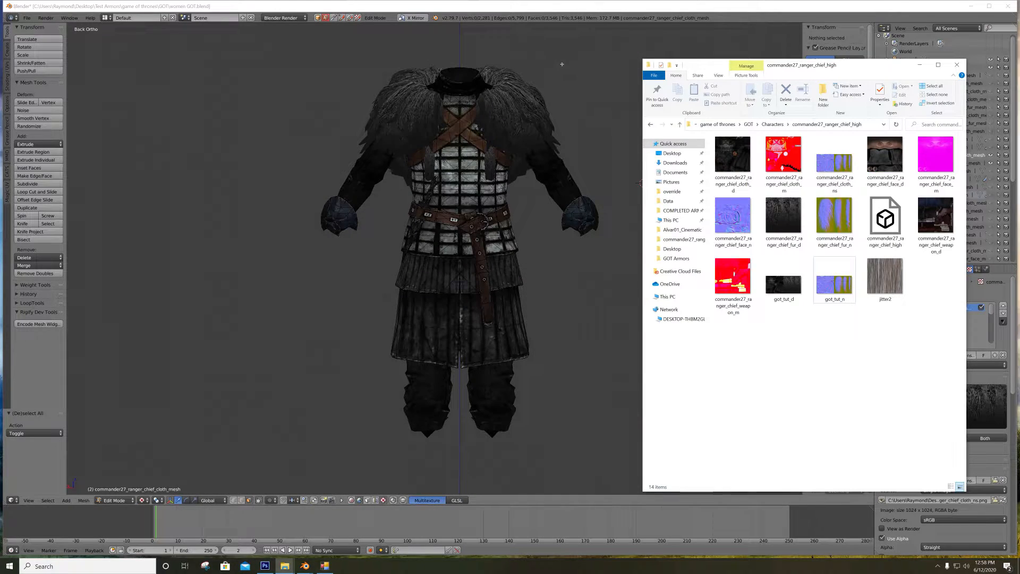
click(558, 8)
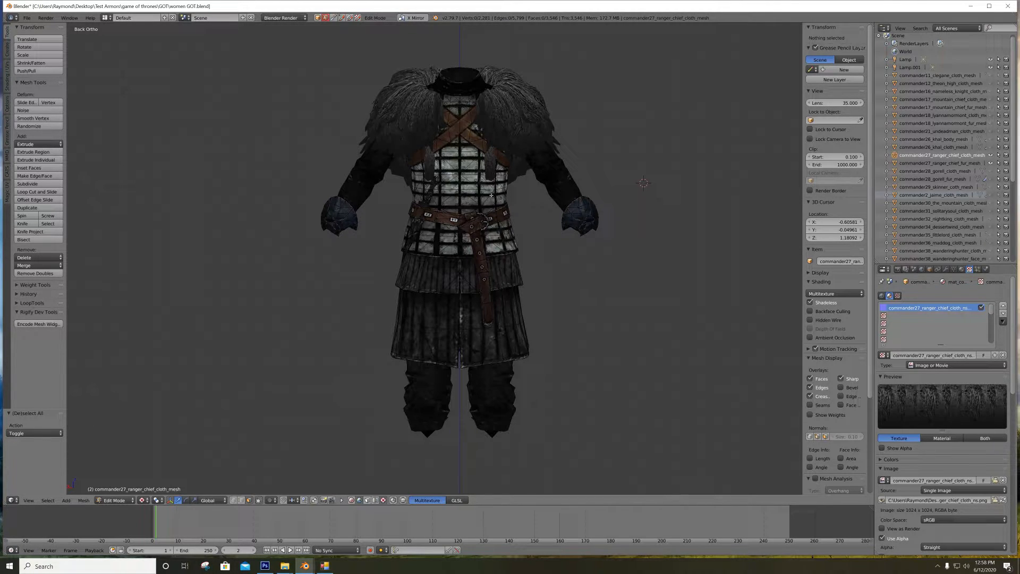
key(a)
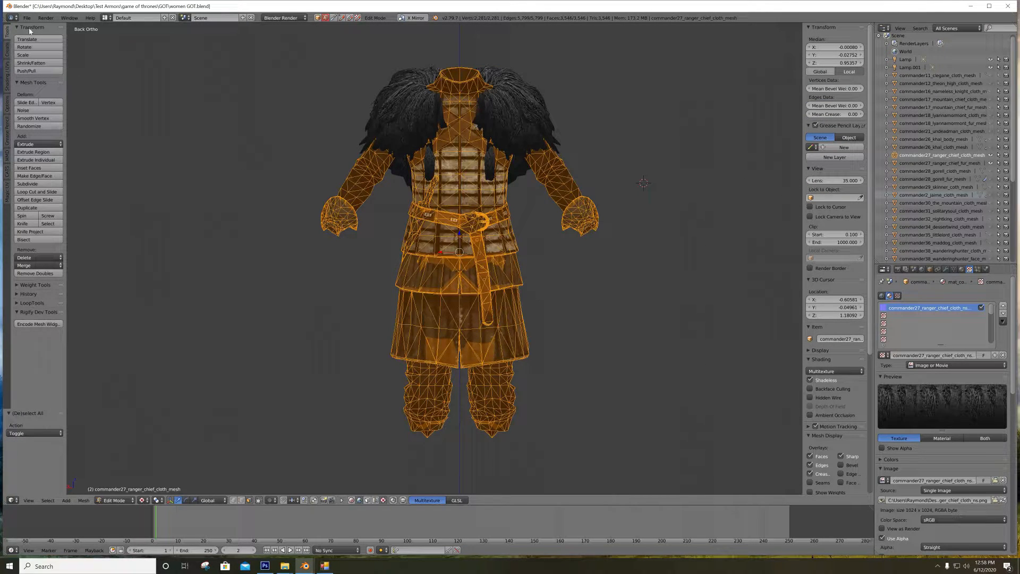
click(106, 18)
click(109, 80)
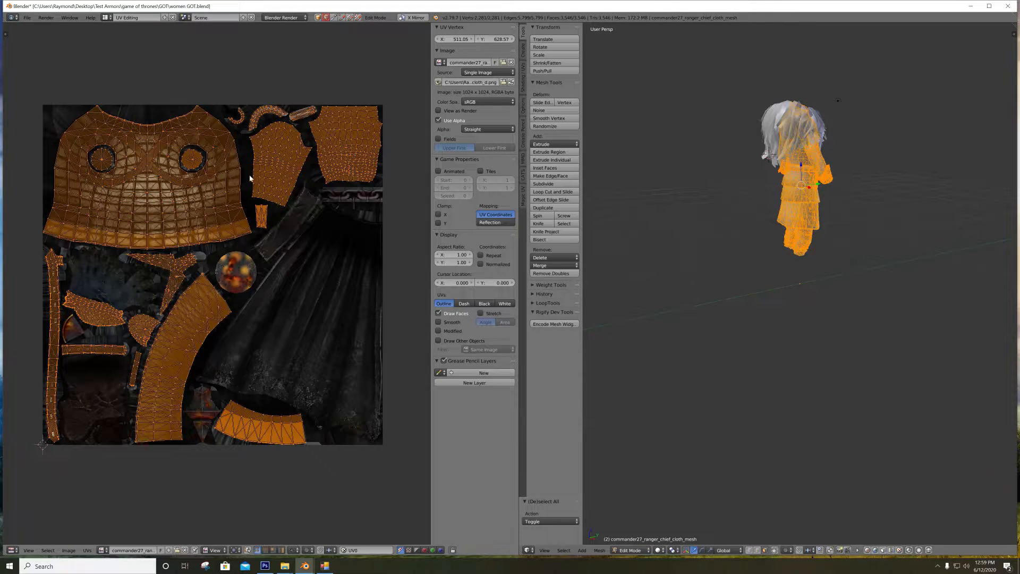
scroll(253, 182, down, 1)
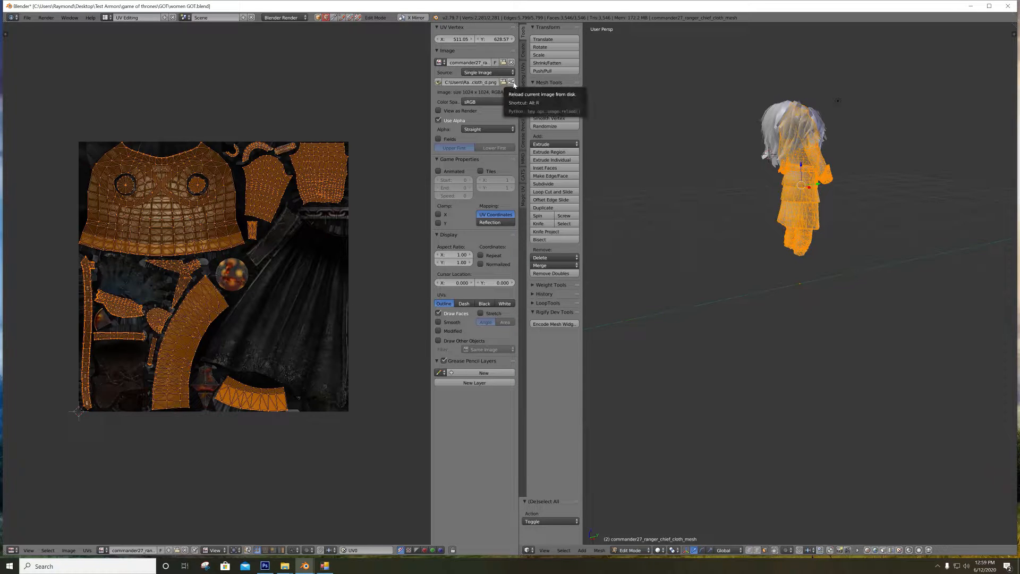
scroll(290, 196, down, 2)
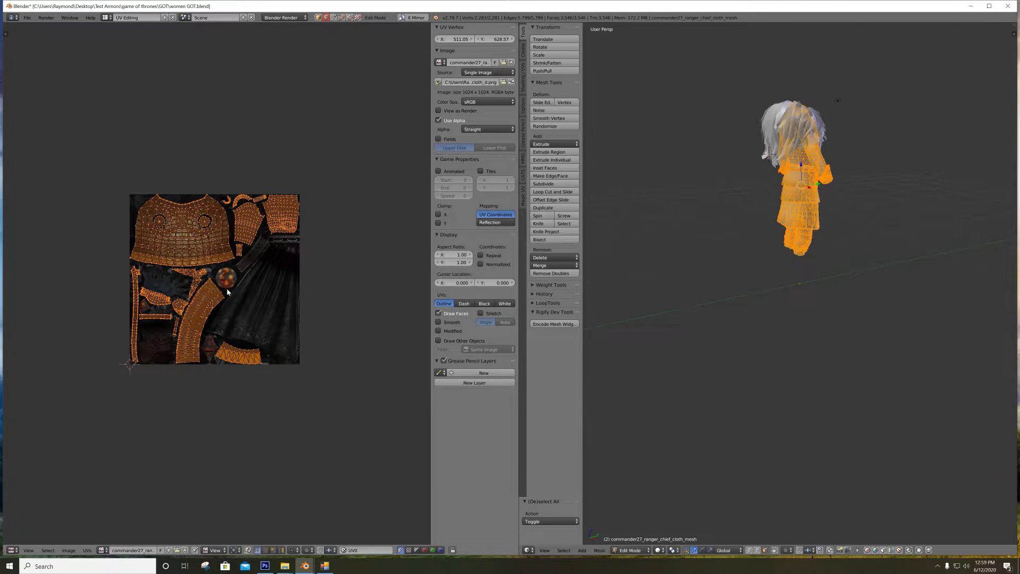
scroll(230, 298, down, 1)
middle_drag(298, 178, 237, 189)
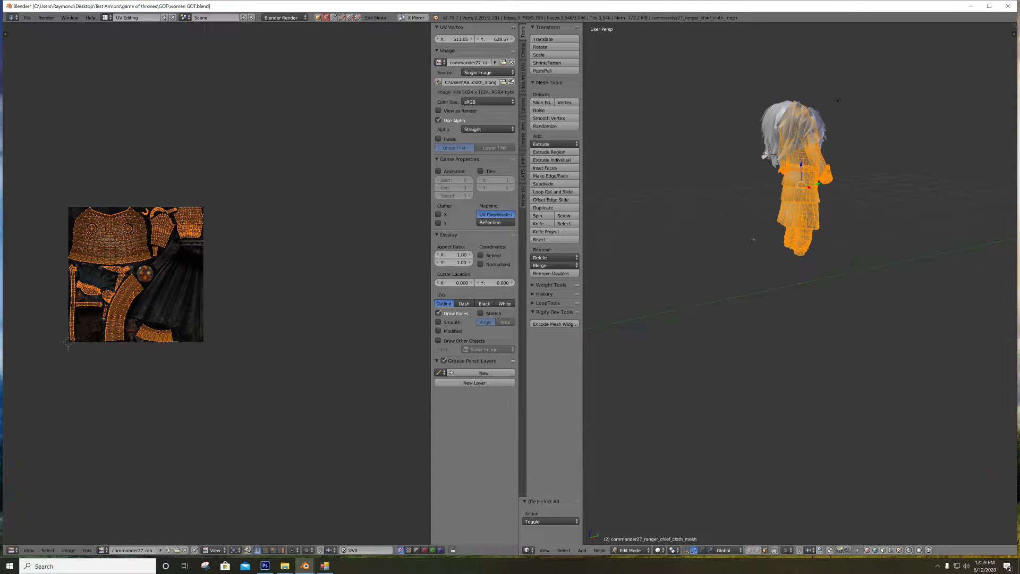
Show the armor in back orthographic view and set the 3D viewport shading to textured
middle_drag(774, 244, 702, 244)
shift+middle_drag(743, 191, 706, 263)
key(KP_5)
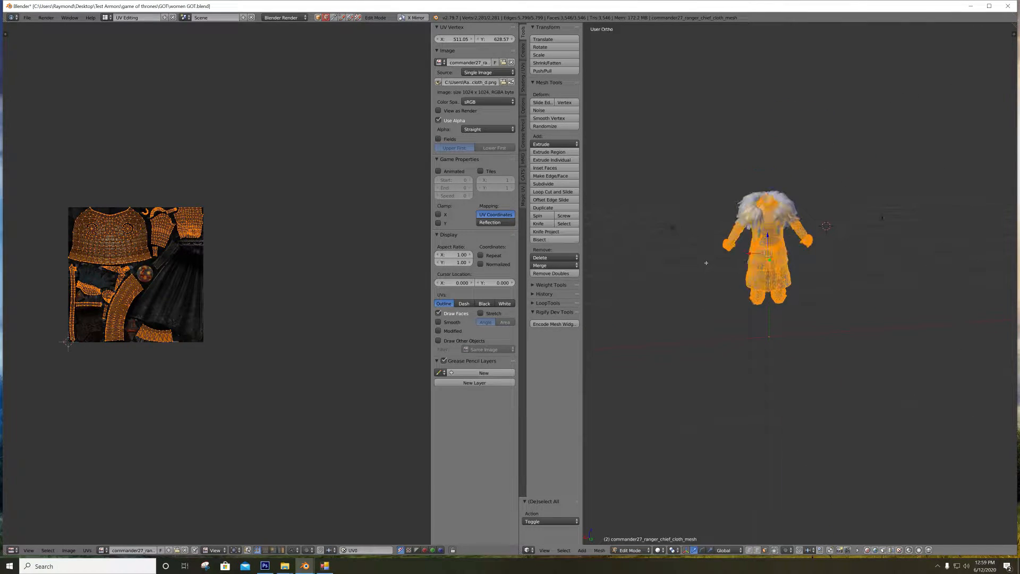
key(ctrl+KP_1)
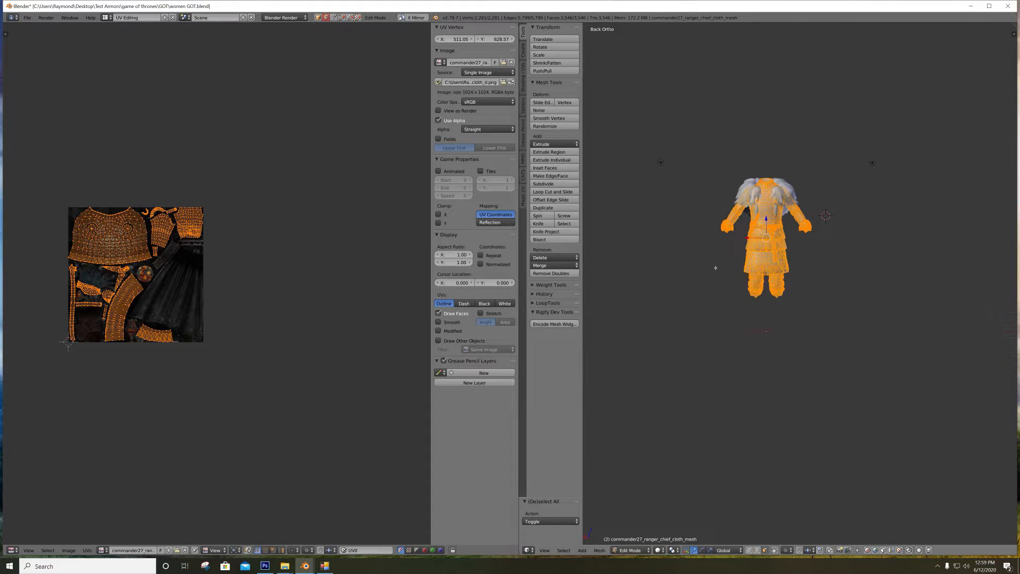
scroll(715, 266, up, 7)
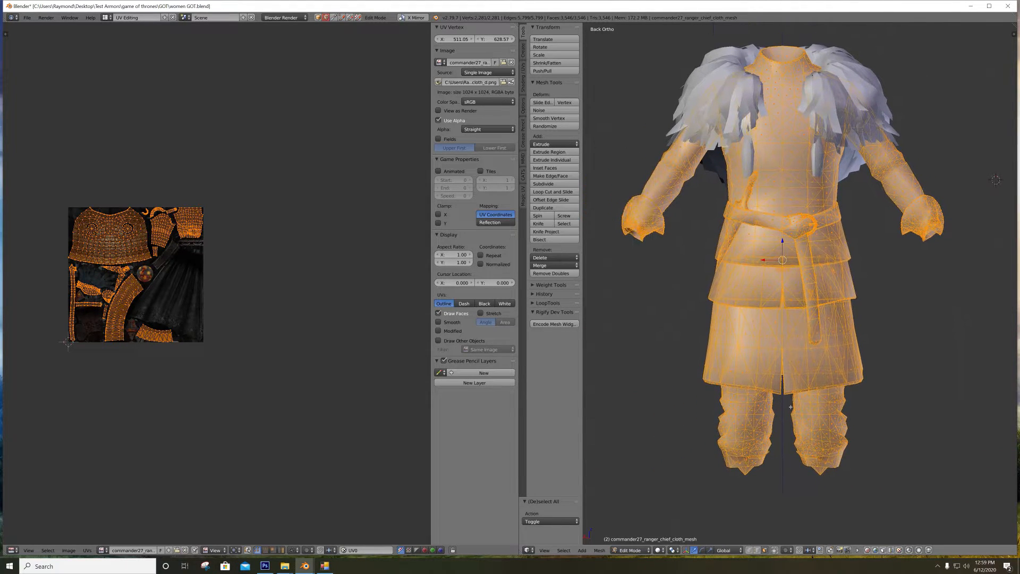
click(658, 549)
click(675, 513)
scroll(722, 252, up, 2)
scroll(722, 252, down, 1)
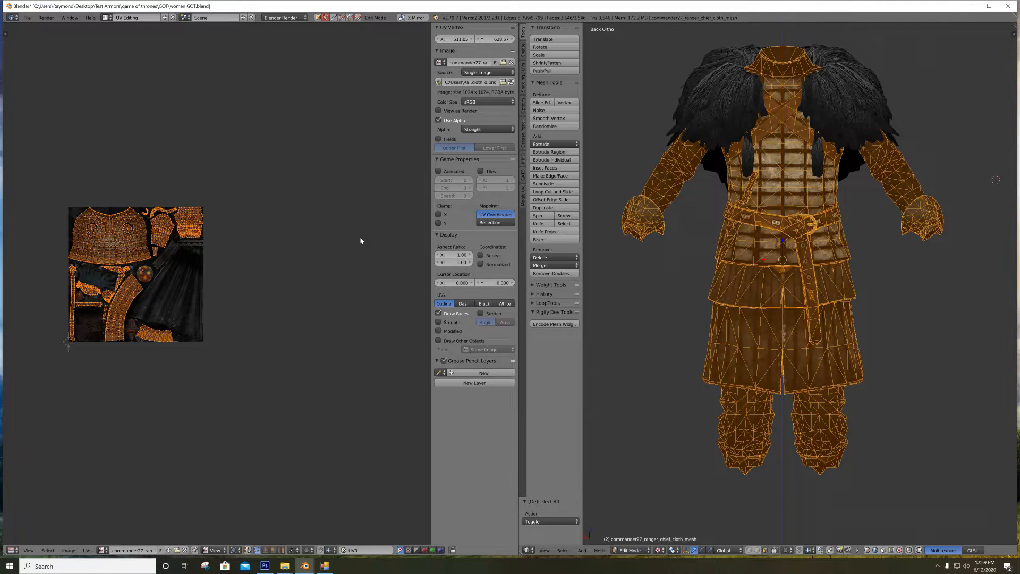
Open got_tut_d.dds from the commander27_ranger_chief_high folder as the cloth mesh's image in the UV editor
click(512, 83)
click(179, 550)
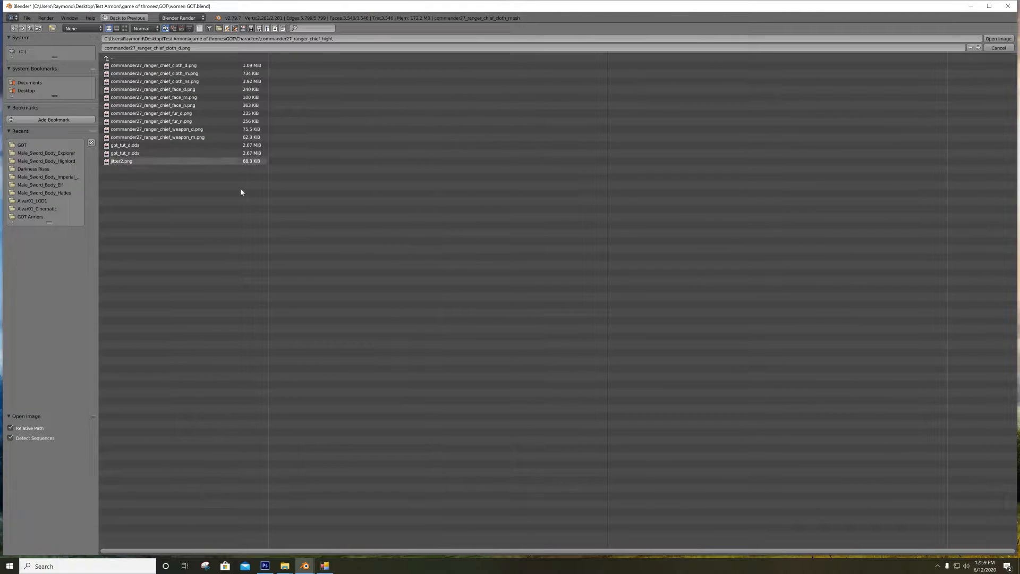
click(146, 147)
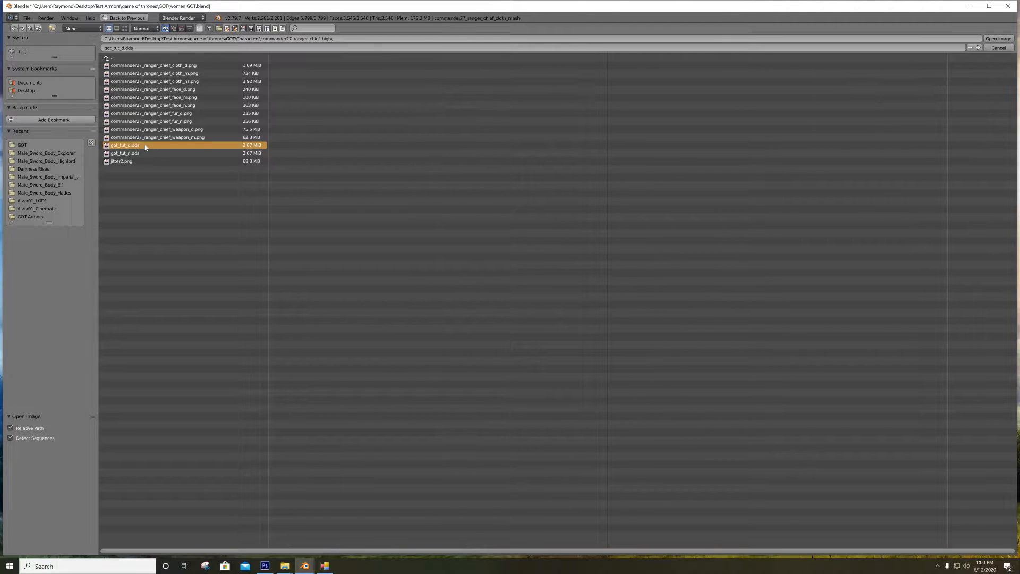
double_click(146, 147)
middle_drag(158, 169, 255, 166)
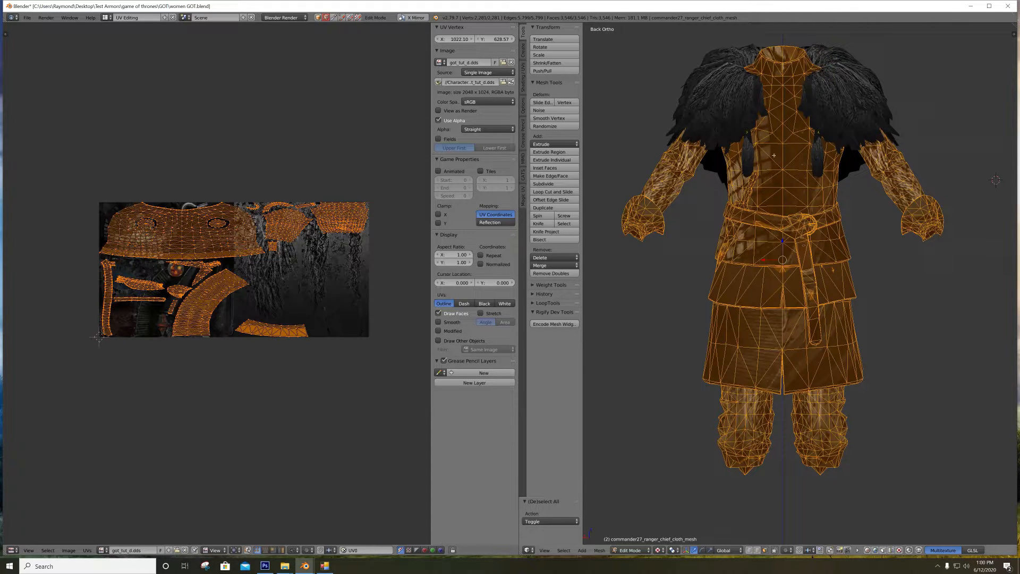
Scale all the cloth mesh UVs by 0.5 along the X axis
scroll(832, 200, up, 3)
scroll(832, 200, down, 2)
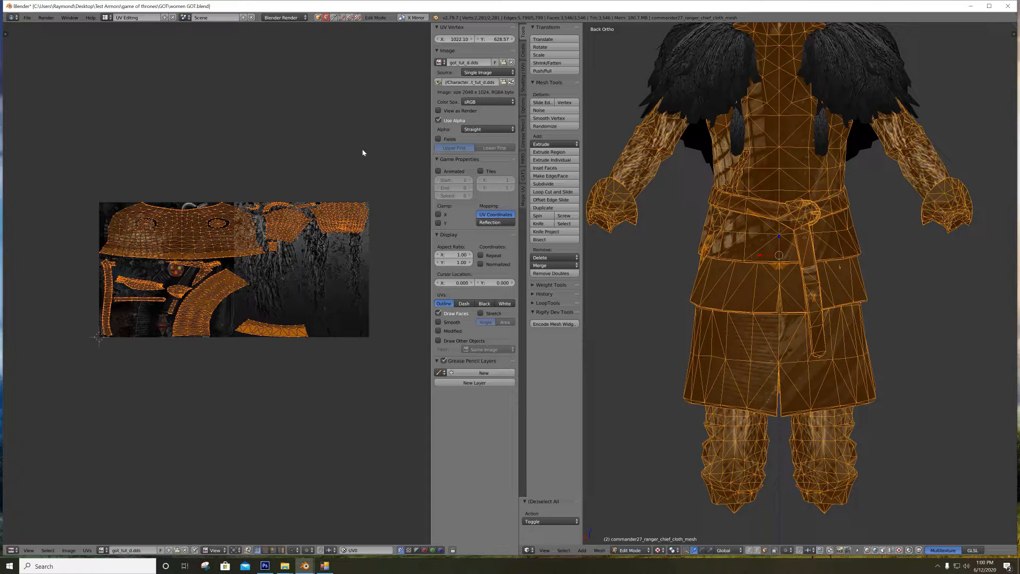
key(s)
key(x)
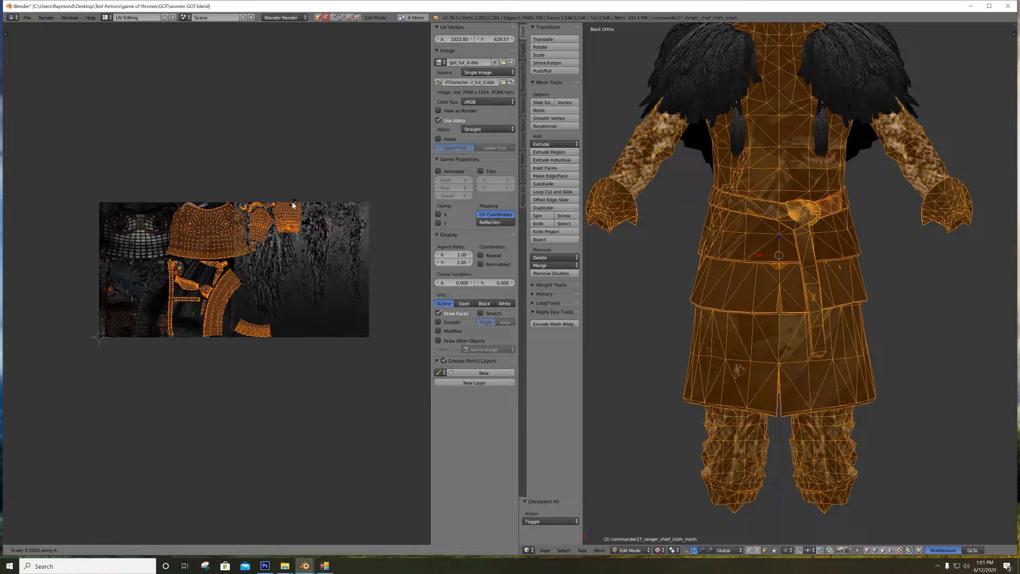
click(293, 205)
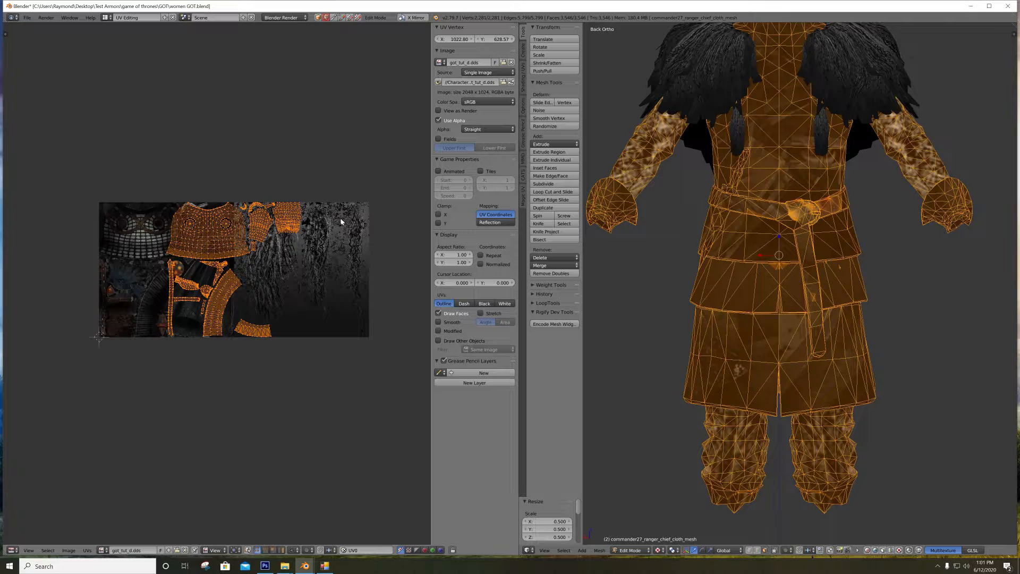
Try moving the cloth UVs by -0.5 along X, undo the move and cancel a free move of the UVs
key(g)
key(x)
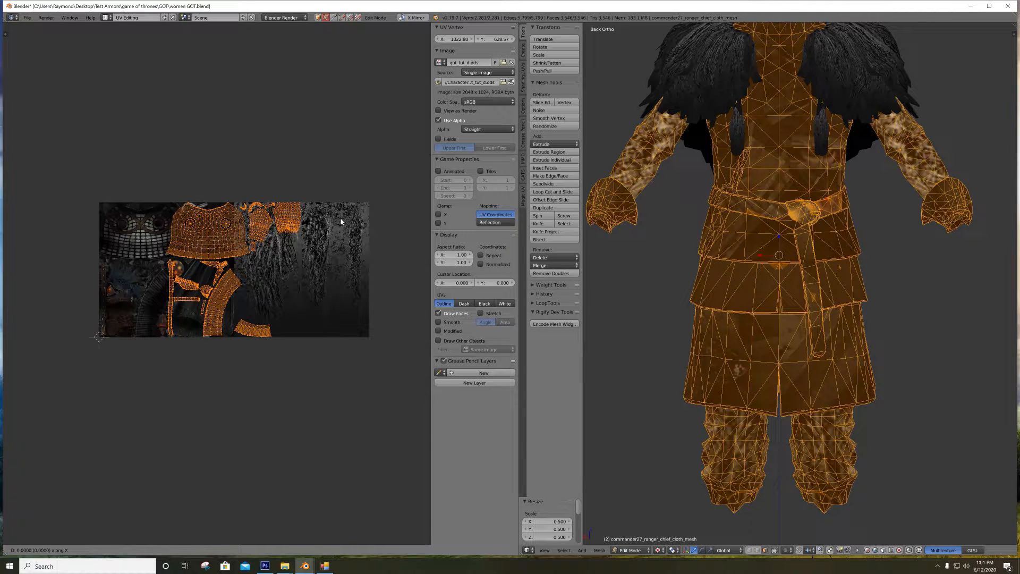
mouse_move(331, 221)
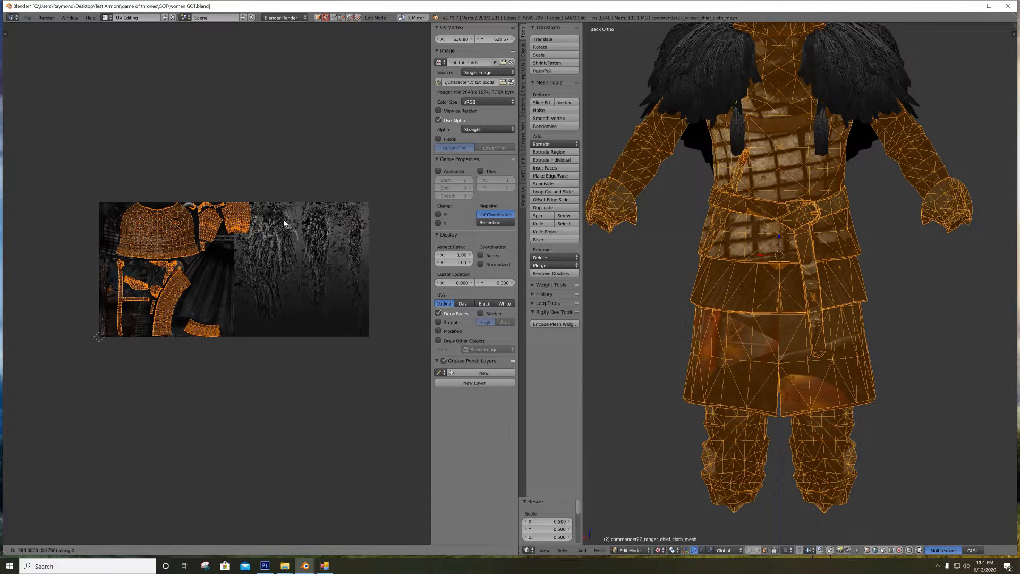
click(267, 224)
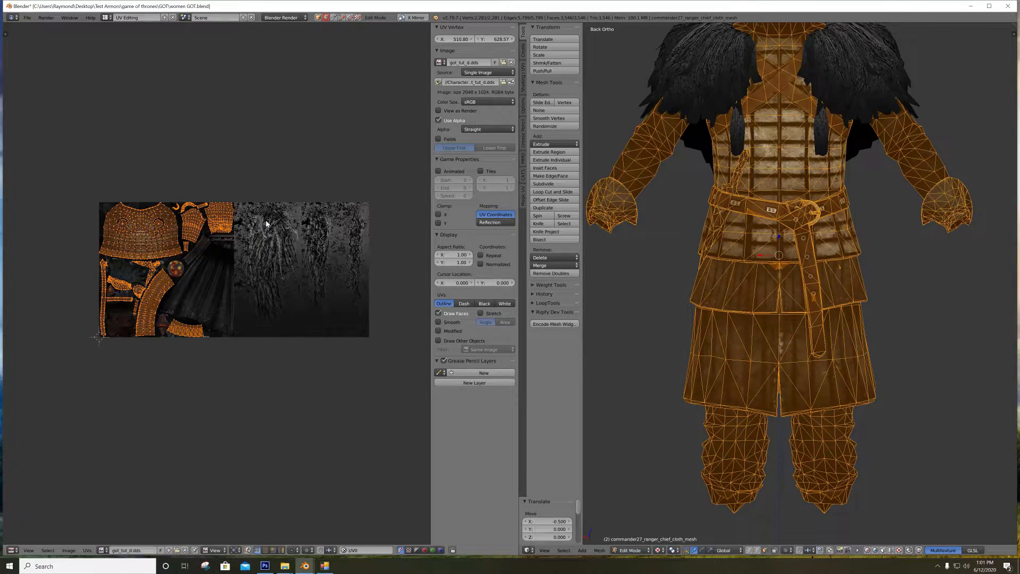
key(ctrl+z)
key(g)
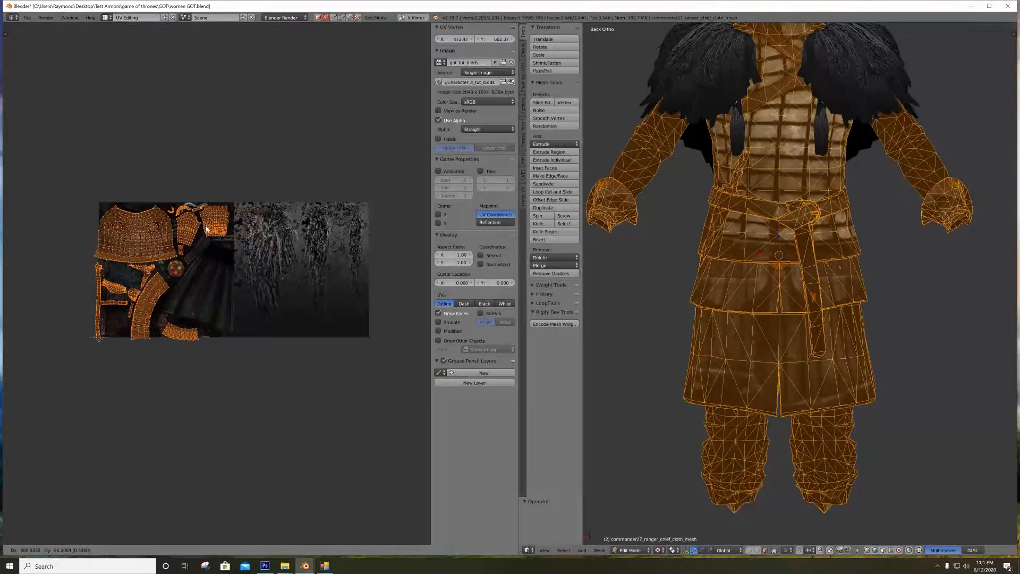
right_click(270, 226)
Move the scaled cloth UVs by -0.5 along X onto the cloth half of the combined texture
key(g)
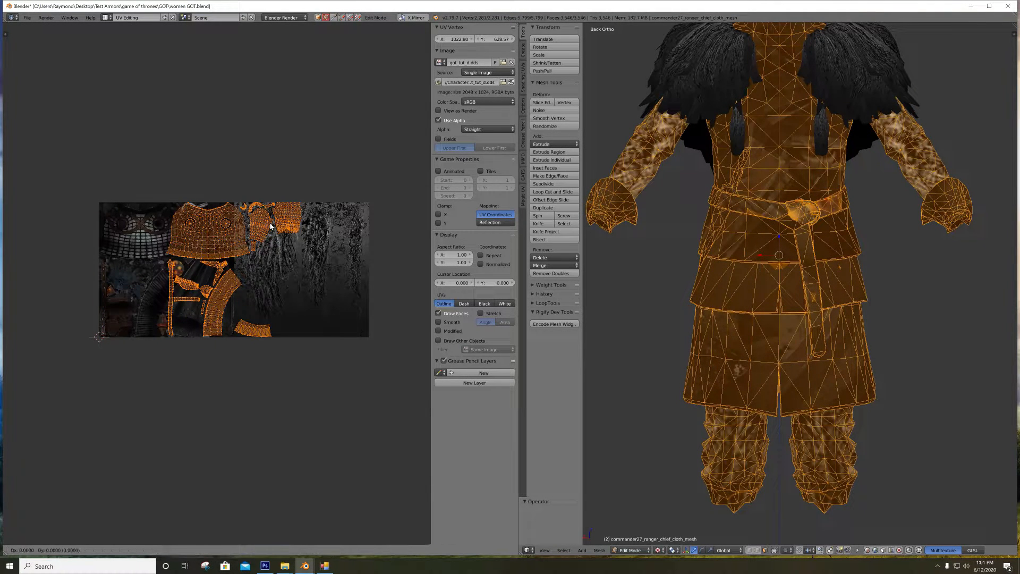
key(x)
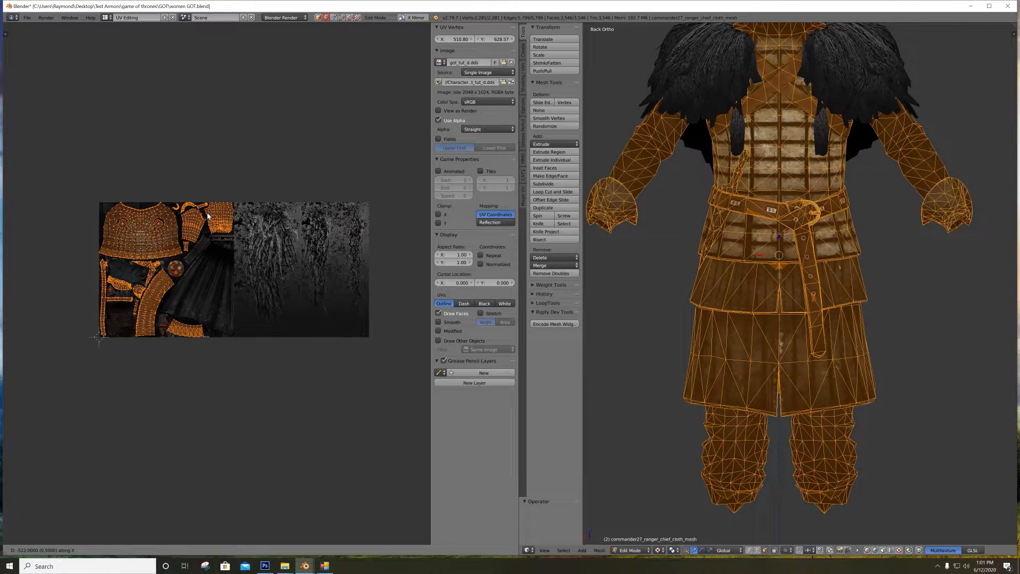
click(208, 215)
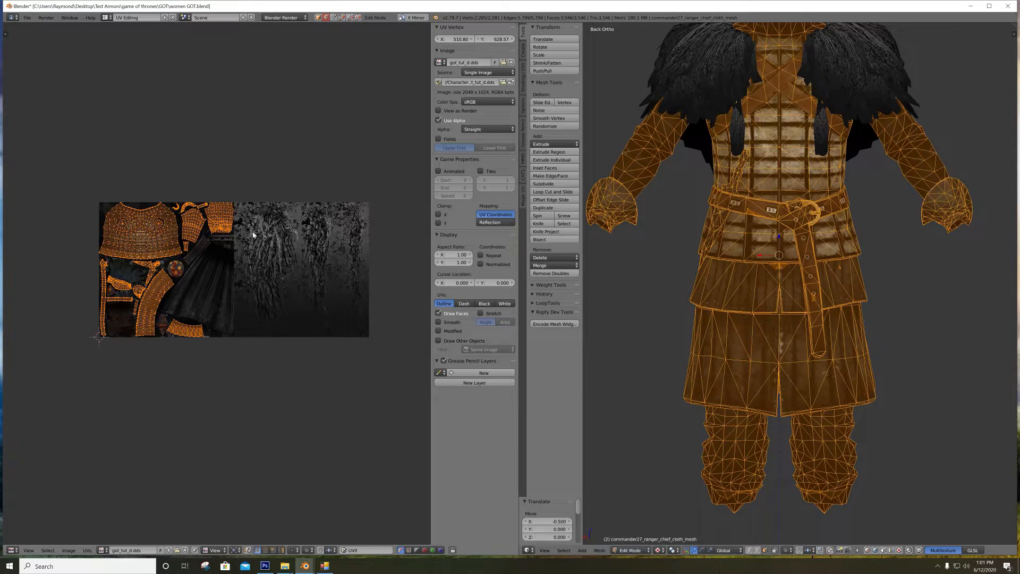
scroll(721, 152, down, 3)
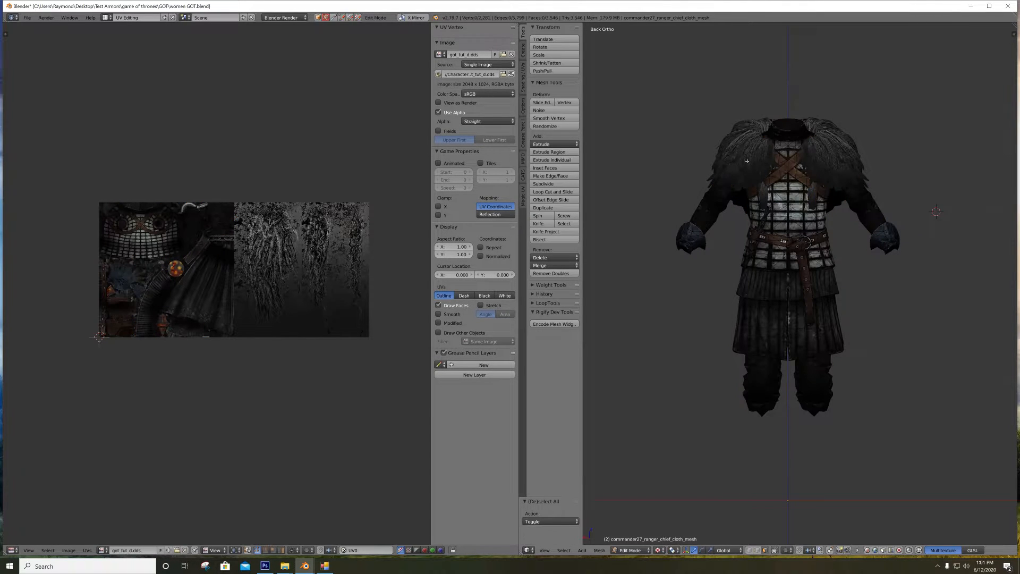
Open got_tut_d.dds as the image for all UVs of the commander27_ranger_chief_fur_mesh in the UV editor
key(Tab)
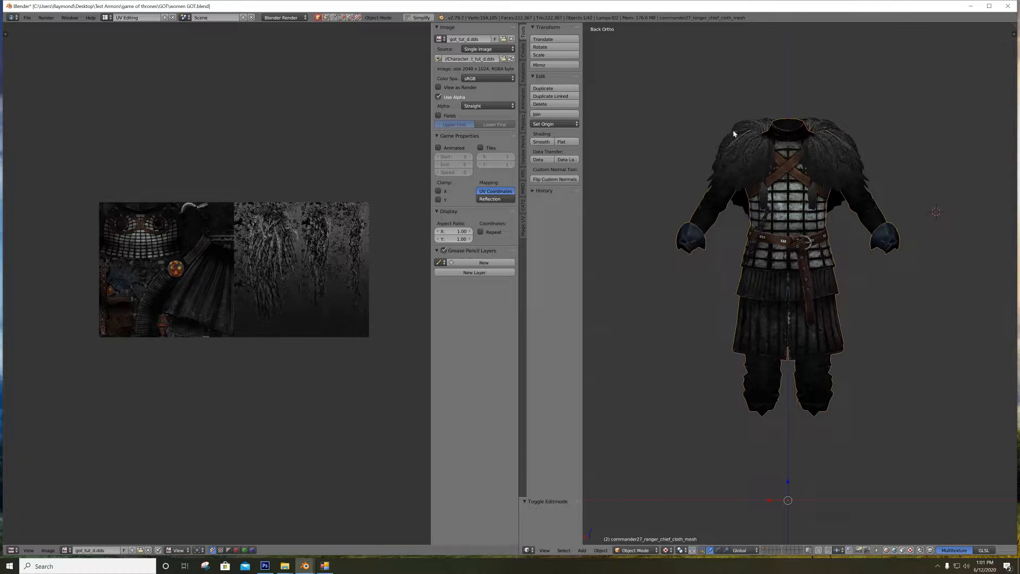
right_click(744, 142)
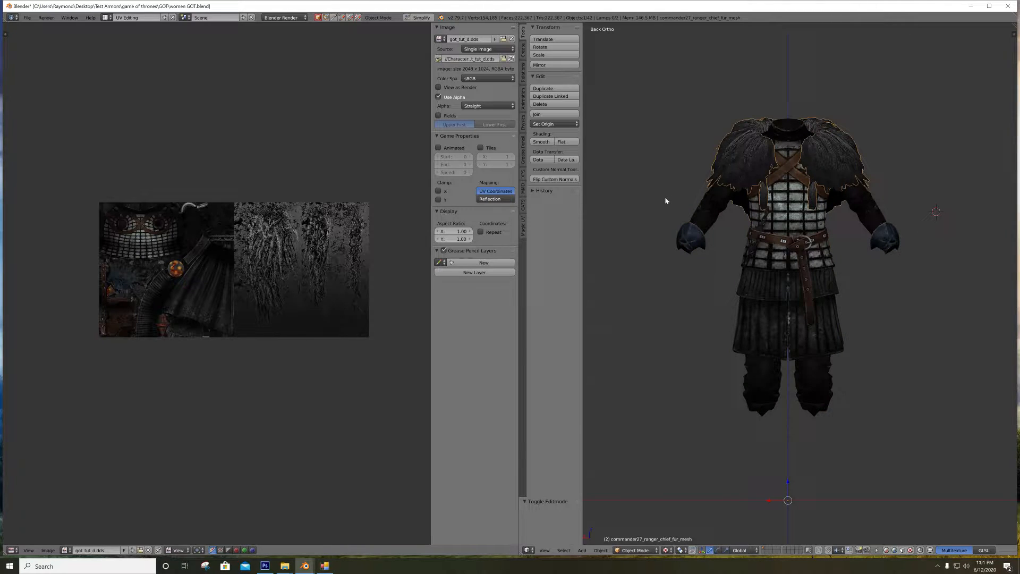
key(Tab)
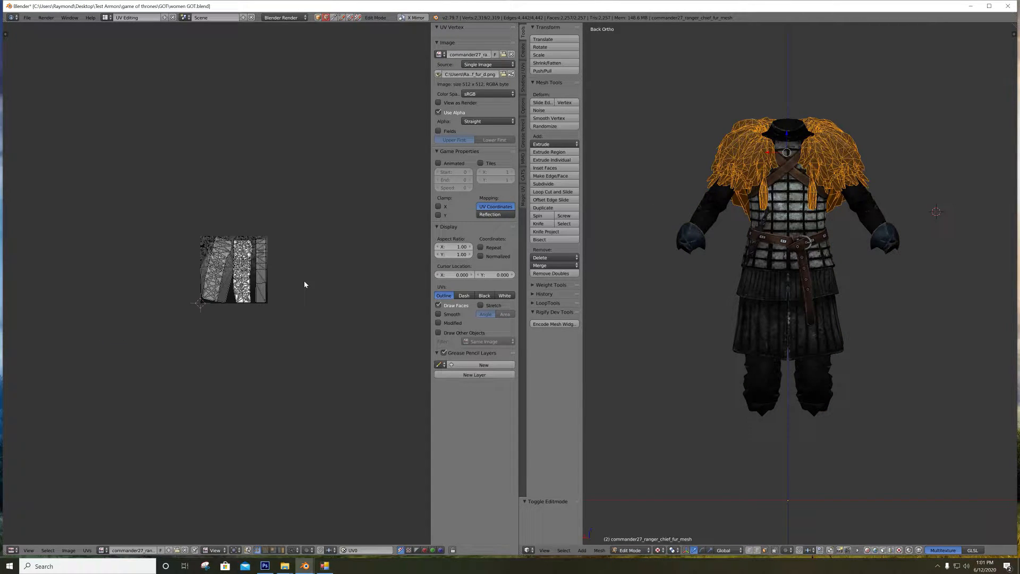
key(a)
click(177, 550)
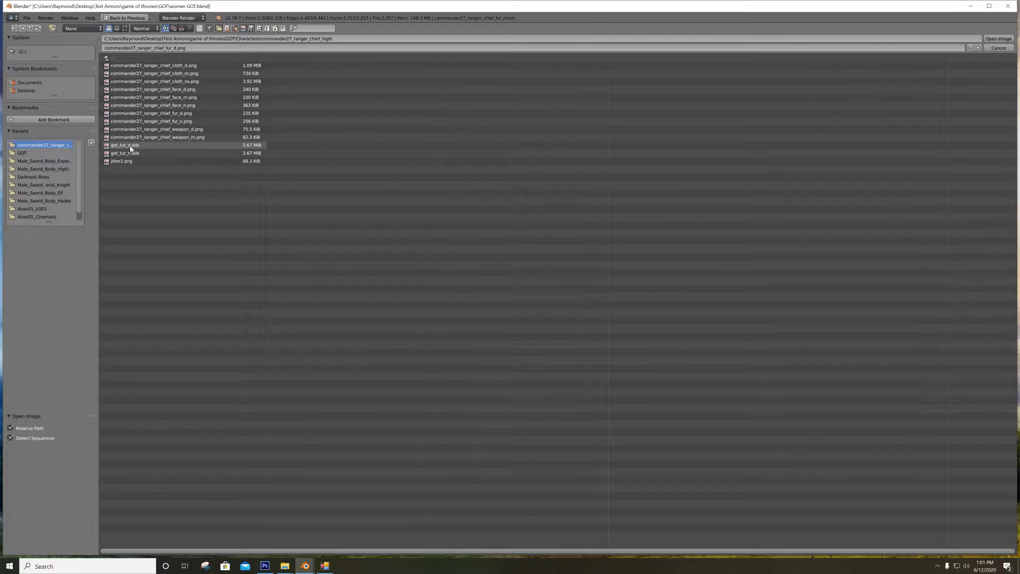
double_click(130, 146)
Scale all the fur mesh UVs by 0.5 along the X axis
scroll(330, 216, down, 1)
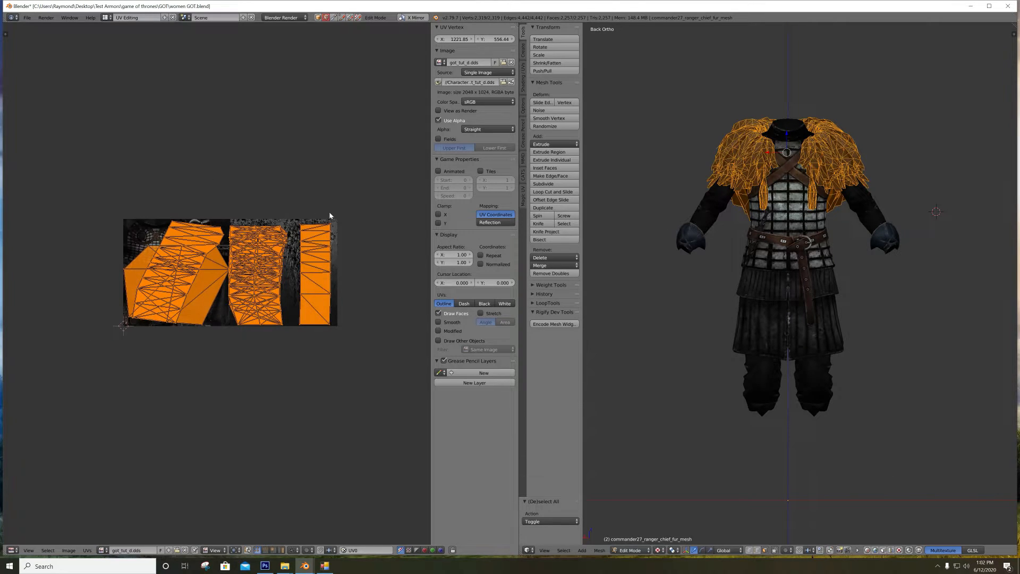
scroll(334, 207, up, 2)
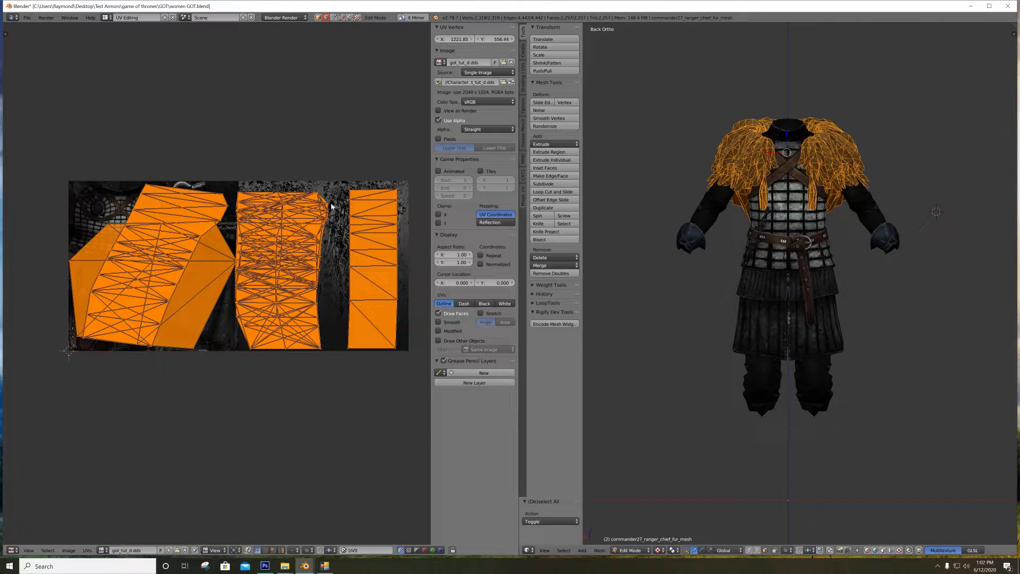
scroll(322, 190, down, 2)
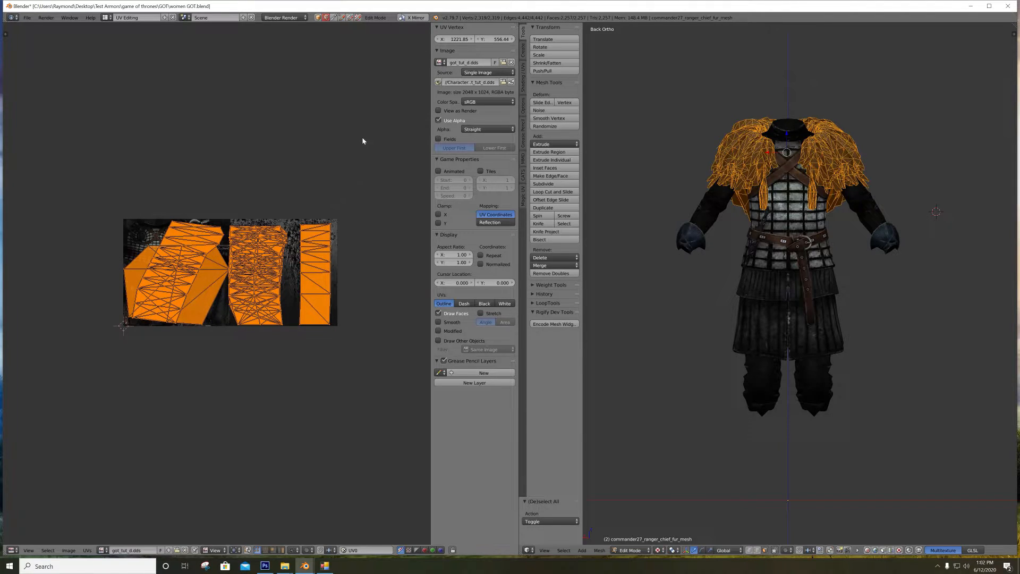
key(s)
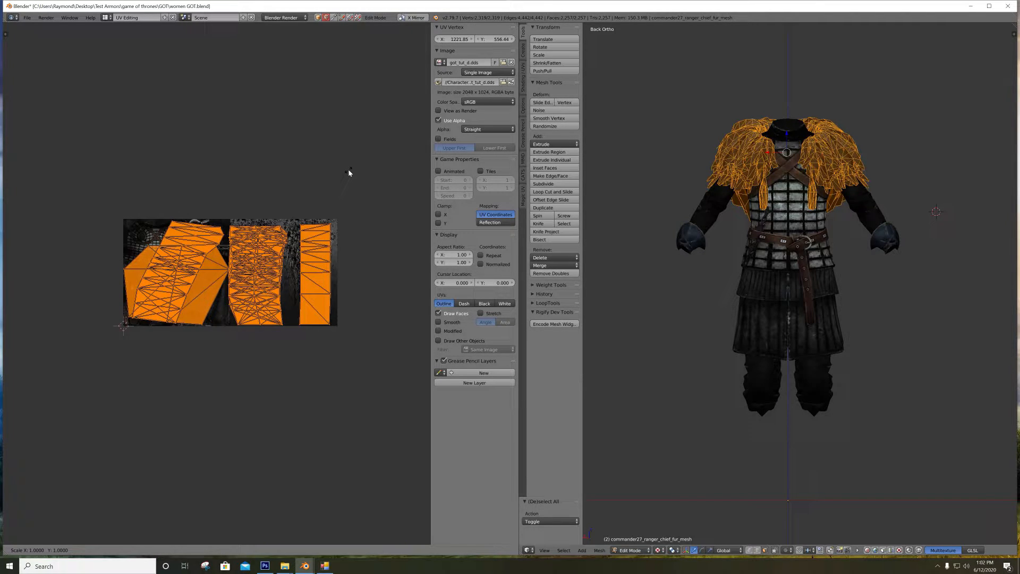
key(x)
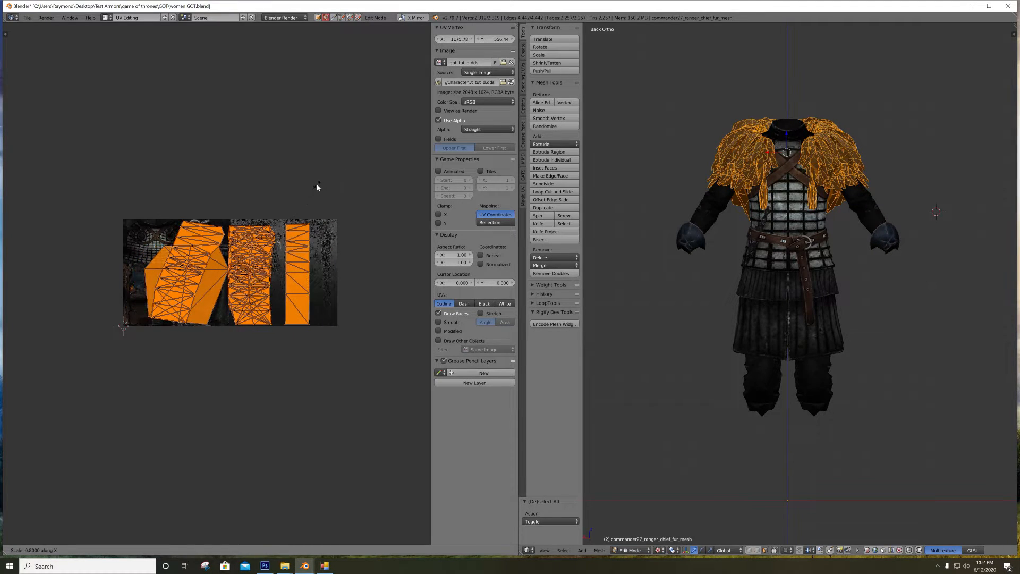
click(277, 212)
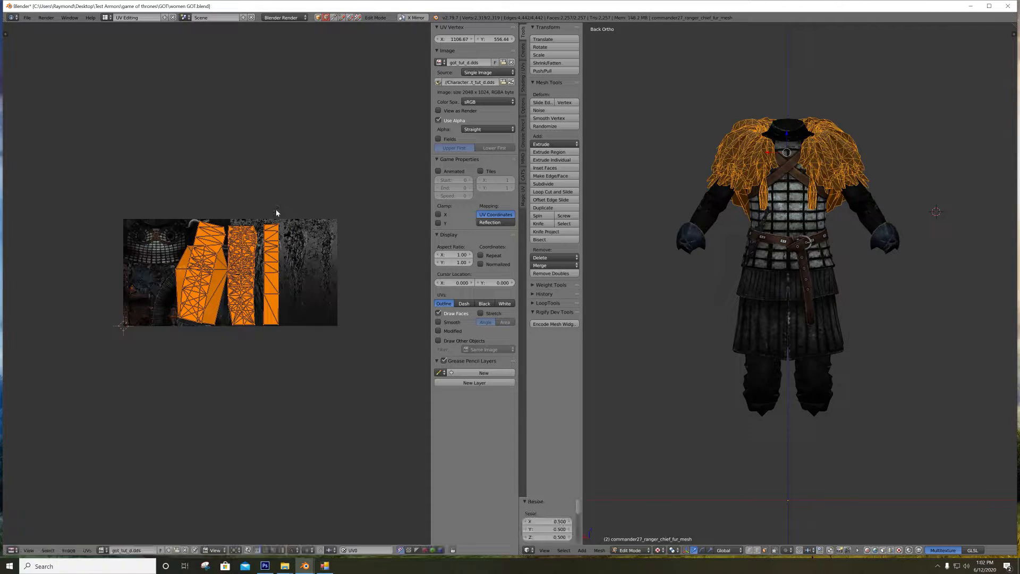
Move the scaled fur UVs by 0.5 along X onto the fur half of the combined texture and check the textured fur
key(g)
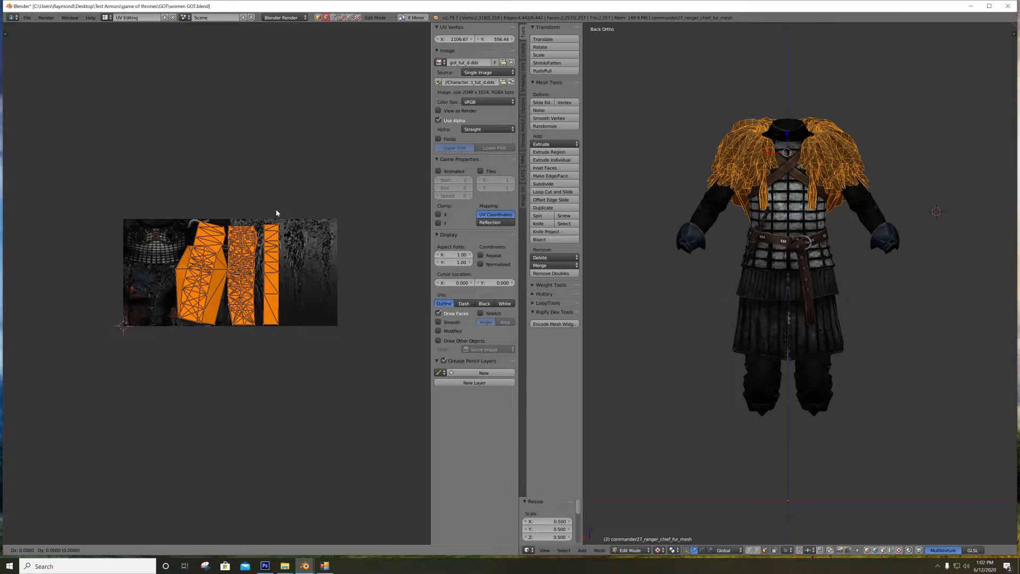
key(x)
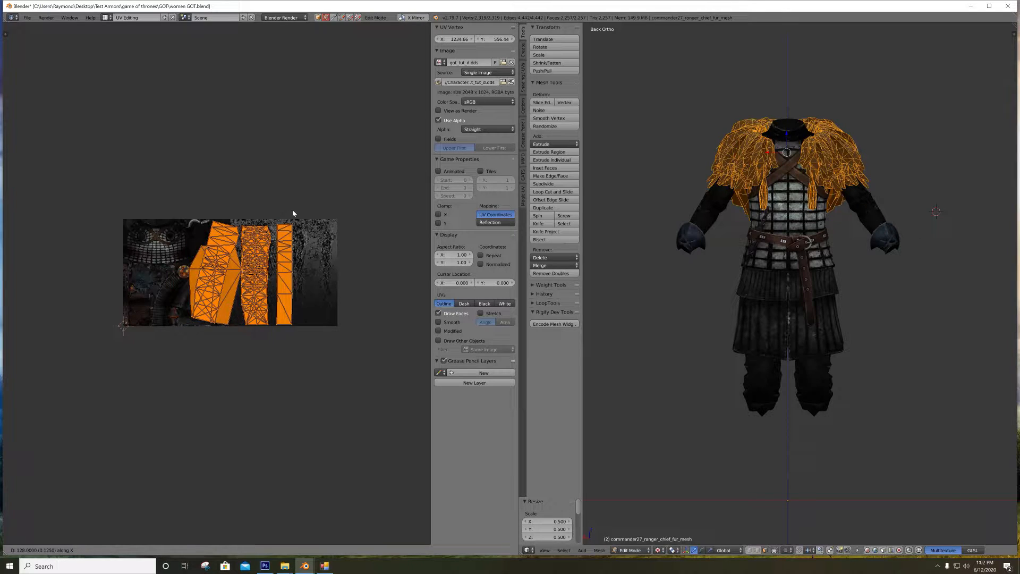
click(328, 213)
scroll(324, 207, down, 1)
scroll(321, 206, up, 3)
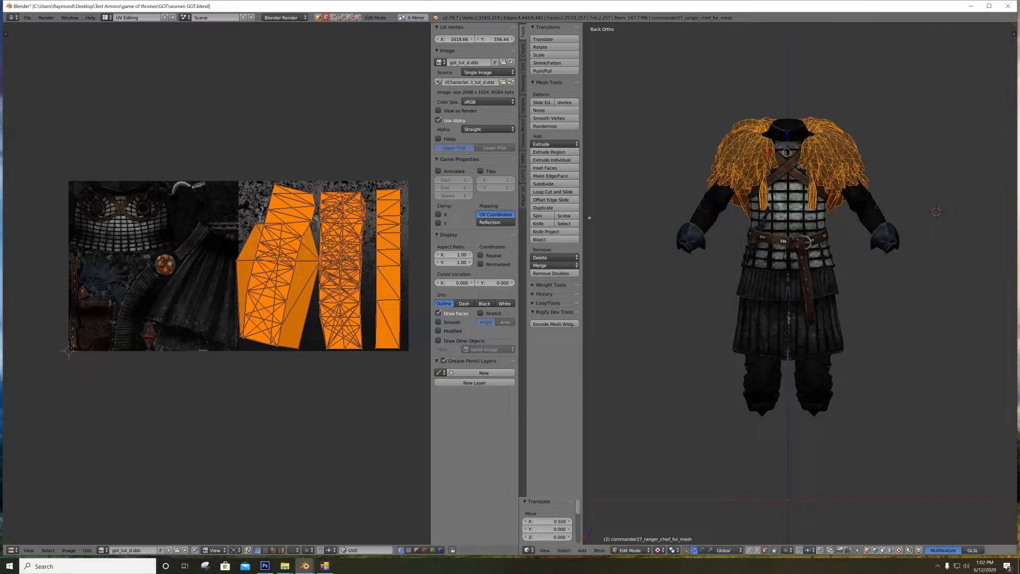
key(a)
scroll(714, 212, up, 2)
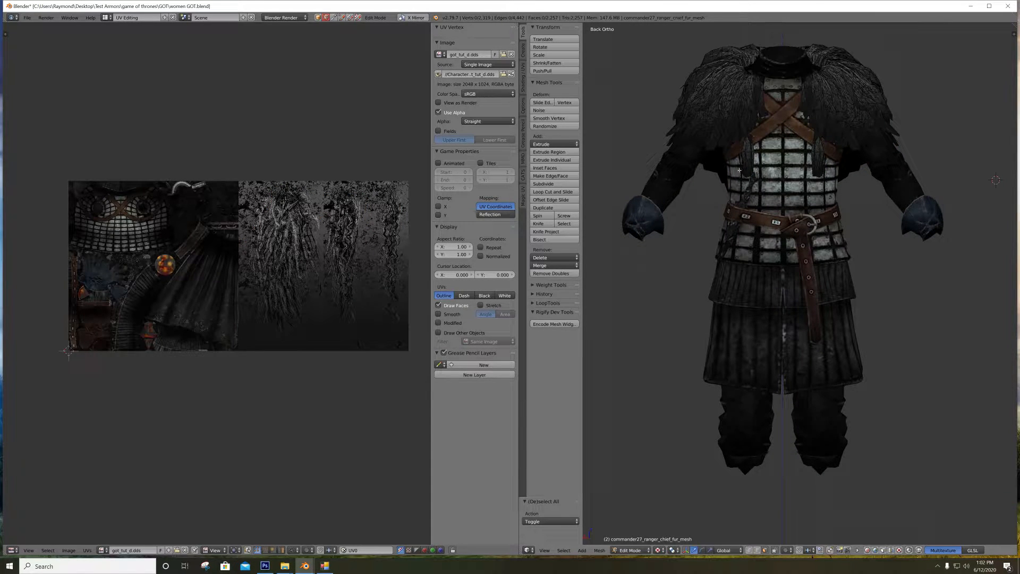
scroll(732, 166, down, 3)
key(a)
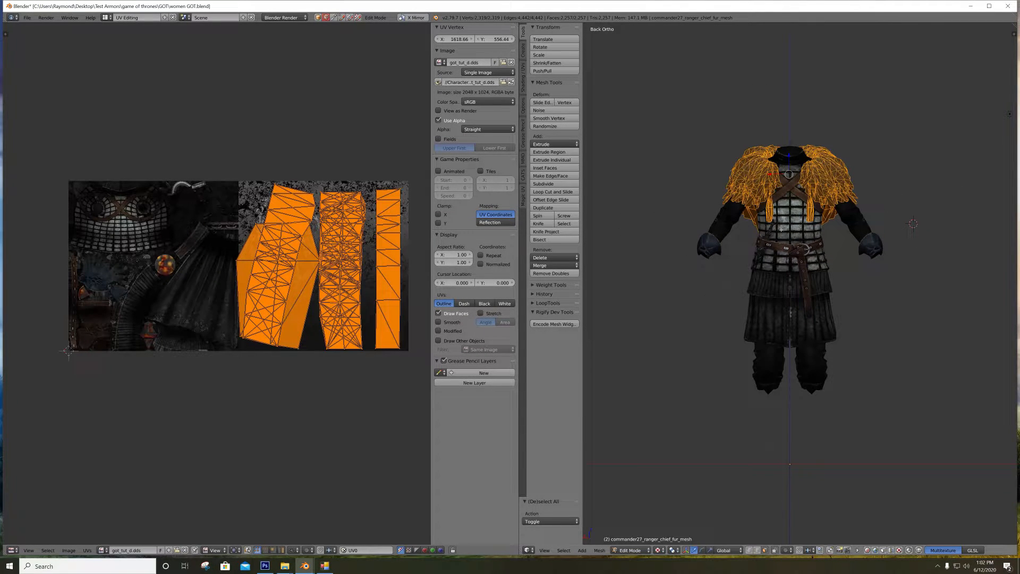
Return to Object Mode in the Default layout and join the fur mesh into commander27_ranger_chief_cloth_mesh
click(106, 18)
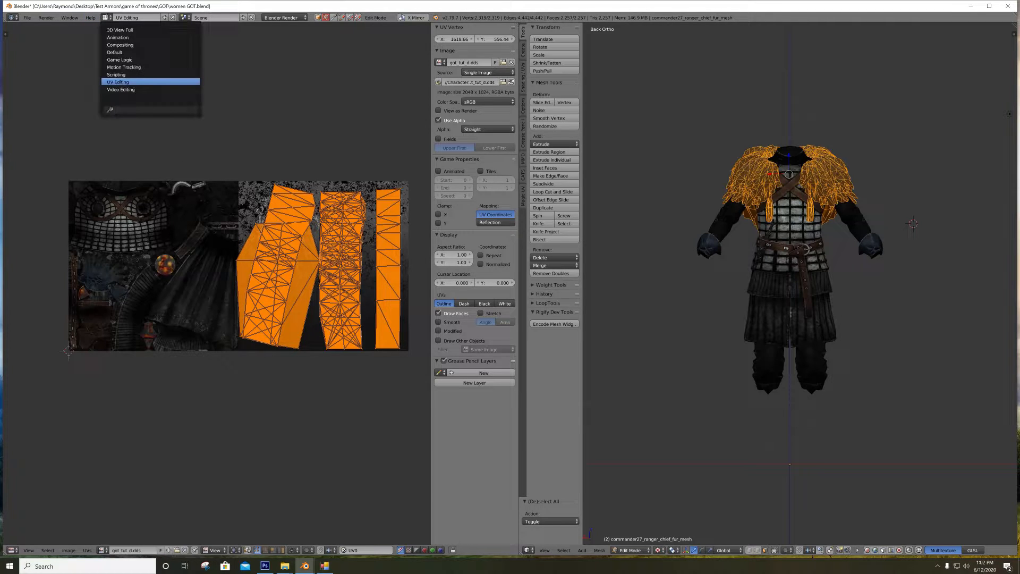
click(114, 52)
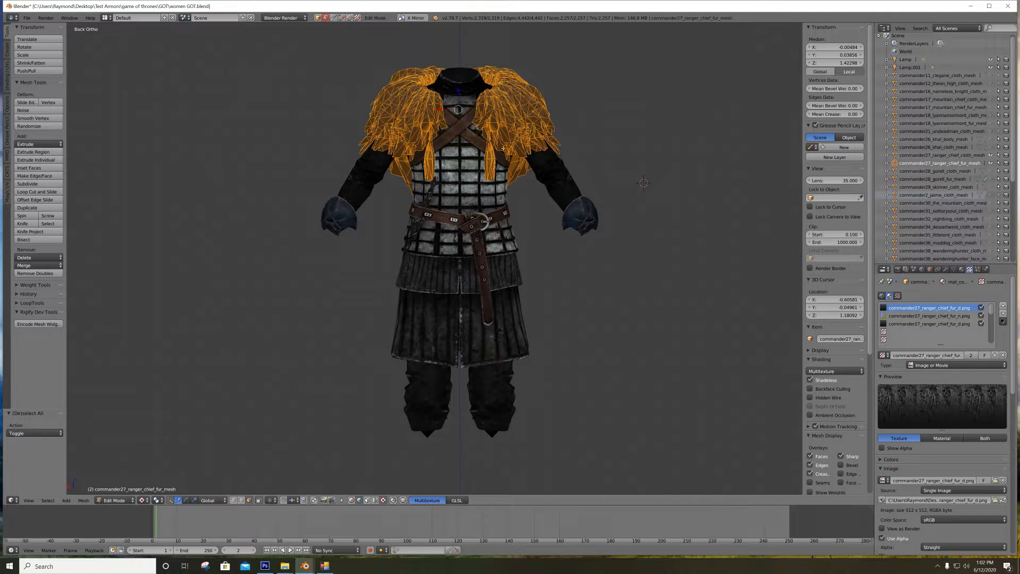
key(a)
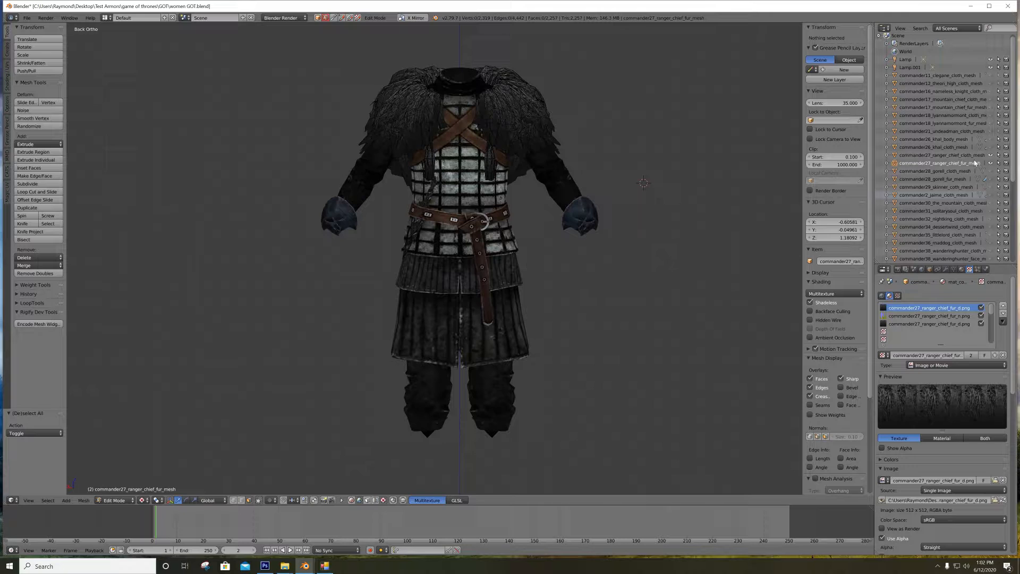
key(Tab)
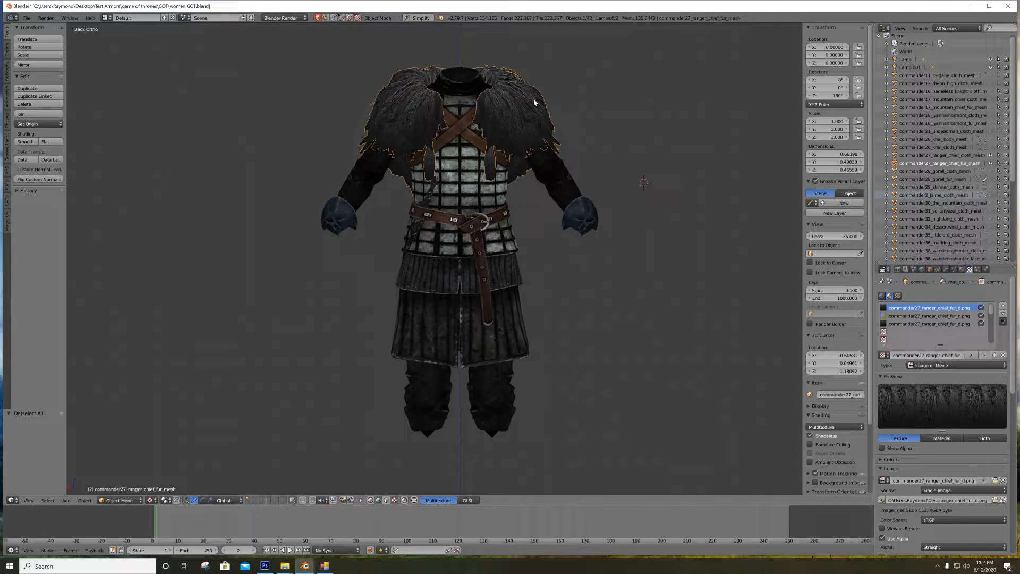
right_click(565, 176)
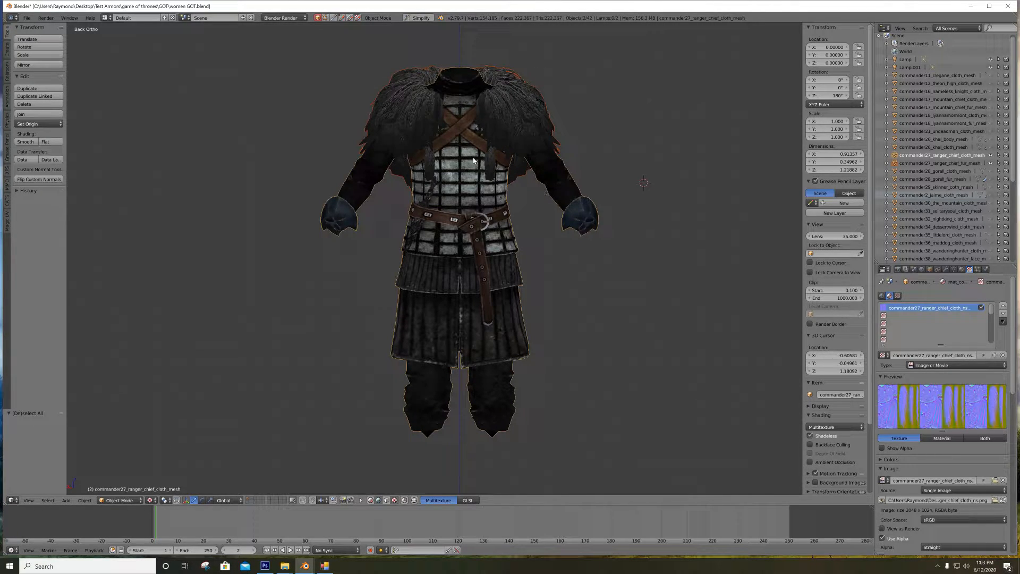
key(ctrl+j)
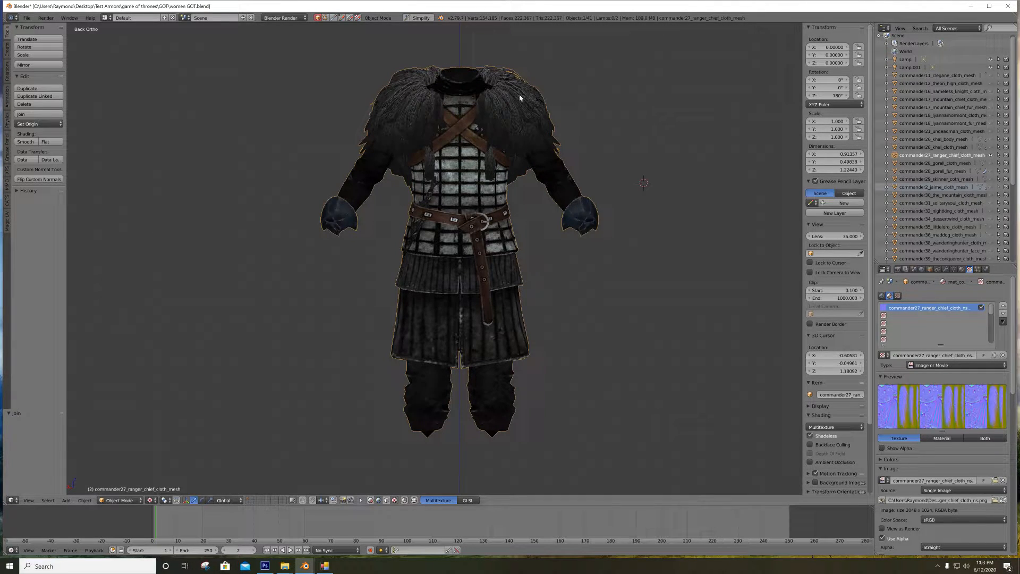
click(886, 155)
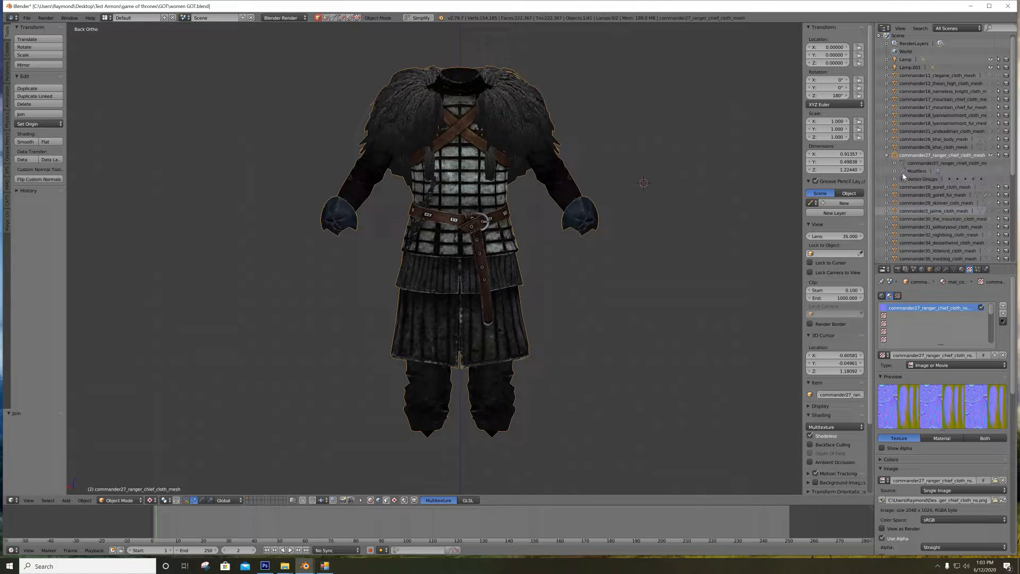
click(887, 155)
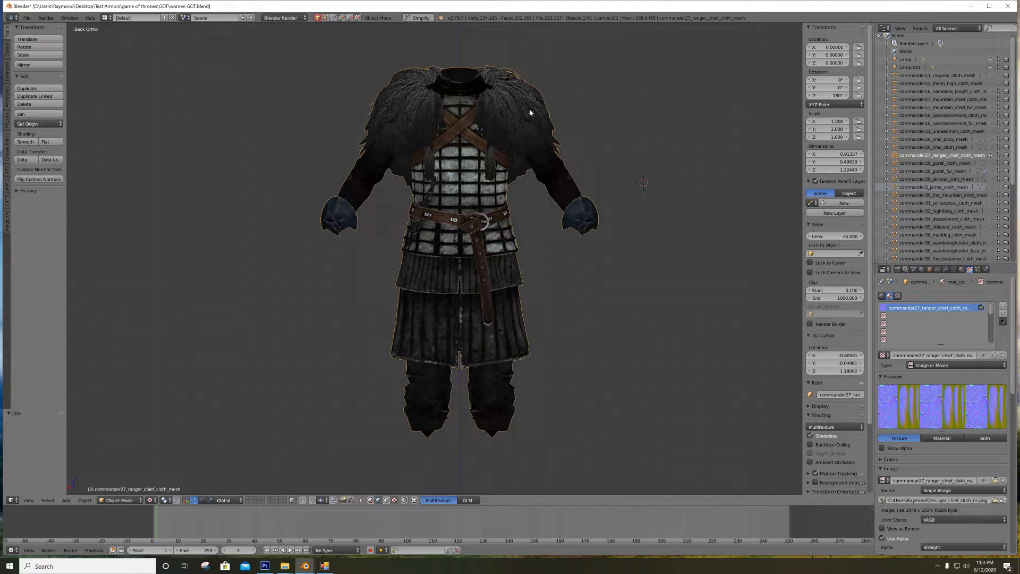
Check the joined mesh's complete UV layout over the combined texture in the UV Editing layout, and return to the Default layout
key(Tab)
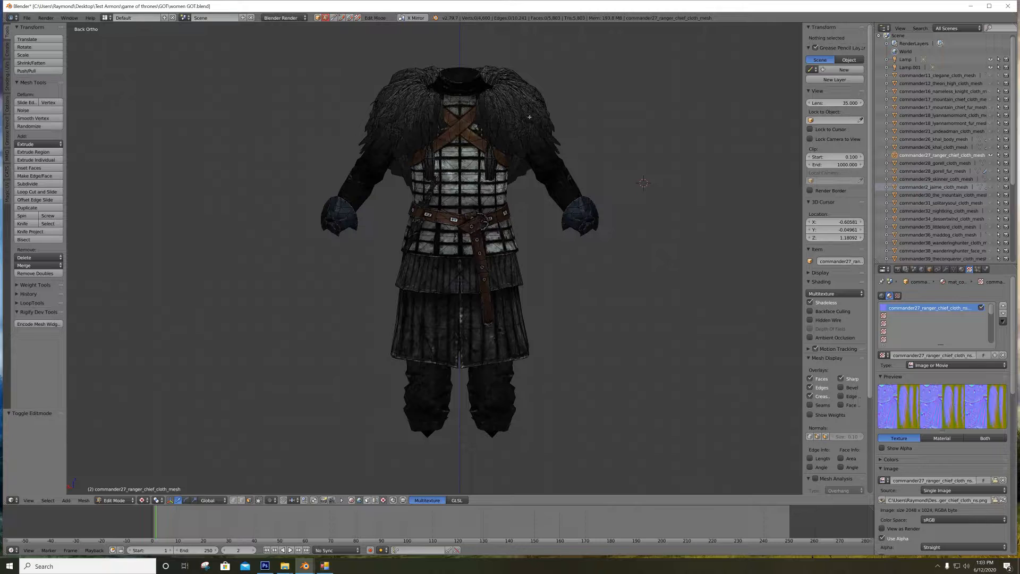
key(a)
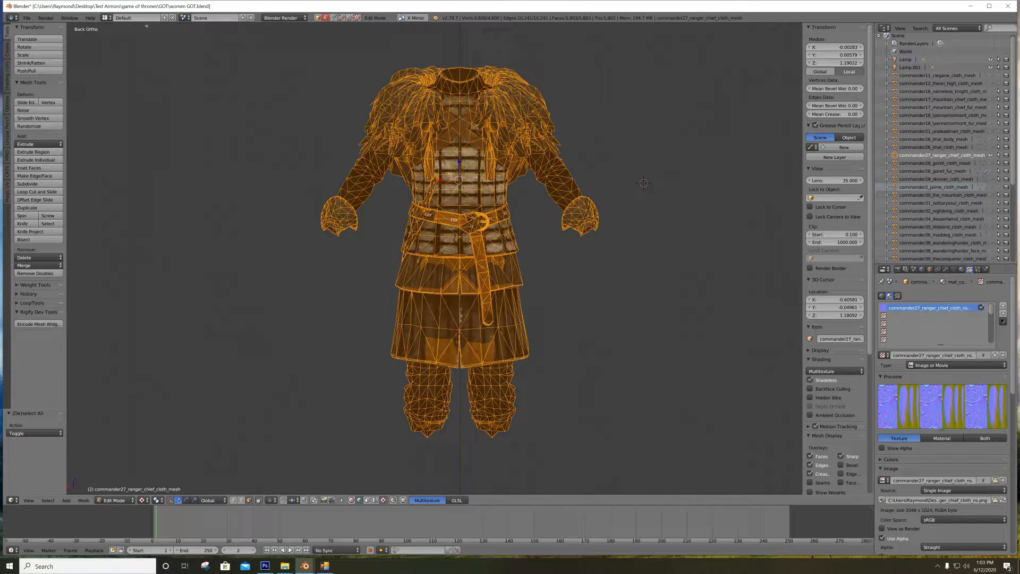
click(105, 18)
click(119, 83)
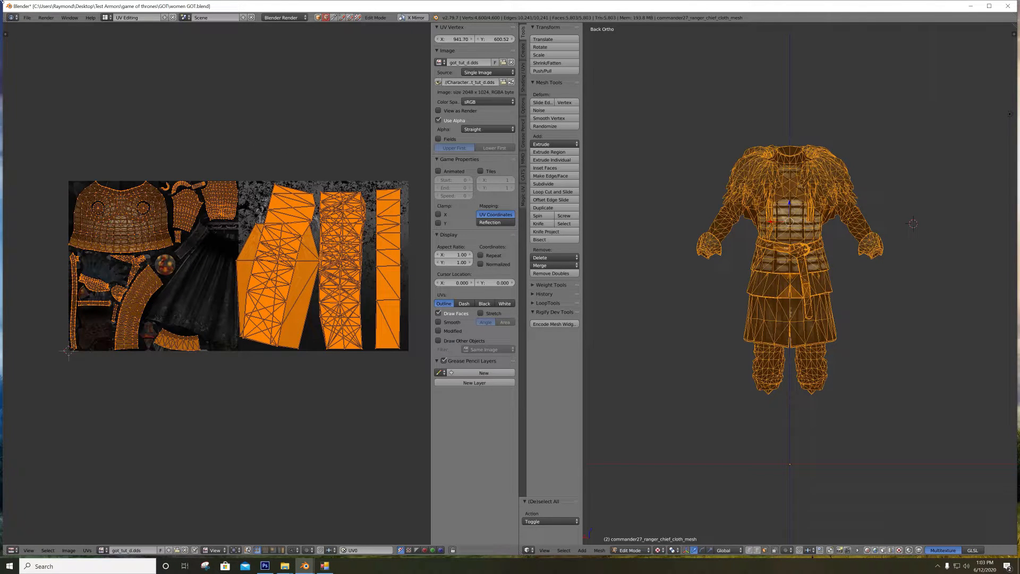
click(108, 17)
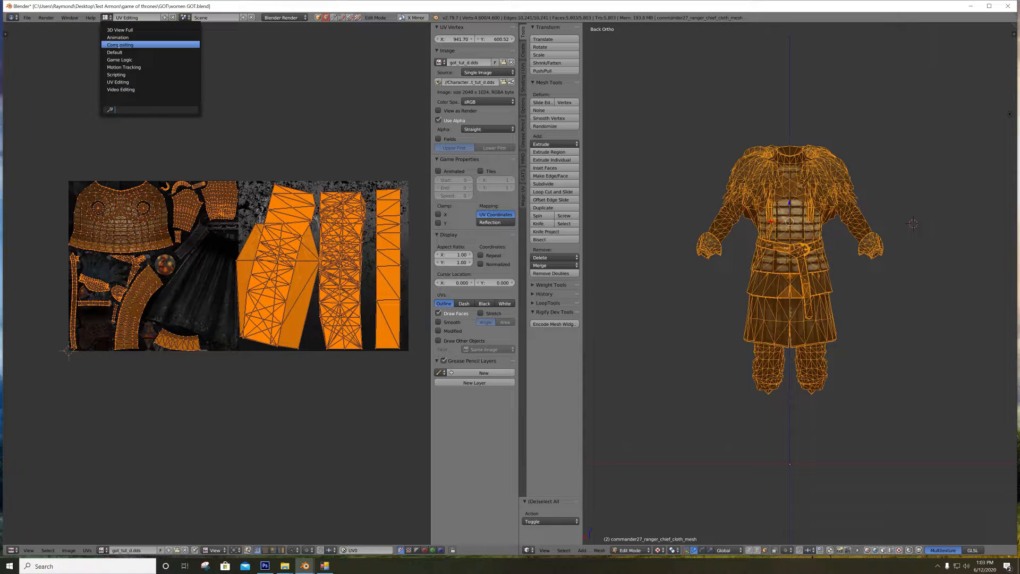
click(119, 49)
key(a)
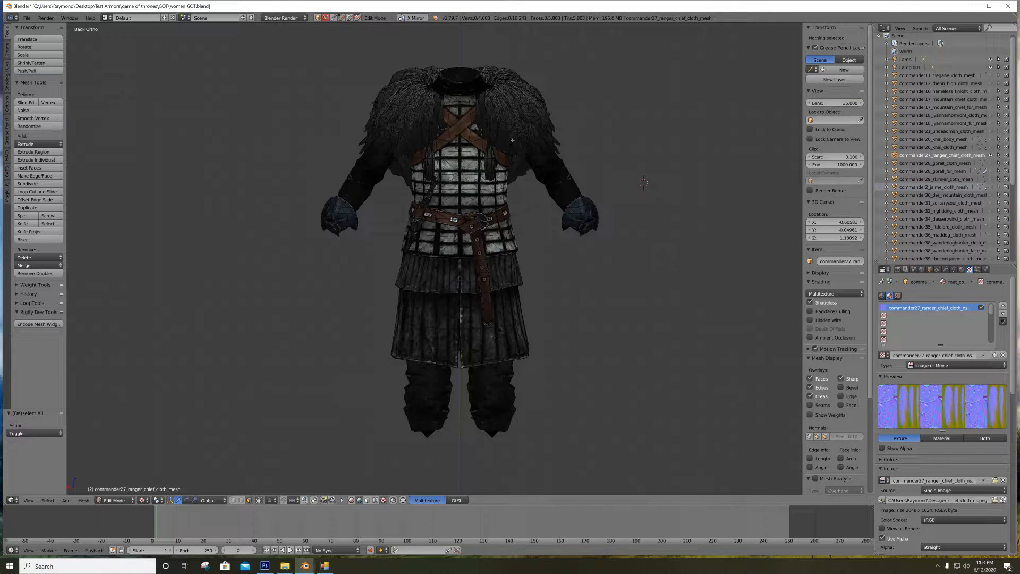
Examine the joined mesh's two material slots, mat_commander27_ranger_chief_cloth_d and mat_commander27_ranger_chief_hair_d
click(931, 162)
click(930, 155)
click(961, 269)
click(929, 306)
click(928, 299)
click(921, 306)
click(920, 299)
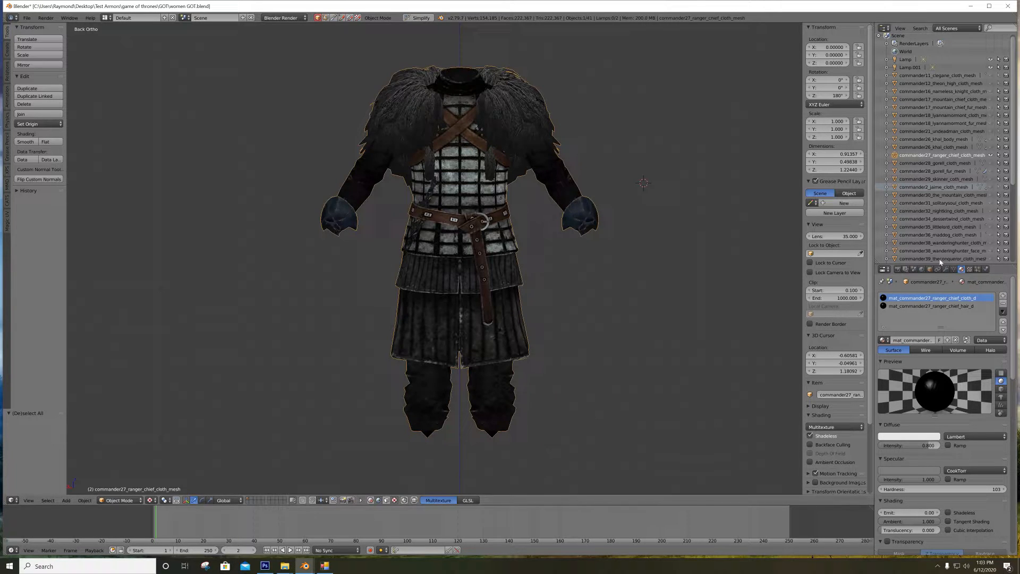
click(962, 306)
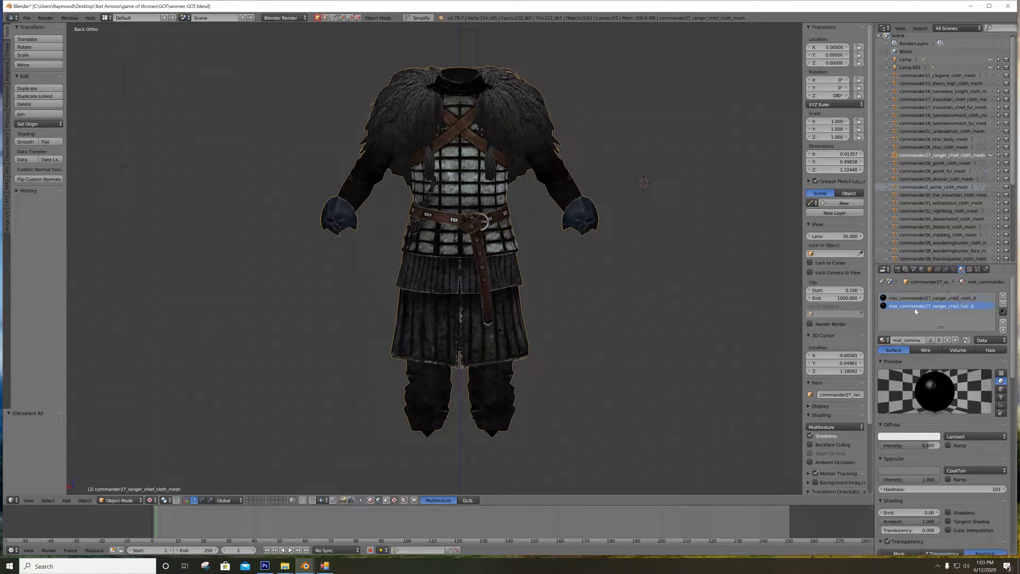
click(954, 298)
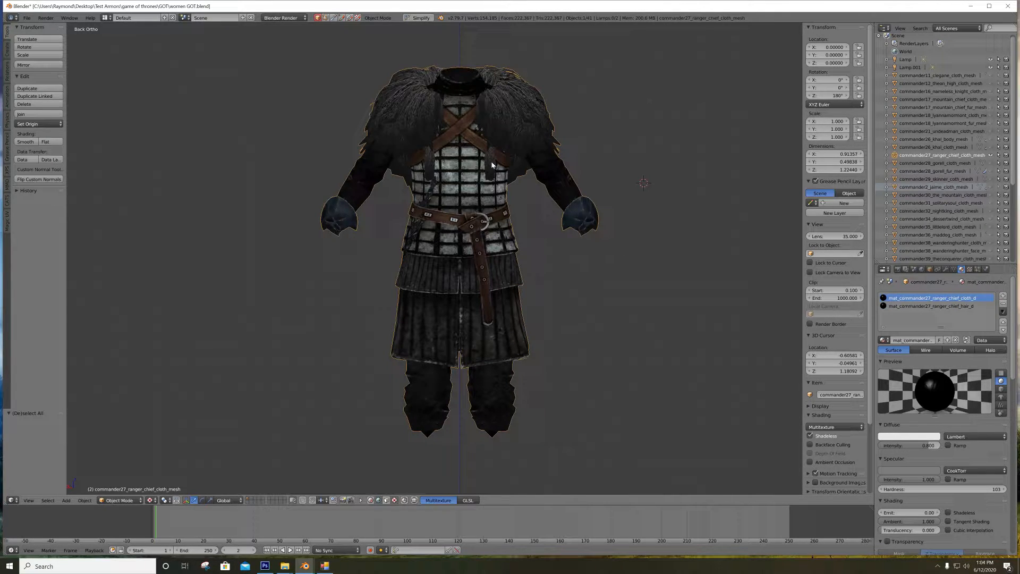
In Edit Mode, check which faces use the cloth material, deselect them and select the faces using mat_commander27_ranger_chief_hair_d
key(Tab)
click(895, 305)
click(905, 298)
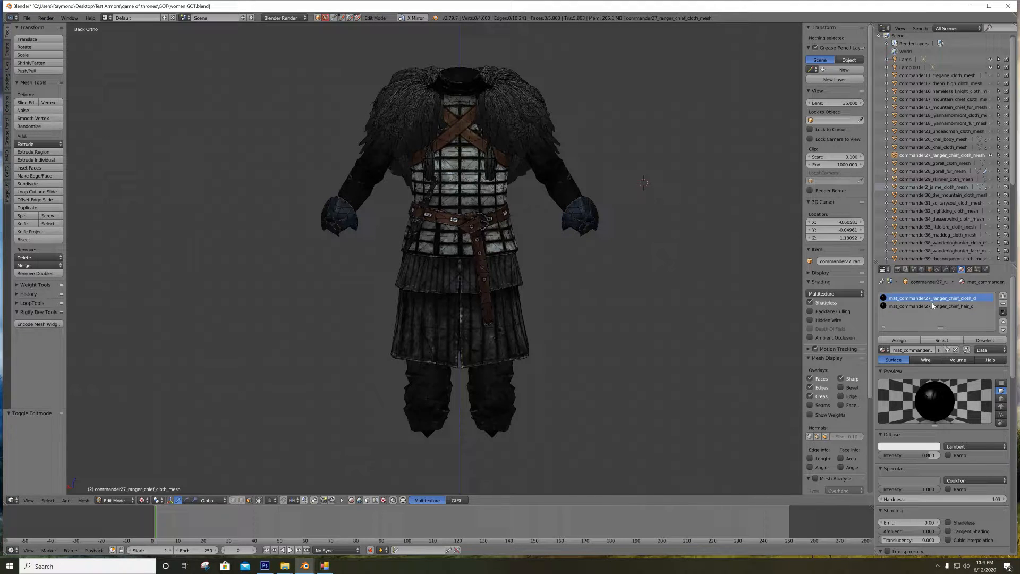
click(946, 342)
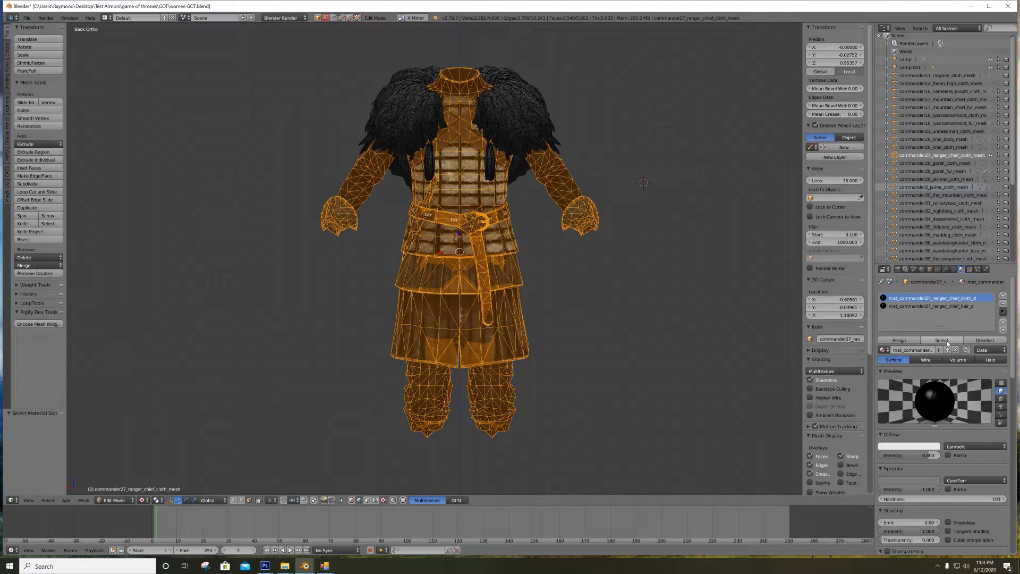
click(986, 342)
click(935, 307)
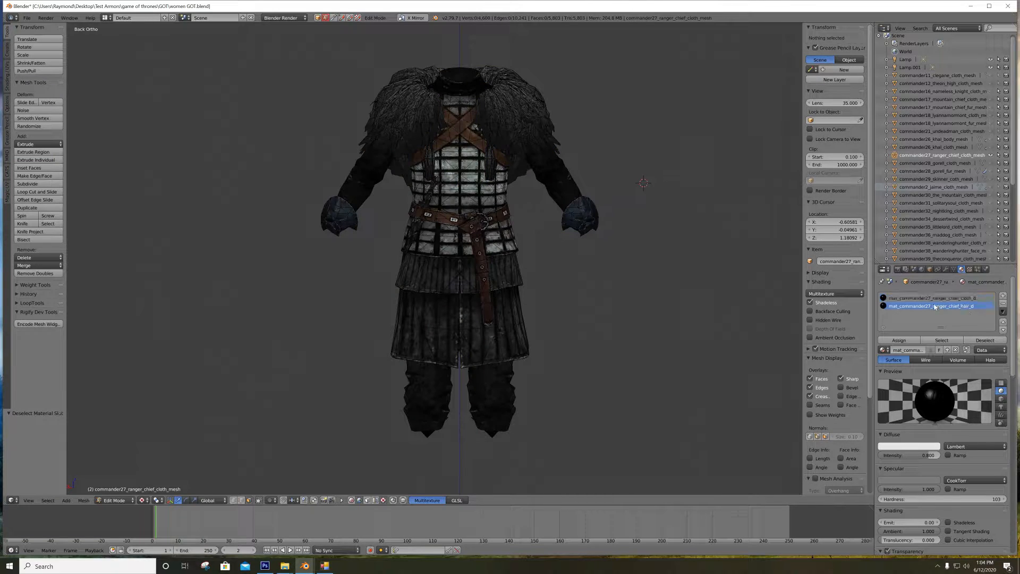
click(944, 341)
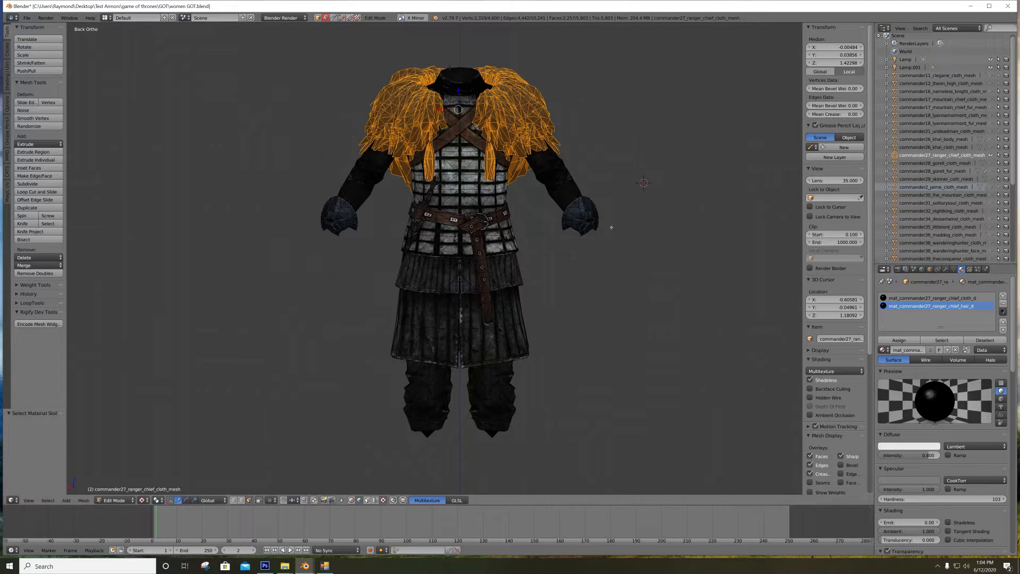
Deselect all faces and examine how the fur sits over the armor from the back and side
key(a)
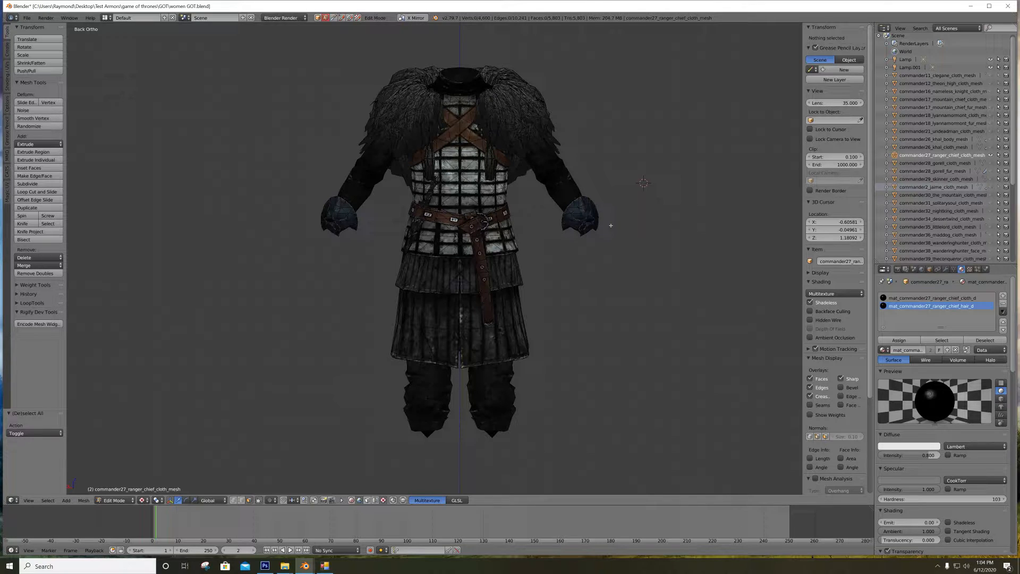
middle_drag(357, 33, 328, 238)
middle_drag(366, 124, 363, 149)
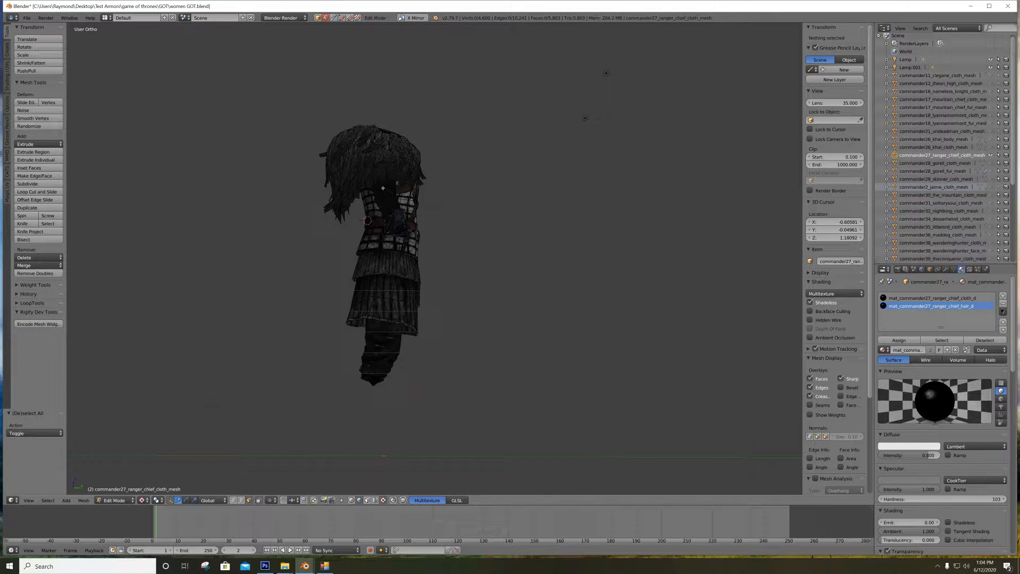
key(ctrl+KP_1)
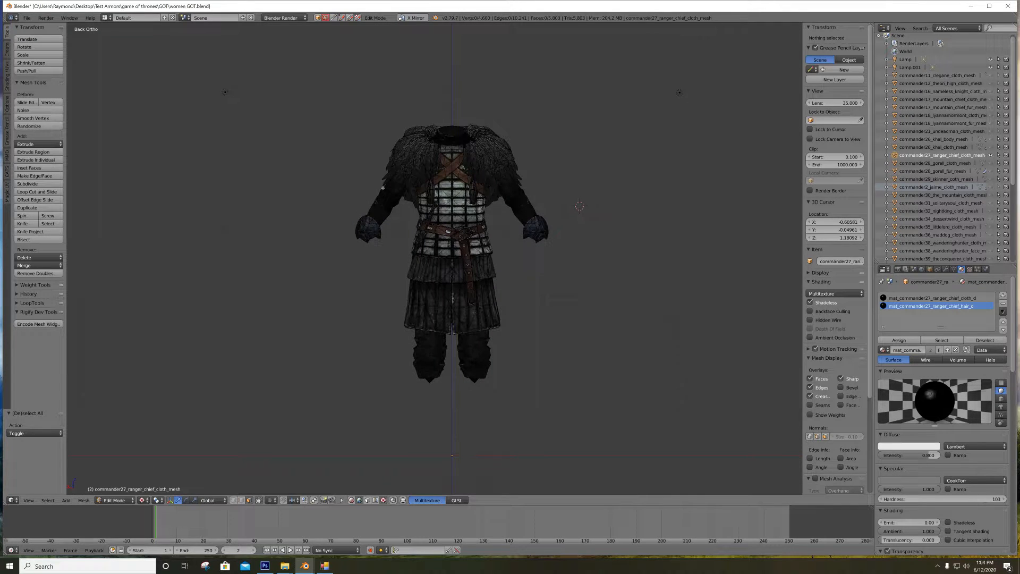
key(KP_3)
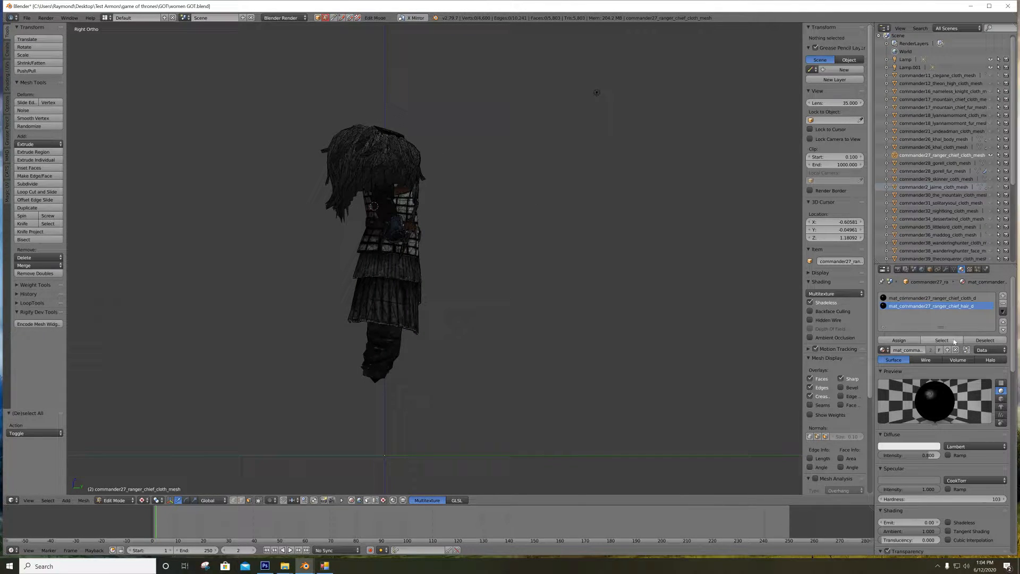
Select the fur faces using mat_commander27_ranger_chief_hair_d and show the armor in the right orthographic view
click(933, 298)
click(932, 306)
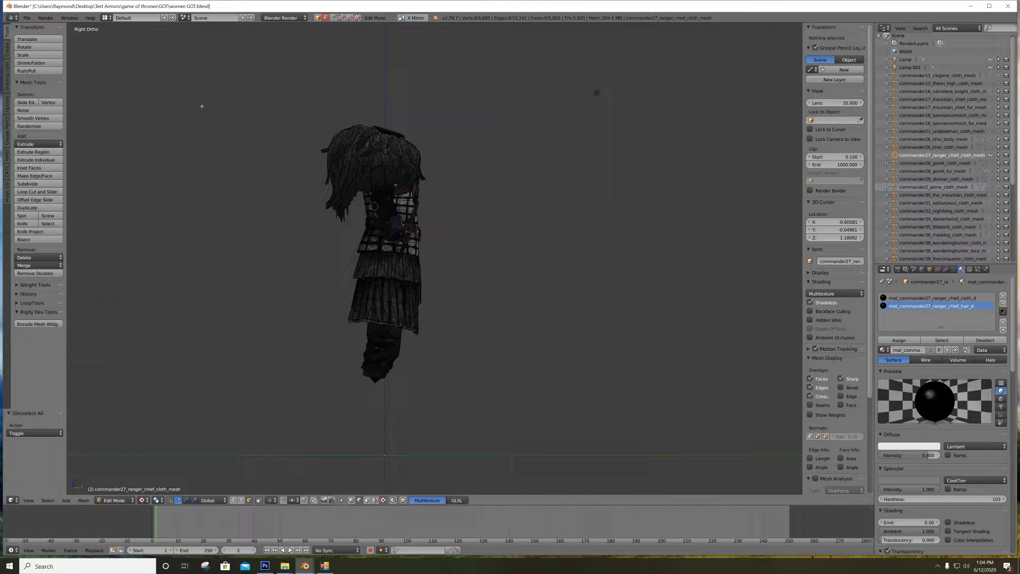
middle_drag(409, 170, 425, 185)
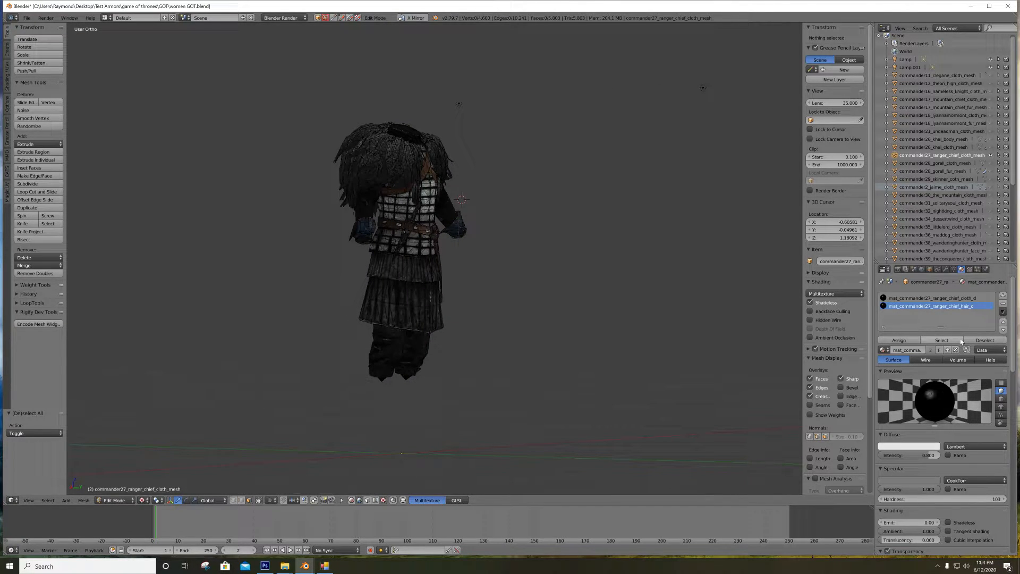
click(941, 340)
middle_drag(453, 231, 490, 195)
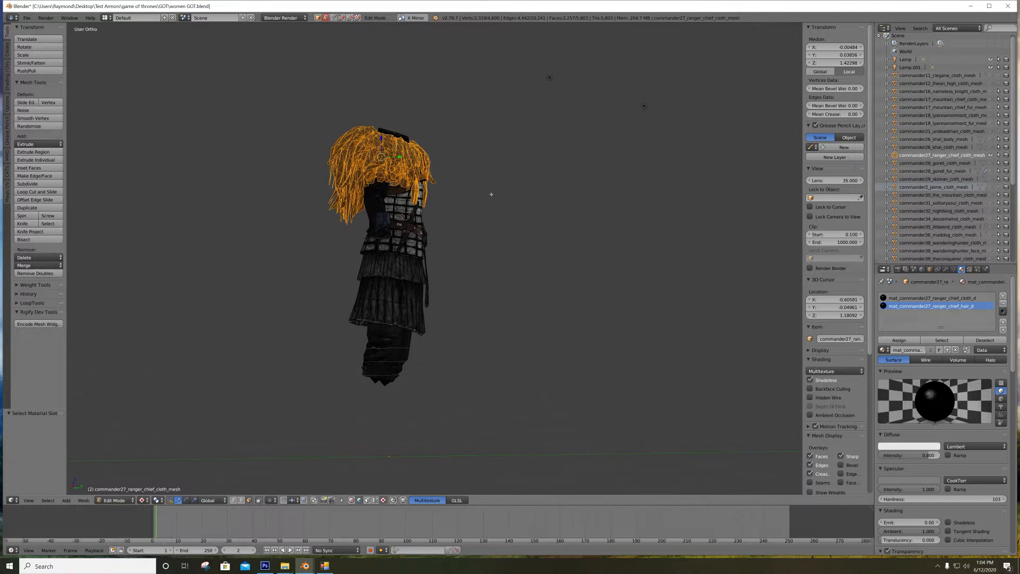
key(ctrl+KP_1)
key(KP_3)
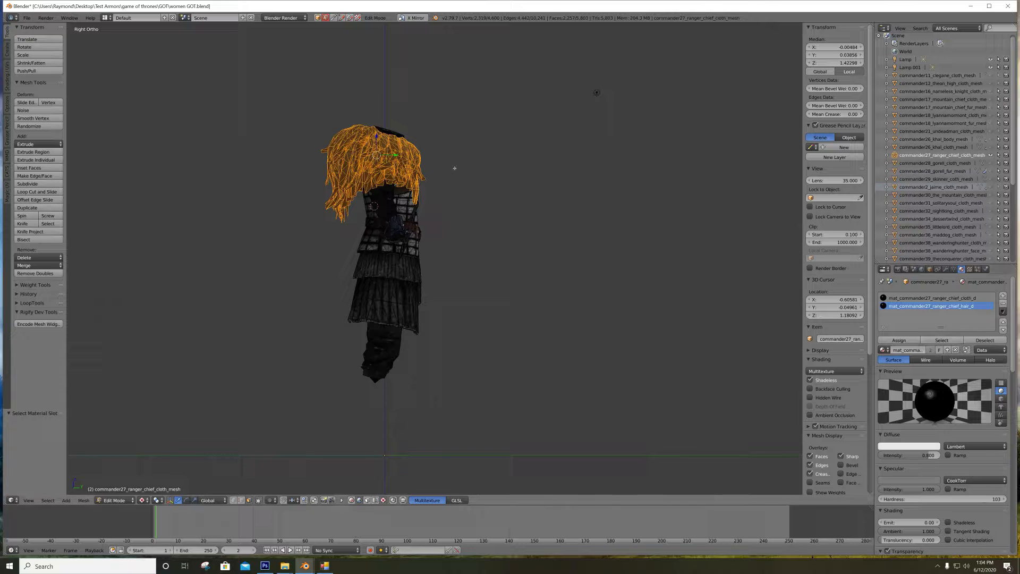
Scale the selected fur along the Y axis to about 0.812 and move it about 0.032 along Y toward the chest
scroll(597, 90, up, 3)
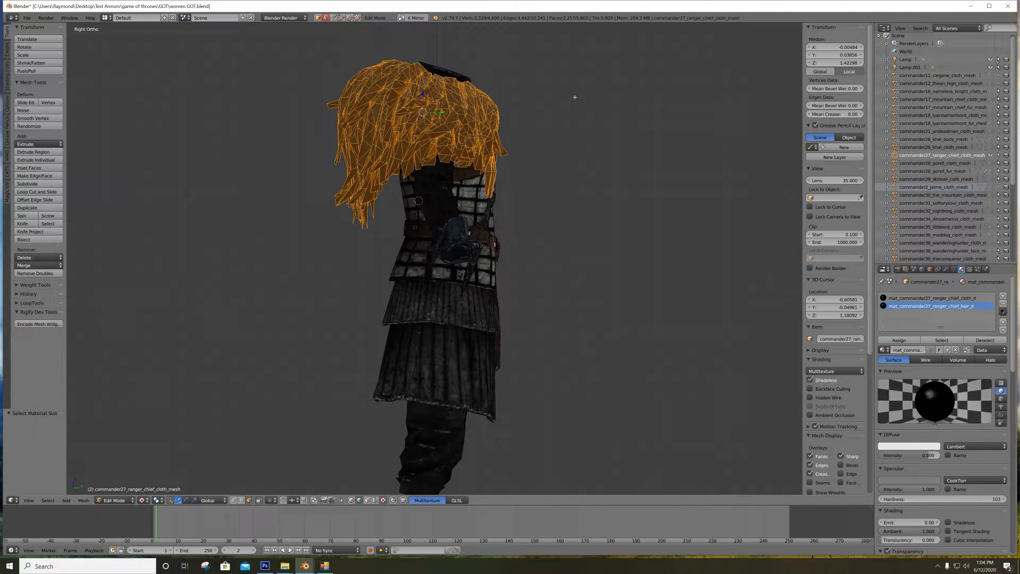
key(s)
key(y)
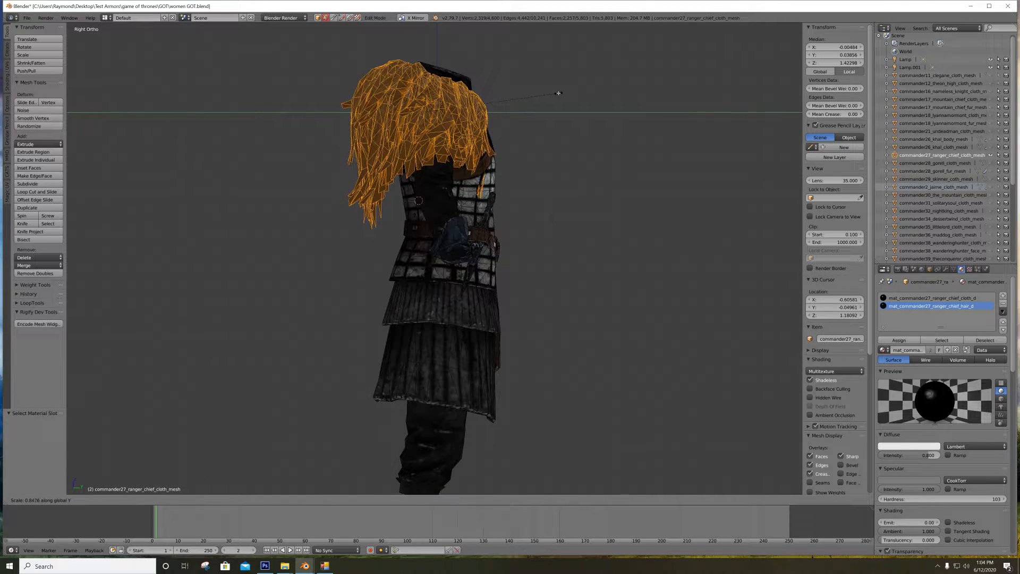
click(553, 94)
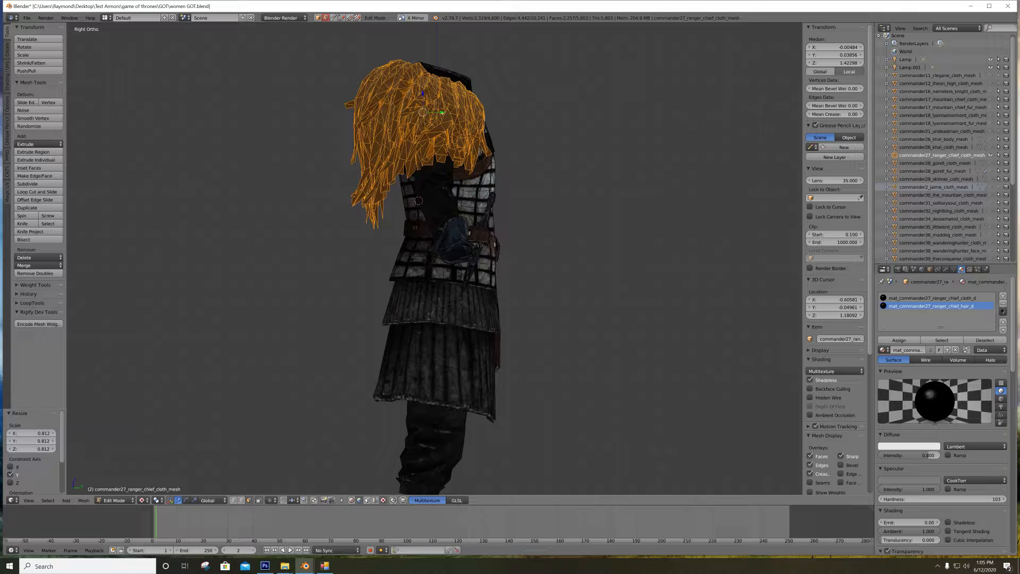
key(g)
key(y)
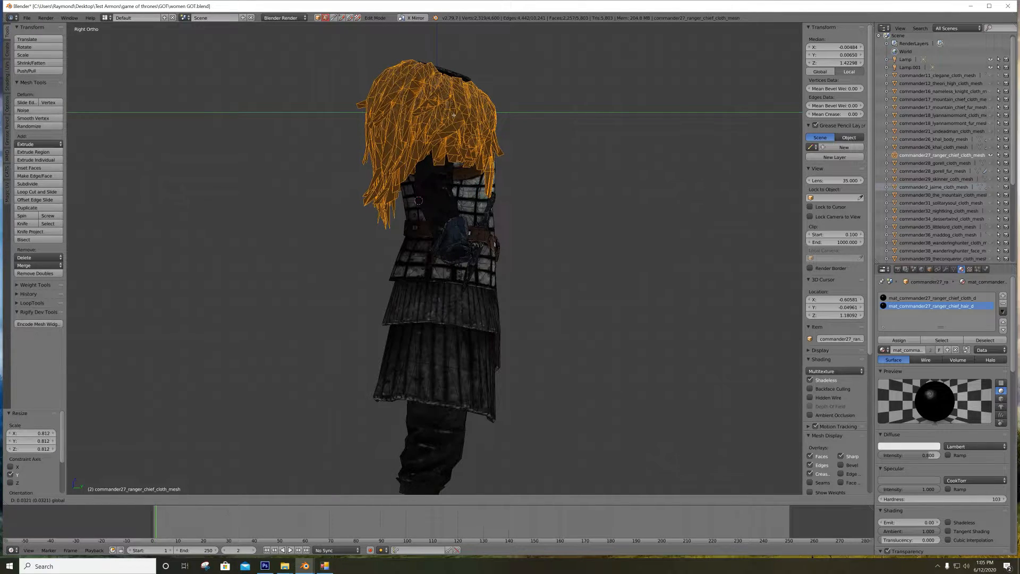
click(454, 115)
Deselect the fur and examine its fit around the shoulders and back of the armor from all sides
middle_drag(594, 150, 523, 116)
key(a)
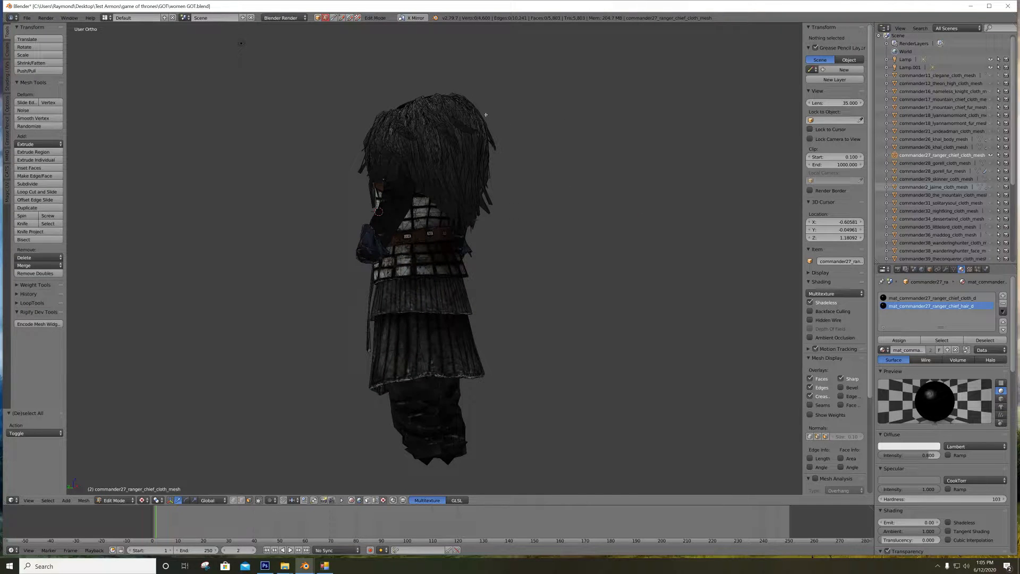
middle_drag(490, 104, 357, 103)
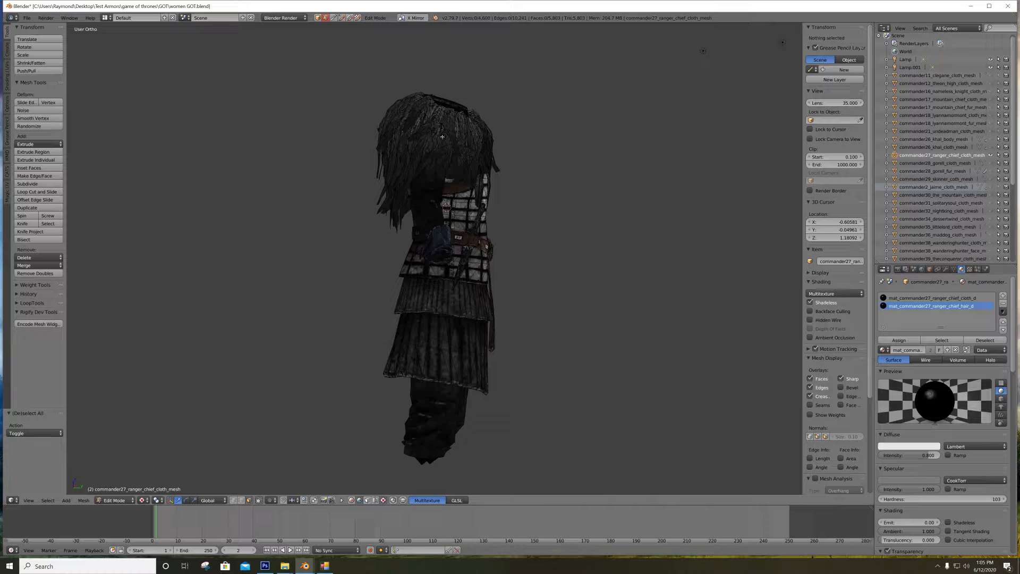
middle_drag(418, 129, 407, 131)
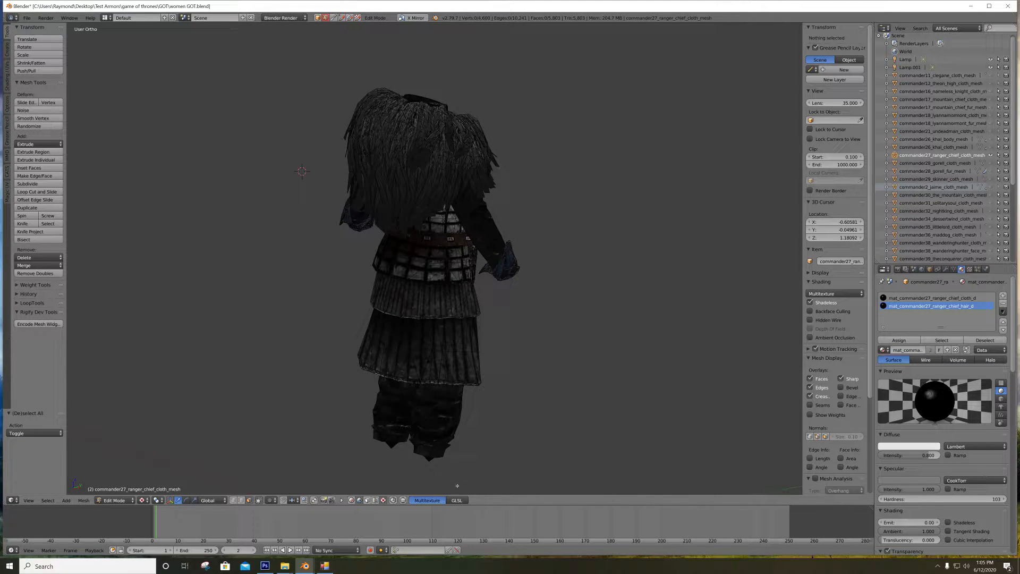
middle_drag(453, 250, 422, 134)
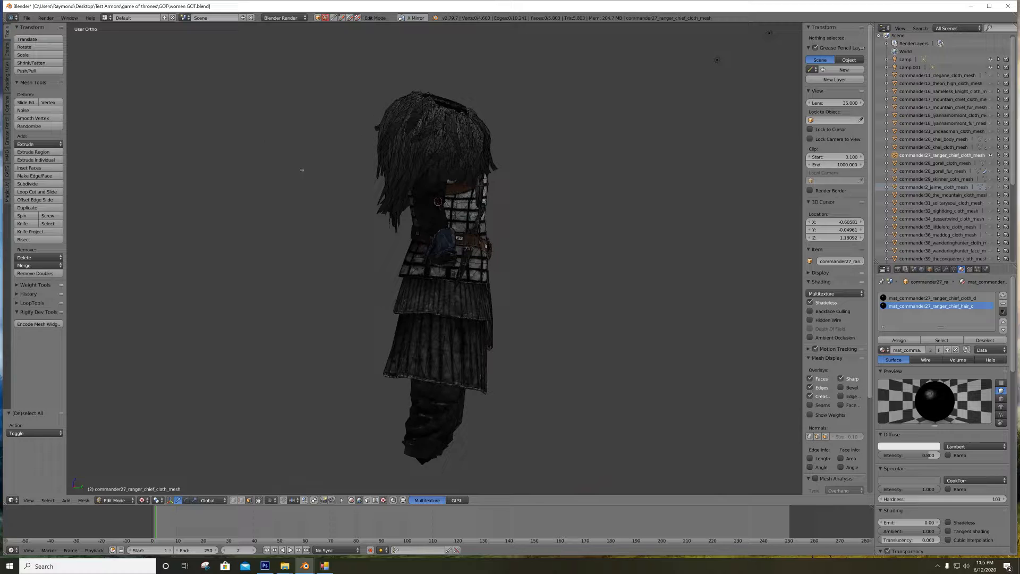
middle_drag(332, 222, 453, 197)
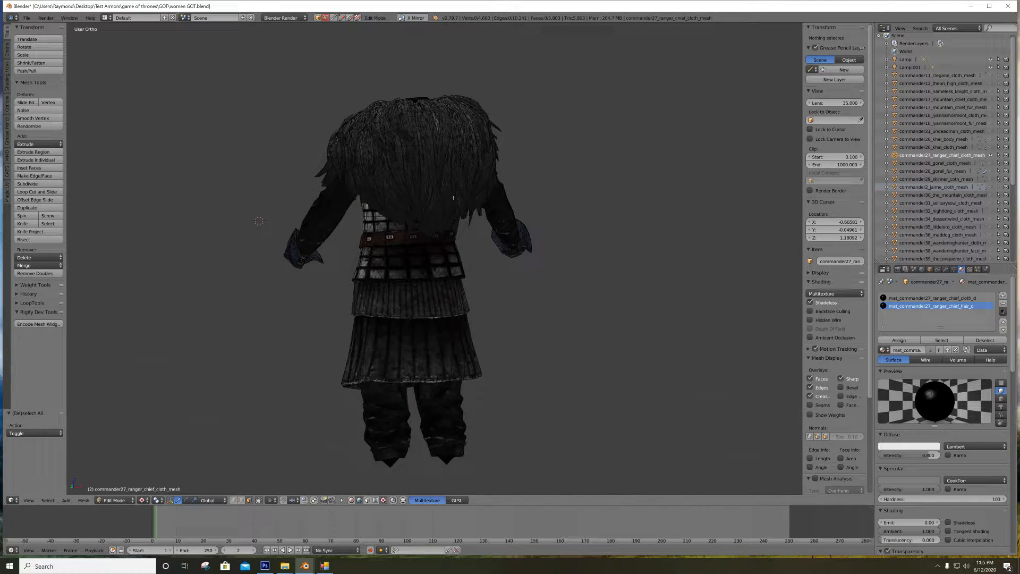
key(ctrl+KP_1)
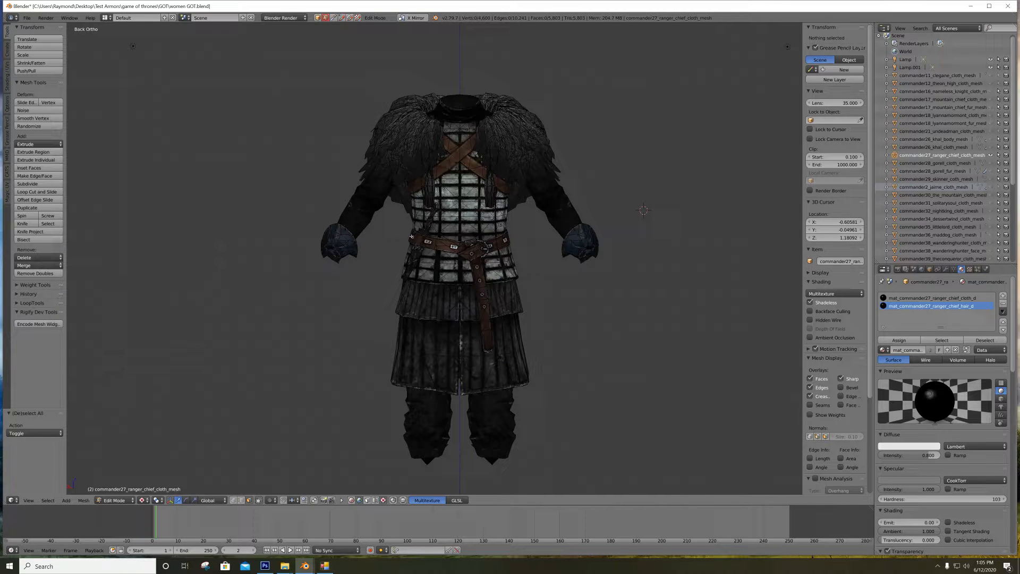
scroll(408, 238, up, 2)
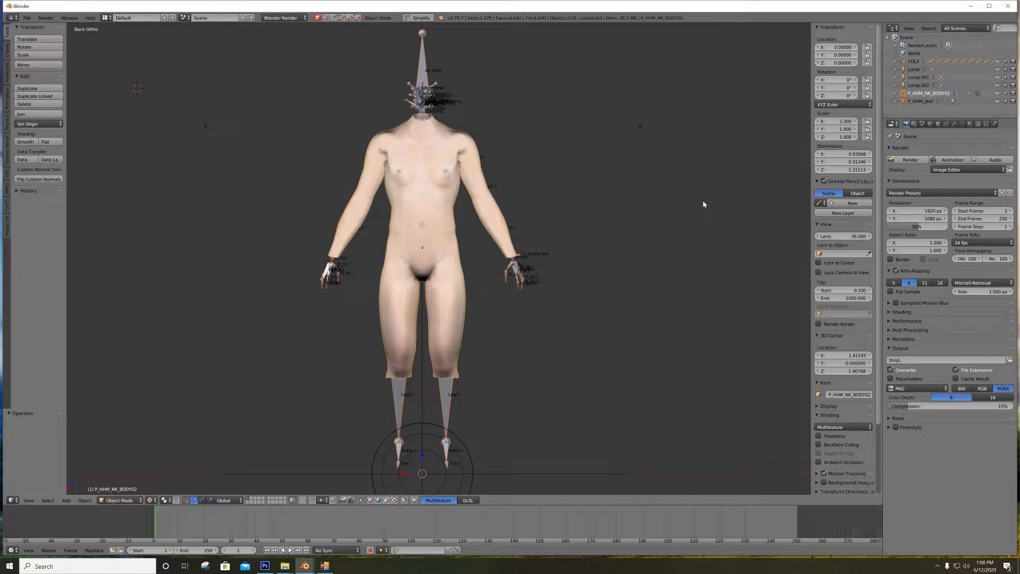
Check the armor scene and return to the Blender window containing the P_HHM_NK_BODY02 body and skeleton
right_click(476, 166)
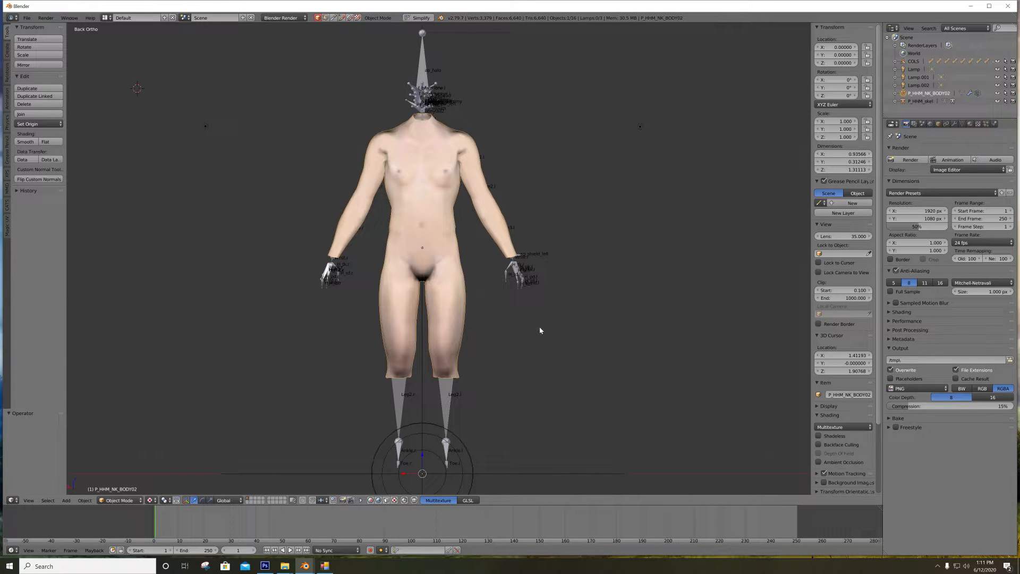
mouse_move(304, 565)
click(263, 523)
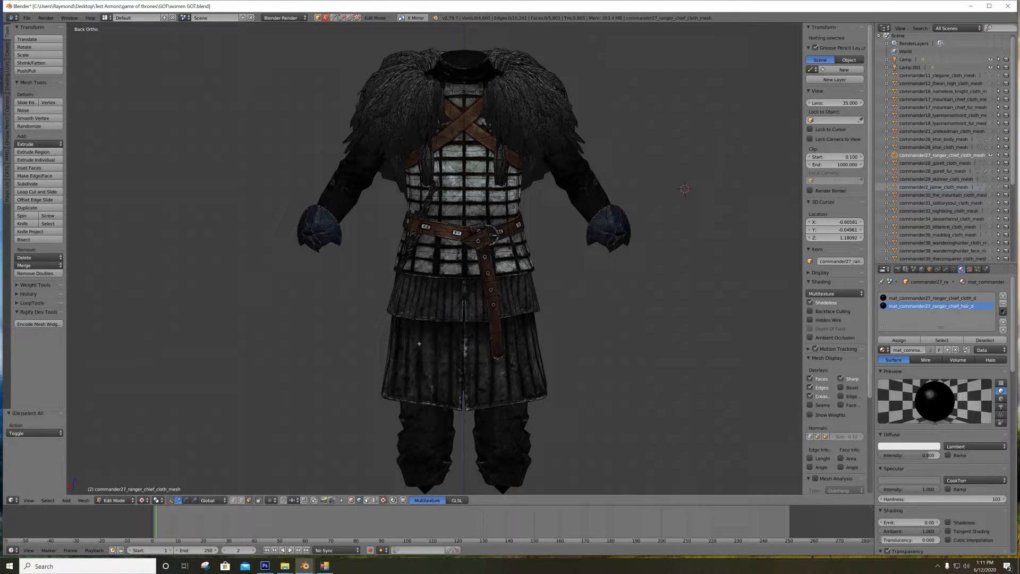
mouse_move(304, 566)
click(329, 534)
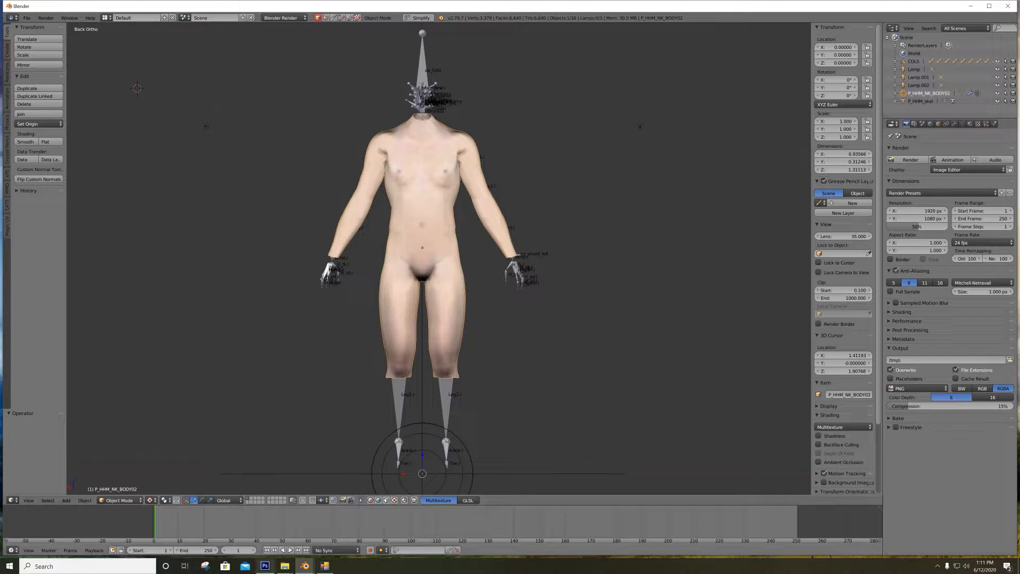
Bring up the commander27_ranger_chief_high texture folder in File Explorer and return to the body scene in Blender
mouse_move(284, 566)
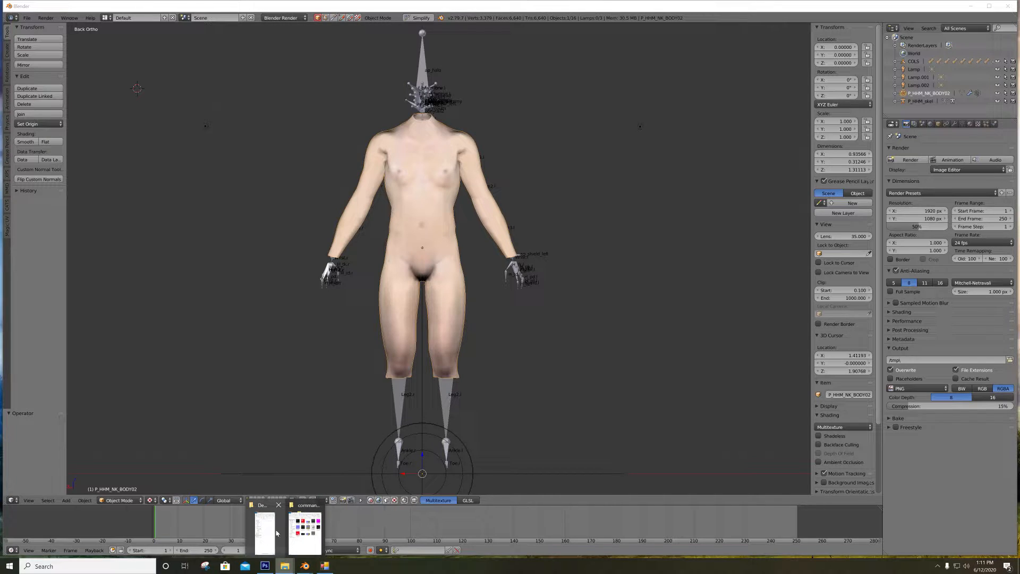
mouse_move(277, 533)
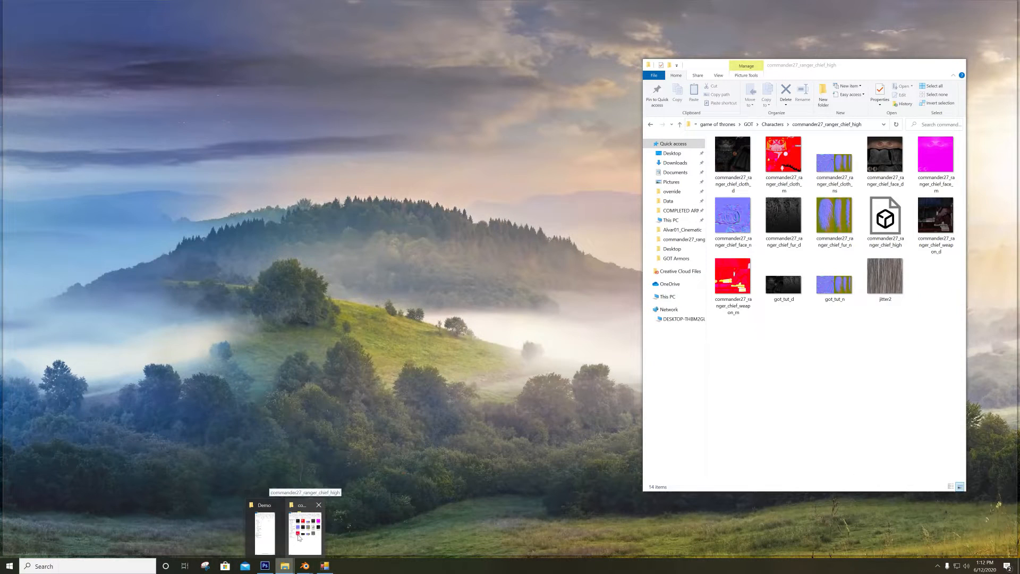
click(298, 536)
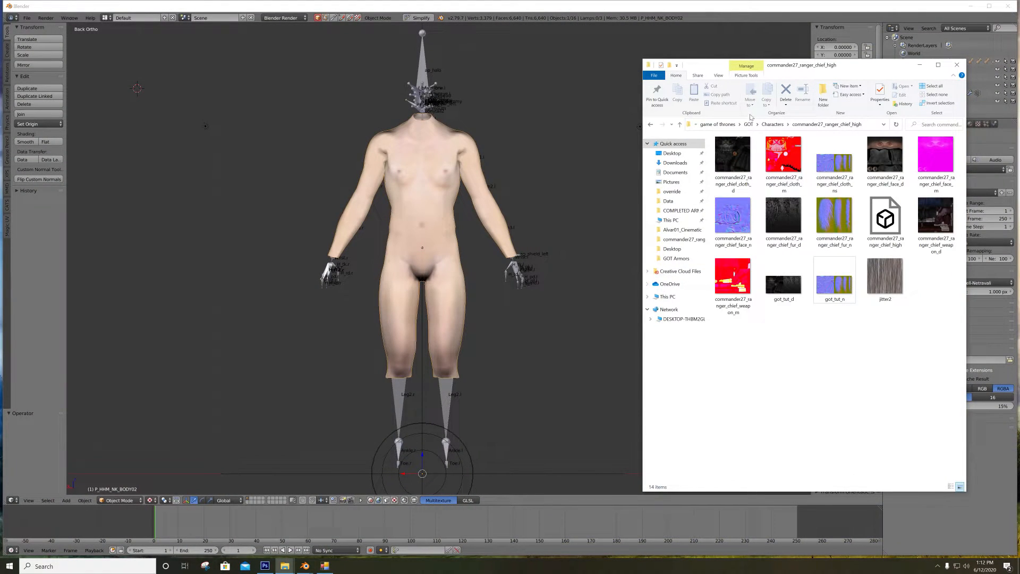
click(551, 11)
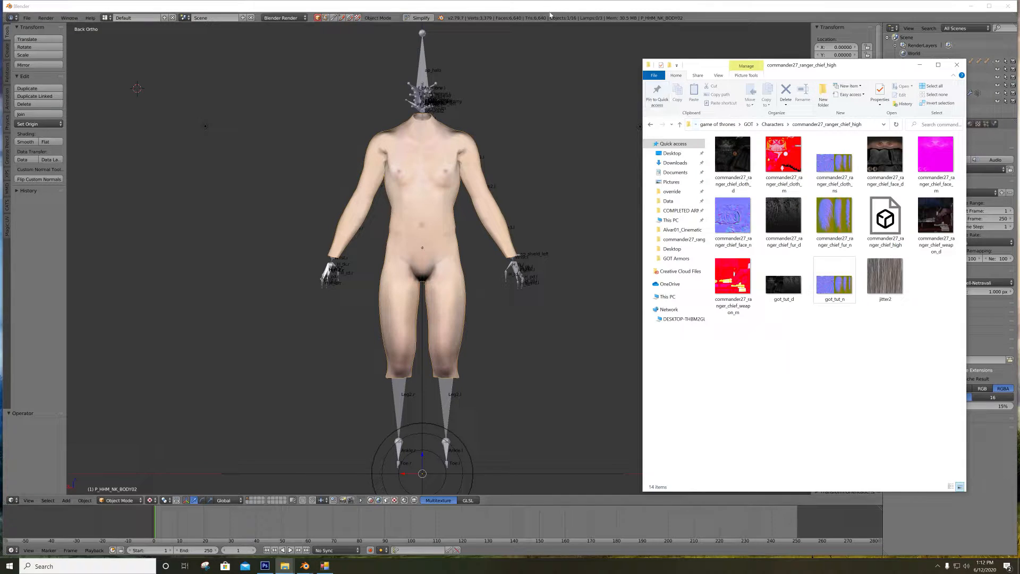
click(239, 69)
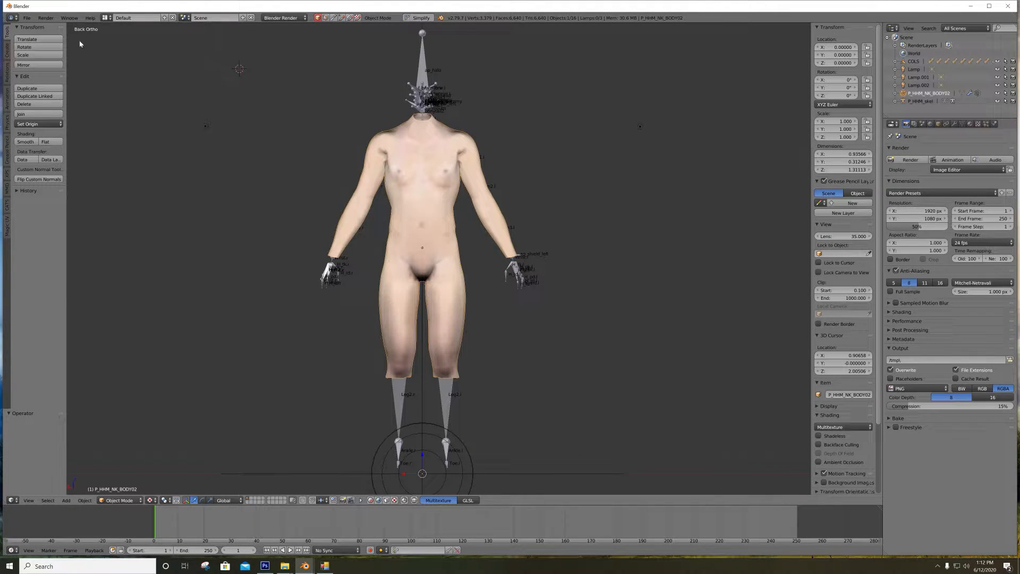
Start appending data into the body scene and browse to the GOT folder
click(27, 18)
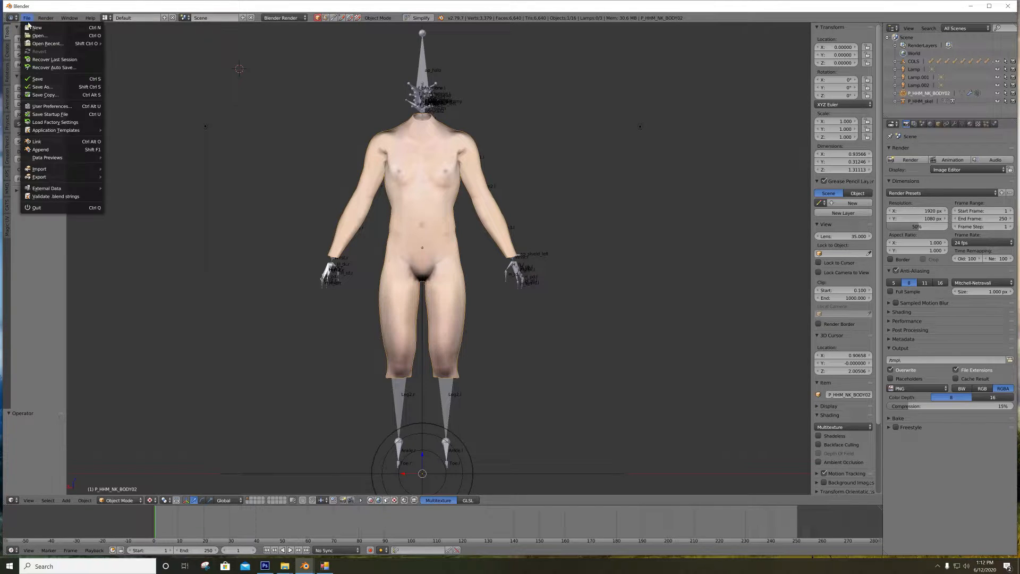
mouse_move(57, 180)
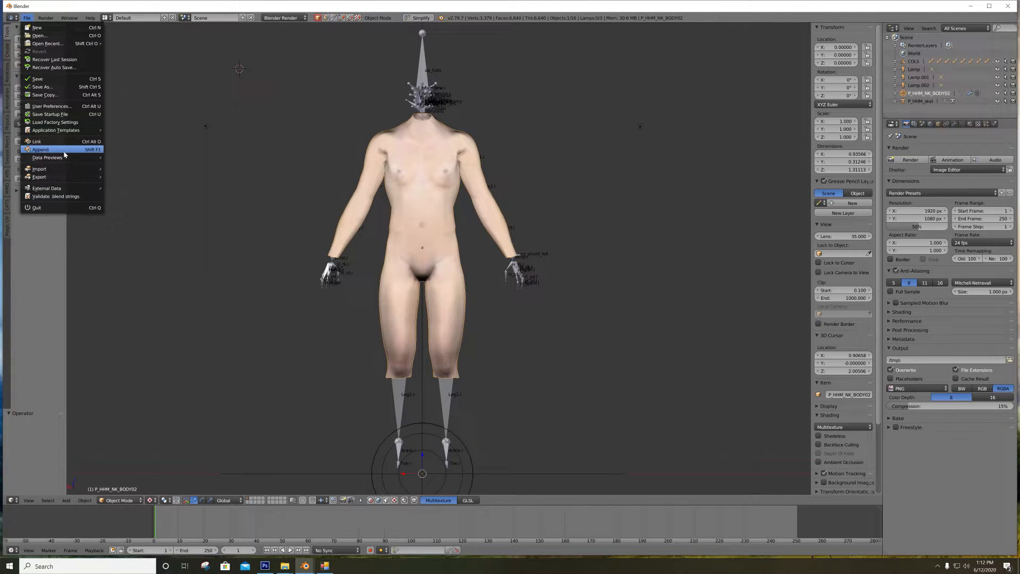
click(91, 151)
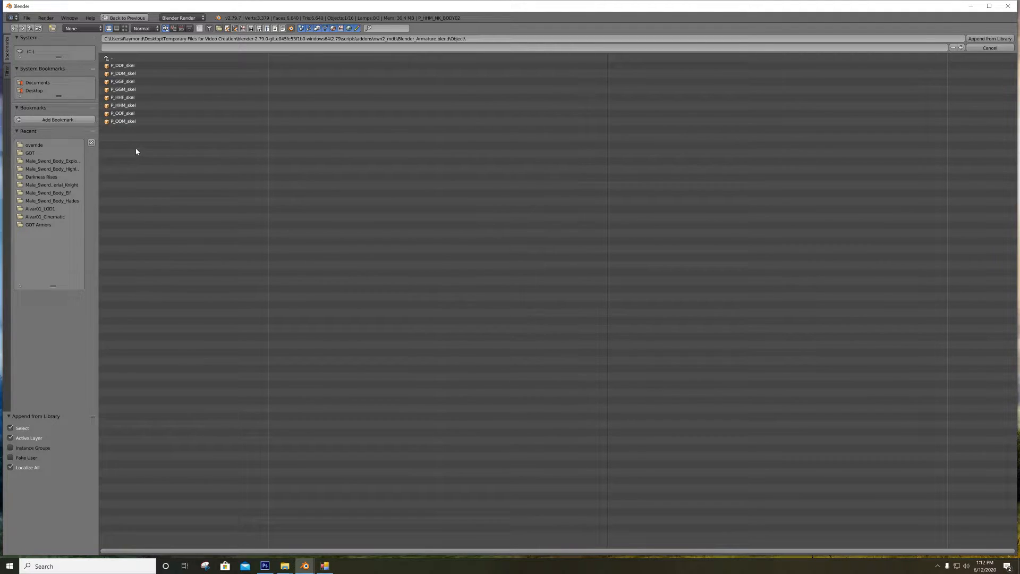
click(32, 154)
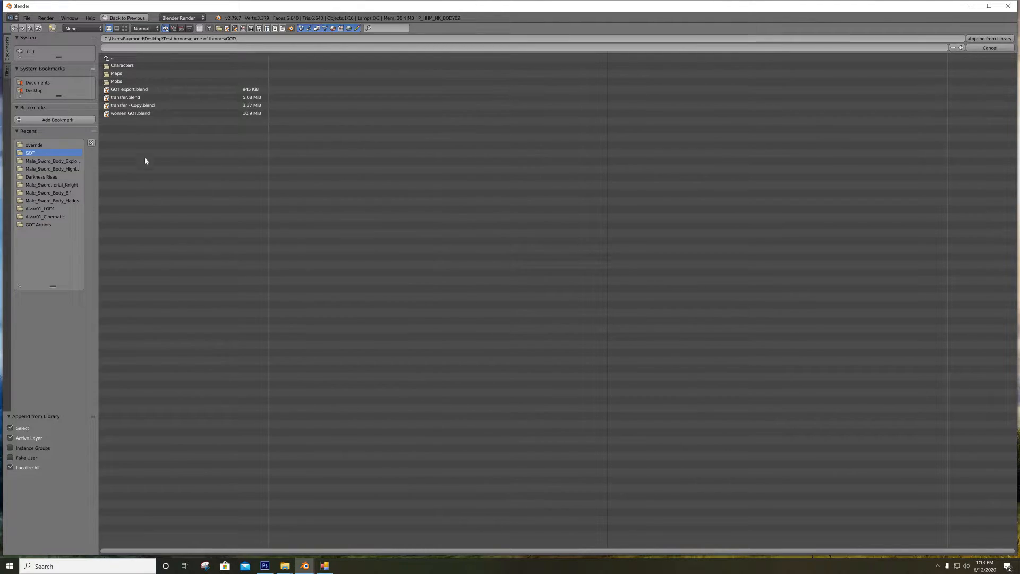
Check the armor scene, and open women GOT.blend from the GOT folder in the body scene's append browser
click(305, 566)
click(260, 529)
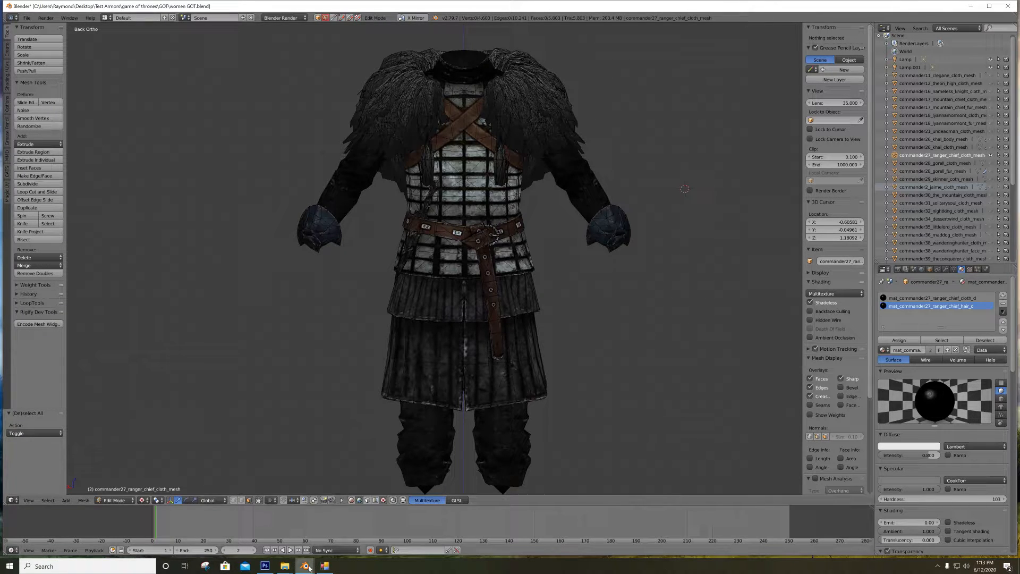
mouse_move(313, 569)
click(340, 528)
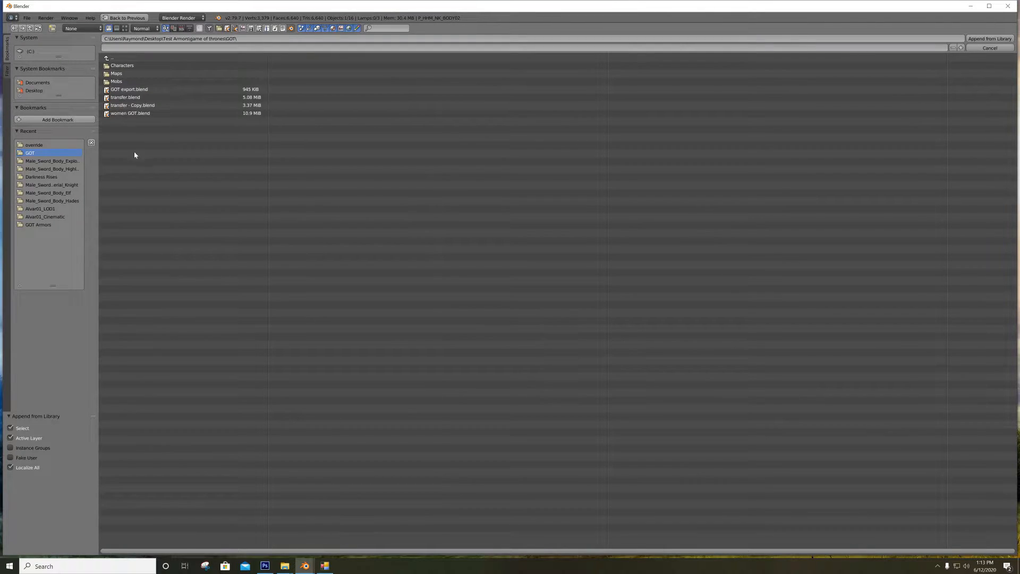
click(33, 152)
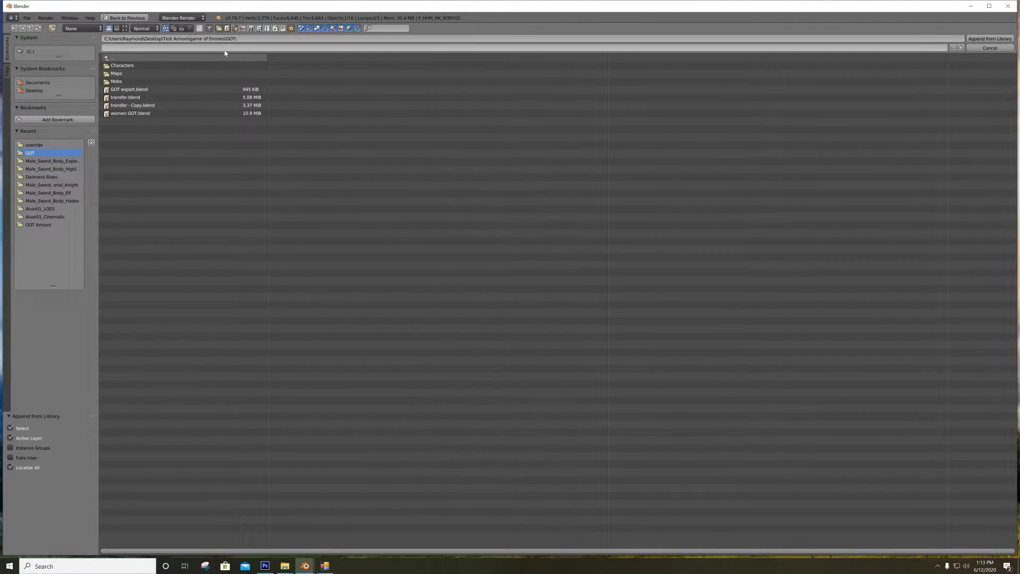
click(126, 113)
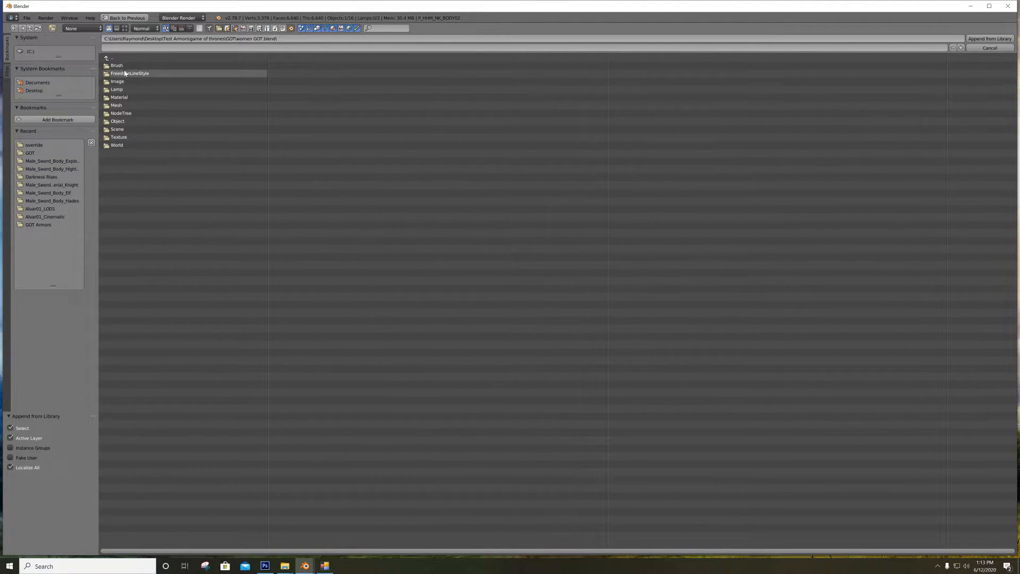
Switch to the Blender window with the armor and save its scene over the existing women GOT.blend
click(304, 565)
click(278, 542)
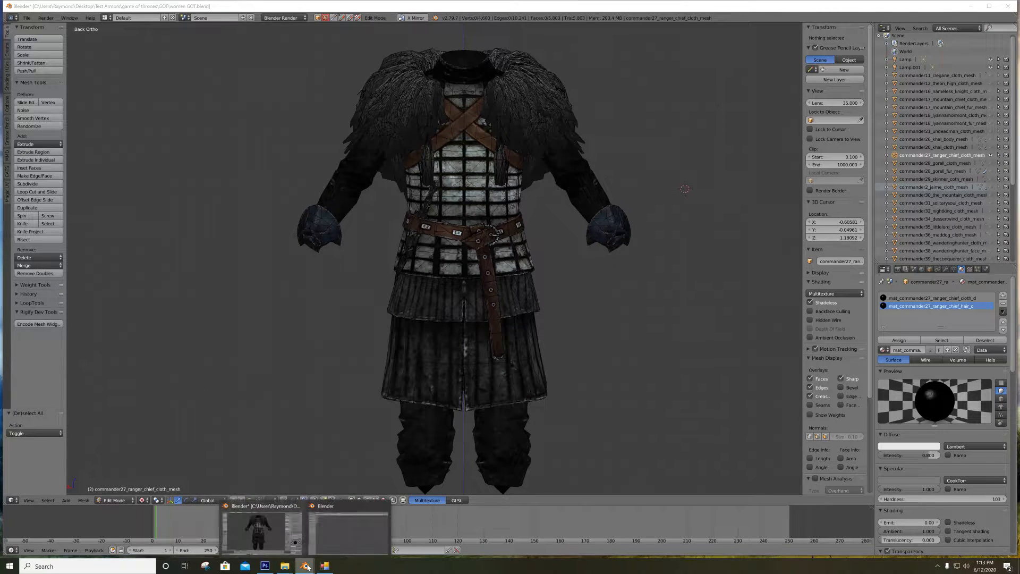
click(316, 338)
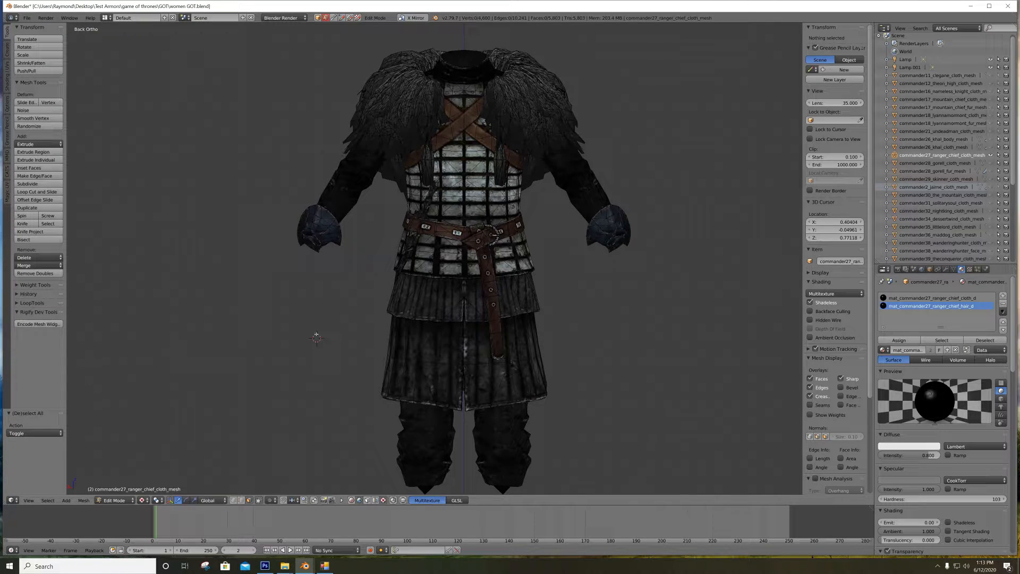
key(ctrl+s)
click(316, 334)
Cancel the pending append in the body scene and restart it from the Object list of women GOT.blend
click(304, 566)
click(348, 529)
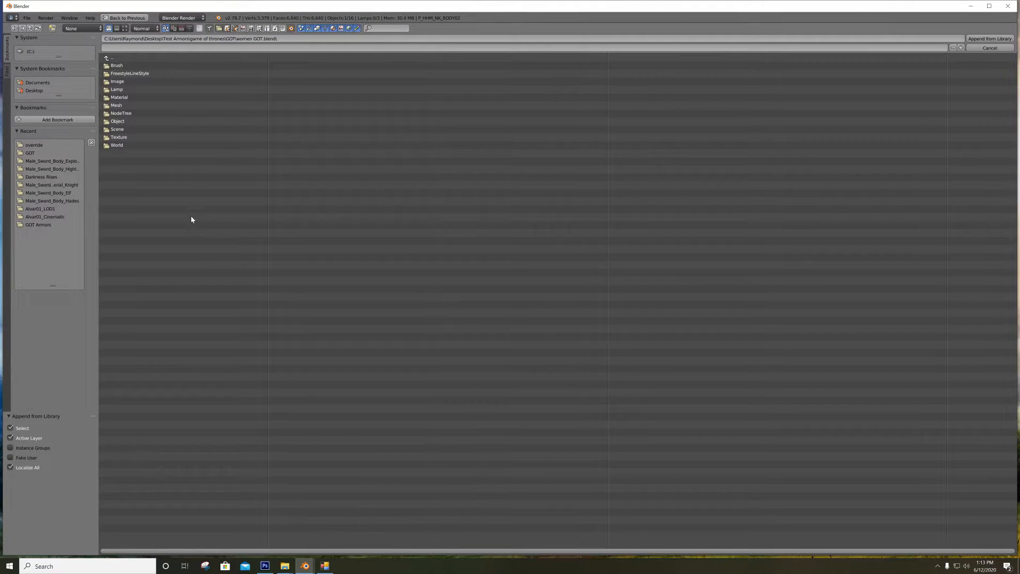
key(Escape)
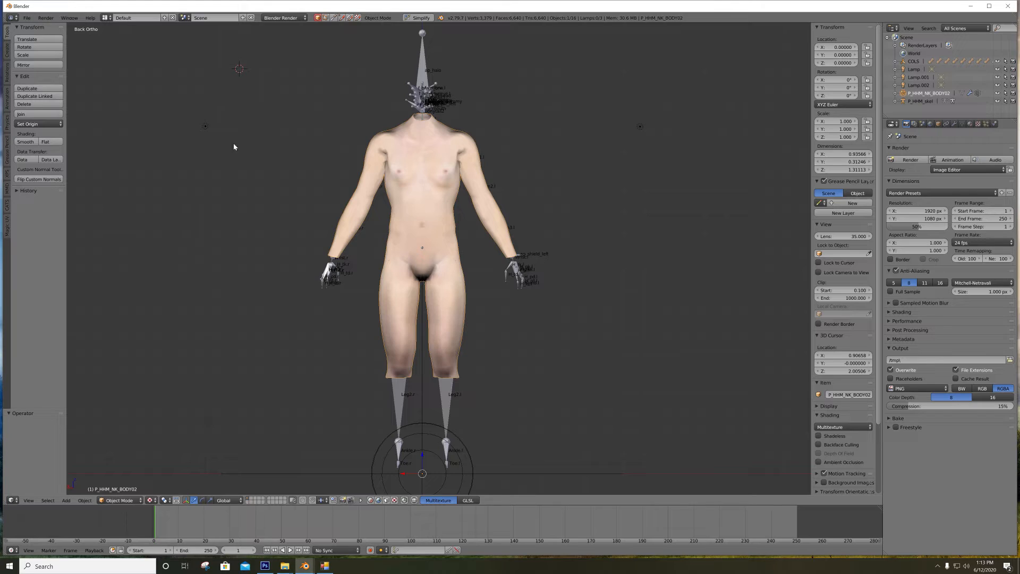
click(27, 18)
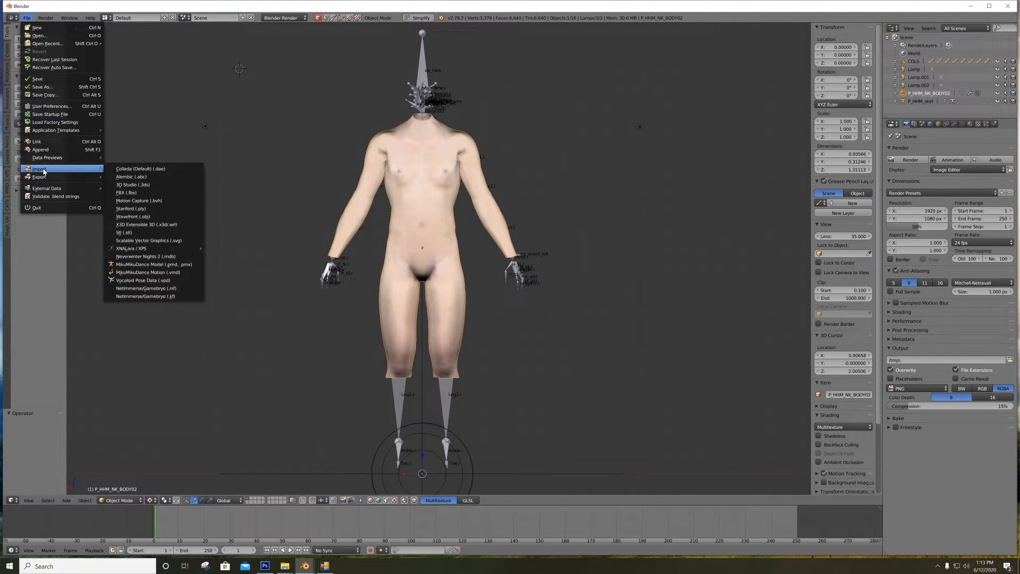
click(51, 150)
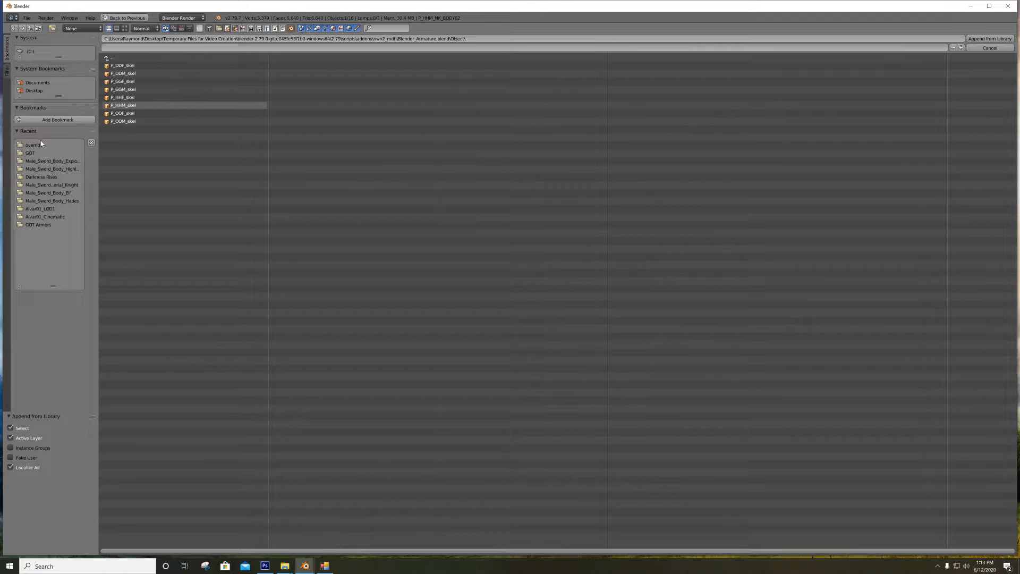
click(32, 154)
double_click(147, 114)
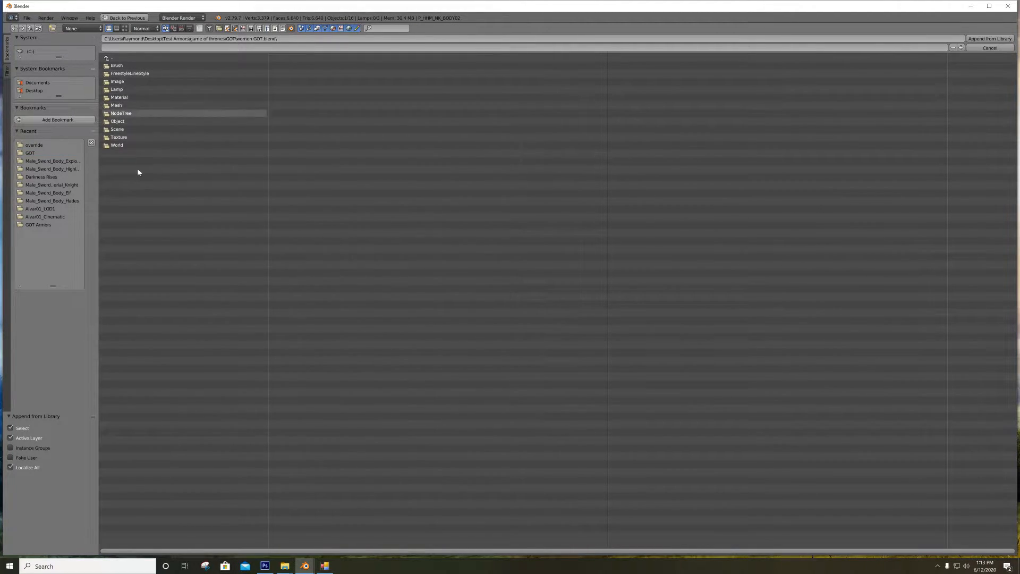
double_click(131, 122)
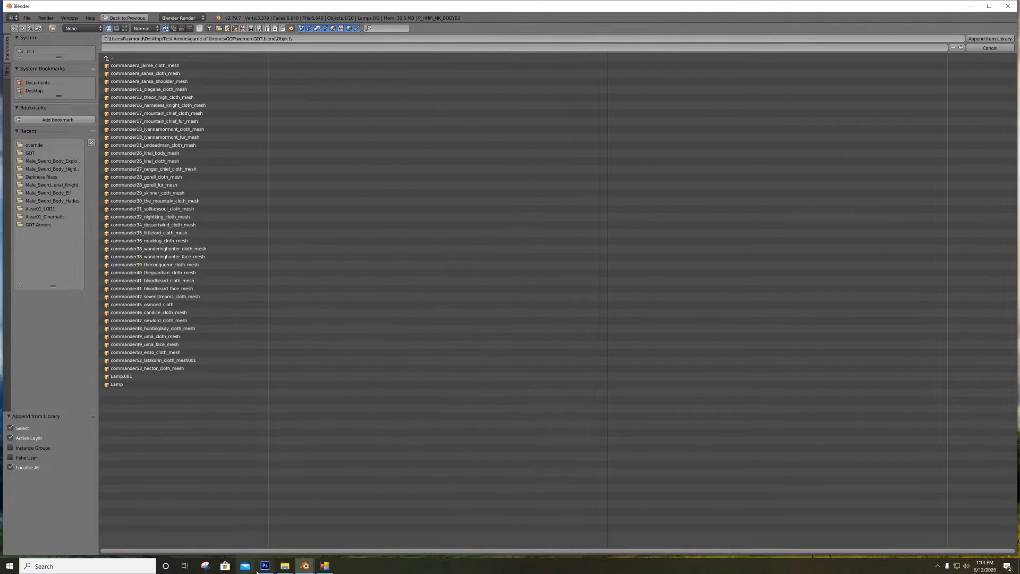
Append the commander27_ranger_chief_cloth_mesh object from women GOT.blend into the body scene
click(351, 531)
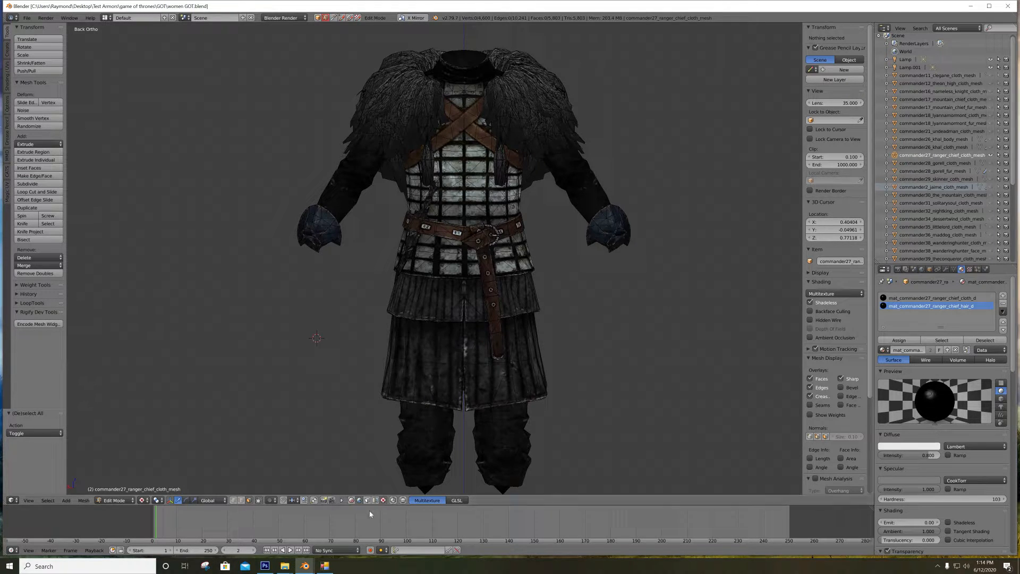
click(305, 565)
click(336, 526)
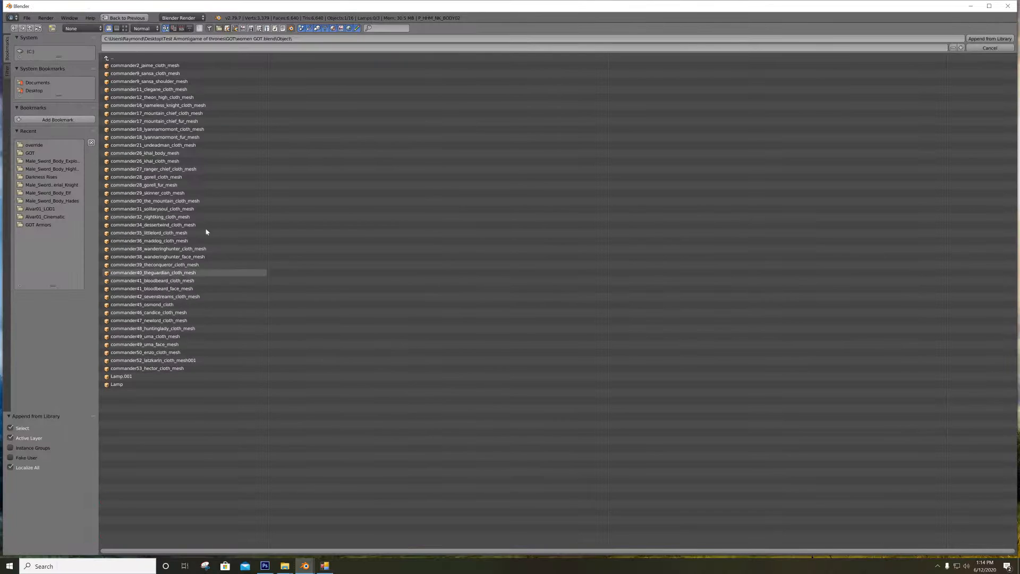
click(148, 170)
double_click(160, 170)
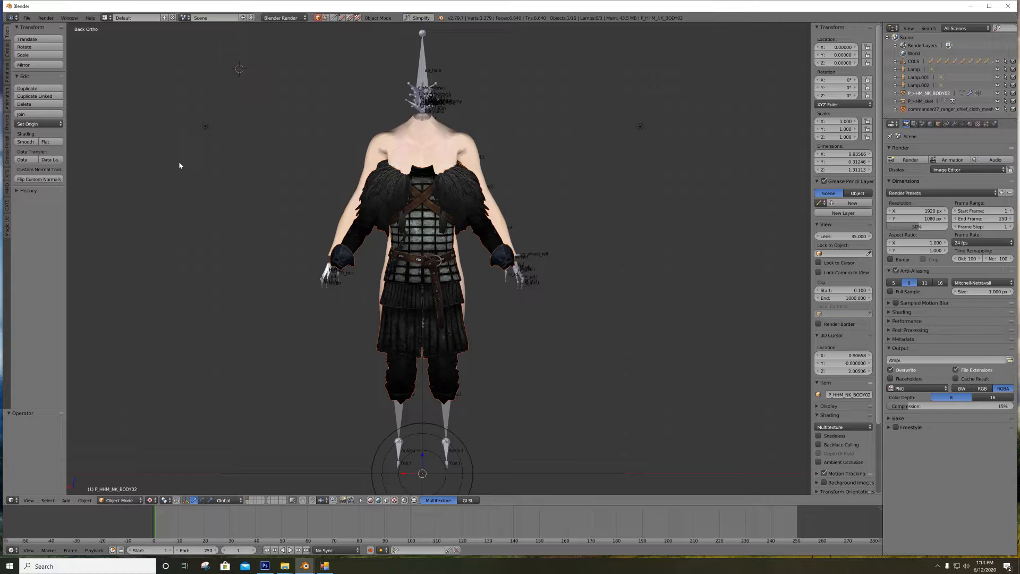
Inspect the appended armor against the body and make the armor mesh the only selected object
scroll(460, 219, up, 4)
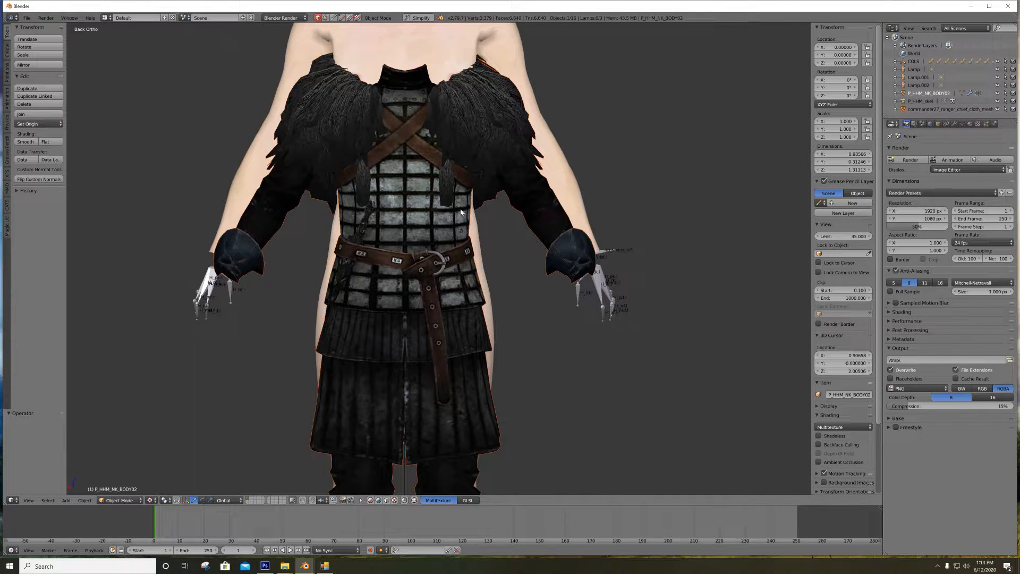
scroll(462, 211, down, 3)
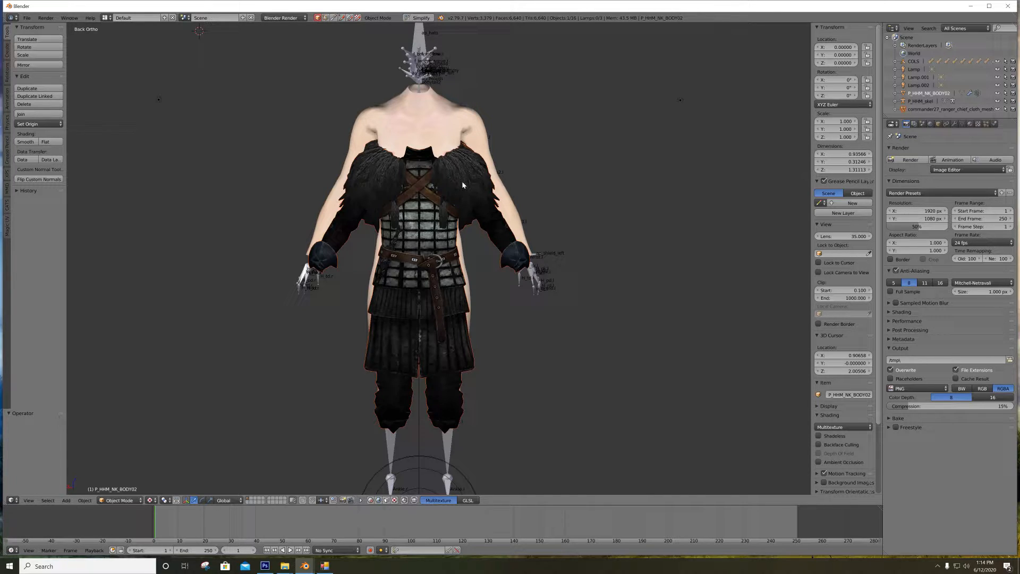
right_click(463, 117)
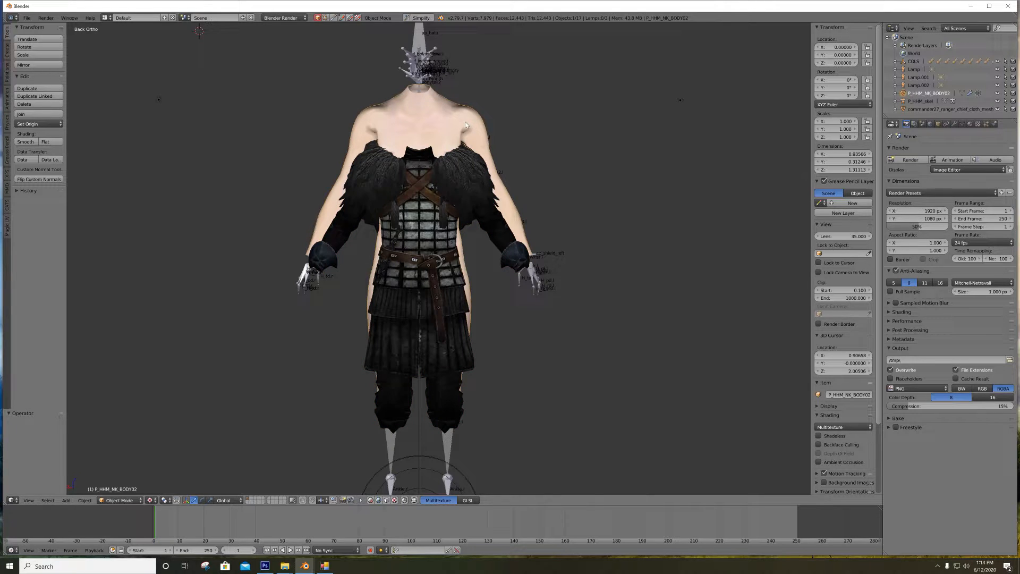
right_click(471, 190)
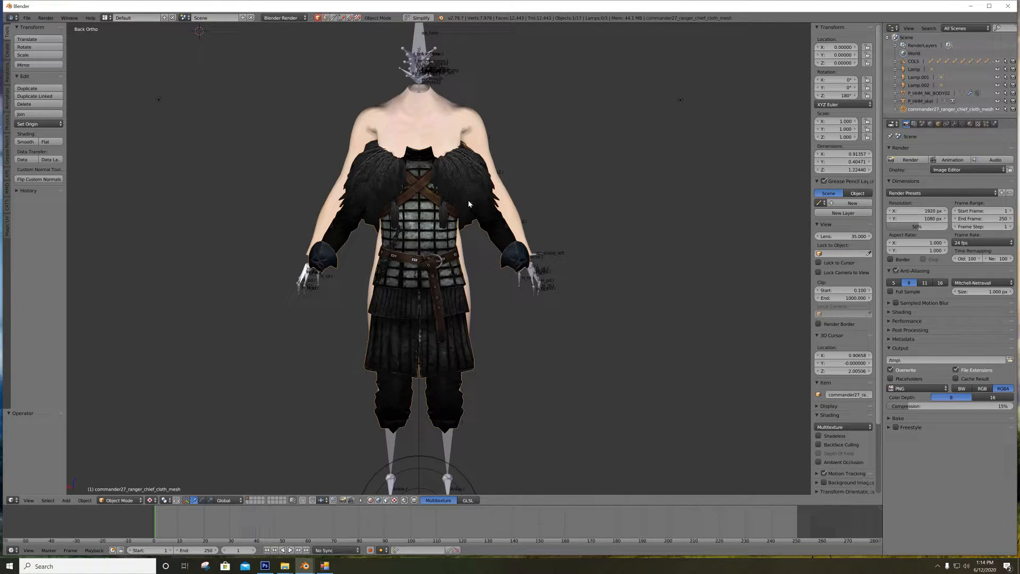
key(s)
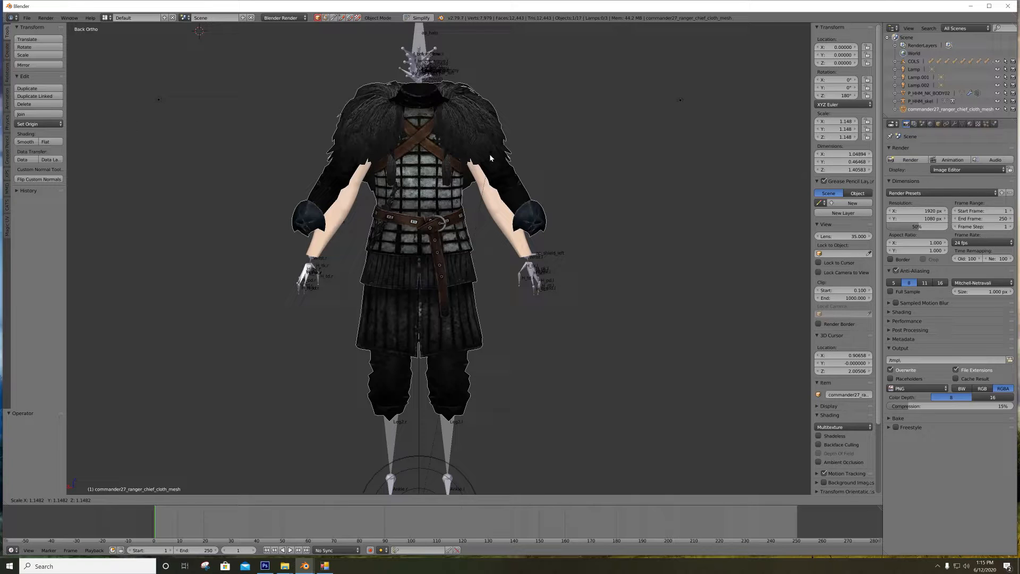
key(Escape)
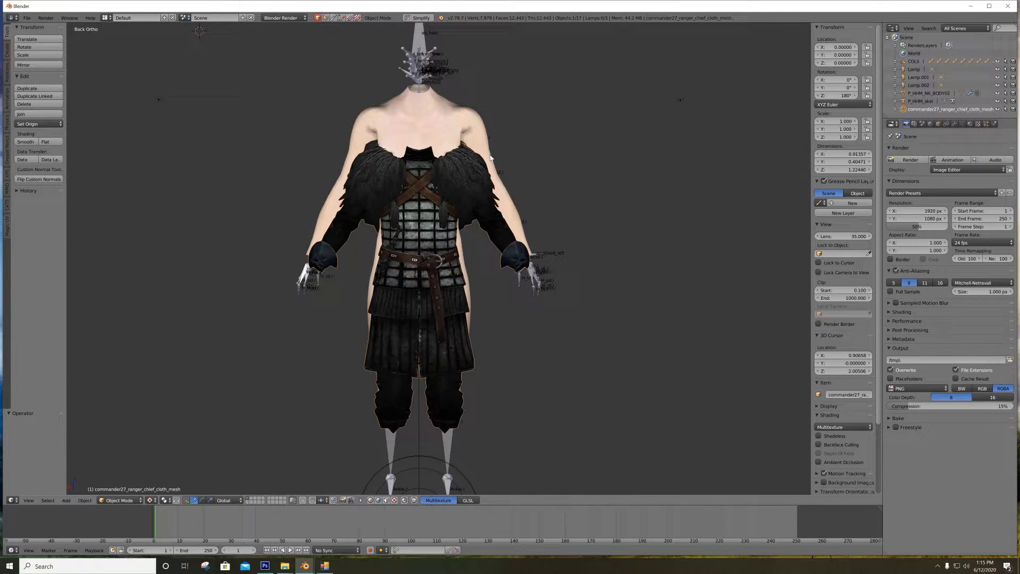
key(z)
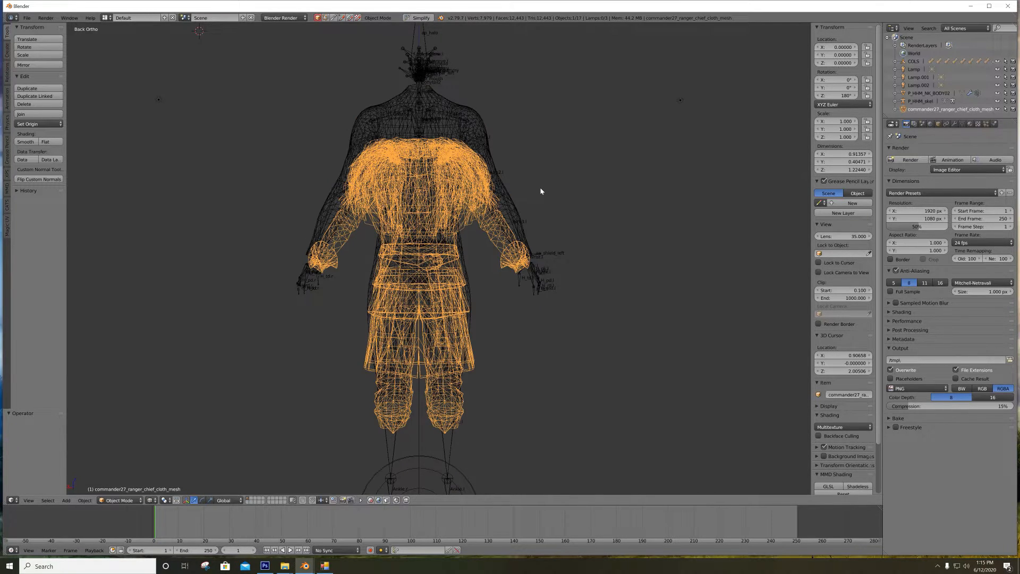
key(s)
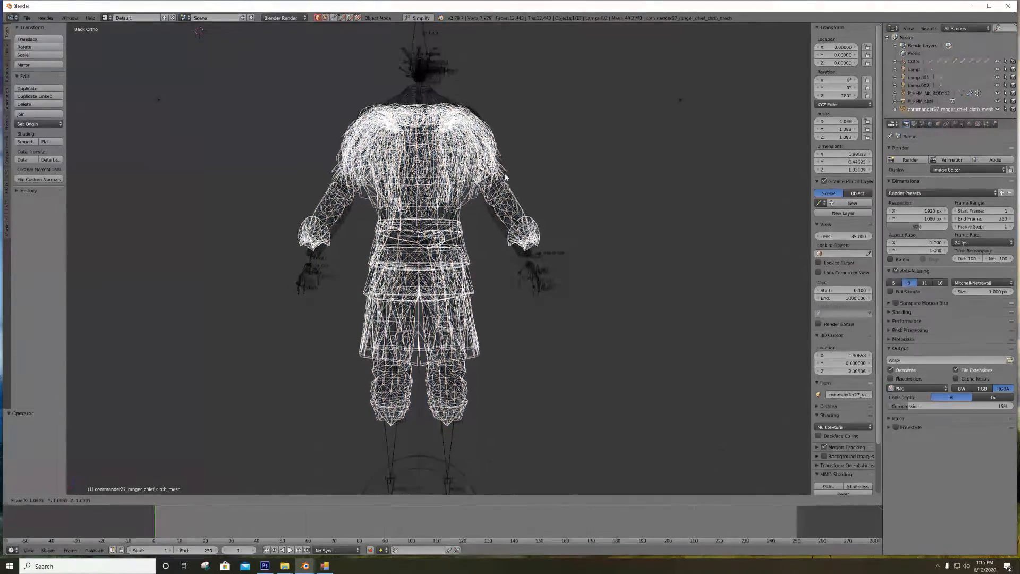
key(Escape)
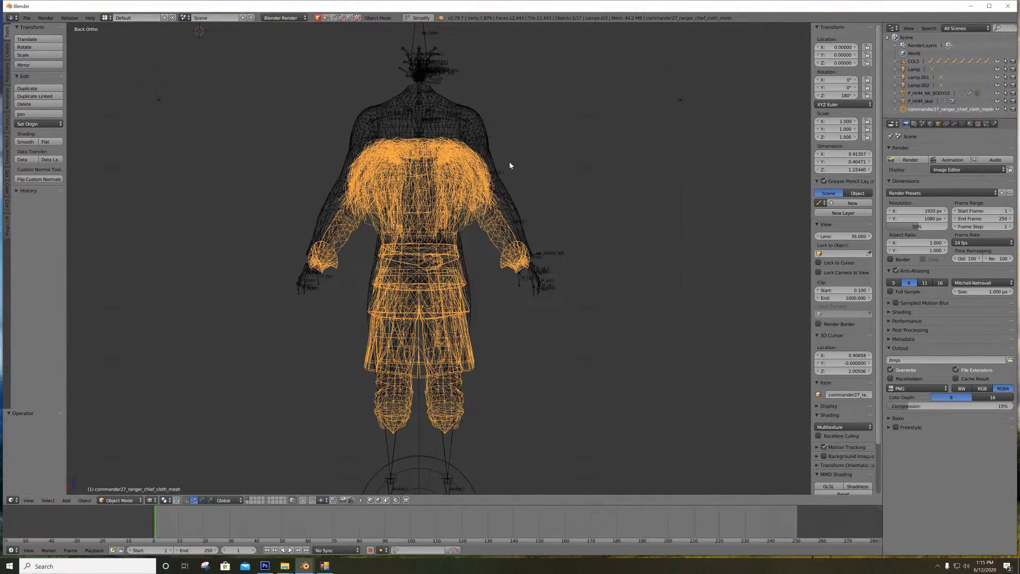
key(z)
key(z)
key(z)
click(150, 500)
click(165, 462)
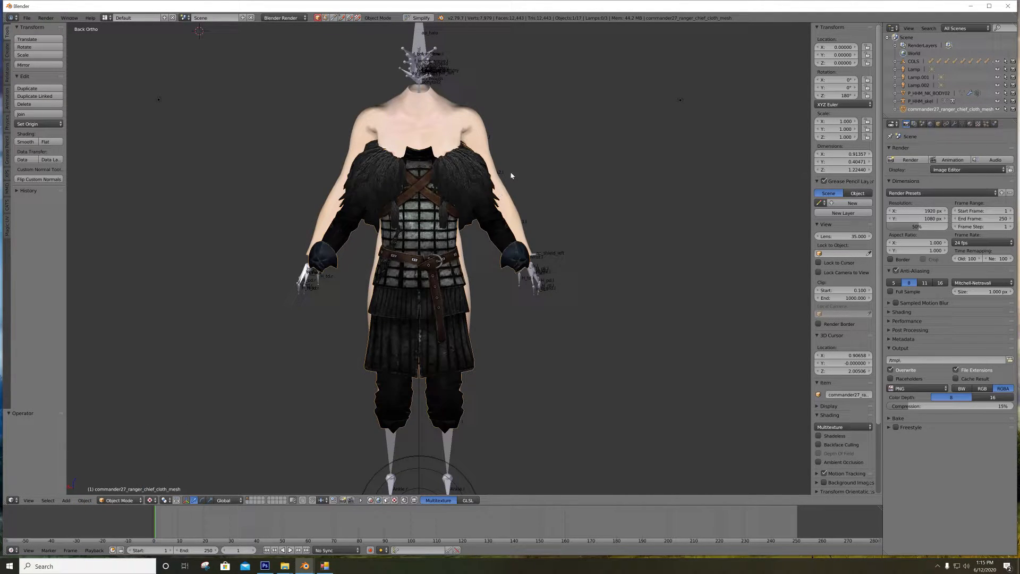
Scale the armor up uniformly by about 1.144 and move it about -0.103 along Y onto the body
key(s)
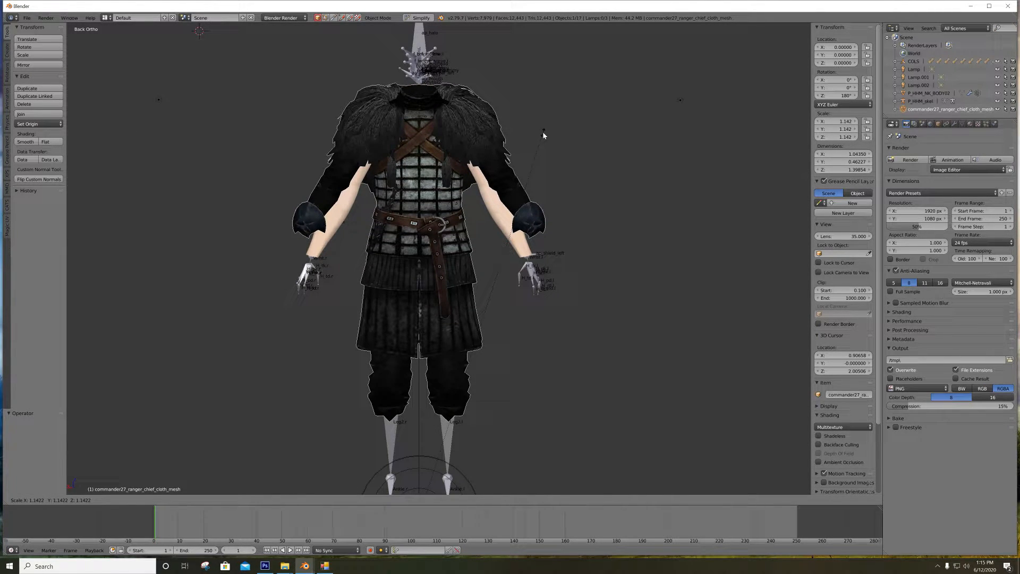
click(543, 134)
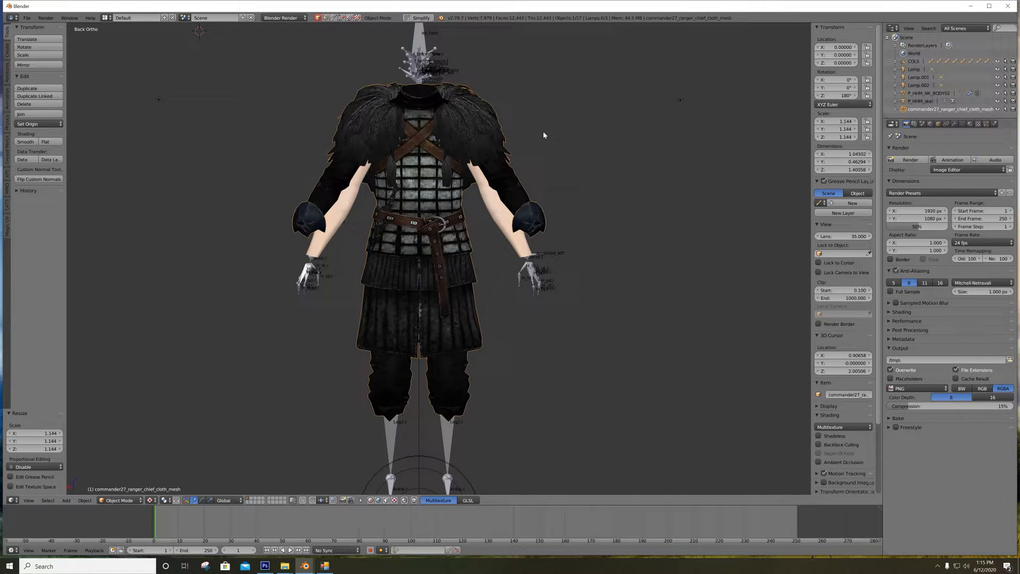
key(KP_3)
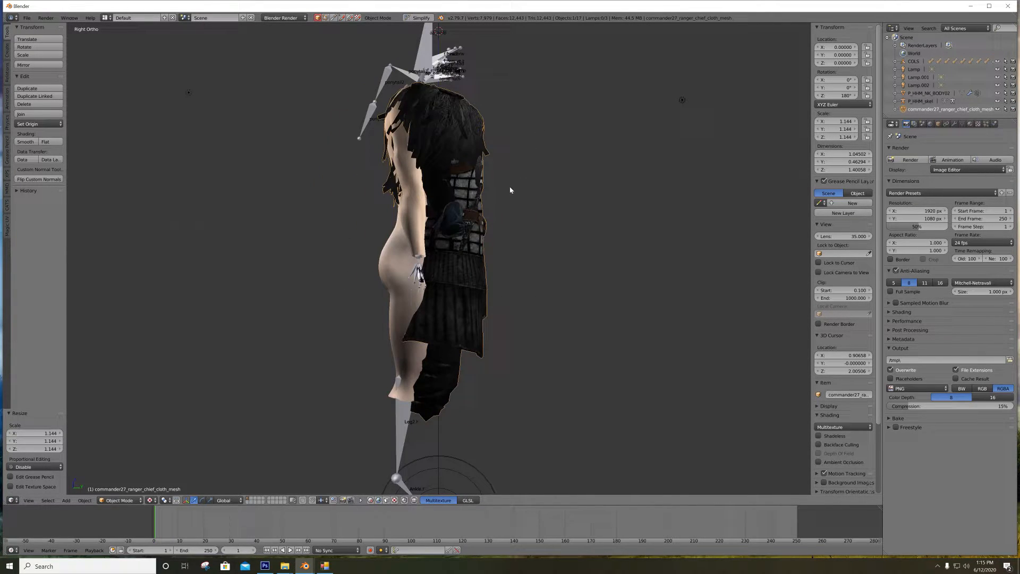
key(g)
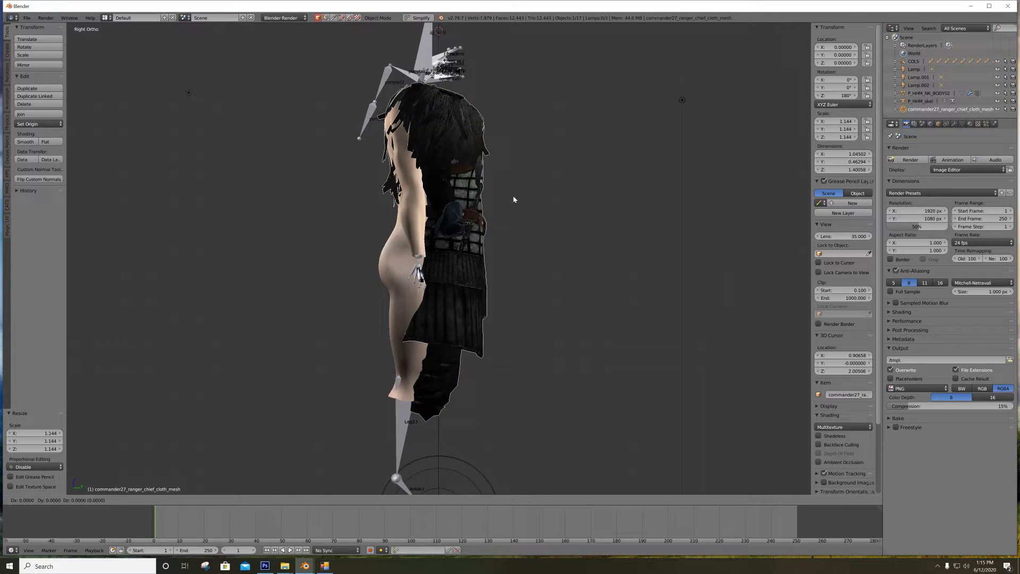
key(y)
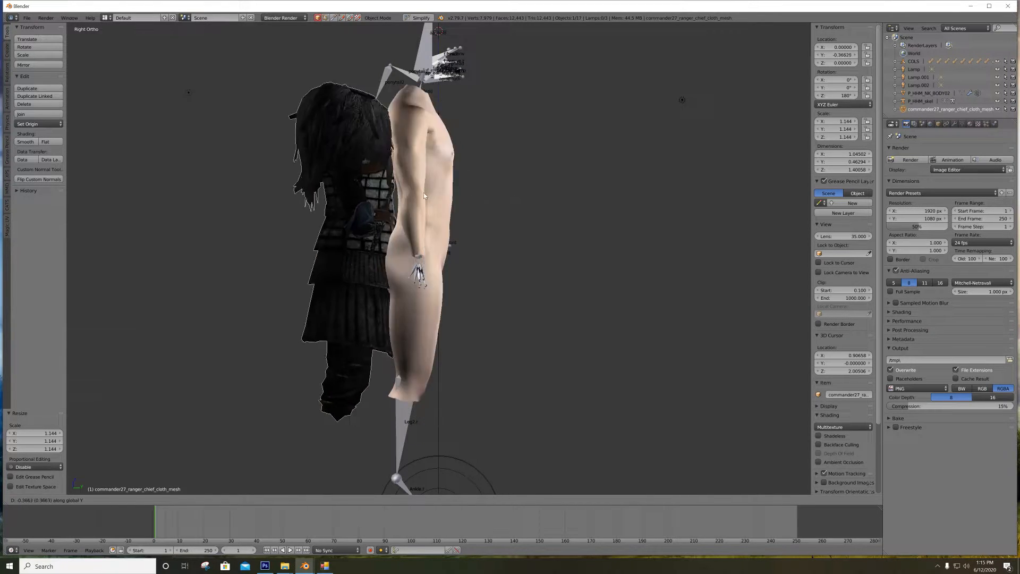
click(489, 217)
middle_drag(560, 225, 474, 209)
middle_drag(418, 94, 442, 122)
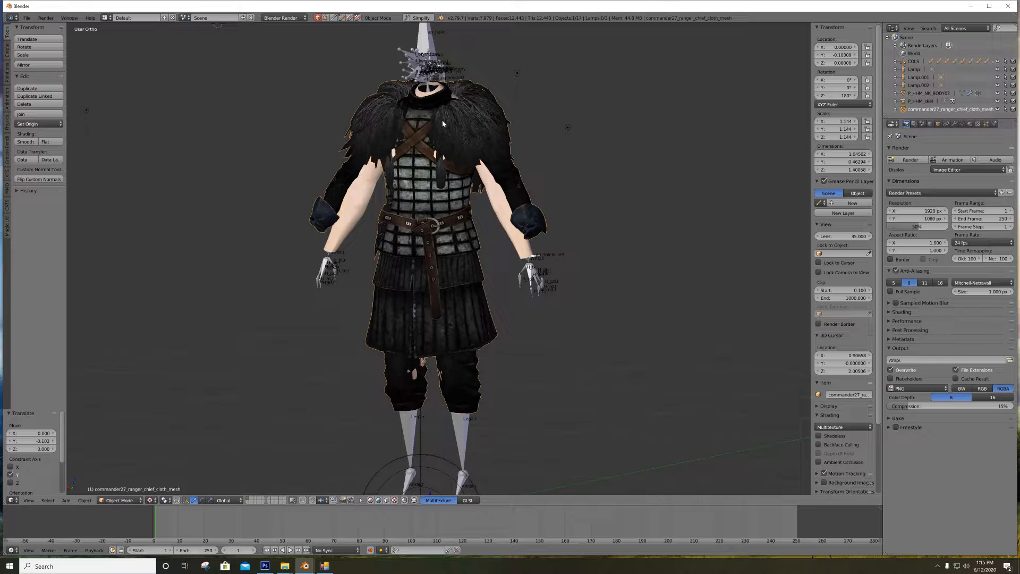
key(ctrl+KP_1)
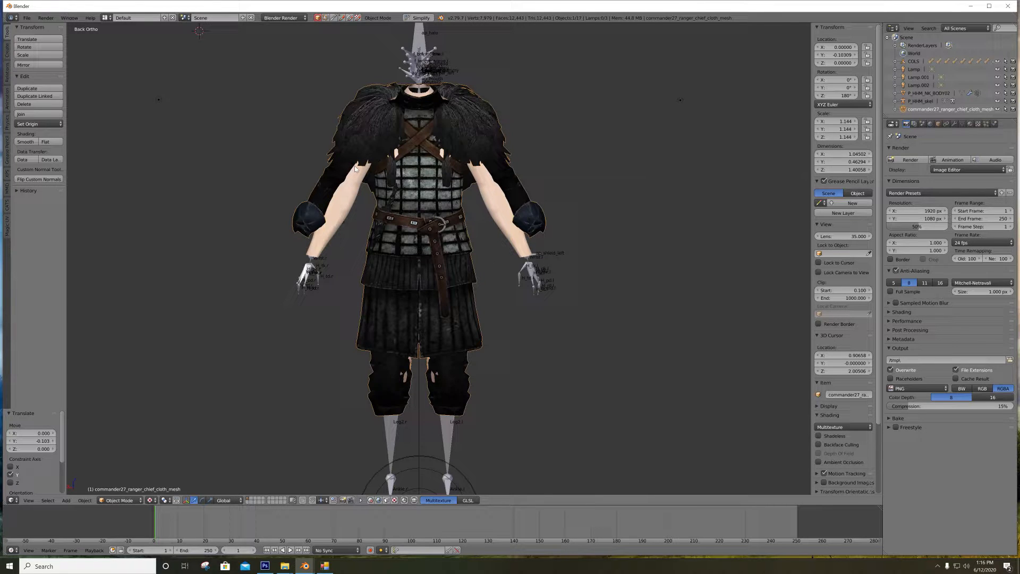
Examine how the ranger armour fits the body and skeleton, looking at it straight on, at an angle and close up
middle_drag(355, 169, 538, 304)
middle_drag(449, 360, 558, 345)
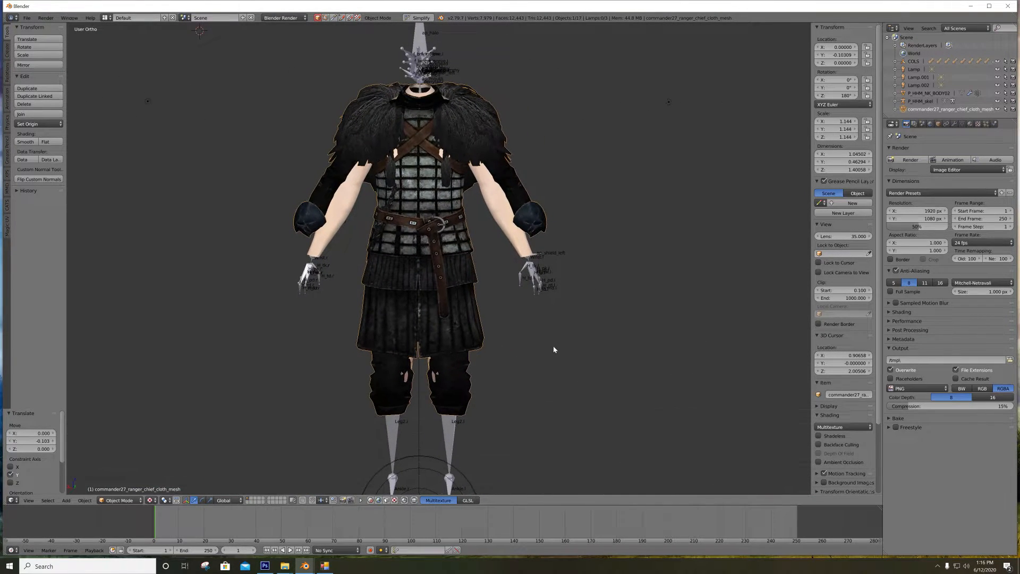
key(ctrl+KP_1)
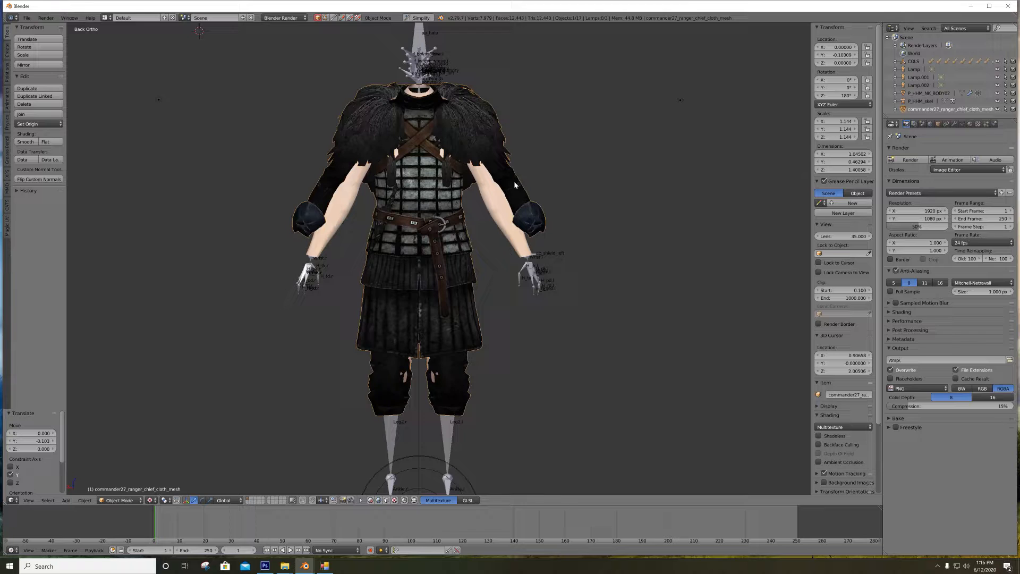
middle_drag(494, 193, 396, 117)
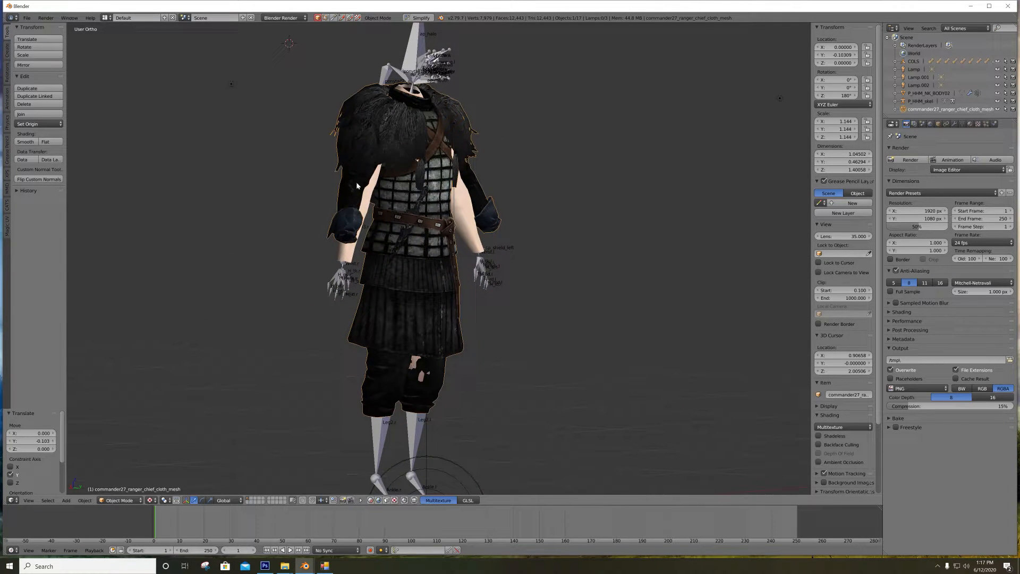
middle_drag(353, 198, 342, 191)
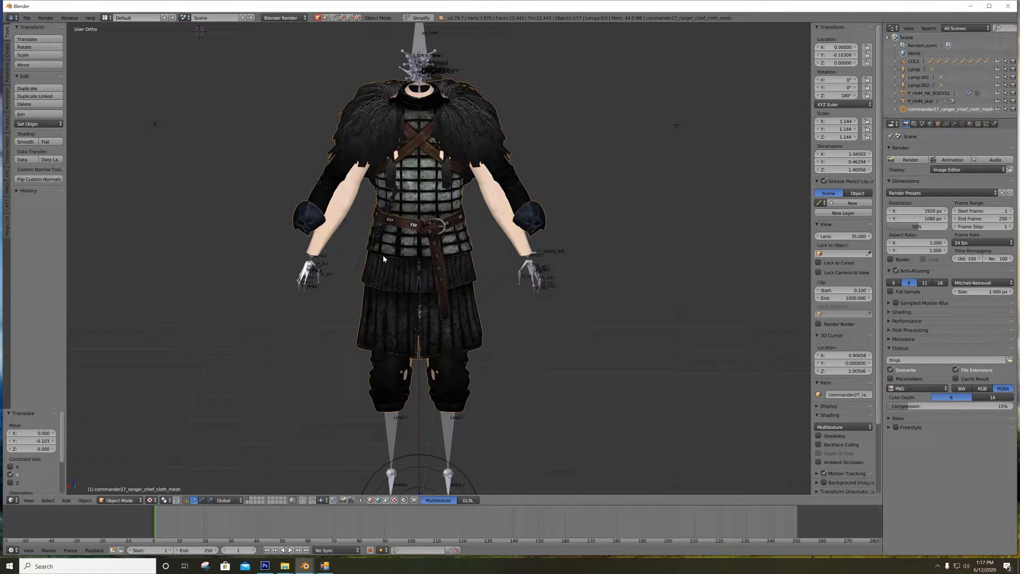
scroll(404, 259, down, 1)
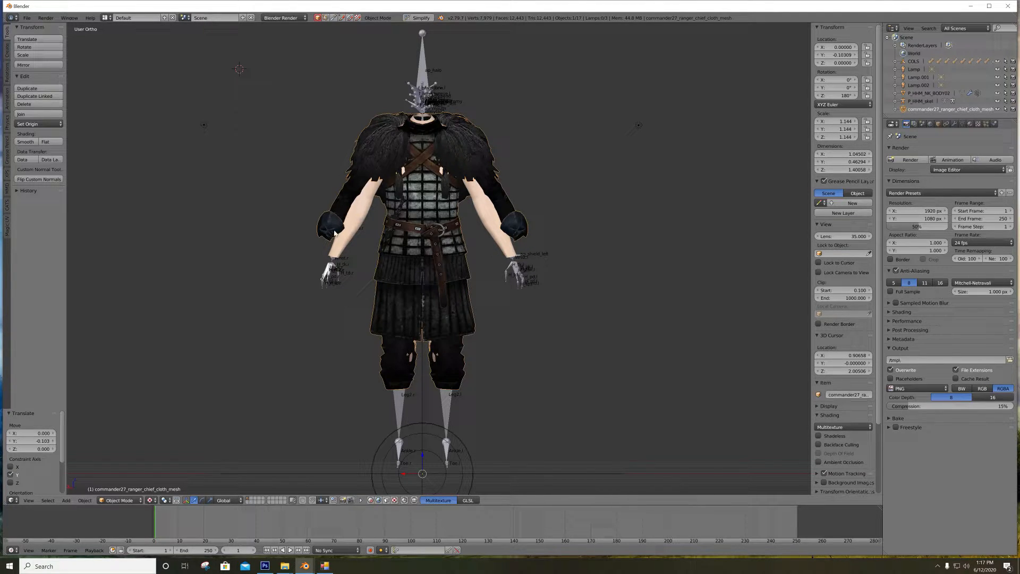
scroll(343, 250, up, 3)
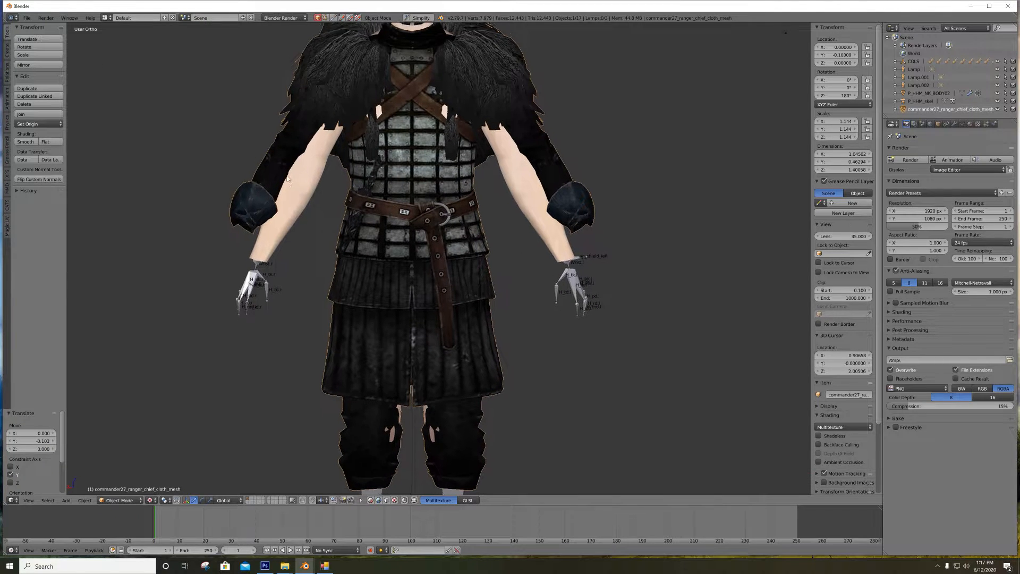
shift+middle_drag(284, 172, 303, 217)
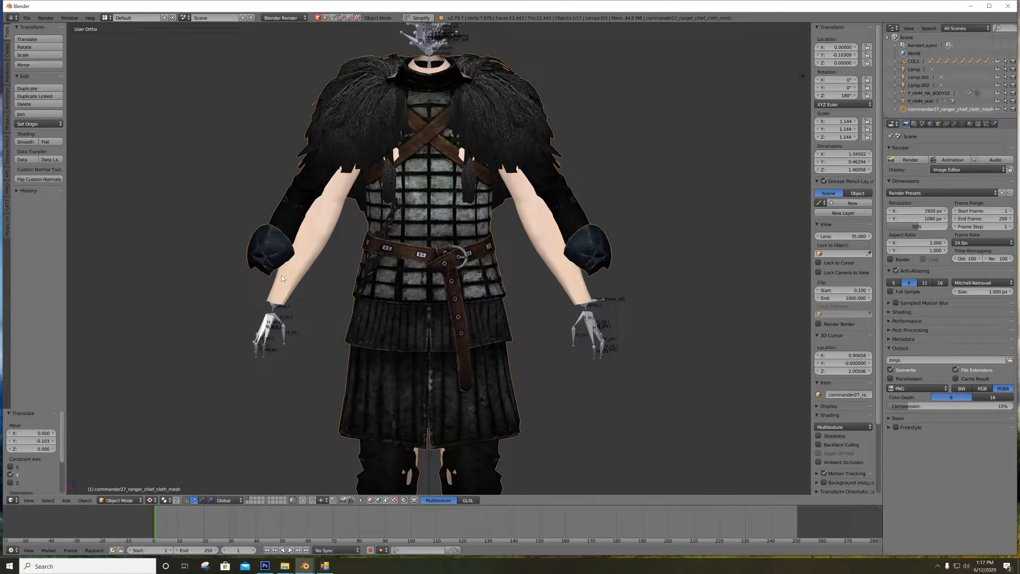
mouse_move(366, 252)
middle_down()
mouse_move(461, 255)
mouse_move(514, 232)
mouse_move(489, 203)
mouse_move(452, 199)
mouse_move(432, 226)
mouse_move(381, 252)
middle_up()
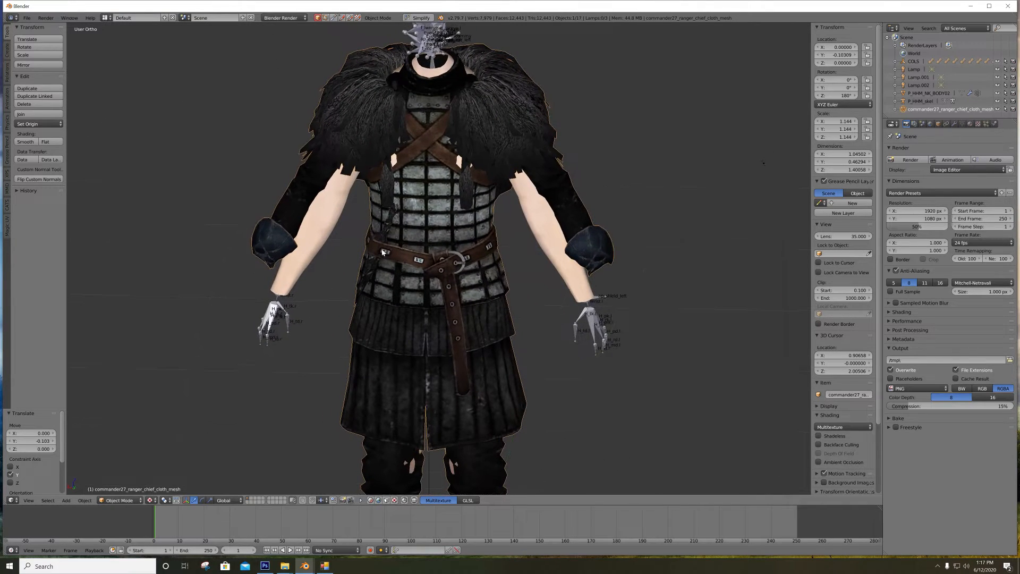
key(ctrl+KP_1)
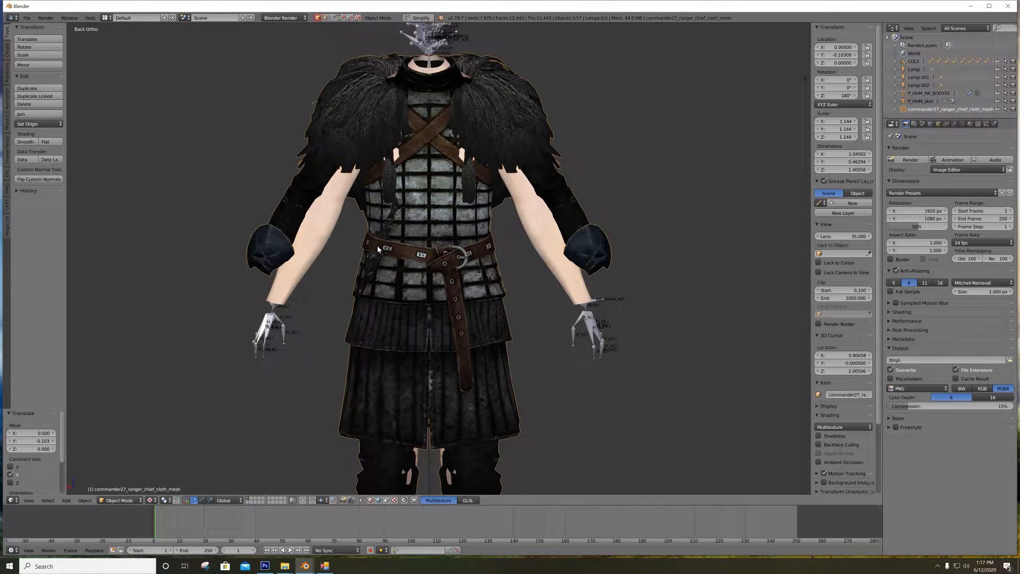
scroll(378, 247, down, 3)
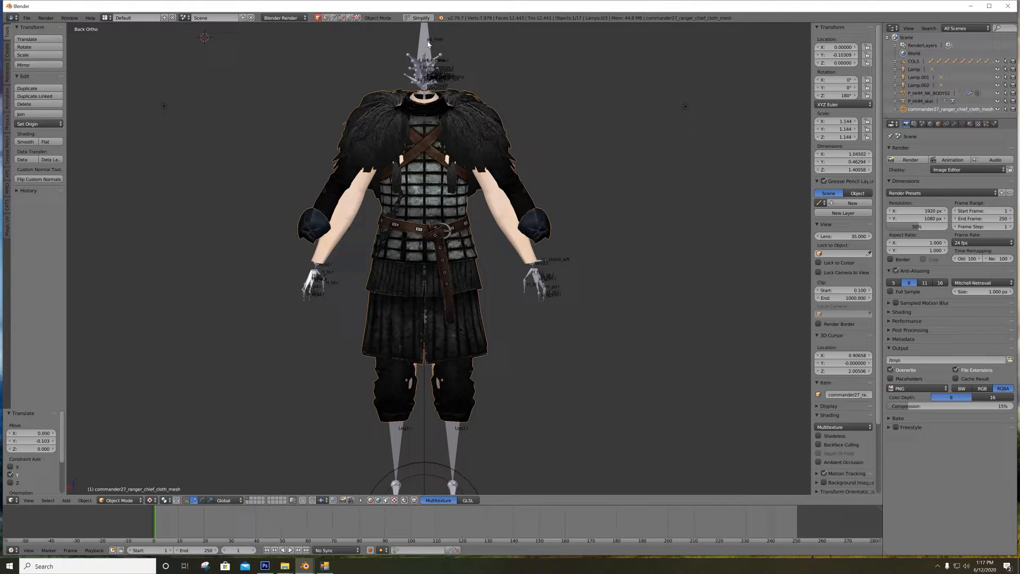
Hide the bone names of the P_HHM_skel armature and enable X-Ray so its bones show through the meshes
right_click(436, 57)
right_click(494, 197)
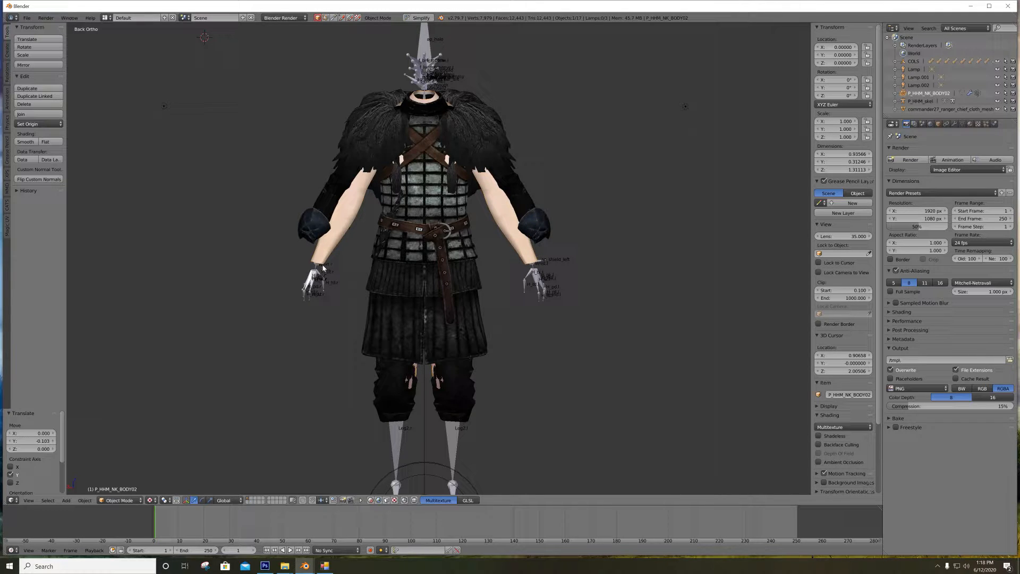
click(921, 101)
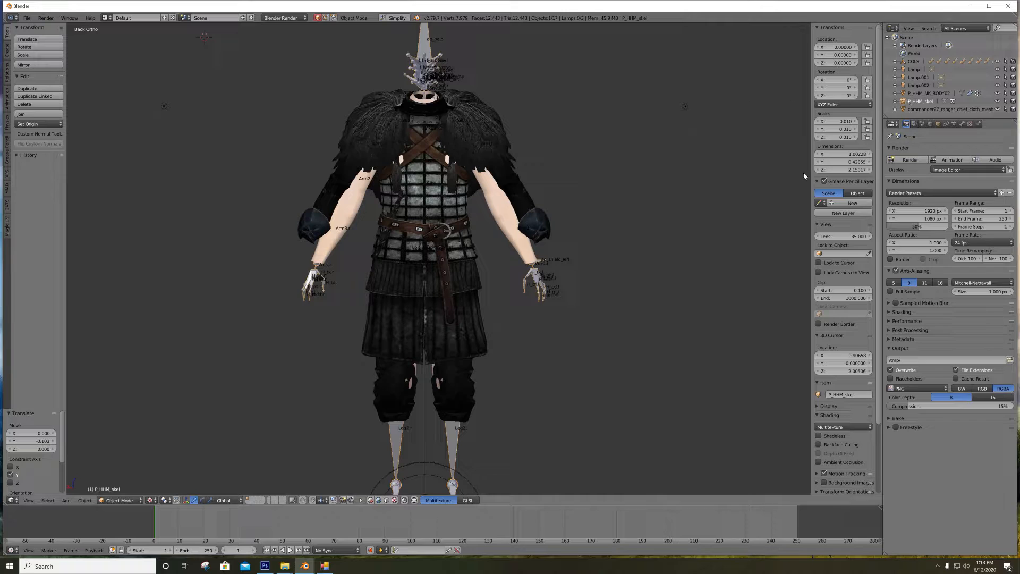
click(954, 124)
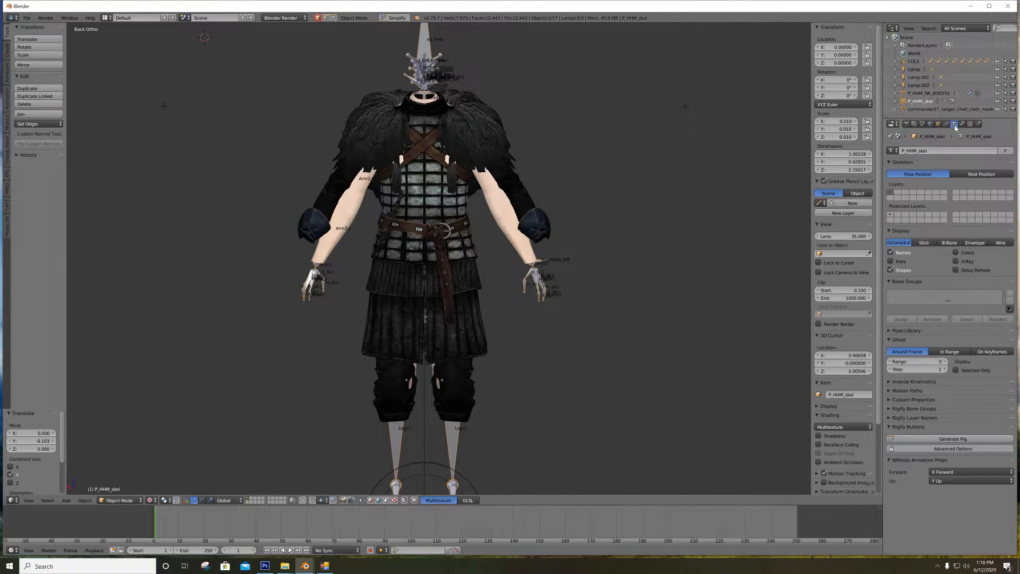
click(897, 252)
click(896, 253)
click(896, 253)
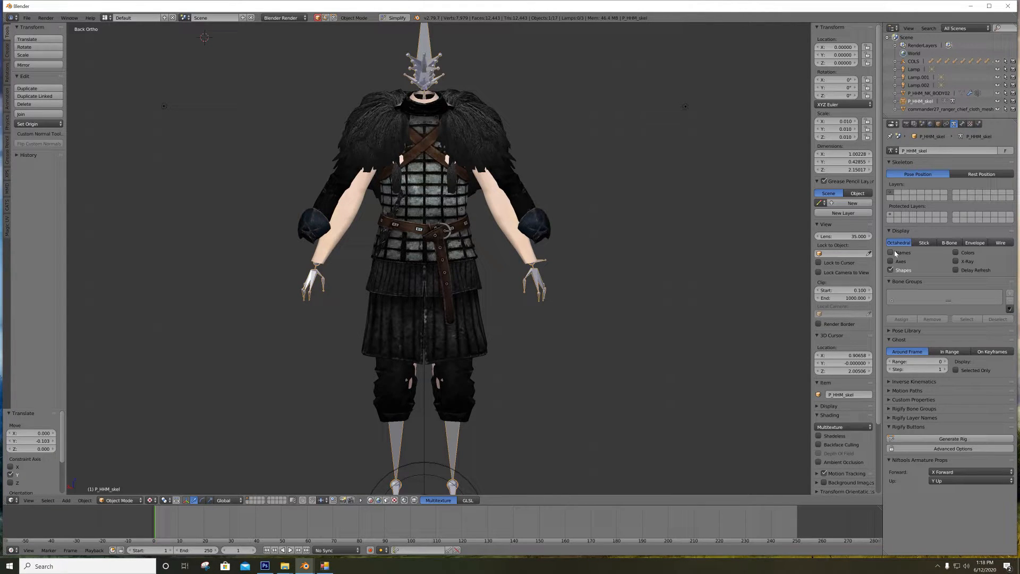
click(955, 261)
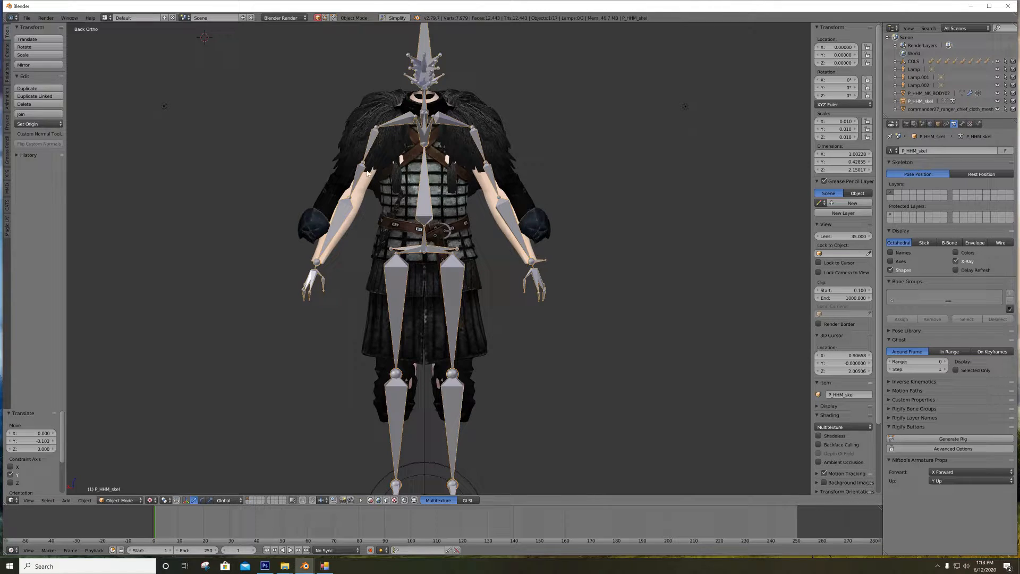
middle_drag(389, 200, 439, 200)
key(ctrl+KP_1)
click(937, 93)
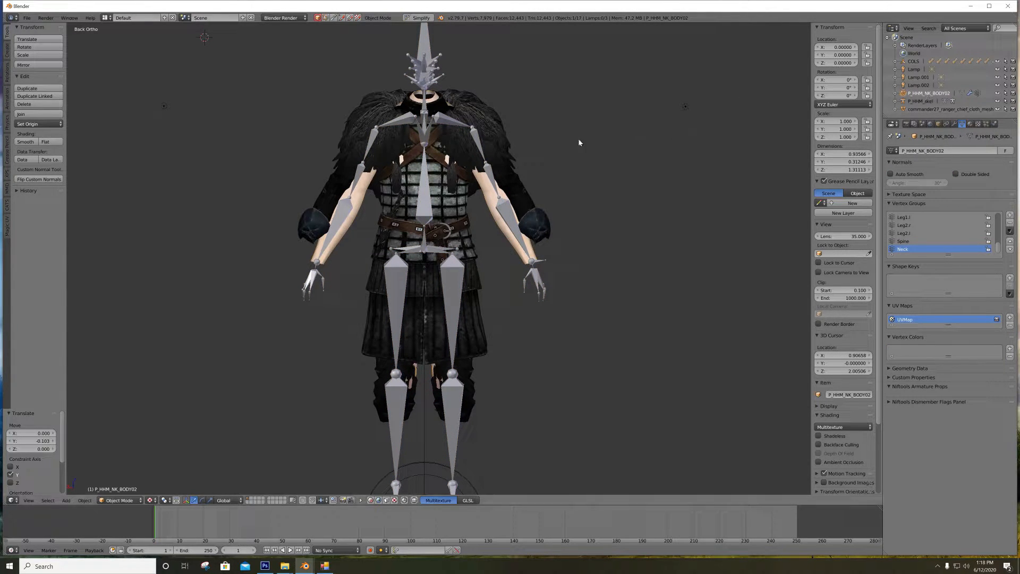
right_click(425, 71)
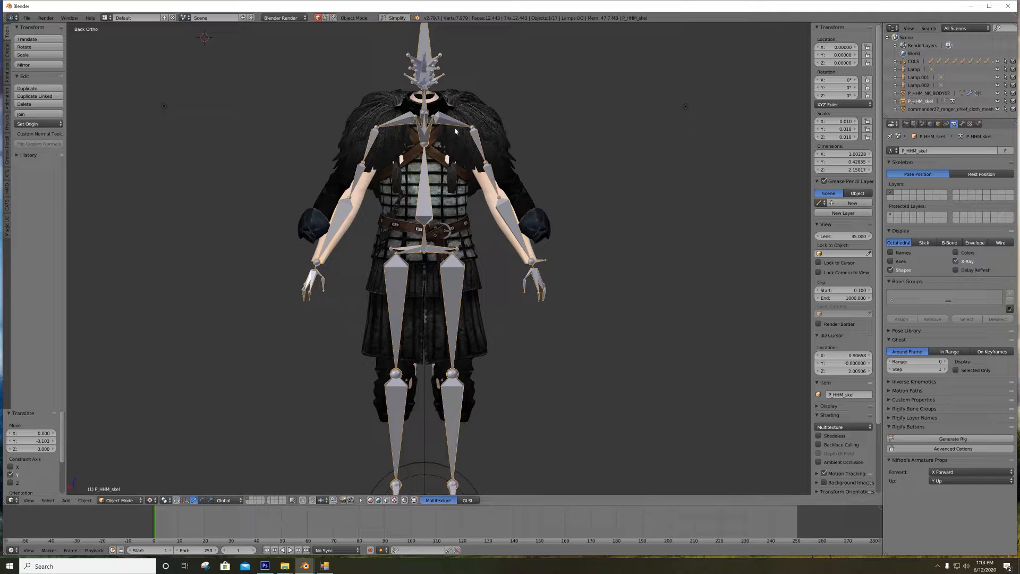
click(907, 93)
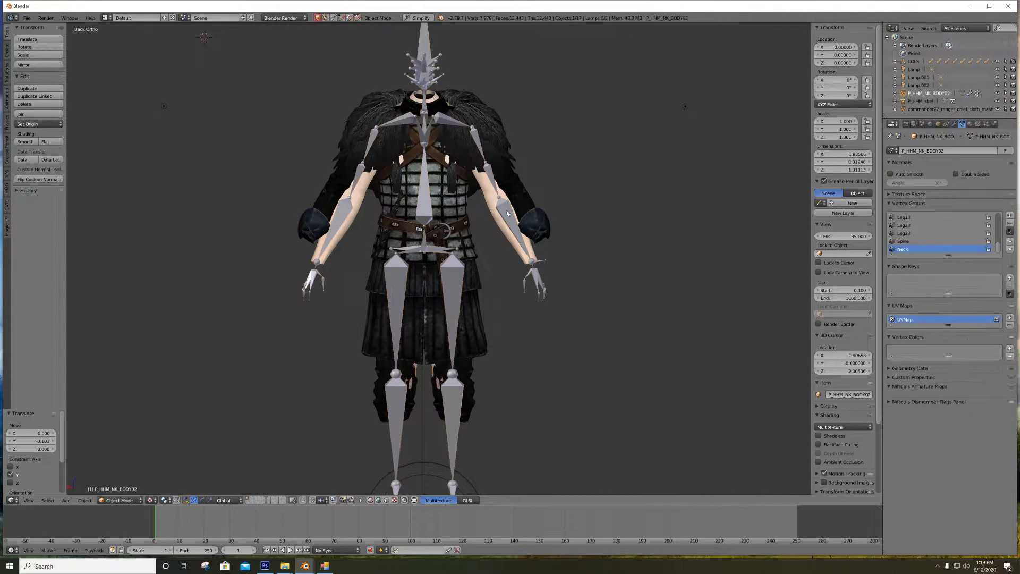
Duplicate the P_HHM_skel armature in place, keeping the copy at the original's position
click(923, 102)
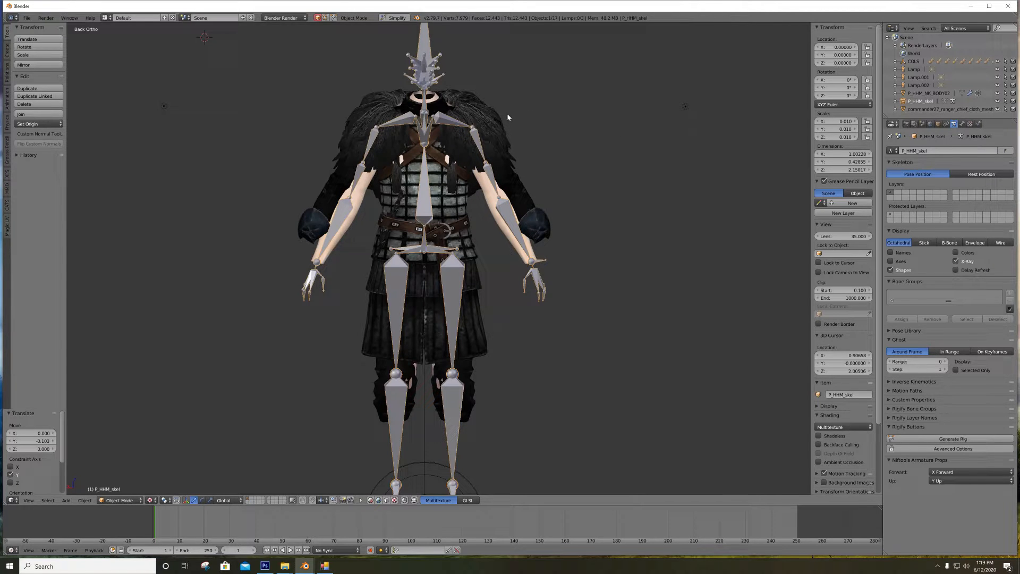
key(shift+d)
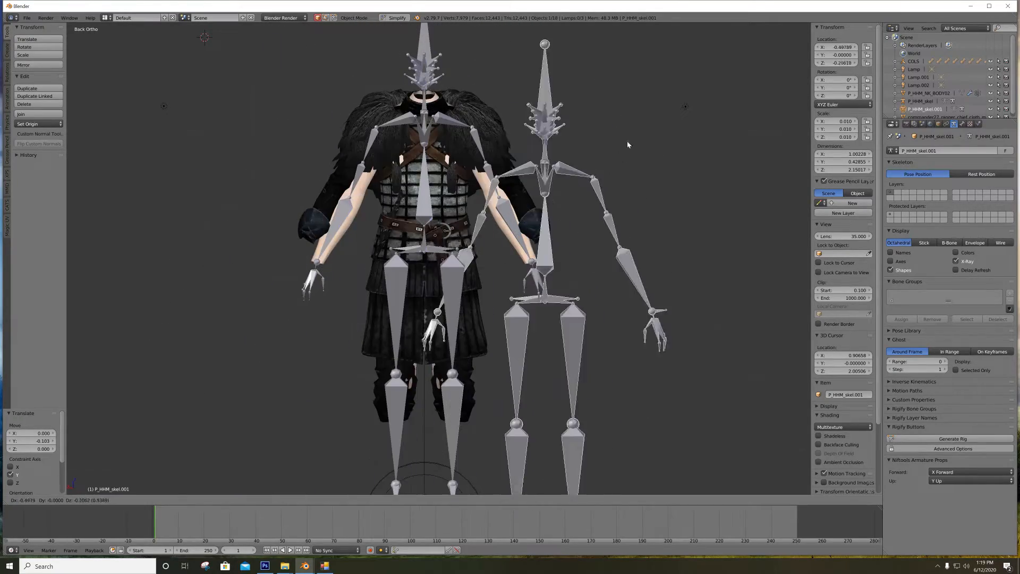
right_click(486, 151)
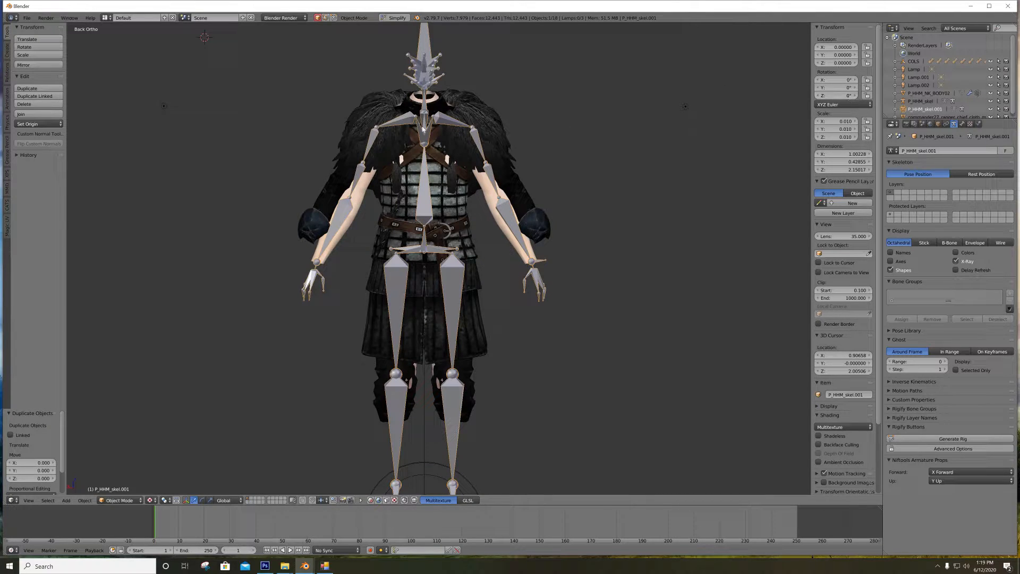
Rename the duplicated armature P_HHM_skel.001 to MOVE ME
scroll(935, 80, down, 1)
click(918, 99)
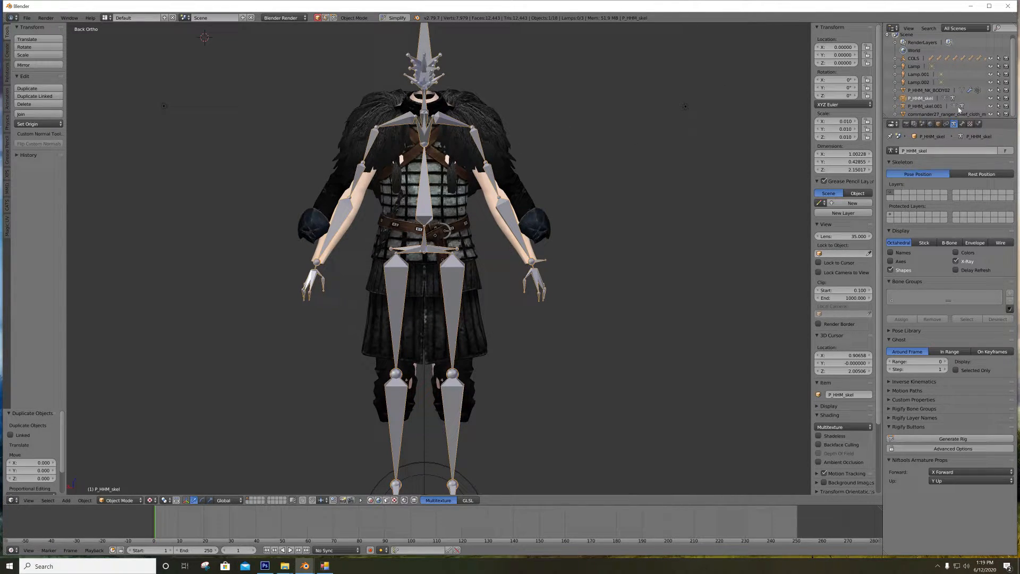
click(920, 106)
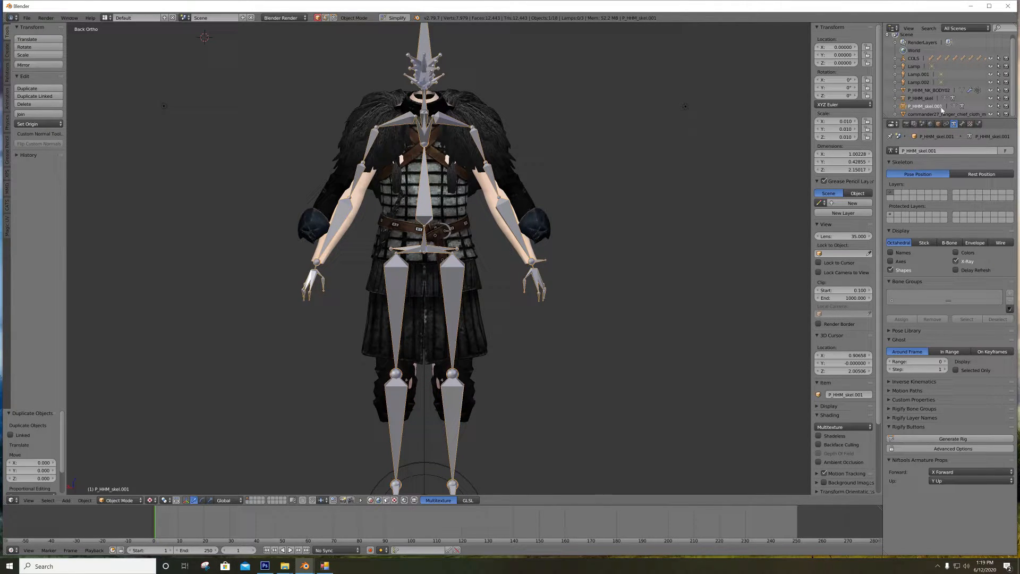
double_click(924, 107)
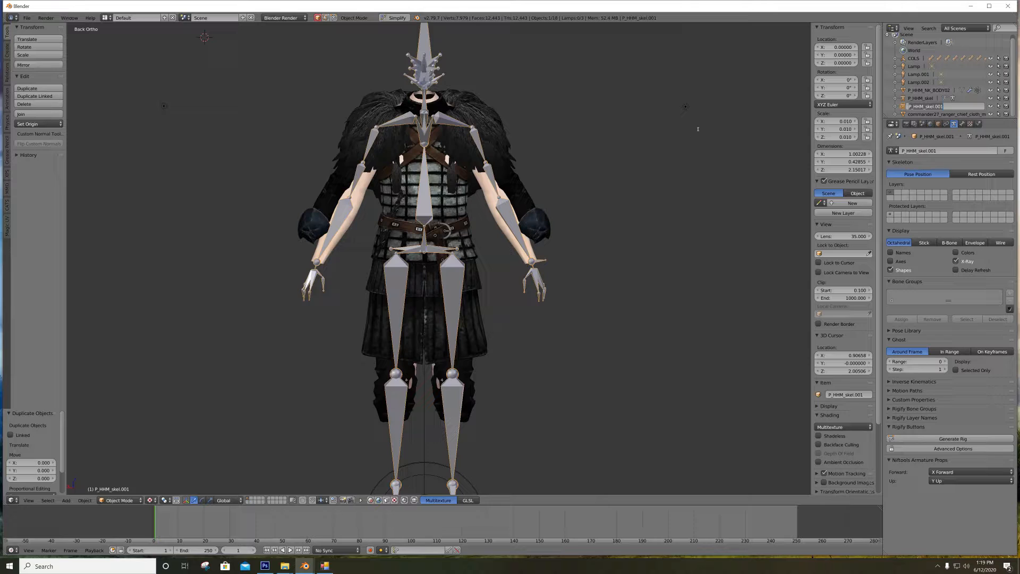
text(MOVE ME)
key(Return)
Make the original P_HHM_skel armature unselectable in the viewport and hide it
click(930, 106)
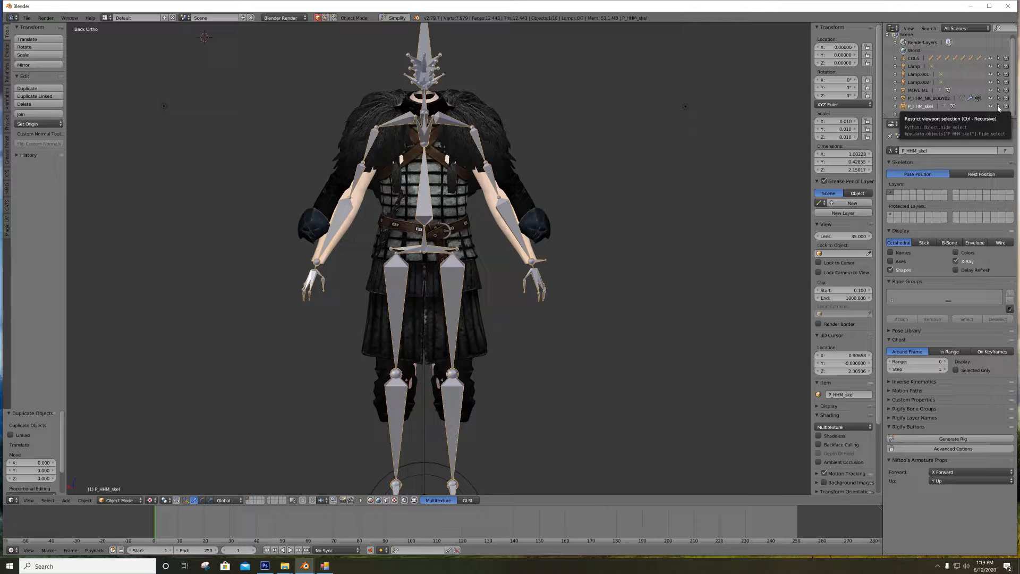
click(998, 106)
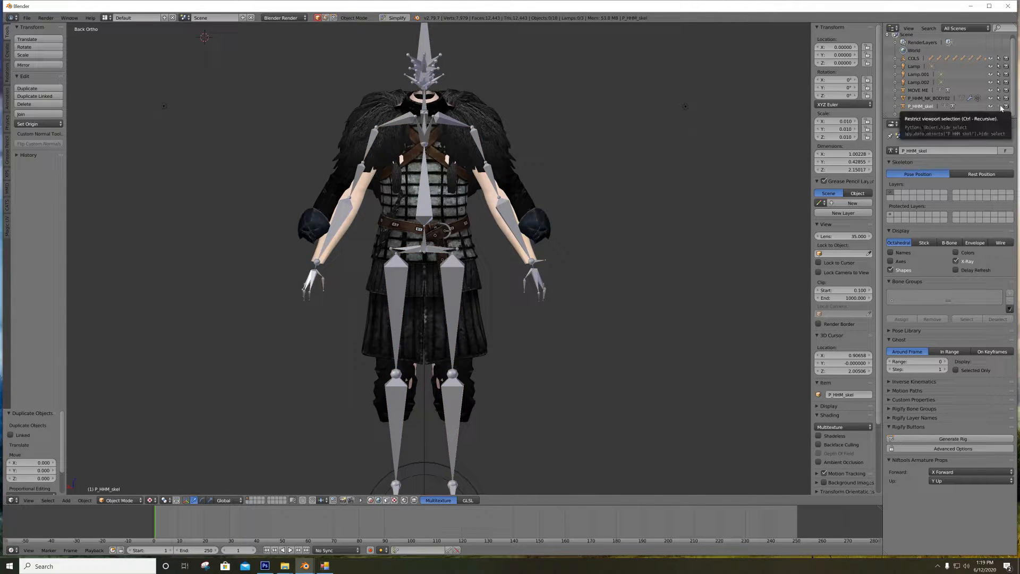
click(991, 106)
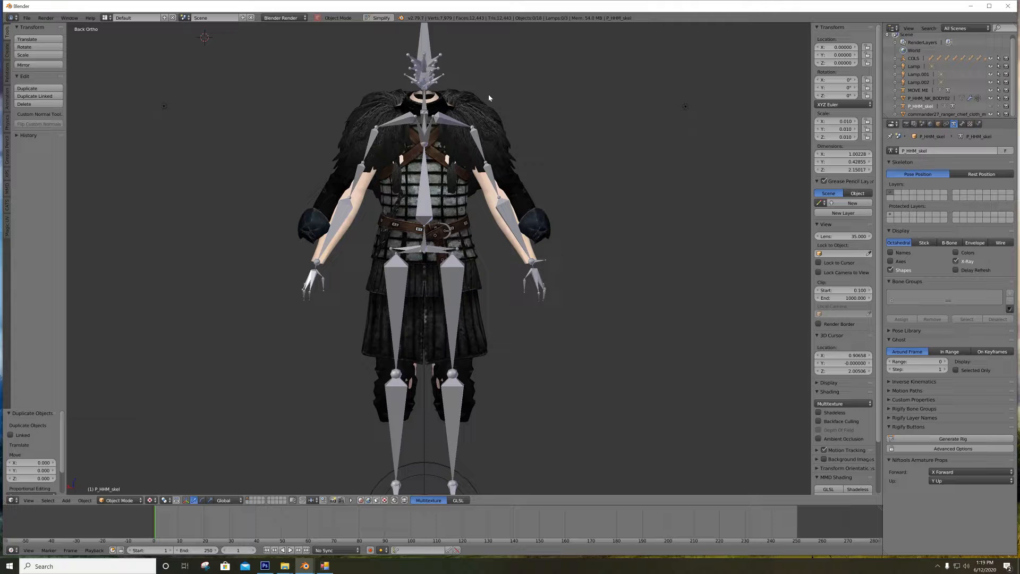
Switch the MOVE ME armature to Pose Mode and select its left upper arm bone, Arm1.l
click(923, 90)
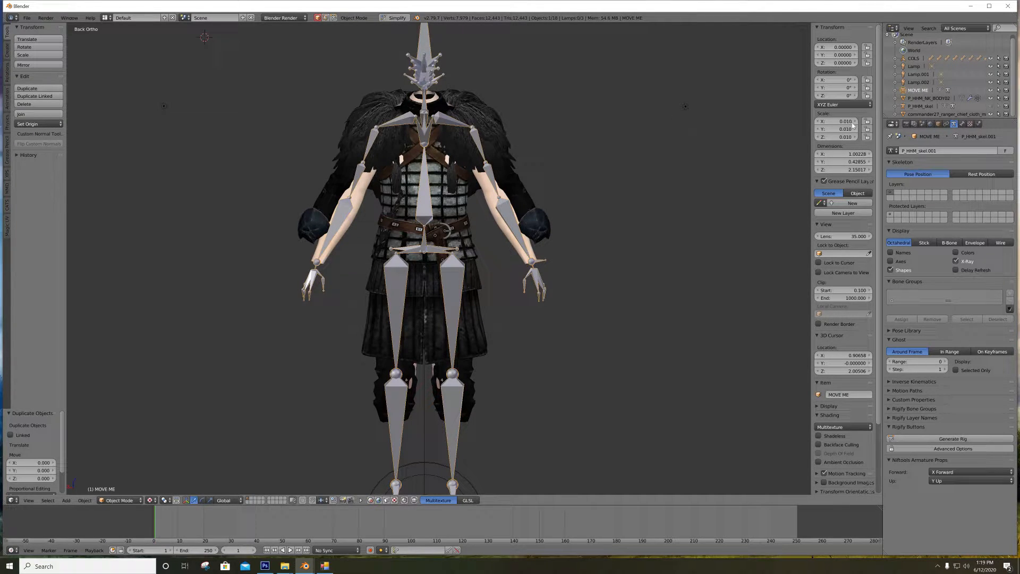
click(896, 91)
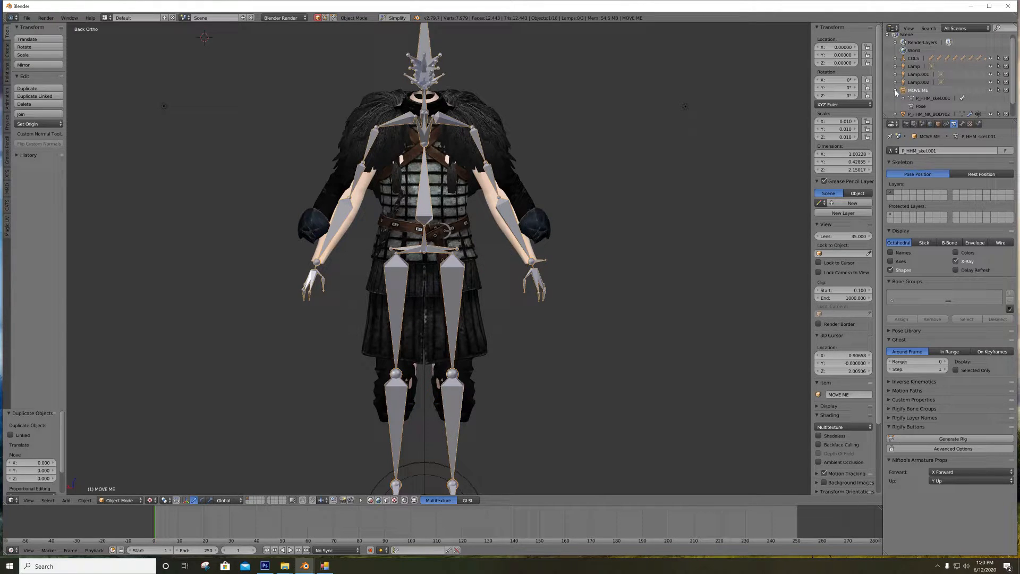
click(121, 501)
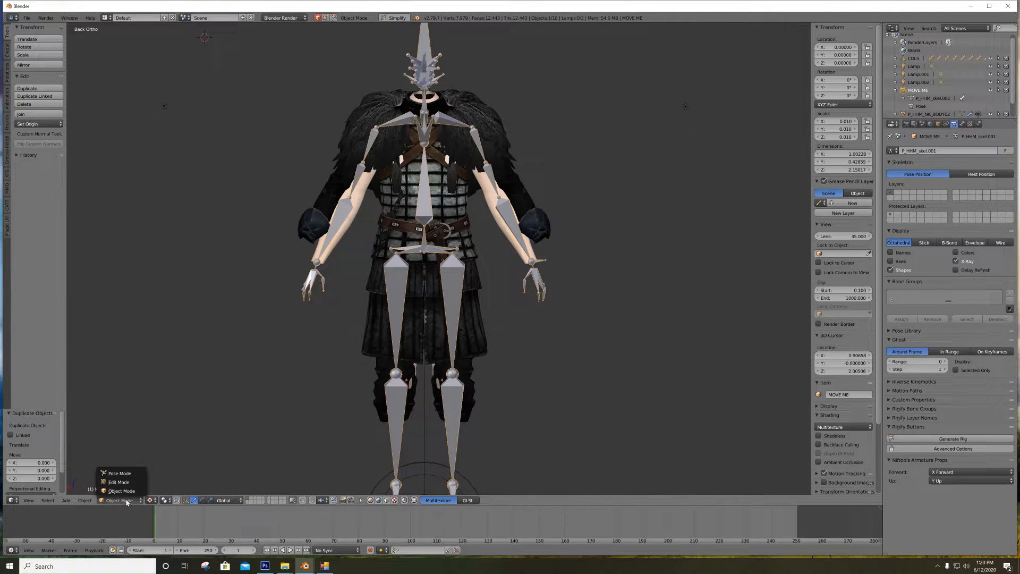
click(123, 474)
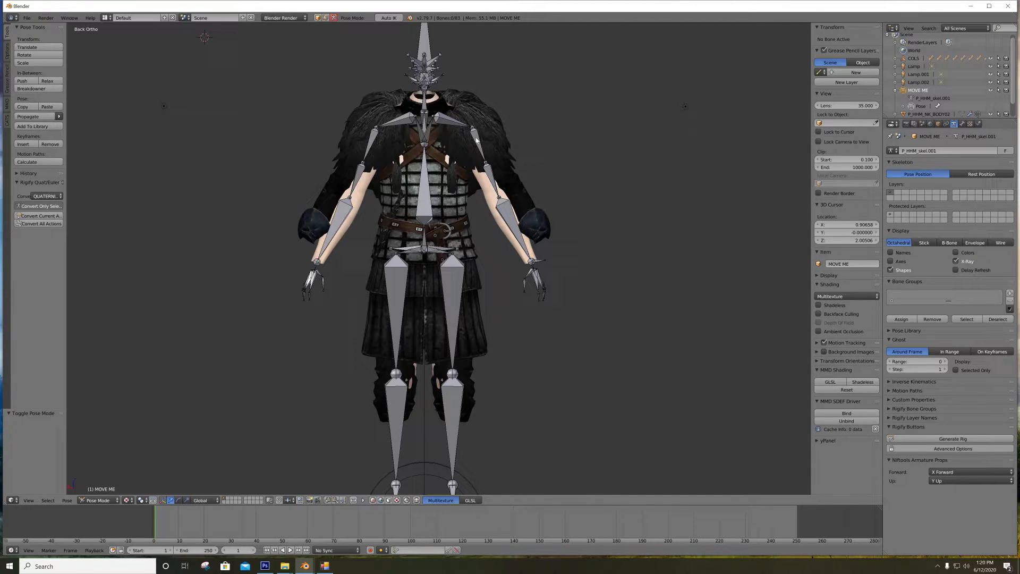
right_click(476, 140)
key(r)
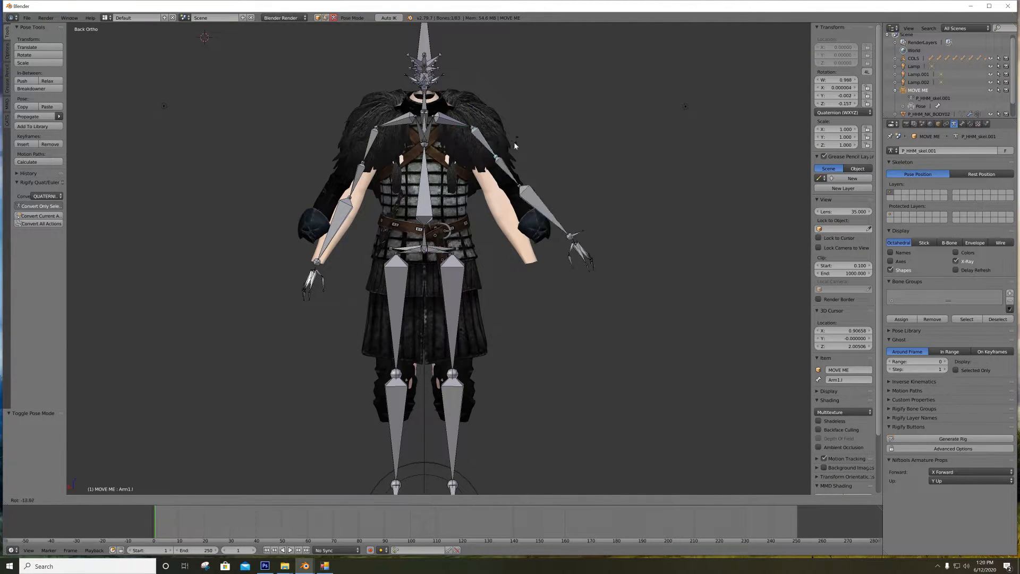
right_click(478, 143)
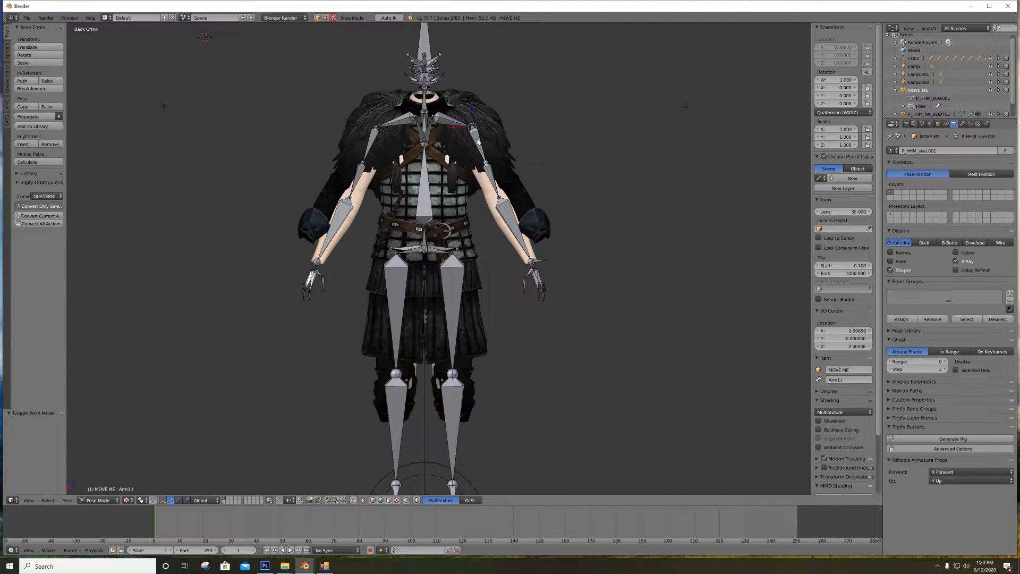
key(r)
right_click(512, 147)
Rotate the Arm1.l bone about the global Z axis to a quaternion of about W 0.983, X -0.065, Y 0.170
key(r)
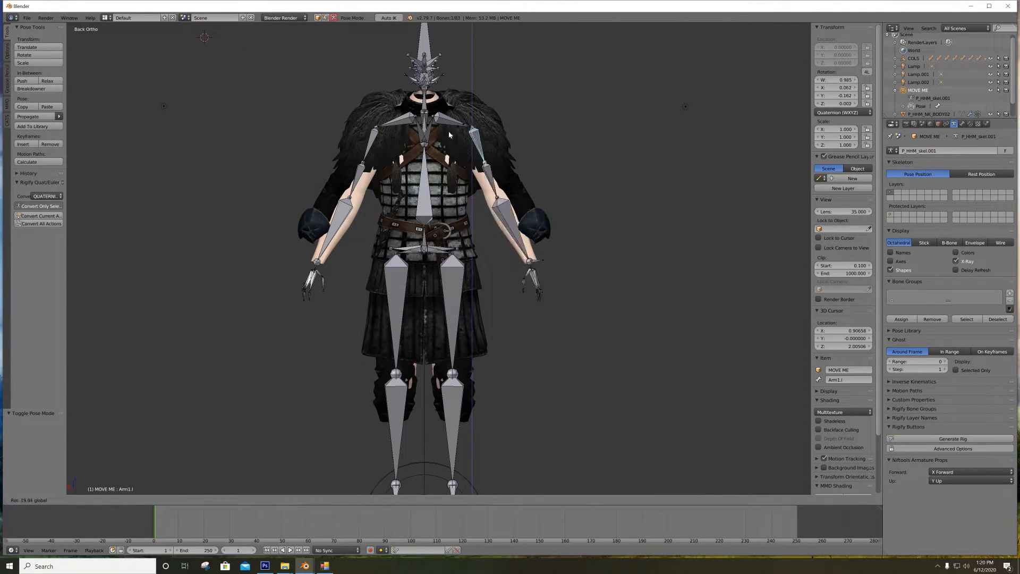
click(482, 100)
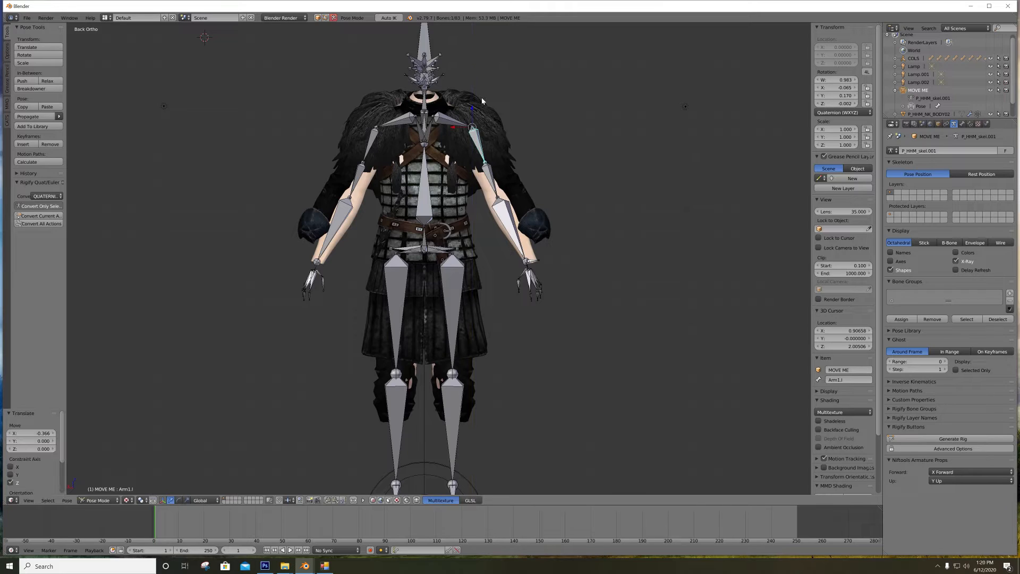
Undo the last rotation of the Arm1.l bone and try rotating it freely in the back view
key(ctrl+z)
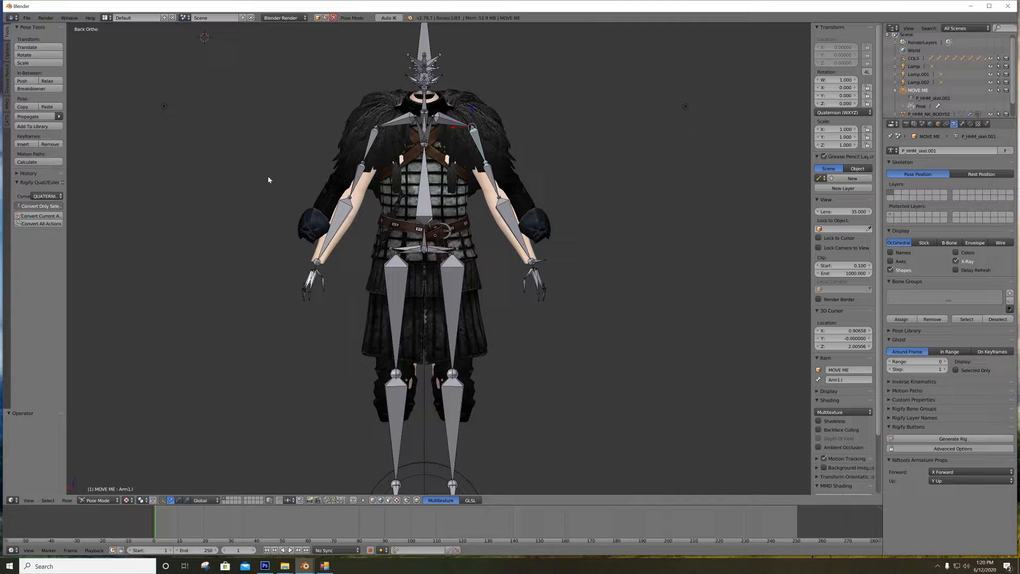
click(7, 55)
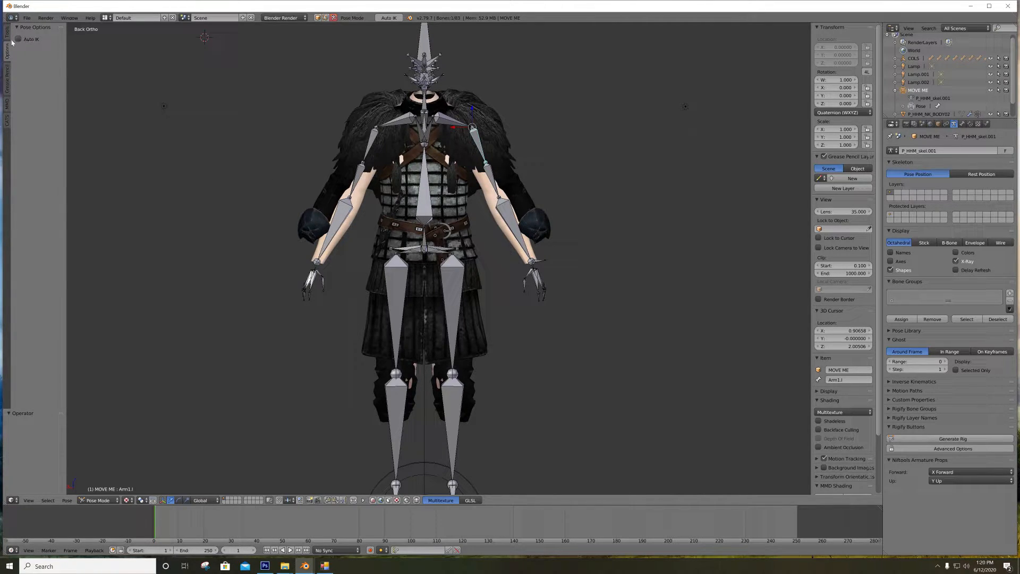
click(7, 33)
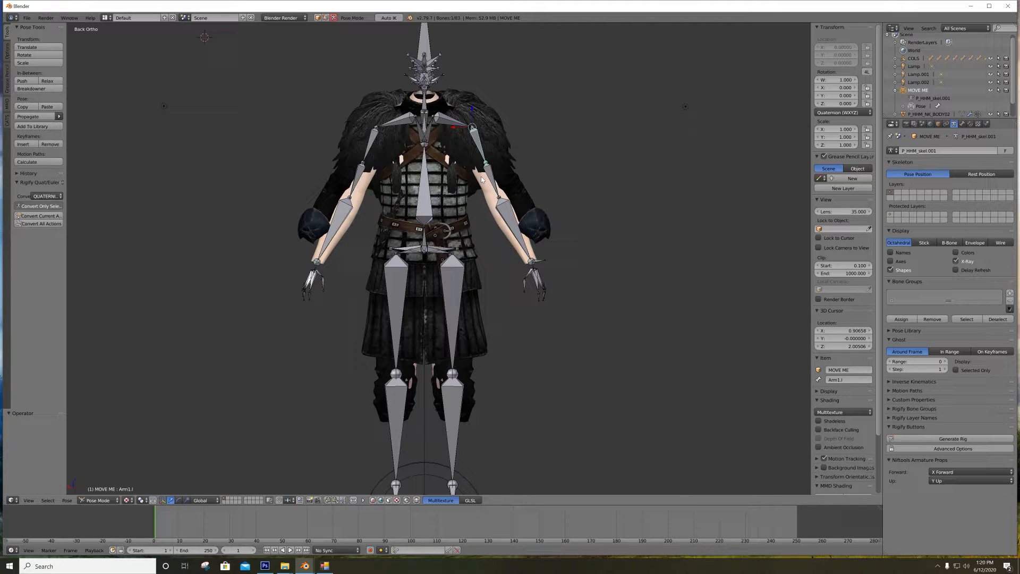
key(KP_3)
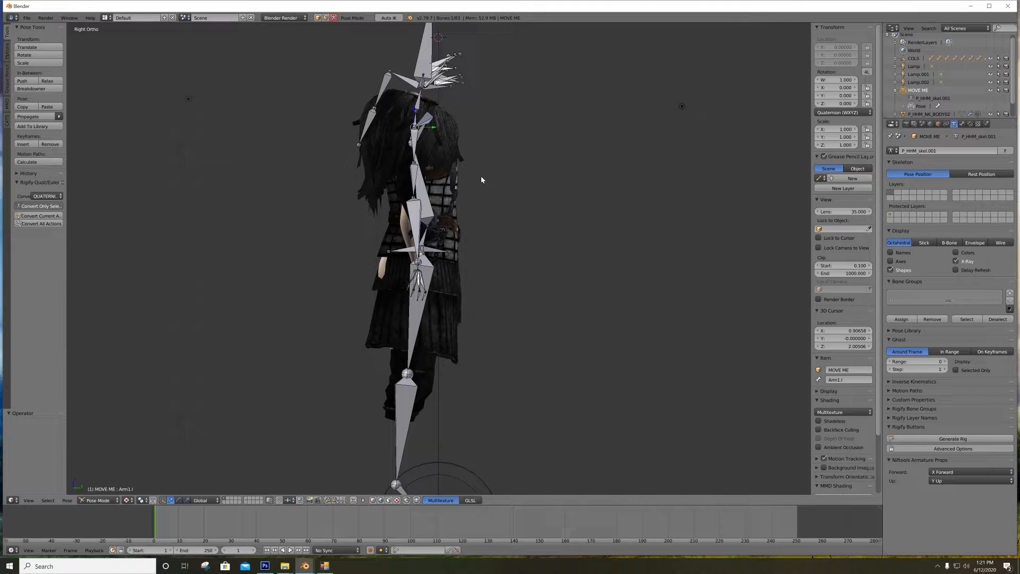
key(ctrl+KP_1)
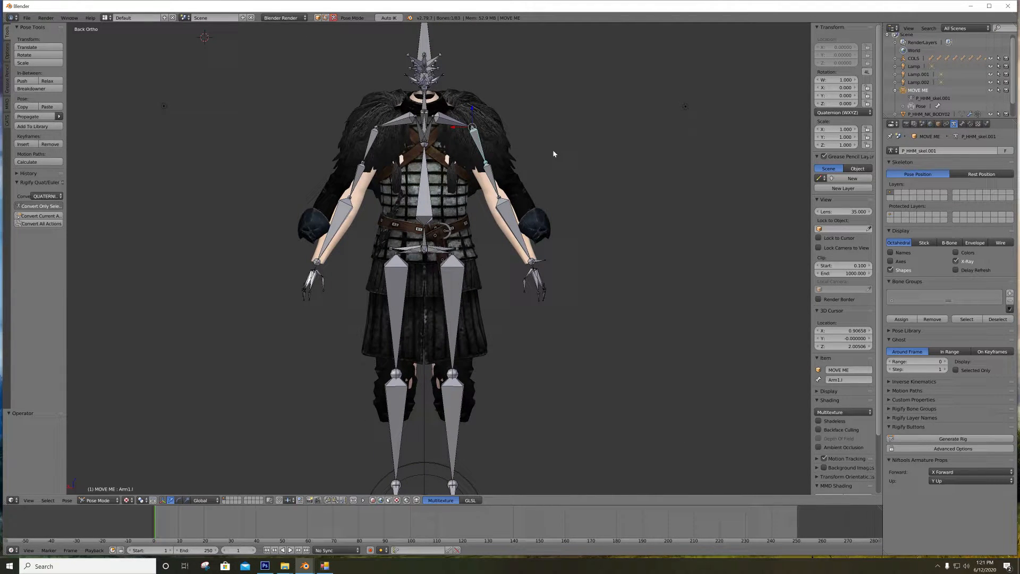
key(r)
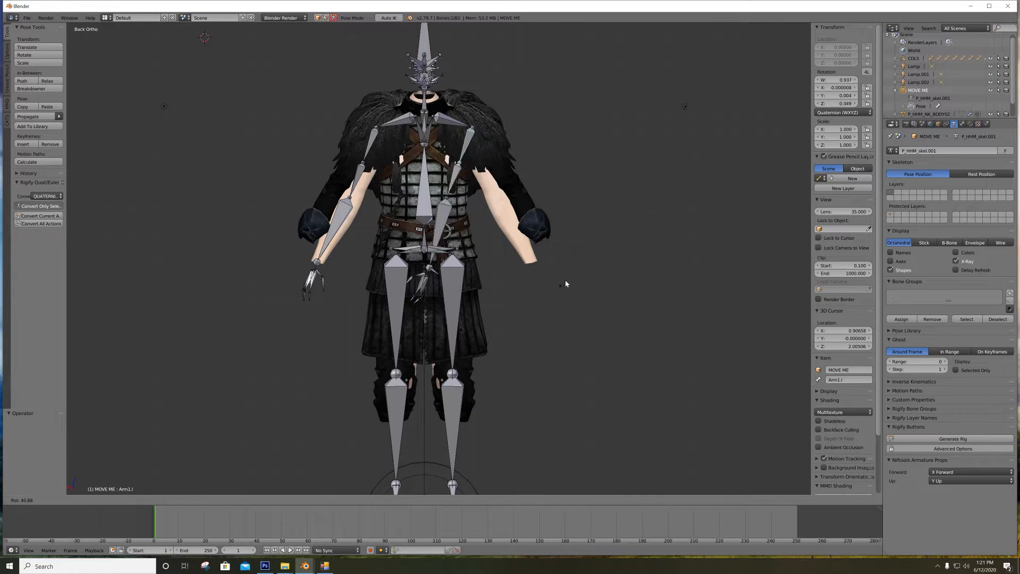
key(Escape)
Leave Pose Mode and set the Armature modifier object of the P_HHM_NK_BODY02 mesh to MOVE ME
key(ctrl+Tab)
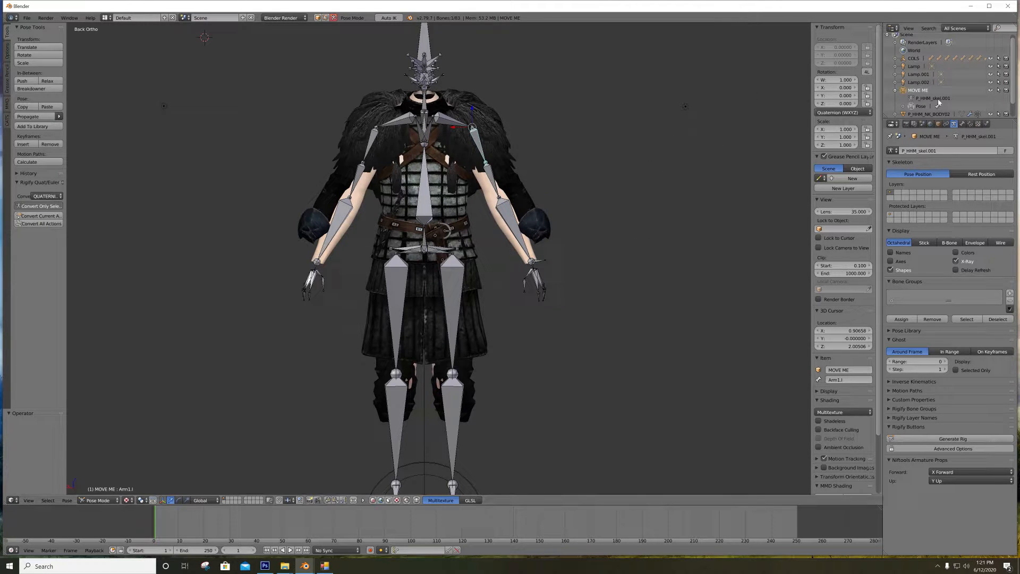
scroll(903, 85, down, 1)
click(925, 104)
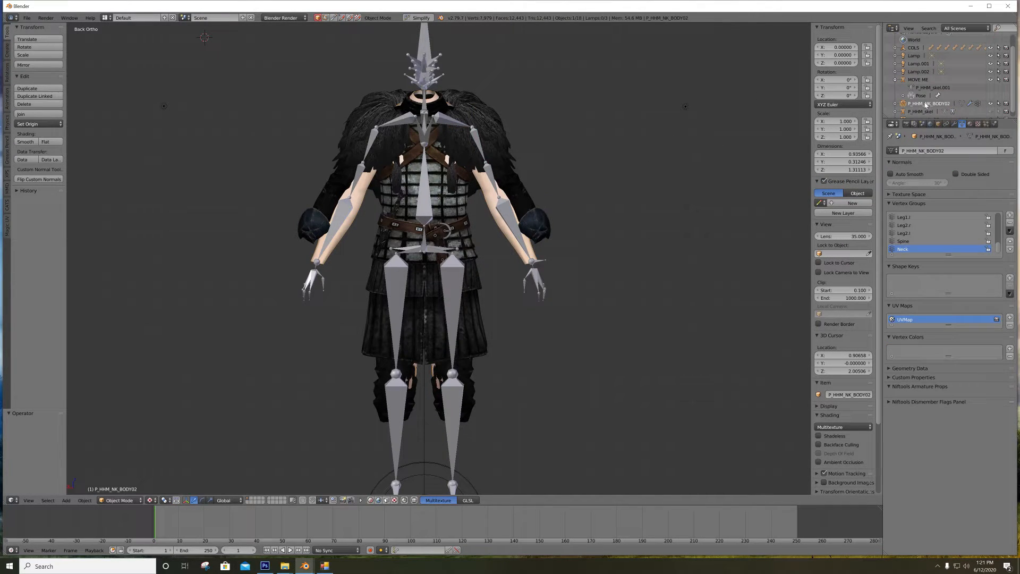
click(954, 124)
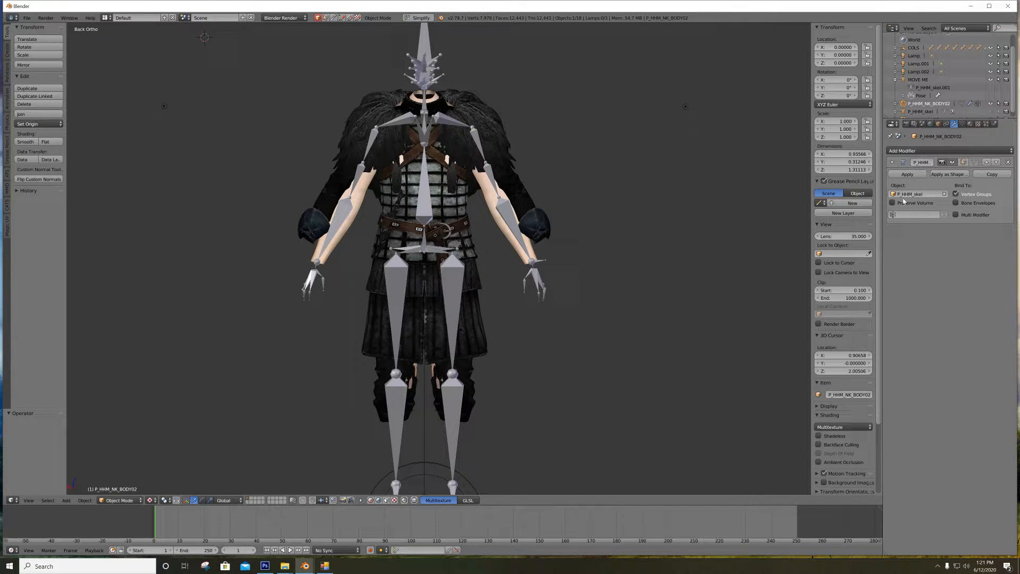
click(918, 194)
key(Up)
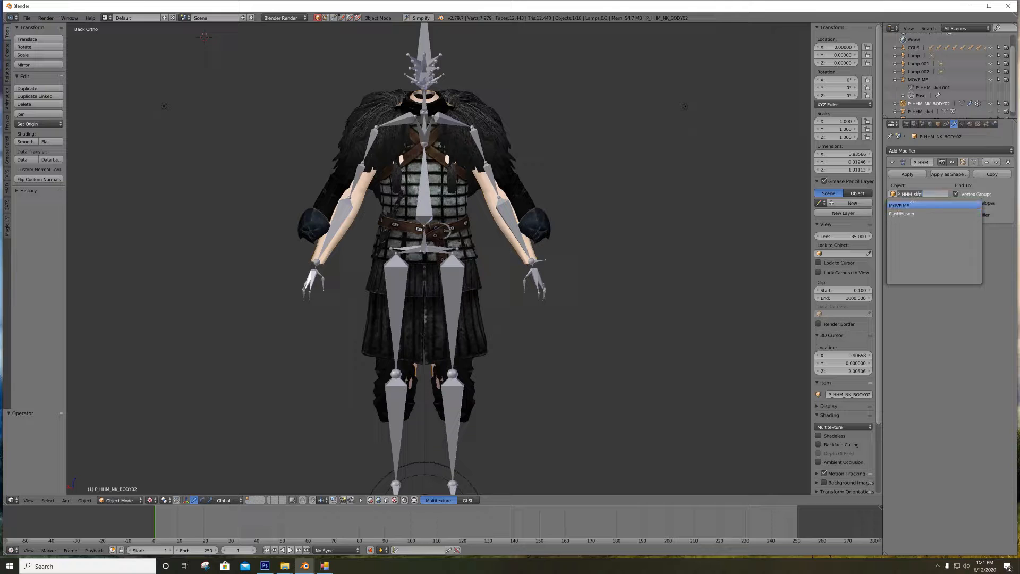
click(910, 205)
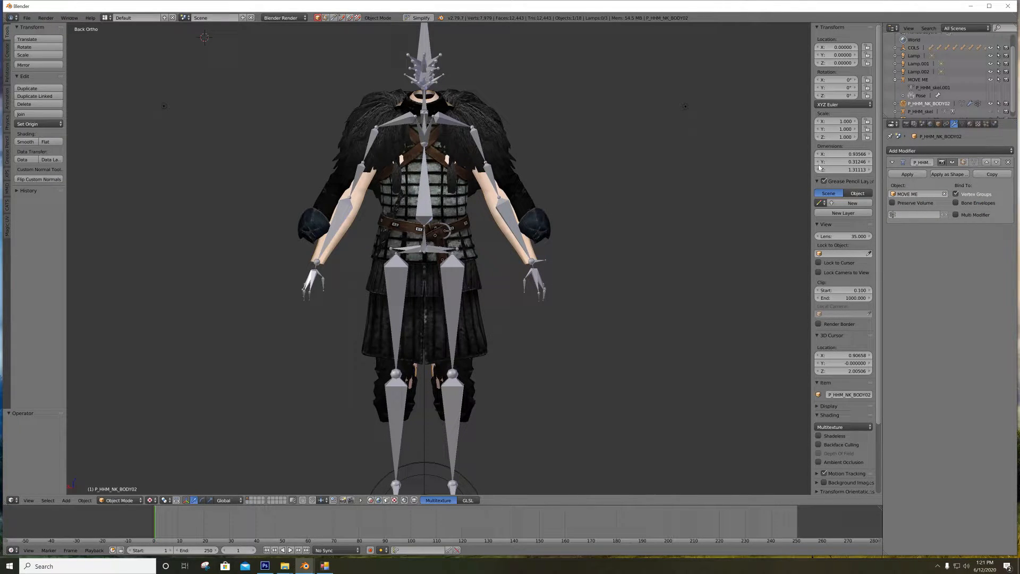
Inspect the body mesh's Arm1.l vertex group in Weight Paint mode with the outfit temporarily hidden, and check the Armature modifier
click(962, 124)
scroll(906, 226, up, 5)
click(910, 218)
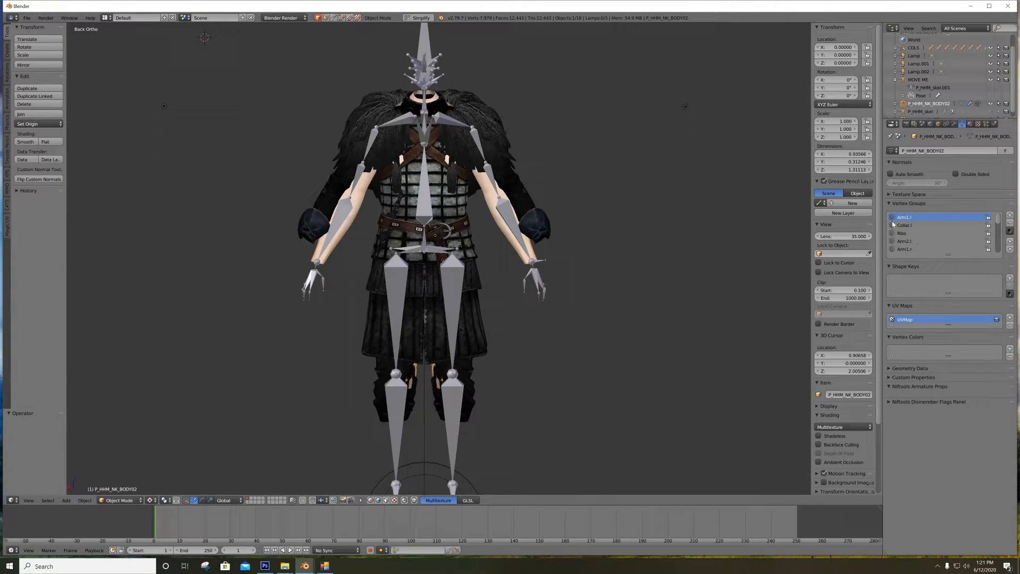
click(120, 500)
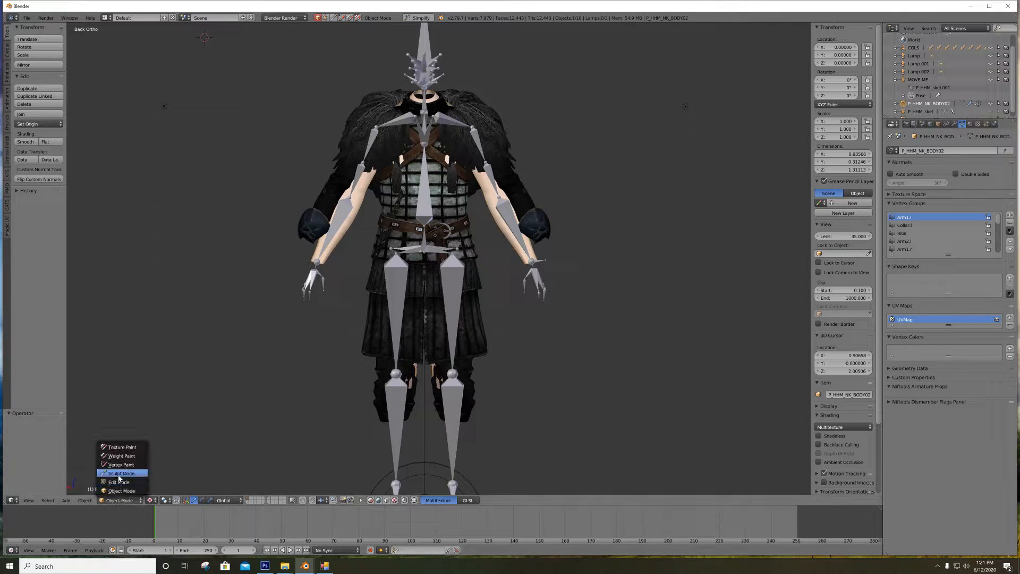
click(122, 455)
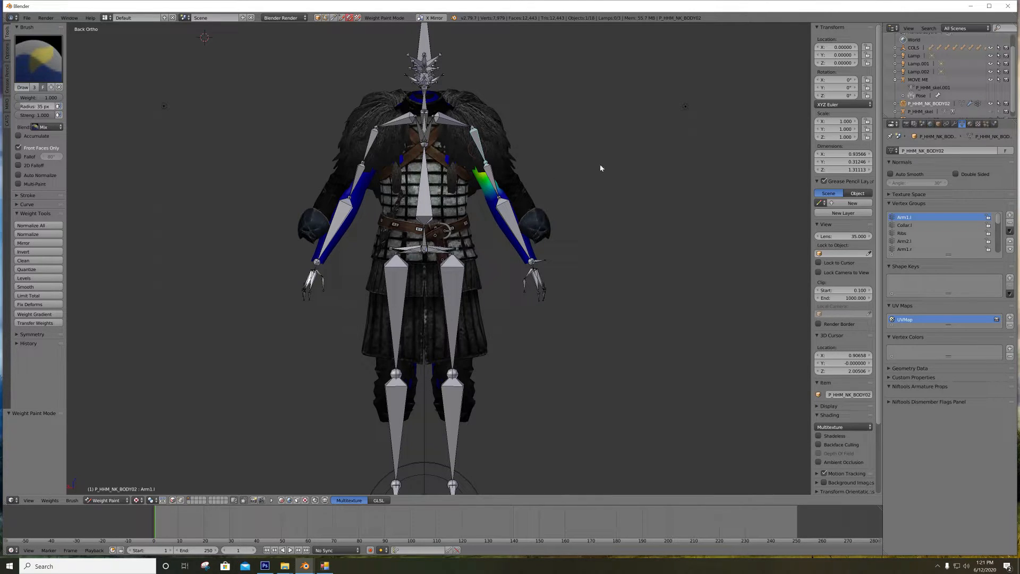
scroll(971, 87, down, 1)
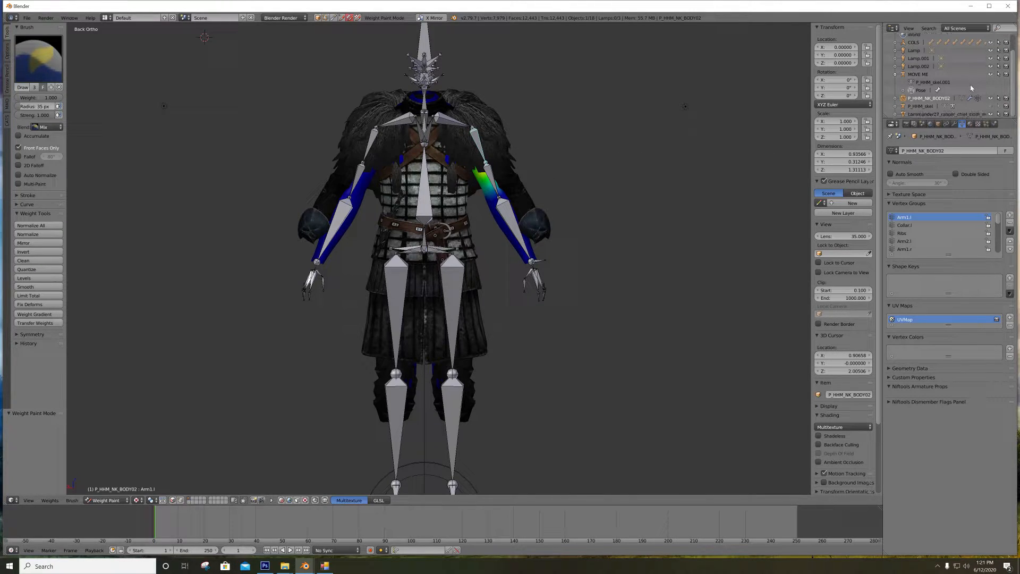
click(991, 114)
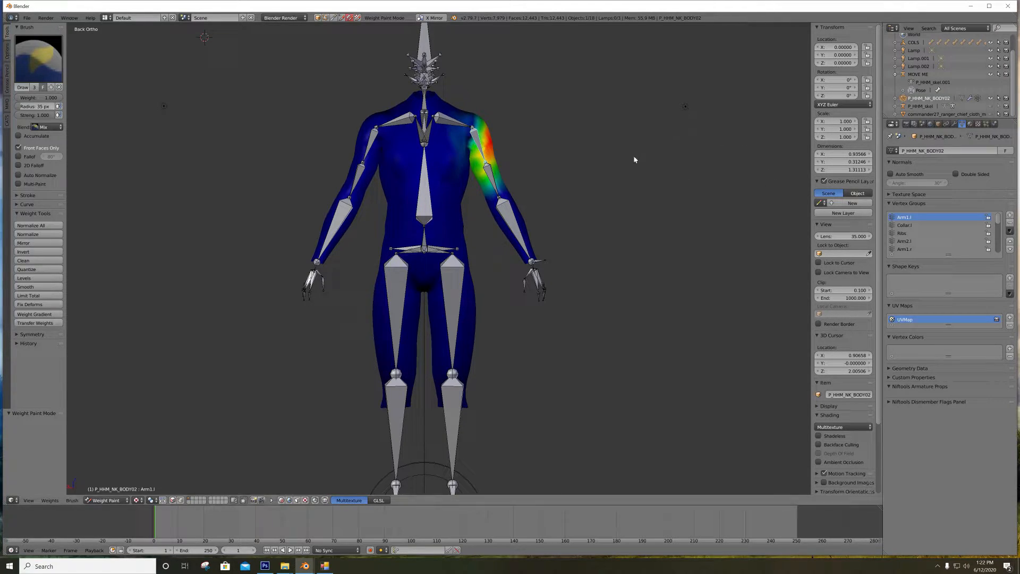
key(ctrl+Tab)
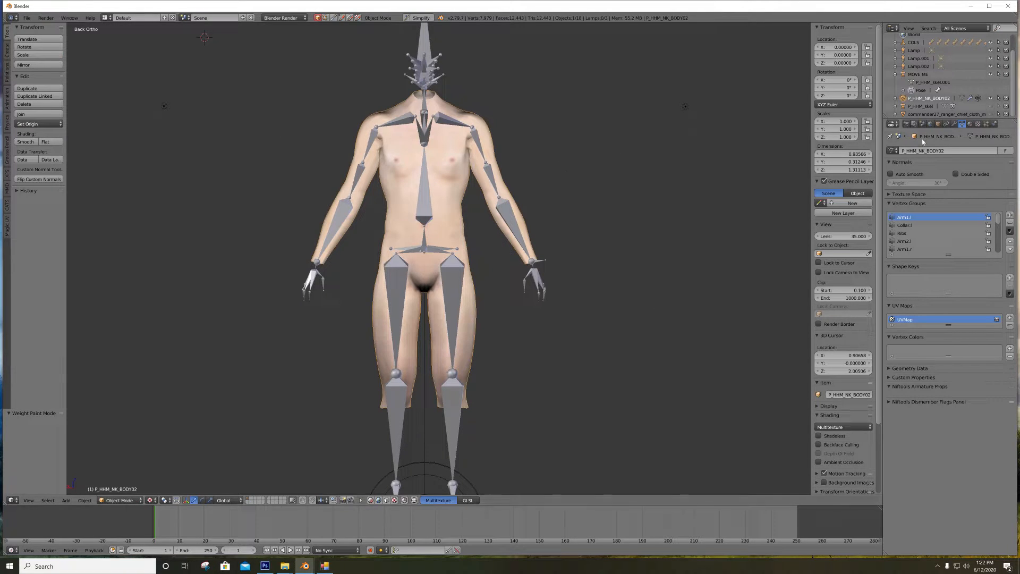
click(991, 115)
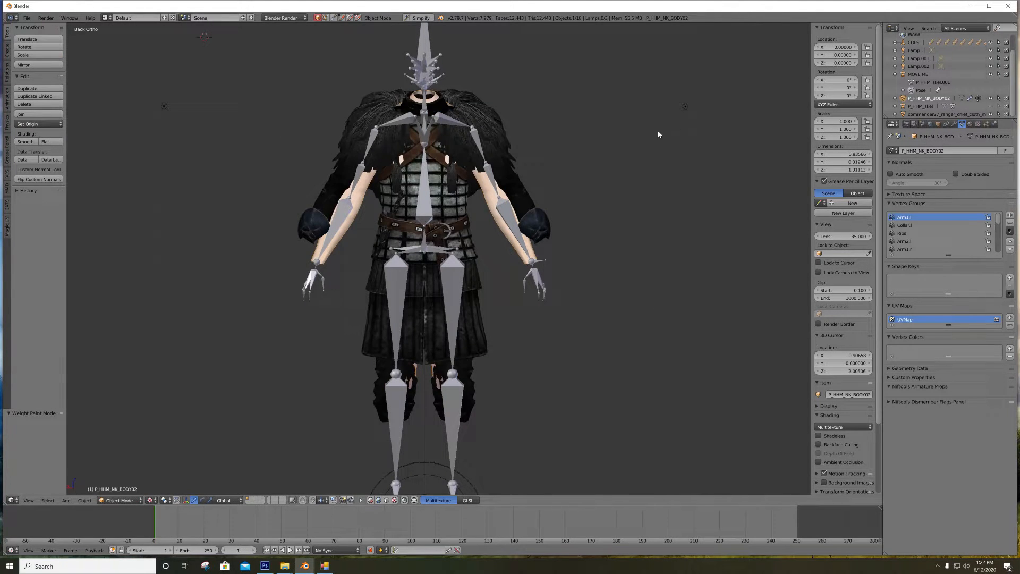
click(954, 124)
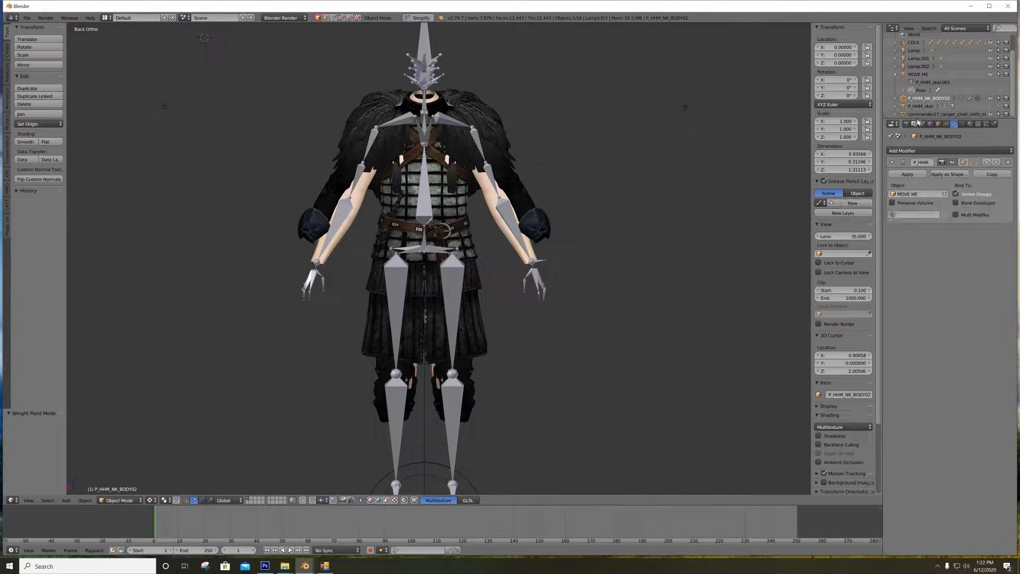
Select the MOVE ME armature and switch it to Pose Mode
click(918, 75)
key(ctrl+Tab)
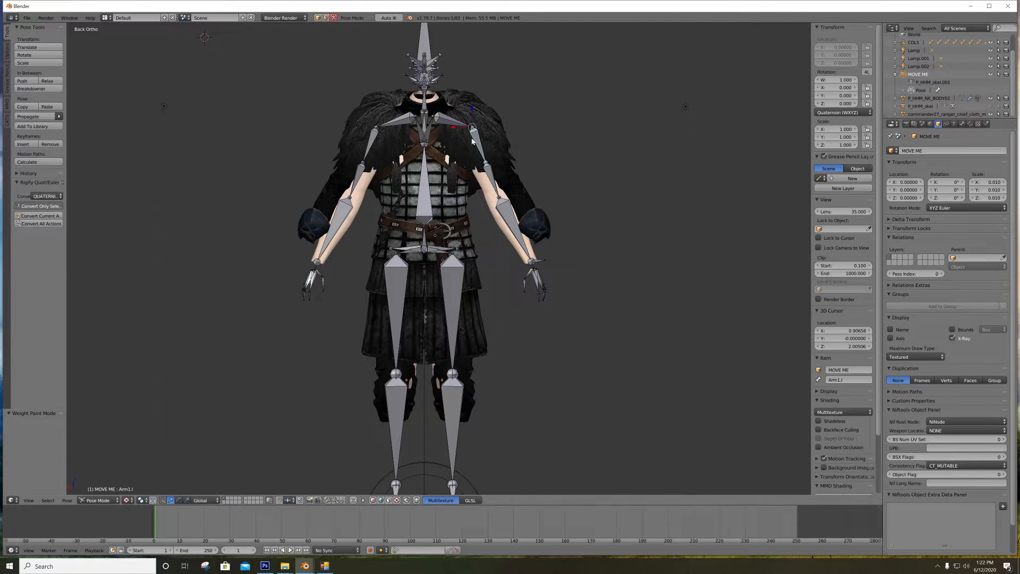
click(99, 500)
click(103, 494)
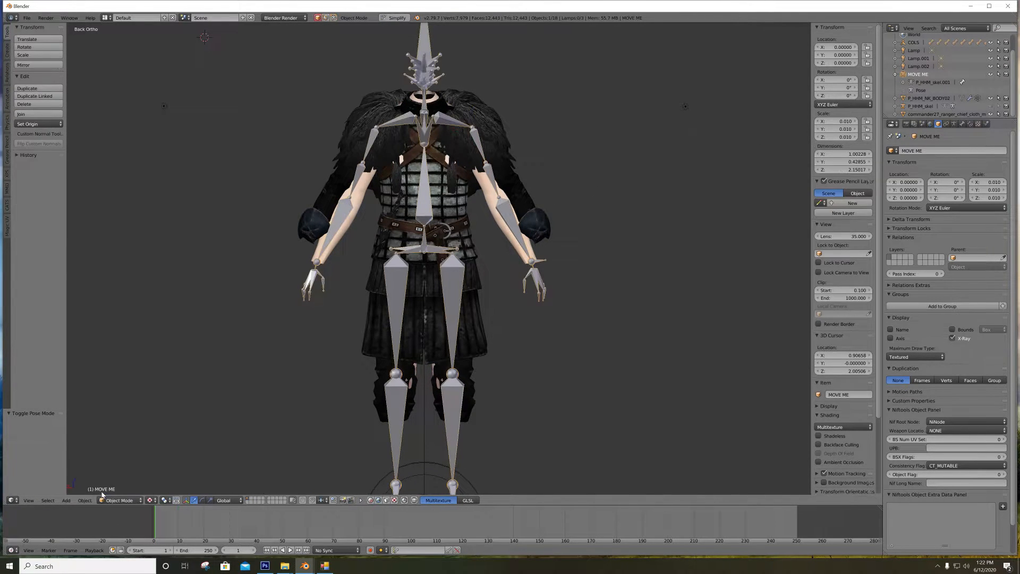
click(112, 501)
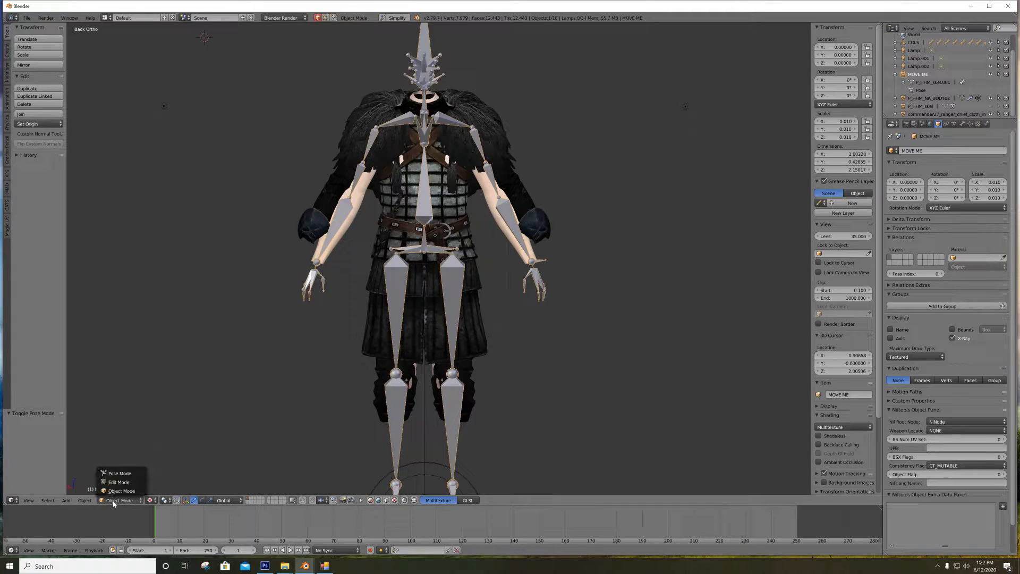
click(123, 472)
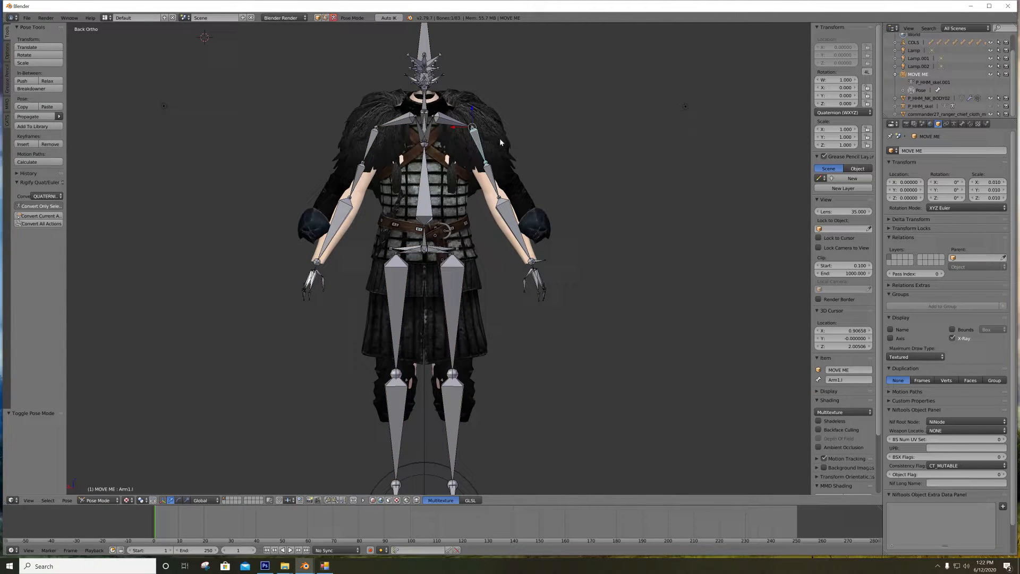
key(r)
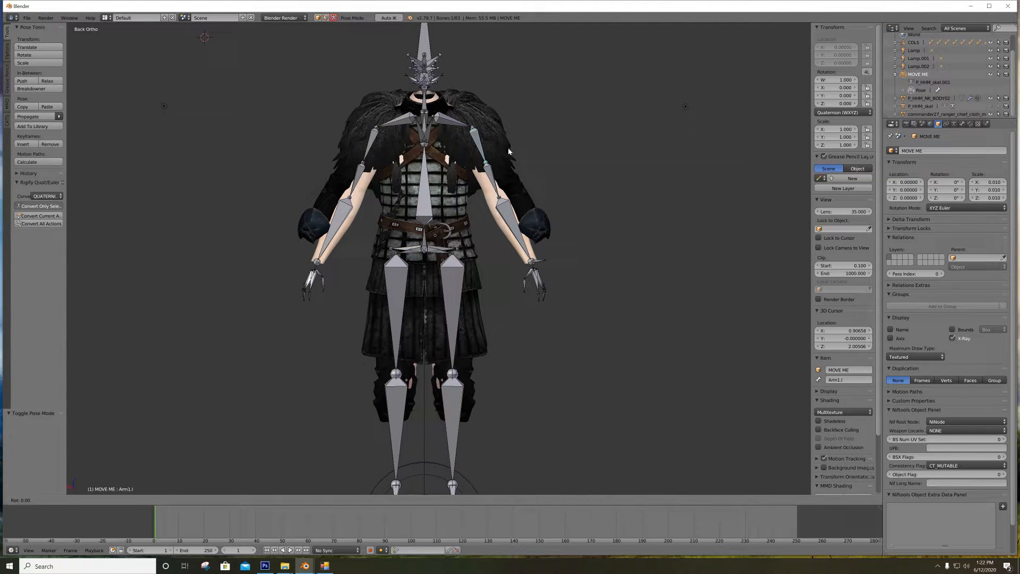
key(Escape)
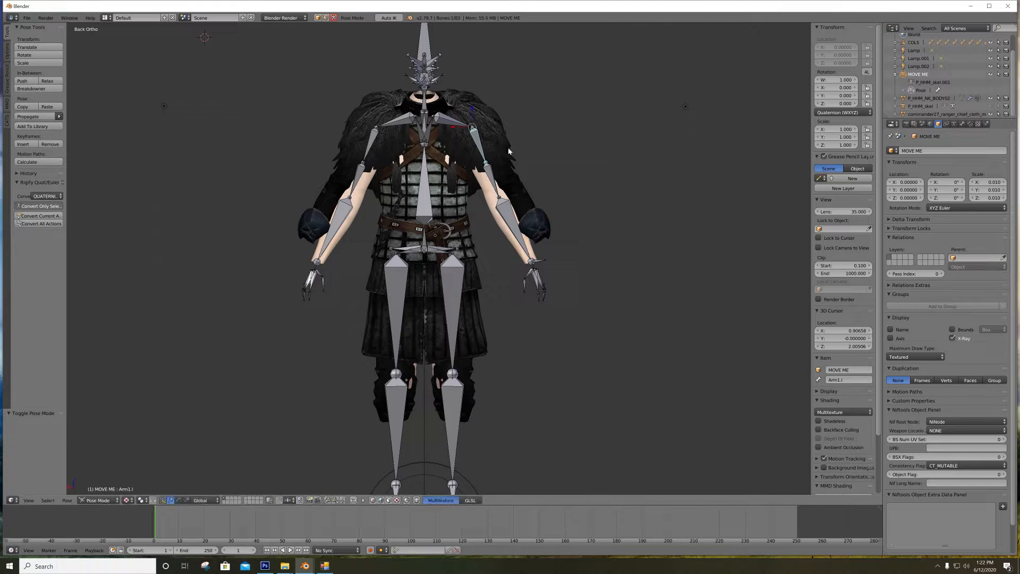
key(r)
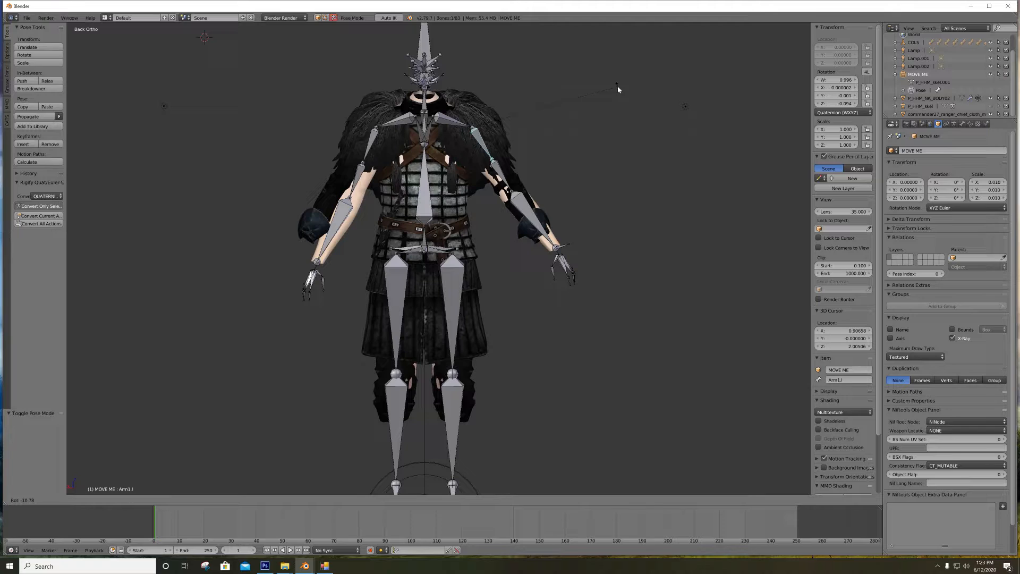
key(Escape)
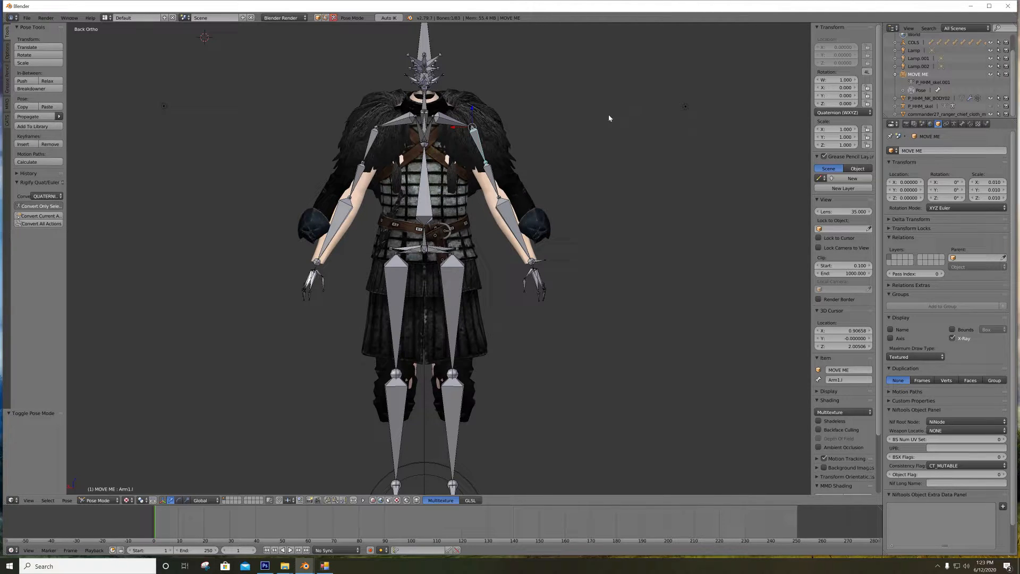
Rotate the left upper arm bone Arm1.l by -10° in the back view
right_click(540, 259)
right_click(474, 142)
key(r)
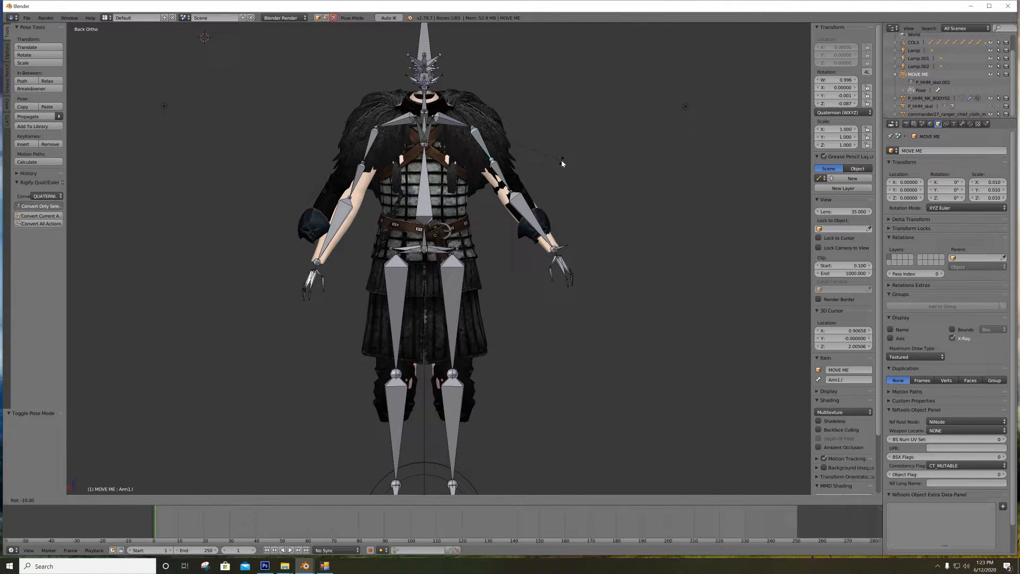
click(562, 163)
Rotate the right upper arm bone Arm1.r by 10° in the back view
right_click(376, 144)
key(r)
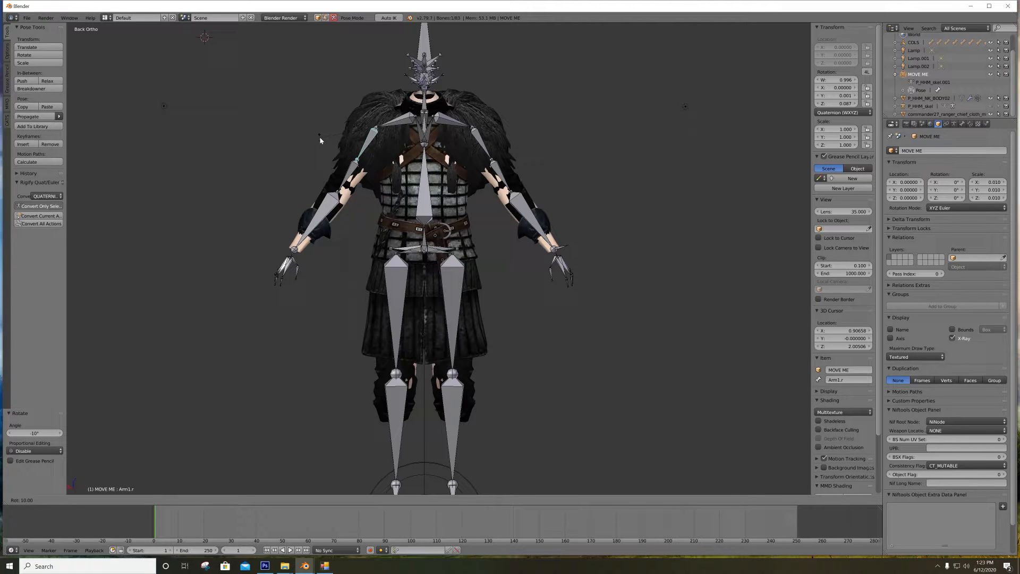
click(319, 140)
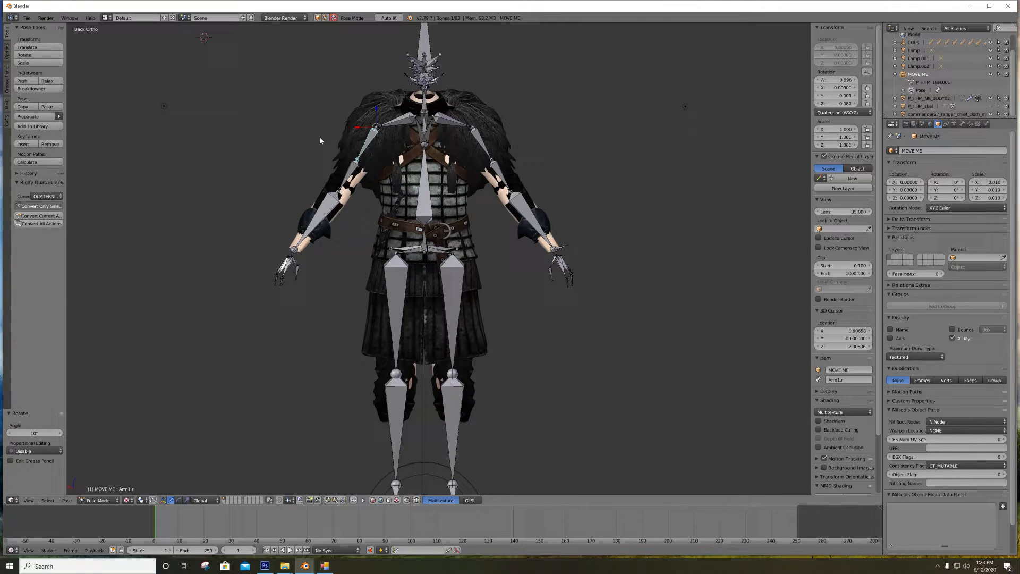
In Edit Mode, hide the ranger cloth mesh's faces using the mat_commander27_ranger_chief_hair_d material, and reactivate the MOVE ME armature
click(937, 113)
click(970, 123)
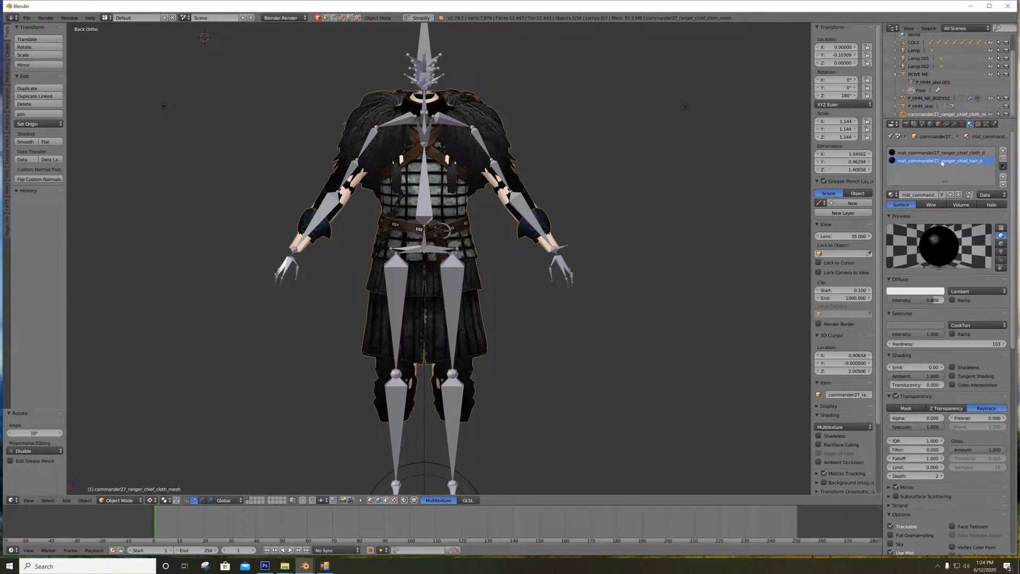
key(Tab)
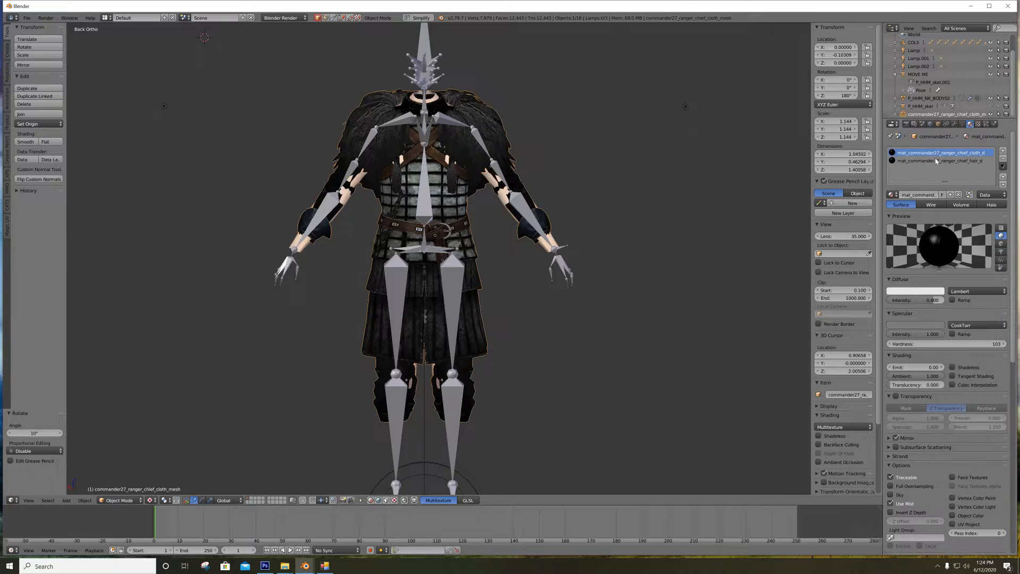
click(944, 195)
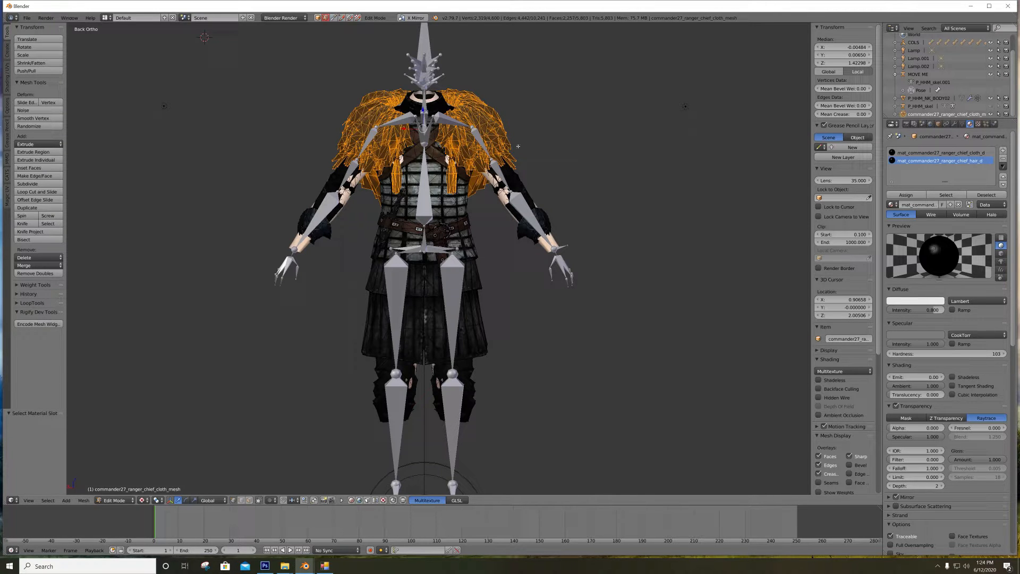
key(h)
middle_drag(555, 172, 579, 176)
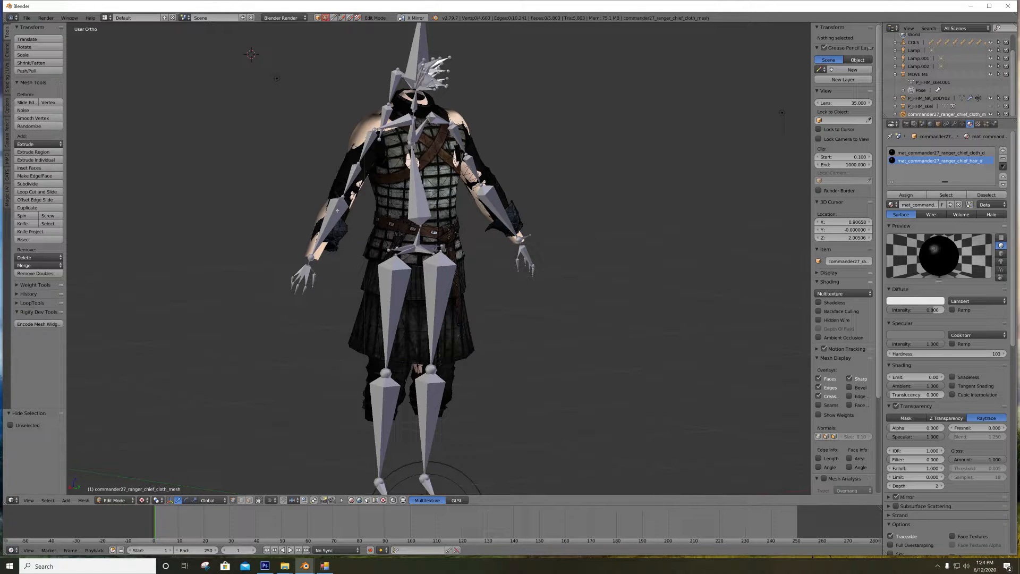
click(924, 75)
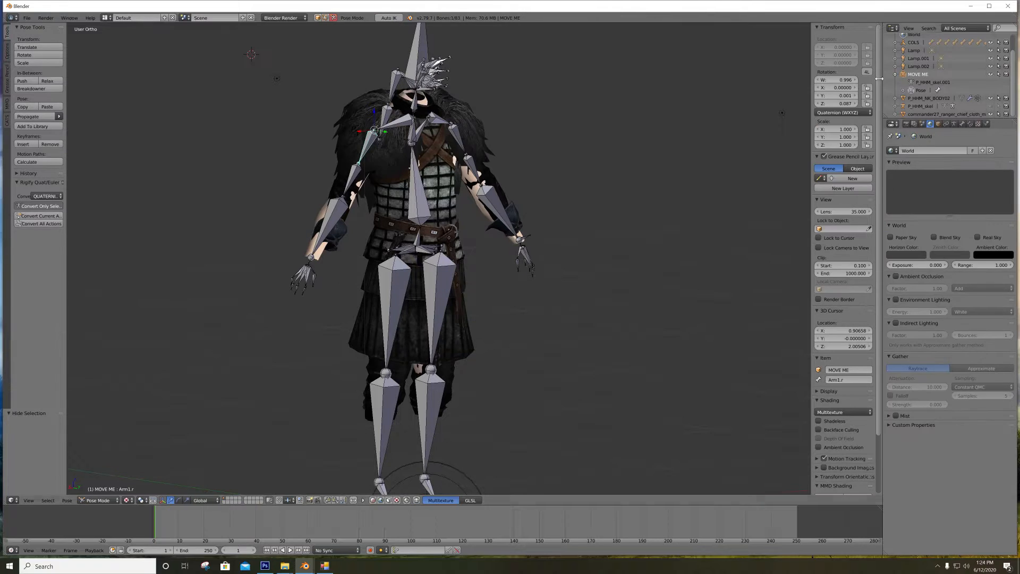
Select both forearm bones of the MOVE ME armature and turn off its X-Ray display
right_click(323, 213)
shift+right_click(518, 208)
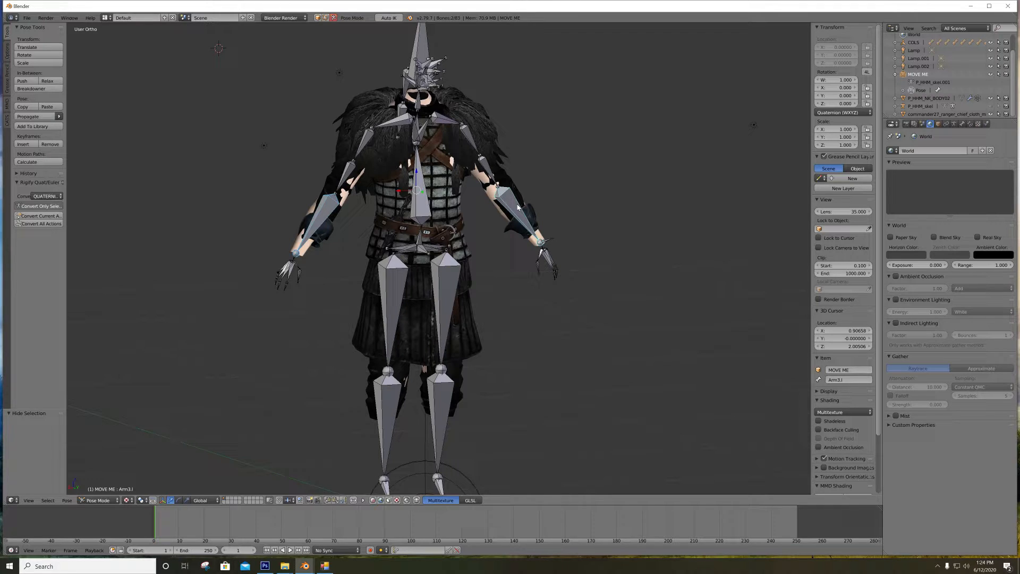
key(KP_3)
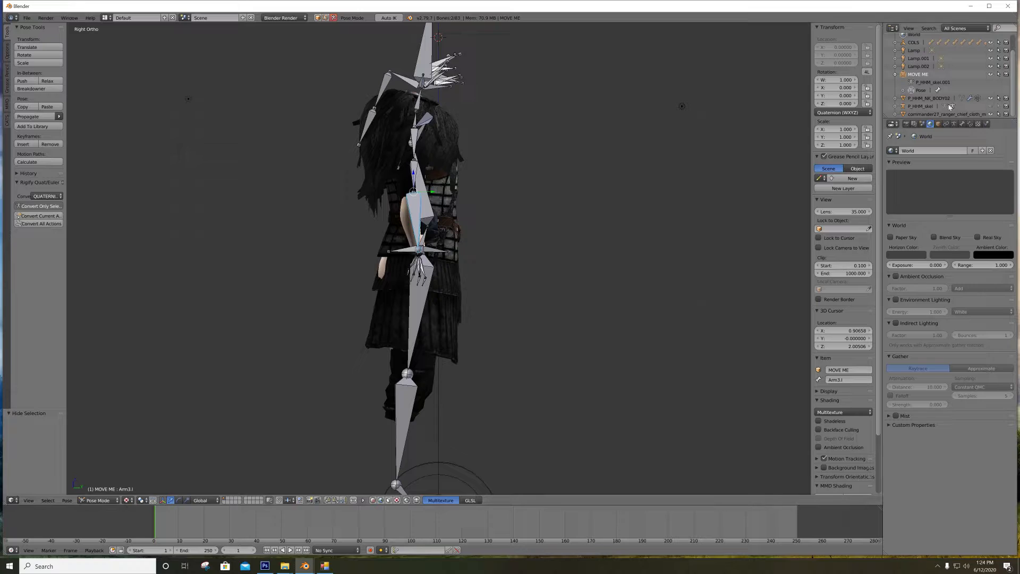
click(954, 124)
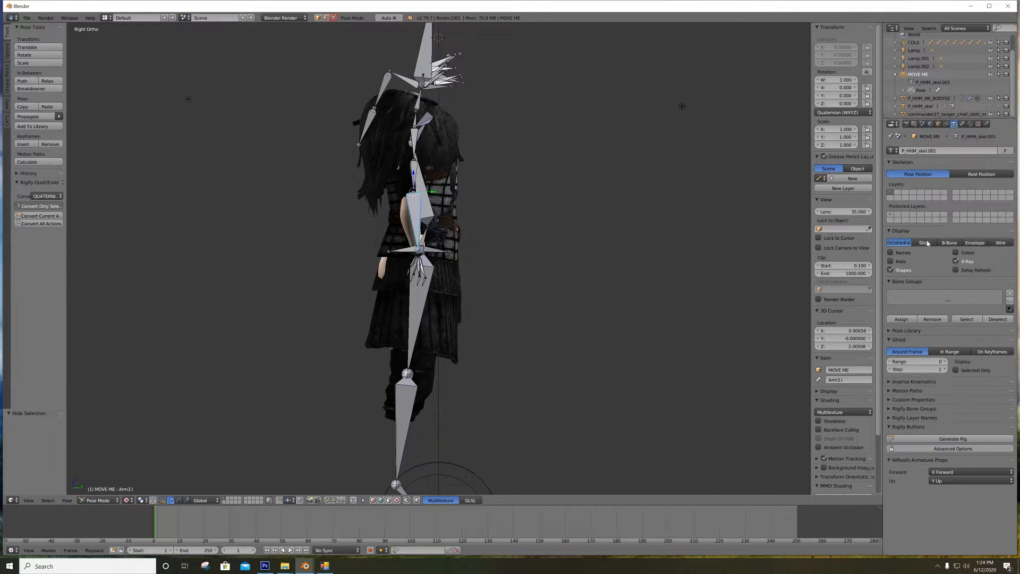
click(955, 260)
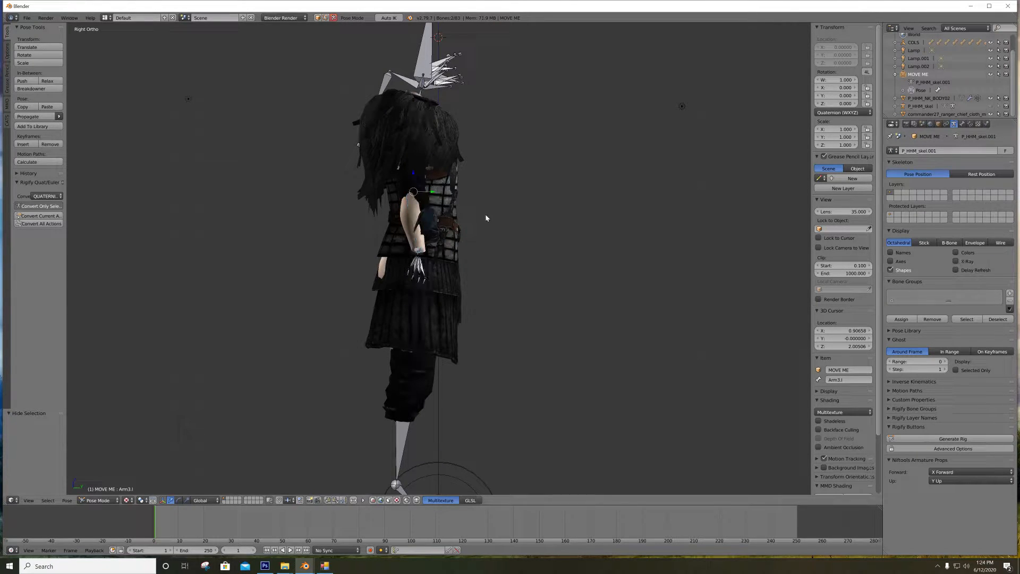
scroll(486, 235, up, 2)
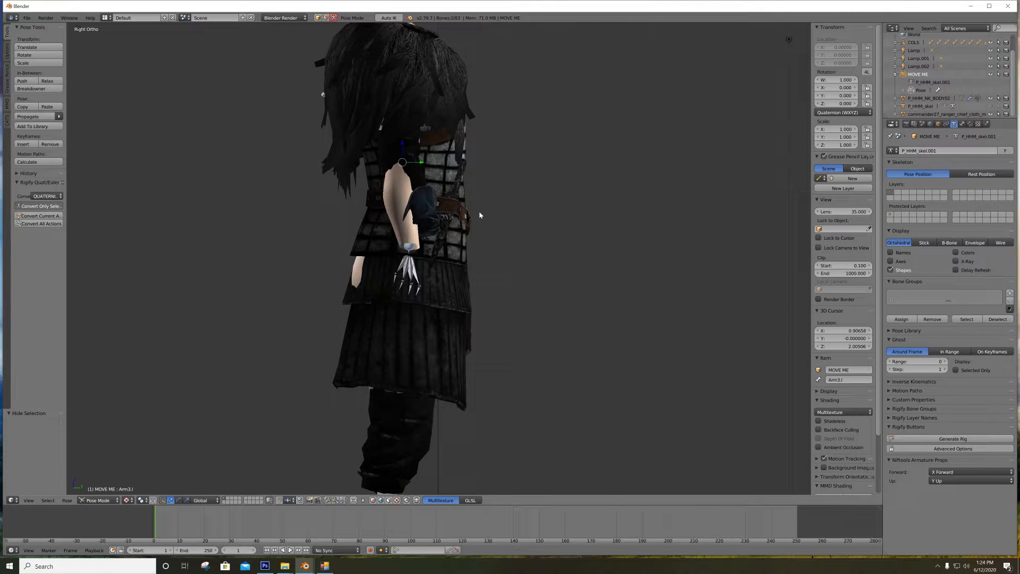
mouse_move(562, 223)
middle_down()
mouse_move(514, 212)
mouse_move(551, 221)
middle_up()
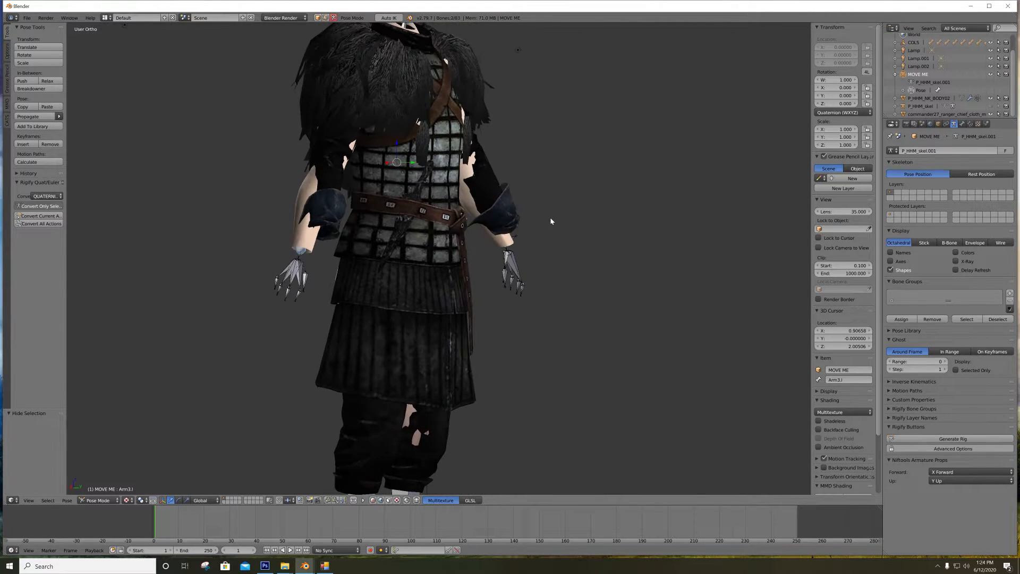
key(KP_3)
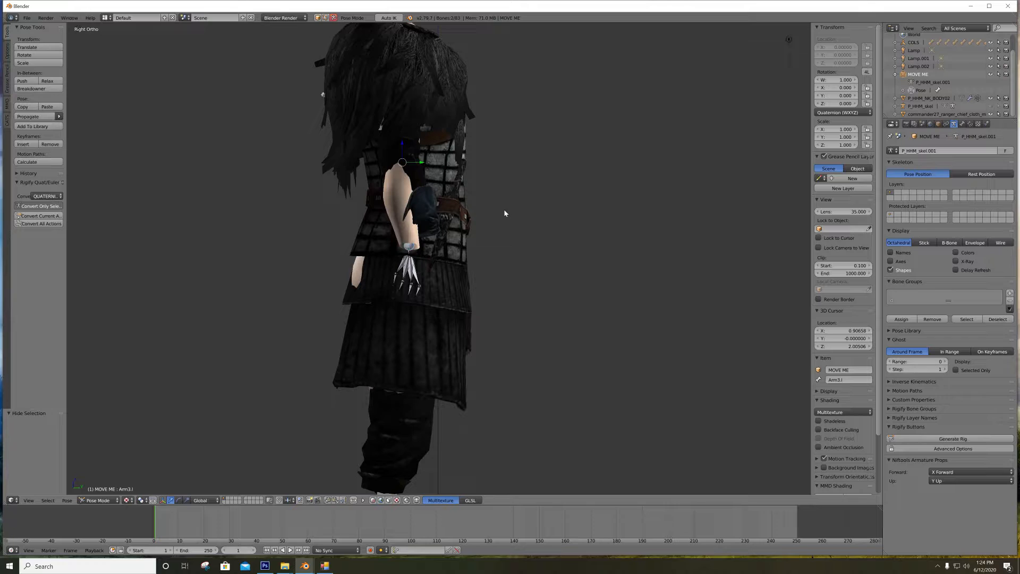
Switch the viewport to Solid shading and rotate both forearm bones by -15° in the right side view
key(r)
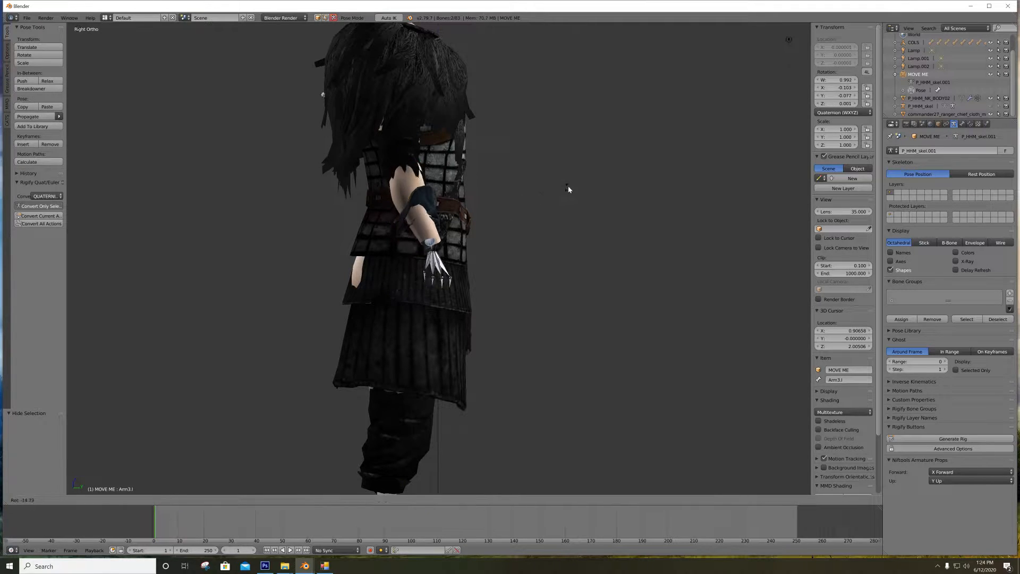
right_click(602, 181)
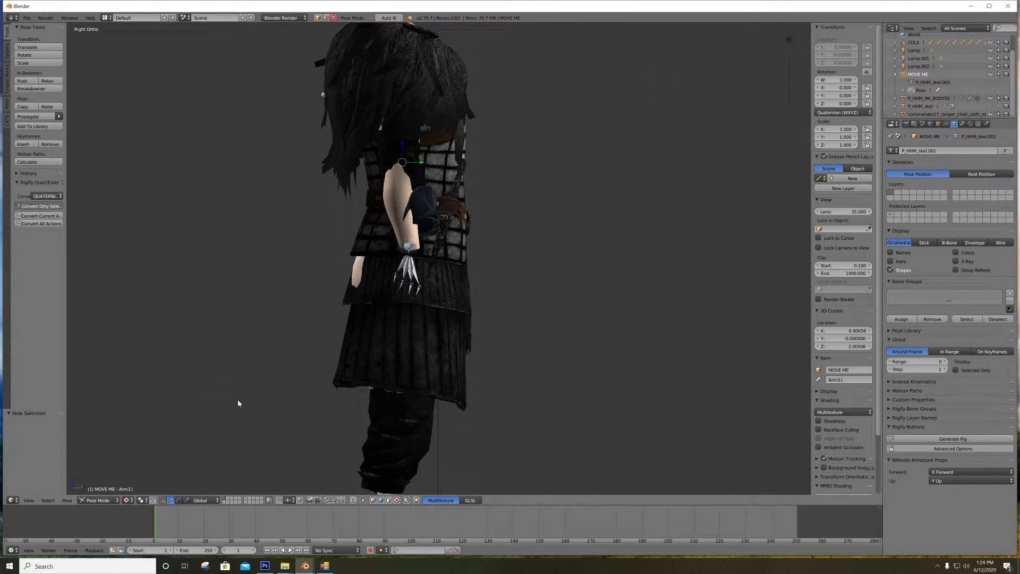
click(127, 500)
click(137, 473)
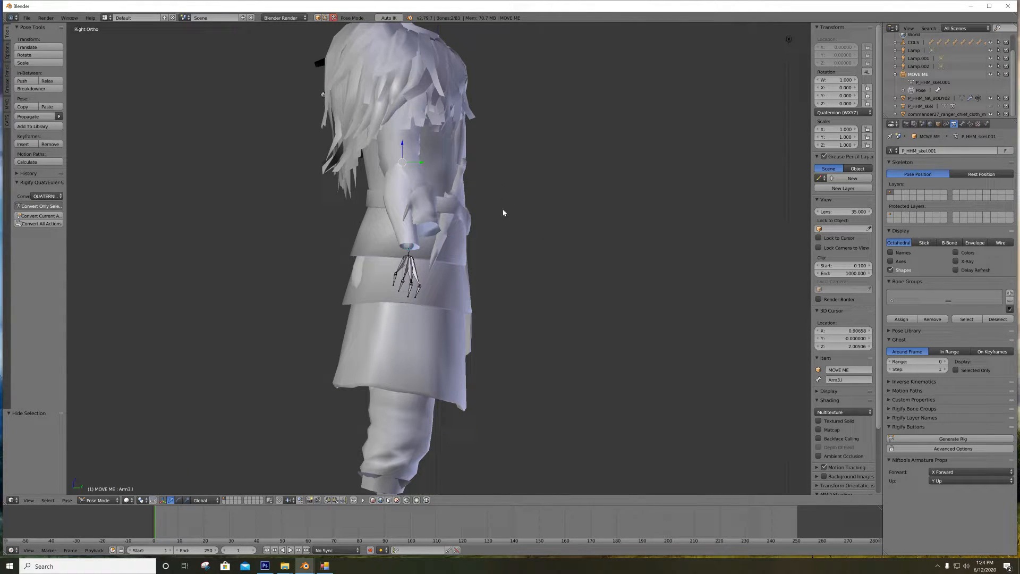
key(r)
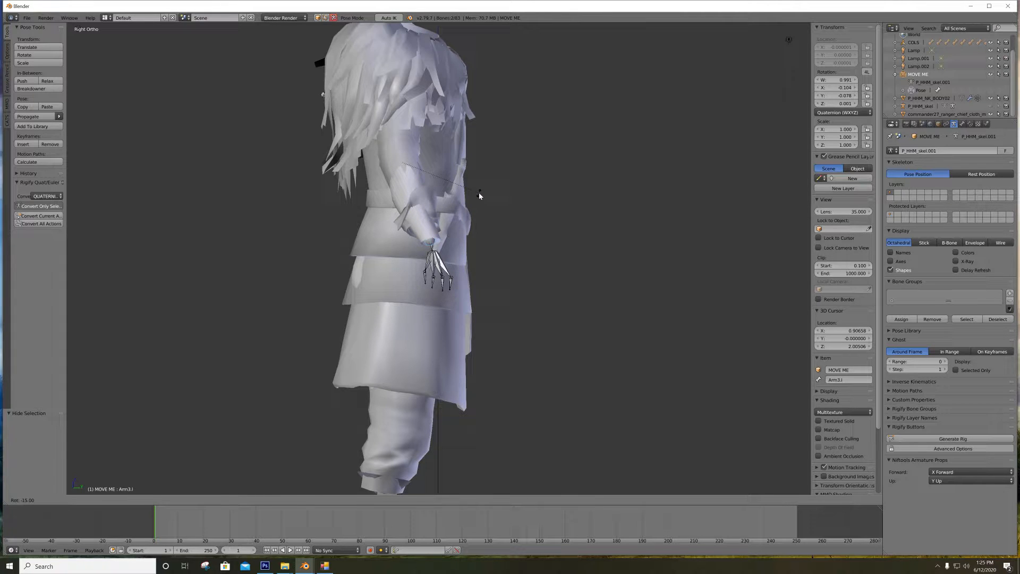
click(480, 195)
Return to textured shading in the back view and turn the armature's X-Ray display back on
middle_drag(510, 192, 447, 195)
key(ctrl+KP_1)
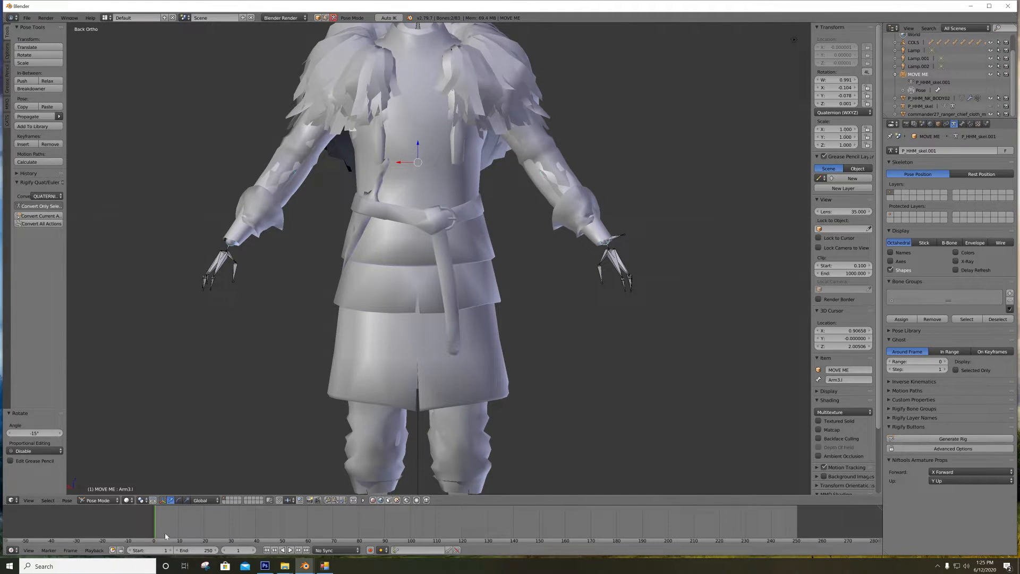
click(127, 500)
click(136, 465)
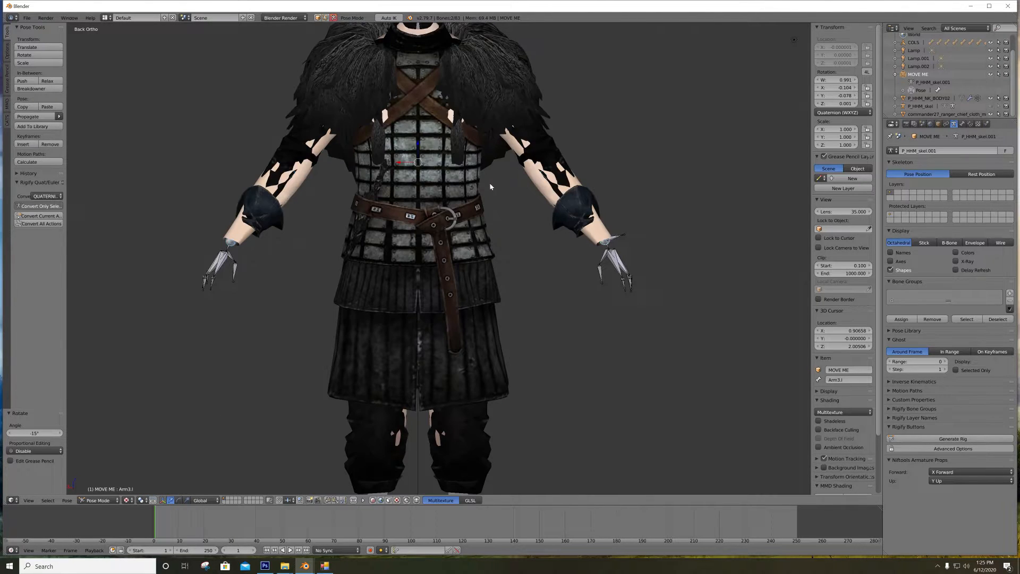
scroll(584, 146, down, 4)
click(955, 260)
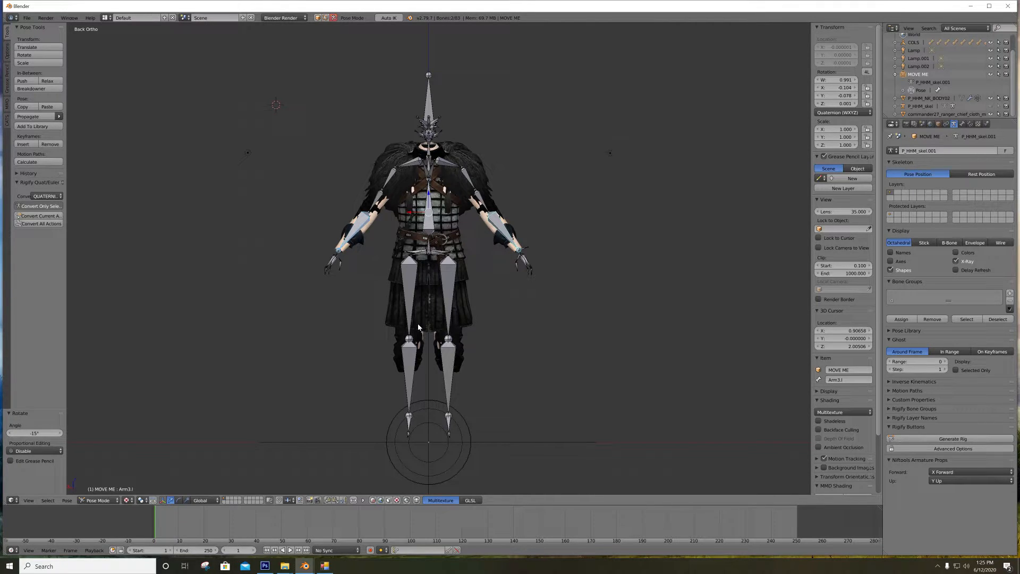
scroll(480, 227, up, 2)
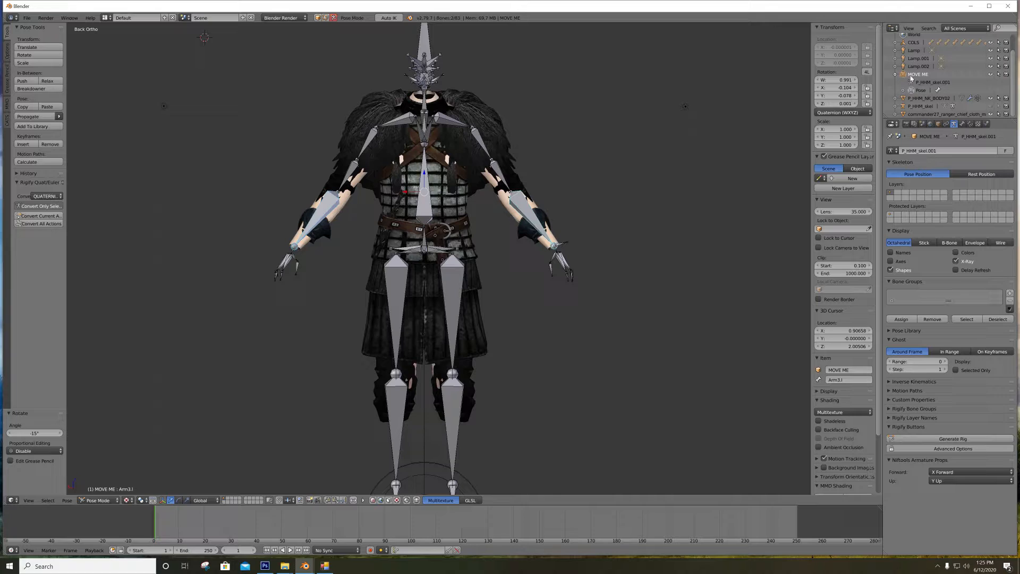
Apply the P_HHM_NK_BODY02 body mesh's Armature modifier that targets MOVE ME
click(927, 98)
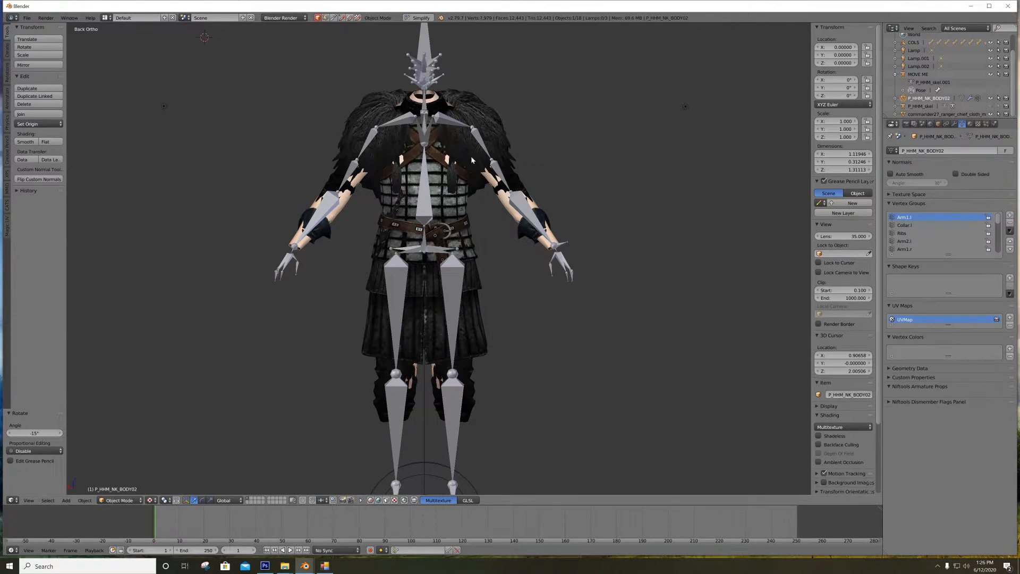
click(954, 124)
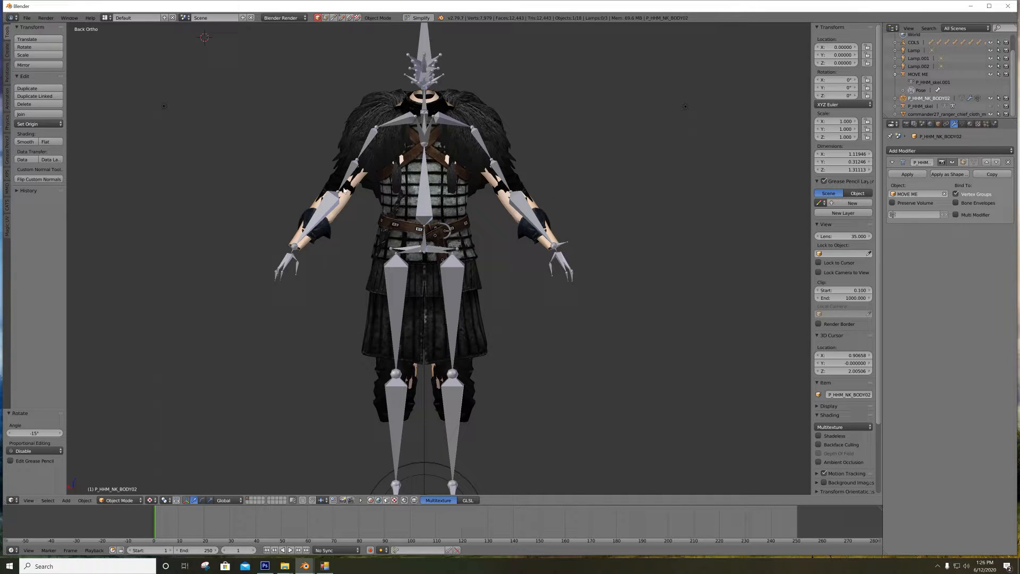
click(905, 174)
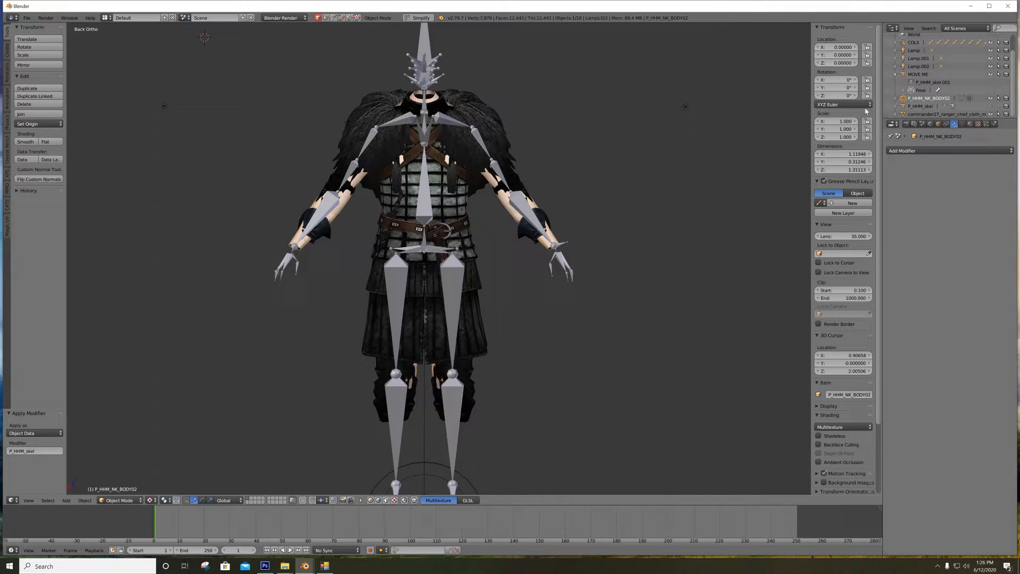
Test-rotate the left upper arm bone Arm1.l of the MOVE ME armature in Pose Mode
click(917, 76)
key(ctrl+Tab)
right_click(481, 140)
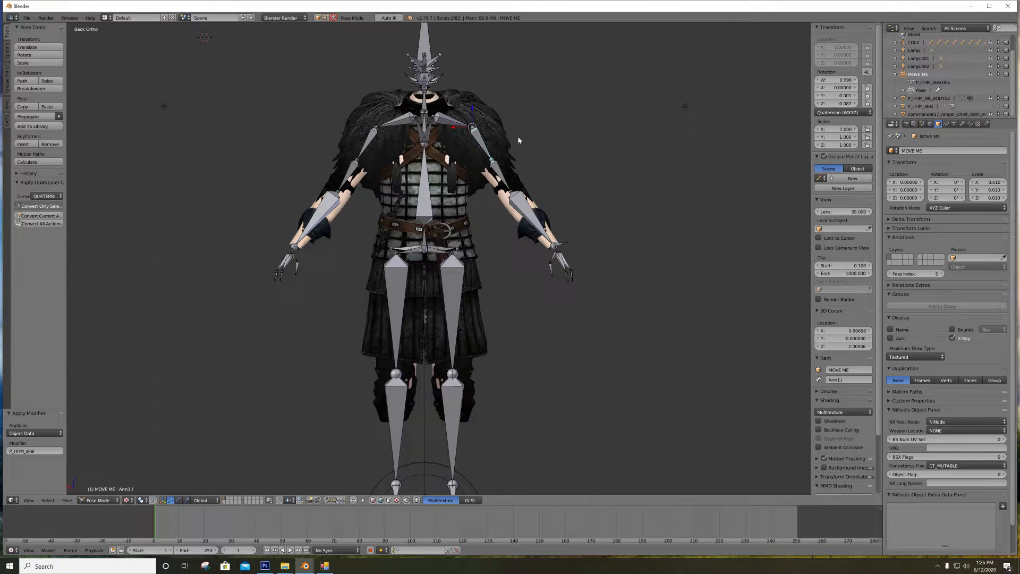
key(r)
click(572, 158)
Hide the MOVE ME armature and remove the Armature modifier from commander27_ranger_chief_cloth_mesh
click(990, 74)
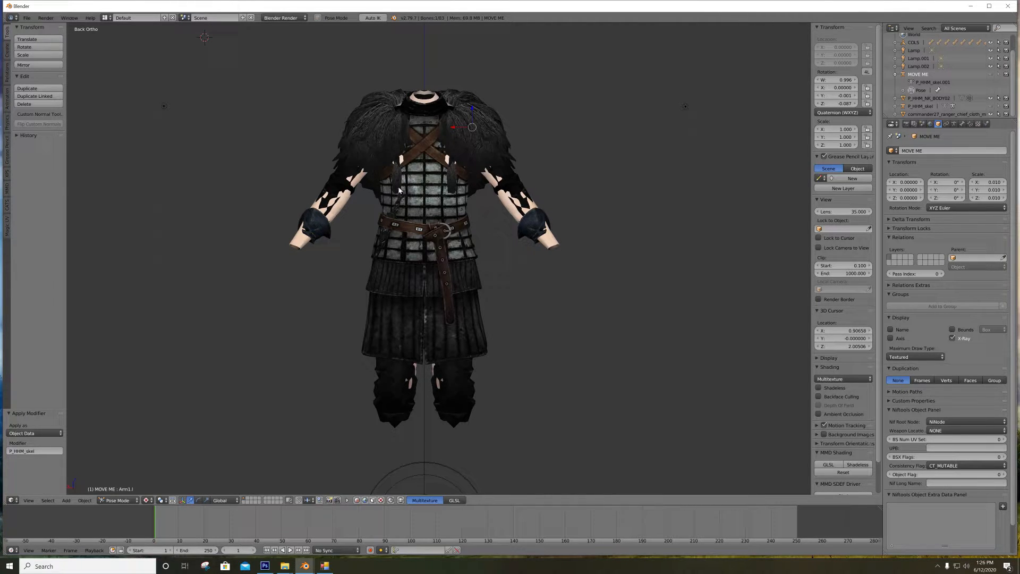
right_click(553, 243)
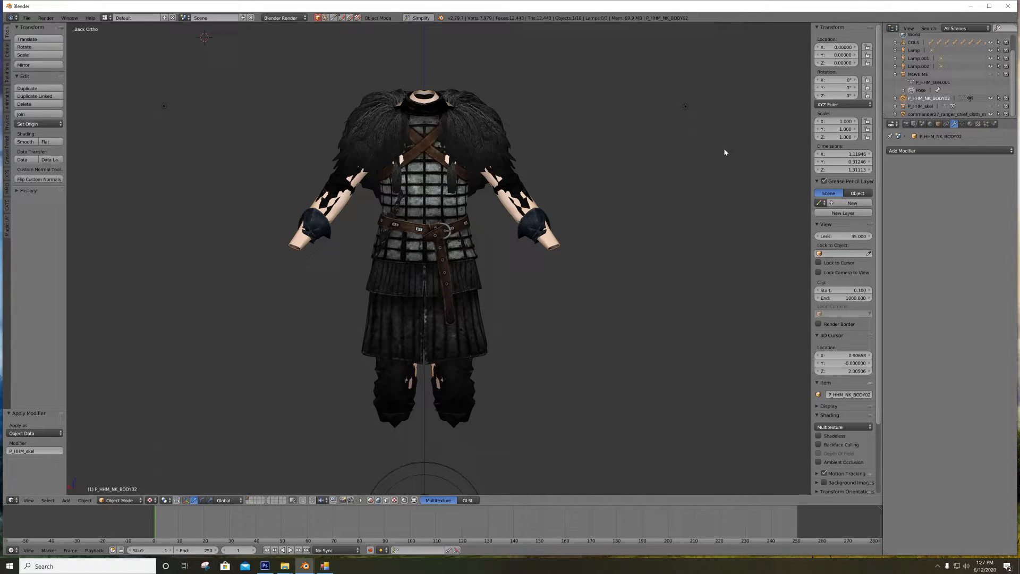
click(934, 114)
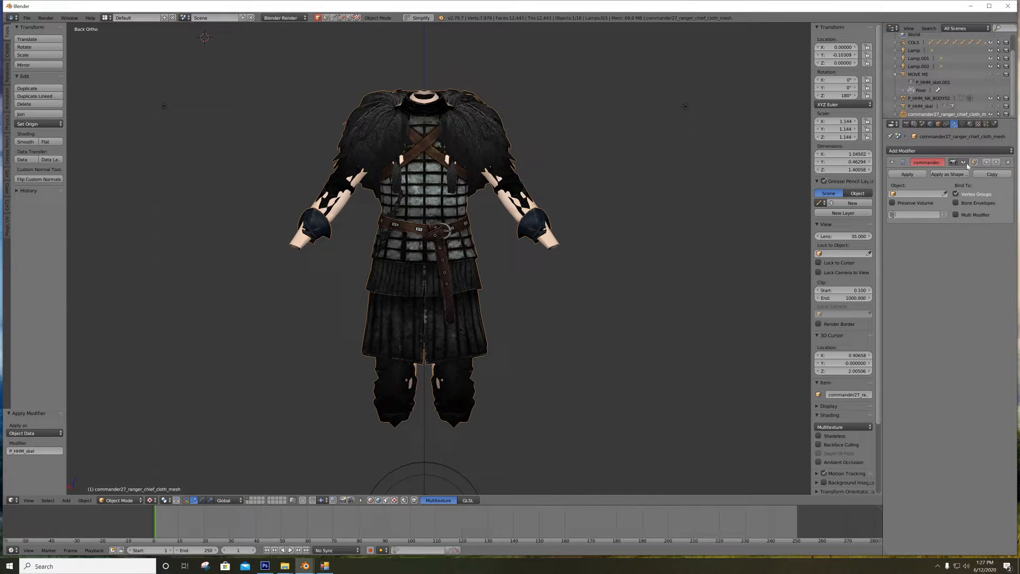
click(1008, 163)
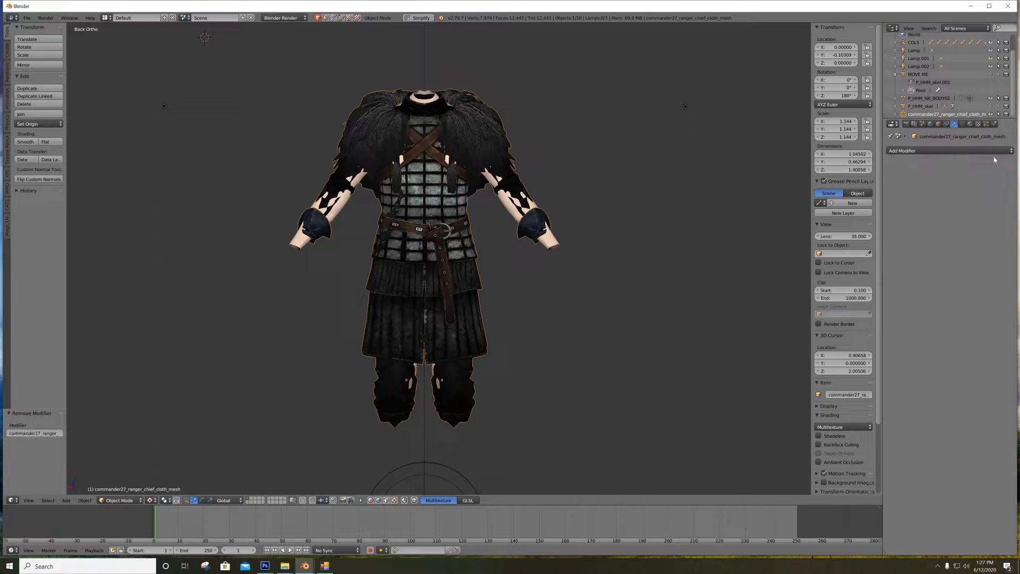
Add a Data Transfer modifier to the ranger cloth mesh and enable Vertex Data with Vertex Group(s)
click(920, 152)
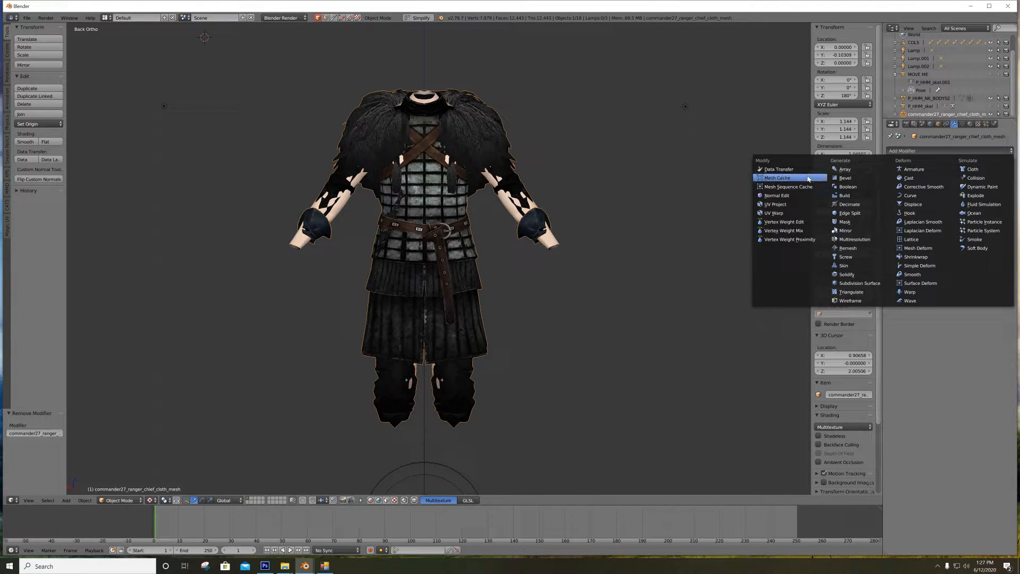
click(794, 170)
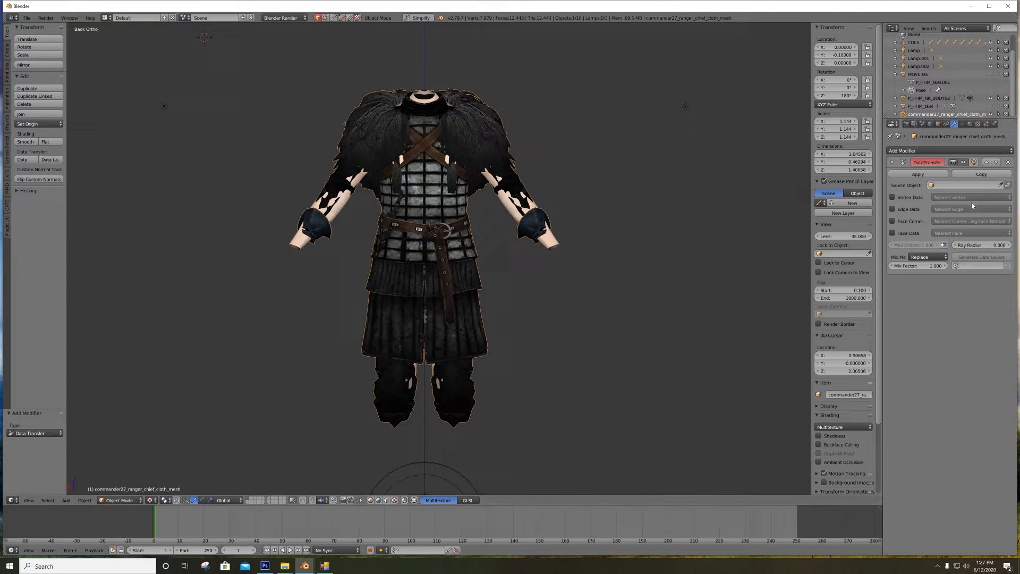
click(905, 197)
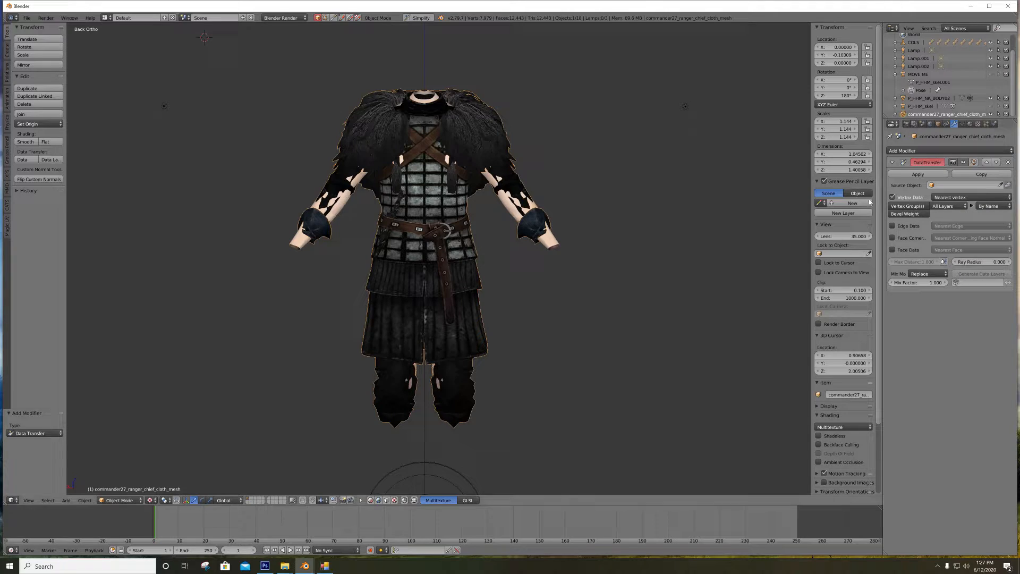
click(896, 197)
click(895, 198)
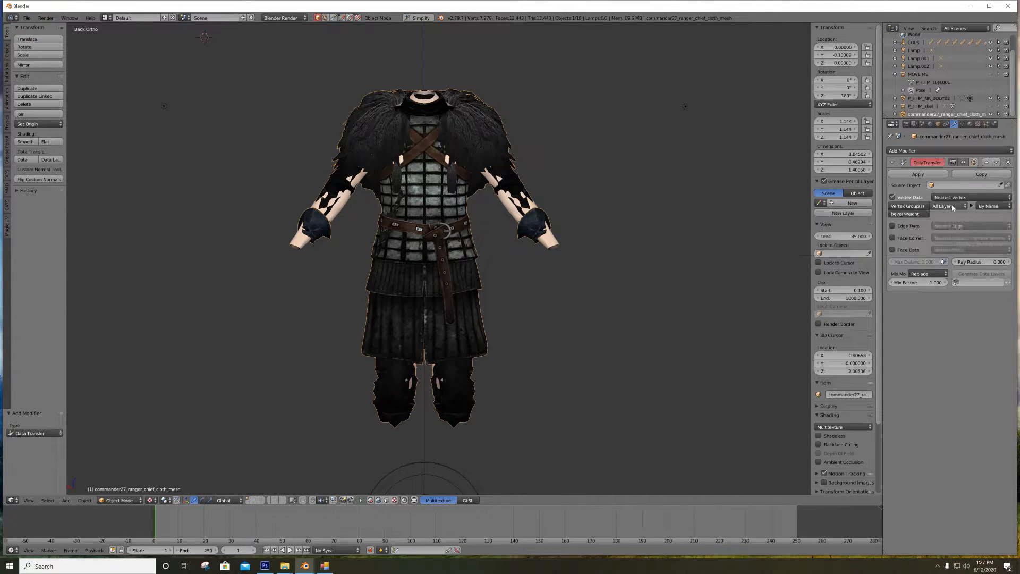
click(901, 206)
Set the Data Transfer modifier's vertex mapping to Nearest Face Interpolated
click(971, 198)
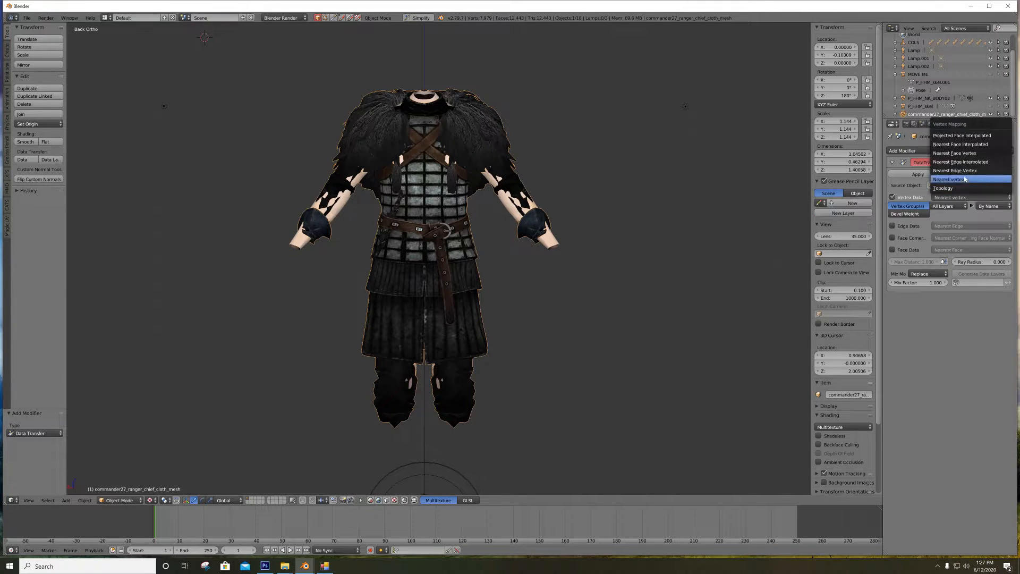
click(971, 145)
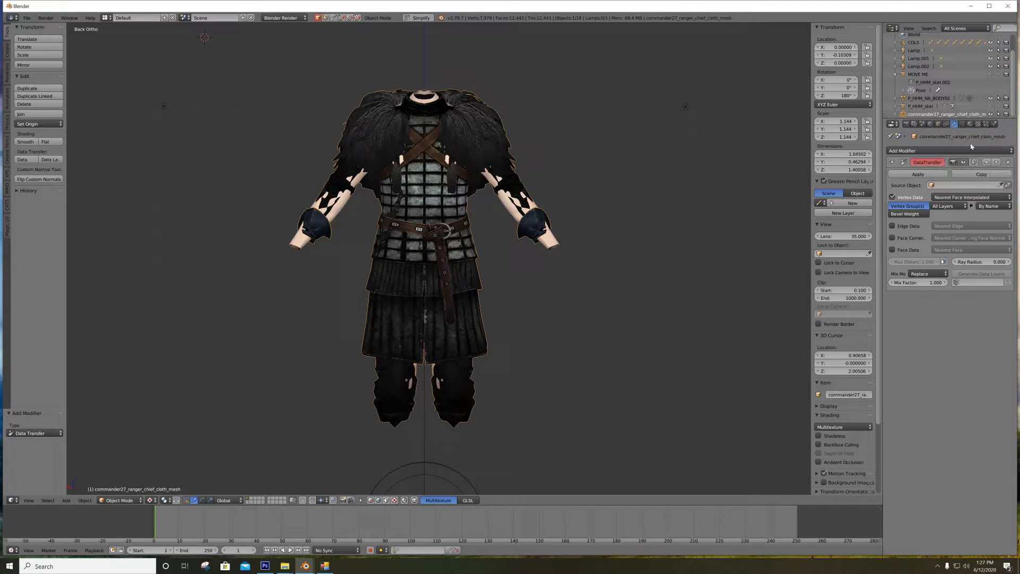
click(953, 198)
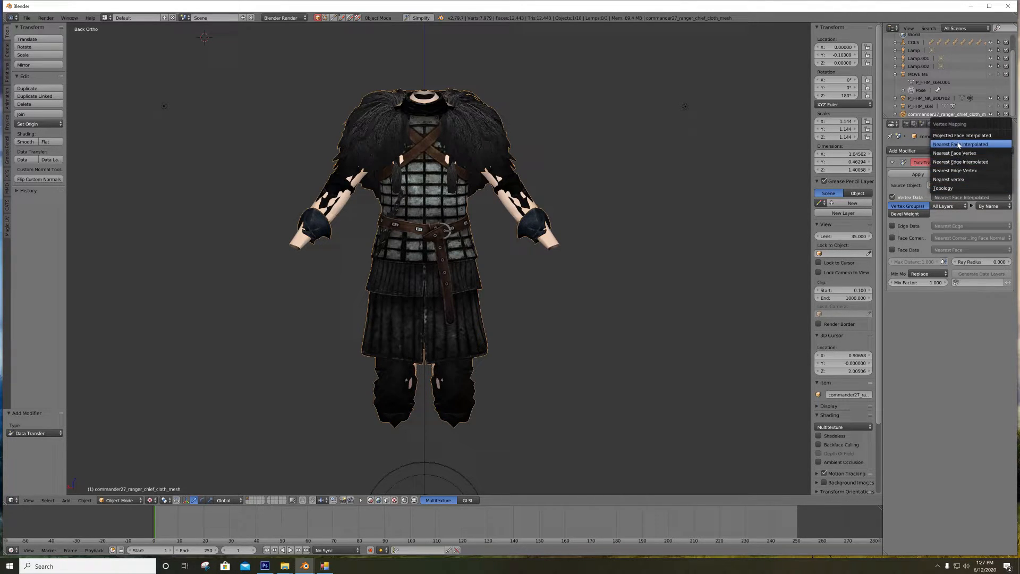
click(959, 145)
click(968, 197)
click(975, 145)
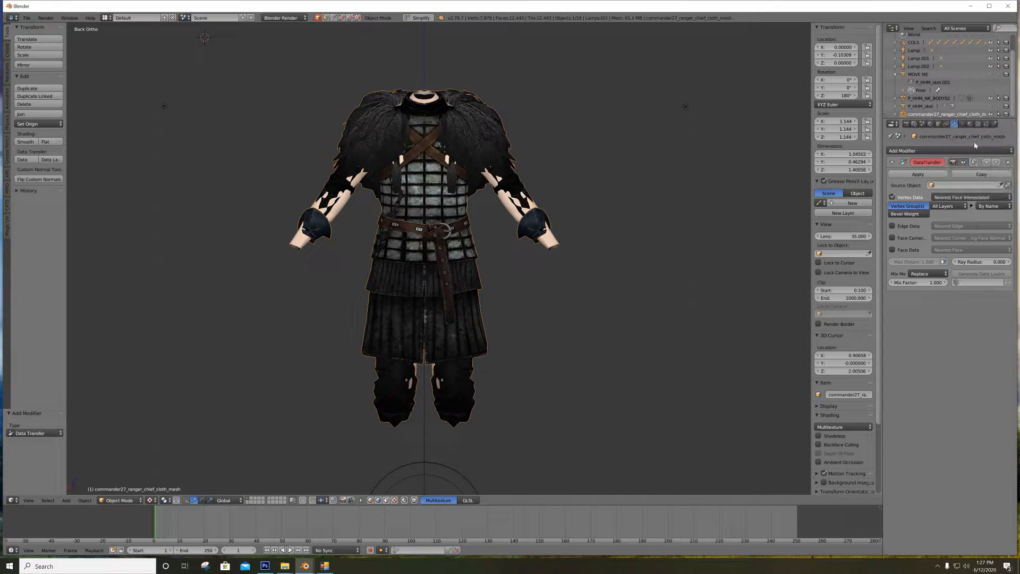
click(958, 198)
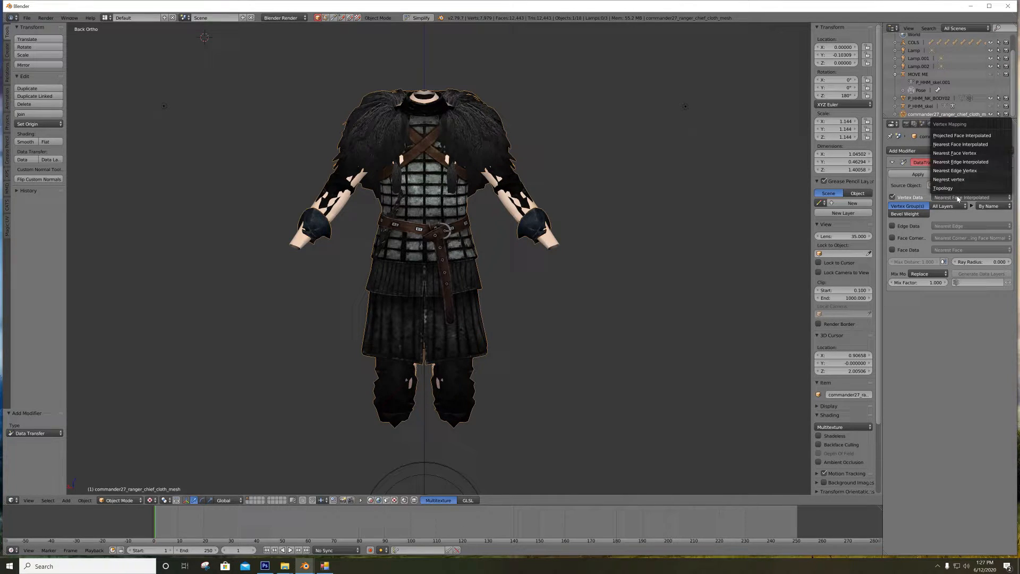
click(958, 145)
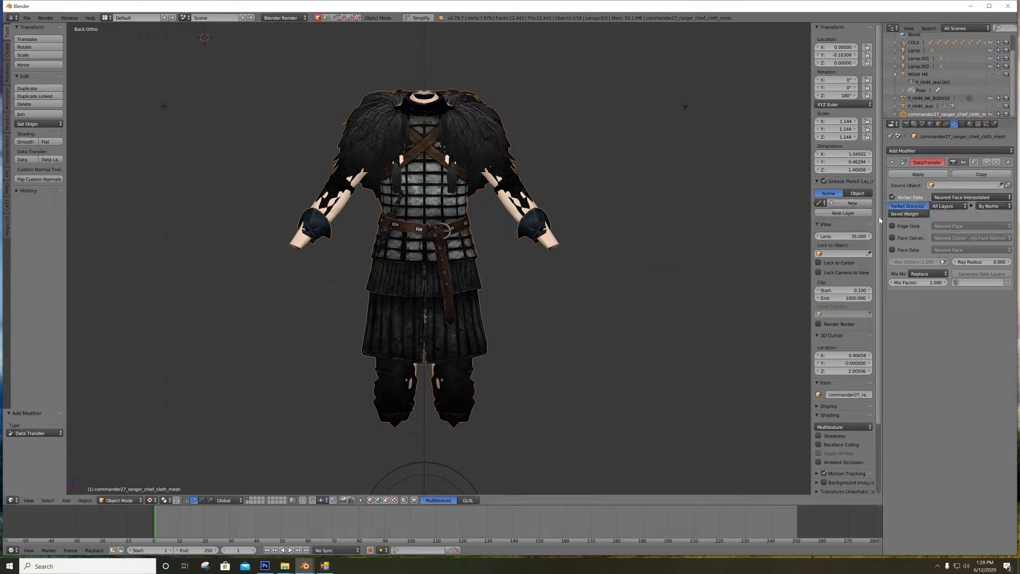
Select the P_HHM_NK_BODY02 body mesh and show its vertex groups
click(930, 98)
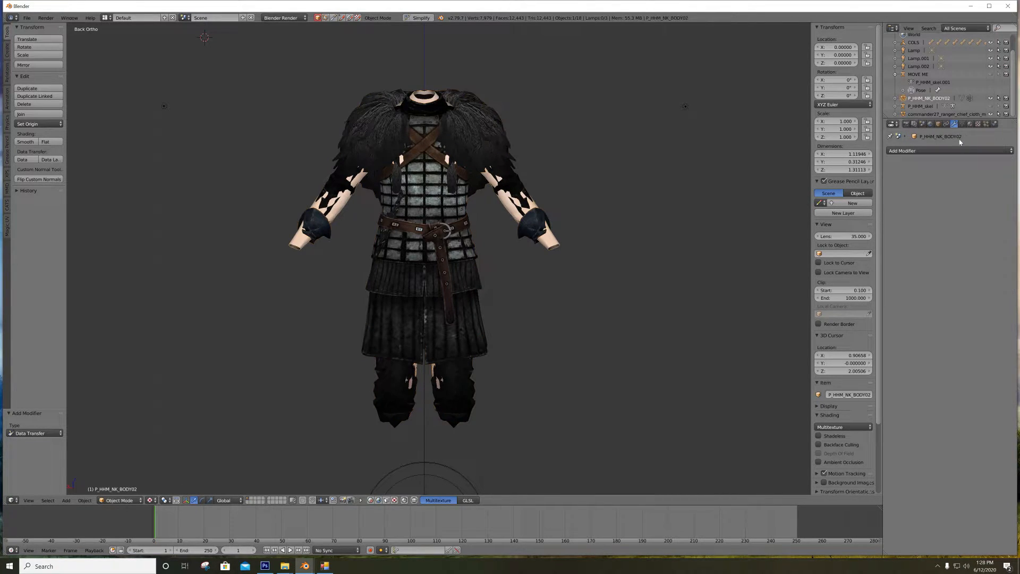
click(962, 124)
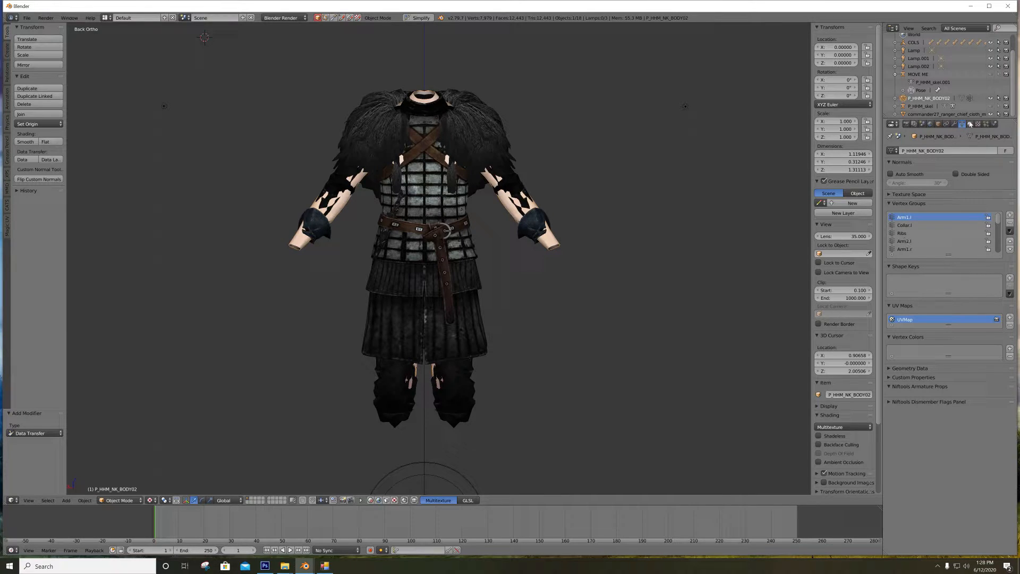
On commander27_ranger_chief_cloth_mesh, set the Data Transfer source object to P_HHM_NK_BODY02 with vertex mapping Nearest Face Interpolated
click(939, 114)
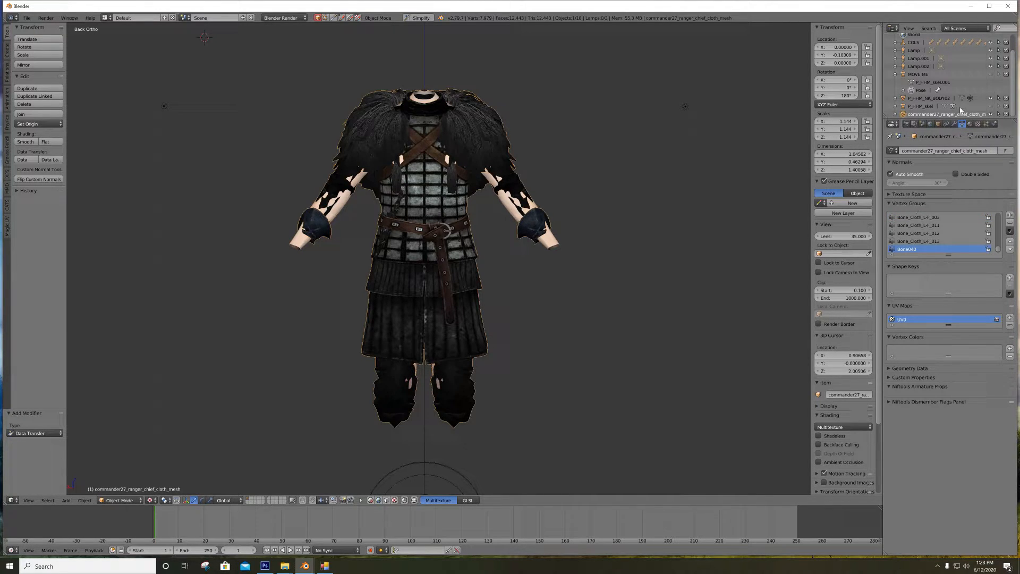
scroll(946, 234, up, 8)
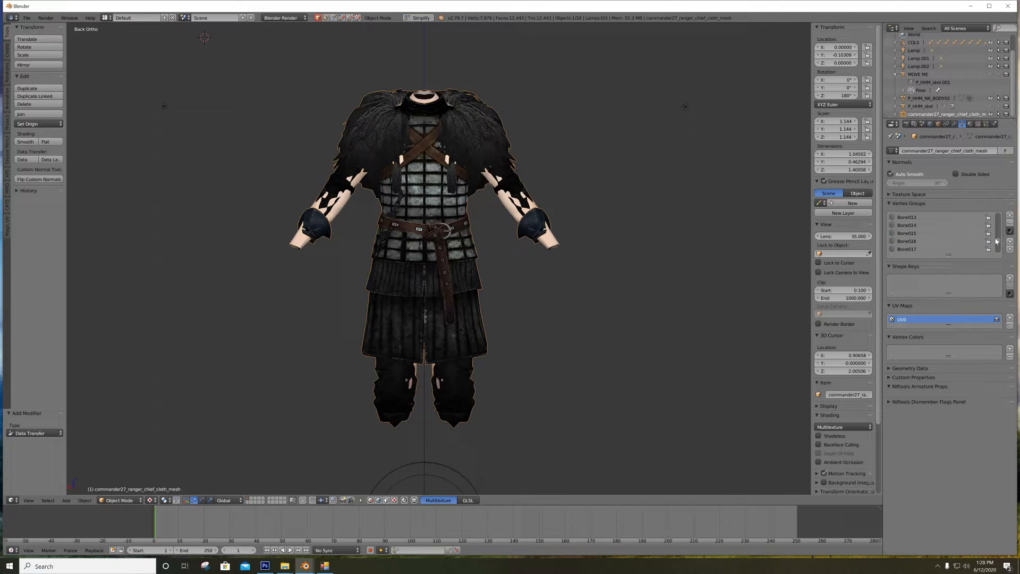
mouse_move(997, 238)
mouse_down()
mouse_move(995, 211)
mouse_move(1000, 252)
mouse_up()
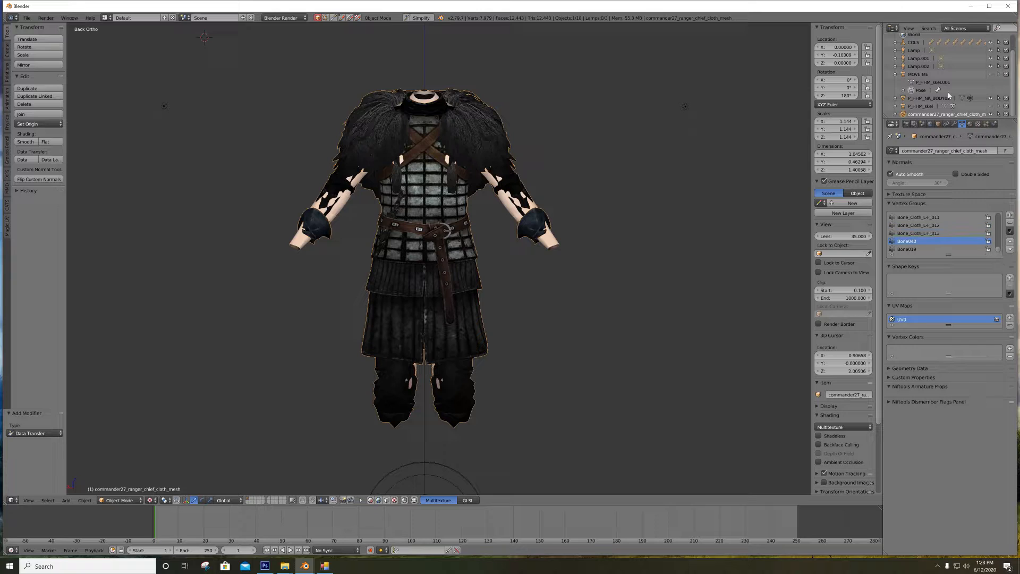
click(954, 124)
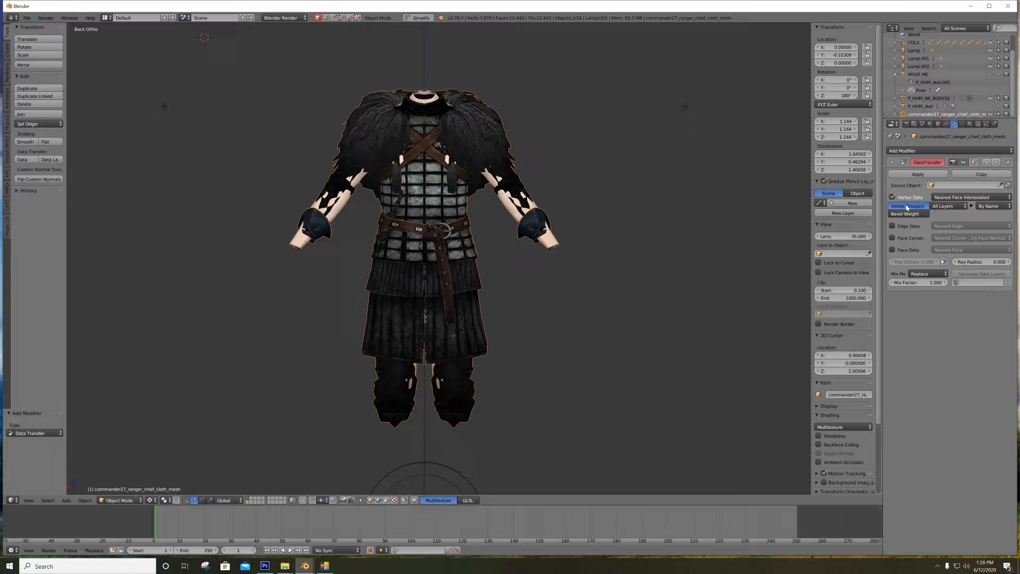
click(966, 197)
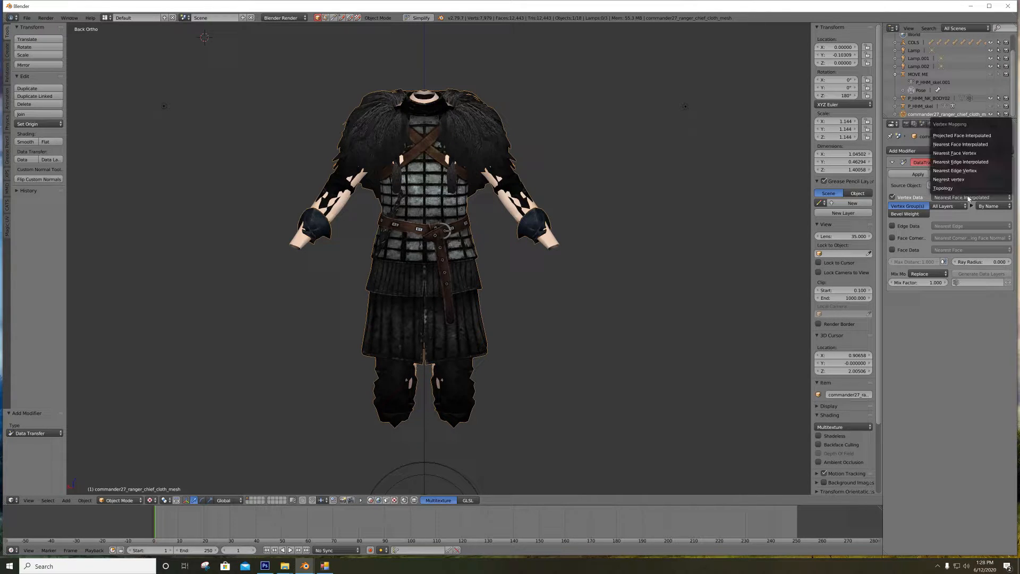
click(965, 144)
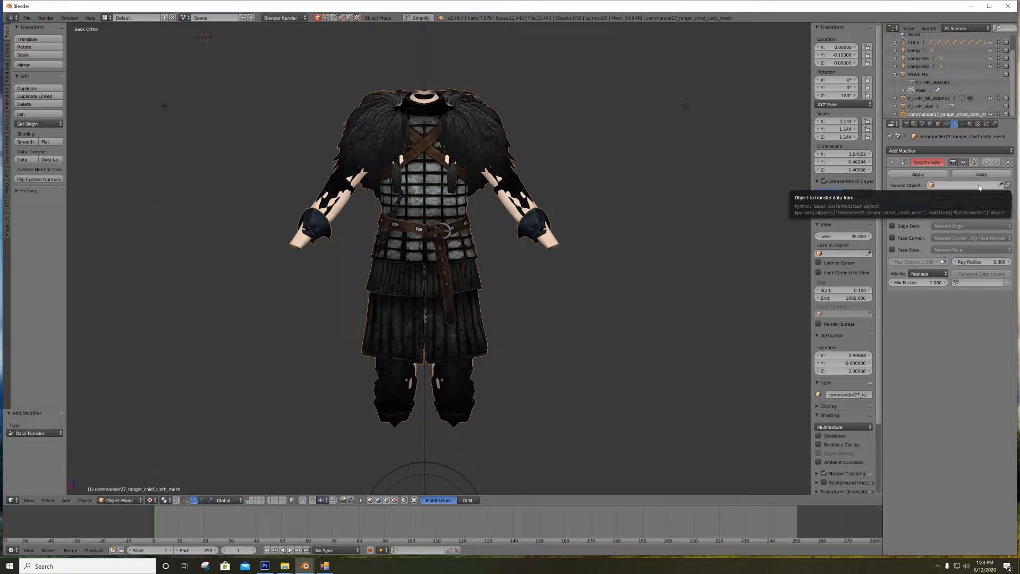
click(978, 185)
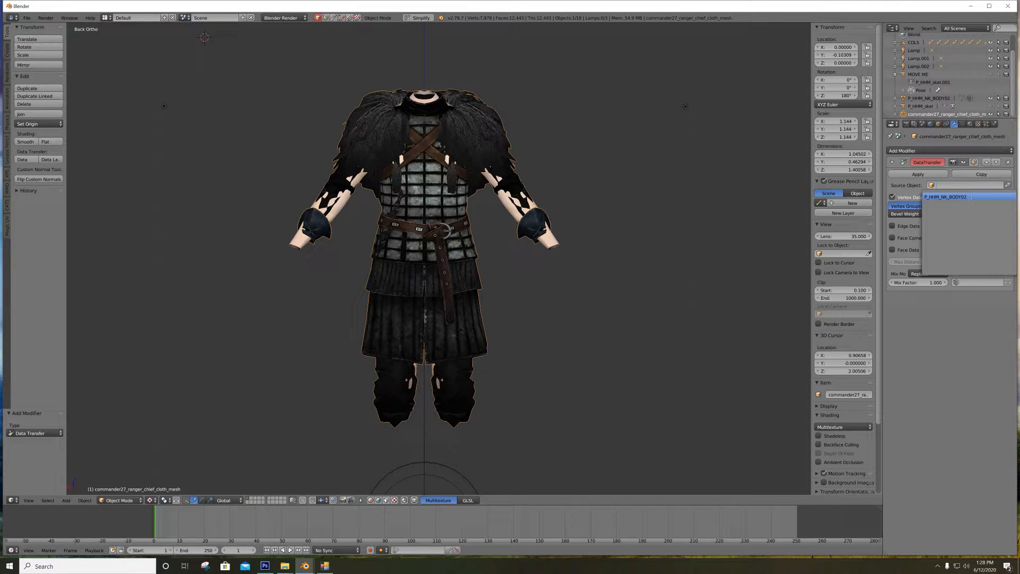
click(970, 198)
Delete all existing vertex groups from the ranger cloth mesh
click(962, 124)
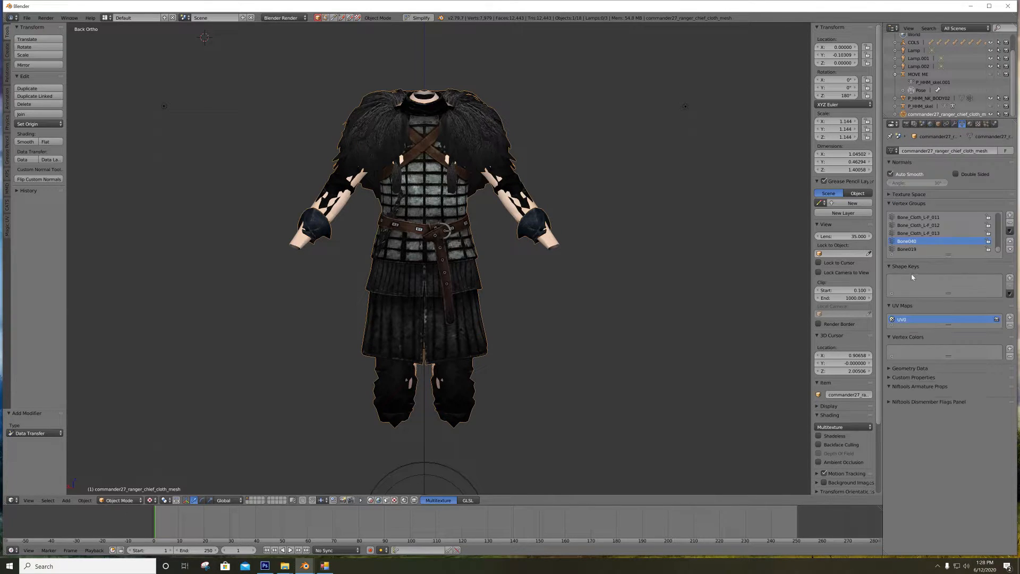
scroll(935, 239, down, 2)
drag(999, 254, 994, 209)
click(1009, 231)
click(963, 321)
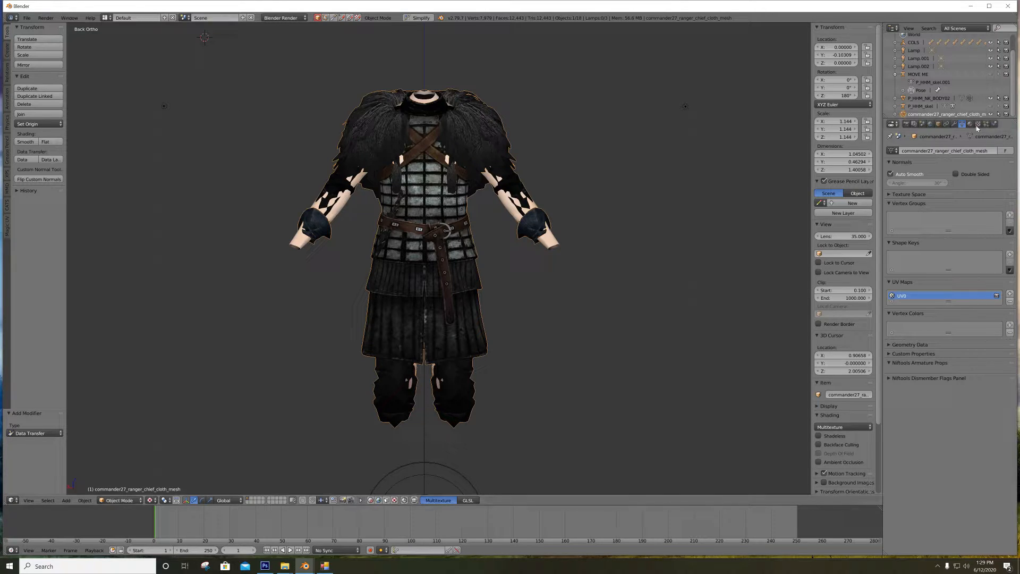
Generate the data layers for the ranger cloth mesh from its Data Transfer modifier
click(955, 124)
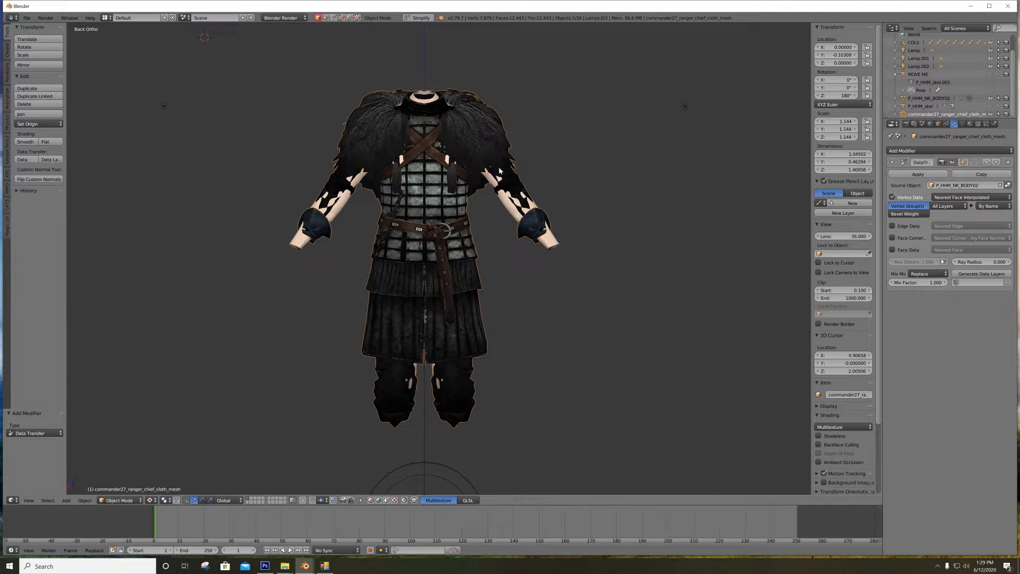
right_click(506, 203)
right_click(483, 128)
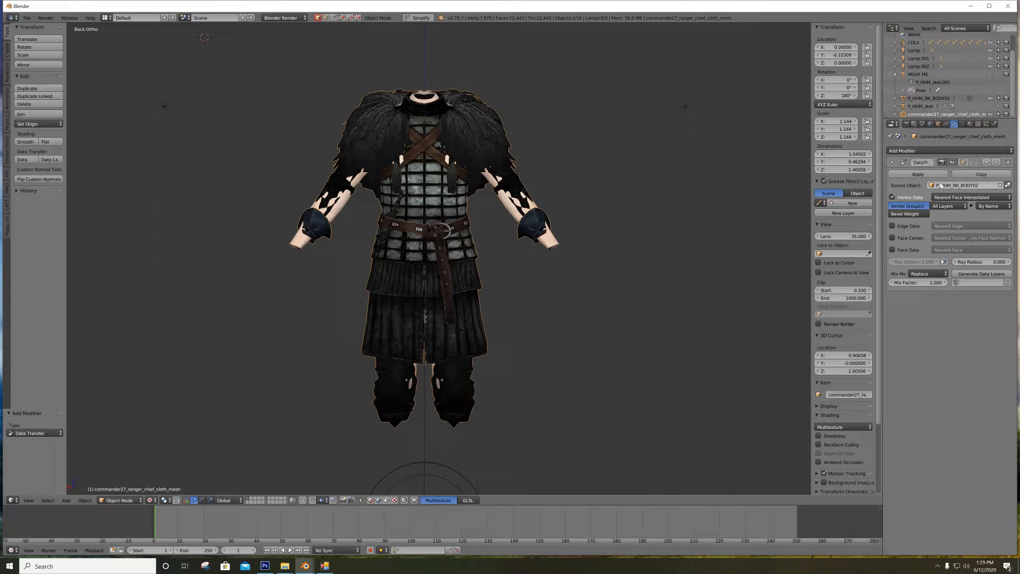
click(980, 274)
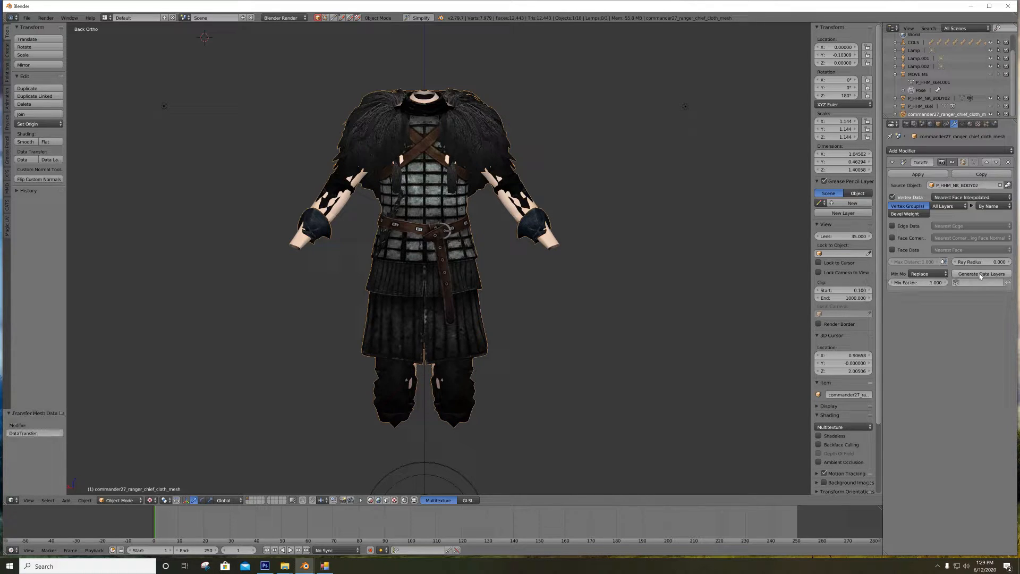
Reveal the hidden fur mantle geometry of the ranger cloth mesh and put the mesh in Weight Paint mode
click(118, 499)
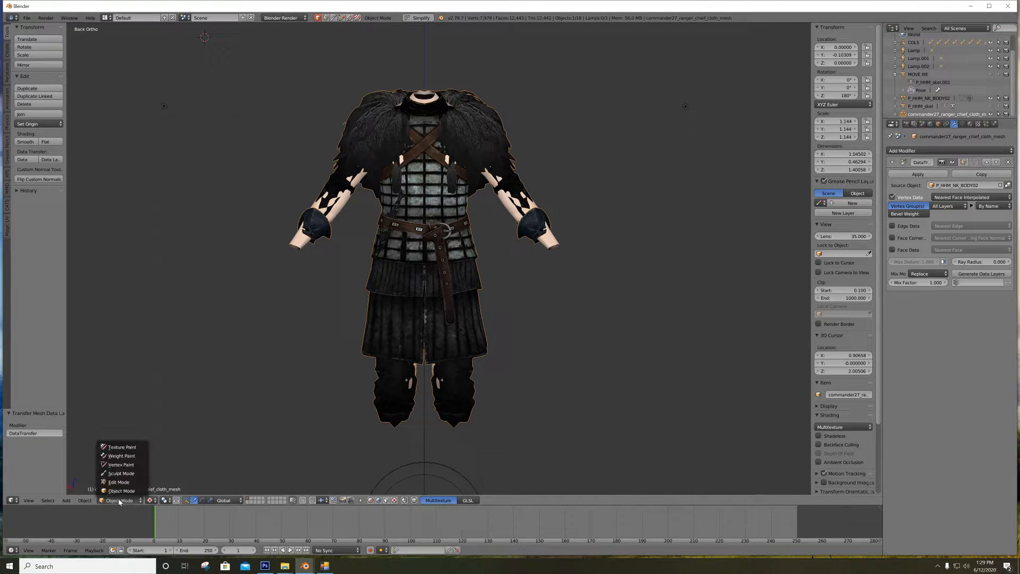
click(122, 456)
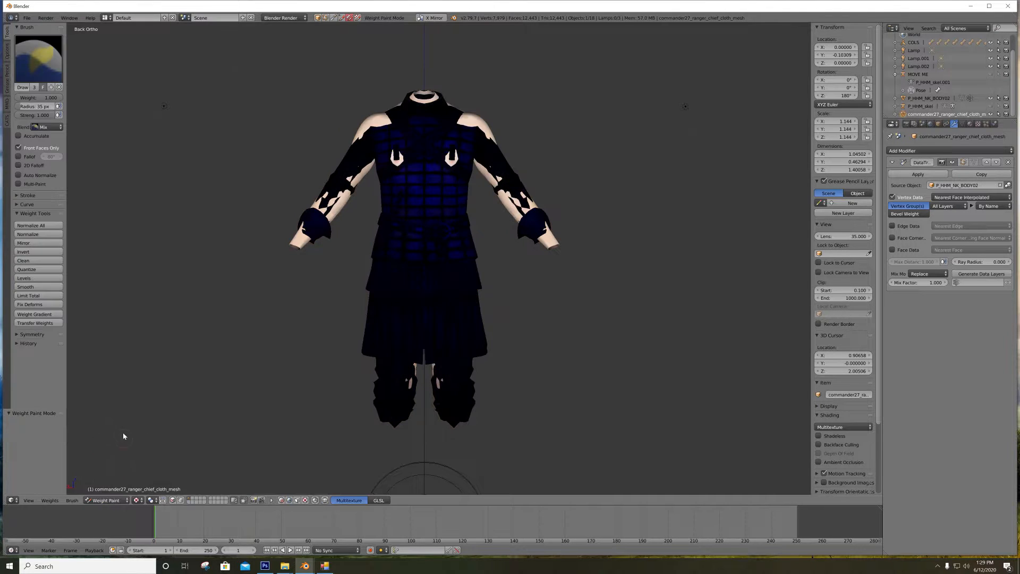
click(962, 124)
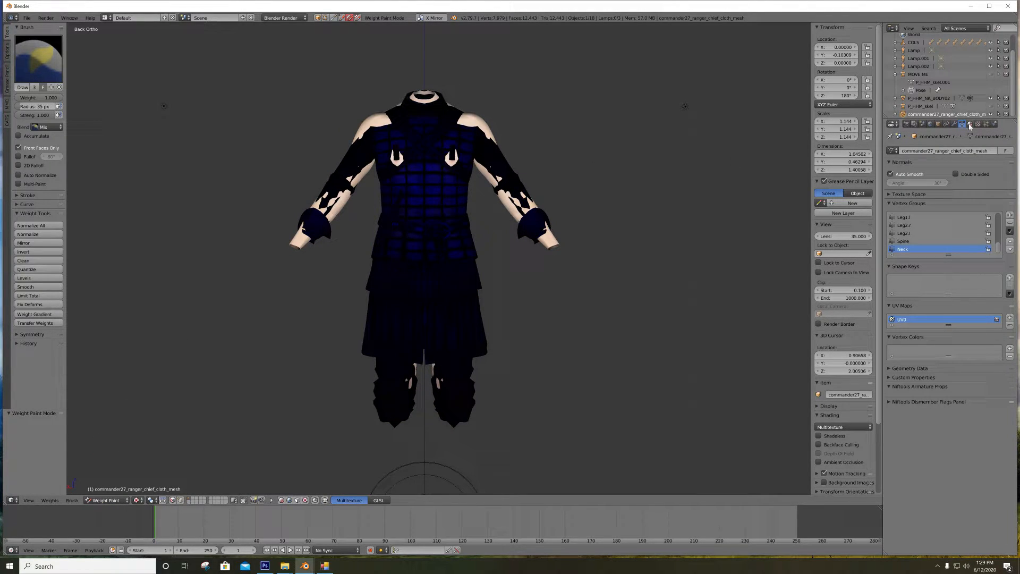
scroll(999, 248, up, 6)
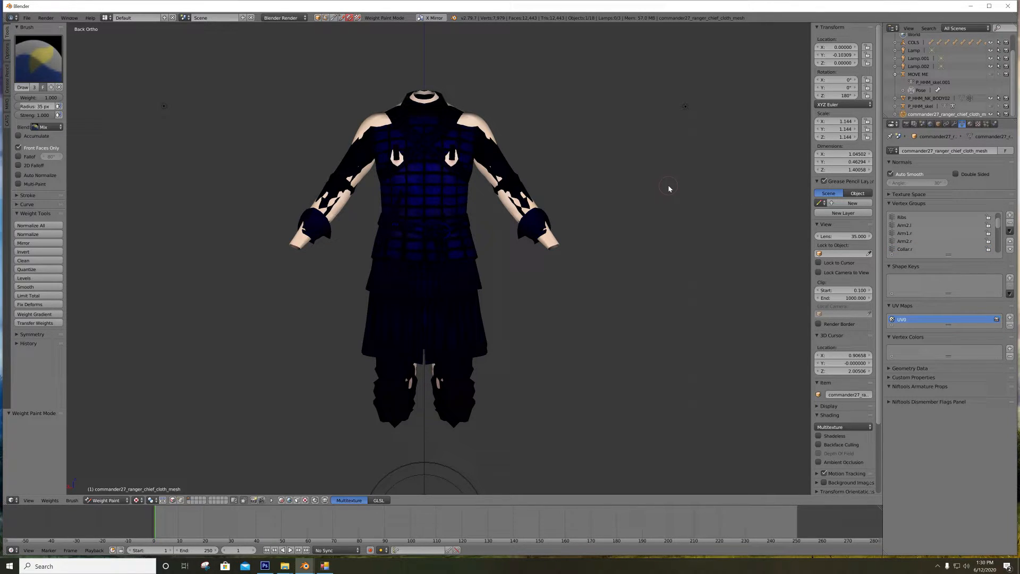
key(Tab)
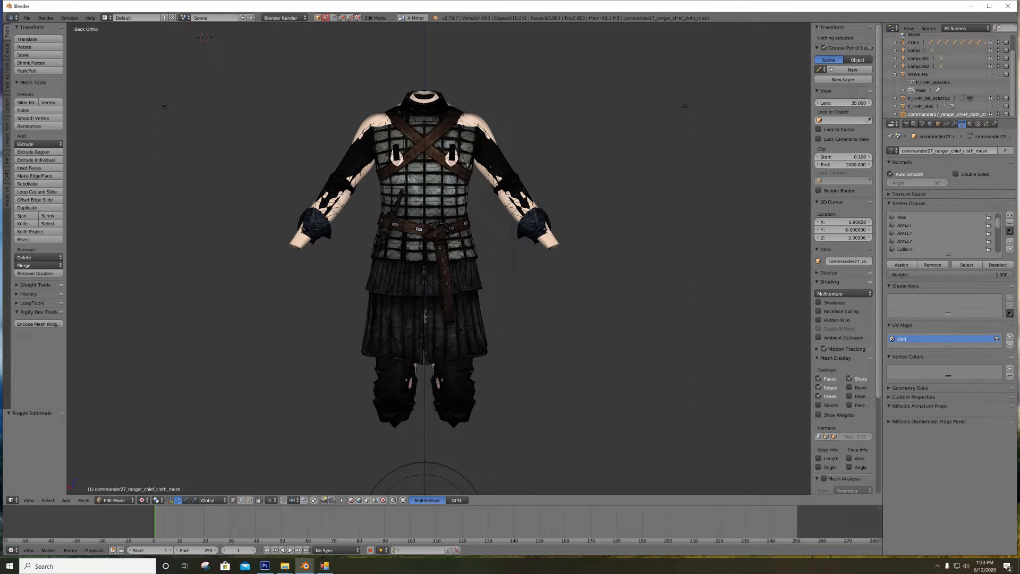
key(alt+h)
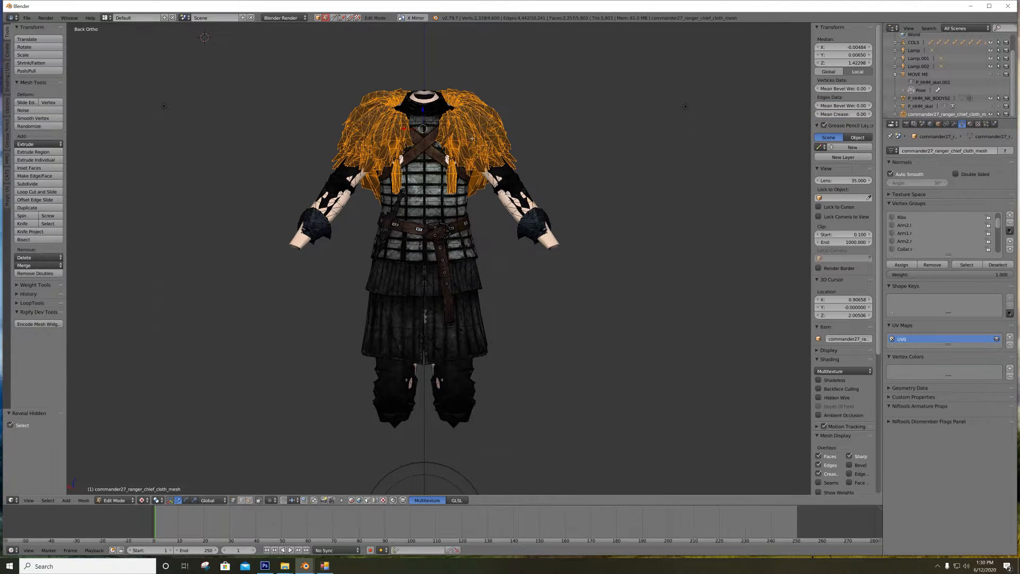
key(a)
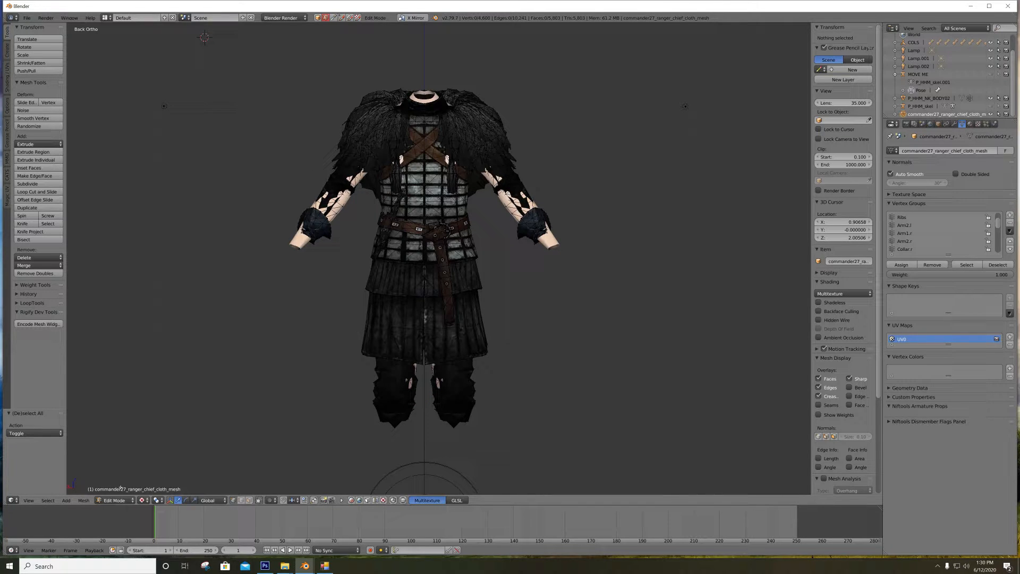
click(114, 500)
click(122, 458)
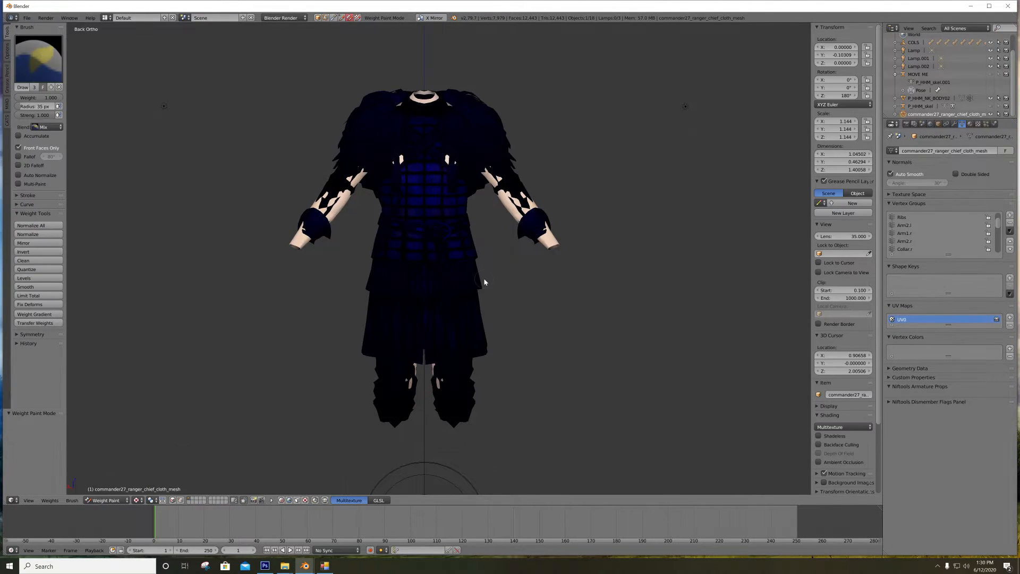
Examine the transferred weights of the arm, collar, ribs and wrist vertex groups in wireframe-overlaid solid shading
scroll(983, 218, up, 2)
click(909, 219)
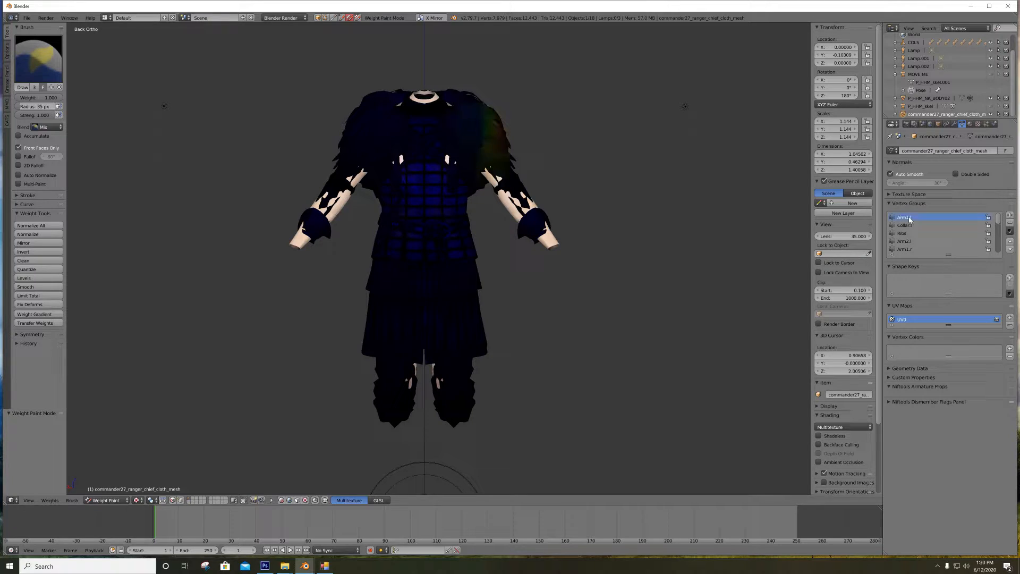
key(alt+z)
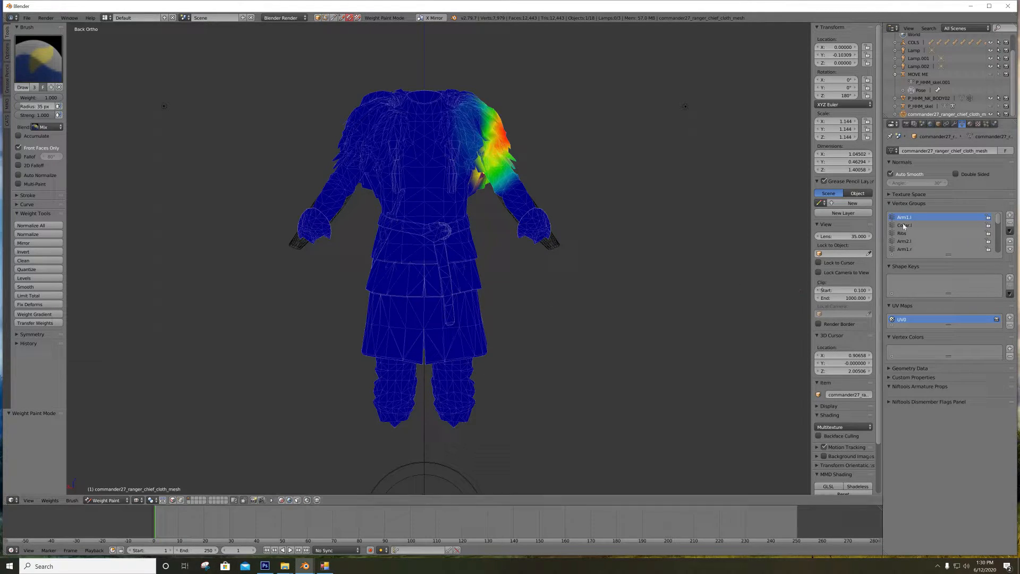
click(905, 225)
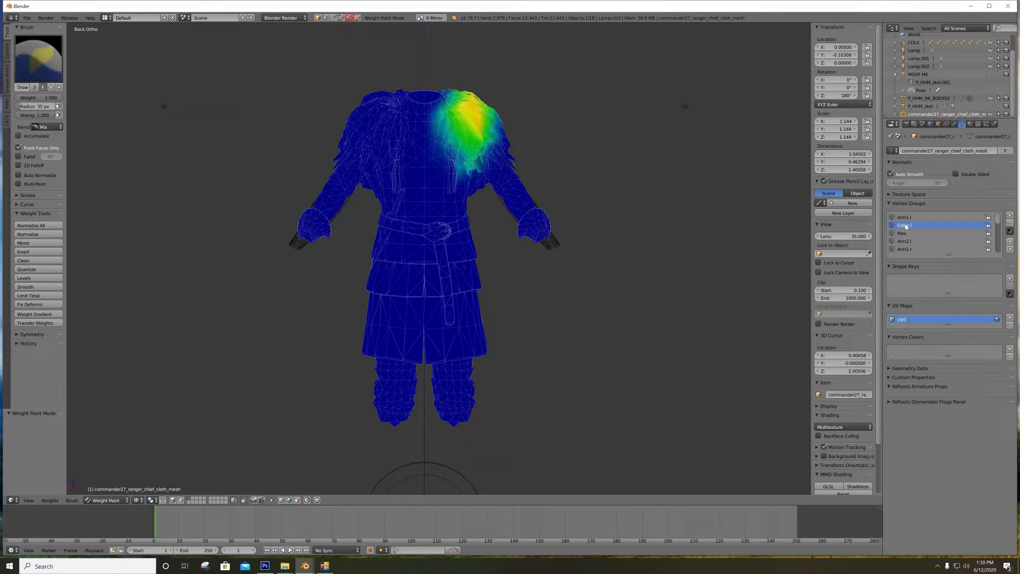
click(137, 500)
click(913, 233)
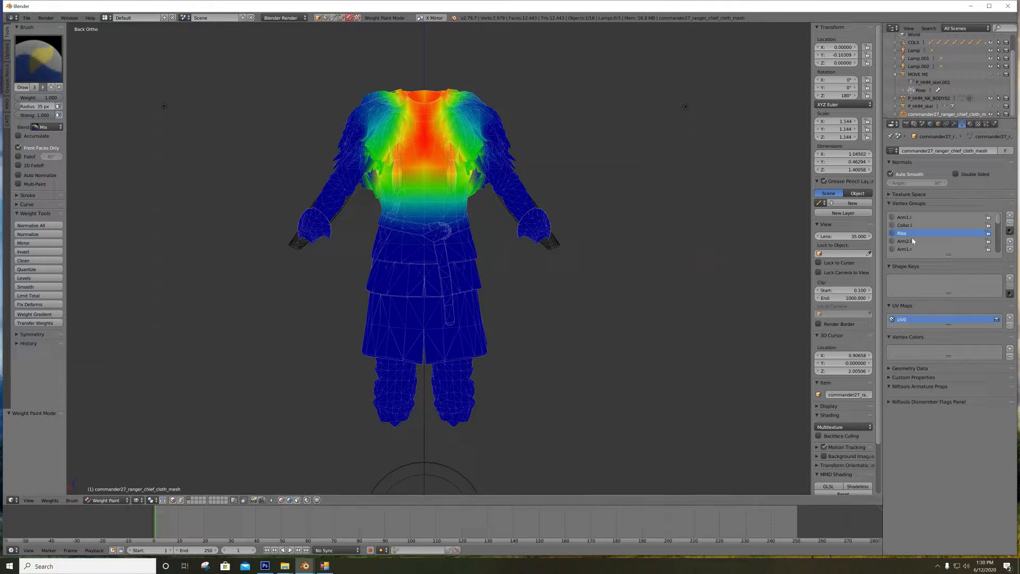
click(906, 240)
click(913, 248)
scroll(934, 246, down, 2)
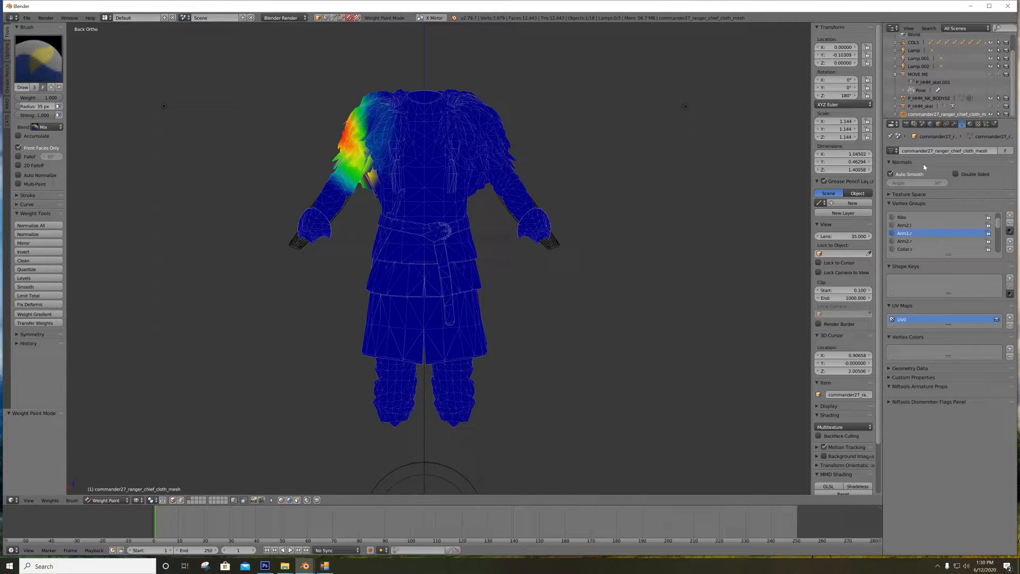
click(908, 241)
click(913, 247)
scroll(912, 247, down, 2)
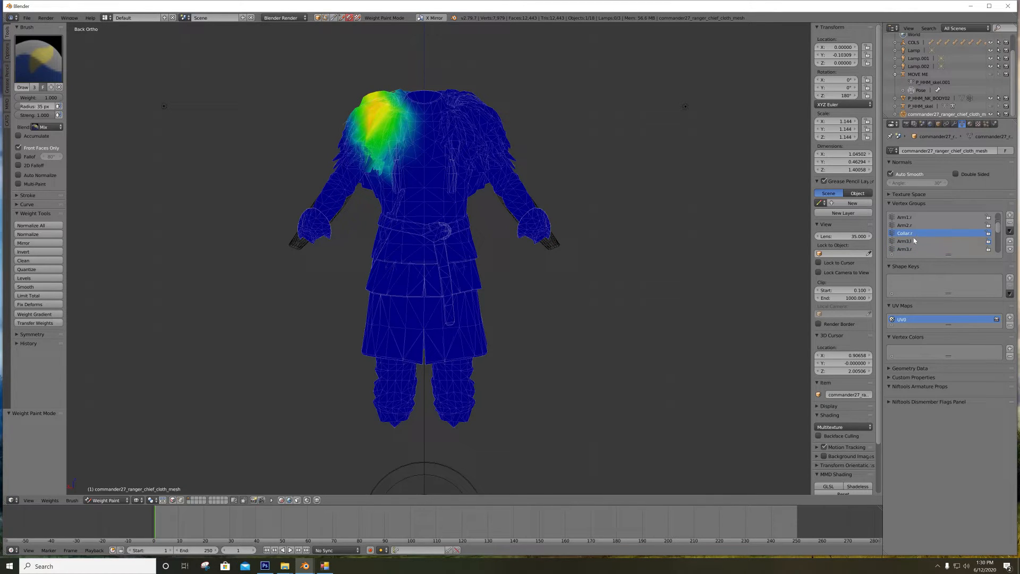
click(912, 241)
click(912, 248)
scroll(910, 248, down, 2)
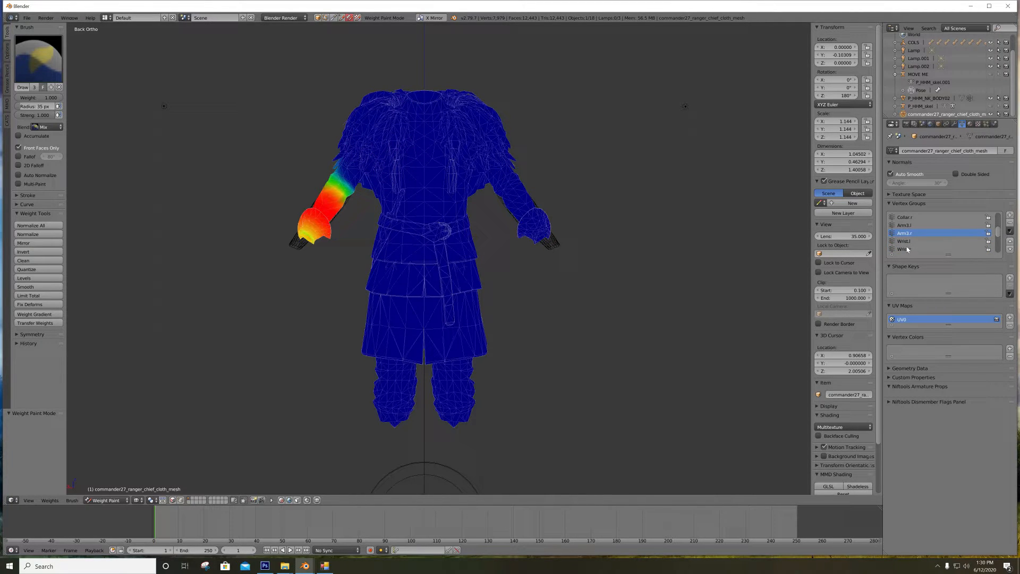
click(907, 241)
click(912, 249)
scroll(912, 249, down, 4)
Examine the transferred weights of the leg, pelvis and neck vertex groups on the ranger cloth mesh
click(910, 225)
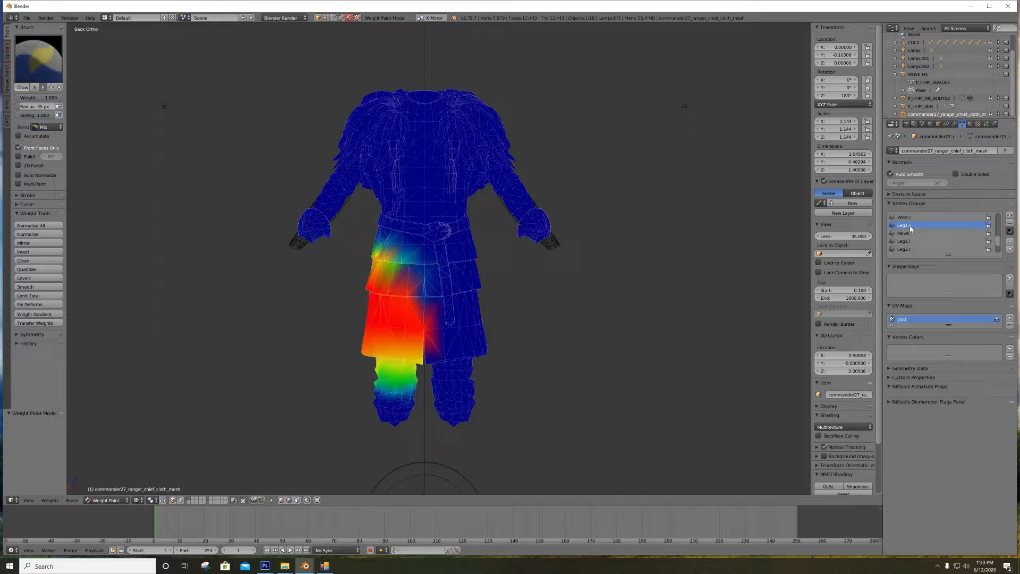
click(910, 234)
click(911, 241)
click(911, 249)
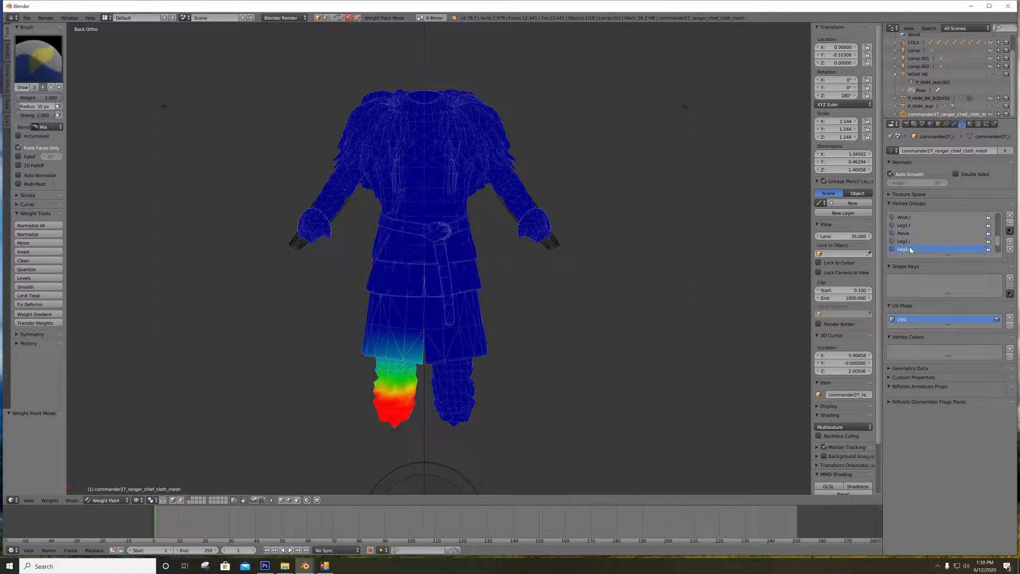
click(912, 241)
click(911, 232)
click(911, 249)
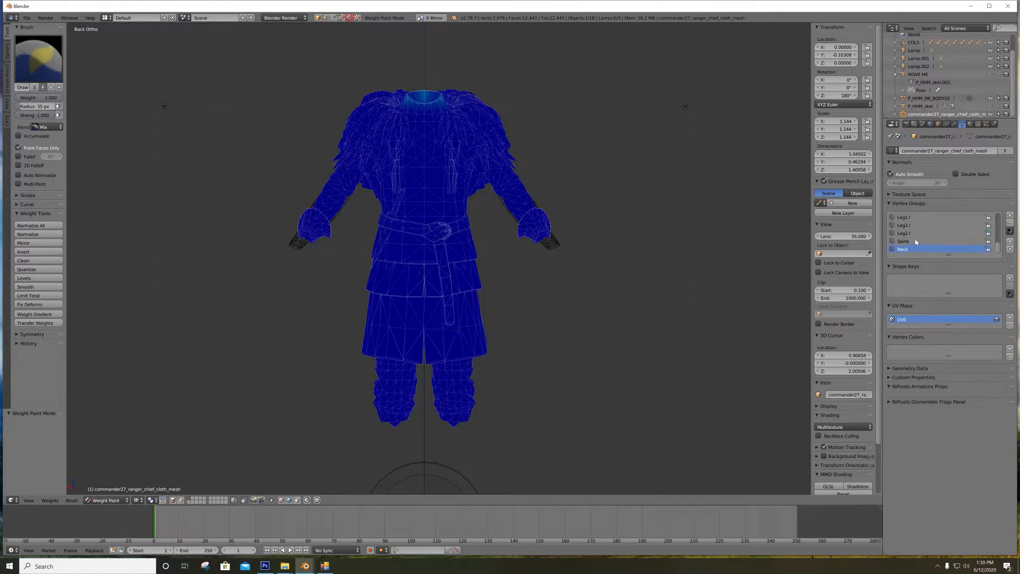
click(914, 218)
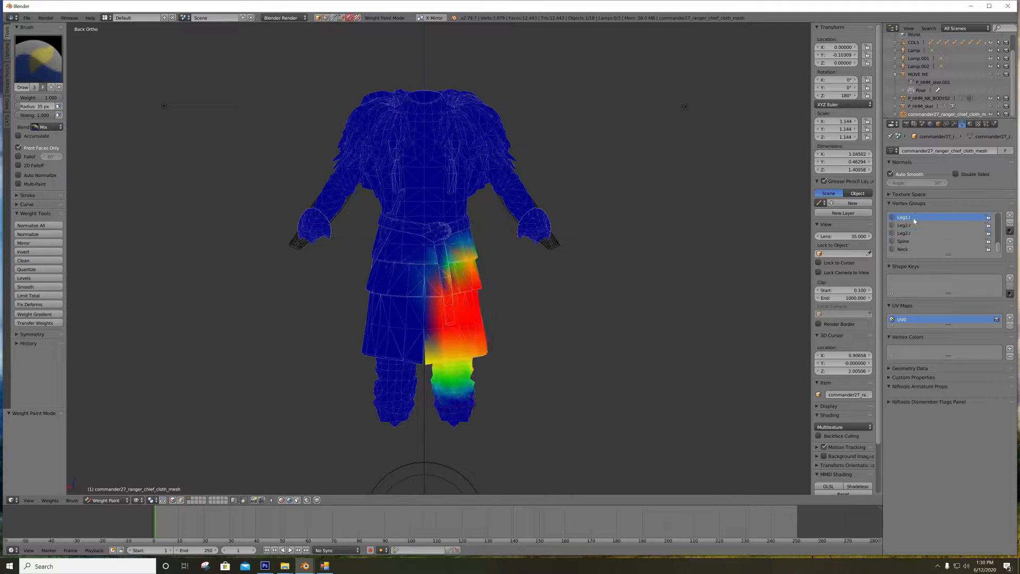
Remove the Data Transfer modifier from the ranger cloth mesh
click(954, 123)
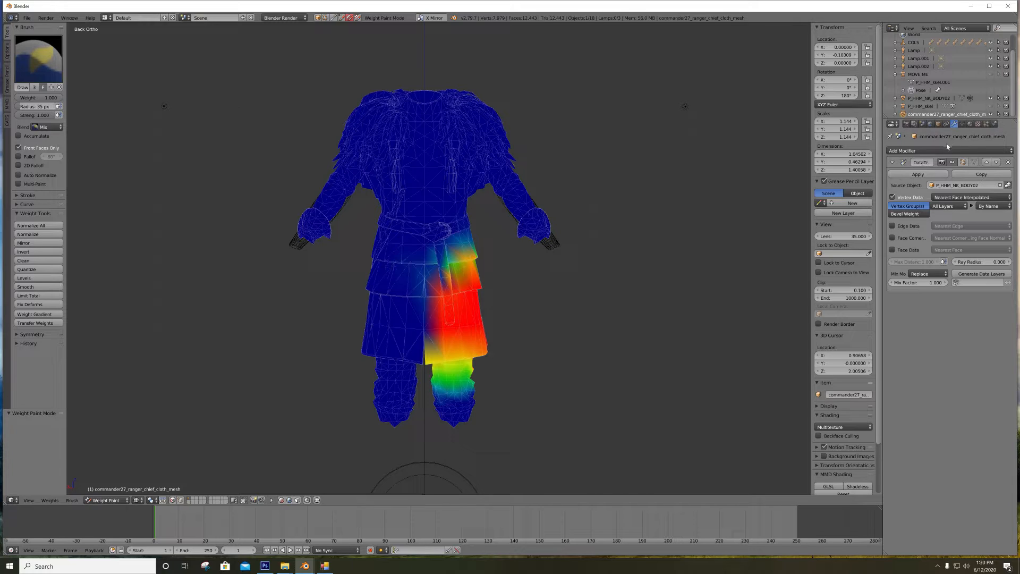
click(962, 124)
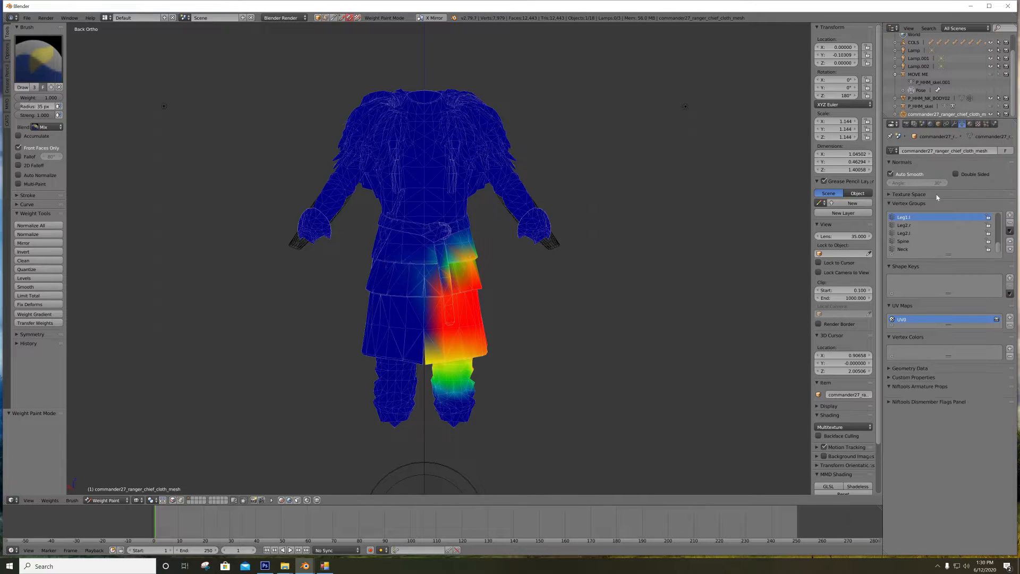
click(955, 125)
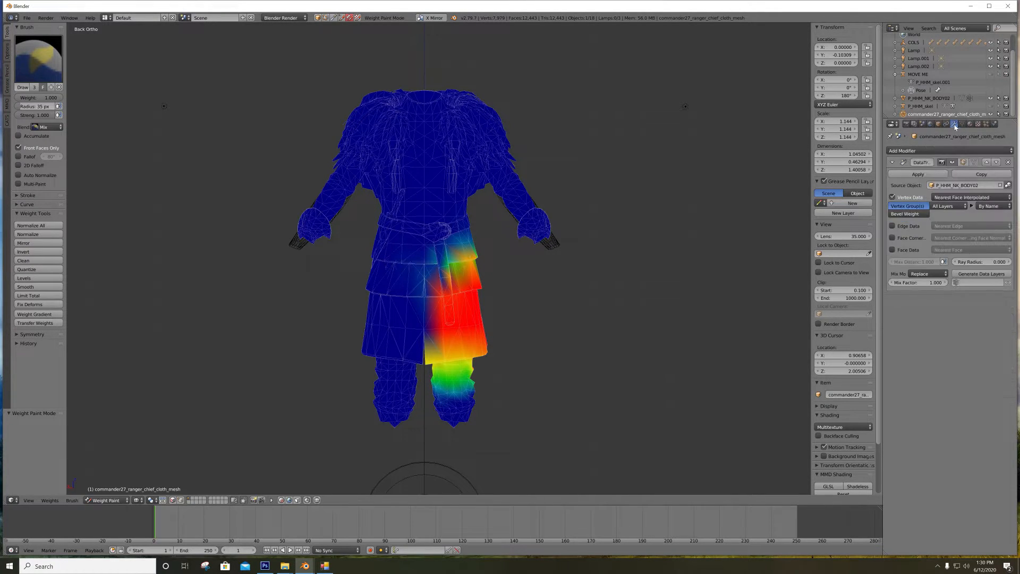
click(1006, 163)
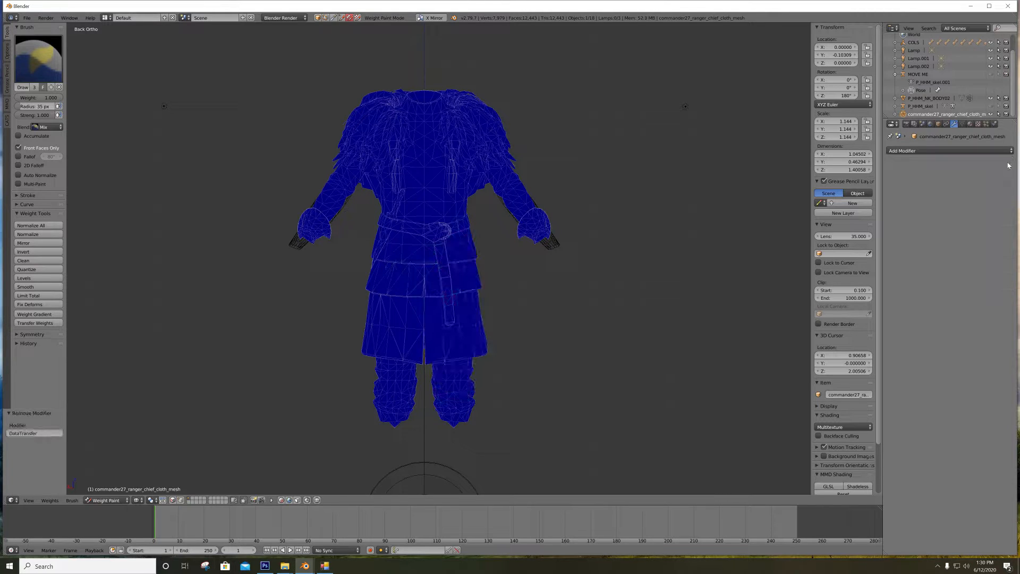
Delete all vertex groups from the ranger cloth mesh
click(959, 151)
click(963, 126)
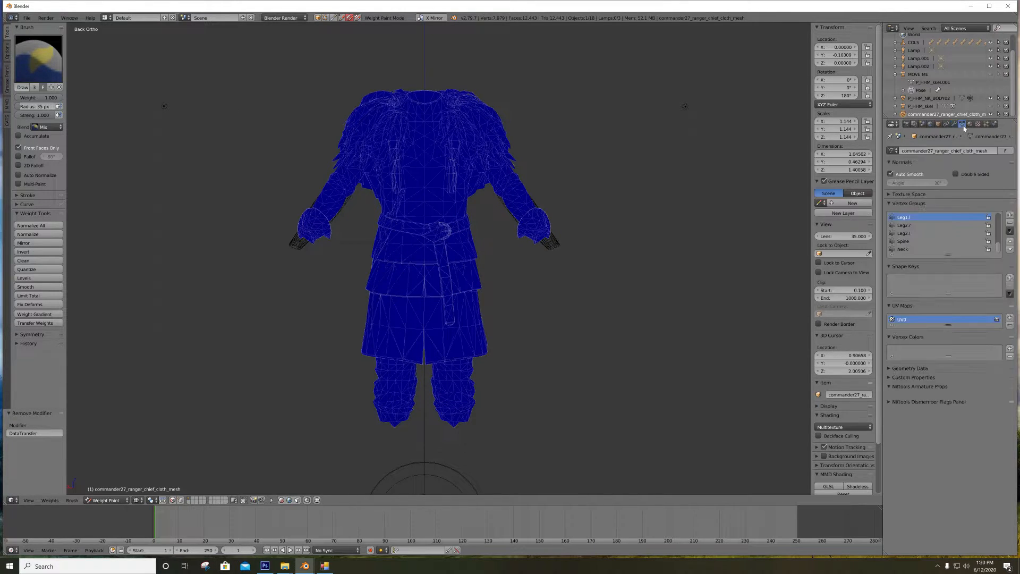
click(1009, 230)
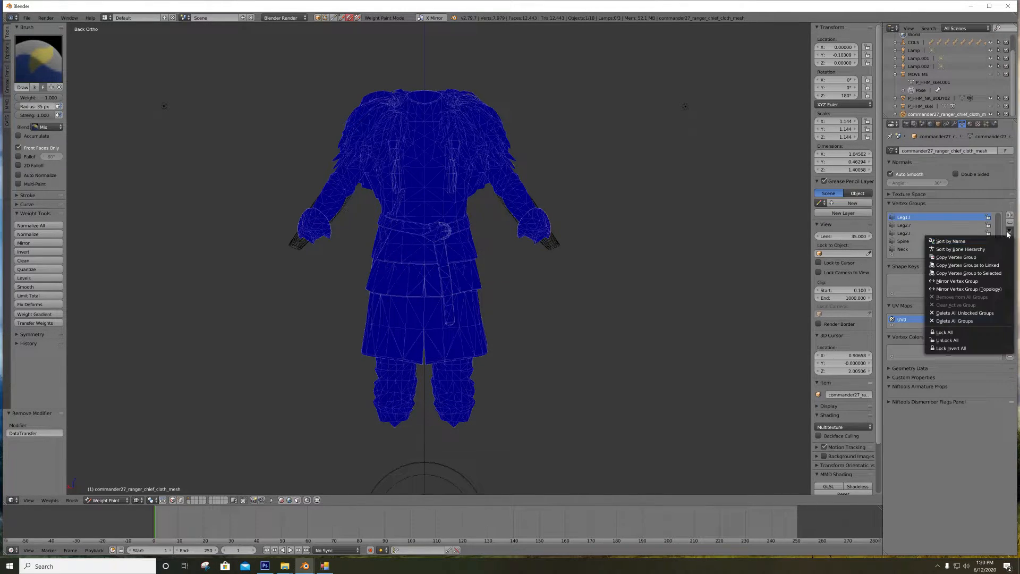
click(972, 323)
click(954, 124)
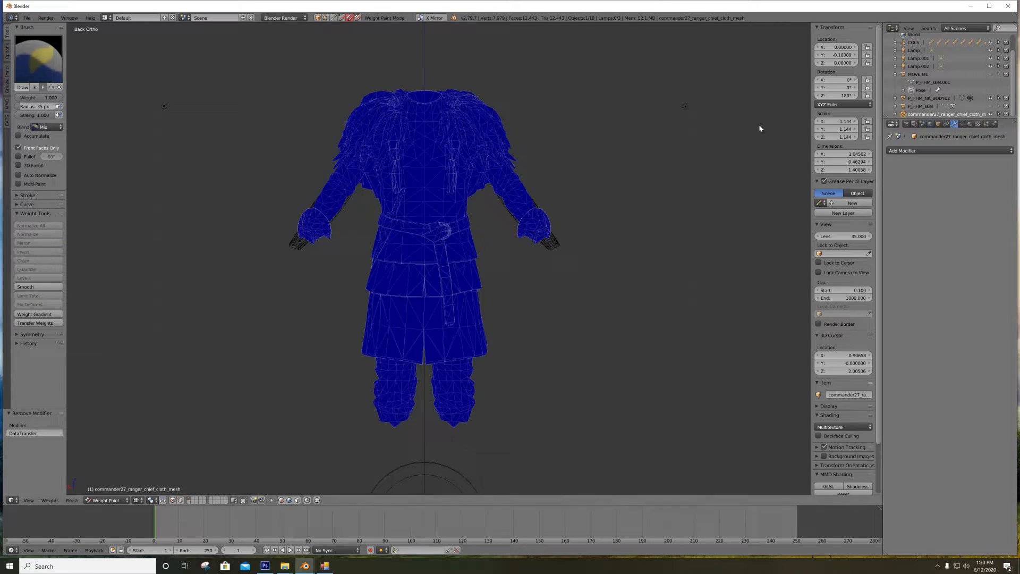
Return to Object Mode with Texture shading and make the ranger cloth mesh the active object
key(ctrl+Tab)
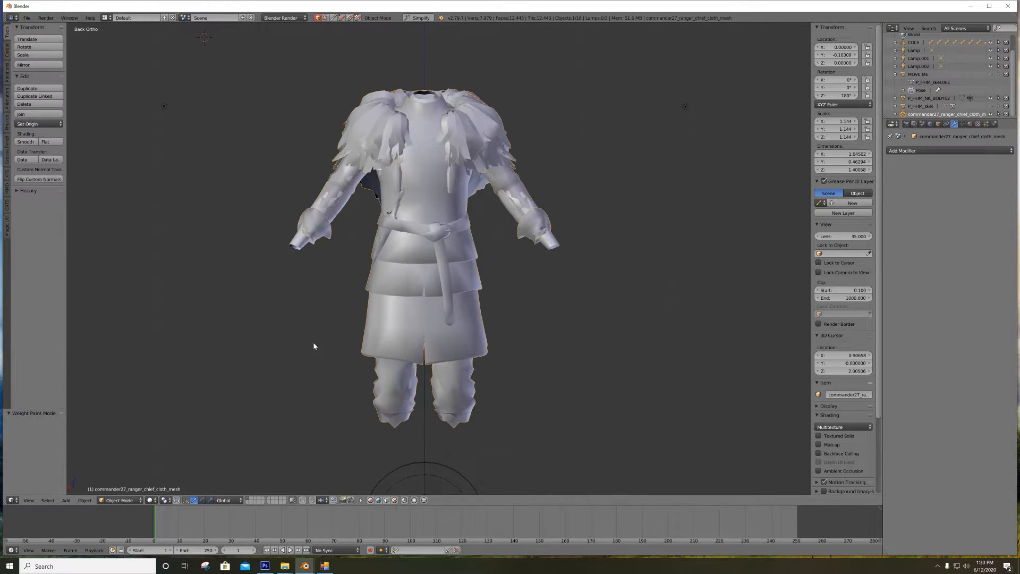
click(150, 500)
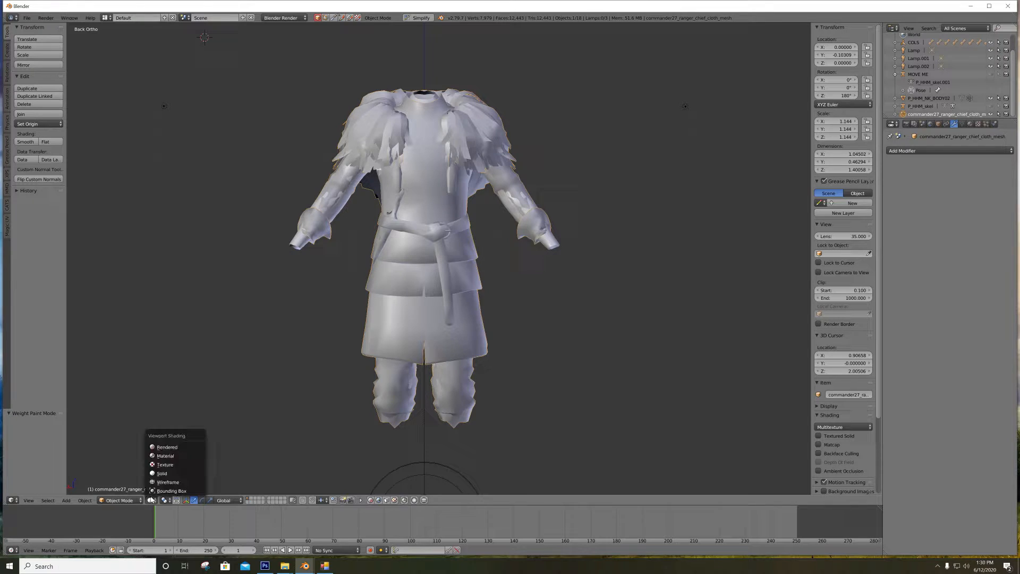
click(172, 465)
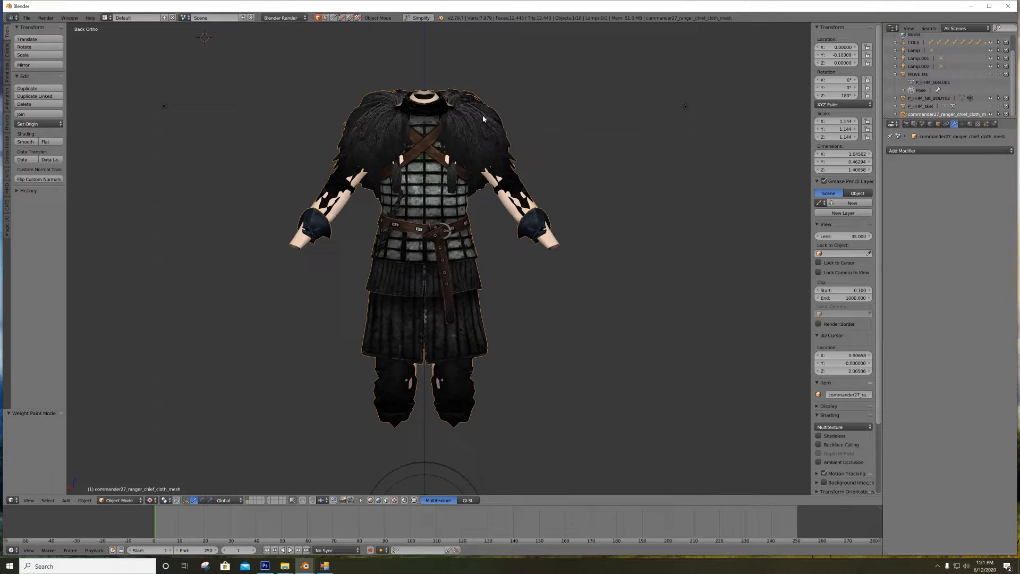
right_click(556, 243)
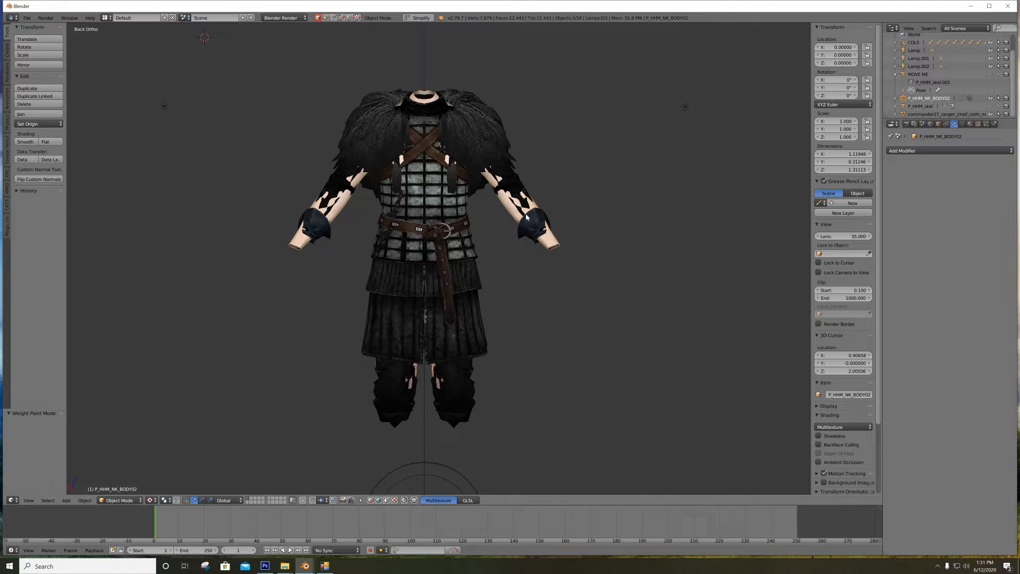
right_click(497, 122)
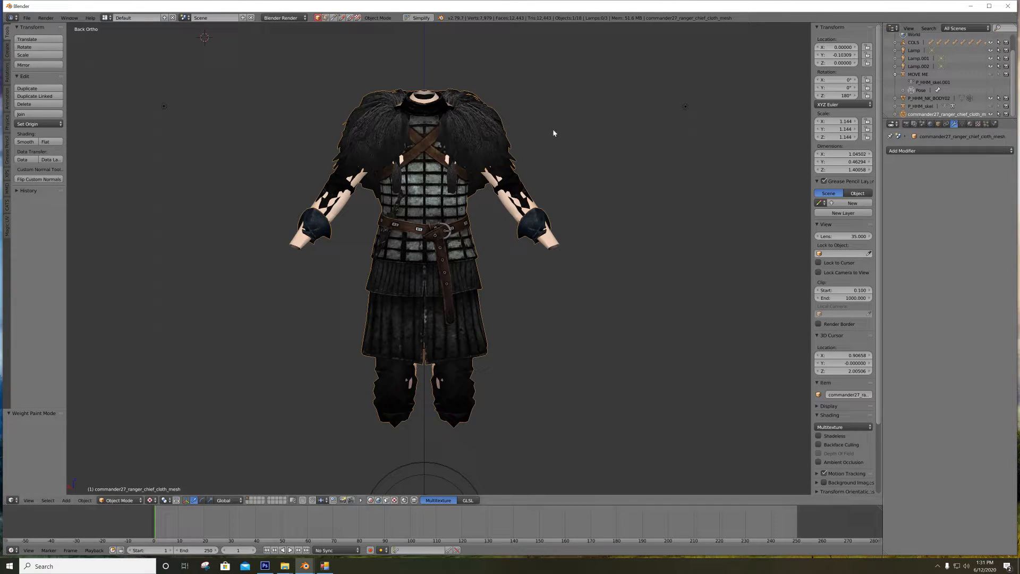
Add a Data Transfer modifier copying vertex groups from P_HHM_NK_BODY02 with Nearest Face Interpolated mapping, and generate its data layers
click(950, 151)
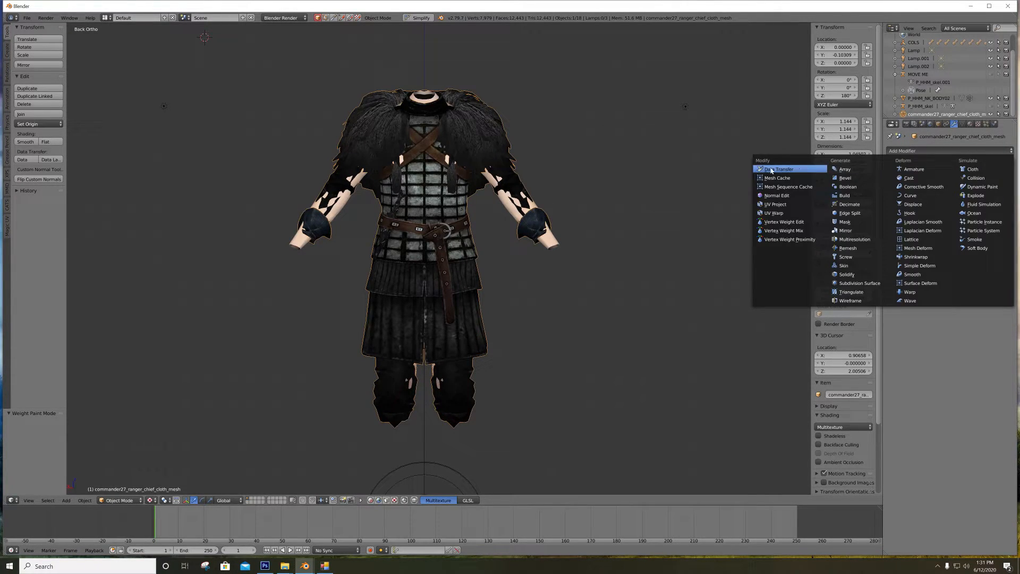
click(771, 170)
click(915, 198)
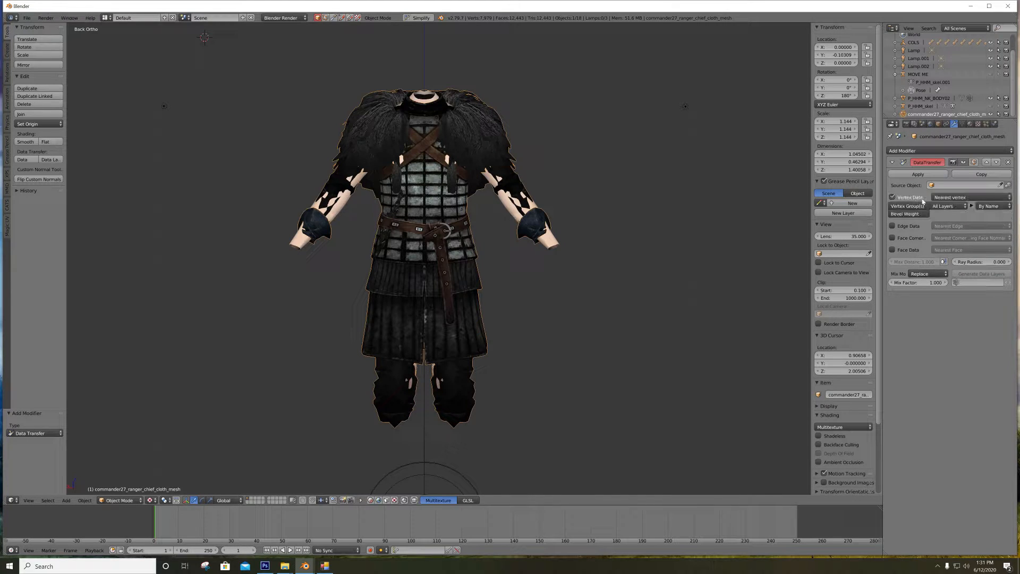
click(909, 206)
click(968, 197)
click(969, 145)
click(957, 185)
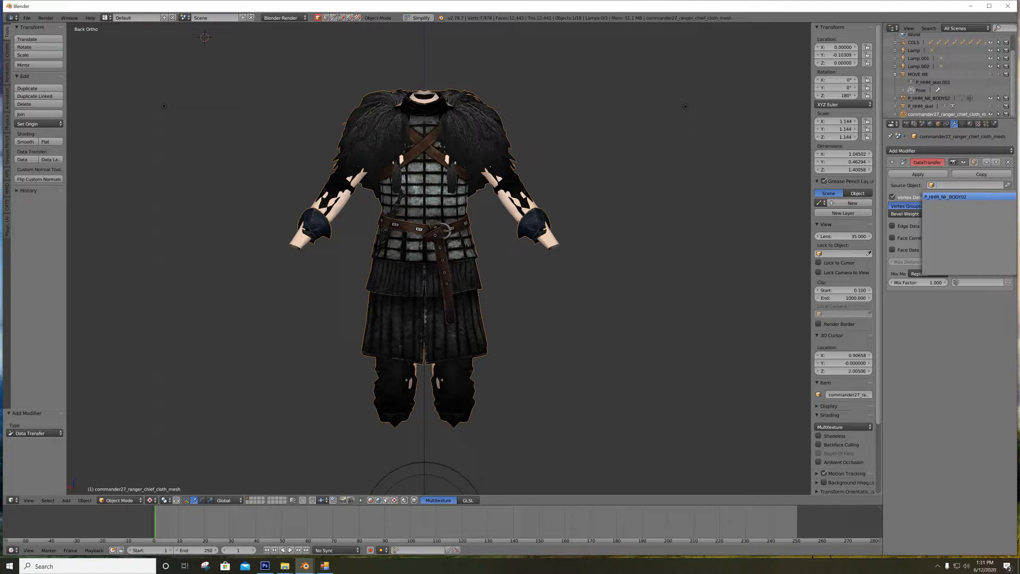
click(945, 196)
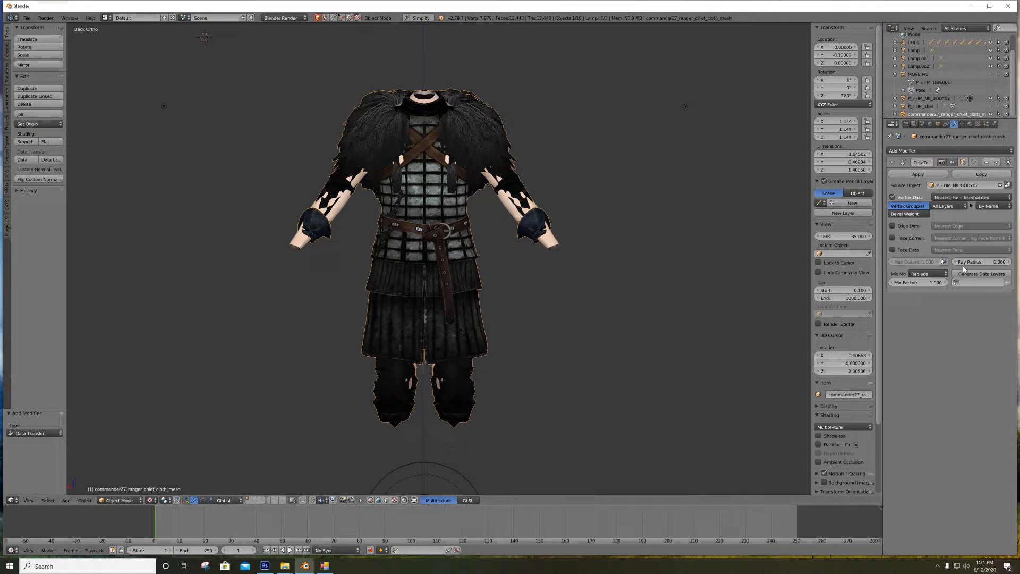
click(997, 275)
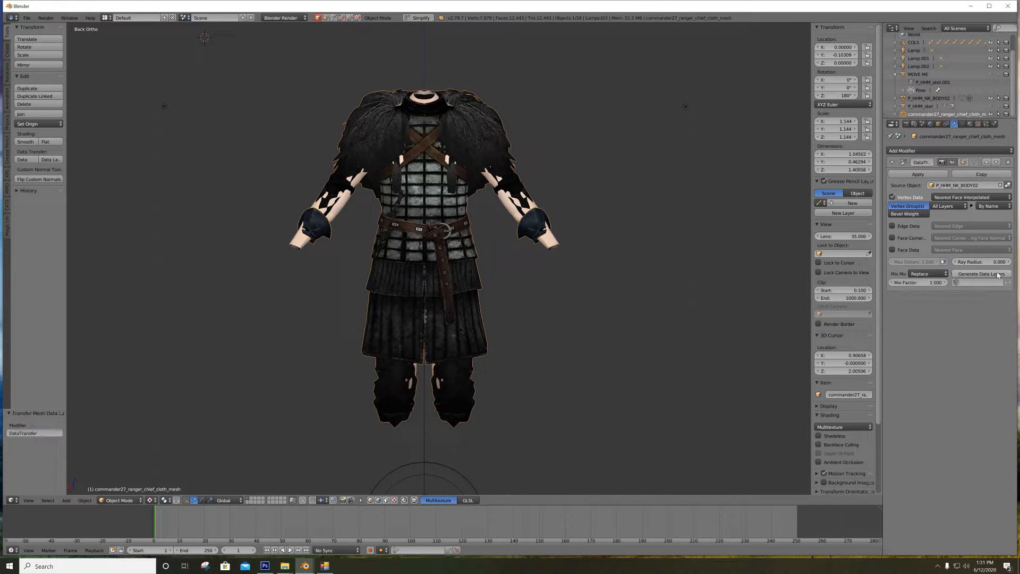
Put the ranger cloth mesh in Weight Paint mode with Solid shading
click(120, 500)
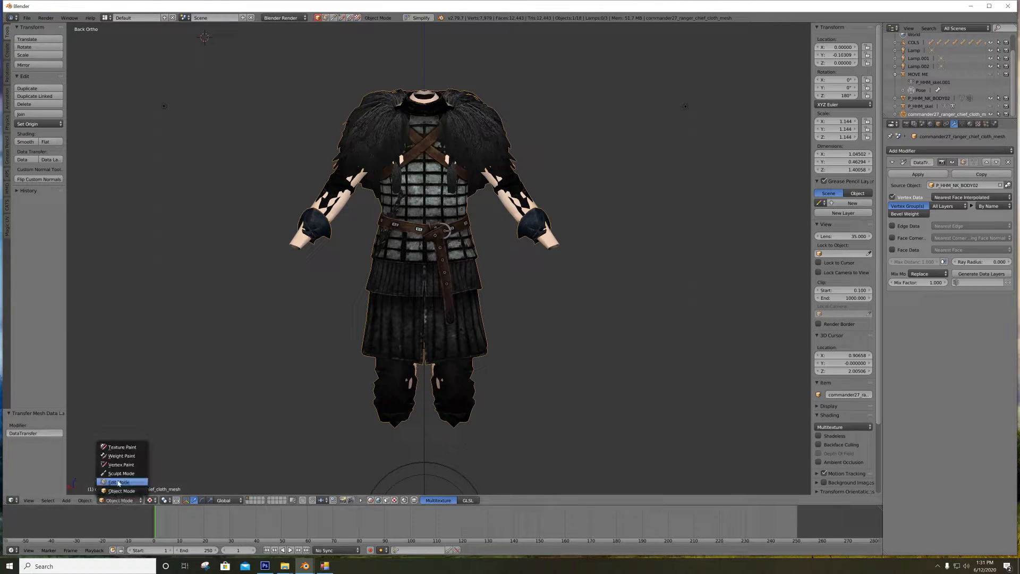
click(126, 461)
click(138, 500)
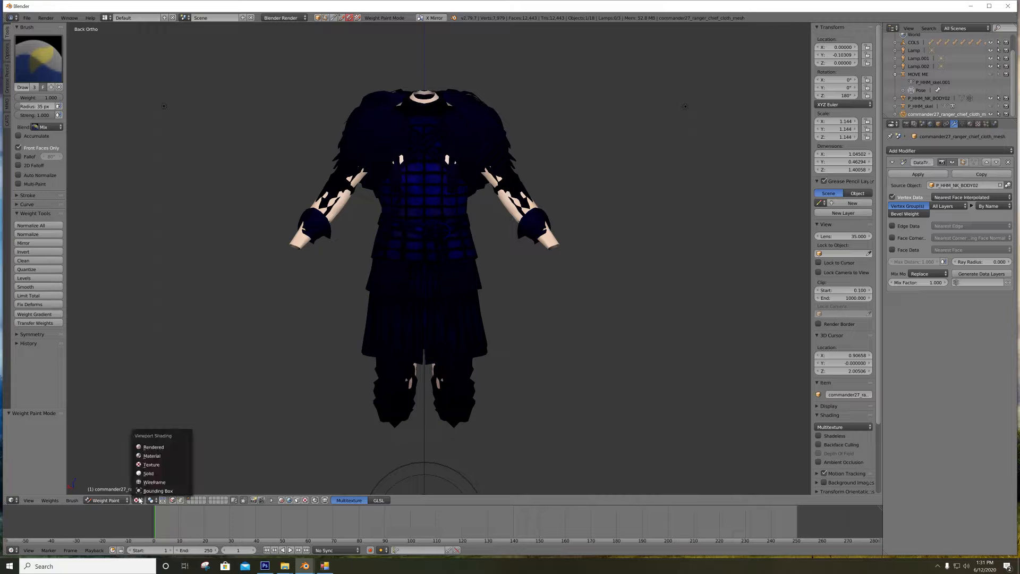
click(167, 470)
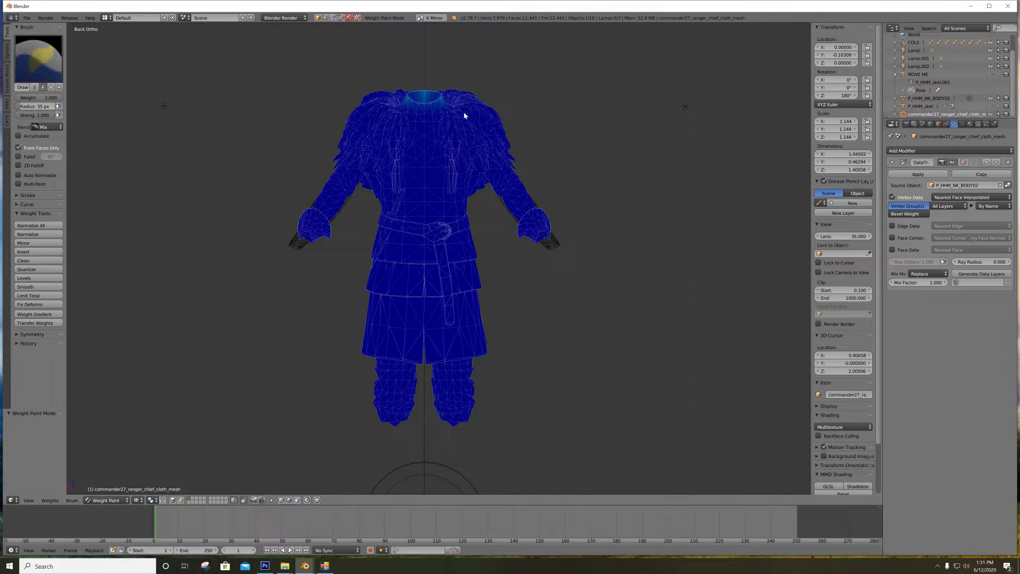
Examine the newly transferred weights of the arm, collar, ribs and wrist vertex groups on the ranger cloth mesh
click(962, 124)
scroll(979, 250, up, 10)
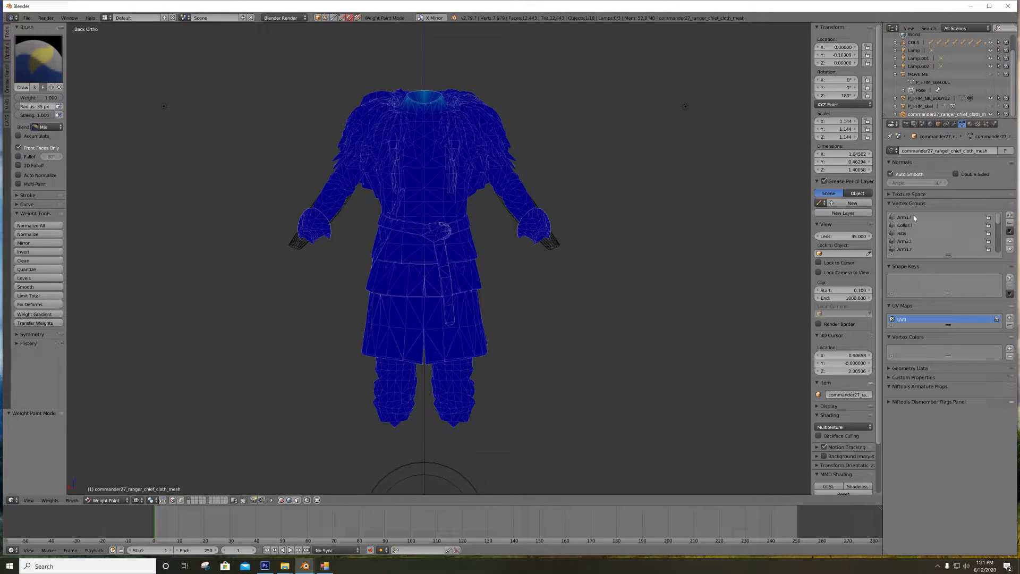
click(907, 225)
click(911, 234)
click(912, 241)
click(912, 249)
click(907, 226)
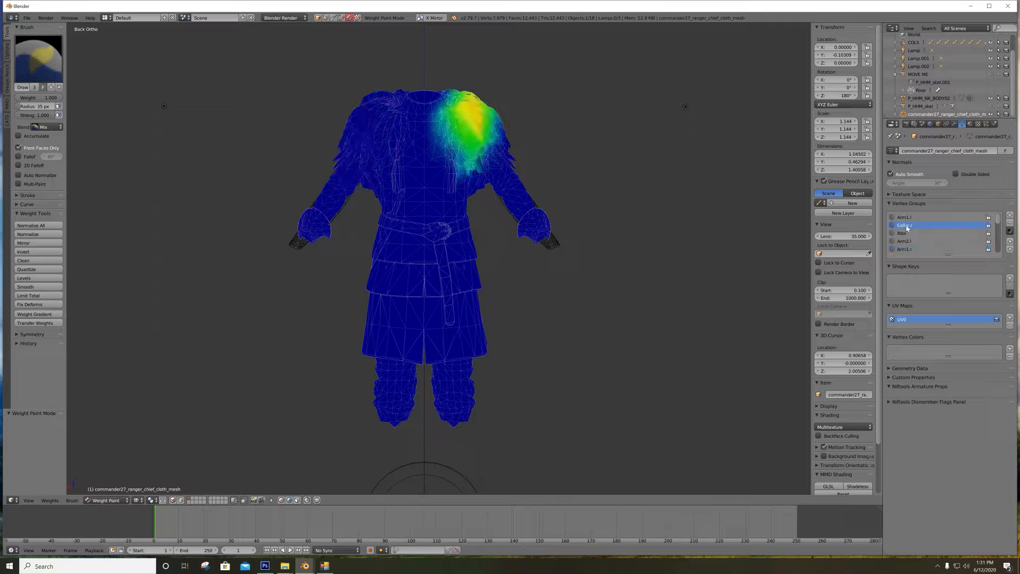
click(906, 218)
scroll(918, 235, down, 6)
click(913, 241)
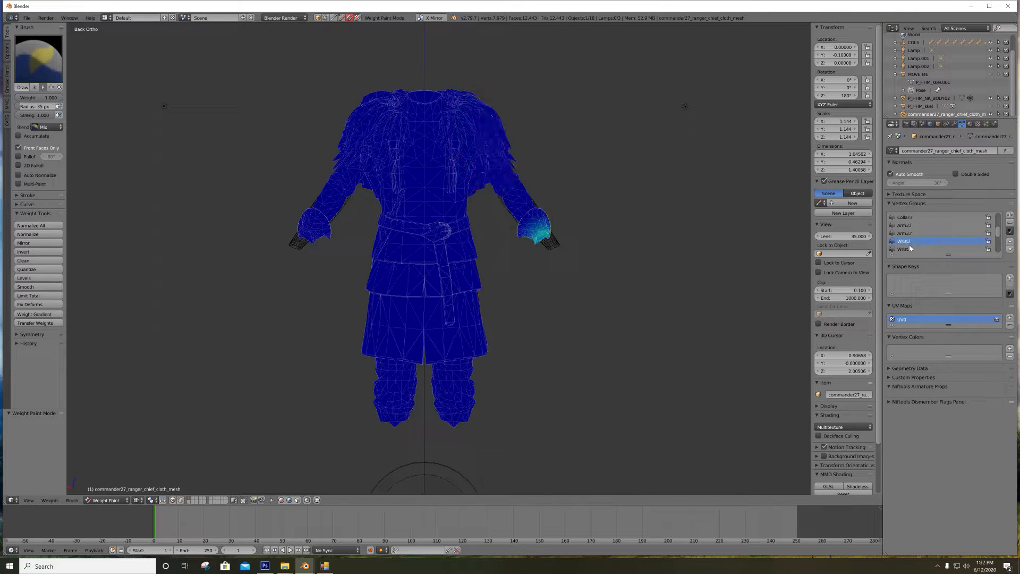
click(910, 248)
Examine the newly transferred weights of the leg, spine and neck vertex groups from the back view
scroll(911, 240, down, 3)
click(912, 240)
click(908, 249)
click(907, 241)
click(907, 233)
click(907, 242)
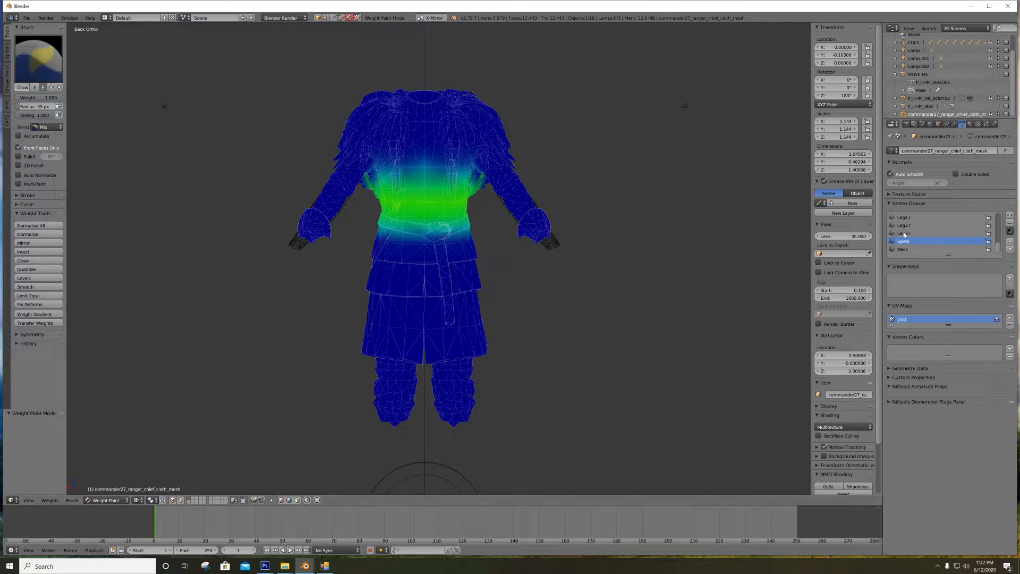
click(907, 249)
click(907, 240)
click(907, 233)
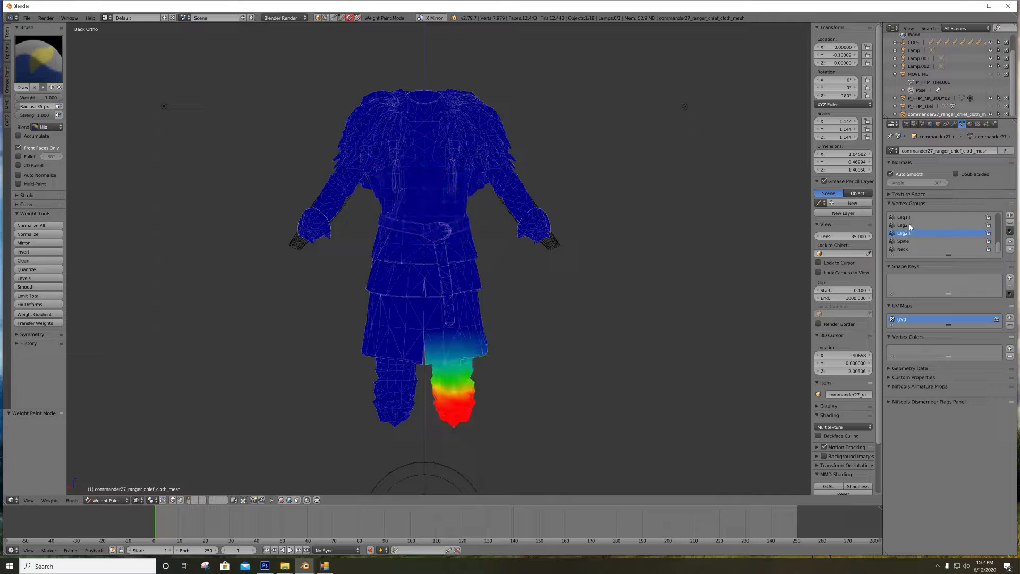
click(911, 225)
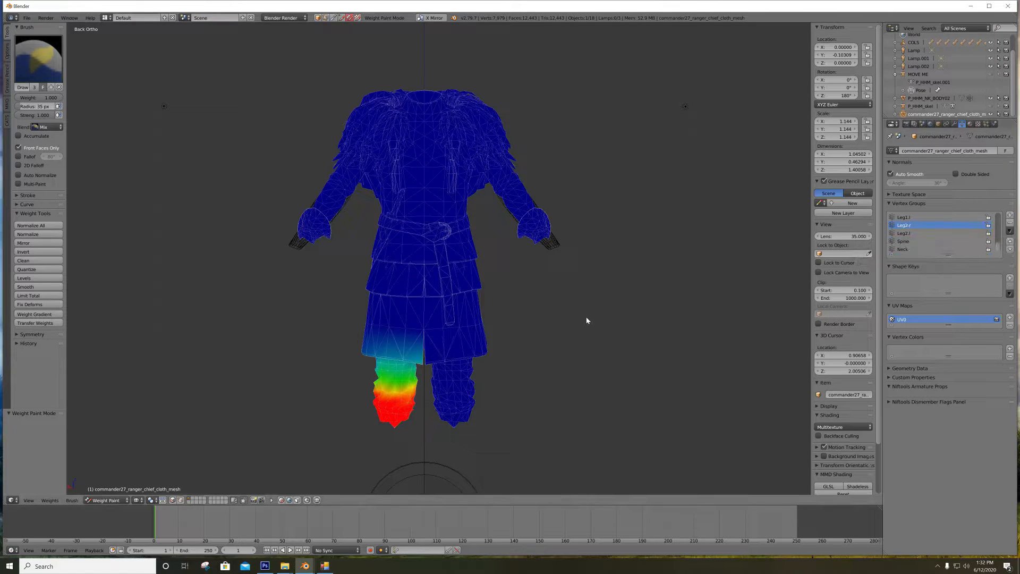
mouse_move(587, 320)
middle_down()
mouse_move(521, 330)
mouse_move(473, 301)
mouse_move(549, 326)
mouse_move(627, 321)
mouse_move(601, 320)
middle_up()
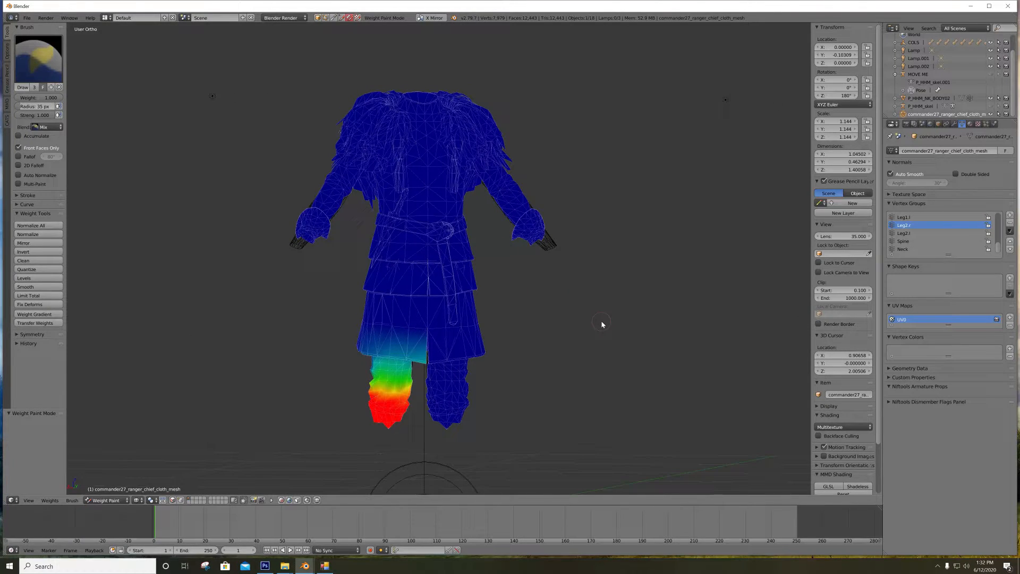
key(ctrl+KP_1)
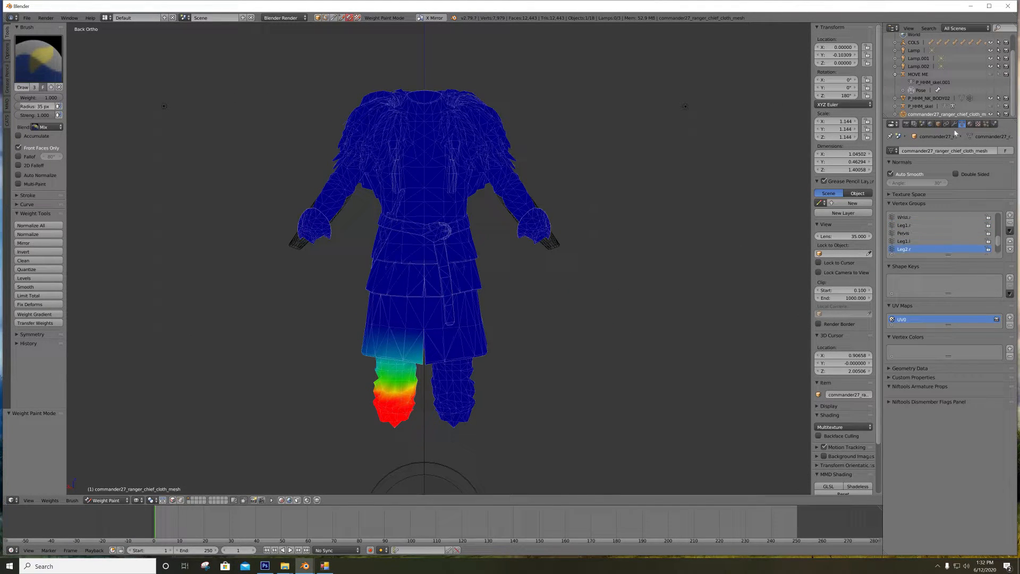
Compare the outfit with the body mesh shown and hidden, and apply the Data Transfer modifier to the ranger cloth mesh
click(955, 123)
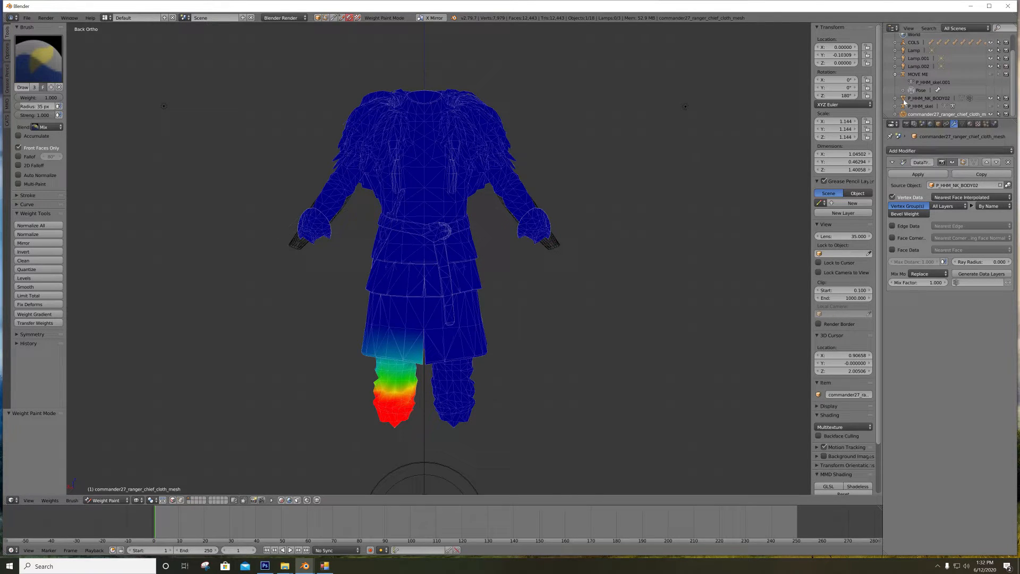
click(990, 98)
click(990, 98)
click(990, 98)
click(990, 98)
click(990, 99)
click(990, 98)
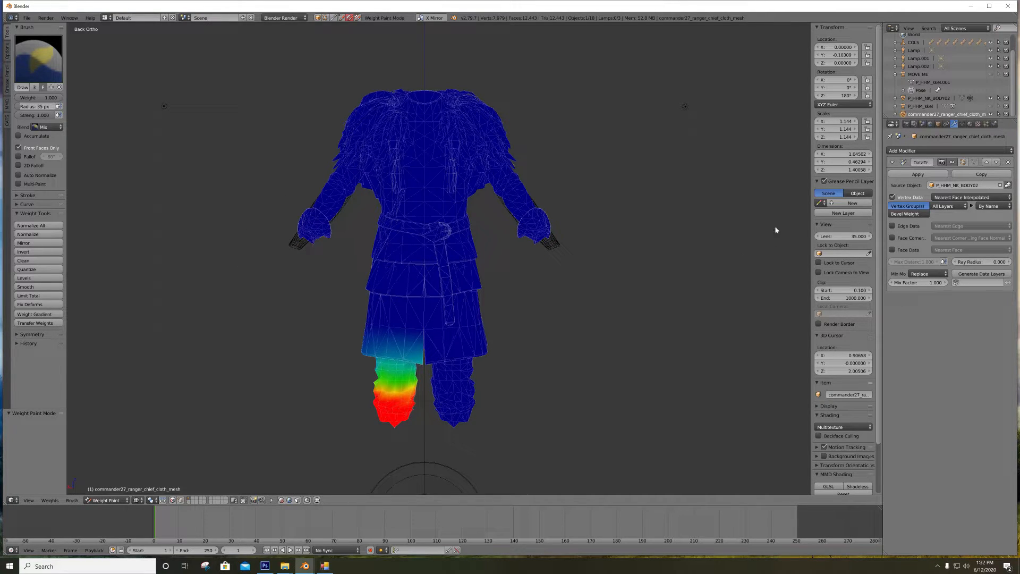
click(918, 174)
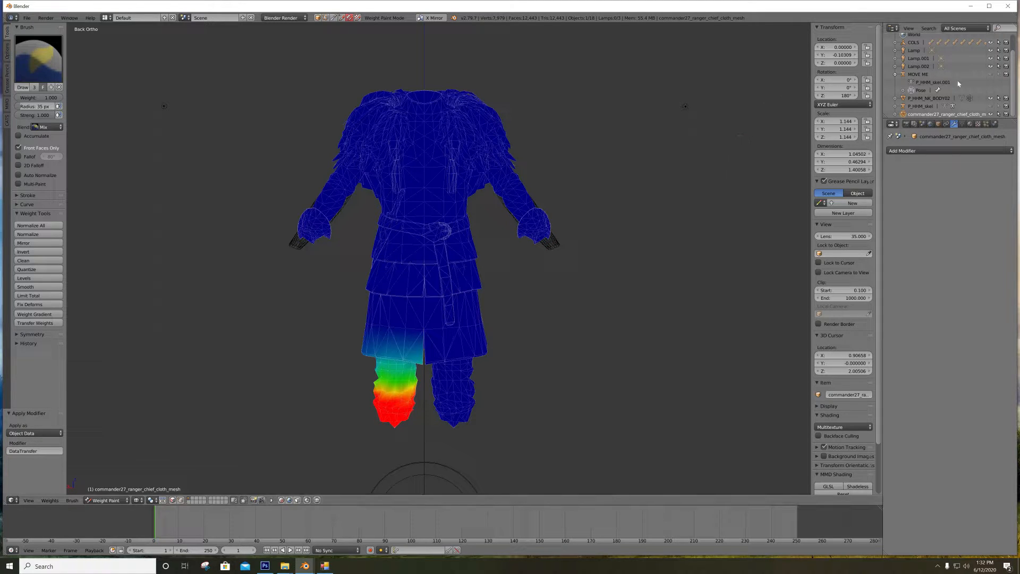
Hide the P_HHM_NK_BODY02 body mesh and reselect the ranger cloth mesh
click(922, 98)
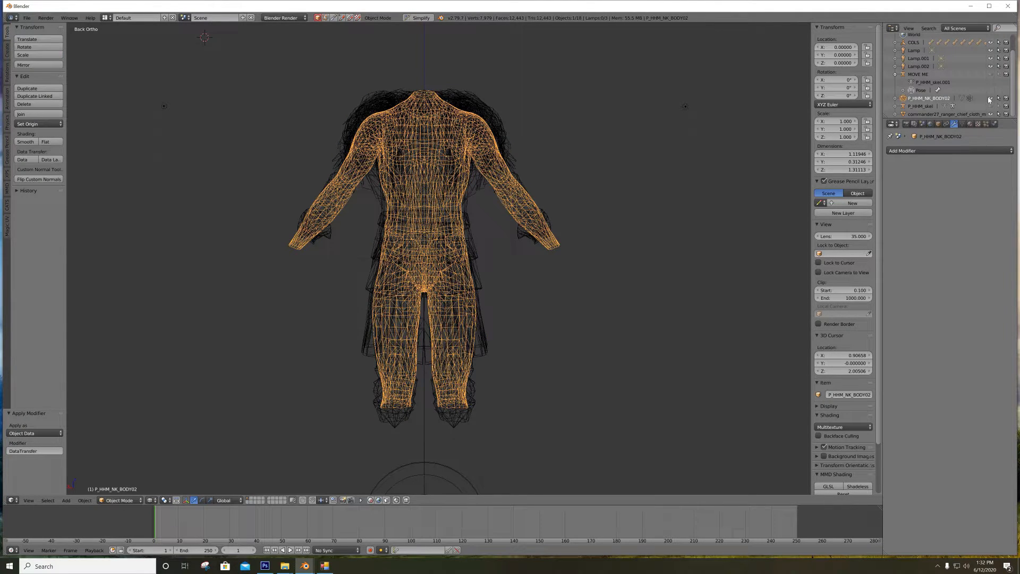
click(990, 98)
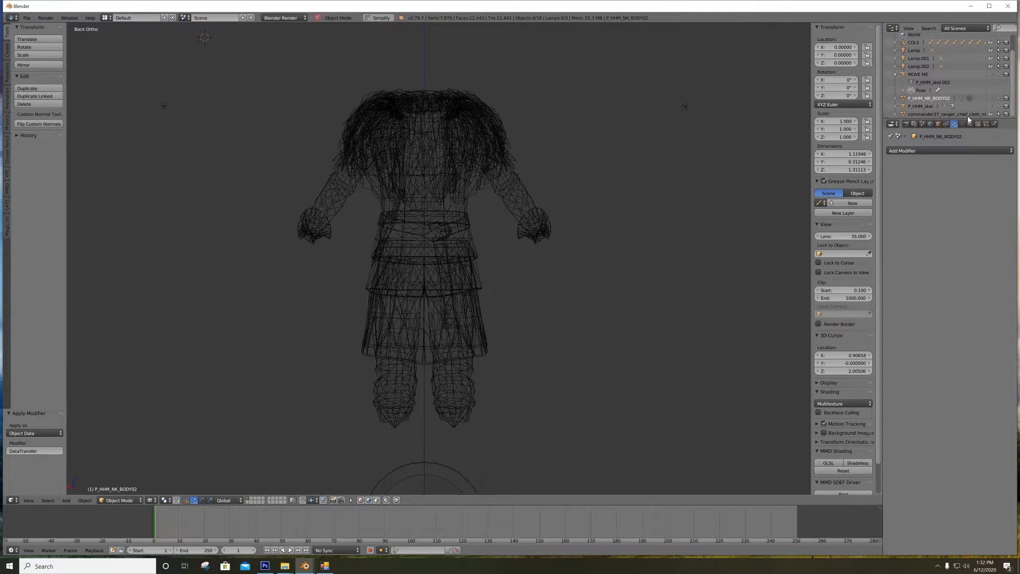
click(923, 151)
click(709, 113)
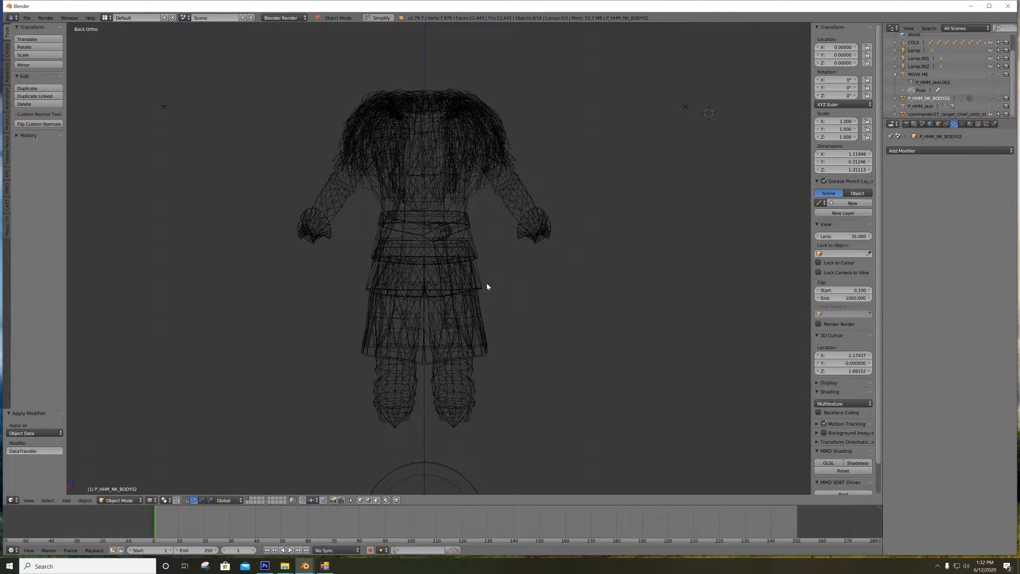
right_click(431, 302)
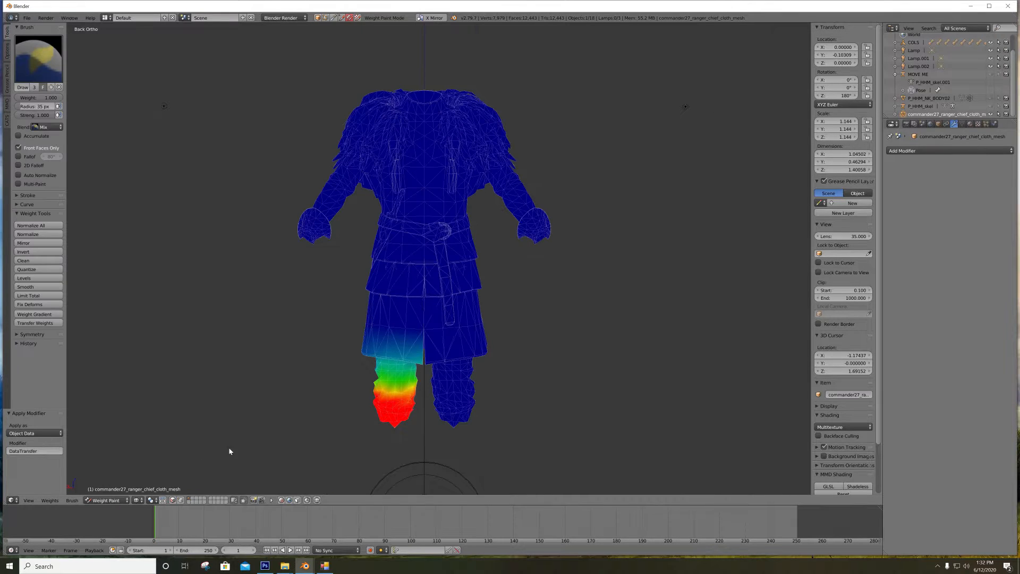
Put the ranger cloth mesh in Edit Mode with Texture shading and unhide the MOVE ME armature
click(136, 500)
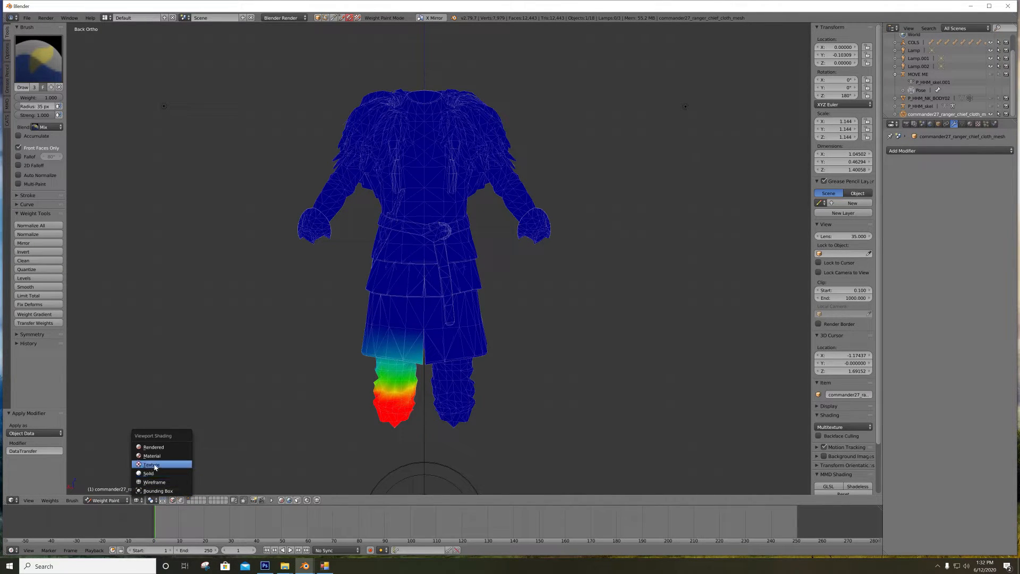
click(148, 473)
click(106, 499)
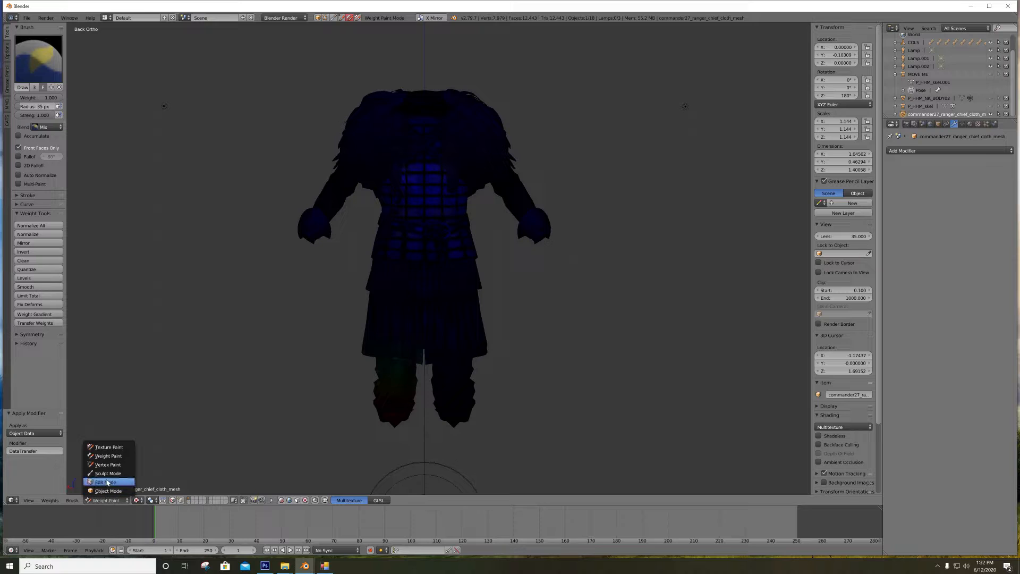
click(105, 482)
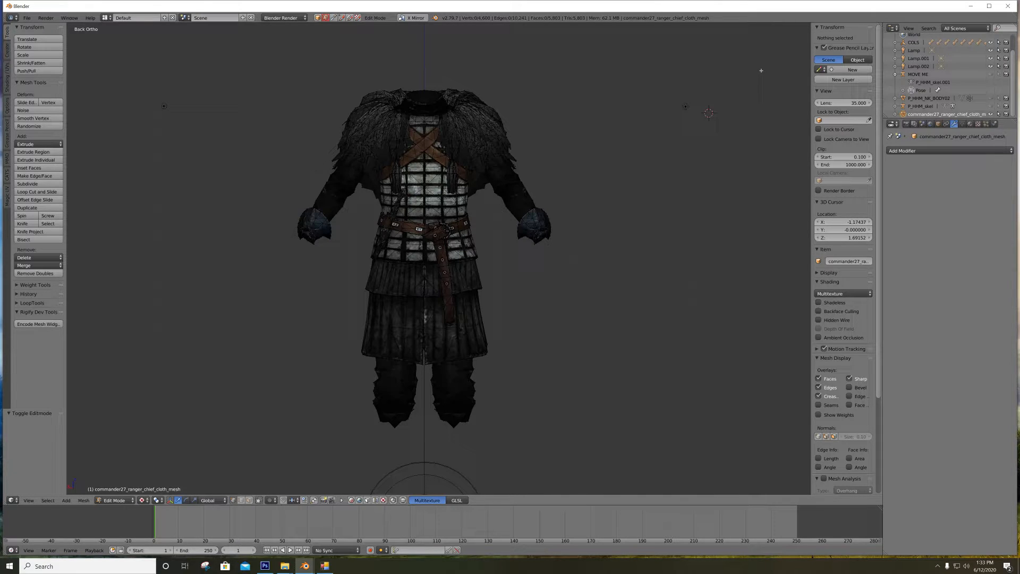
click(991, 75)
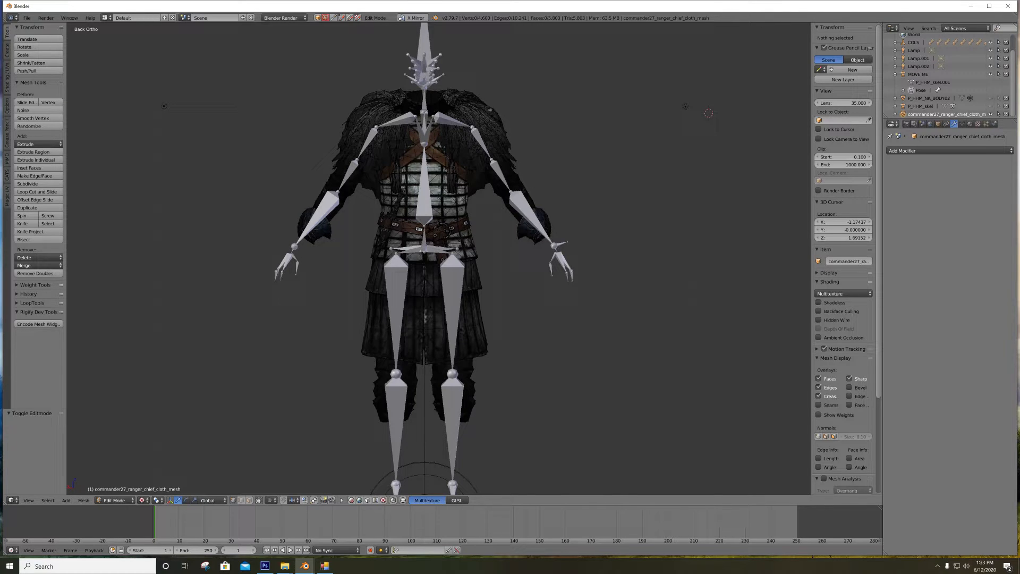
Leave Edit Mode on the ranger cloth mesh and select the MOVE ME armature's Collar.l bone in Pose Mode
key(Tab)
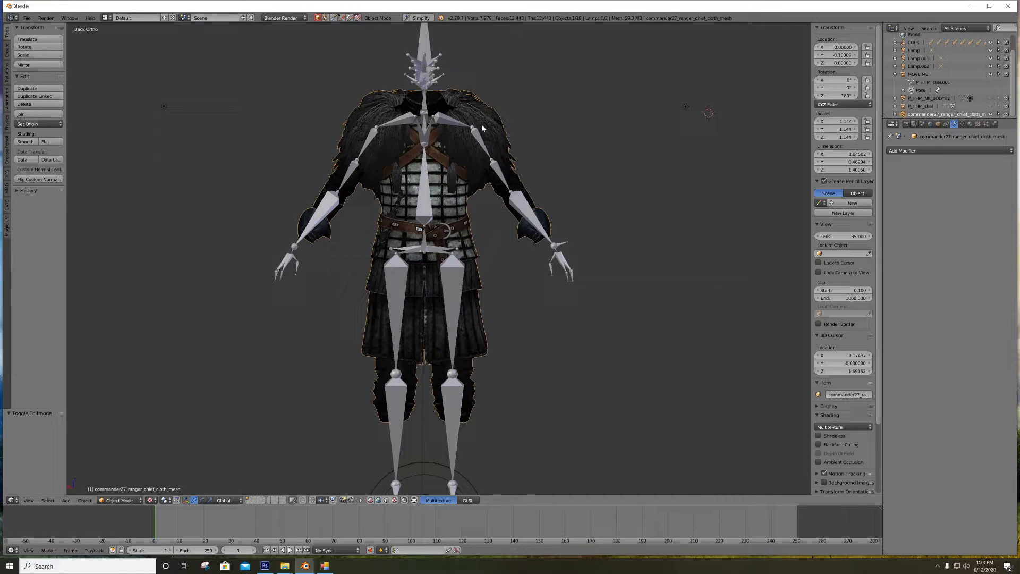
right_click(447, 123)
key(ctrl+Tab)
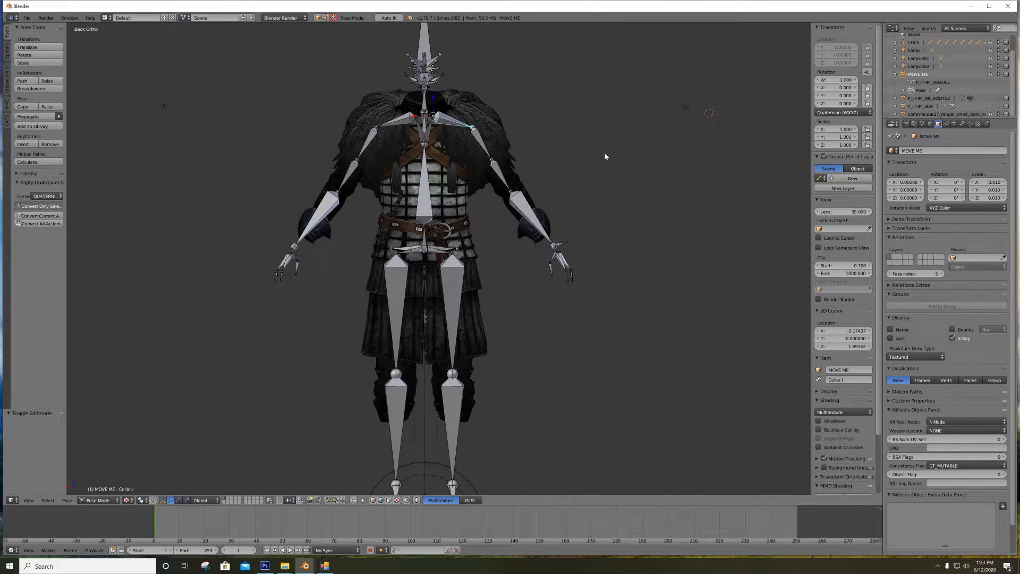
Compare the MOVE ME arm bones with the P_HHM_skel skeleton shown and hidden
click(991, 106)
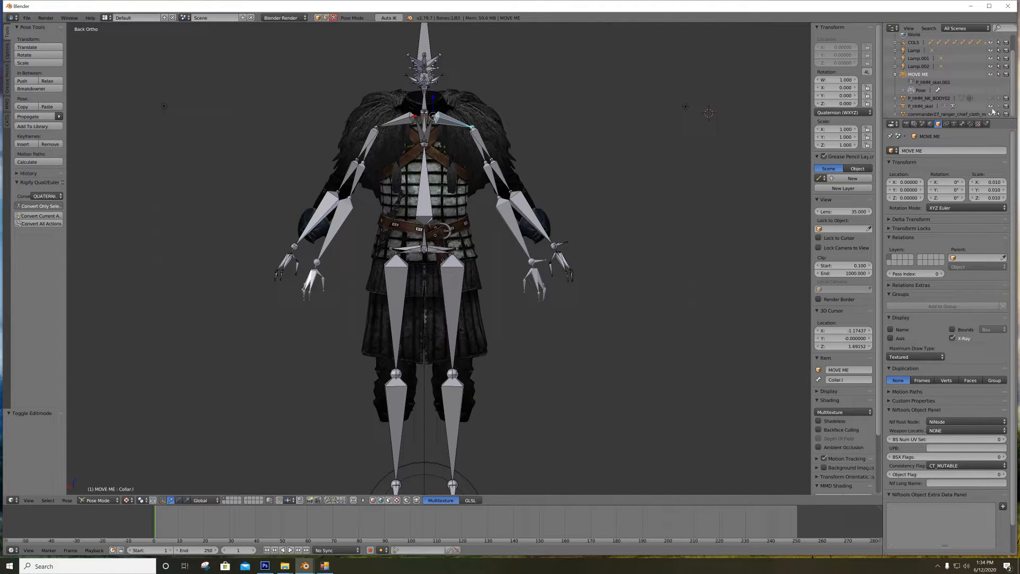
click(991, 106)
click(991, 107)
click(991, 107)
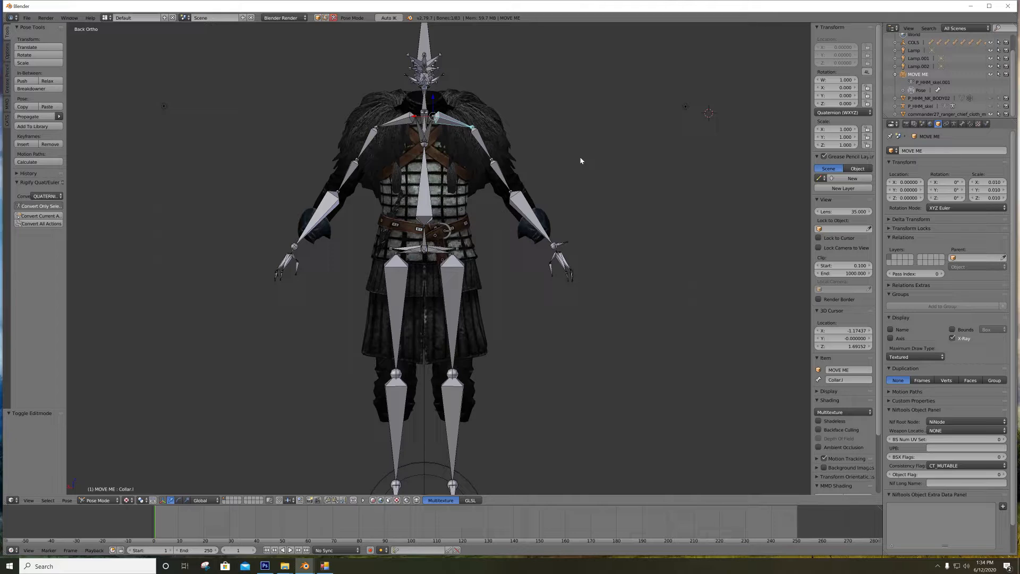
Select all bones of the MOVE ME armature in Pose Mode
key(a)
right_click(495, 115)
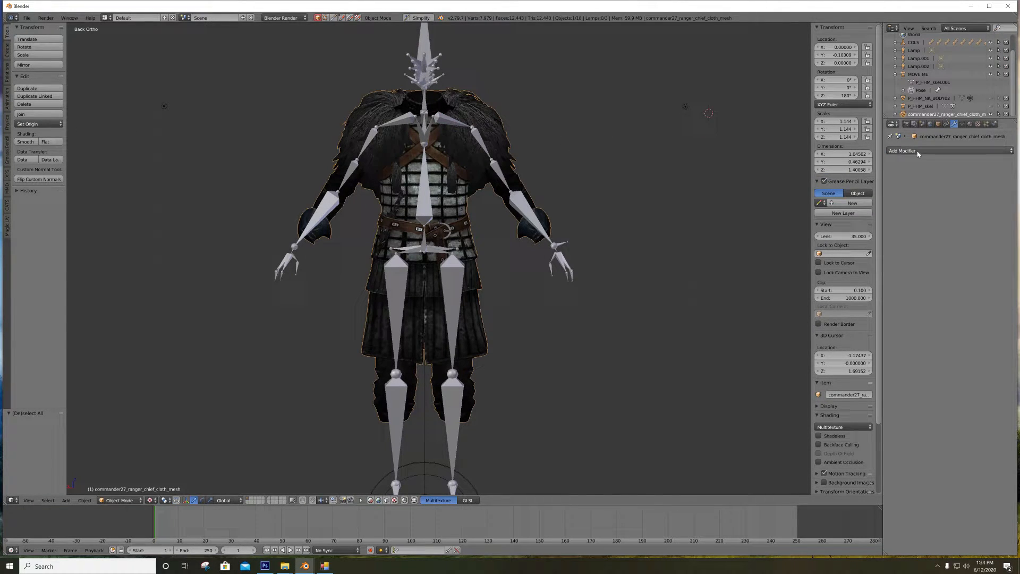
click(950, 89)
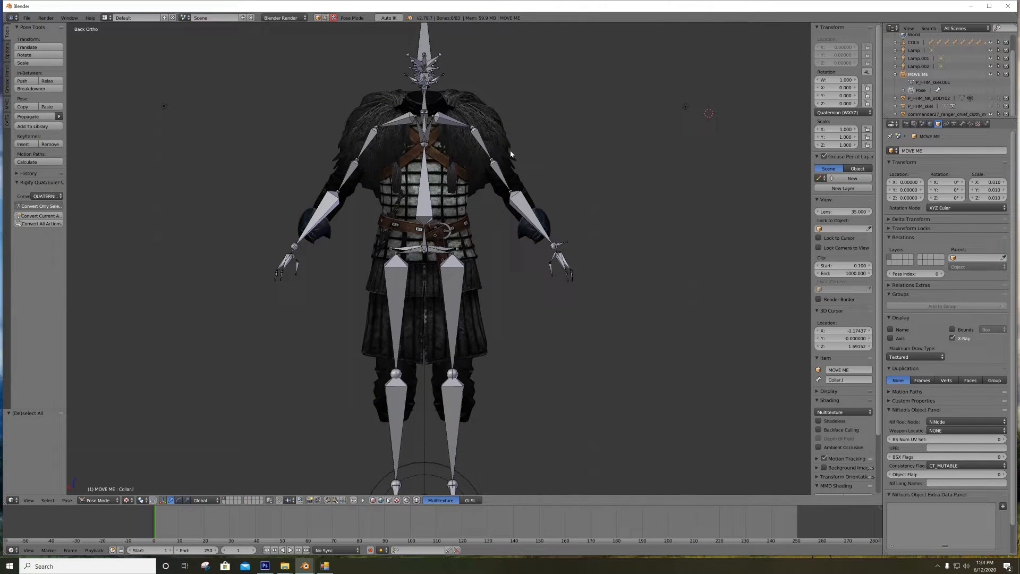
key(a)
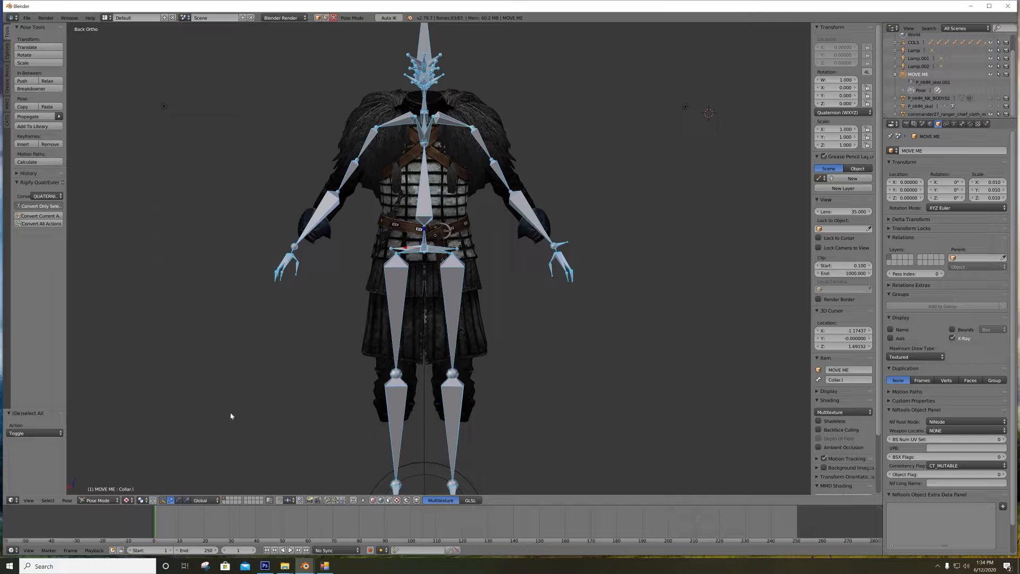
click(70, 501)
Try an Armature modifier targeting MOVE ME on the ranger cloth mesh, and remove the modifier
right_click(481, 115)
click(954, 151)
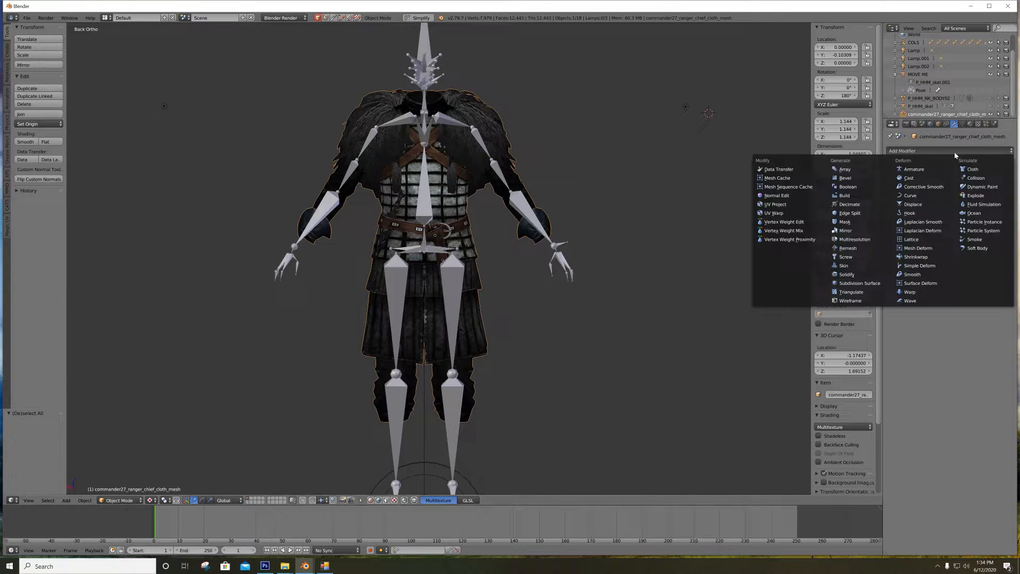
click(925, 170)
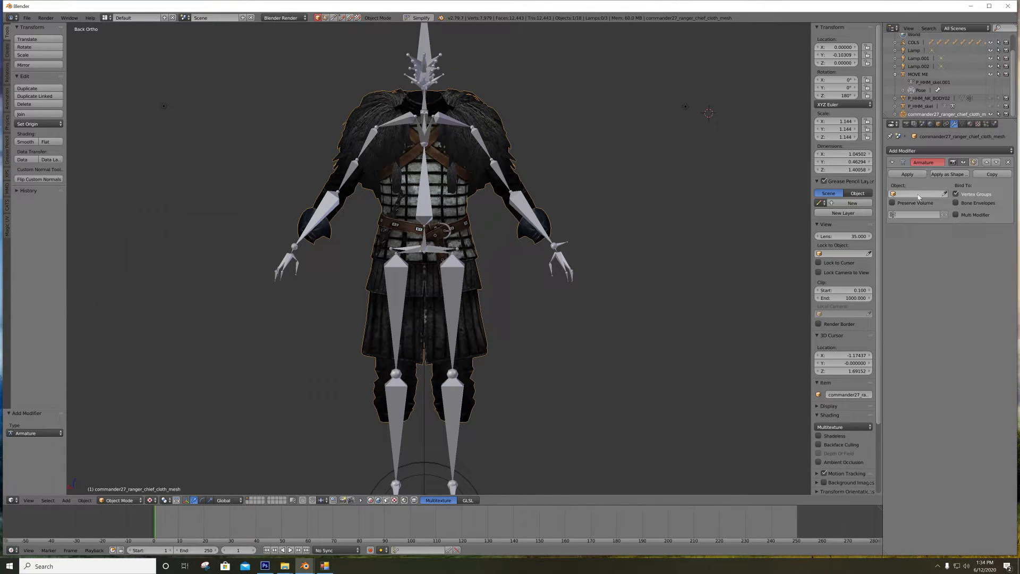
click(918, 194)
click(915, 205)
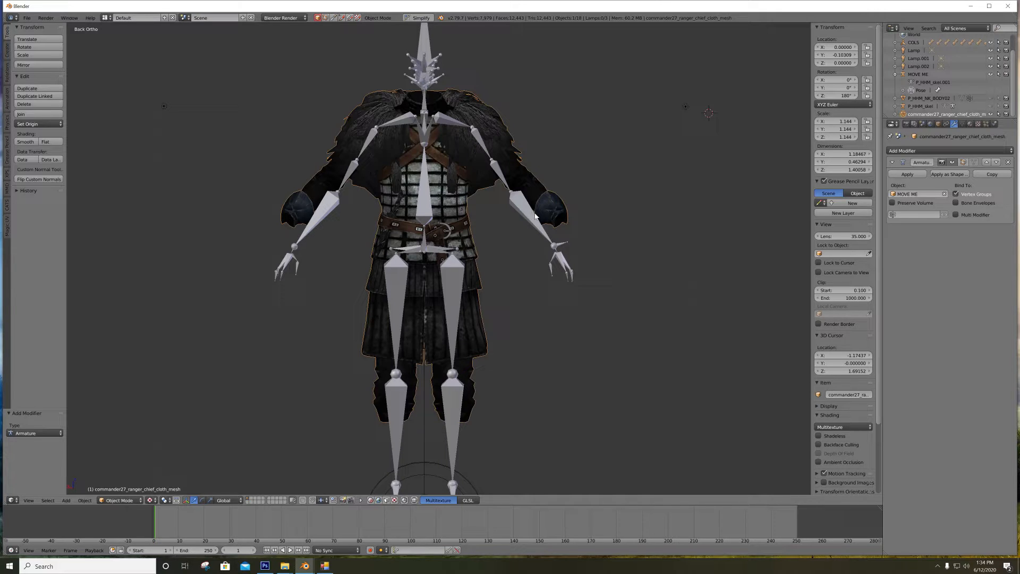
click(935, 195)
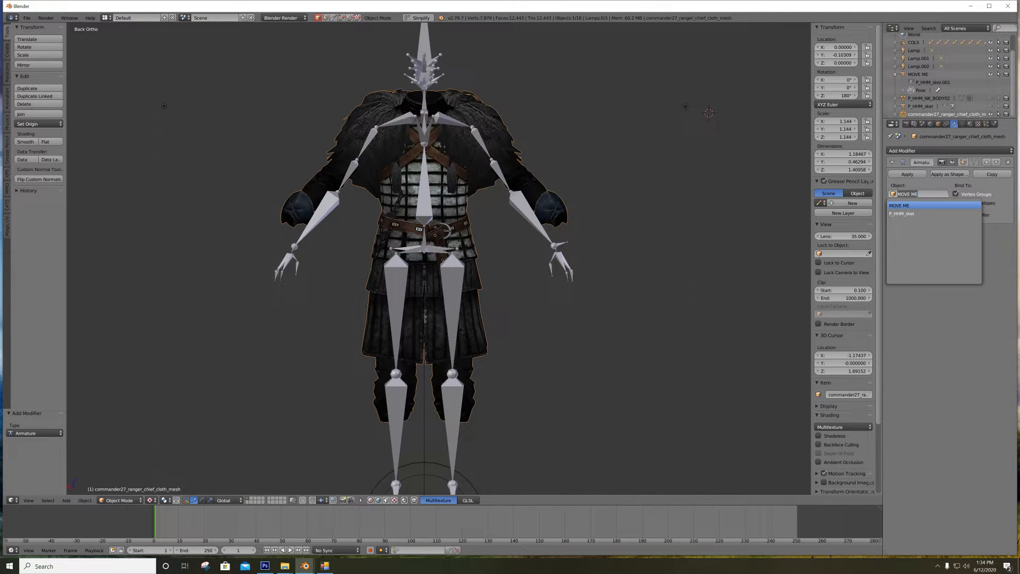
key(Return)
click(1008, 162)
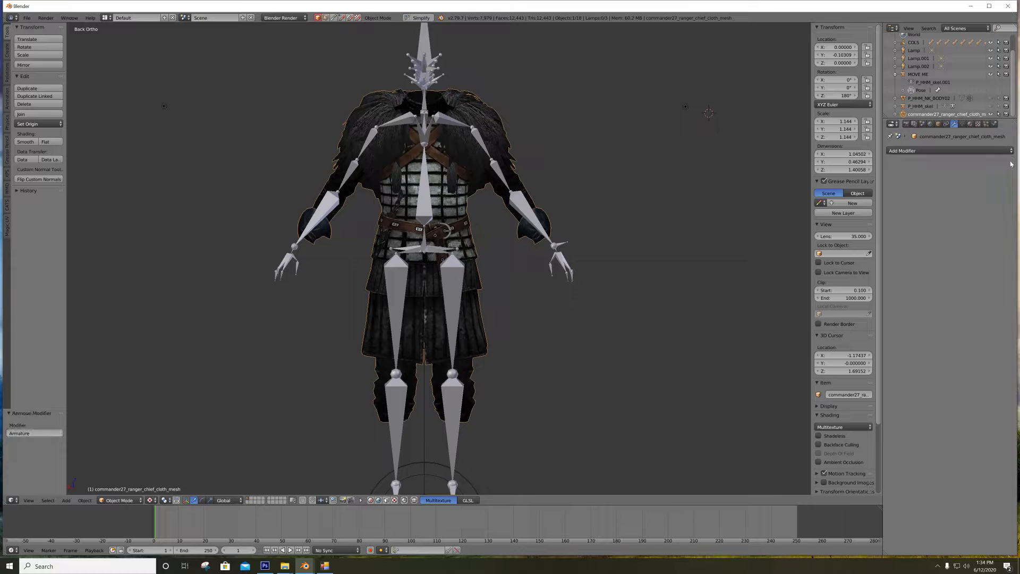
Repeat the Armature modifier trial with MOVE ME as its object on the ranger cloth mesh, and delete it again
click(951, 151)
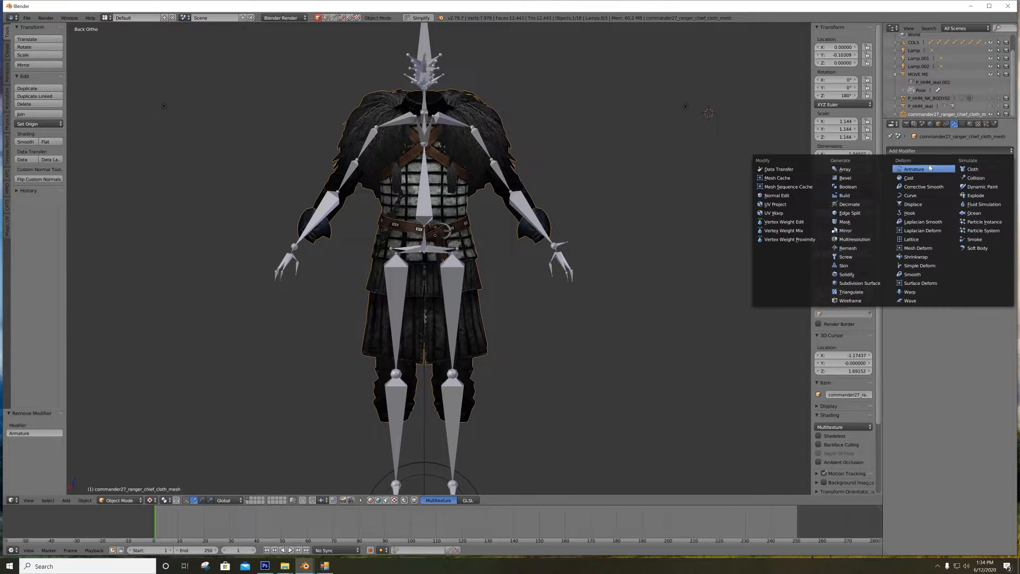
click(929, 163)
click(912, 192)
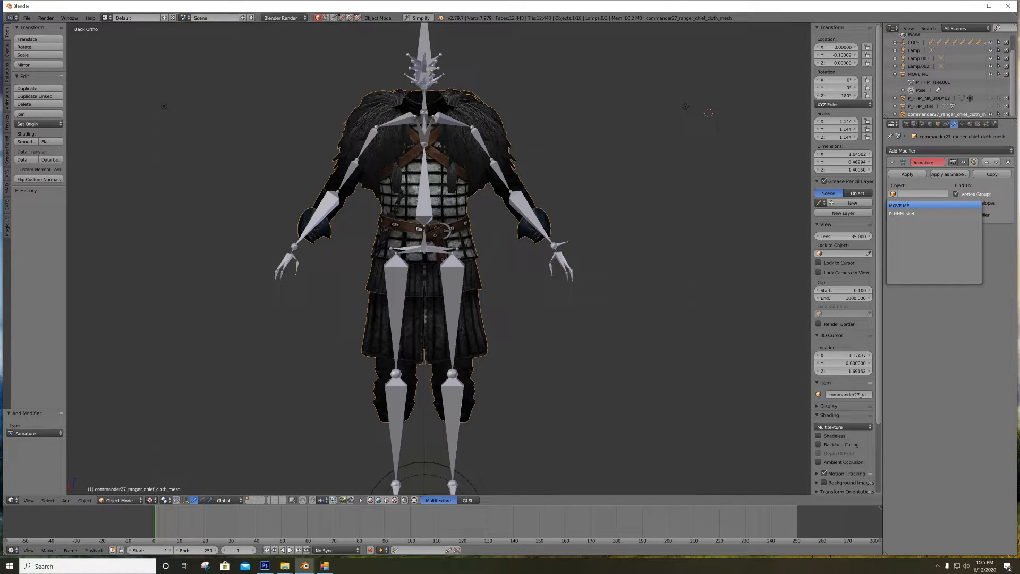
click(901, 205)
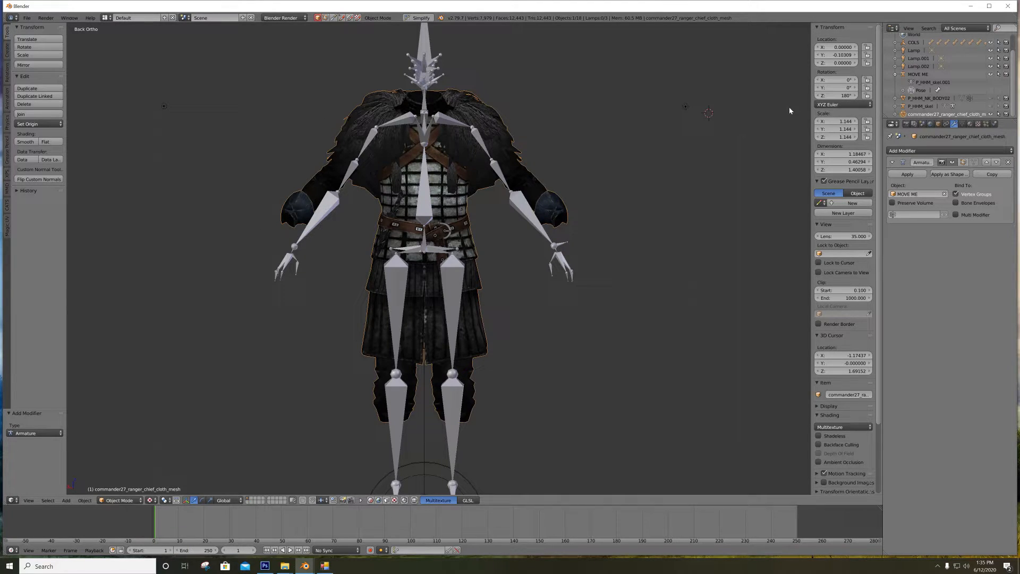
click(1008, 162)
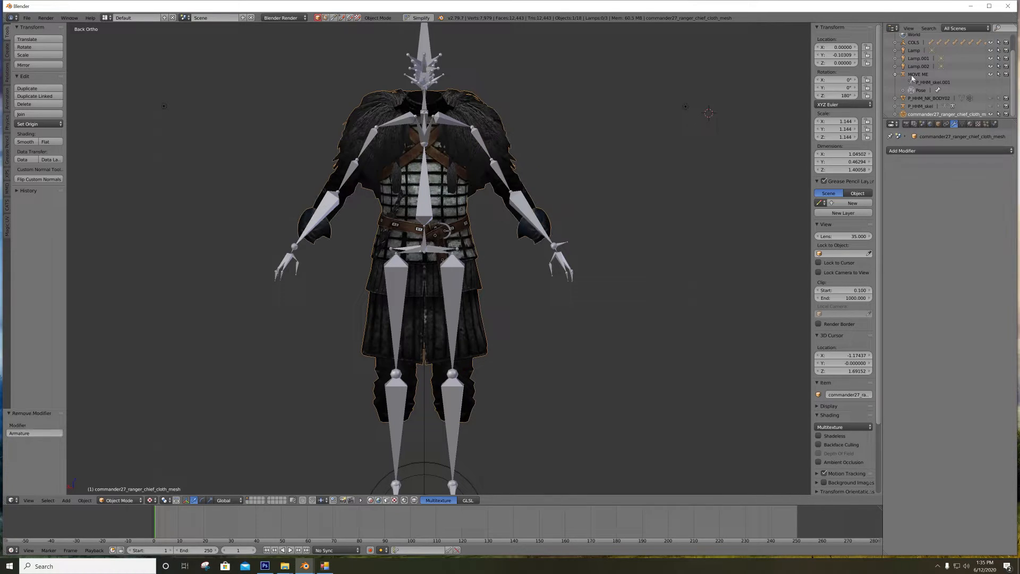
Apply the current pose of all MOVE ME bones as the armature's rest pose
click(920, 74)
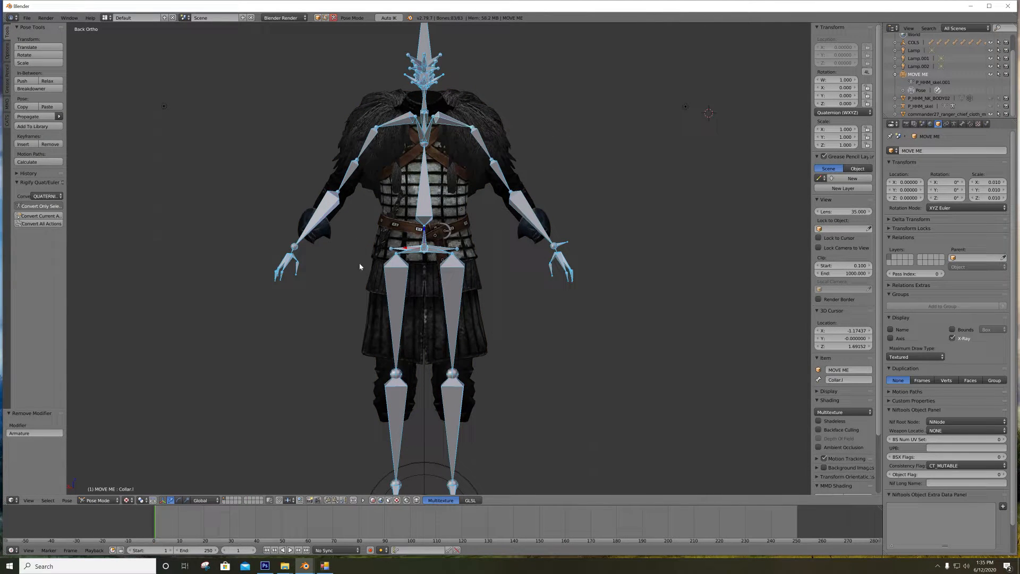
click(67, 500)
click(106, 499)
click(121, 490)
click(111, 502)
click(120, 472)
key(a)
key(a)
click(67, 500)
mouse_move(86, 467)
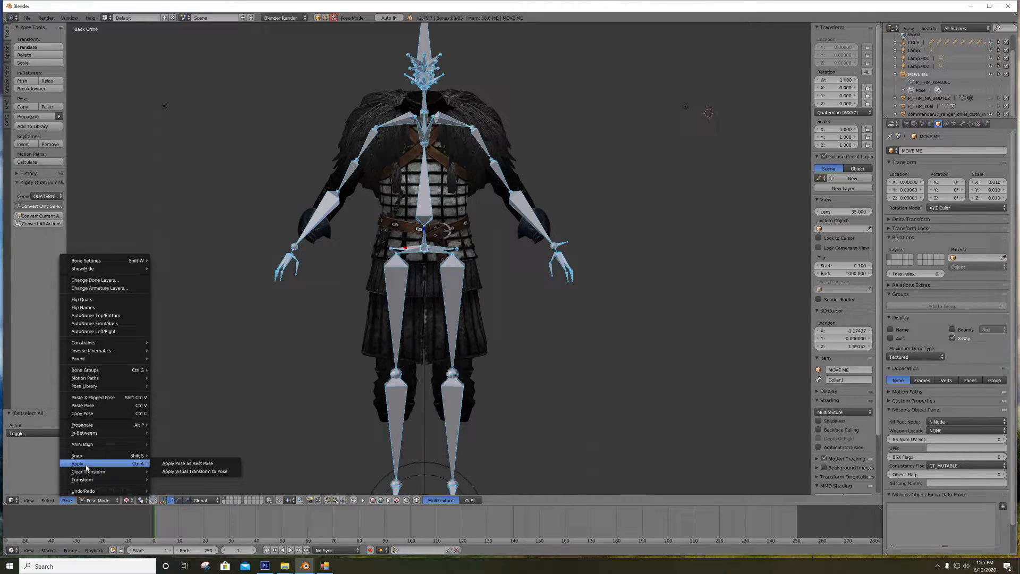
click(176, 465)
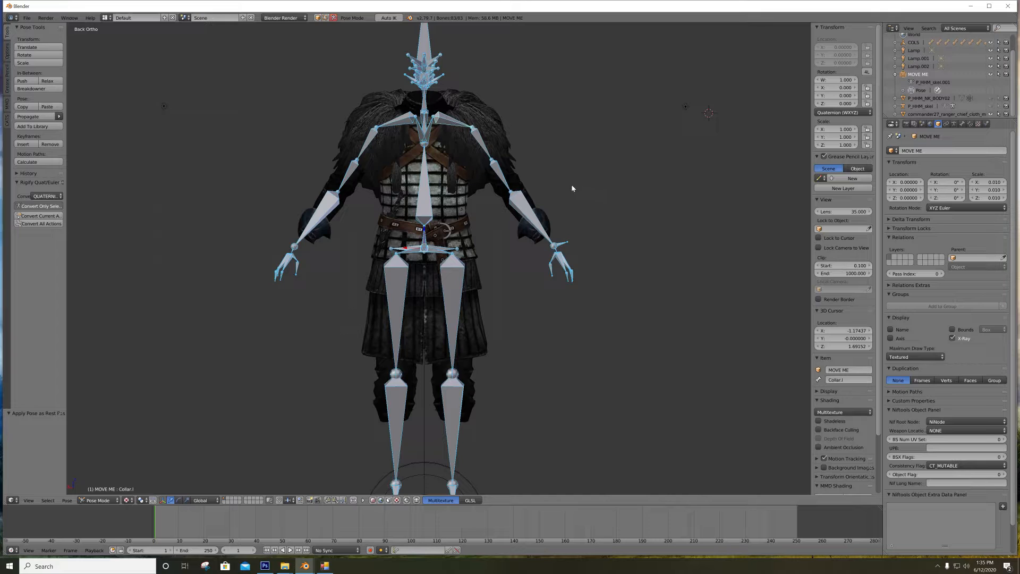
Add an Armature modifier to the ranger cloth mesh with MOVE ME as its object
click(940, 114)
click(954, 124)
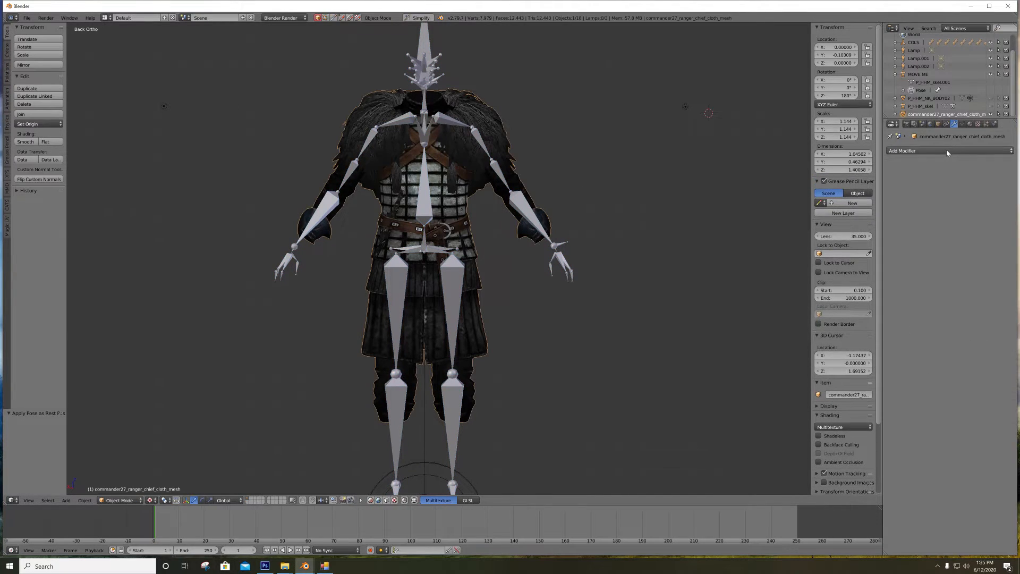
click(948, 152)
click(927, 169)
click(921, 194)
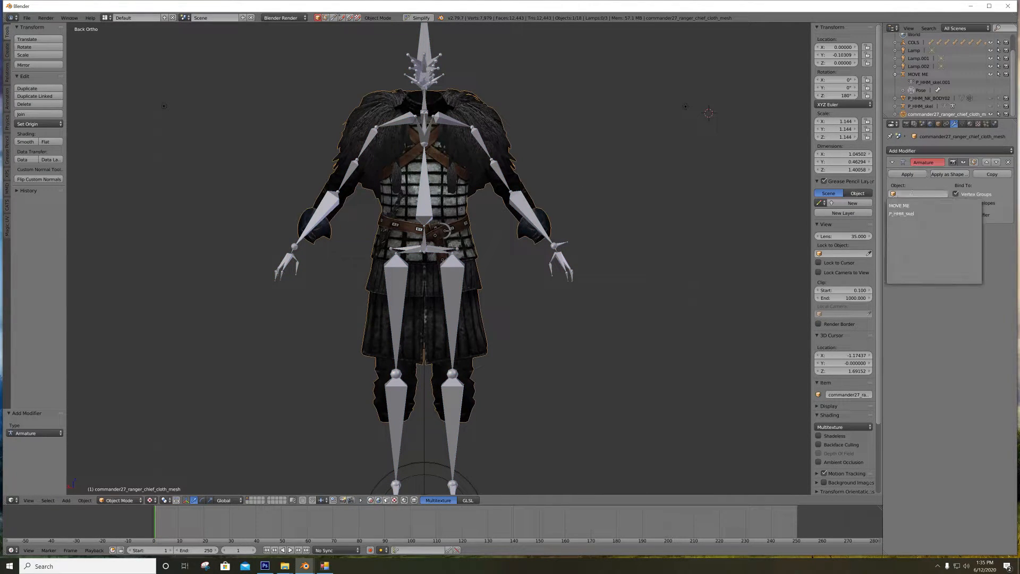
click(902, 206)
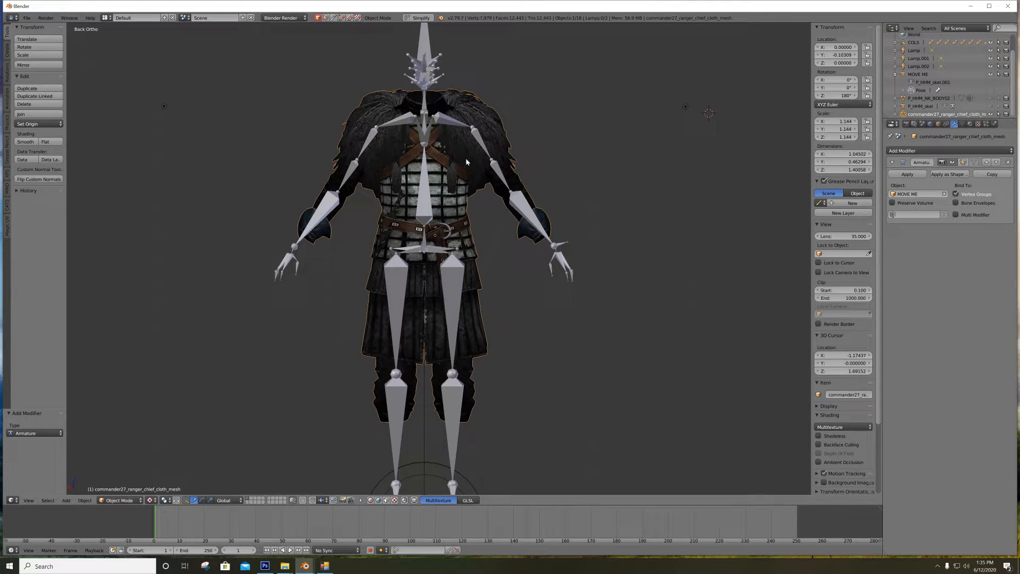
Test how the outfit follows the armature by trial-rotating the Arm1.l bone, cancelling each rotation
right_click(479, 144)
key(ctrl+Tab)
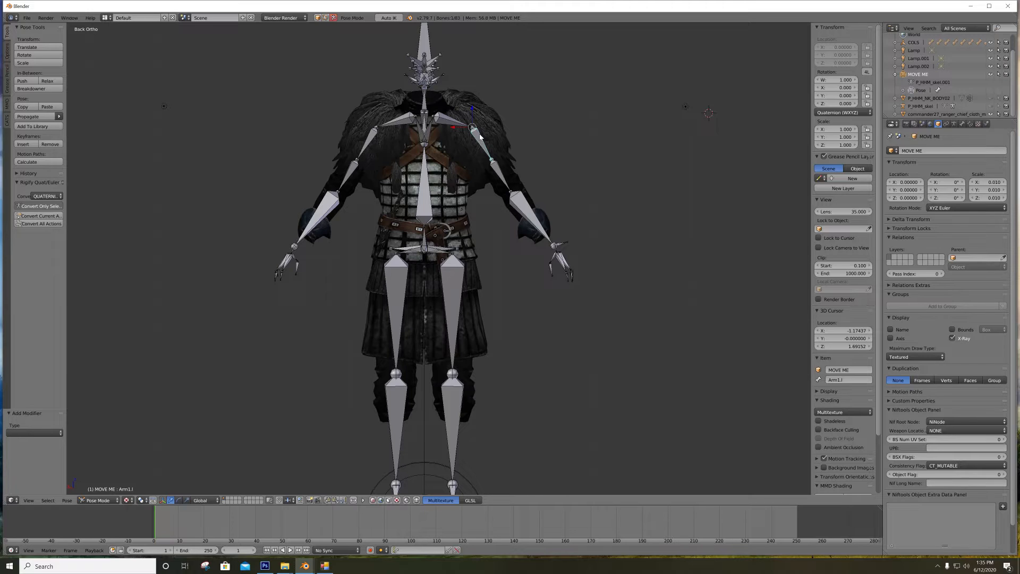
key(r)
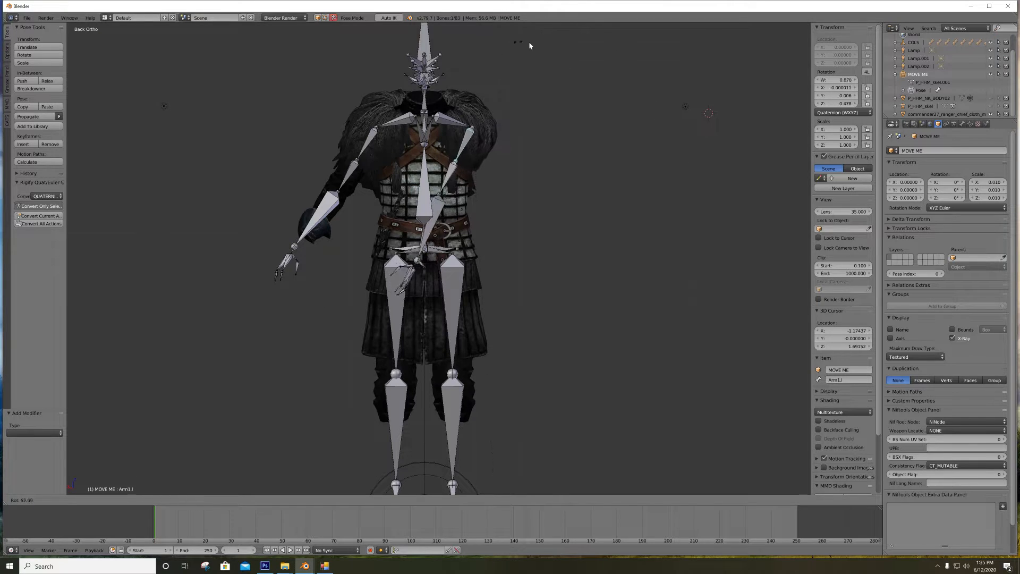
key(Escape)
key(r)
key(Escape)
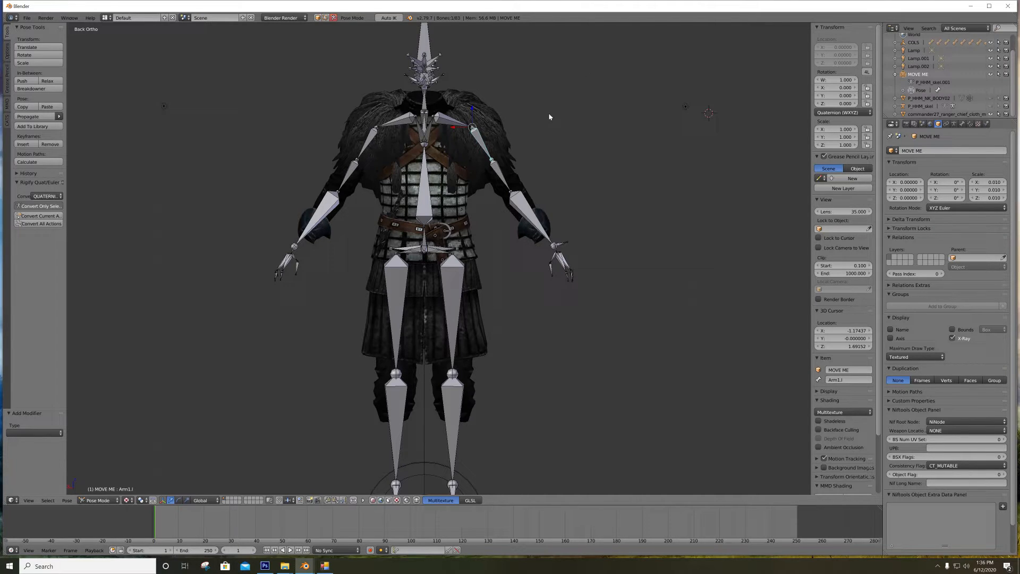
right_click(499, 129)
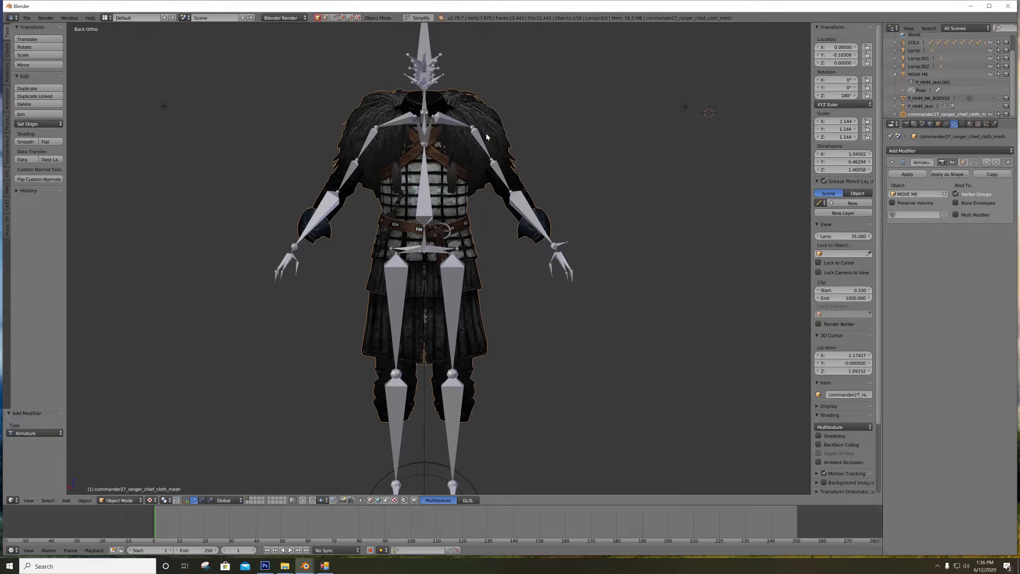
right_click(481, 139)
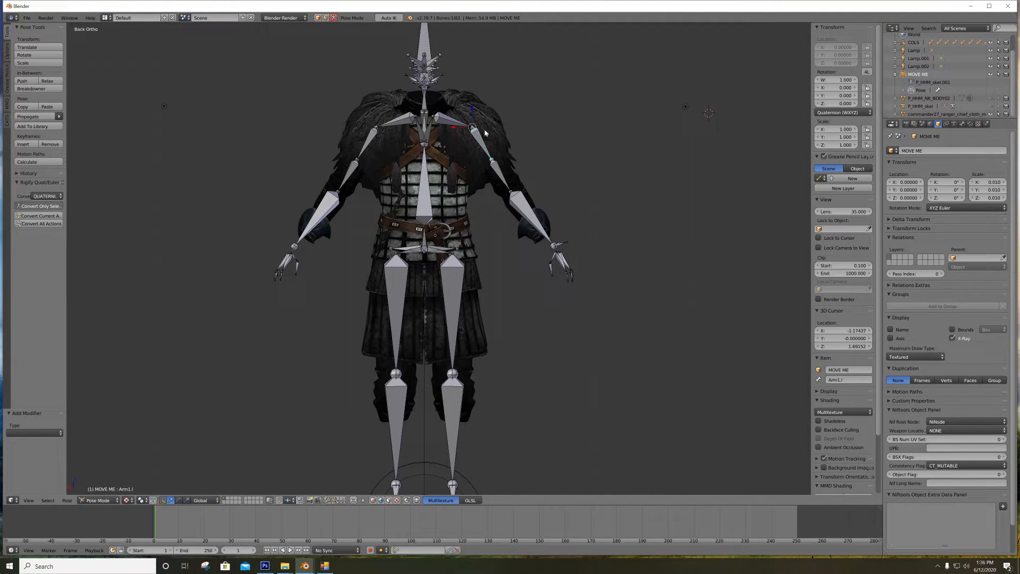
key(a)
key(a)
key(a)
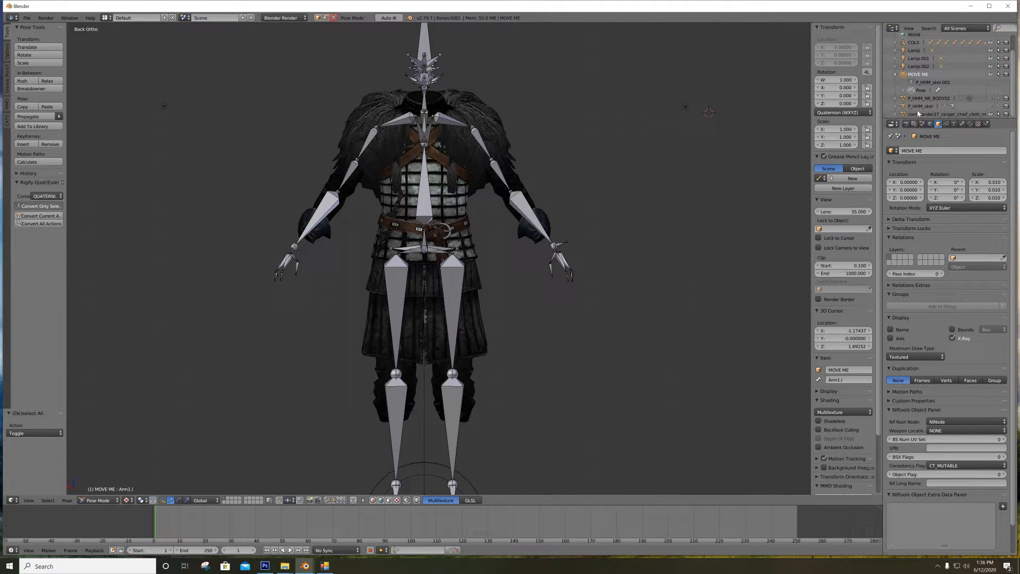
Remove the ranger cloth mesh's Armature modifier and add a fresh one targeting MOVE ME
click(932, 113)
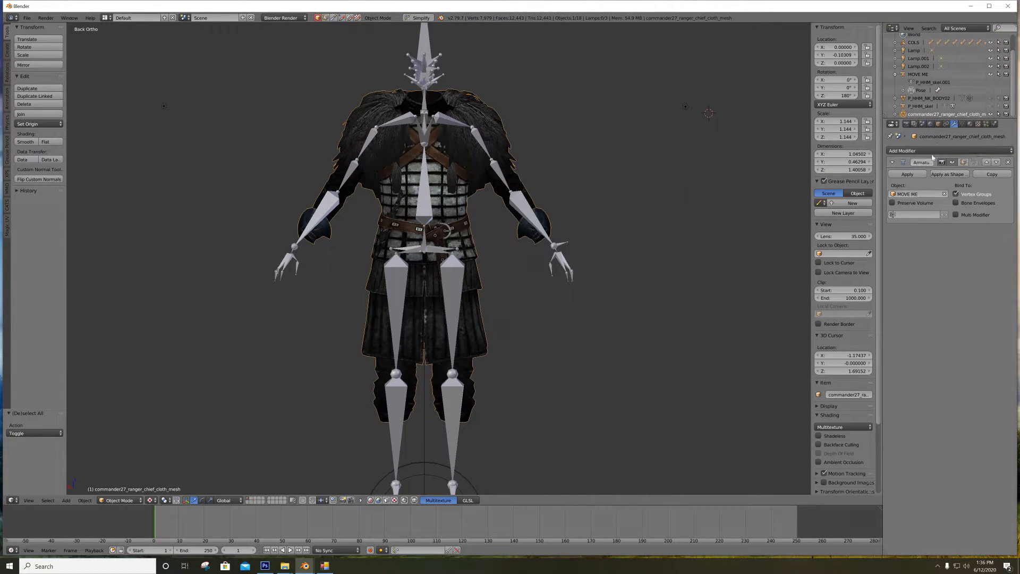
click(1009, 162)
click(935, 151)
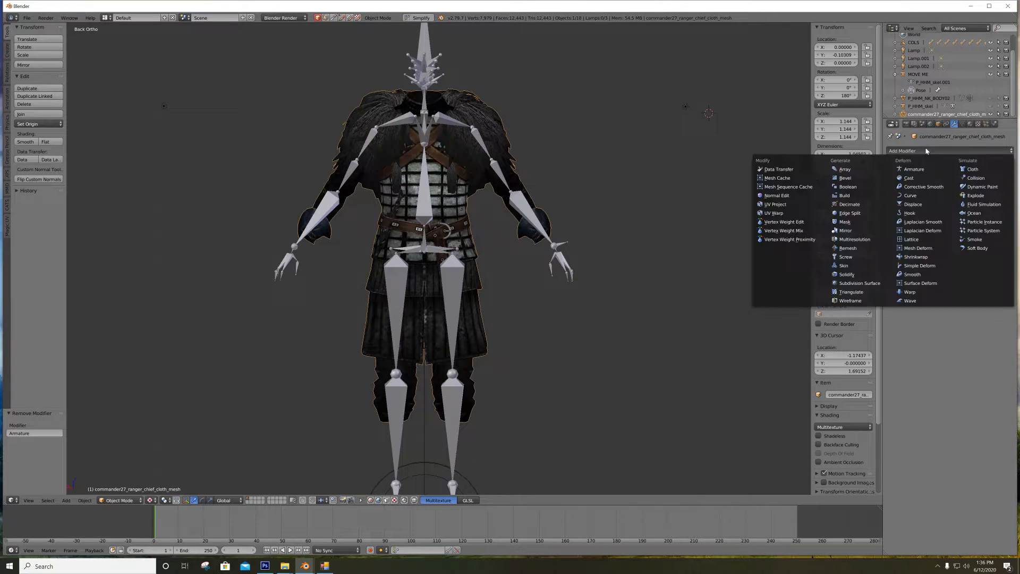
click(916, 169)
click(914, 194)
click(914, 203)
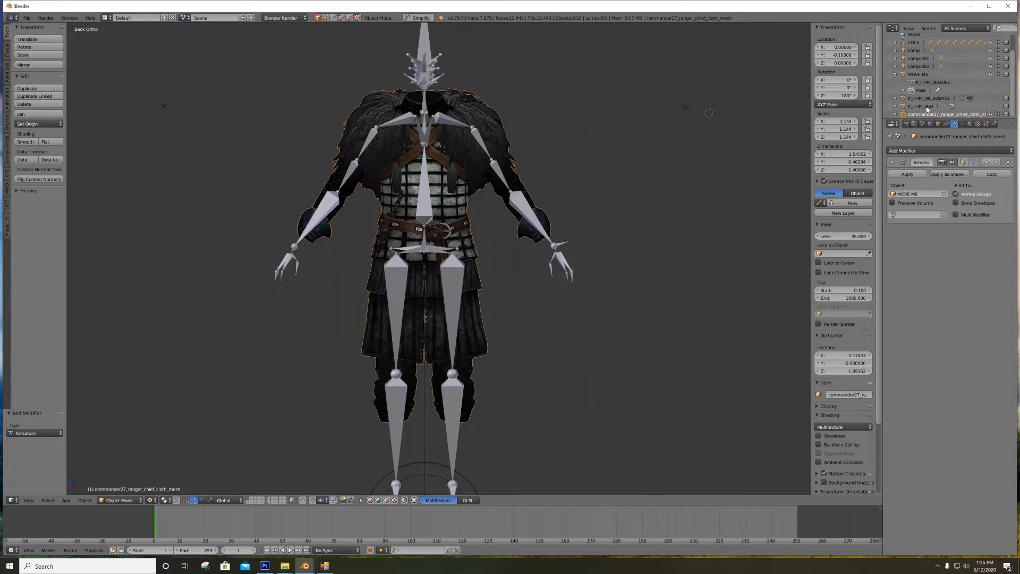
Show the P_HHM_skel skeleton and rotate the MOVE ME armature's Arm1.l bone by 10° to line up with it
click(990, 107)
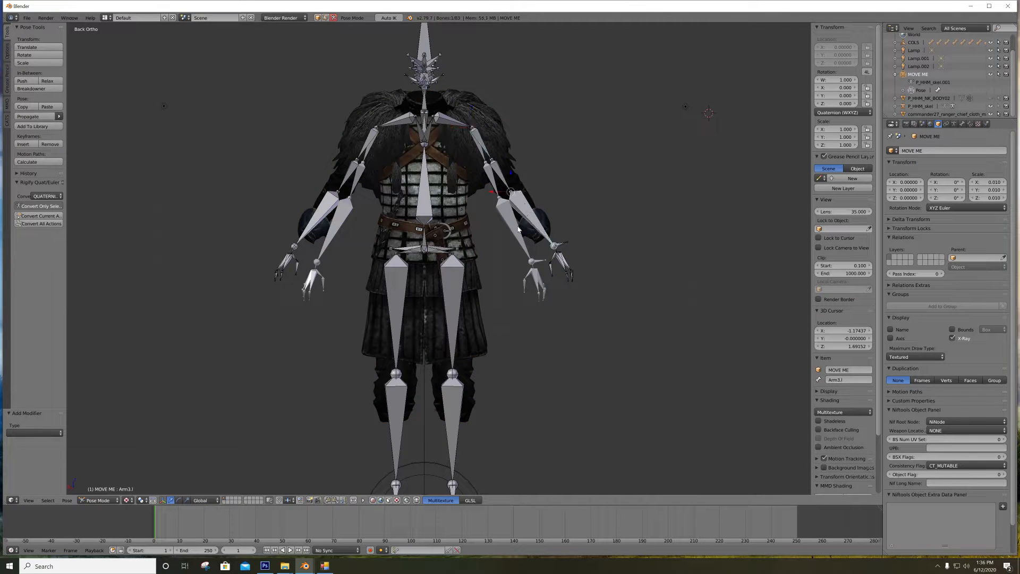
right_click(477, 139)
key(r)
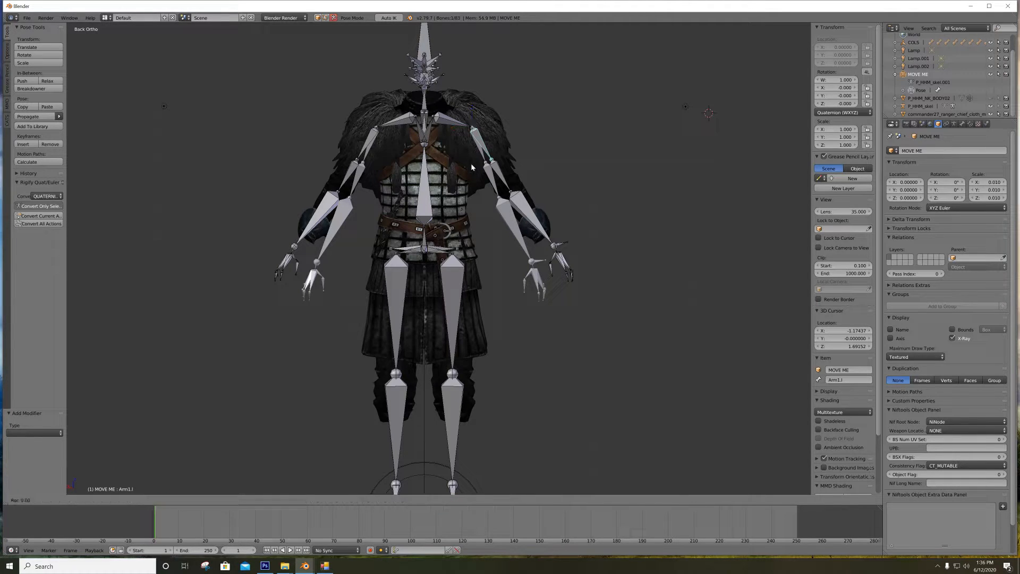
click(461, 174)
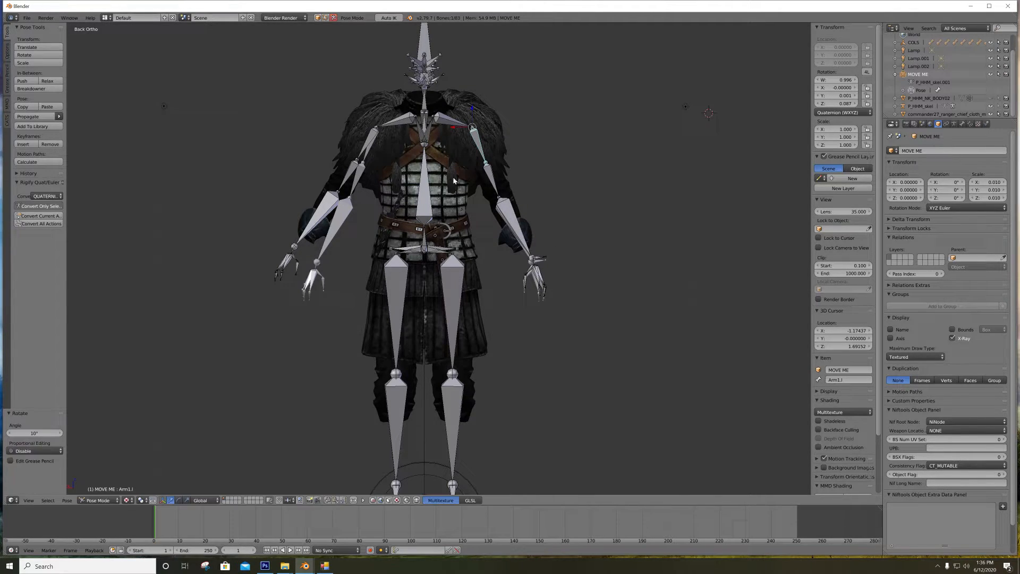
Rotate the MOVE ME armature's Arm1.r bone by -10° in the back view to mirror the opposite arm
middle_drag(519, 171, 490, 200)
key(ctrl+KP_1)
key(ctrl+KP_1)
right_click(374, 137)
key(r)
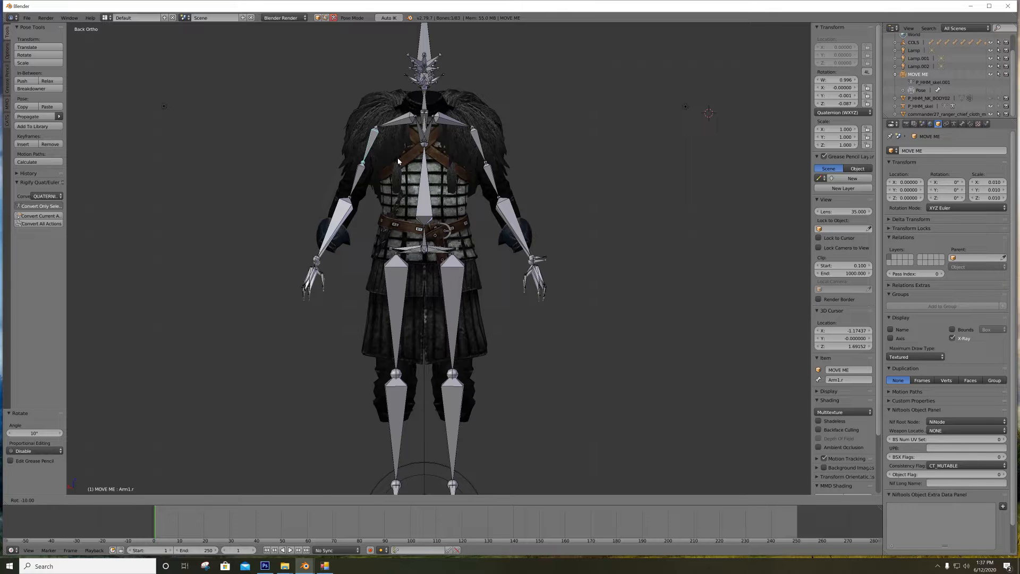
click(398, 161)
Select the forearm bones Arm3.r and Arm3.l of the MOVE ME armature together
middle_drag(370, 234, 409, 237)
right_click(375, 223)
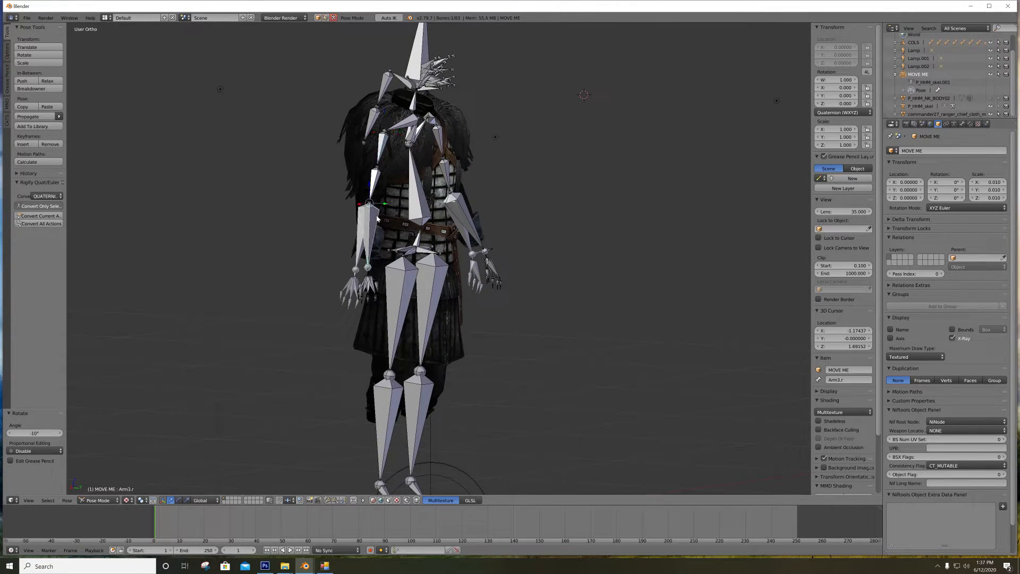
shift+right_click(470, 212)
Try rotating the two selected forearm bones by 14° in the side view
key(KP_3)
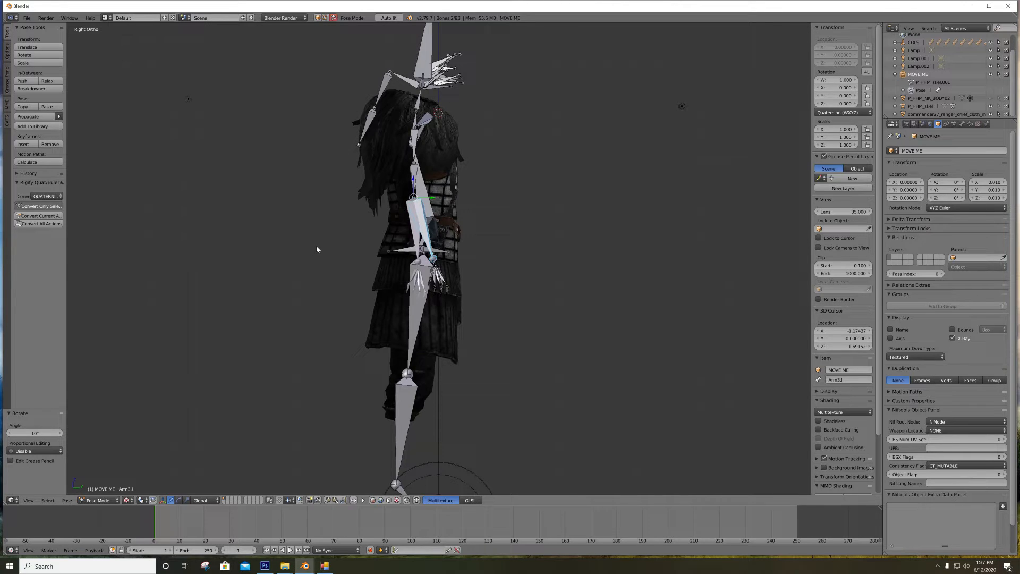
key(r)
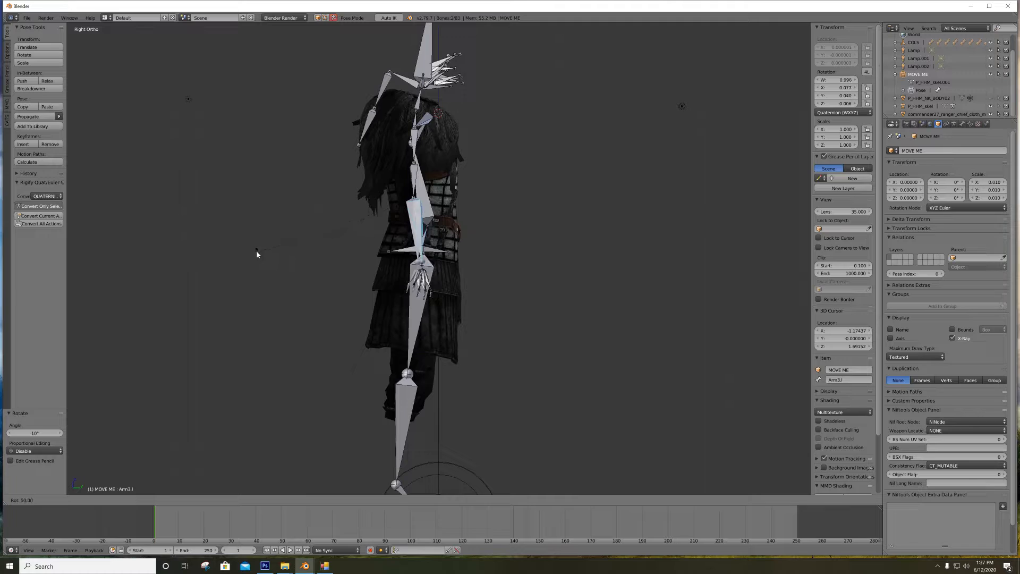
click(228, 246)
mouse_move(514, 246)
middle_down()
mouse_move(404, 253)
mouse_move(499, 252)
middle_up()
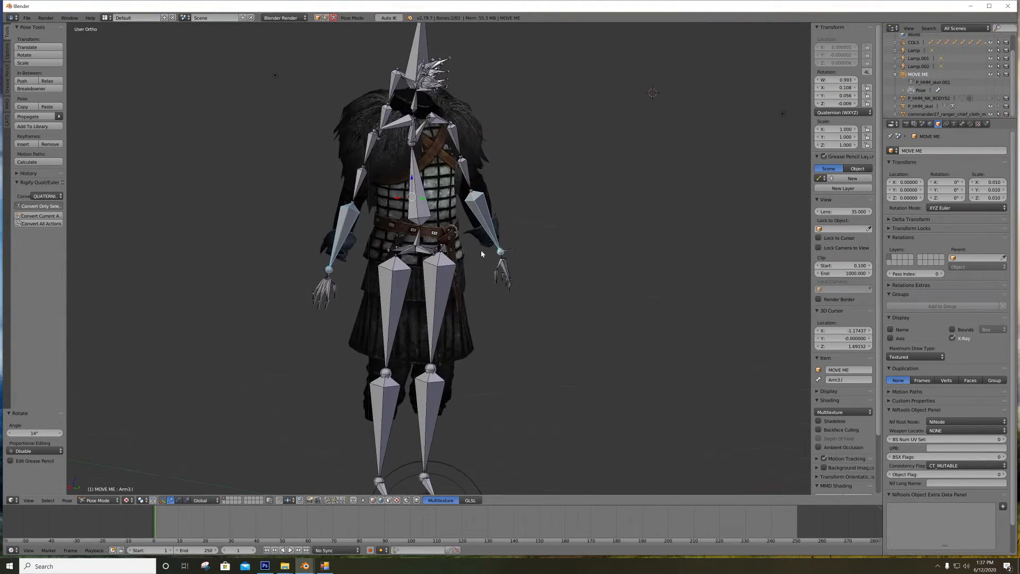
key(ctrl+z)
Rotate both selected forearm bones by 14° in the right side view to line them up with the game skeleton
middle_drag(364, 248, 443, 248)
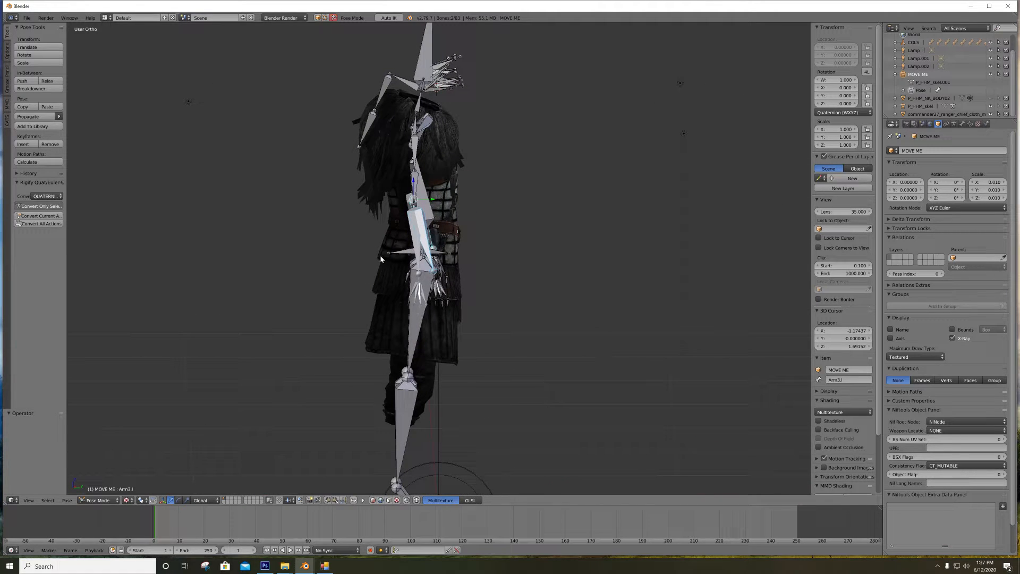
key(ctrl+KP_1)
key(KP_3)
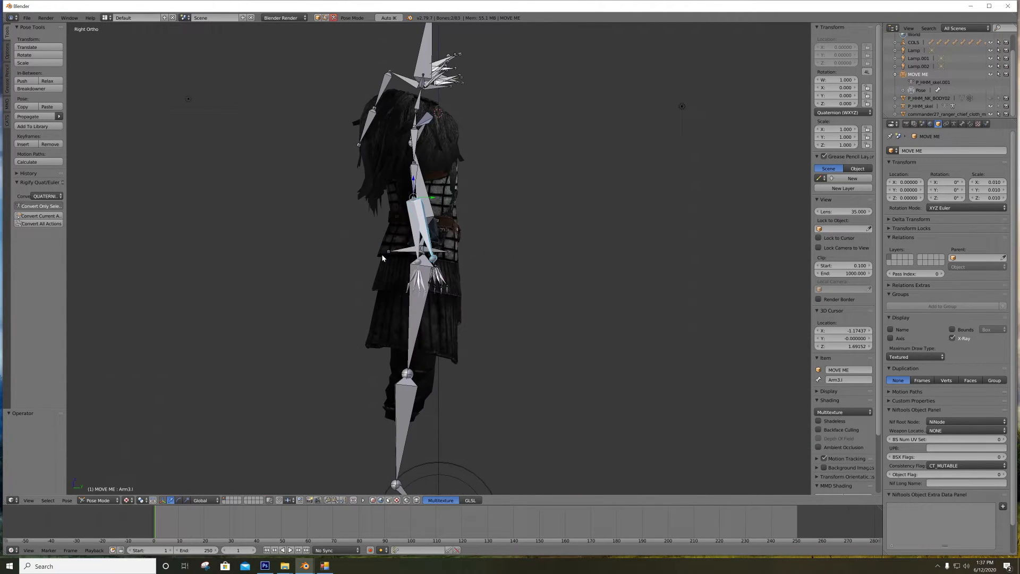
key(r)
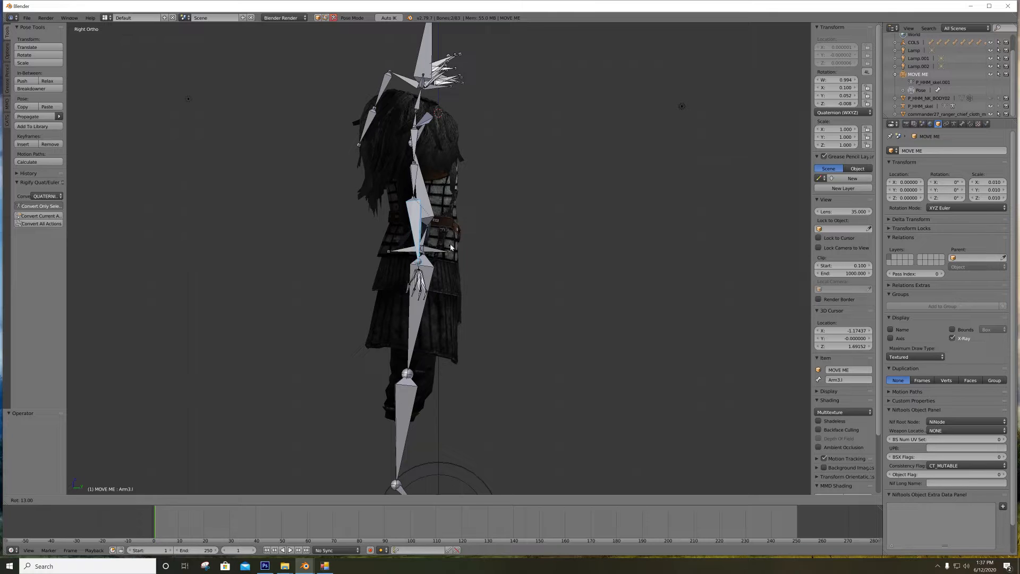
click(417, 254)
Inspect the posed arms from the back and close up at the wrist for alignment with the game skeleton
middle_drag(506, 245, 380, 255)
scroll(503, 282, down, 3)
middle_drag(503, 282, 431, 234)
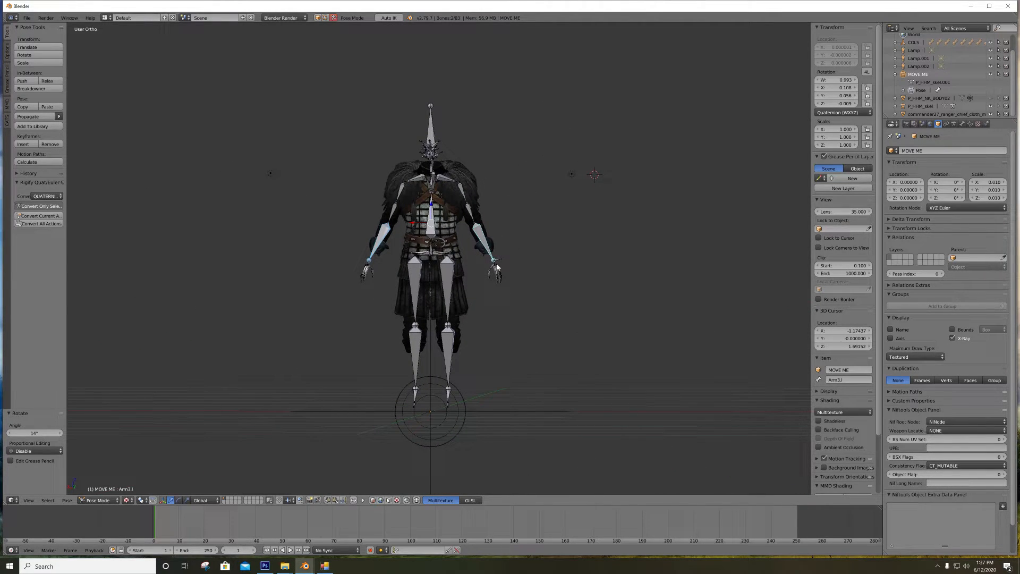
key(ctrl+KP_1)
scroll(499, 261, up, 2)
scroll(449, 194, up, 1)
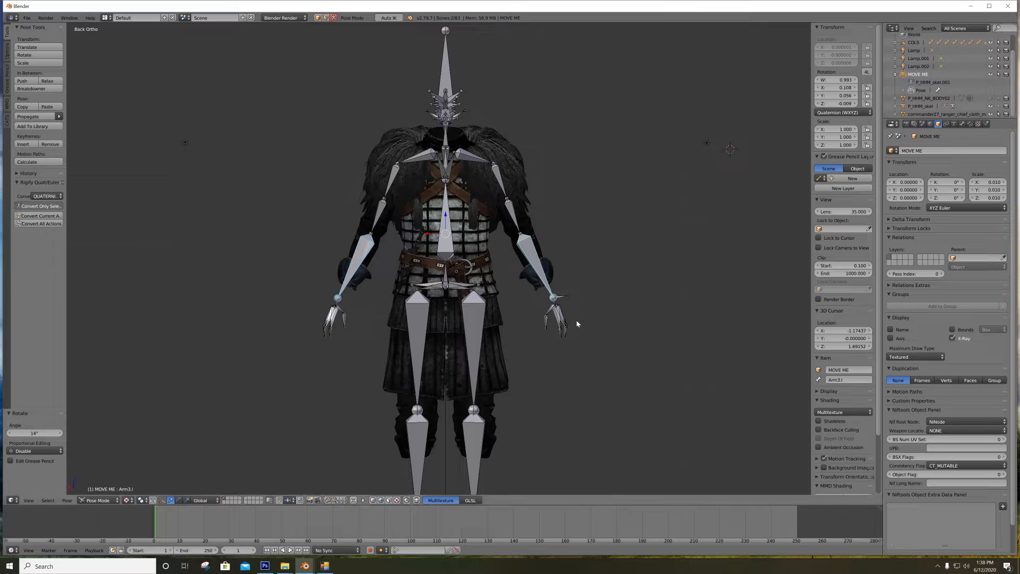
scroll(560, 305, up, 1)
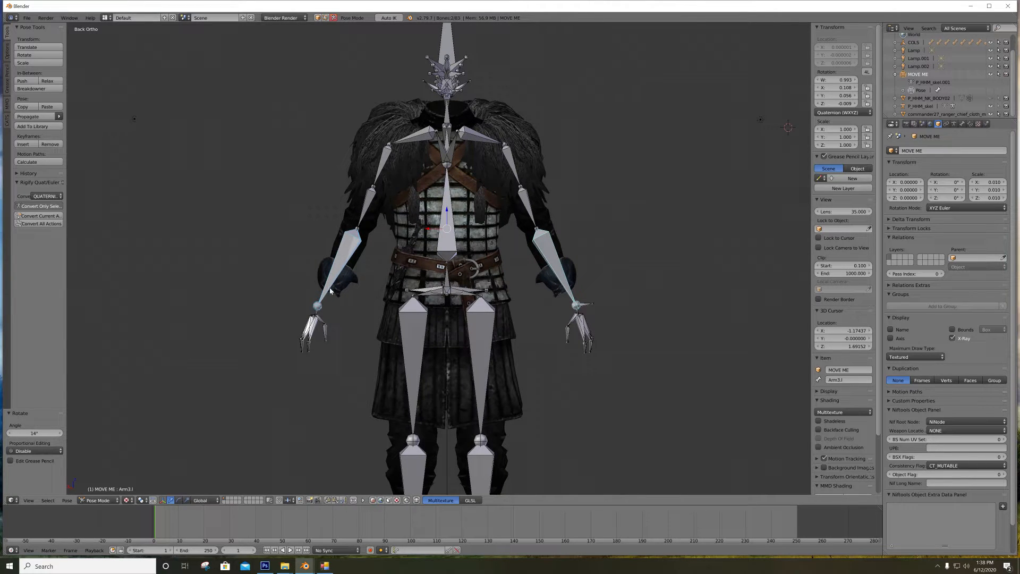
scroll(317, 306, up, 6)
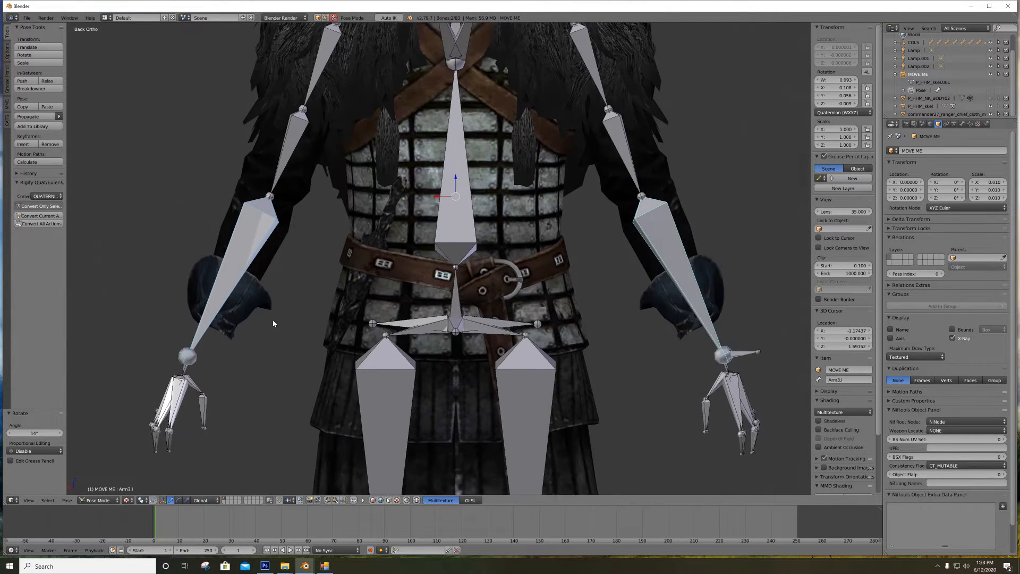
scroll(506, 269, up, 3)
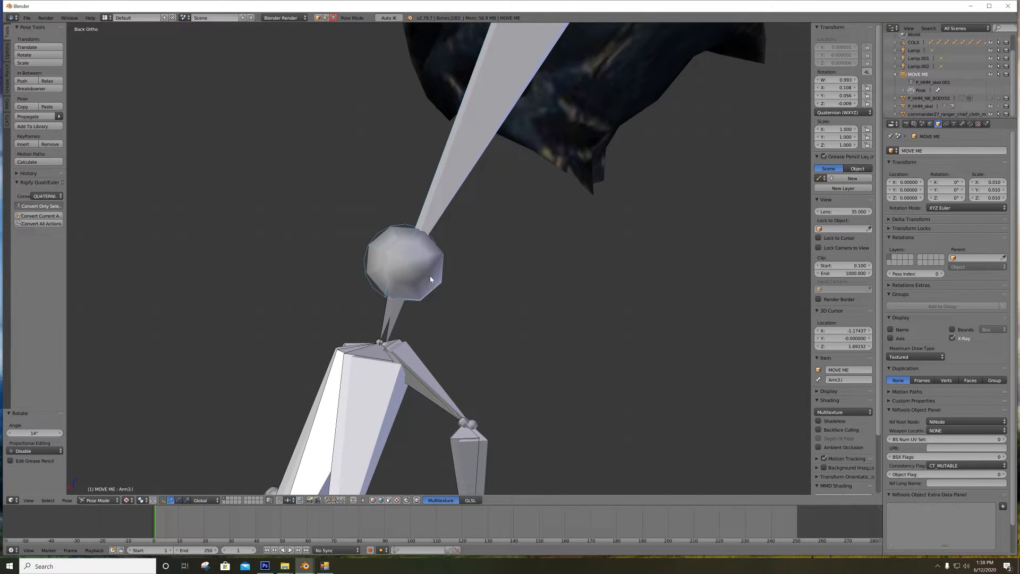
Toggle the P_HHM_skel skeleton's visibility off and on to compare its wrist and hand bones with MOVE ME
click(991, 107)
click(991, 106)
click(991, 106)
click(991, 106)
scroll(473, 148, down, 4)
scroll(505, 147, down, 3)
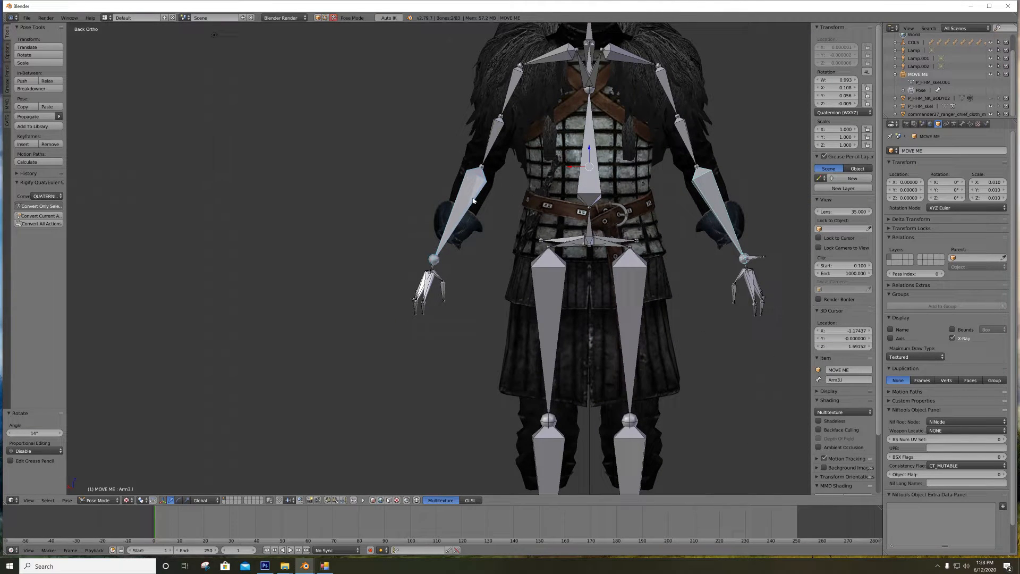
scroll(473, 200, up, 4)
scroll(472, 196, up, 4)
middle_drag(472, 199, 512, 211)
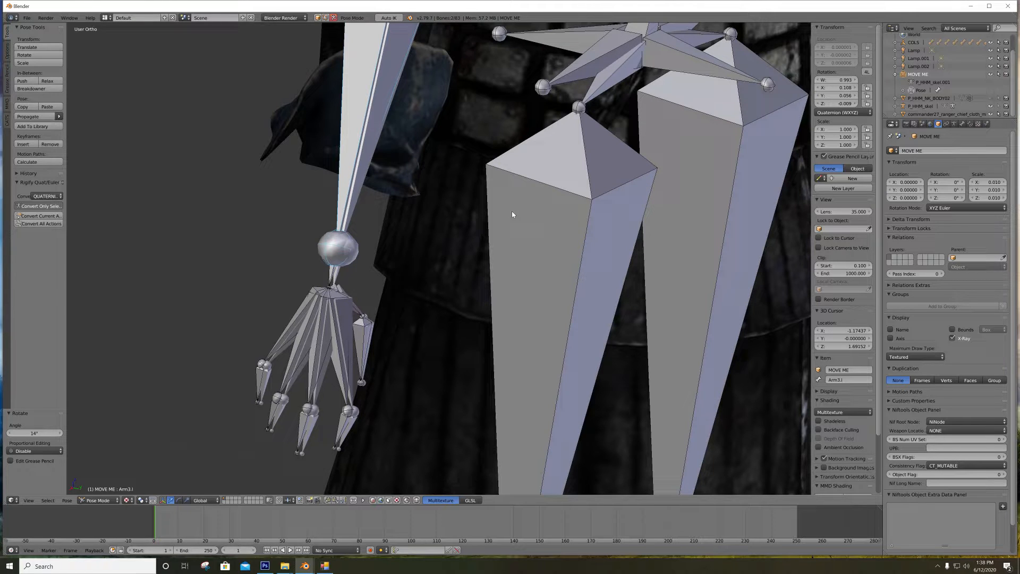
scroll(505, 213, down, 2)
middle_drag(440, 222, 448, 222)
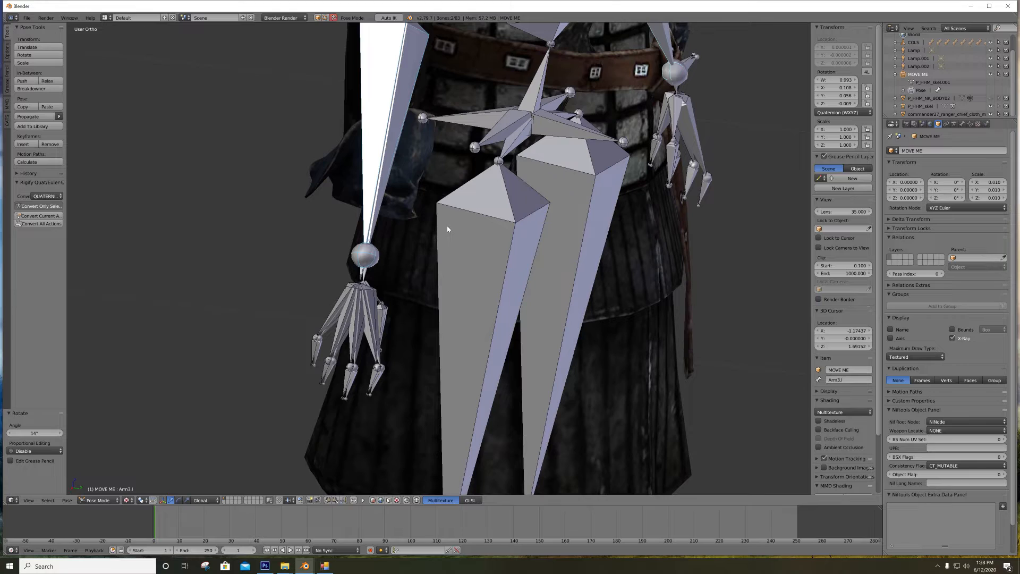
Try small rotation adjustments of the Arm3.l and Arm3.r forearm bones in the side and back views
key(KP_3)
key(r)
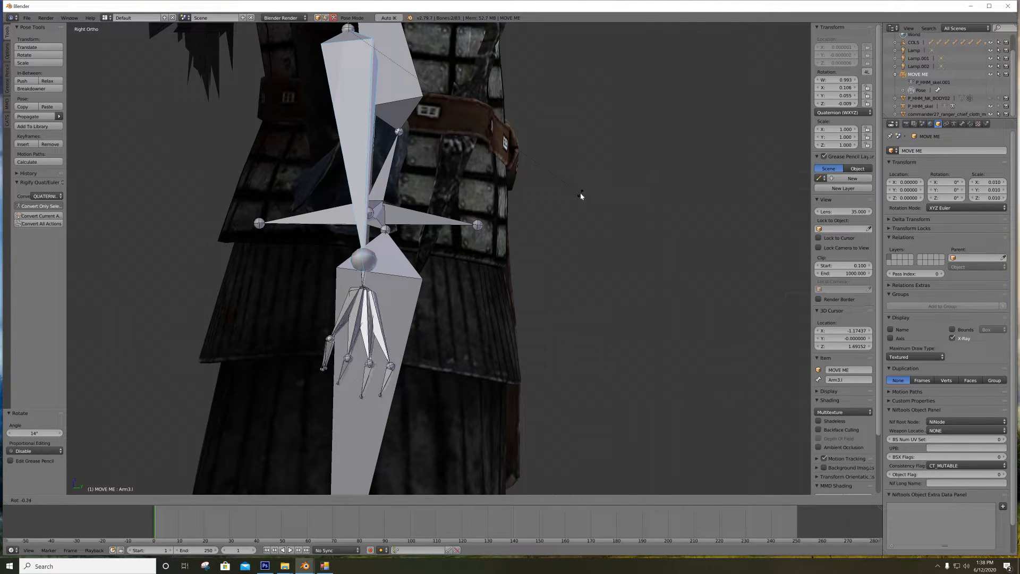
click(575, 198)
middle_drag(575, 199, 514, 199)
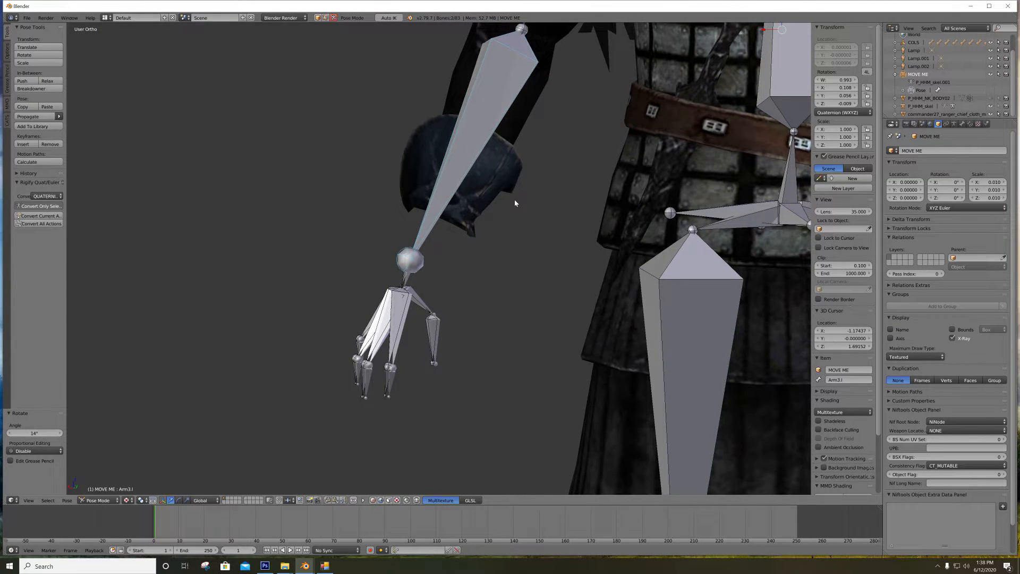
key(ctrl+KP_1)
right_click(480, 138)
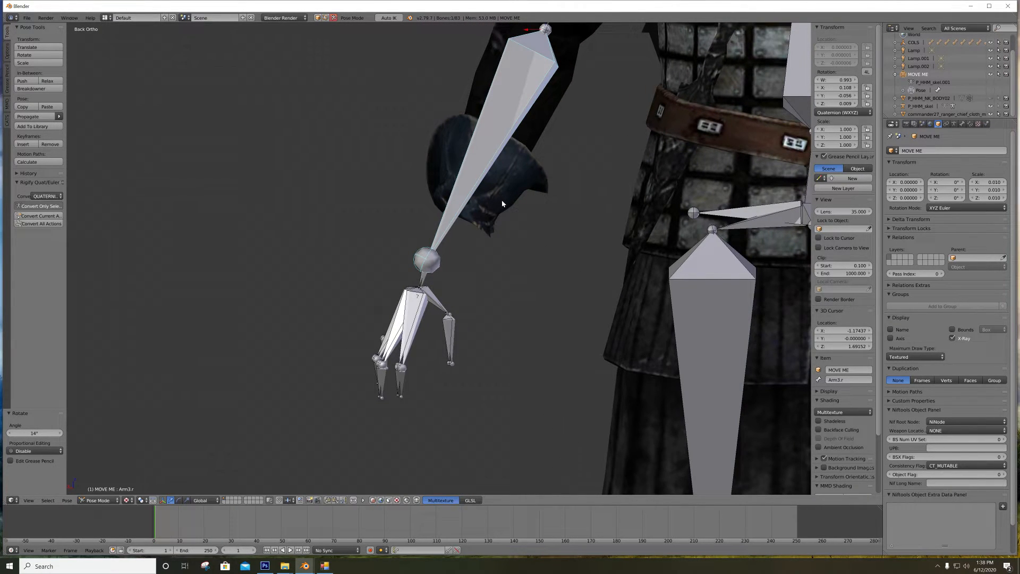
key(r)
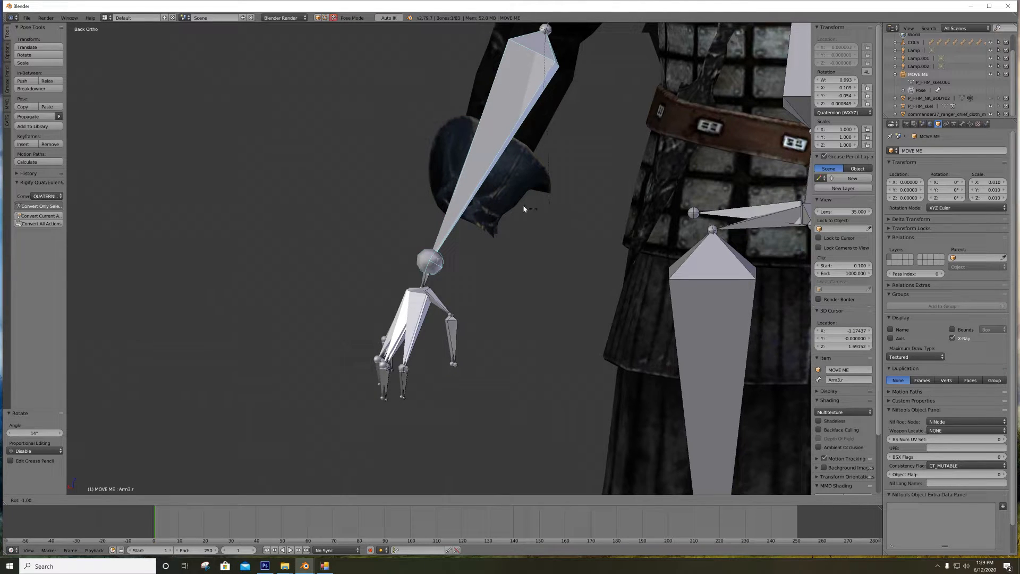
click(500, 200)
Examine how both forearms, wrists and gauntlets sit relative to the skeleton's arm bones in the back view
scroll(503, 202, down, 4)
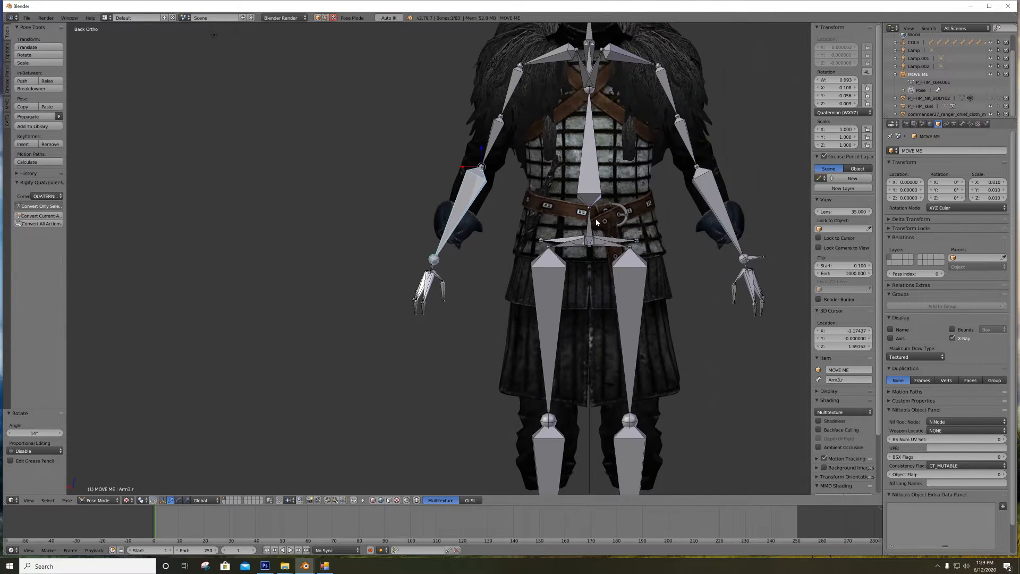
scroll(591, 170, up, 3)
shift+middle_drag(614, 177, 472, 180)
scroll(594, 180, down, 2)
scroll(359, 143, up, 5)
scroll(472, 180, down, 4)
mouse_move(404, 176)
middle_down()
mouse_move(442, 189)
mouse_move(389, 184)
middle_up()
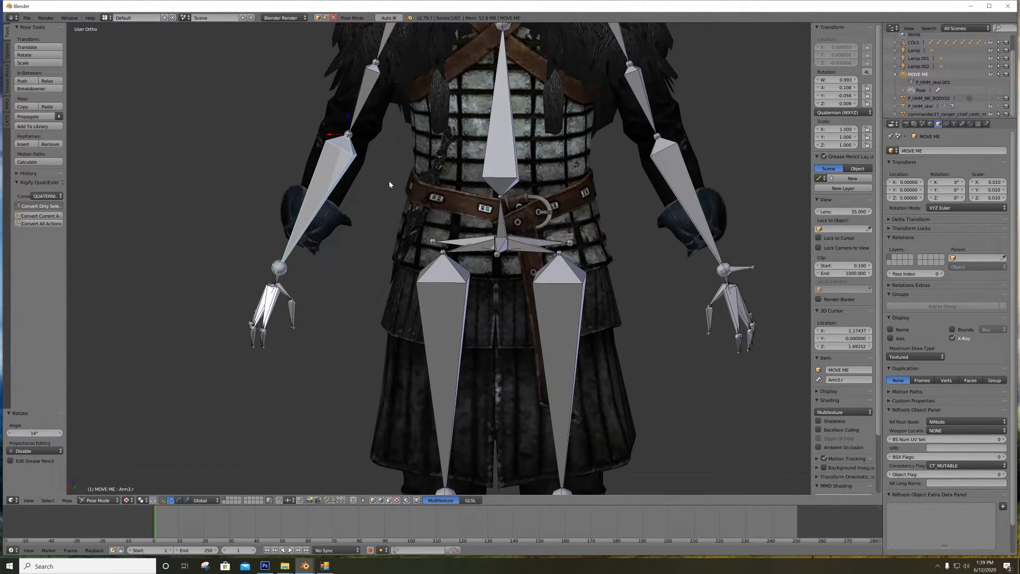
key(ctrl+KP_1)
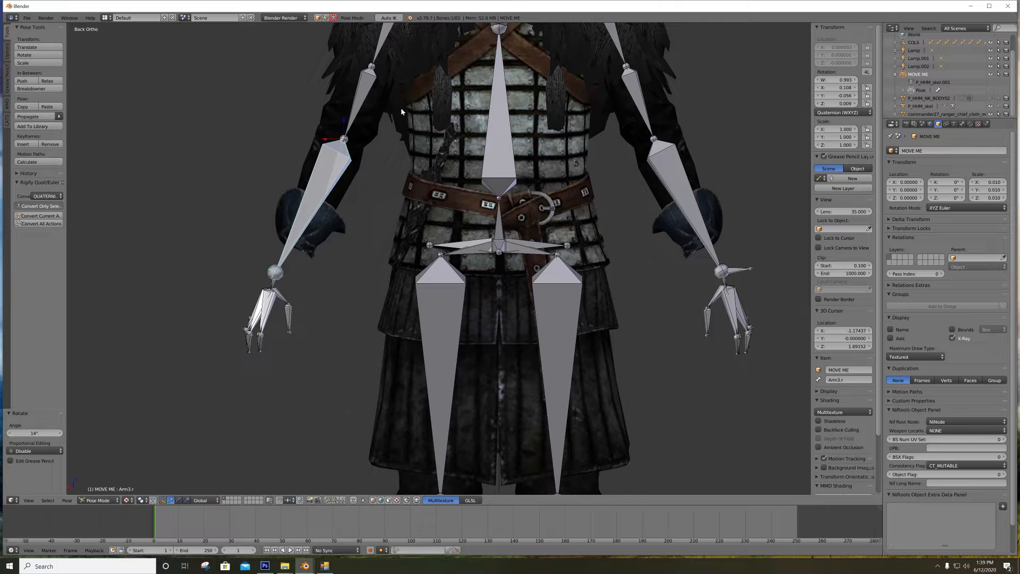
scroll(341, 182, up, 2)
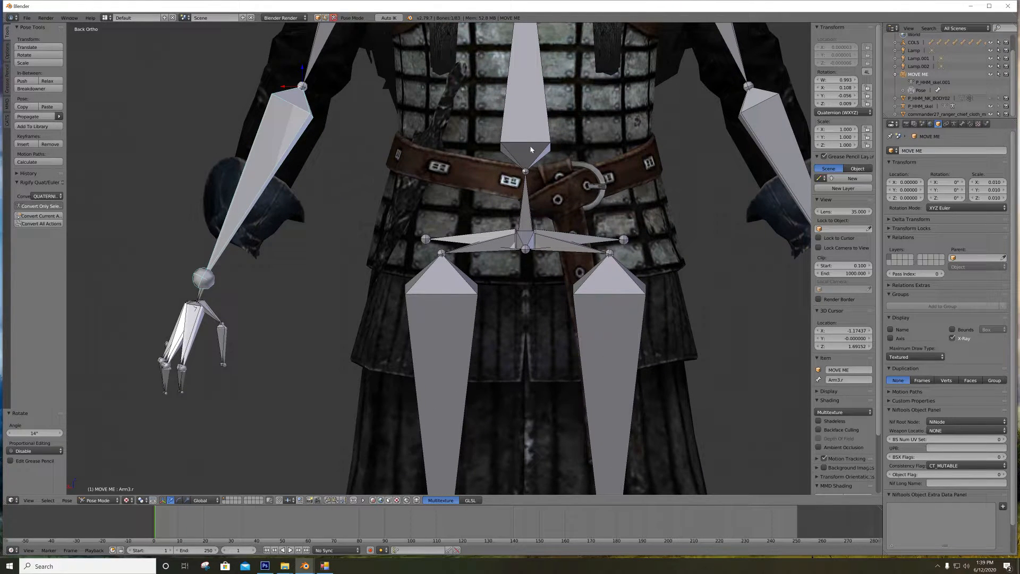
scroll(311, 203, down, 3)
scroll(412, 202, up, 4)
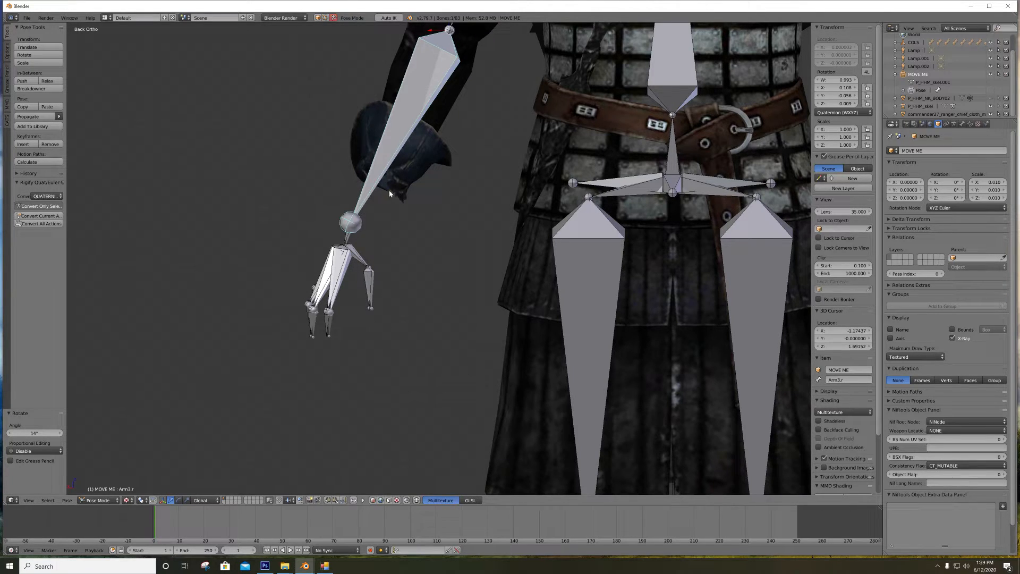
scroll(390, 181, down, 9)
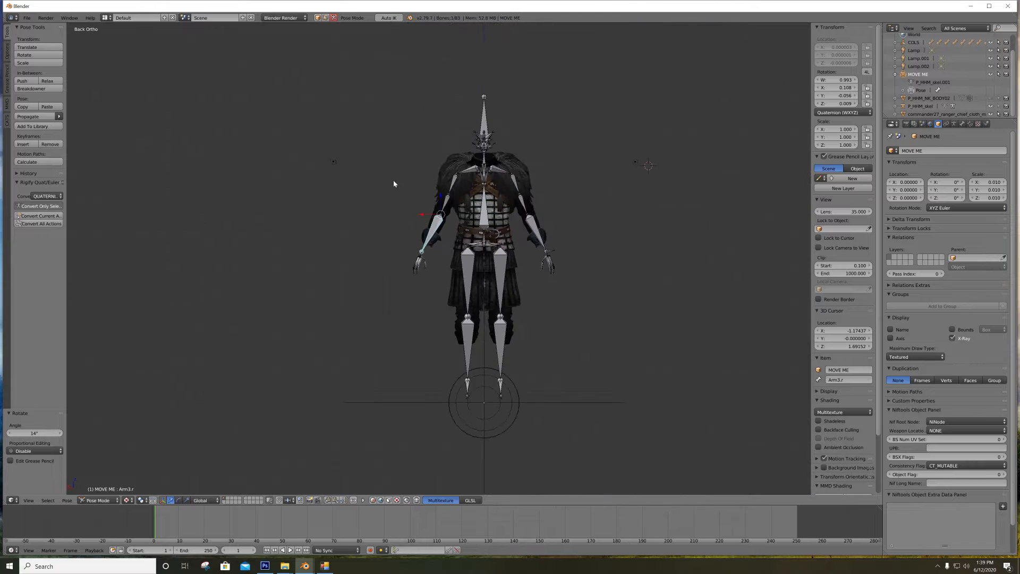
Scale the six arm bones, Arm1 to Arm3 on both sides, by about 1.13 along global Z to lengthen the outfit's sleeves
scroll(419, 181, up, 4)
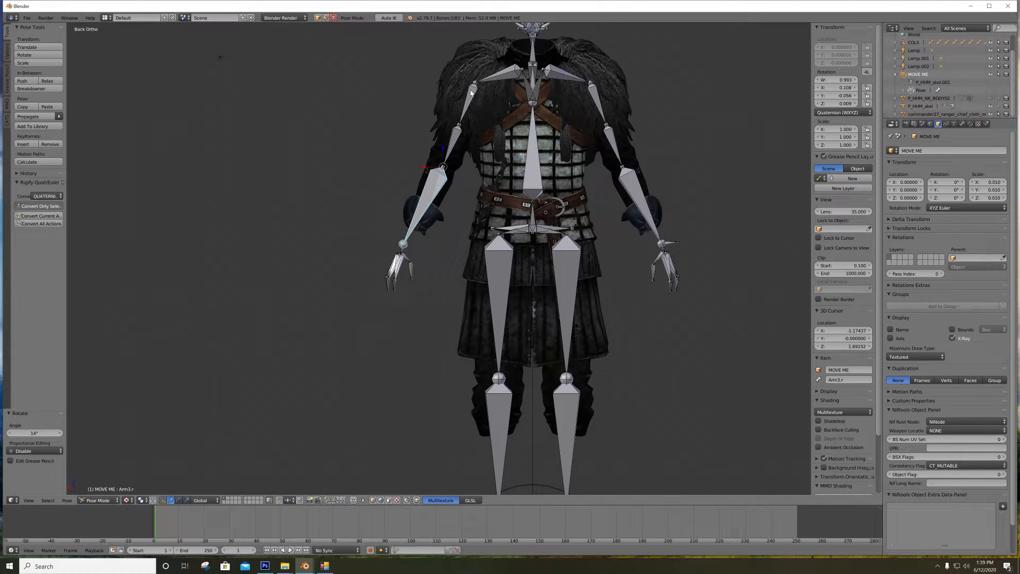
right_click(472, 93)
shift+right_click(457, 136)
shift+right_click(435, 183)
shift+right_click(598, 98)
shift+right_click(615, 145)
shift+right_click(640, 205)
key(s)
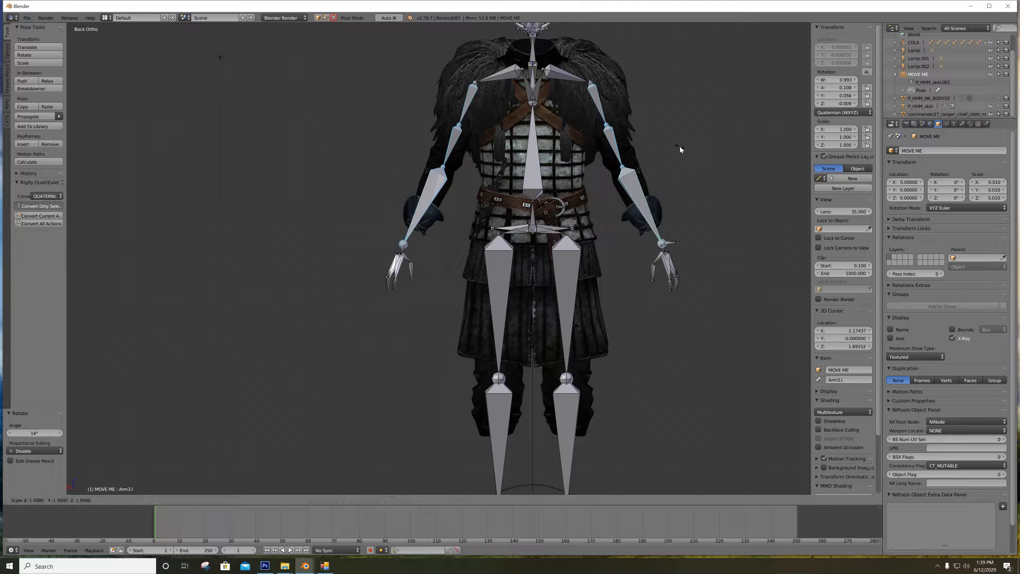
key(z)
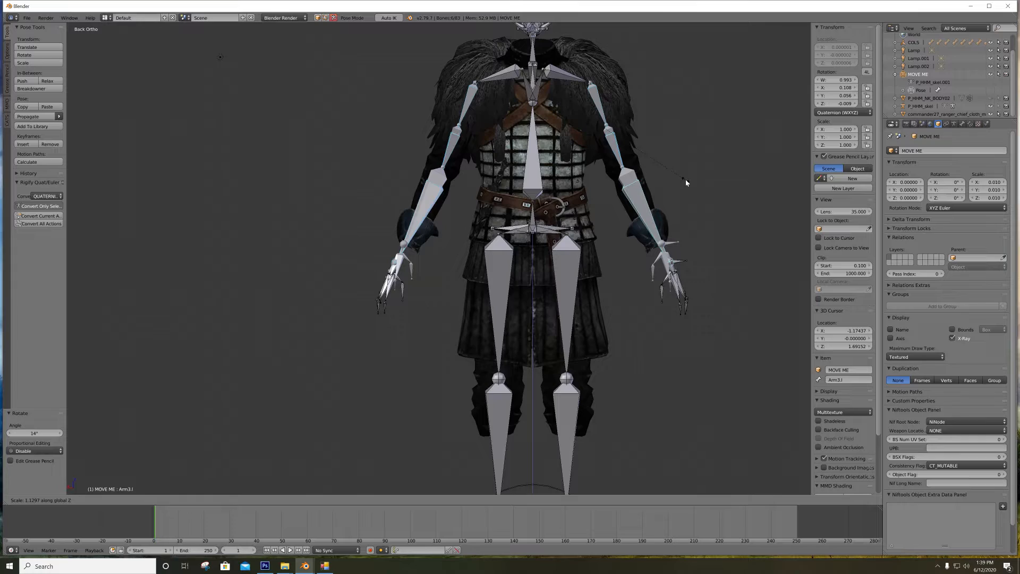
click(685, 179)
scroll(686, 197, up, 5)
shift+middle_drag(621, 154, 491, 140)
key(ctrl+KP_1)
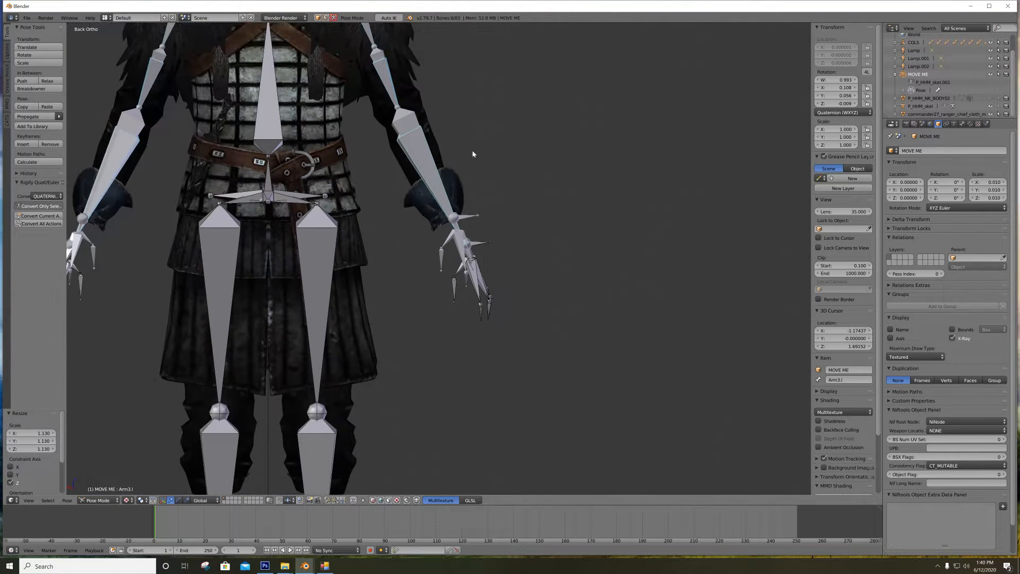
scroll(514, 128, down, 2)
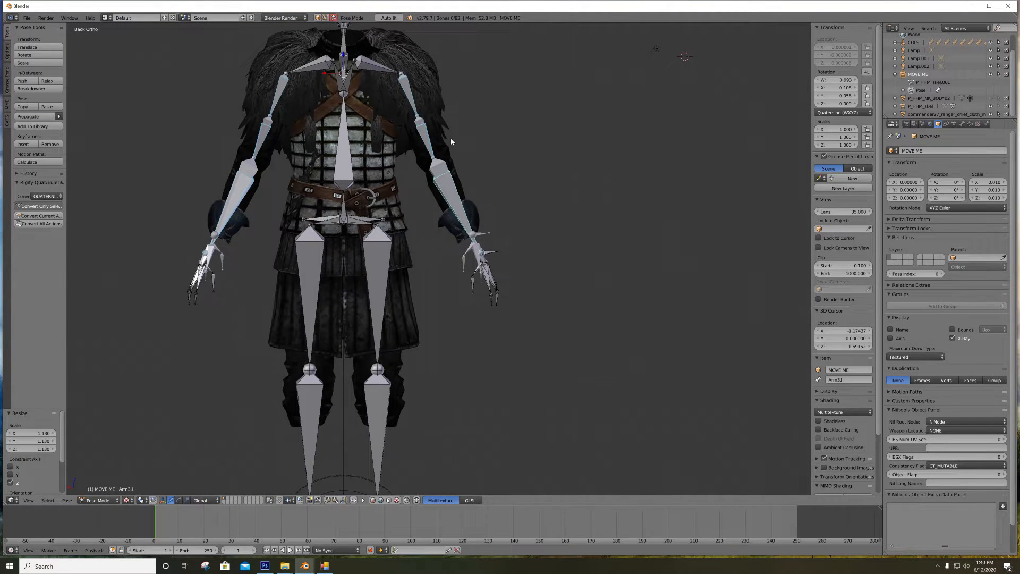
scroll(450, 141, down, 2)
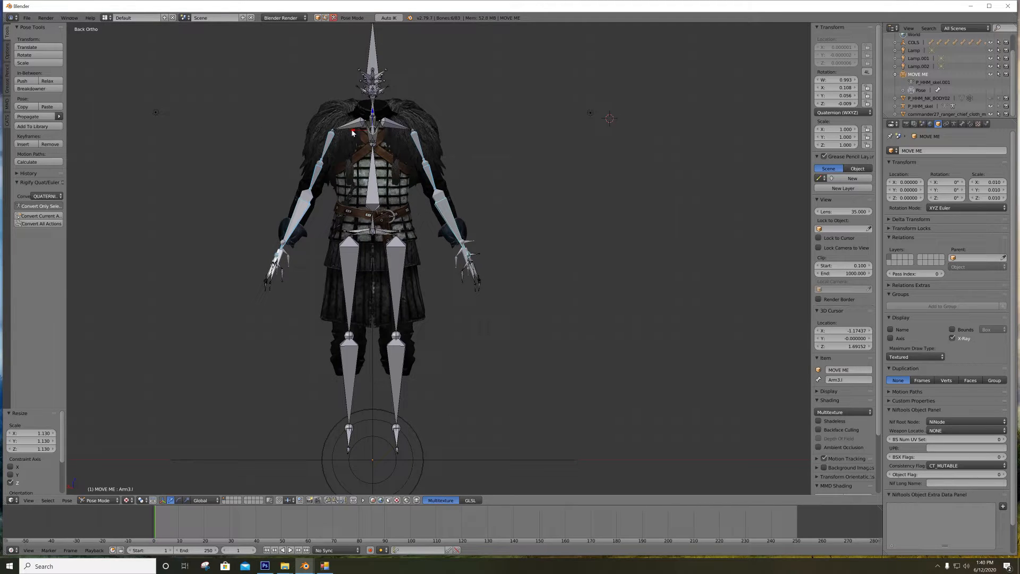
Apply the Armature modifier on commander27_ranger_chief_cloth_mesh
click(929, 115)
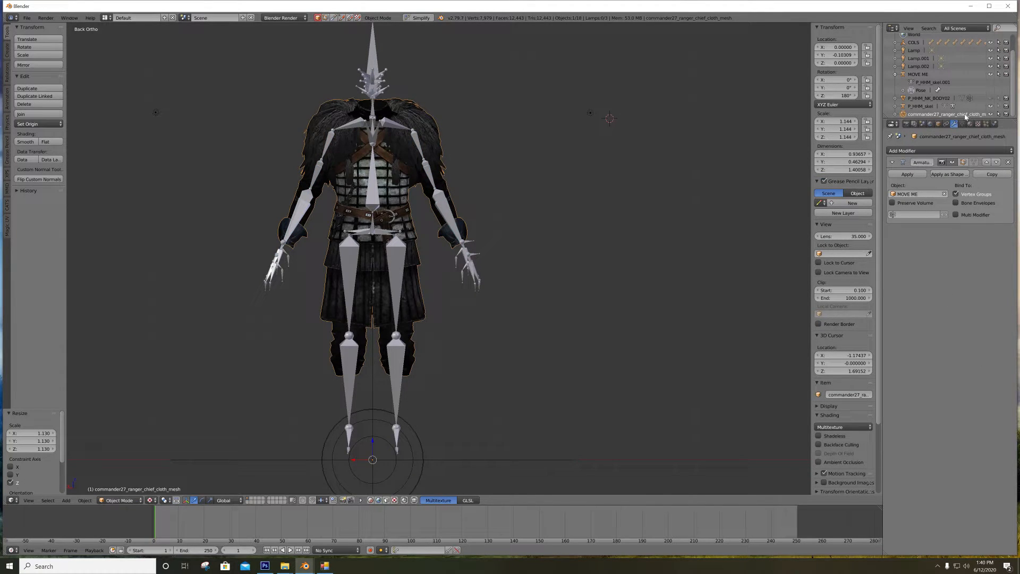
click(905, 175)
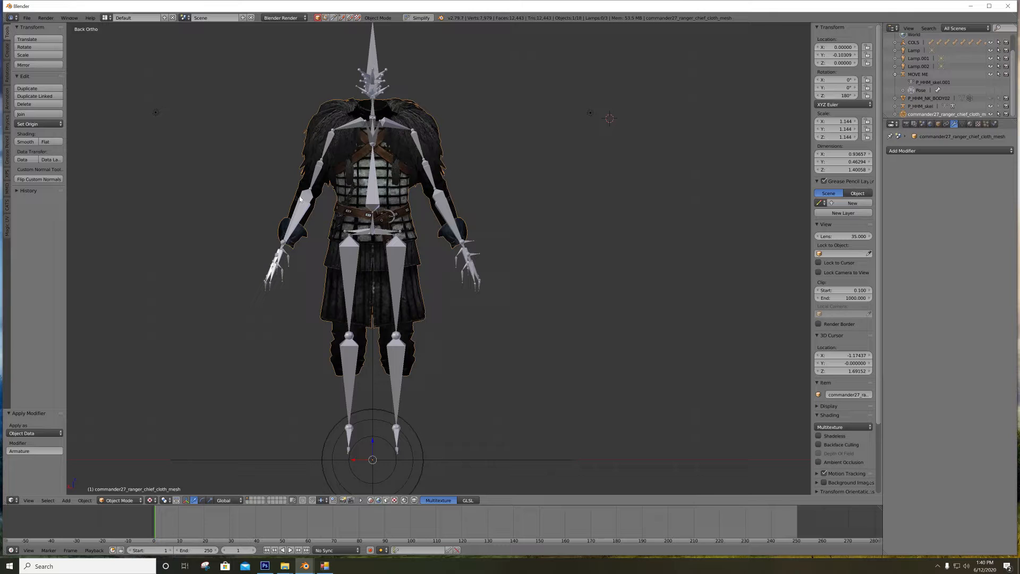
Try rotating the Arm2.r bone of the MOVE ME armature to test whether the outfit mesh still follows it, and undo the rotation
right_click(310, 163)
key(ctrl+Tab)
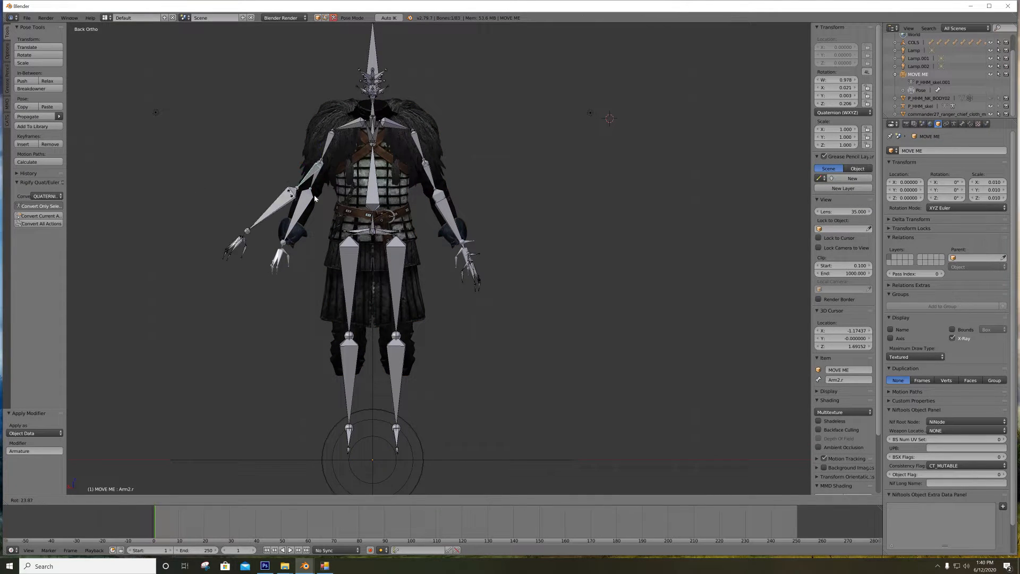
key(ctrl+z)
click(953, 124)
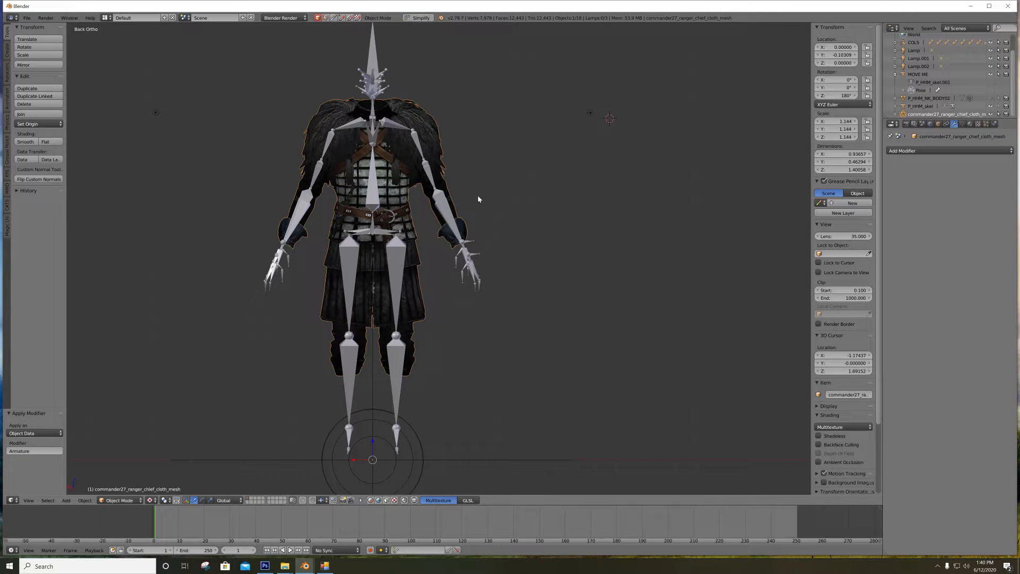
Delete the MOVE ME armature from the scene
click(919, 73)
right_click(918, 76)
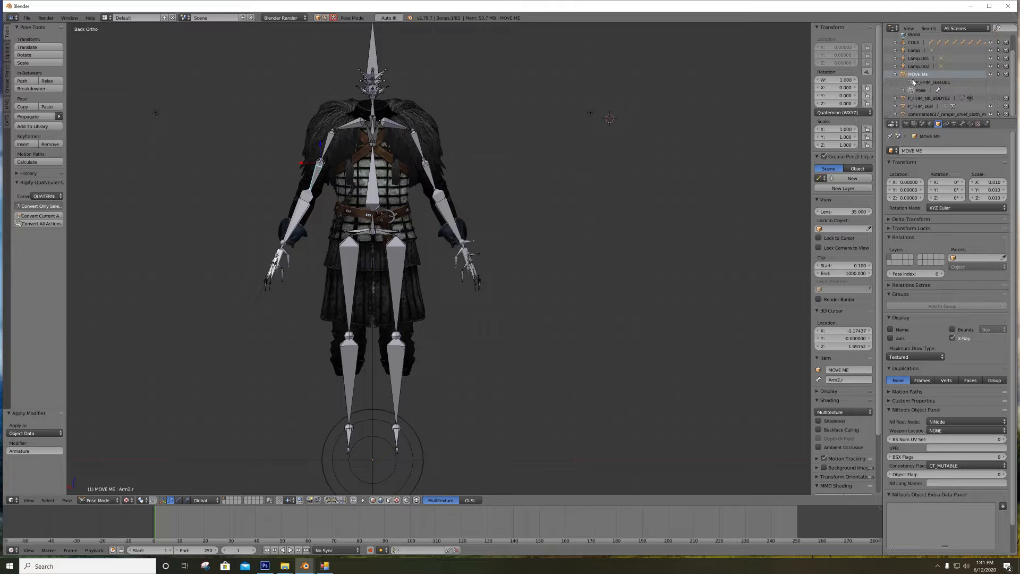
click(997, 77)
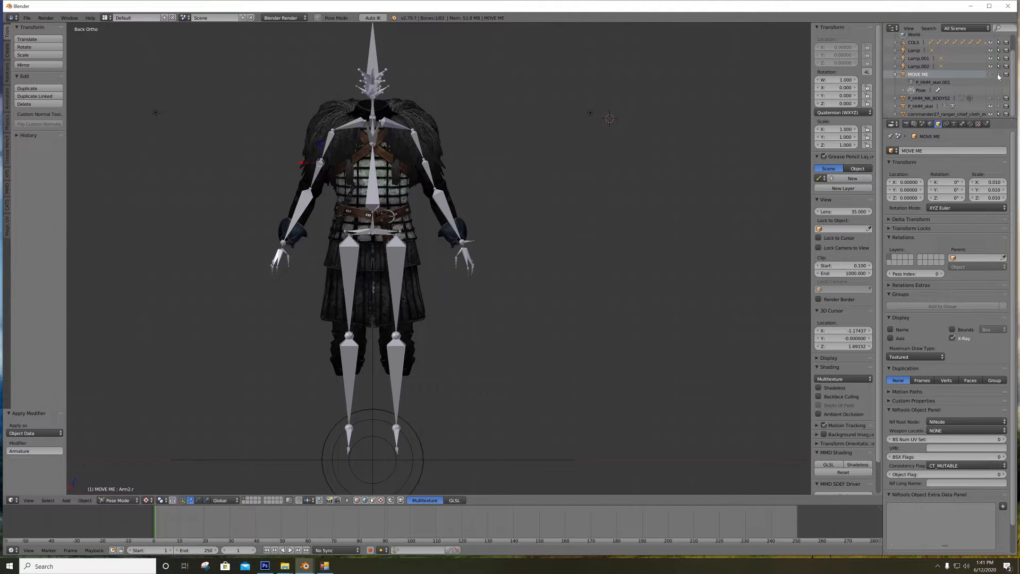
click(996, 75)
right_click(924, 79)
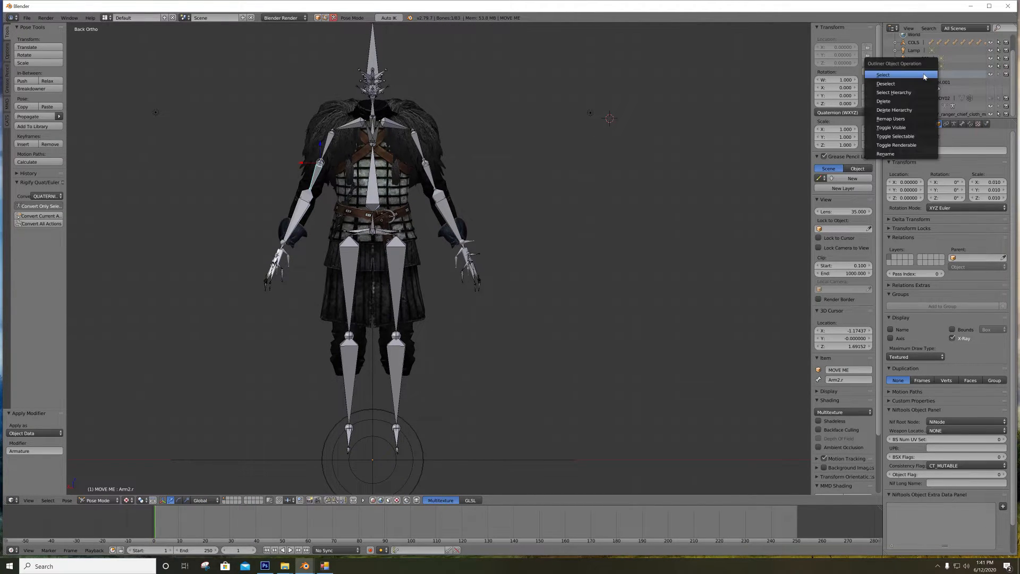
click(705, 116)
right_click(921, 78)
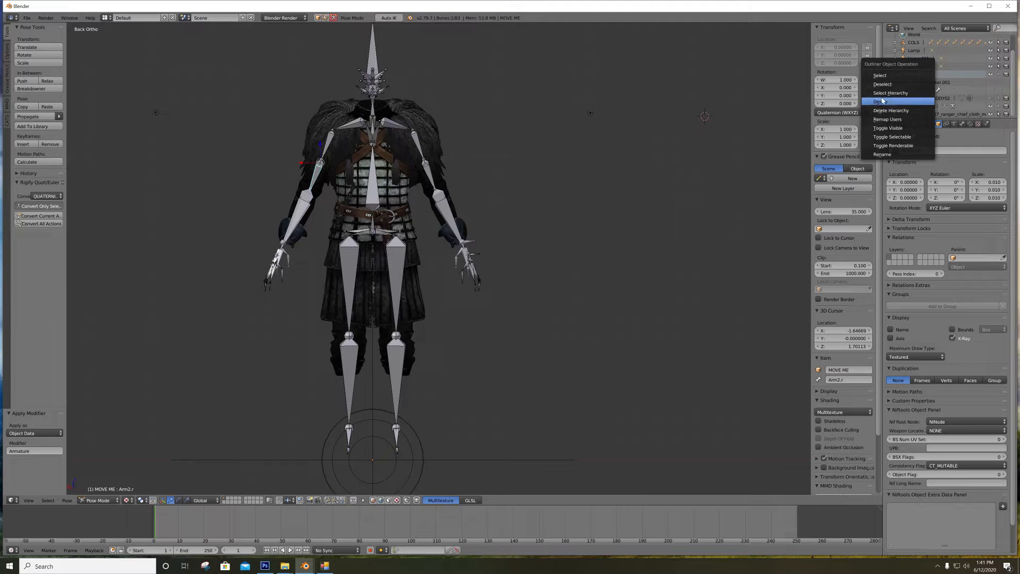
click(898, 101)
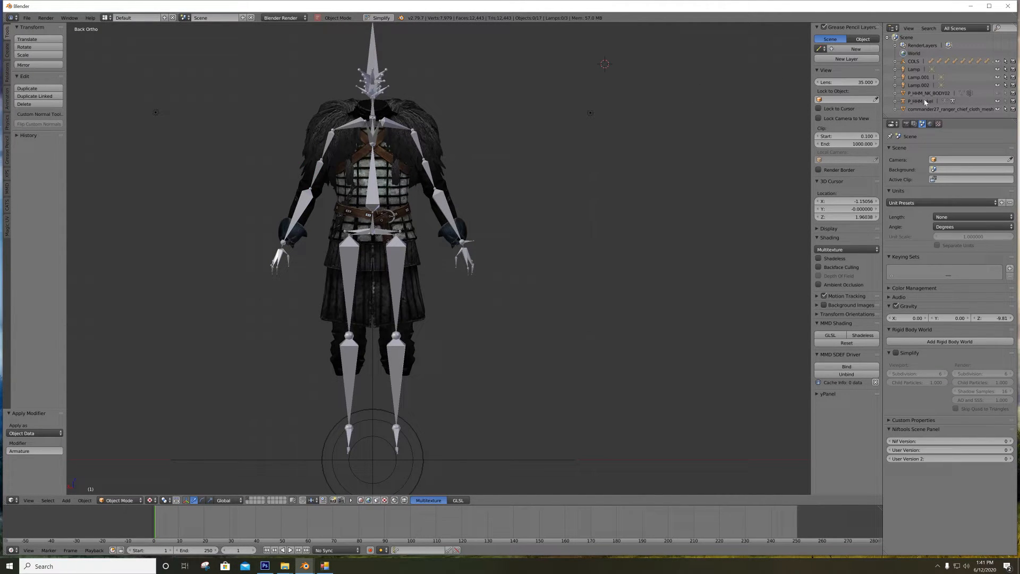
Unhide the reference body P_HHM_NK_BODY02 and delete it from the scene
click(912, 62)
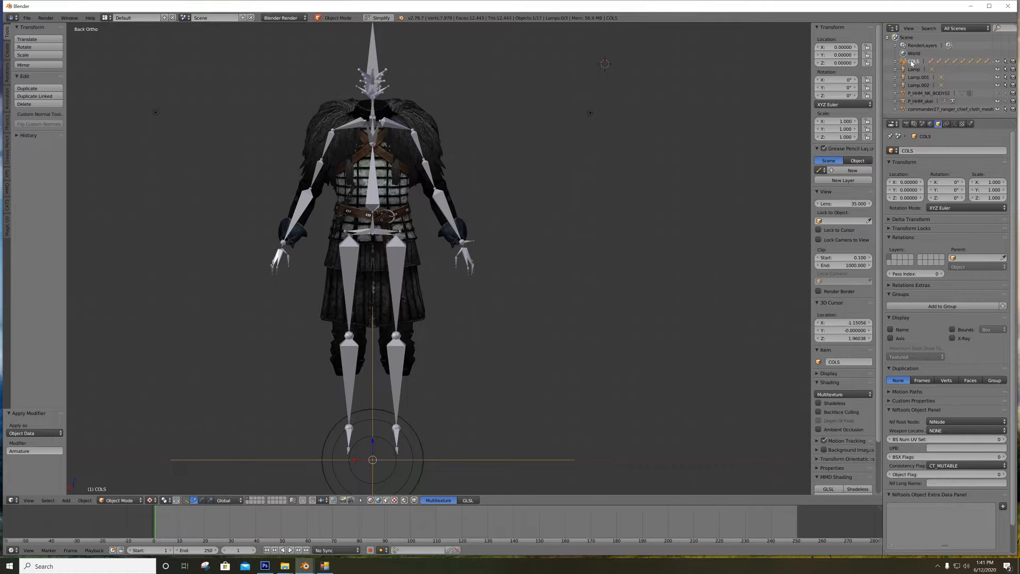
click(924, 102)
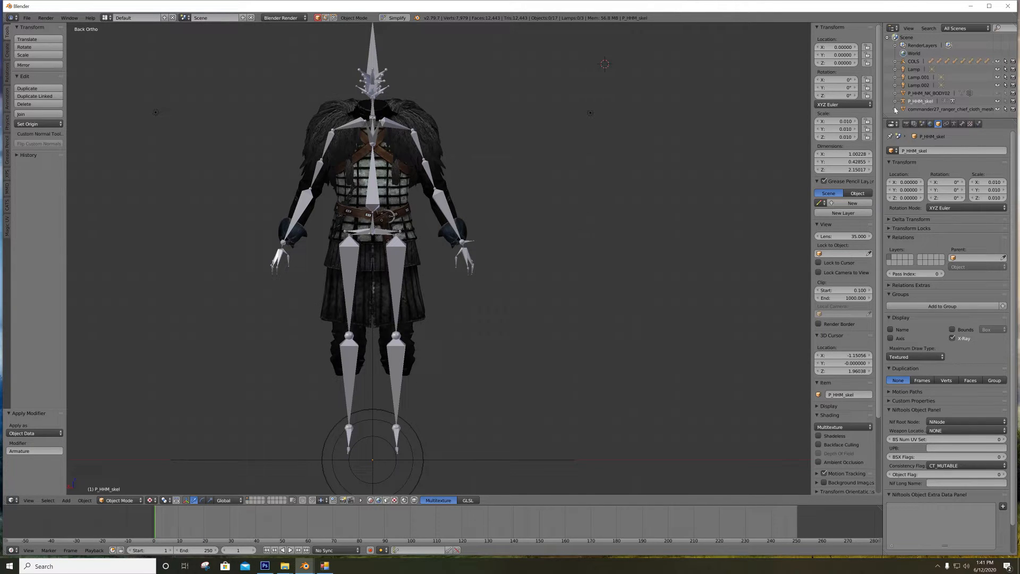
click(944, 109)
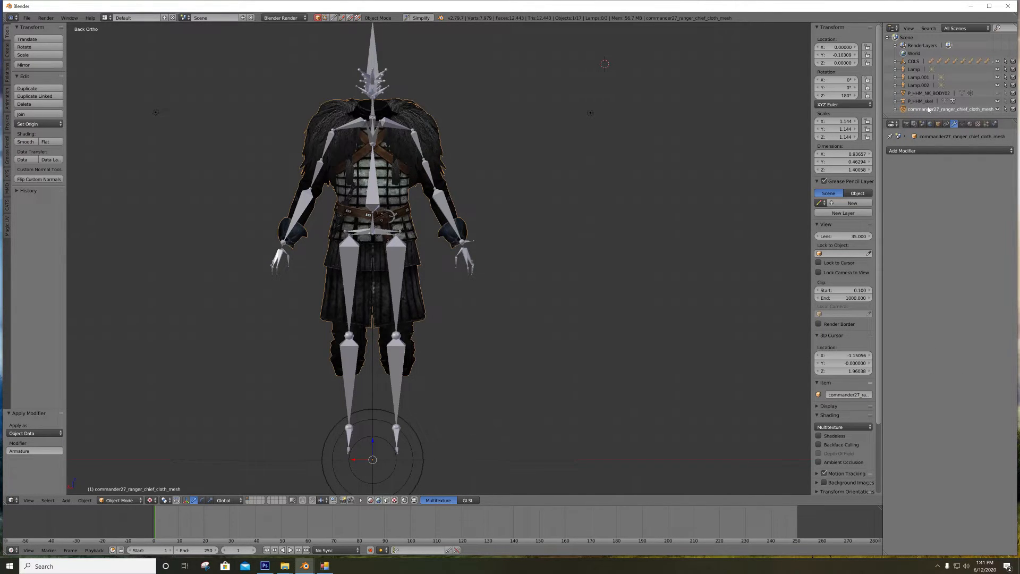
click(927, 93)
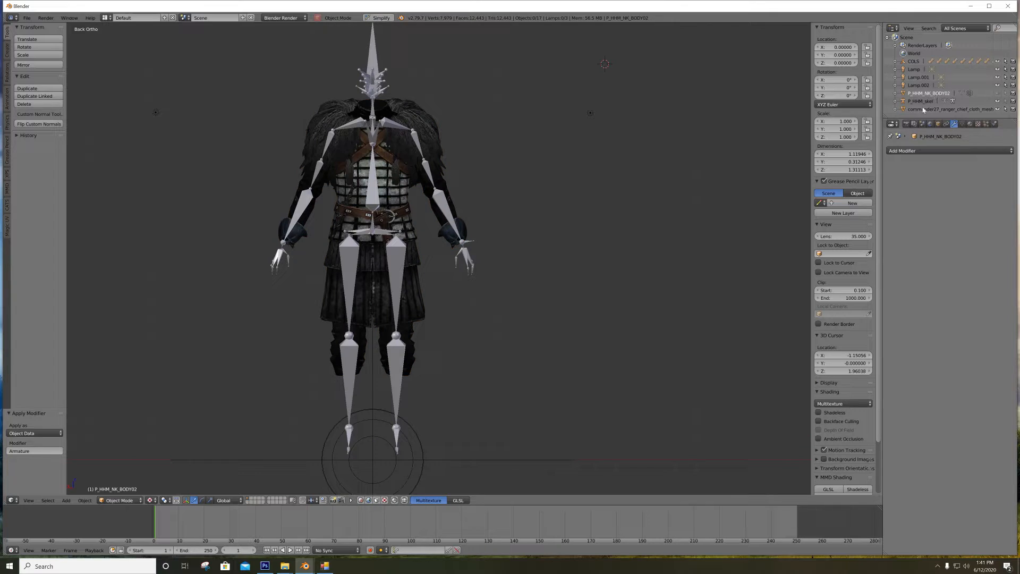
right_click(938, 94)
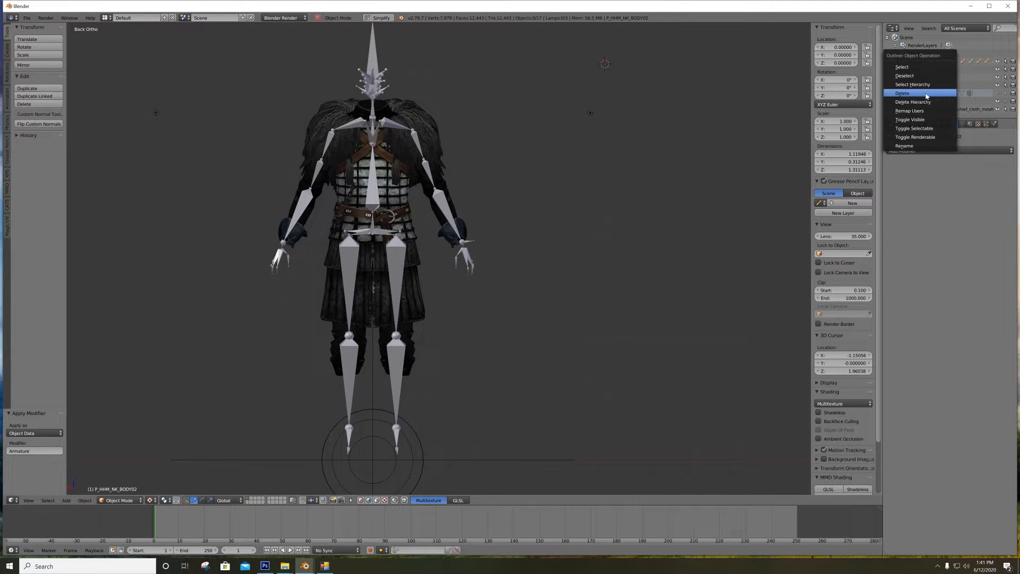
click(953, 95)
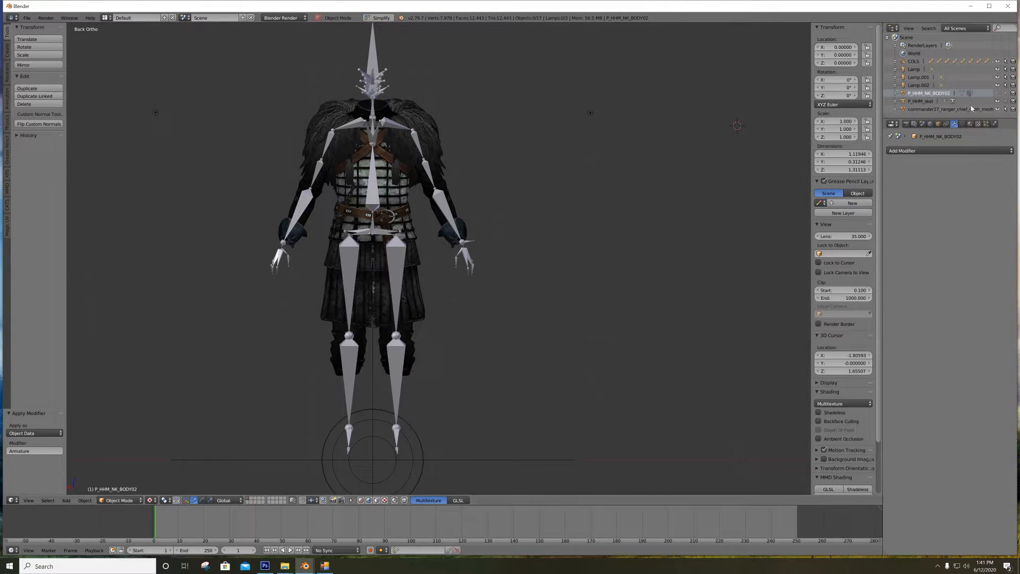
click(998, 94)
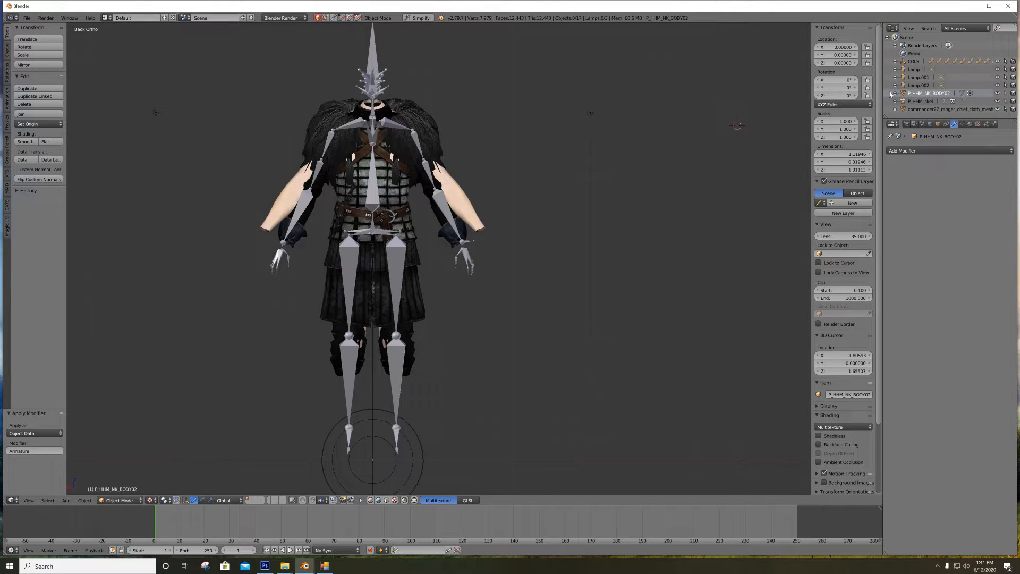
right_click(924, 94)
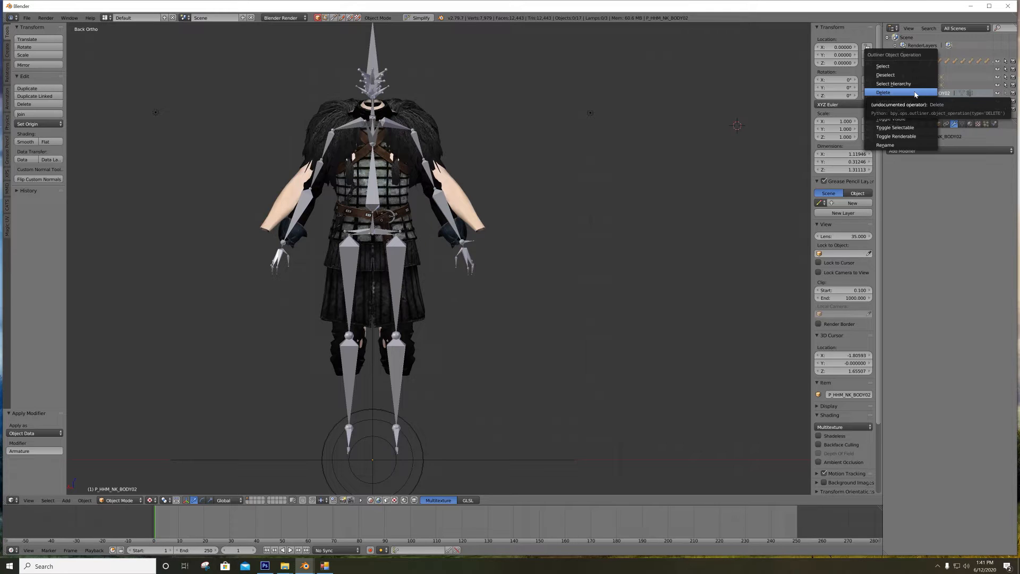
click(915, 93)
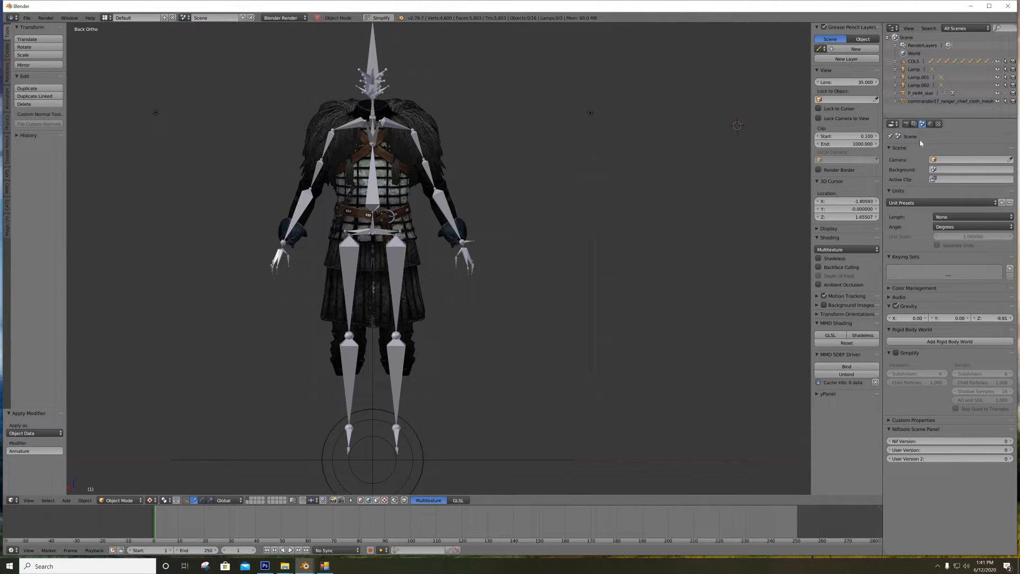
Rename the commander27_ranger_chief_cloth_mesh object as p_hhm_cl_body01 and copy the new name
click(936, 100)
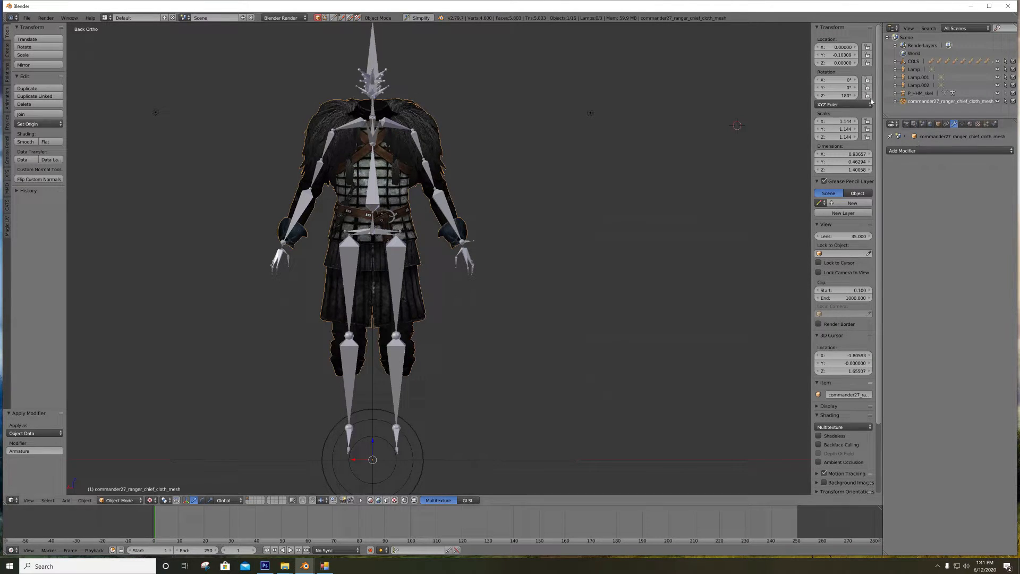
double_click(924, 101)
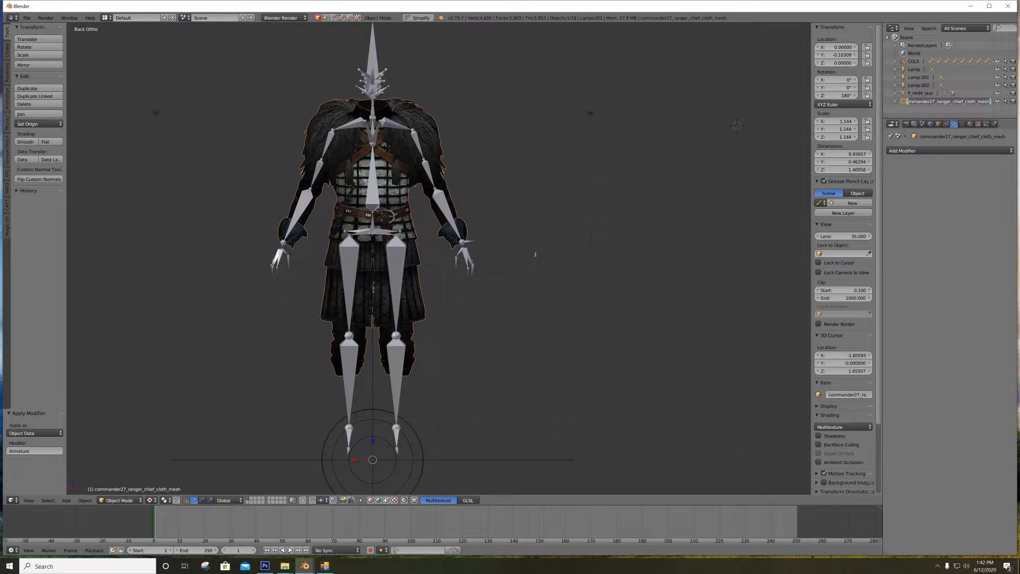
text(p_hhm_cl_body01)
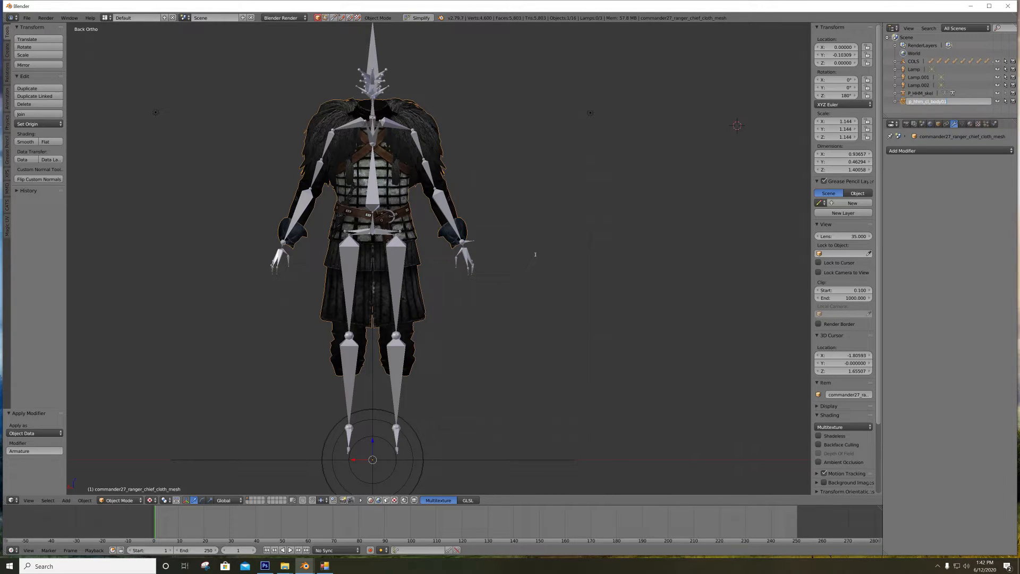
key(ctrl+a)
key(Return)
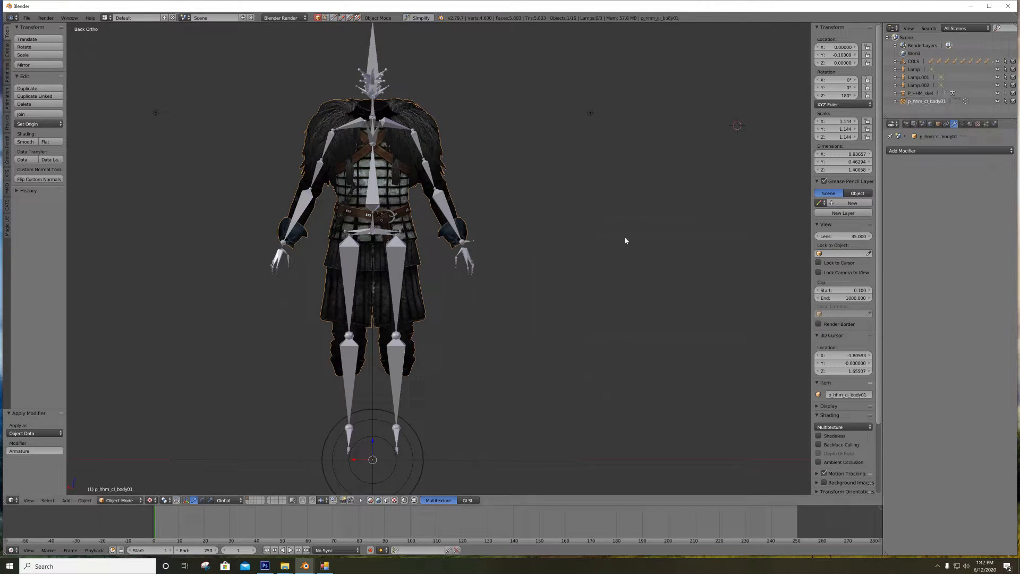
double_click(928, 101)
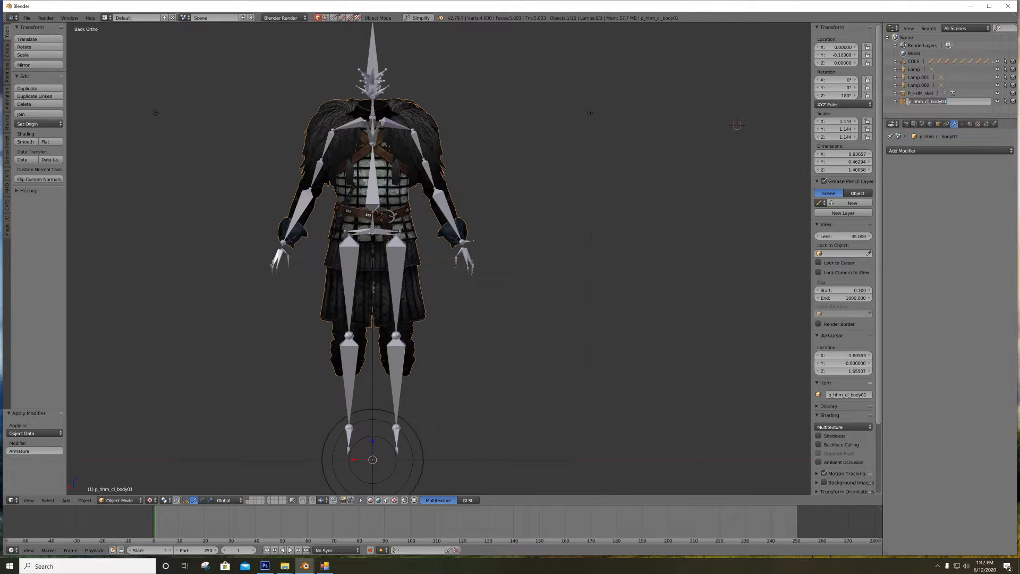
key(Return)
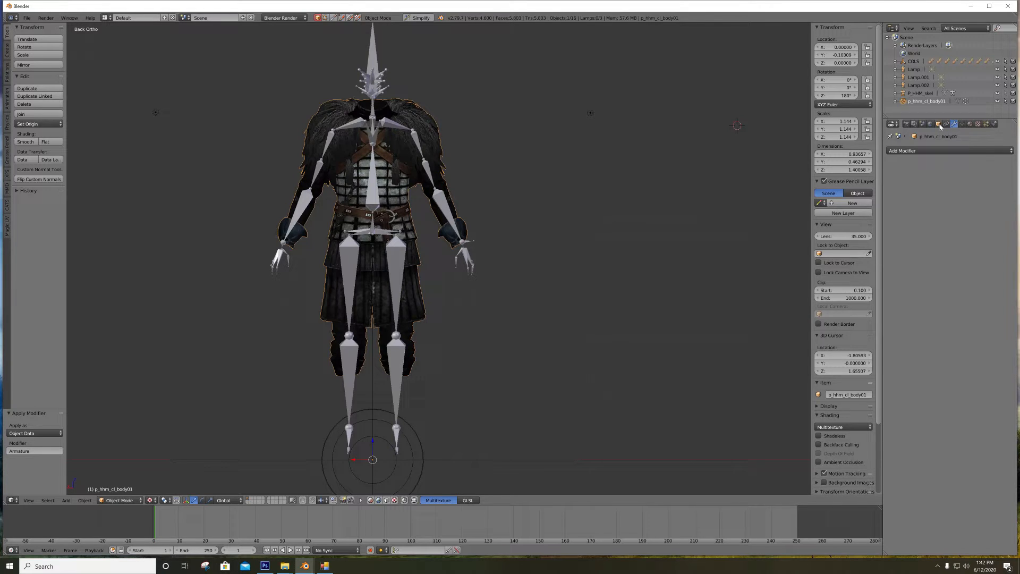
Add an Armature modifier to p_hhm_cl_body01 with P_HHM_skel as its armature object
click(969, 124)
click(977, 124)
click(952, 123)
click(922, 150)
click(909, 166)
click(908, 193)
click(908, 205)
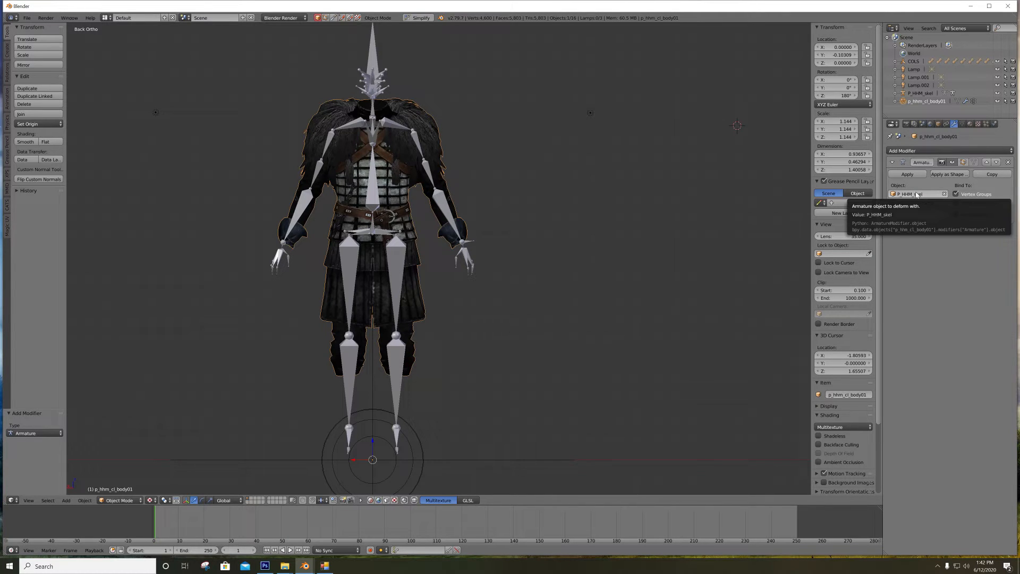
Rename the Armature modifier as P_HHM_skel by copying the name of its armature object
click(922, 163)
click(830, 195)
key(ctrl+c)
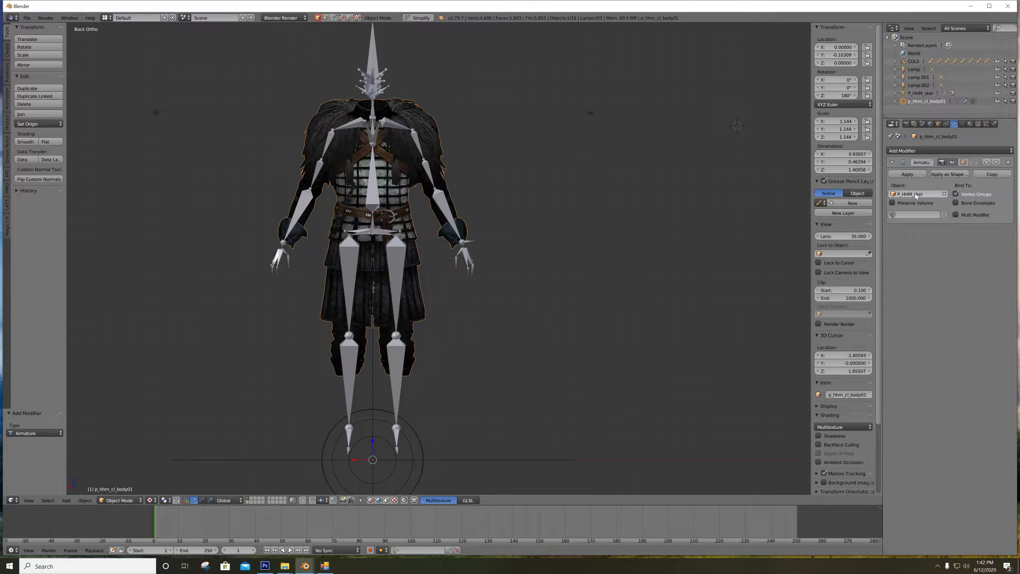
key(ctrl+v)
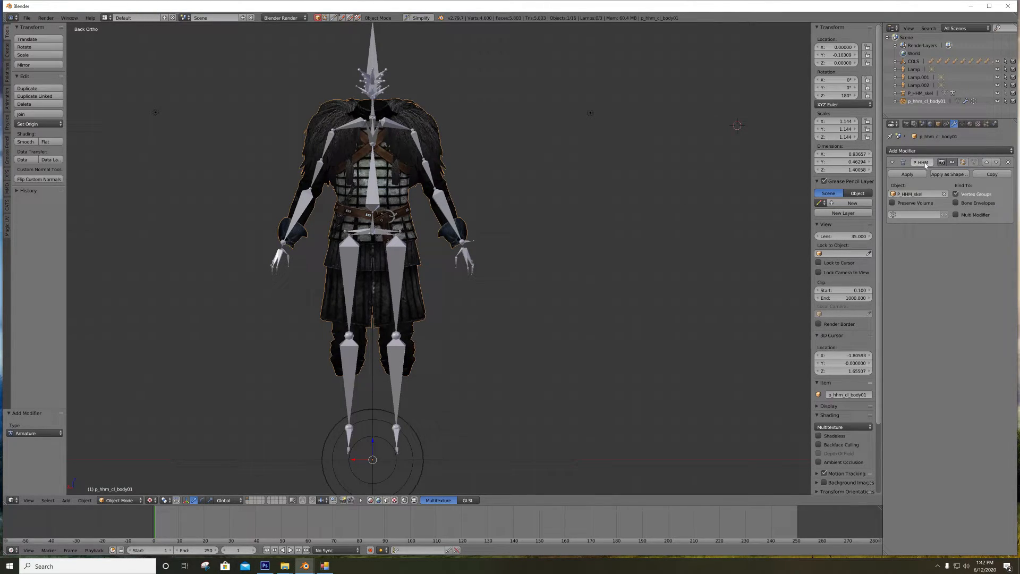
Rename the outfit's mesh data block as p_hhm_cl_body01, and review its vertex groups and UV maps
double_click(926, 101)
click(739, 194)
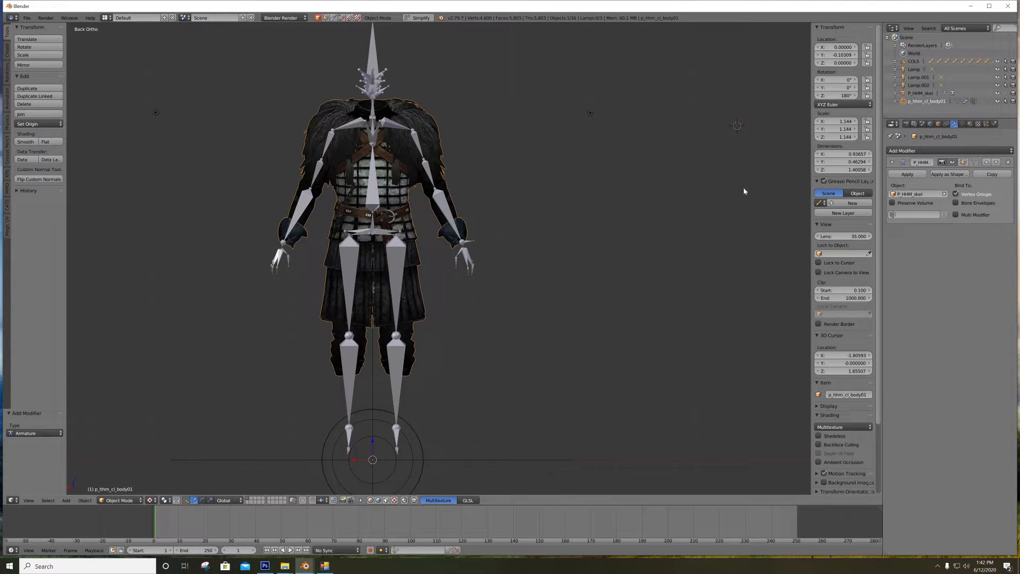
click(963, 124)
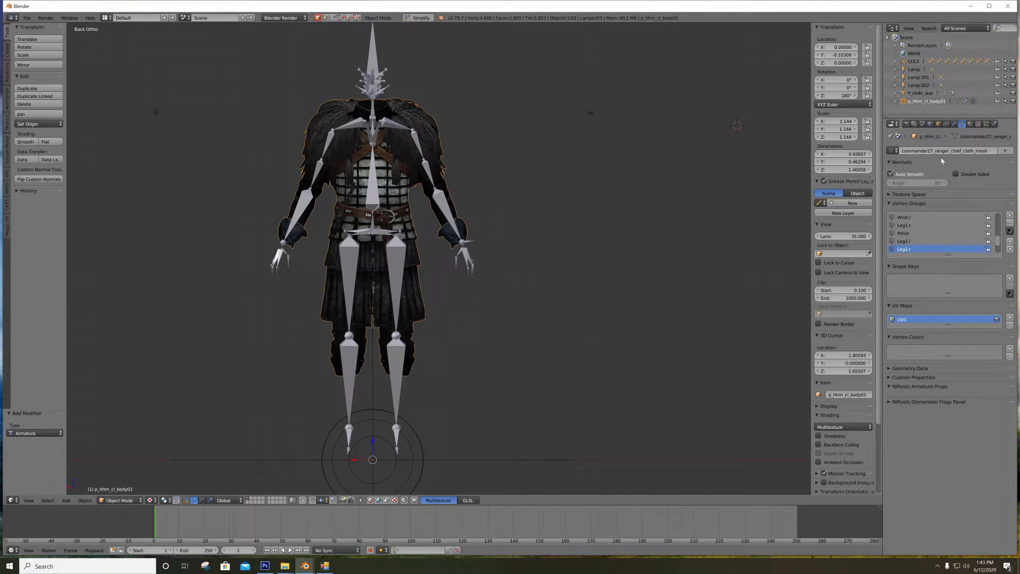
key(ctrl+v)
scroll(927, 236, down, 3)
scroll(920, 236, up, 12)
scroll(920, 234, down, 12)
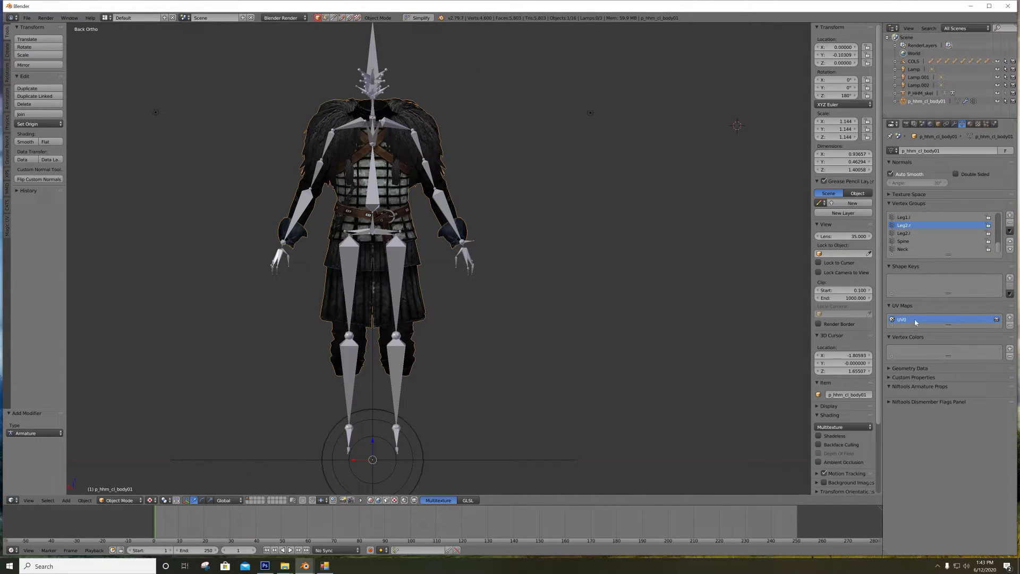
drag(946, 326, 946, 365)
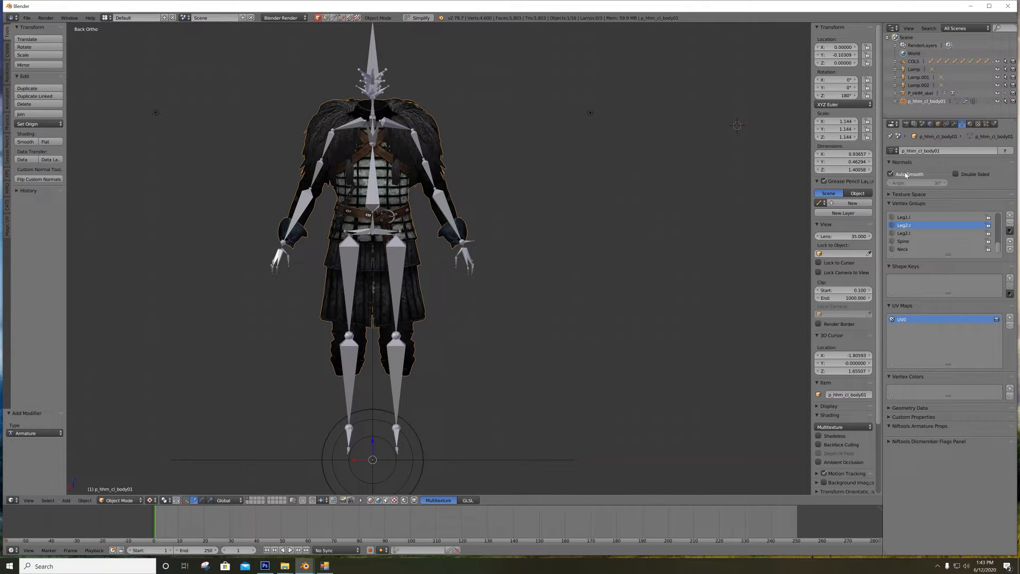
Remove the mat_commander27_ranger_chief_hair_d material slot and rename the remaining cloth material as p_hhm_cl_body01
click(969, 124)
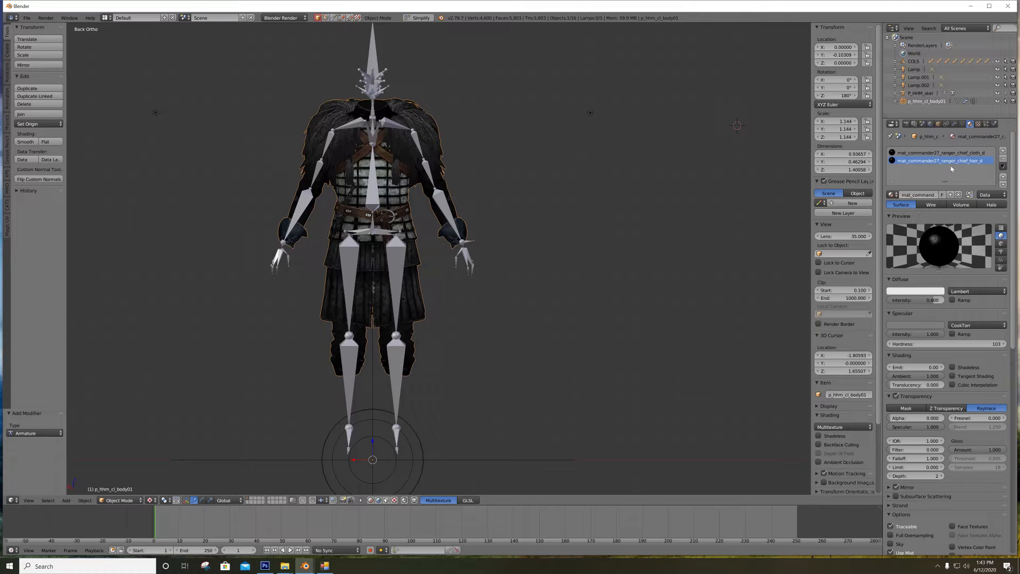
click(1003, 159)
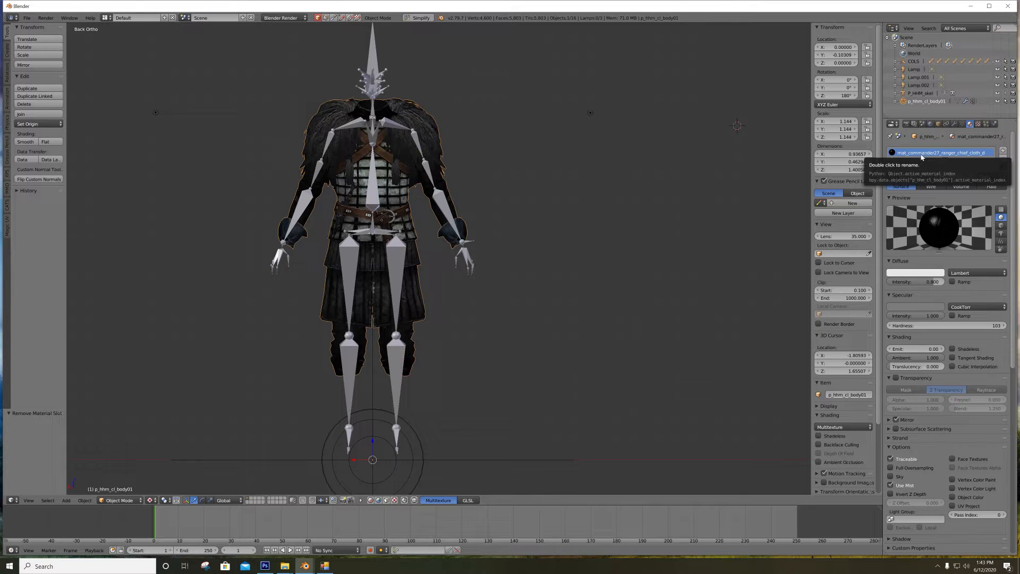
key(ctrl+v)
click(962, 124)
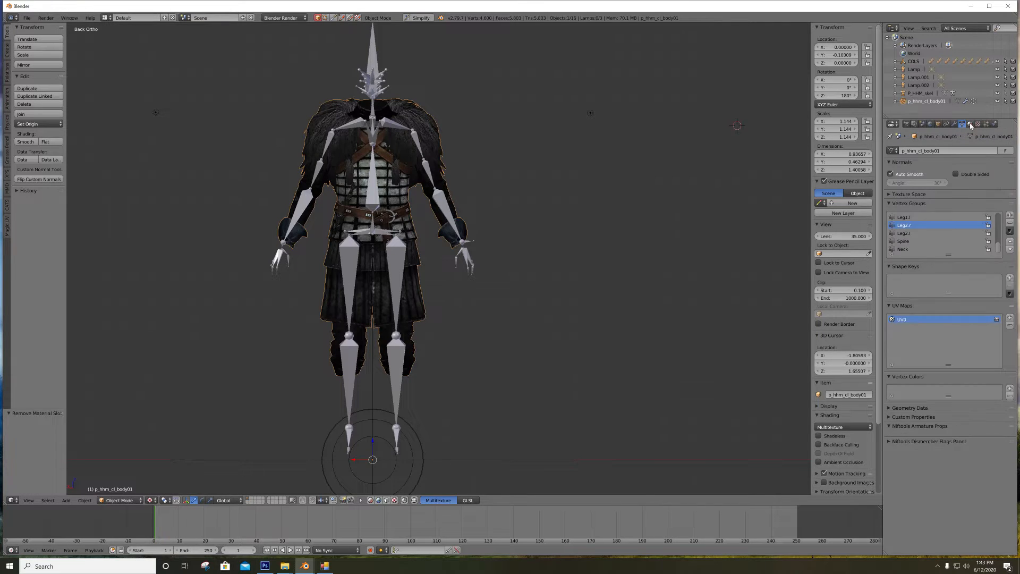
click(970, 124)
click(962, 125)
click(971, 125)
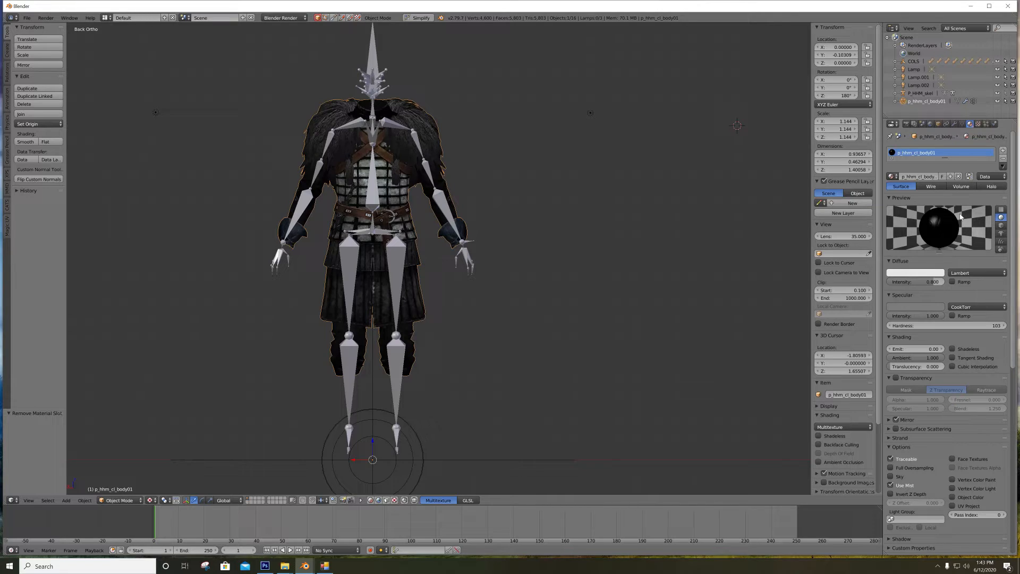
Move the commander27 cloth_ns texture down one slot and add a new texture in the freed first slot
click(978, 124)
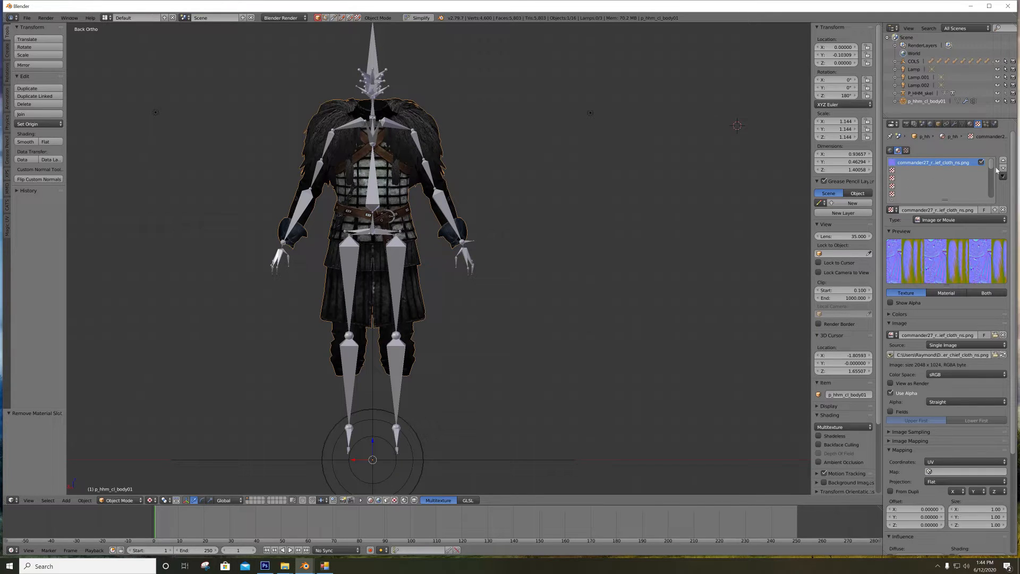
click(1003, 169)
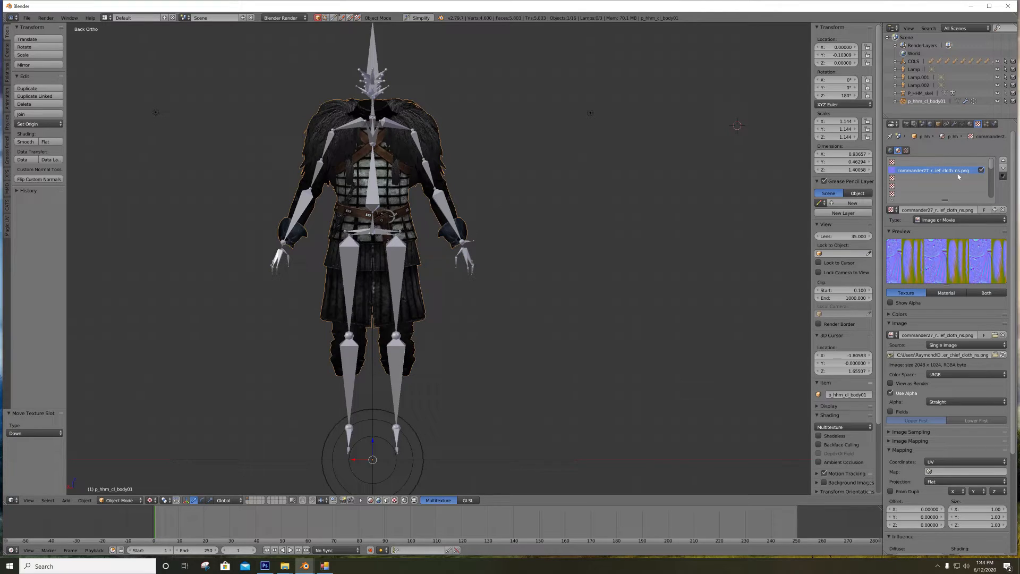
click(907, 163)
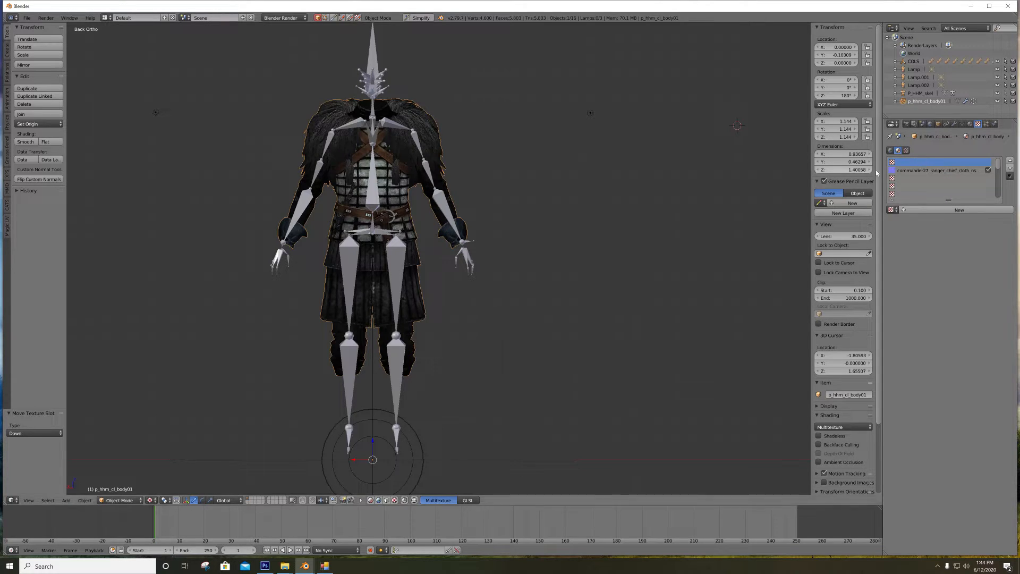
click(918, 211)
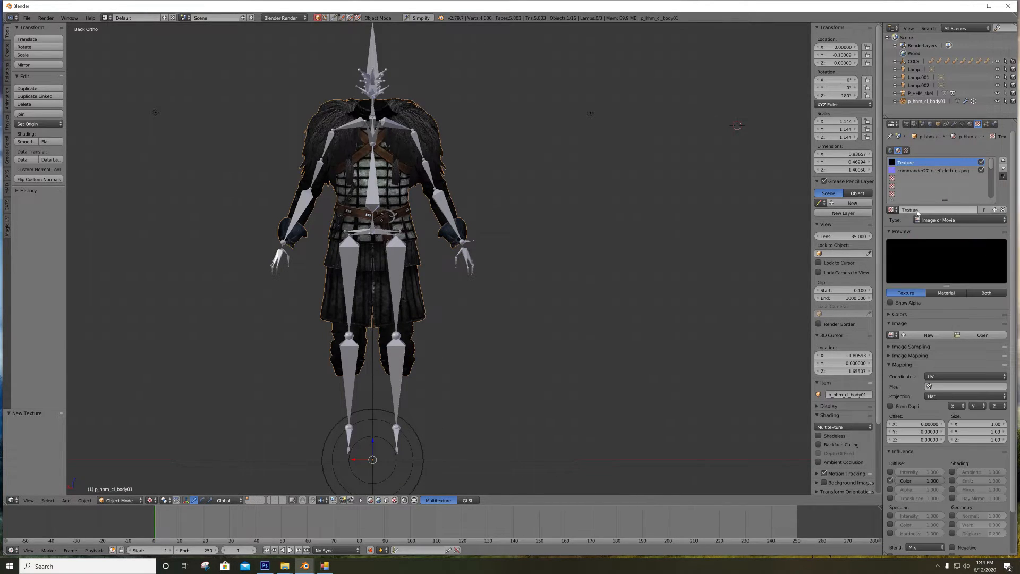
Load got_tut_d.dds from the commander27_ranger_chief_high folder as the new texture's image
click(987, 334)
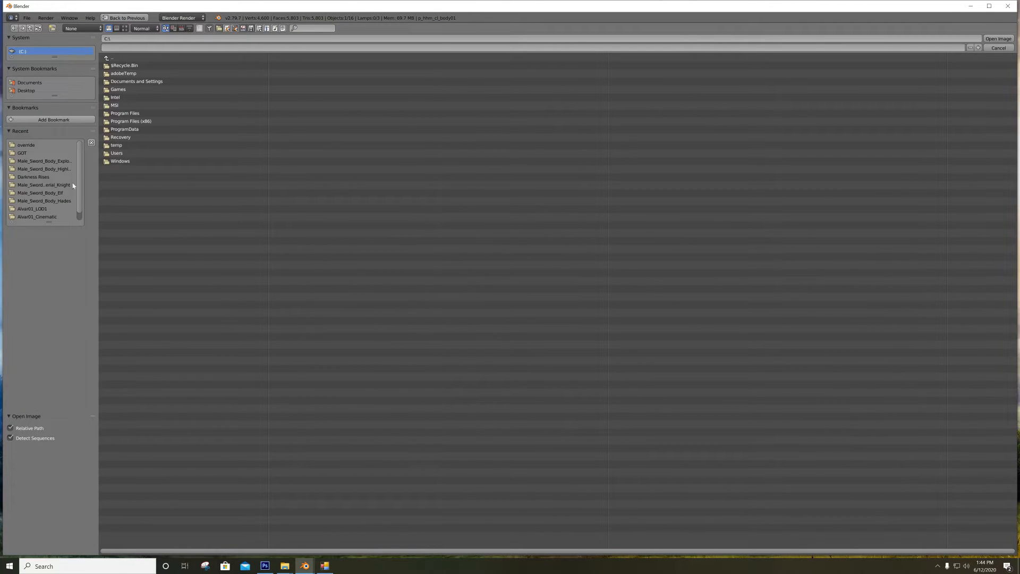
click(25, 153)
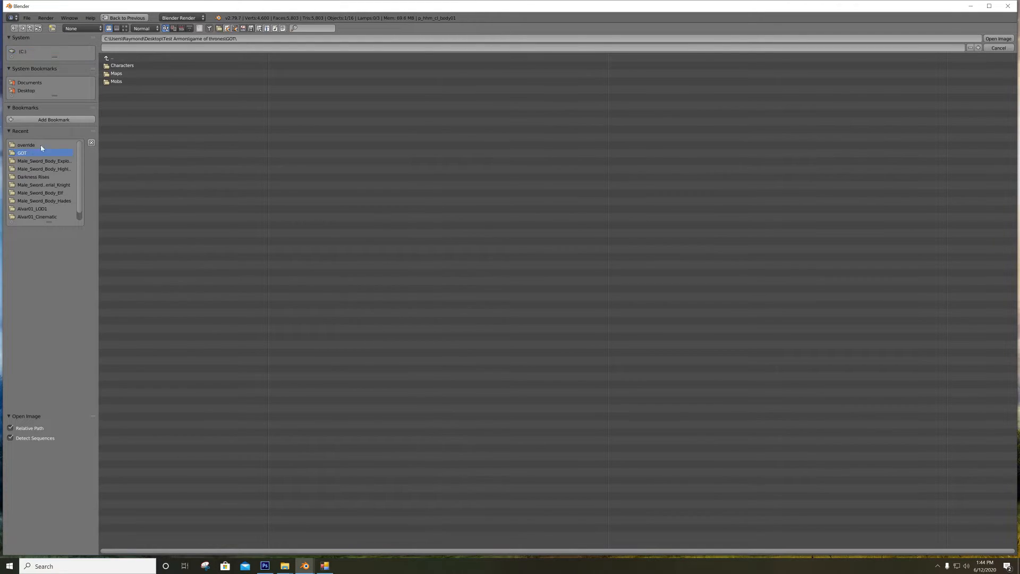
click(129, 66)
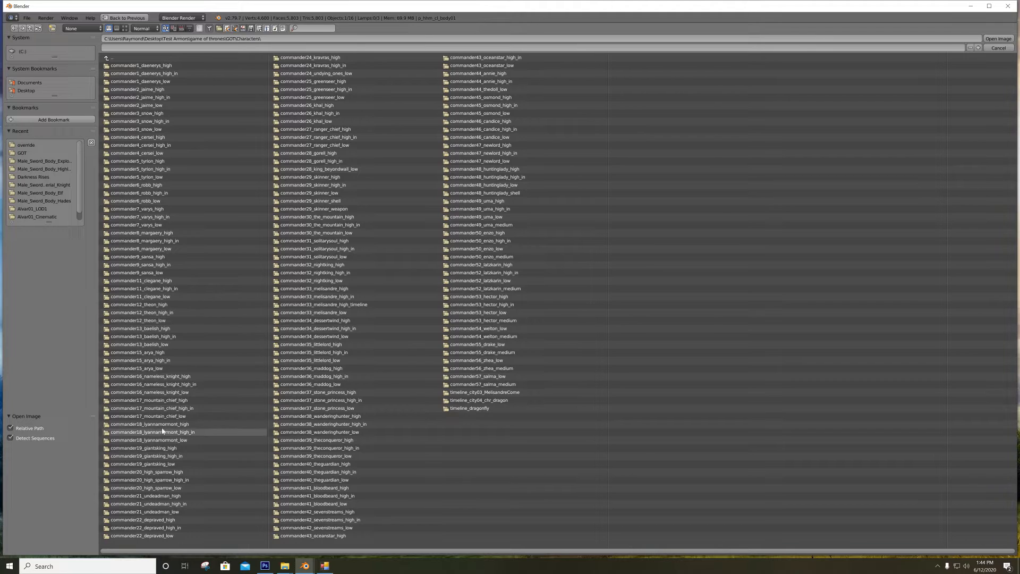
mouse_move(284, 566)
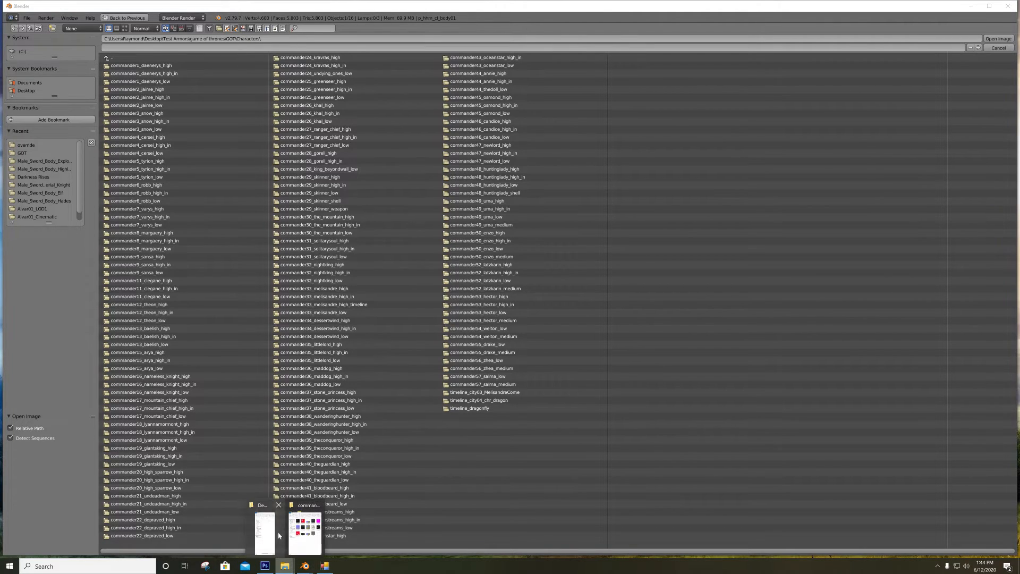
click(319, 526)
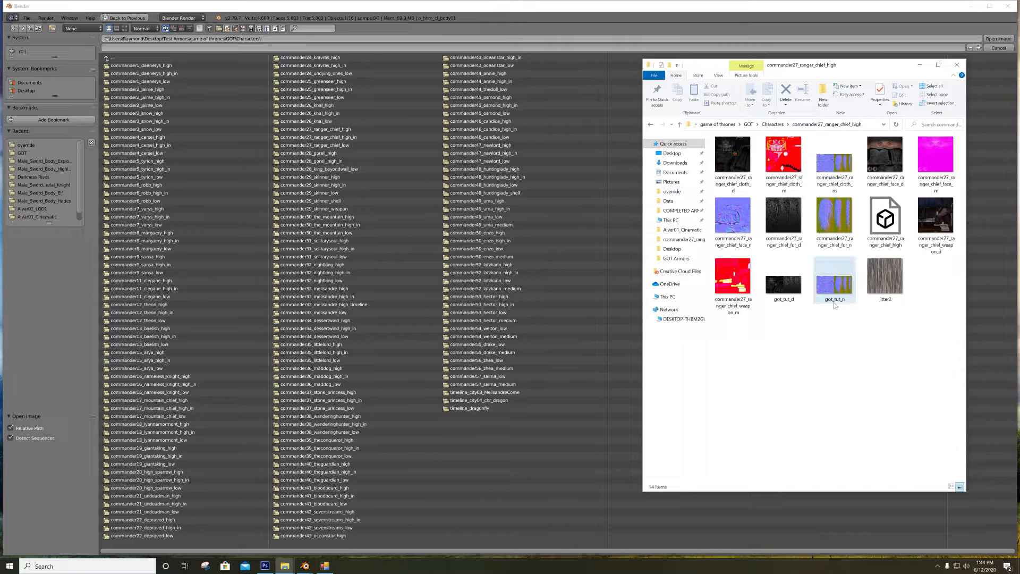
mouse_move(848, 306)
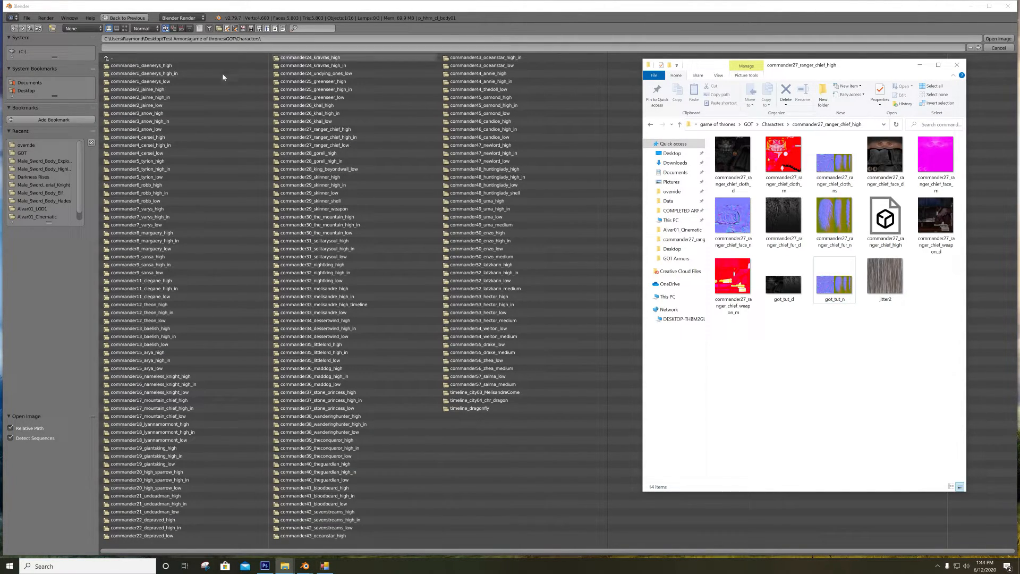
click(271, 8)
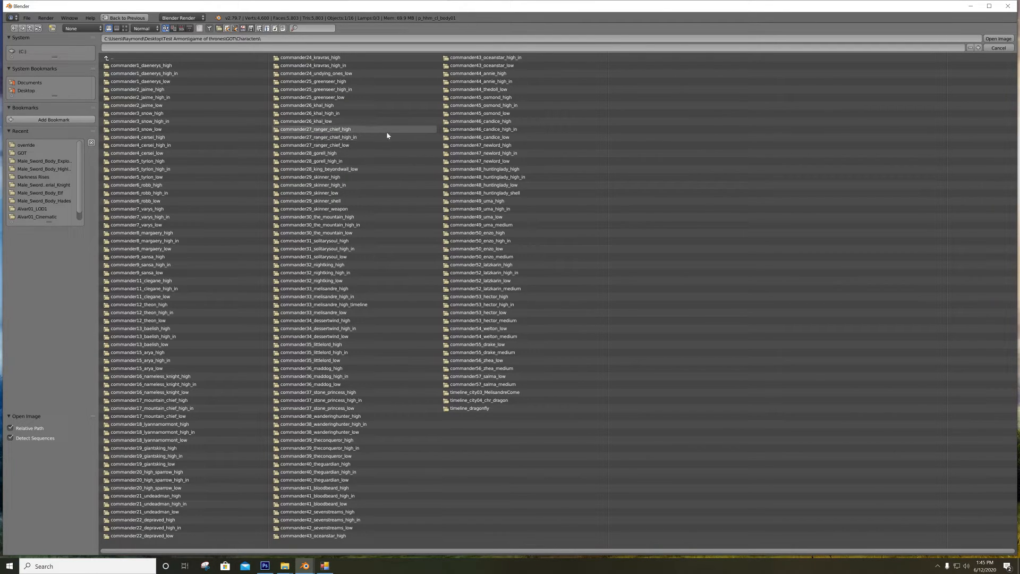
click(311, 130)
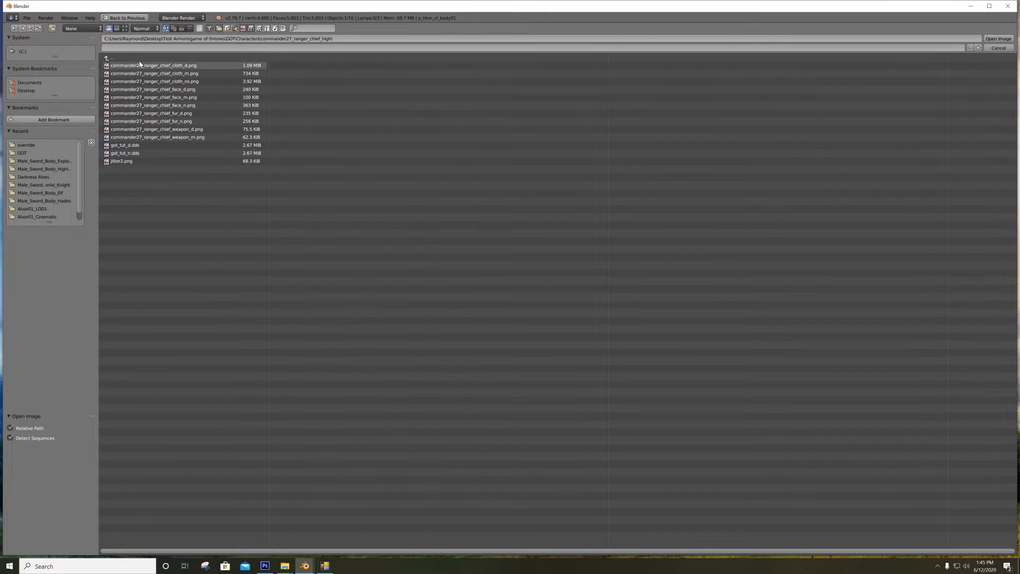
double_click(135, 145)
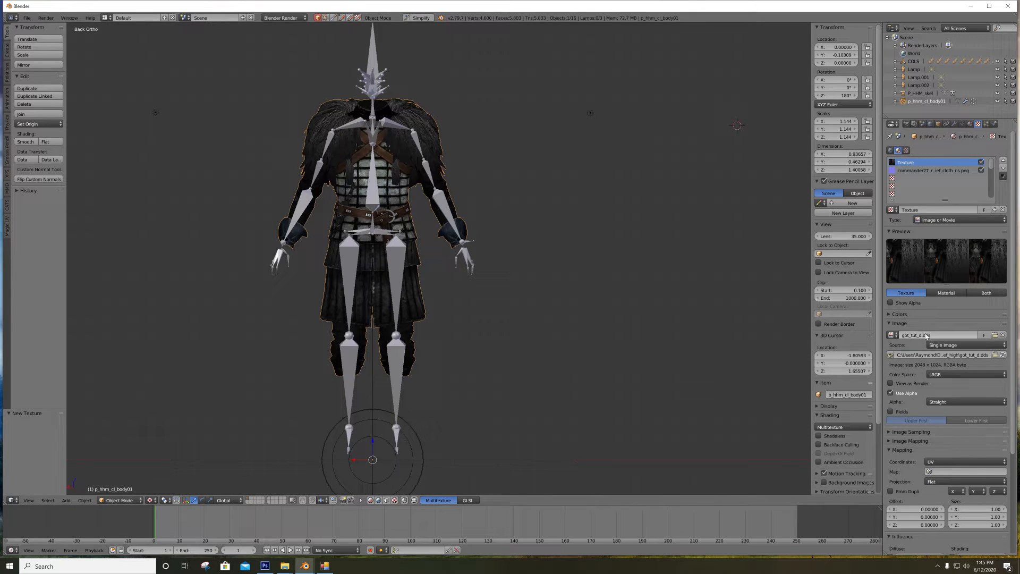
Rename the first texture as got_tut_d.dds by copying the name of its image
click(927, 335)
key(ctrl+c)
key(Return)
key(ctrl+v)
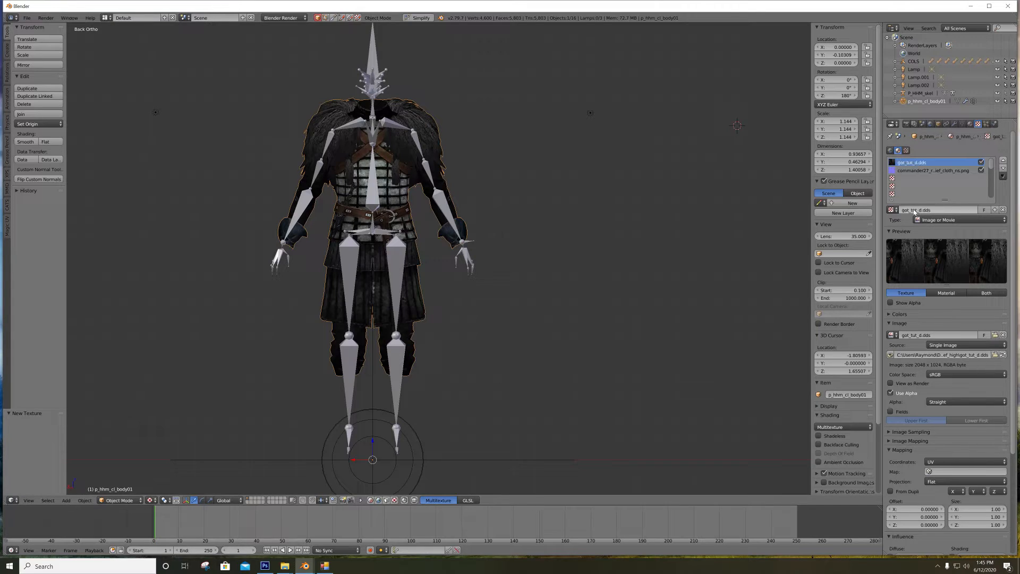
Replace the second texture's image with got_tut_n.dds from the commander27_ranger_chief_high folder
click(915, 171)
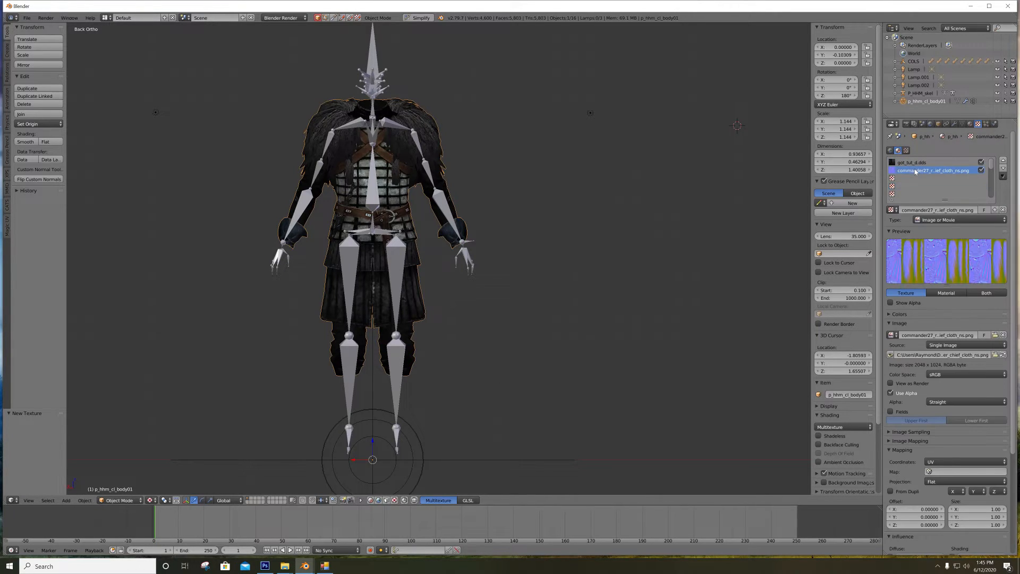
click(994, 335)
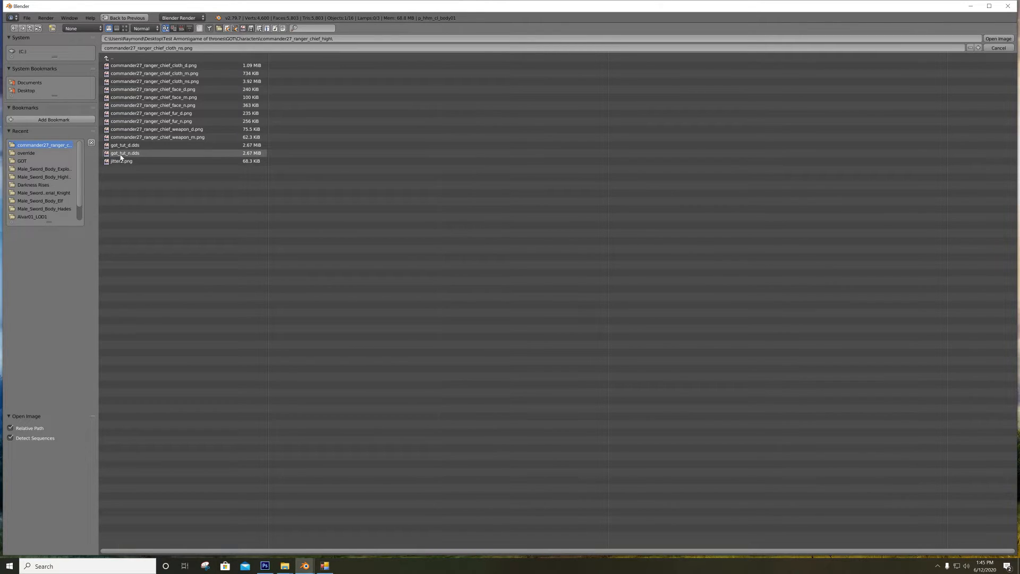
double_click(140, 155)
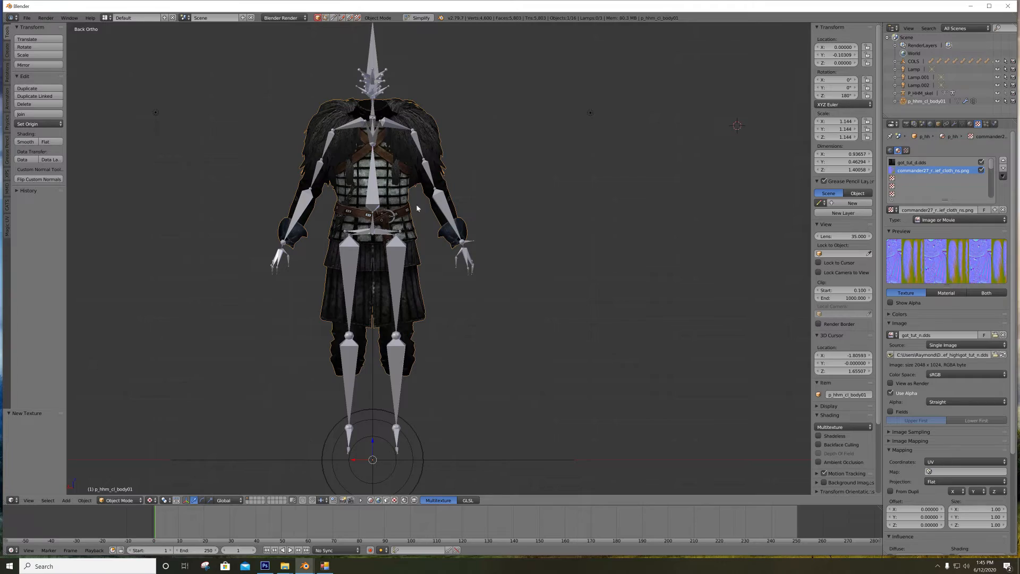
Rename the second texture as got_tut_n.dds by copying its image name, and check both texture slots
click(930, 335)
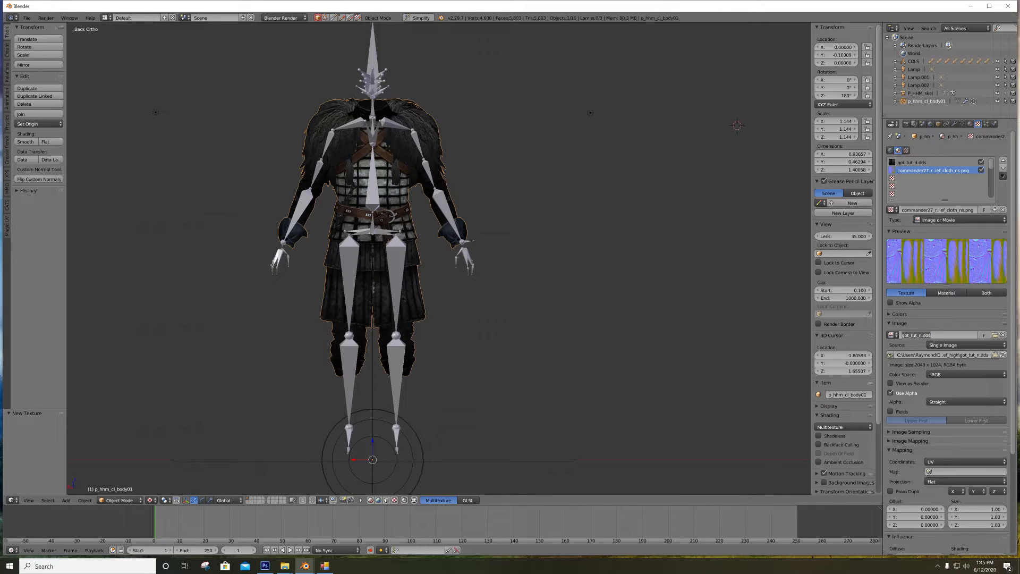
click(793, 324)
click(924, 211)
key(ctrl+v)
key(Return)
click(913, 182)
click(917, 163)
click(915, 170)
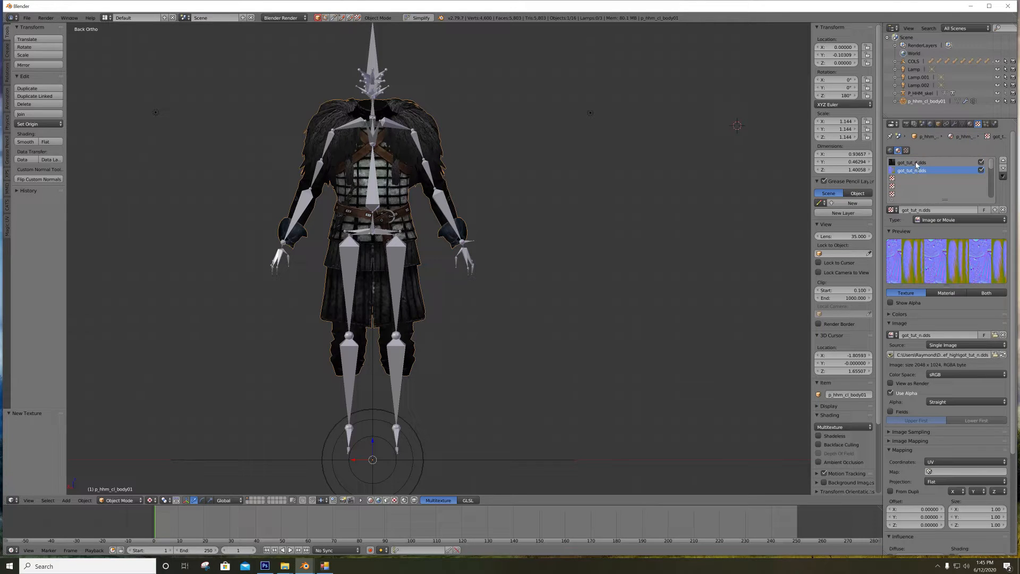
click(917, 162)
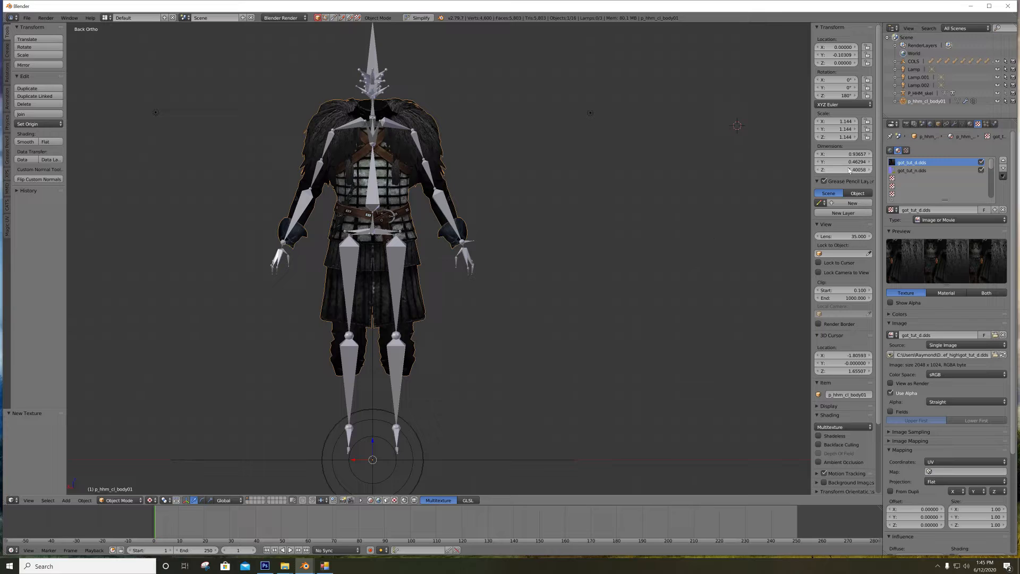
Turn off the X-Ray display of the P_HHM_skel armature
click(971, 124)
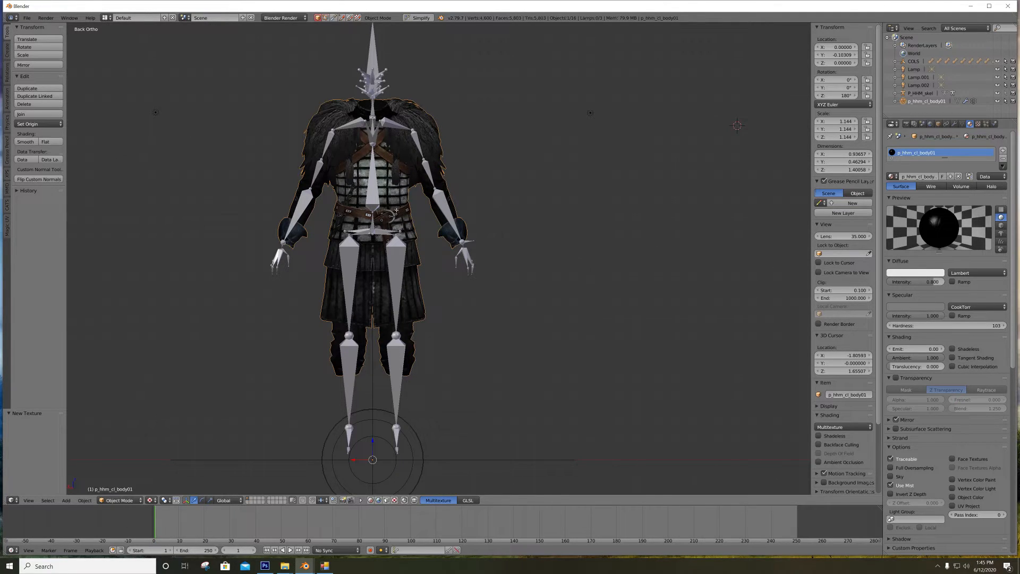
key(Tab)
scroll(398, 210, up, 4)
scroll(363, 160, down, 3)
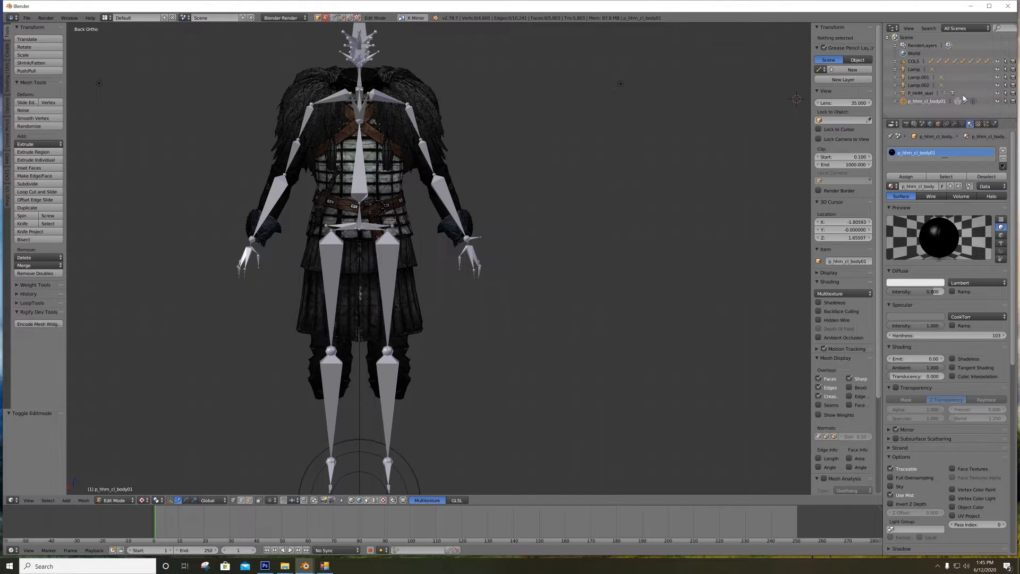
click(997, 93)
click(998, 93)
click(922, 93)
click(954, 123)
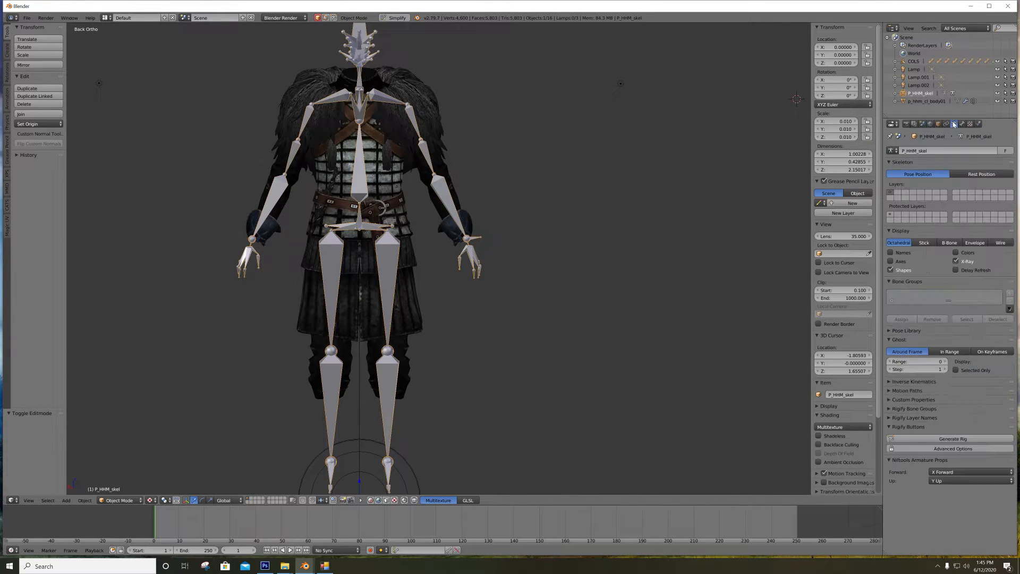
click(957, 261)
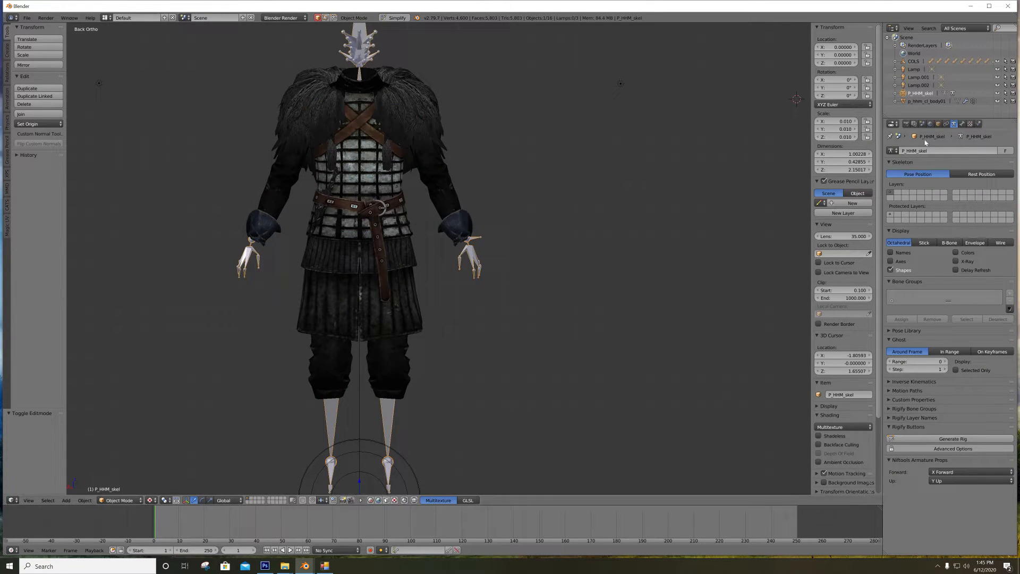
Examine the p_hhm_cl_body01 mesh in Edit Mode from a low angle, around its skirt, legs and cuffs
click(997, 93)
click(997, 93)
shift+middle_drag(389, 128, 473, 173)
shift+middle_drag(492, 213, 474, 272)
scroll(452, 163, down, 2)
right_click(452, 163)
key(Tab)
key(a)
scroll(452, 163, up, 3)
scroll(505, 330, up, 3)
key(a)
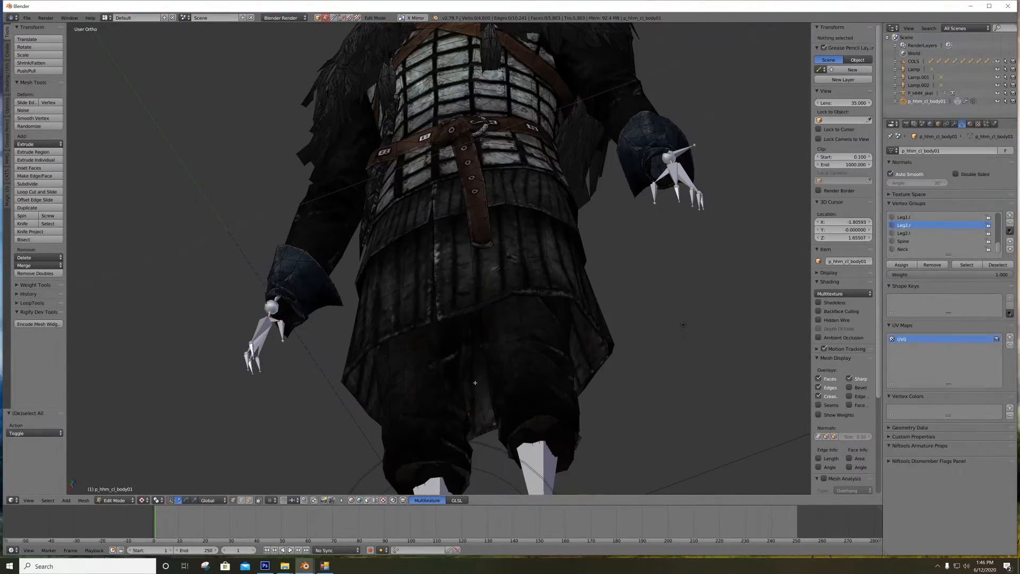
Inspect the armored body mesh with backface culling switched on, restore the setting, and return to the straight back view
middle_drag(474, 382, 511, 433)
click(833, 312)
scroll(691, 281, down, 5)
mouse_move(579, 234)
middle_down()
mouse_move(674, 228)
mouse_move(573, 229)
middle_up()
click(834, 311)
key(ctrl+KP_1)
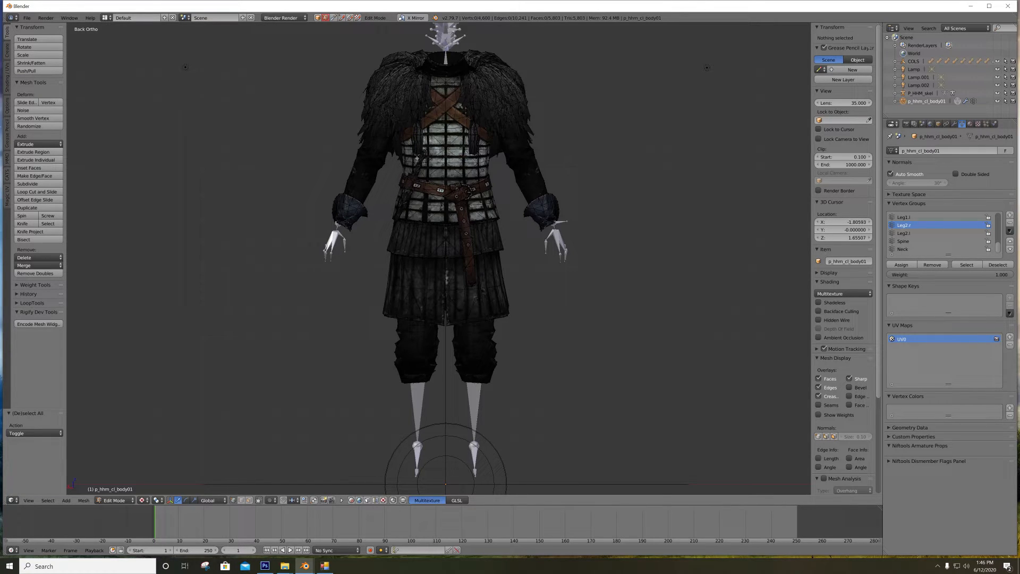
Copy the body object's name p_hhm_cl_body01 and open the Neverwinter Nights 2 (.mdb) export
double_click(932, 102)
key(ctrl+c)
click(26, 18)
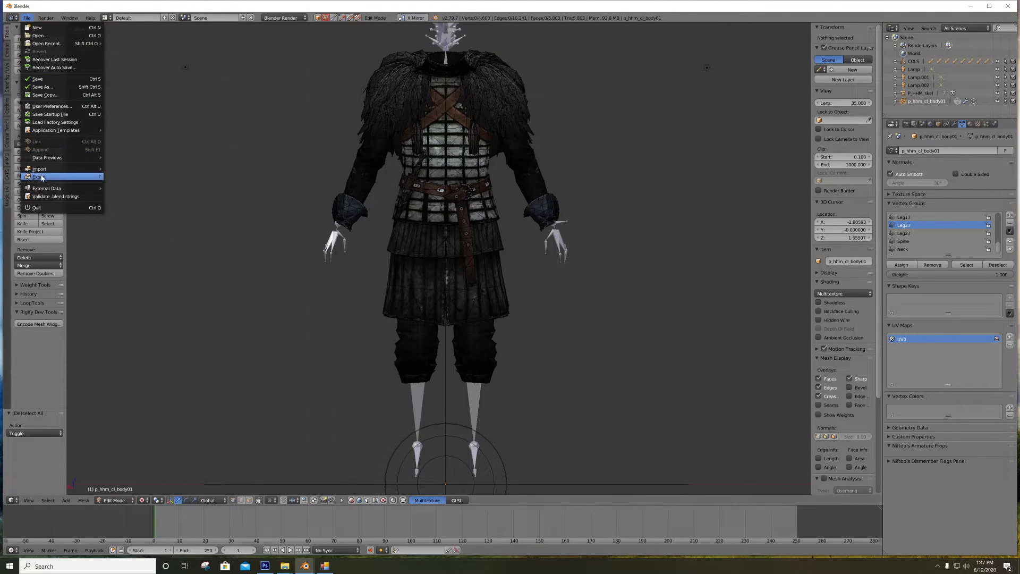
click(26, 18)
mouse_move(74, 179)
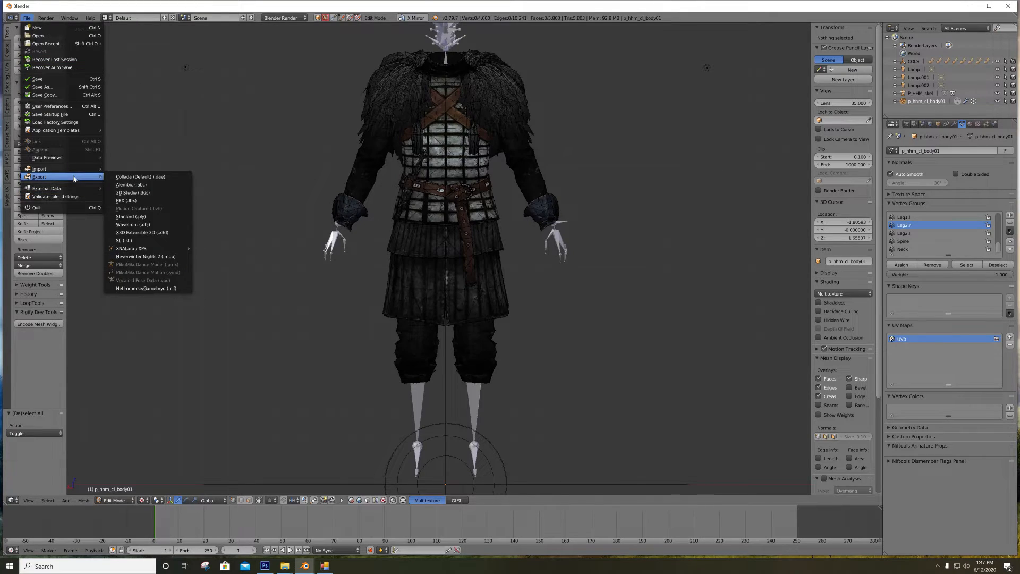
click(154, 257)
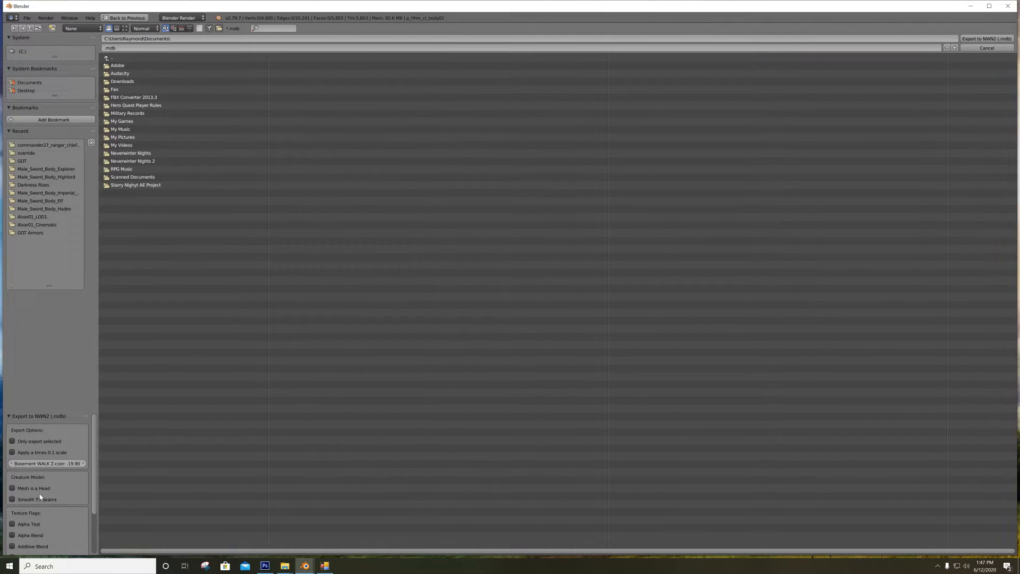
Enable Smooth TS Seams and the Alpha Test texture flag for the export, and review the remaining export options
click(13, 499)
click(21, 525)
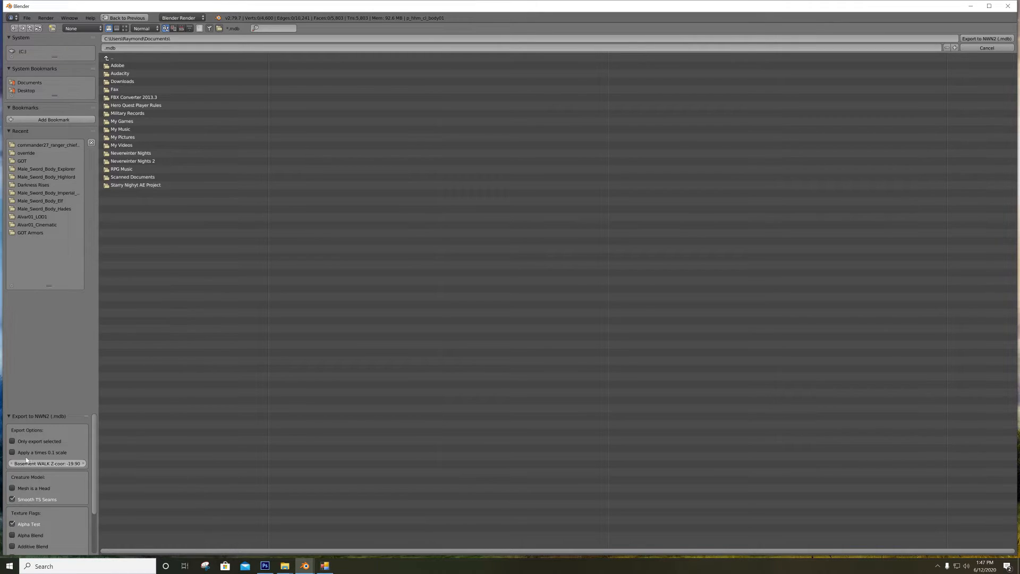
scroll(59, 467, down, 3)
scroll(47, 489, down, 1)
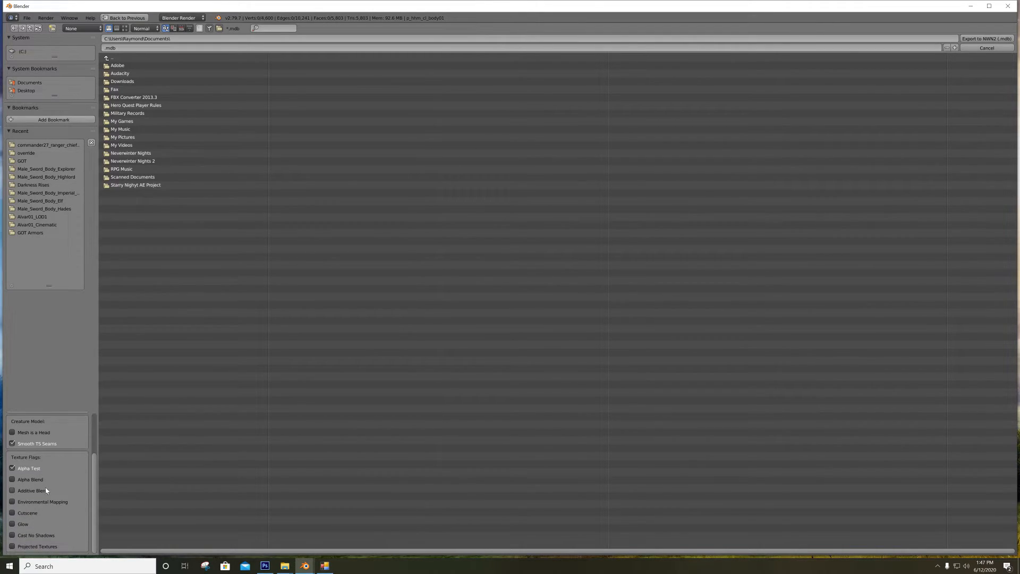
scroll(61, 511, up, 3)
scroll(54, 481, down, 3)
scroll(50, 510, up, 3)
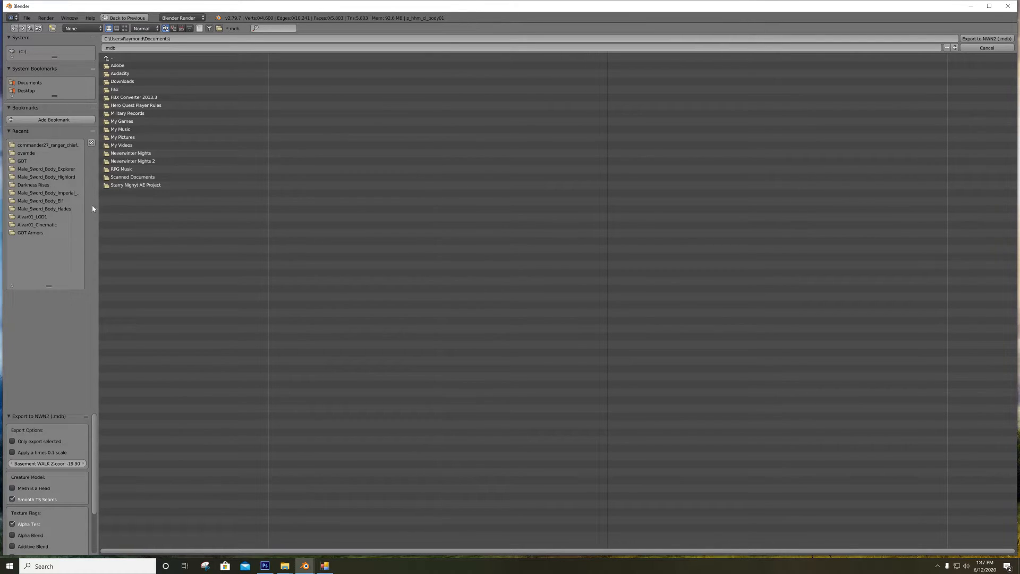
Set the export location to the Demo folder inside Documents\Neverwinter Nights 2\override
click(25, 233)
click(125, 59)
click(25, 84)
click(143, 163)
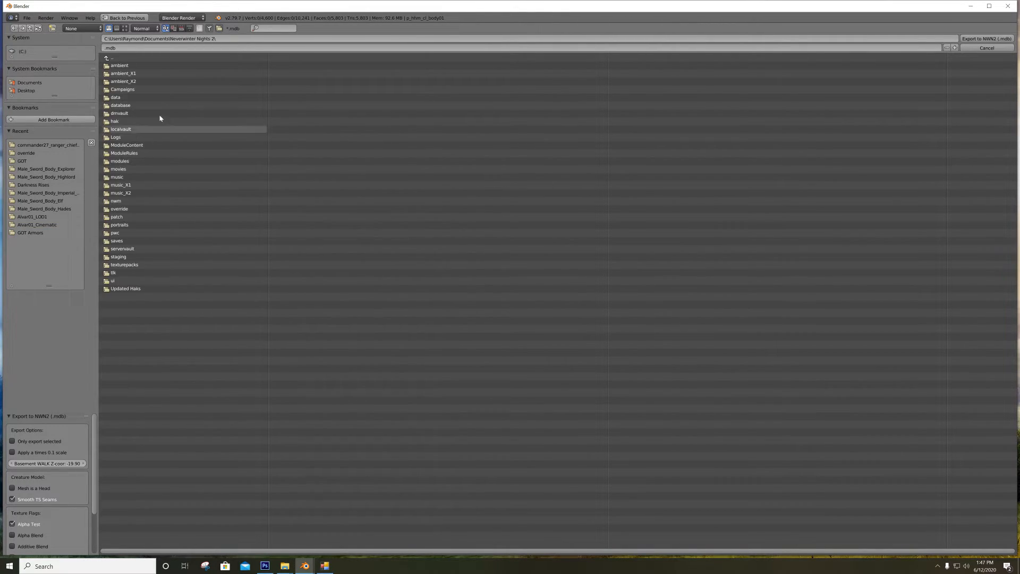
click(120, 209)
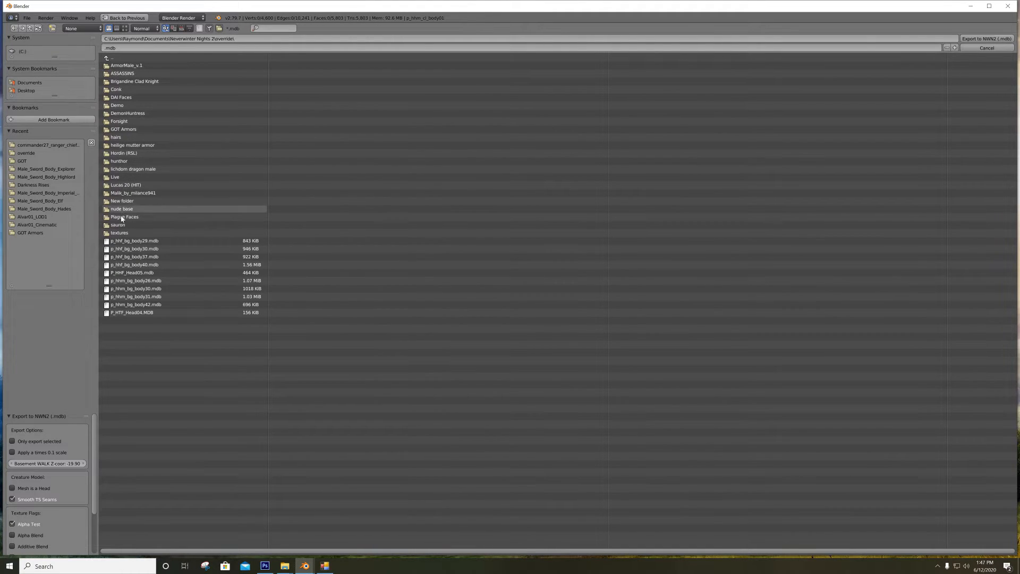
click(128, 106)
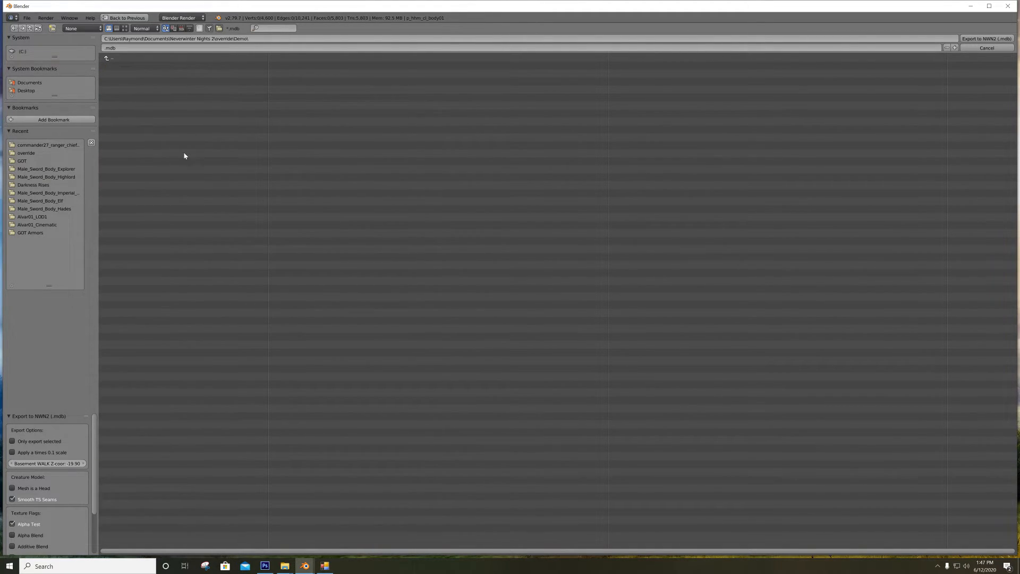
Name the file p_hhm_cl_body01 by pasting the copied object name and export the model
click(121, 48)
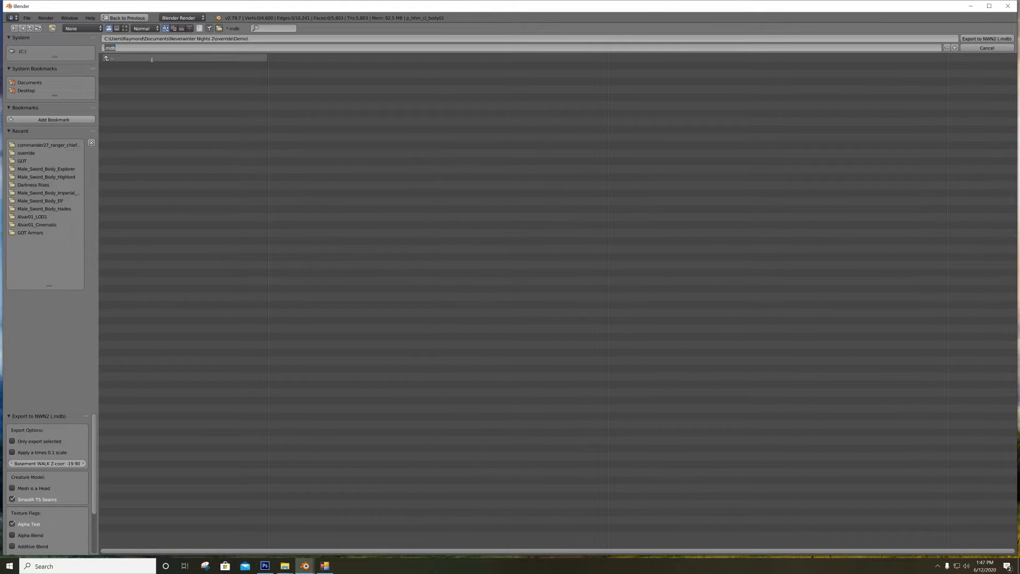
key(ctrl+v)
click(522, 102)
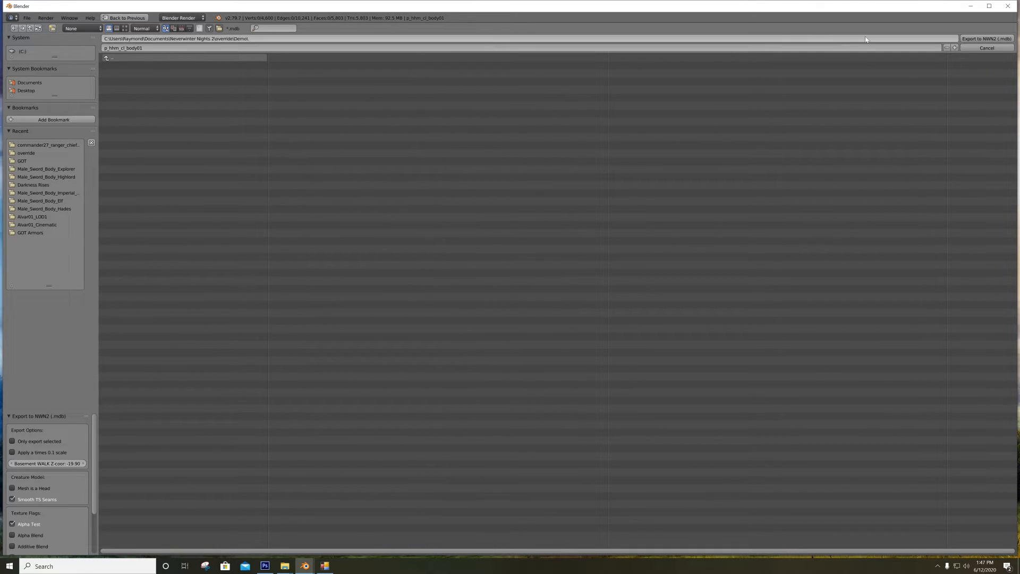
click(991, 39)
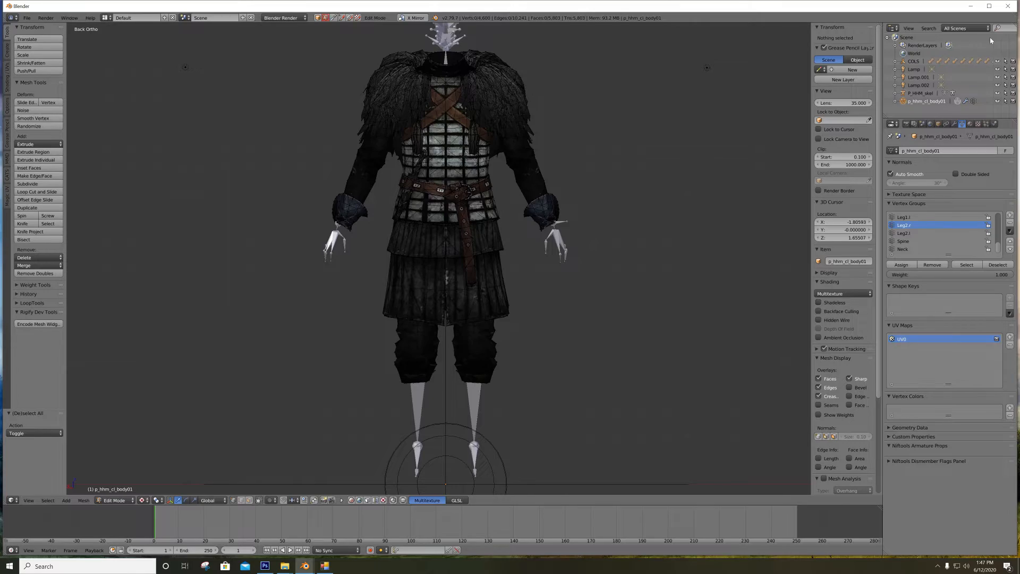
Switch to File Explorer and arrange the widened Demo folder and the commander27_ranger_chief_high folder side by side
mouse_move(285, 567)
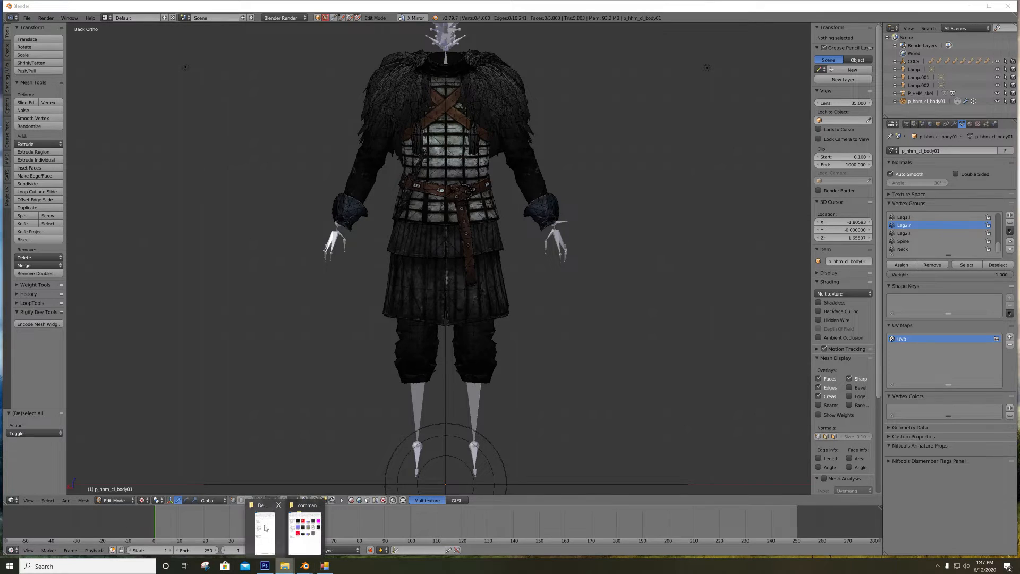
click(264, 527)
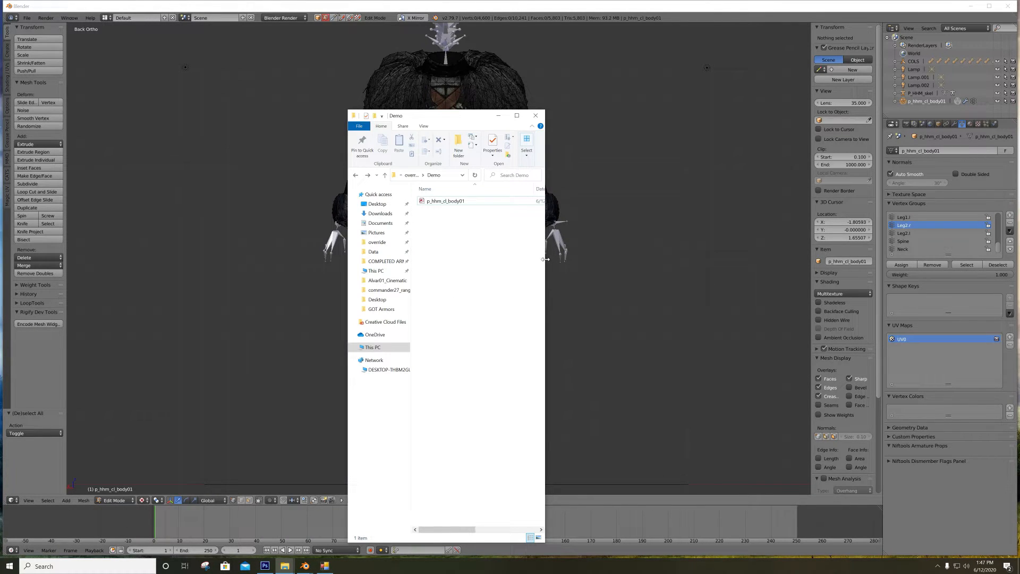
drag(545, 259, 689, 240)
drag(487, 118, 641, 81)
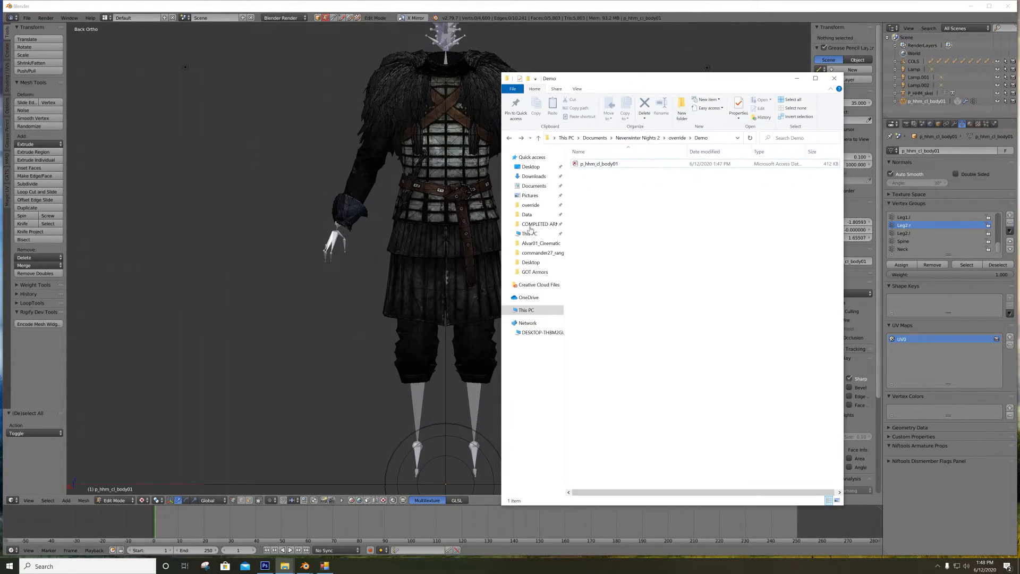
click(284, 565)
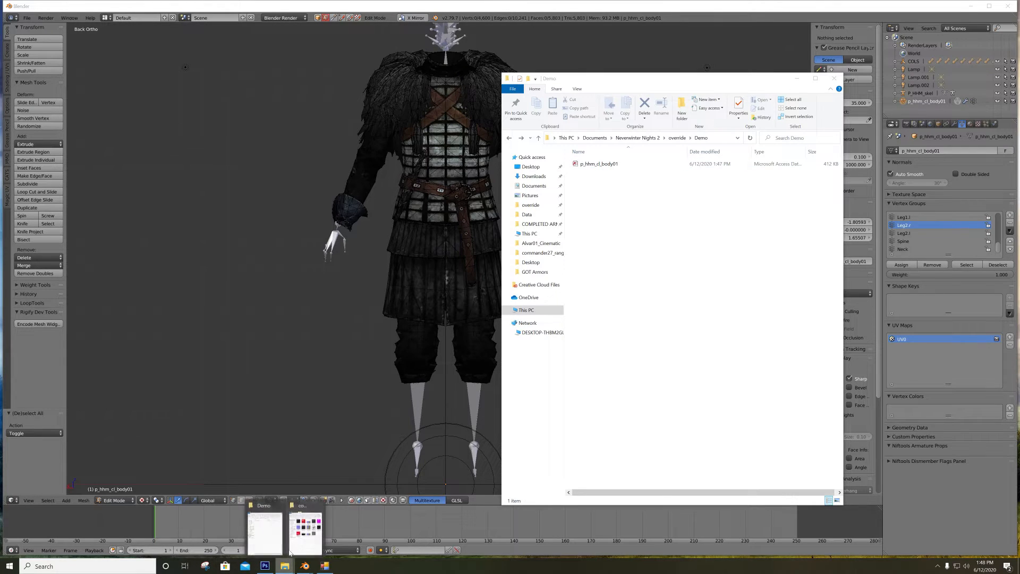
click(317, 545)
drag(802, 68, 313, 75)
Copy the got_tut_d and got_tut_n textures into the Demo folder, and return to Blender
drag(343, 325, 303, 304)
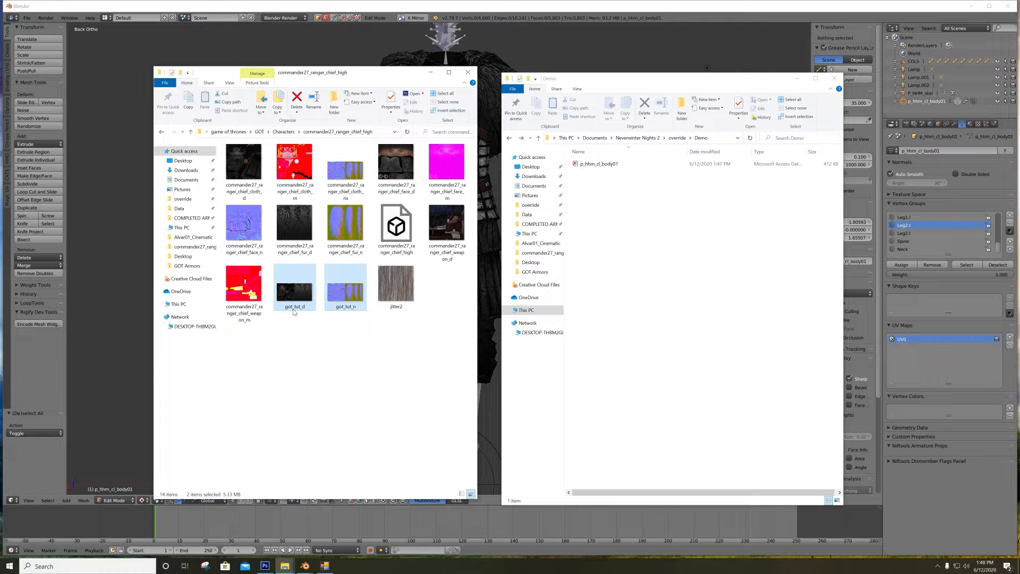
click(269, 567)
click(269, 566)
drag(355, 325, 290, 290)
right_drag(290, 291, 670, 318)
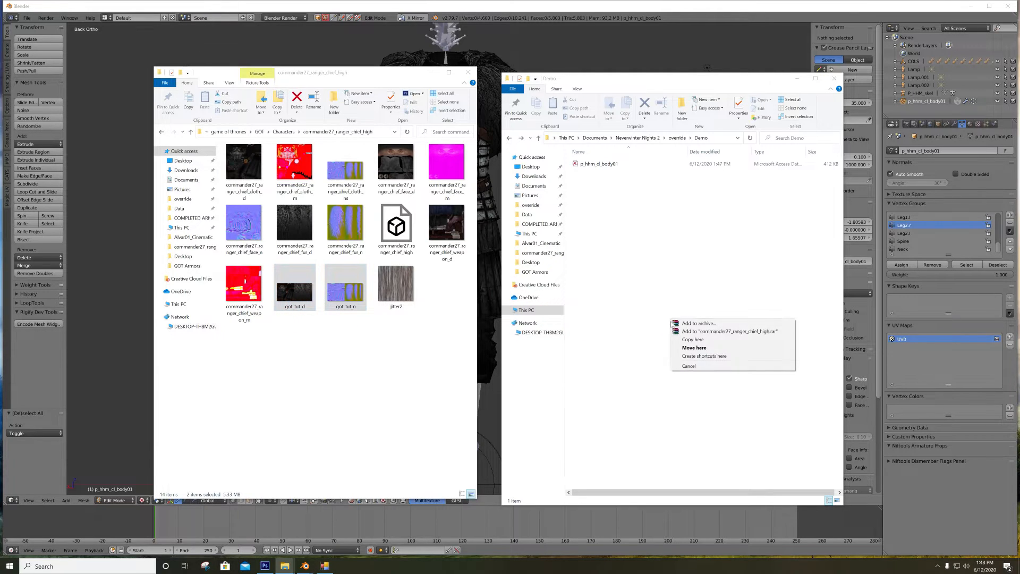
click(690, 339)
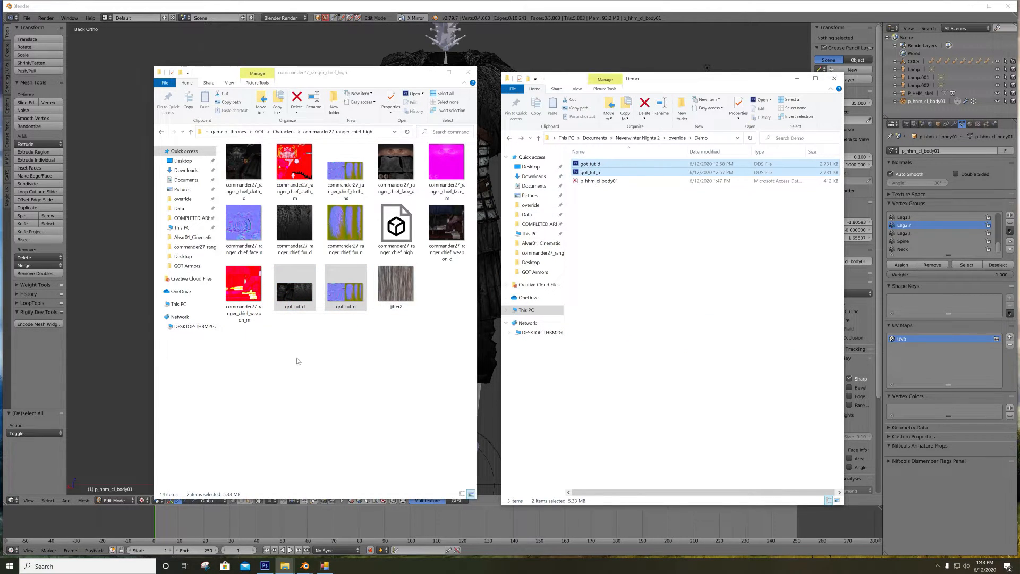
click(356, 376)
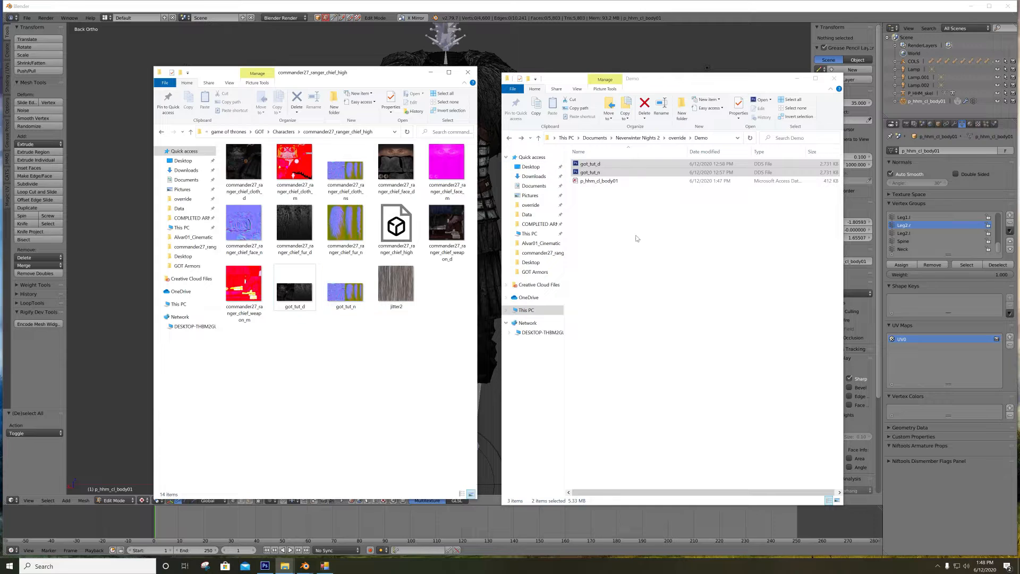
click(429, 73)
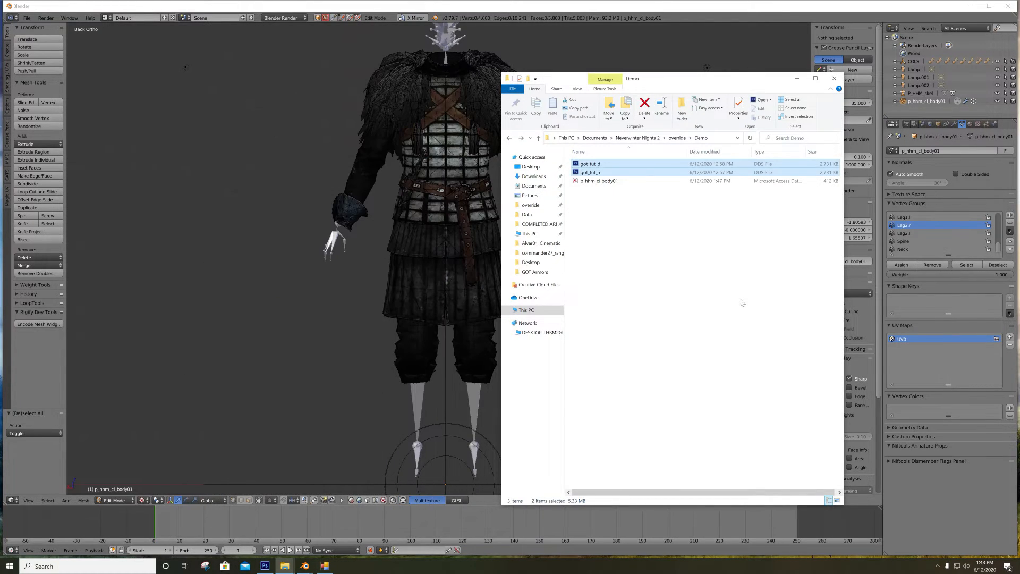
click(717, 252)
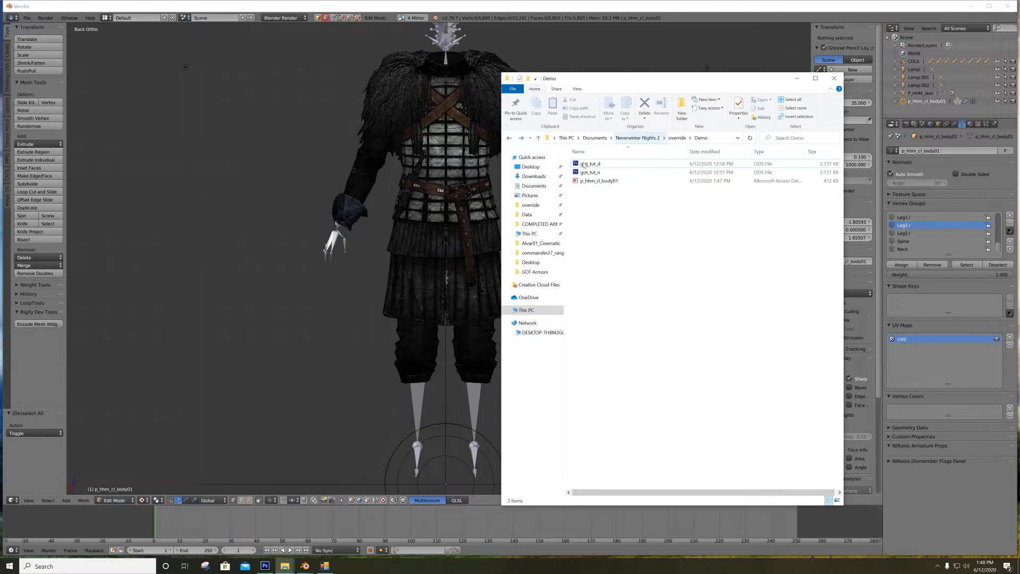
click(953, 8)
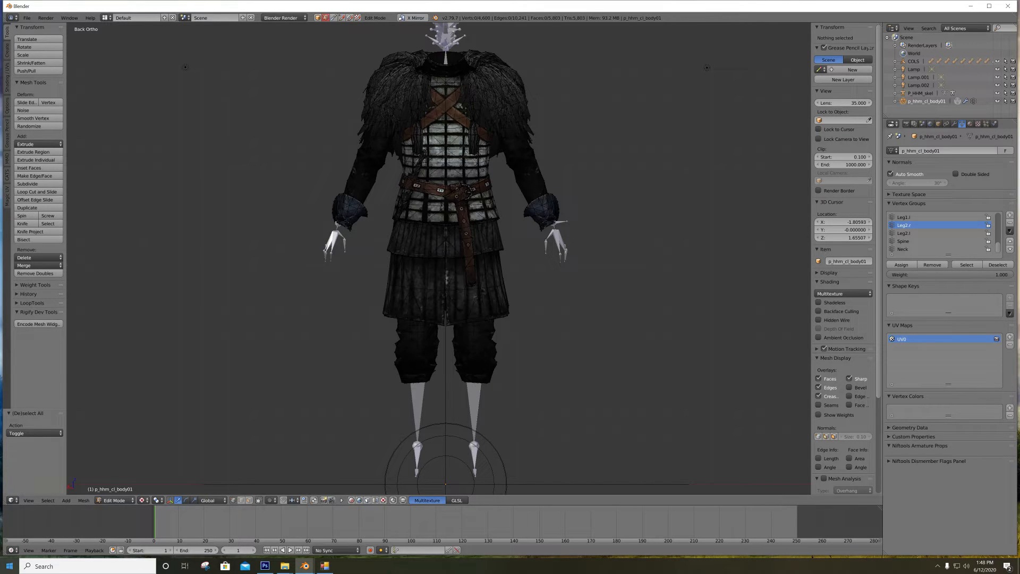
Find and launch Neverwinter Nights 2 Platinum, and maximize its game window
click(10, 566)
key(Escape)
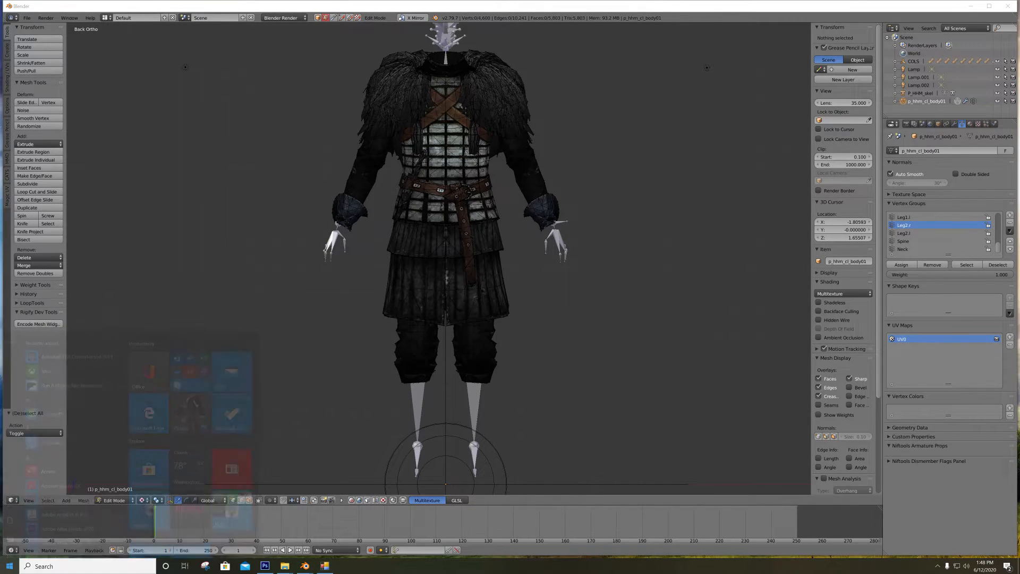
click(9, 566)
text(never)
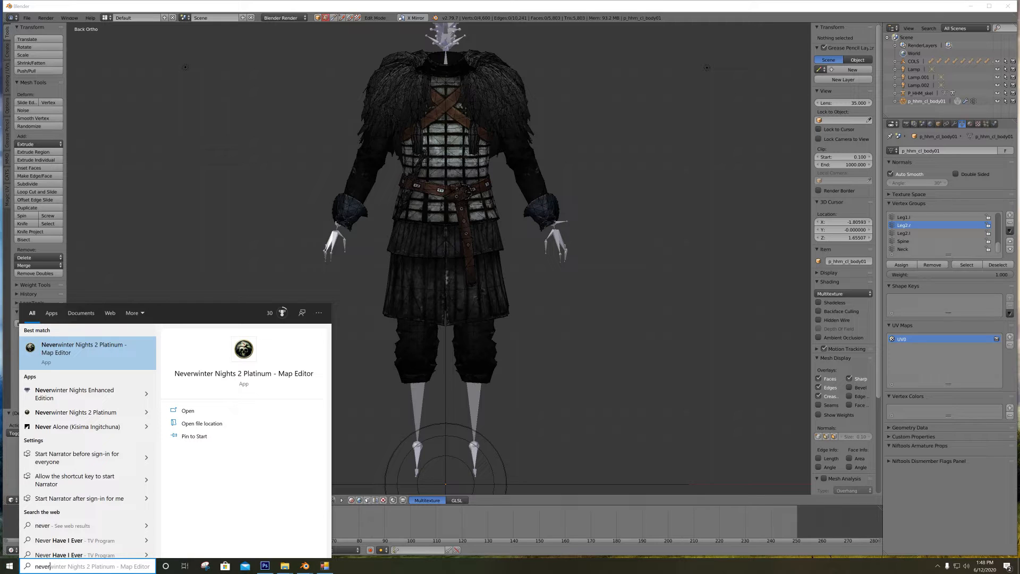
click(112, 414)
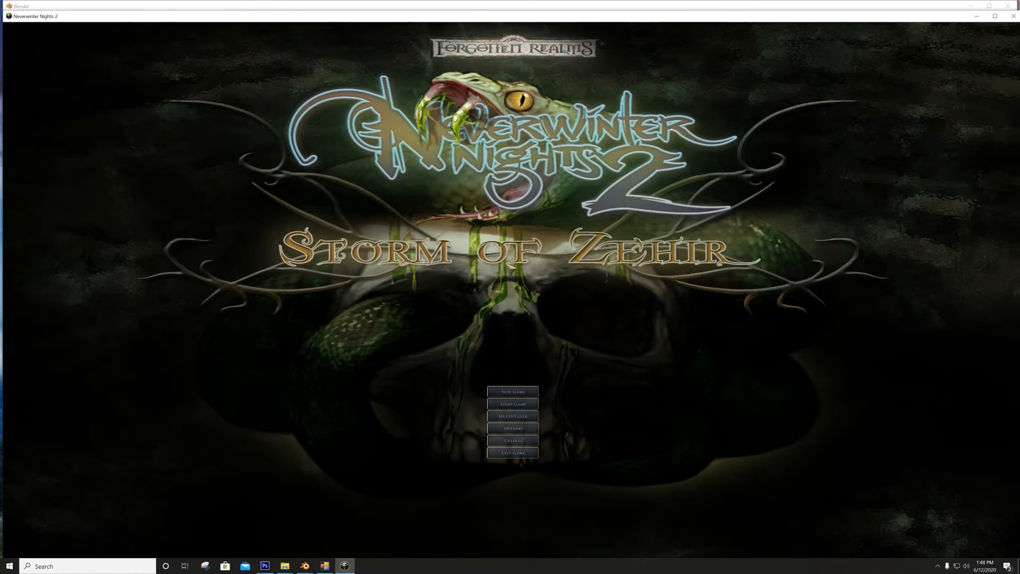
double_click(523, 15)
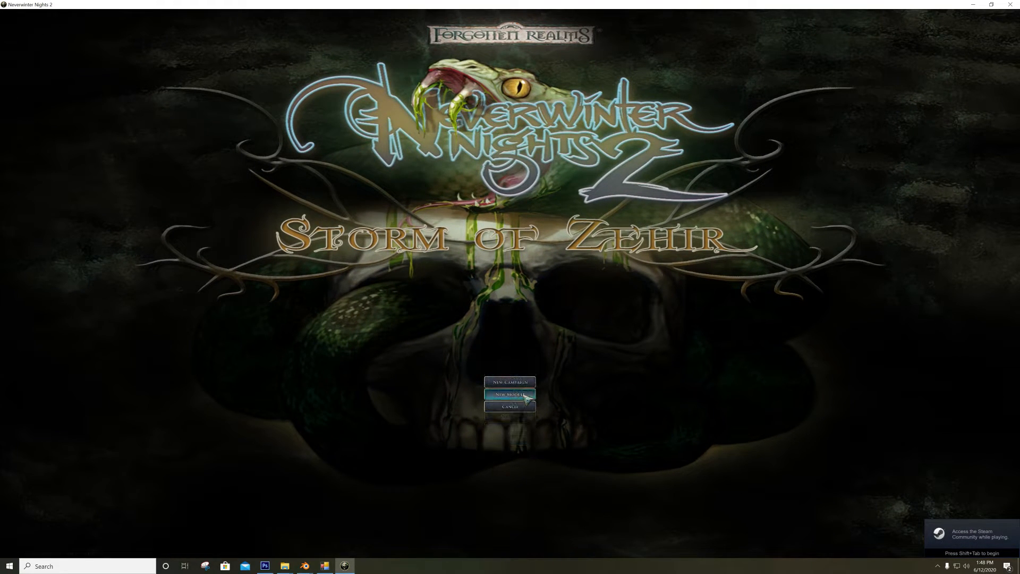
Start a new game with the first listed module and begin creating a male character of the Human race
click(520, 394)
click(485, 299)
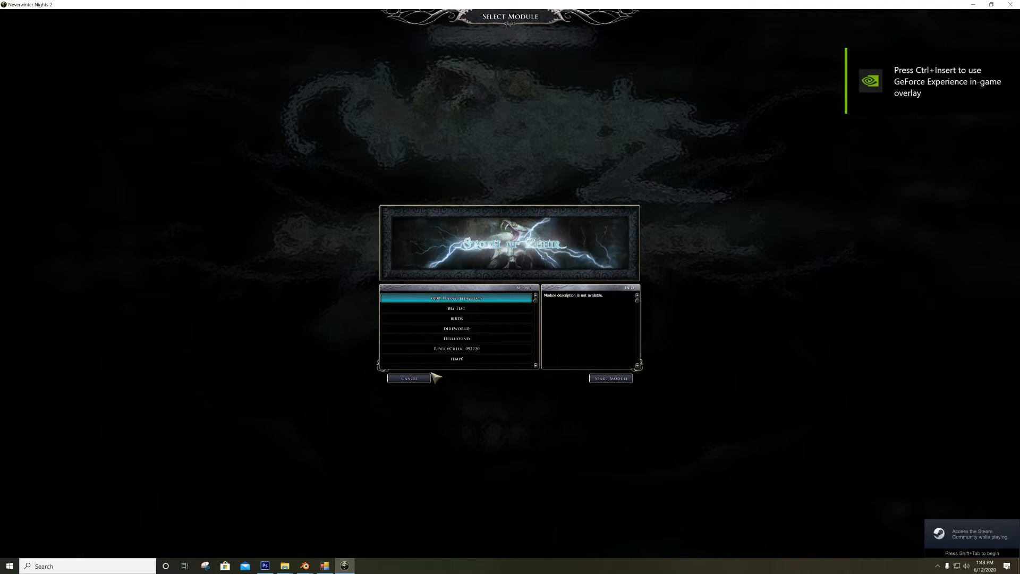
click(624, 382)
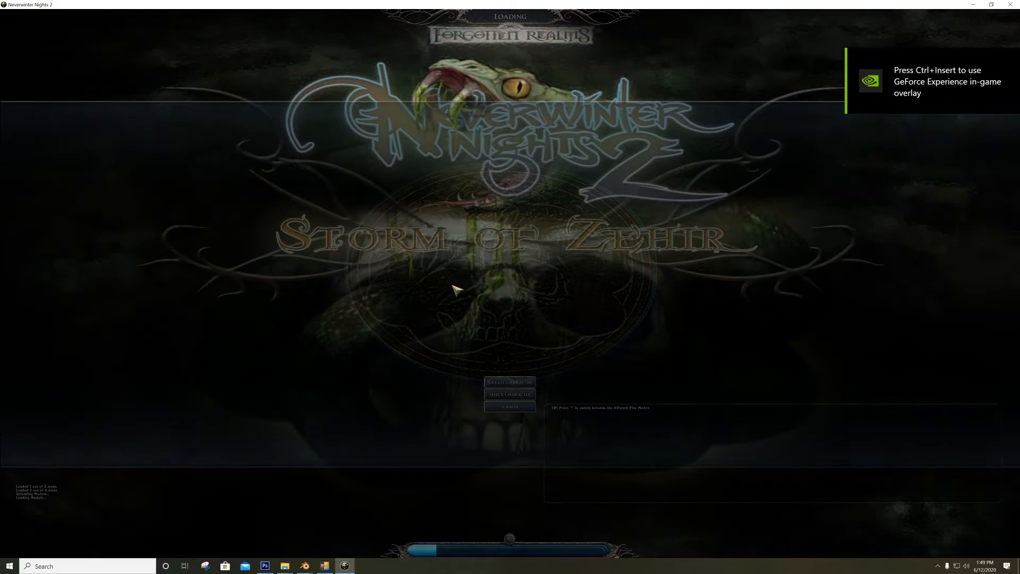
click(511, 381)
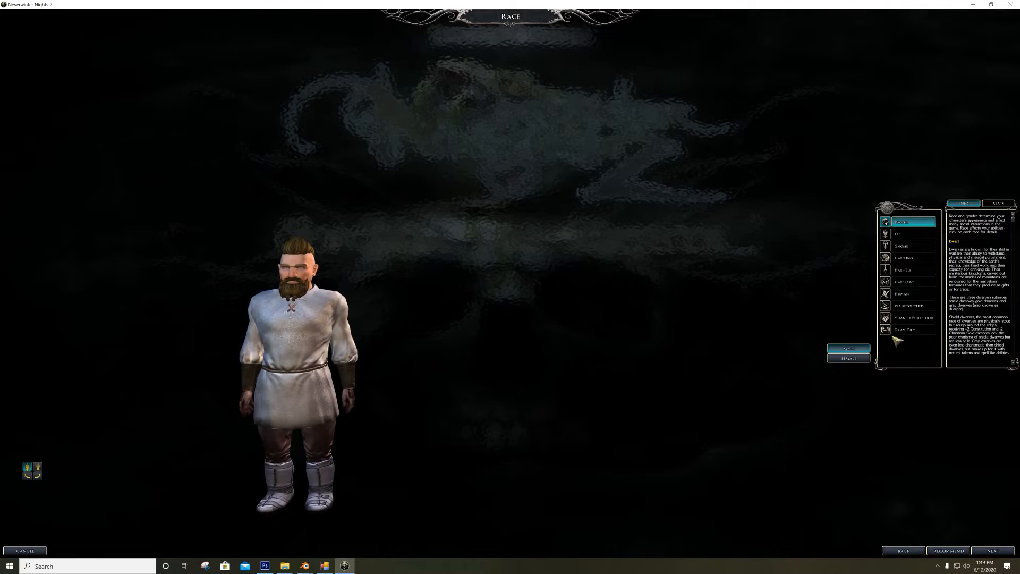
click(914, 294)
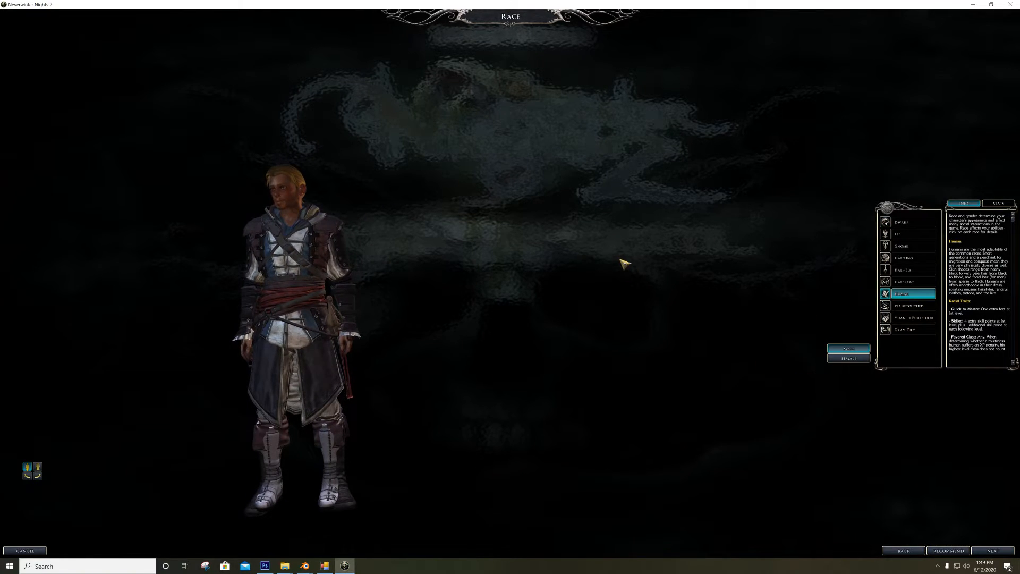
Close Neverwinter Nights 2 and switch to the MDB Cloner window
click(970, 4)
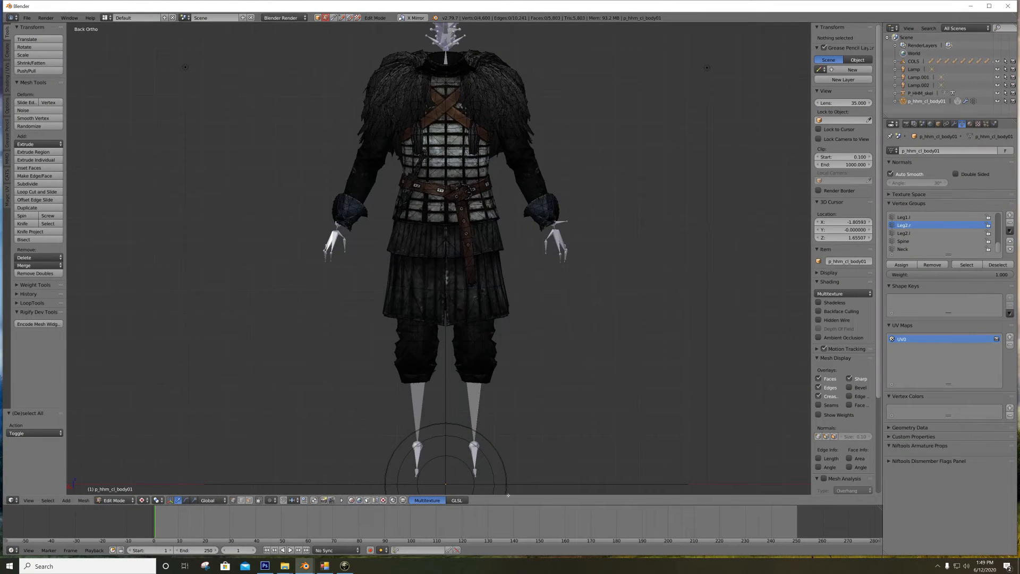
click(340, 570)
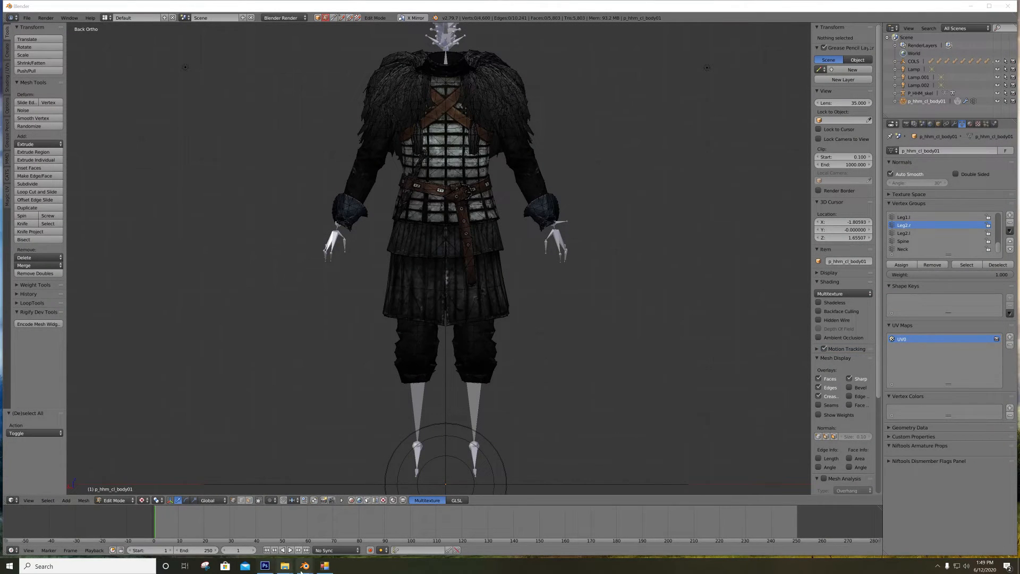
mouse_move(285, 570)
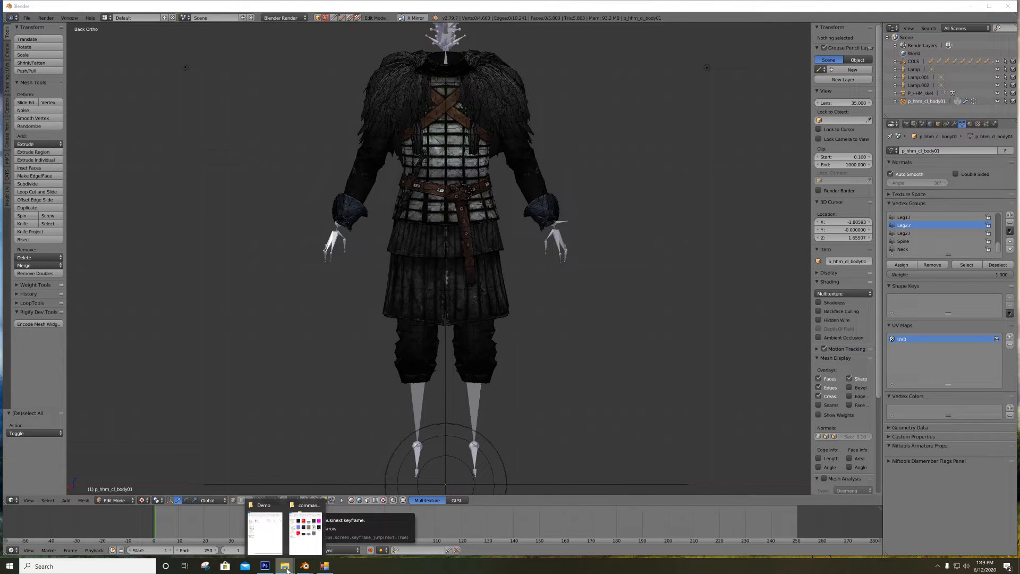
click(325, 566)
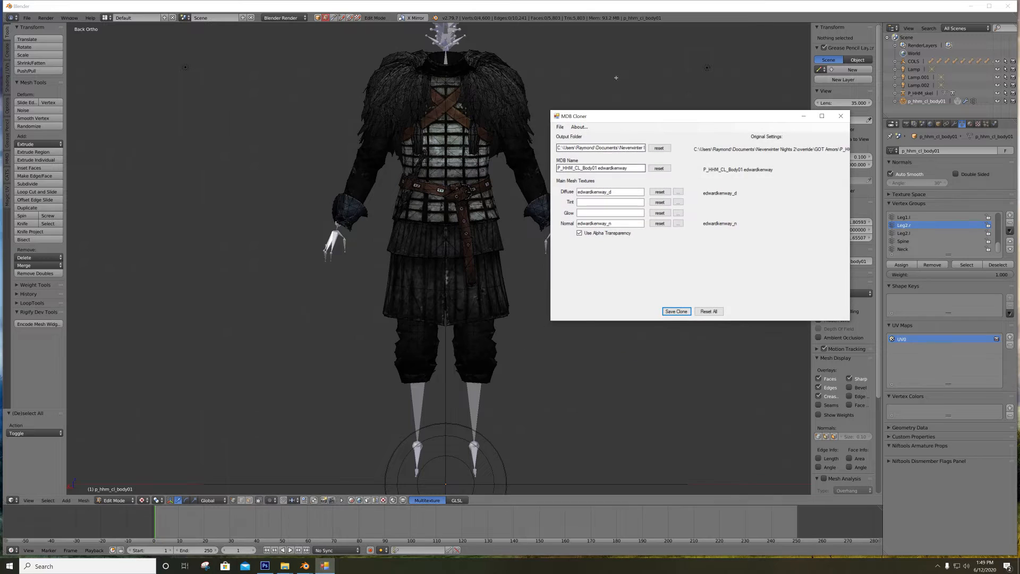
Delete P_HHM_CL_Body01 from the GOT Armors override folder while browsing for a file, cancel opening a file, and minimize MDB Cloner
click(560, 127)
click(576, 137)
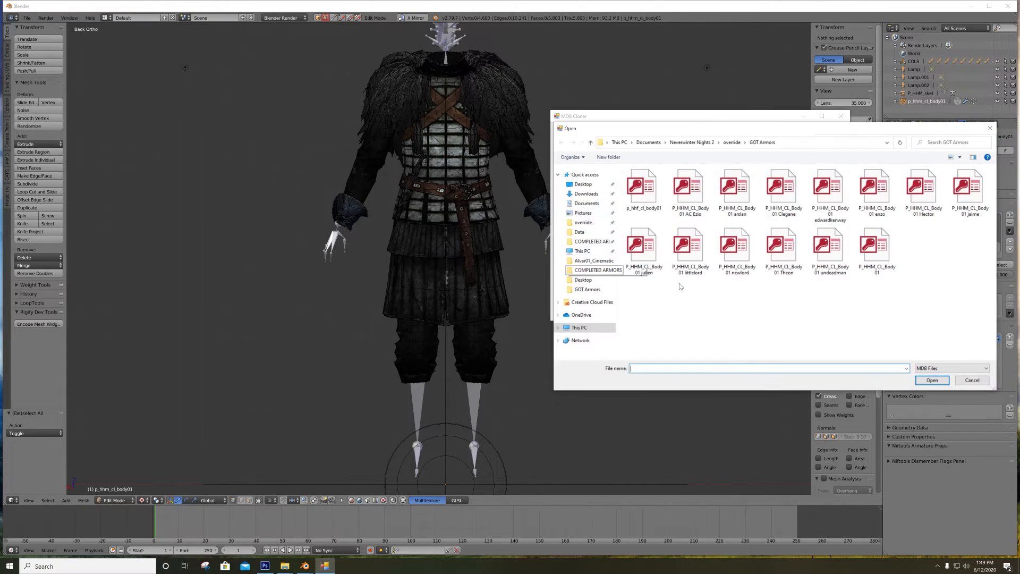
click(879, 260)
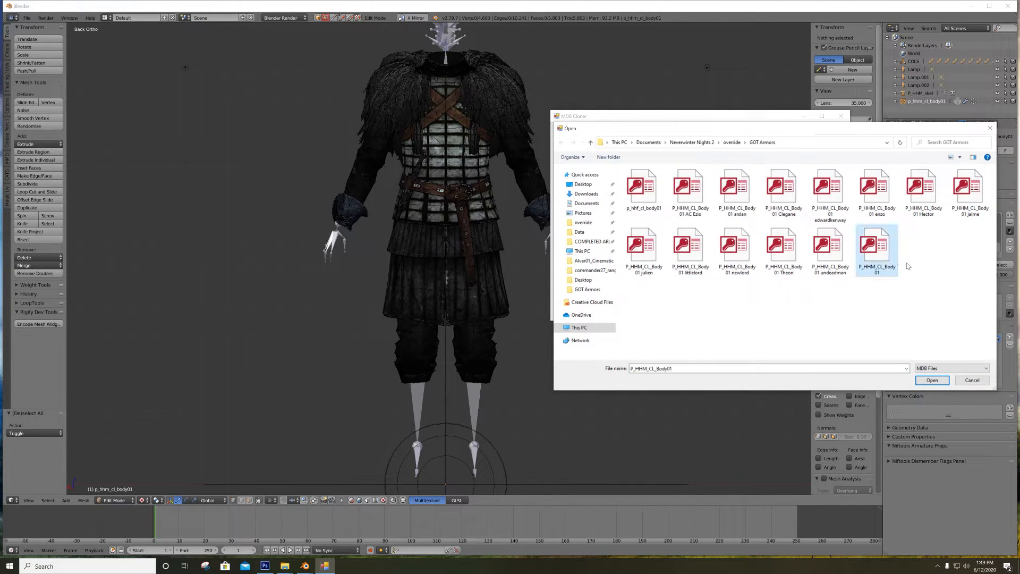
click(933, 380)
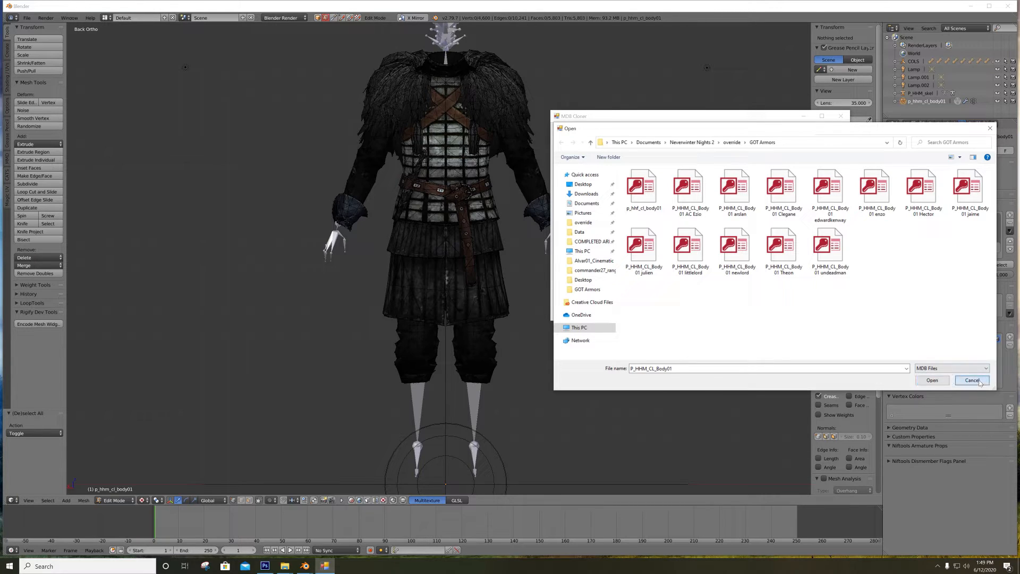
click(803, 116)
Search for "never" and relaunch Neverwinter Nights 2 Platinum
click(9, 565)
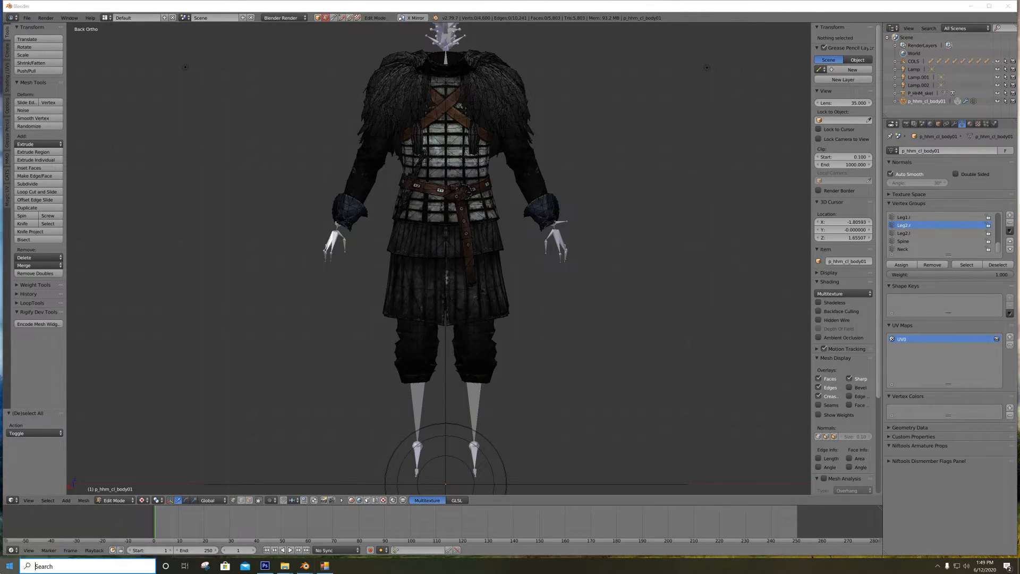
text(never)
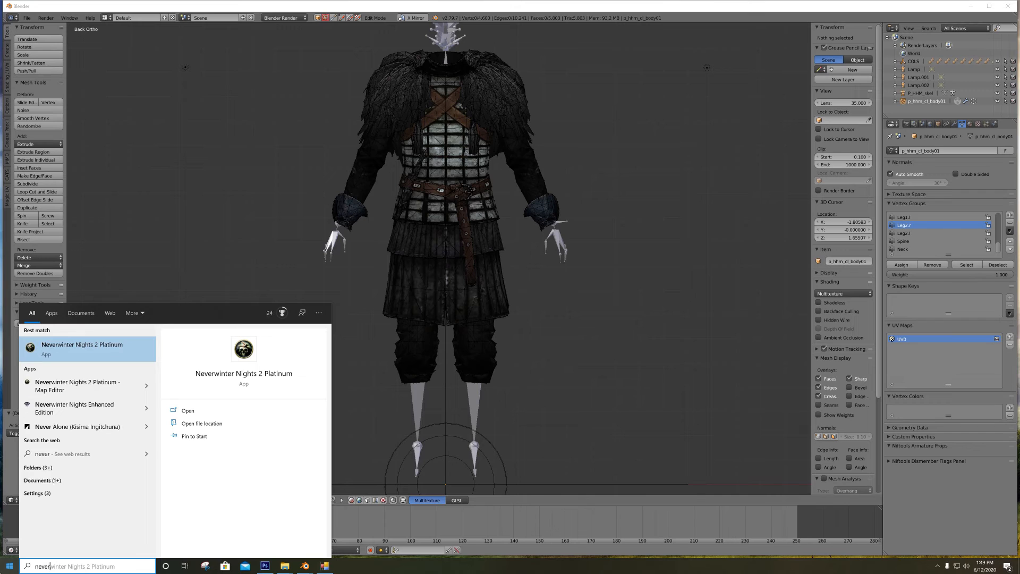
key(Return)
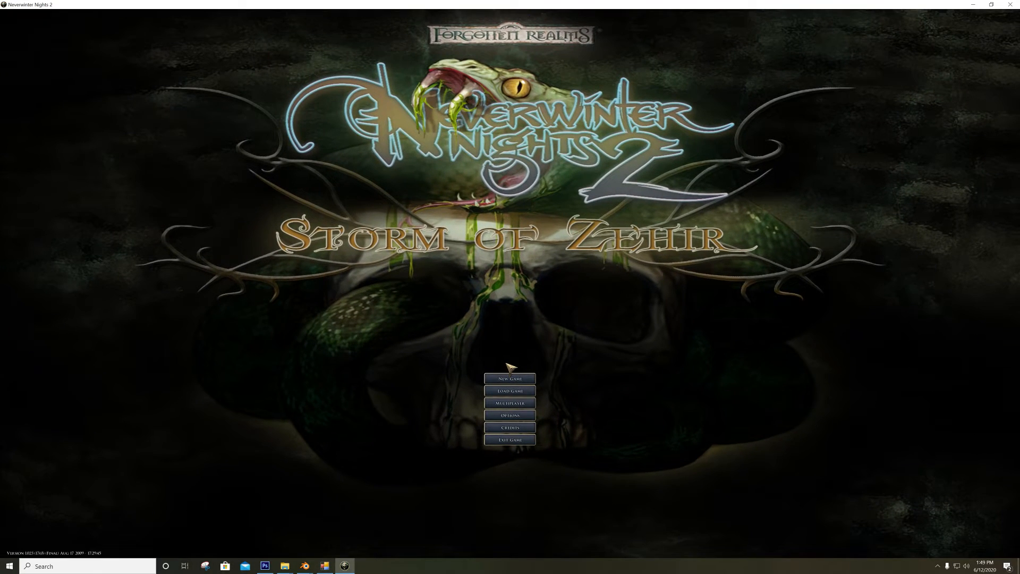
Start a new module with the first listed entry, create a new character, and choose the Human race
click(510, 378)
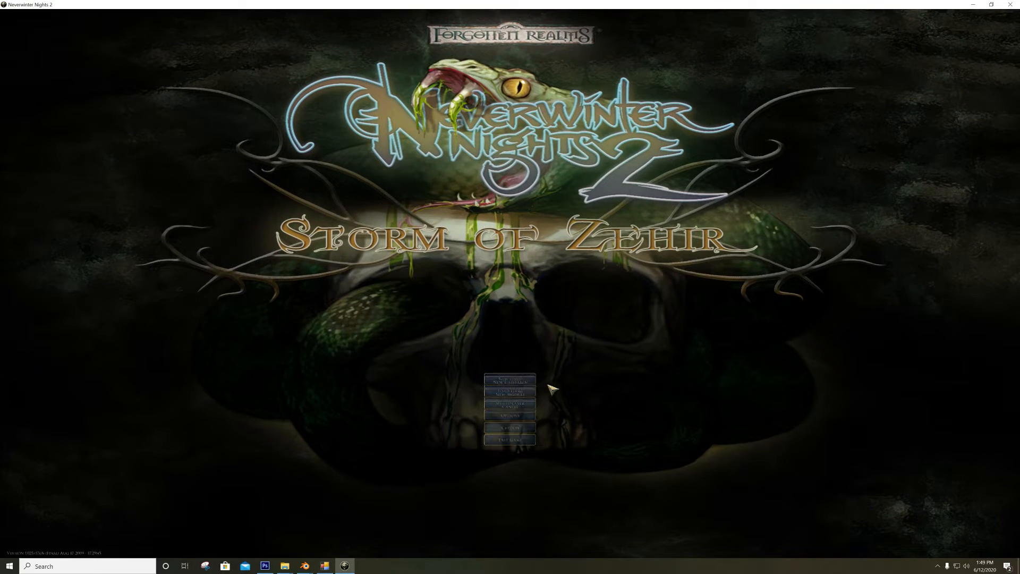
click(522, 397)
click(470, 299)
click(611, 378)
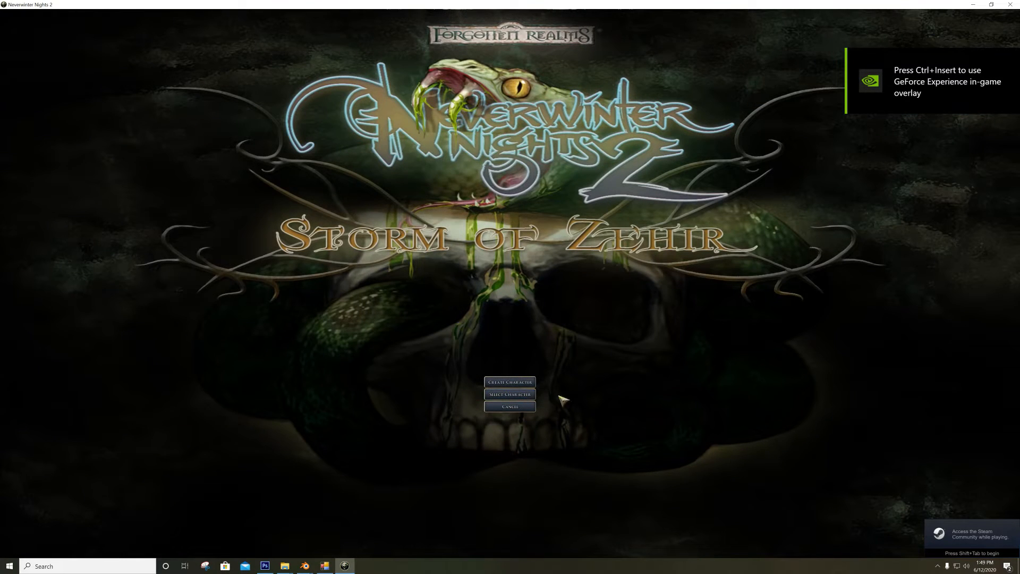
click(533, 380)
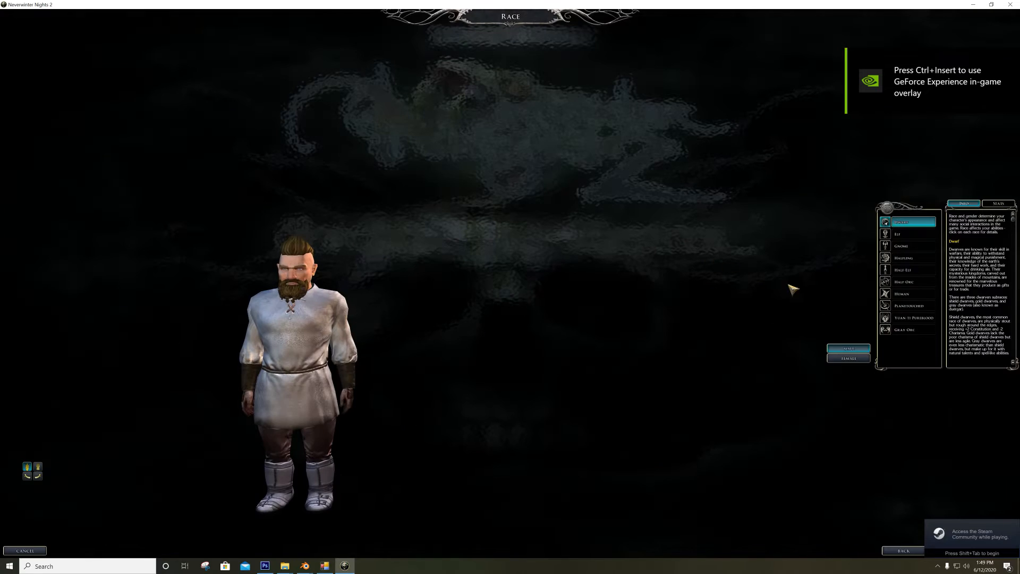
click(911, 294)
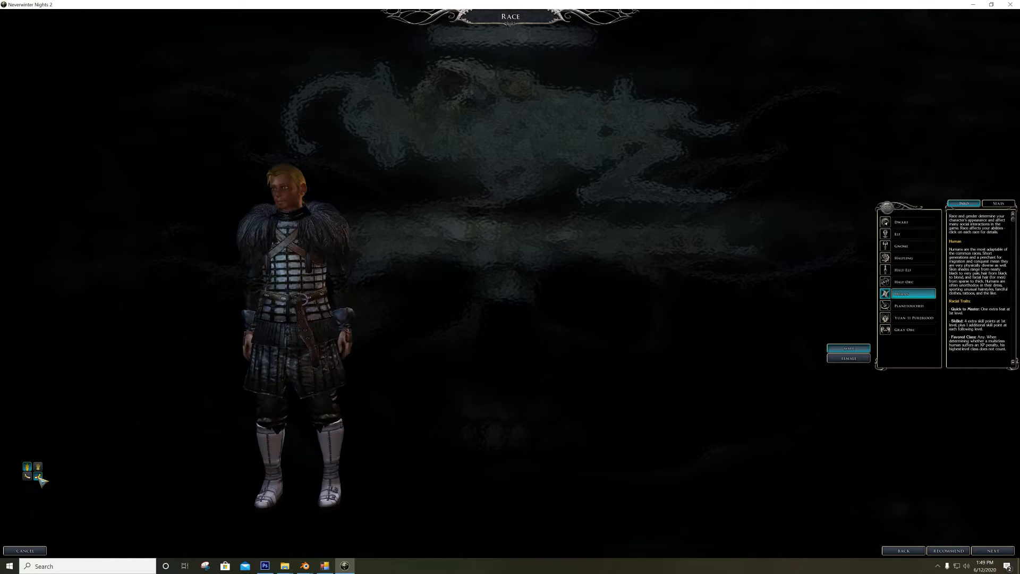
Rotate the human male and examine the armor's fur collar and shoulders from several sides in the close-up view
click(39, 478)
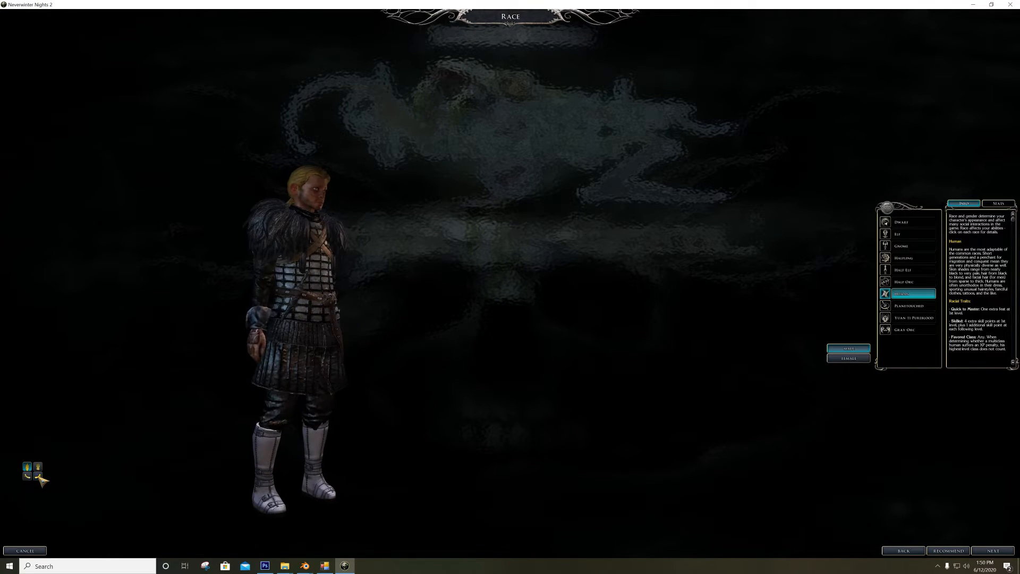
click(38, 468)
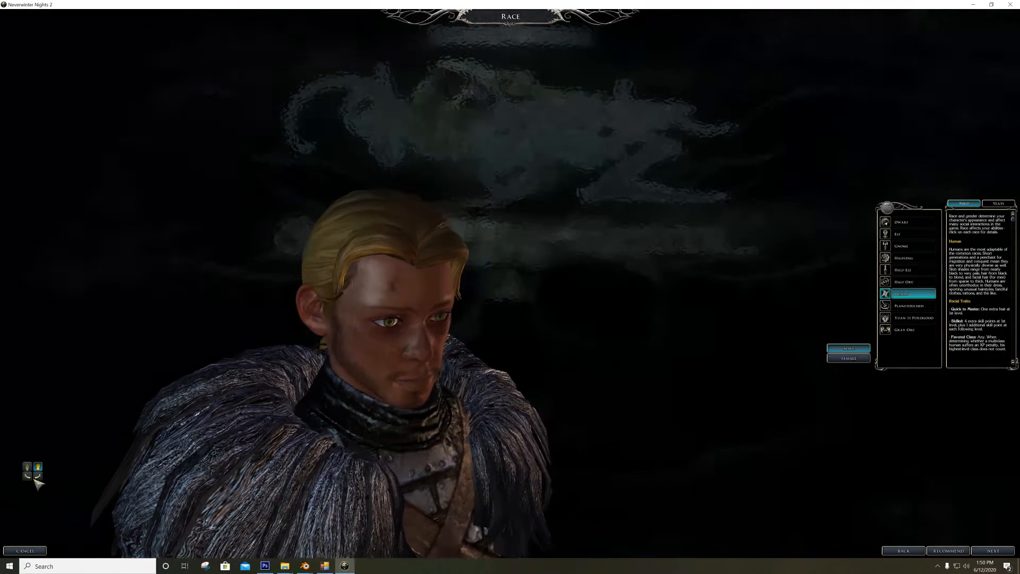
click(38, 477)
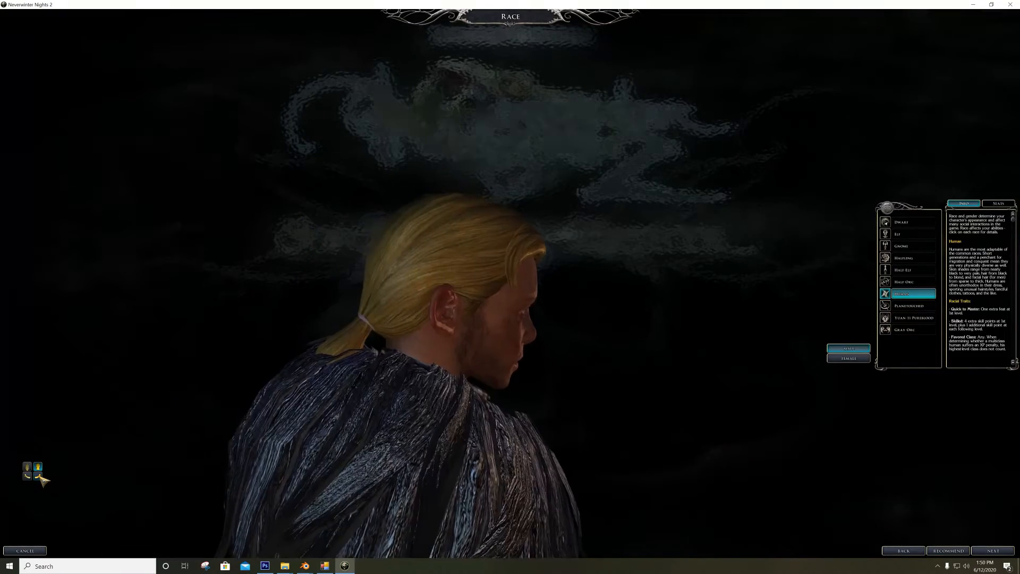
click(26, 476)
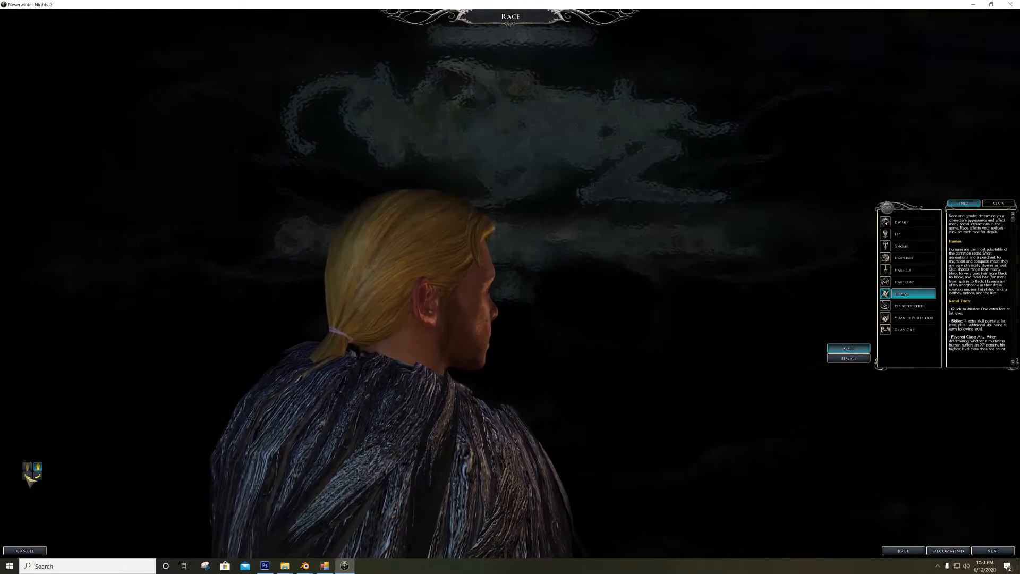
click(27, 467)
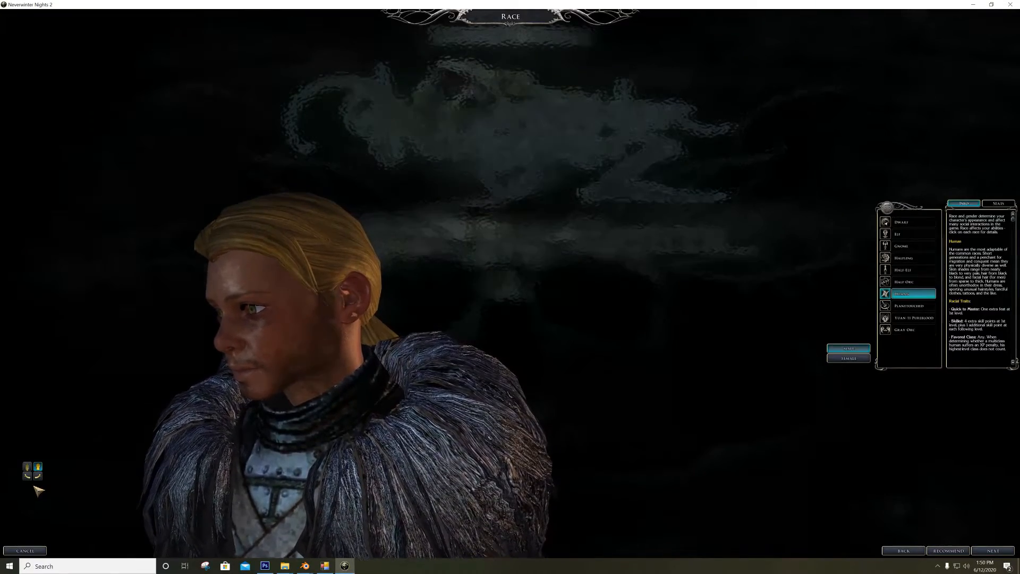
click(31, 475)
click(38, 475)
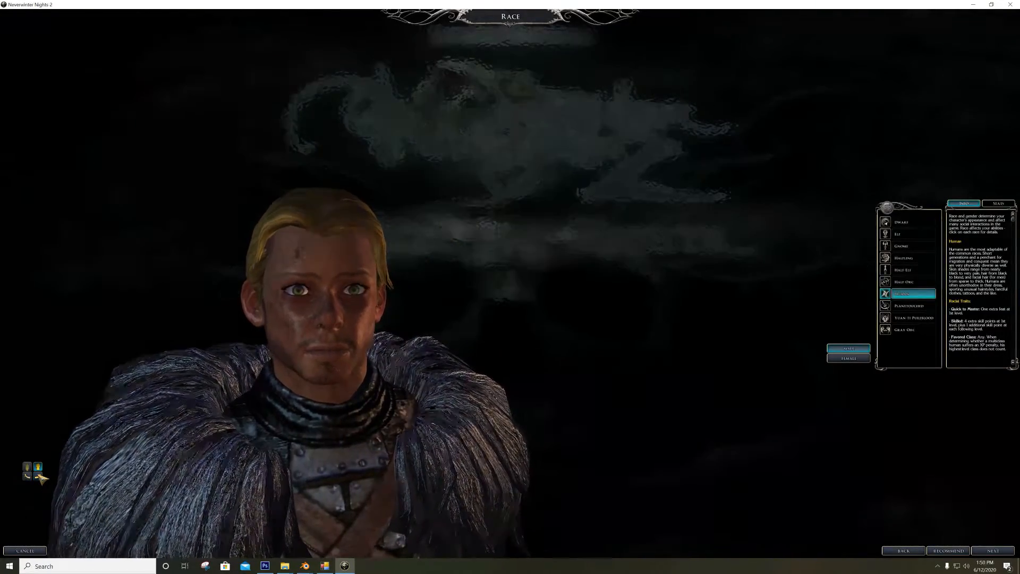
click(38, 476)
Return to the full-body view and examine the armor from the back and front
click(27, 467)
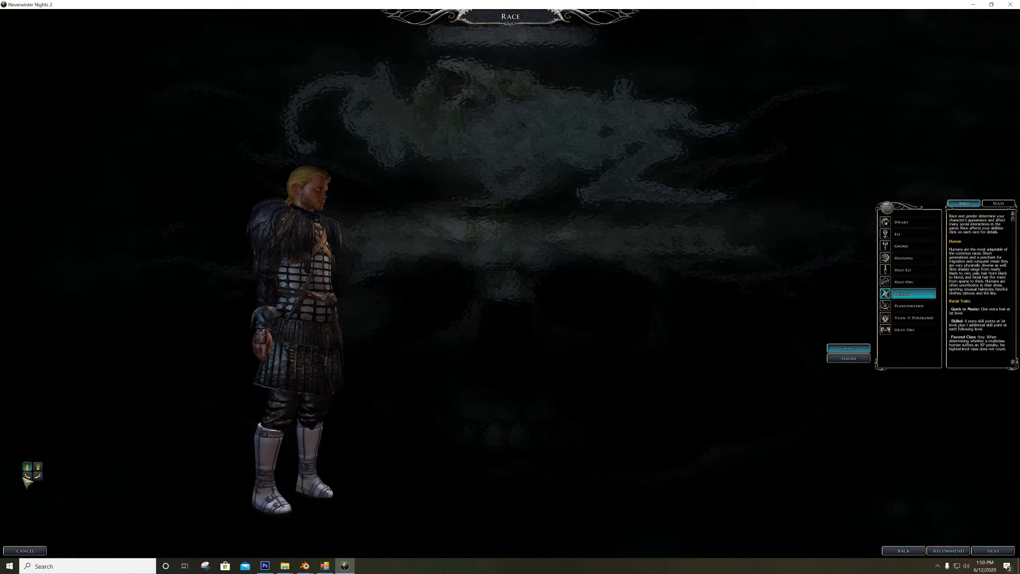
click(27, 477)
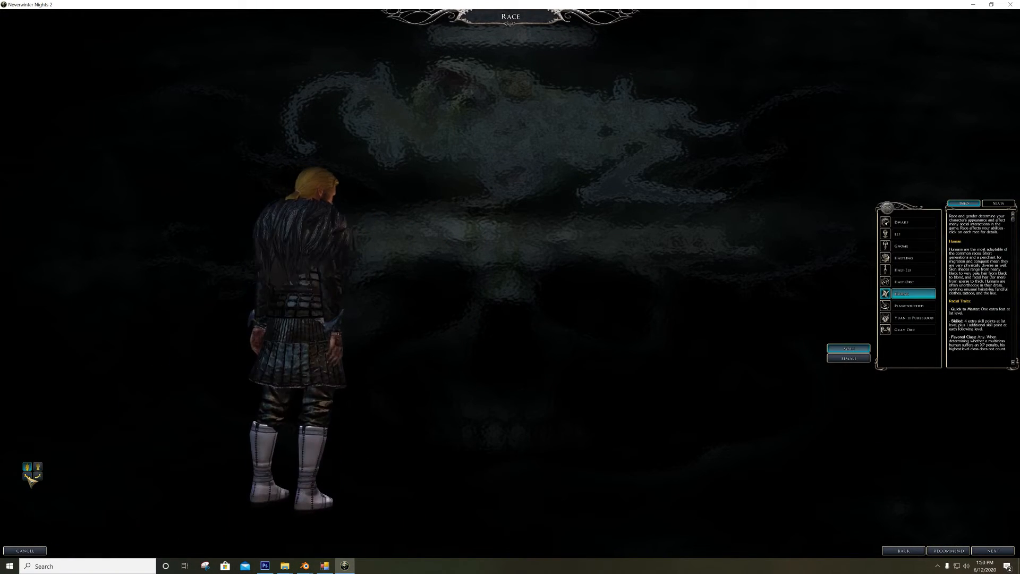
click(38, 476)
click(33, 478)
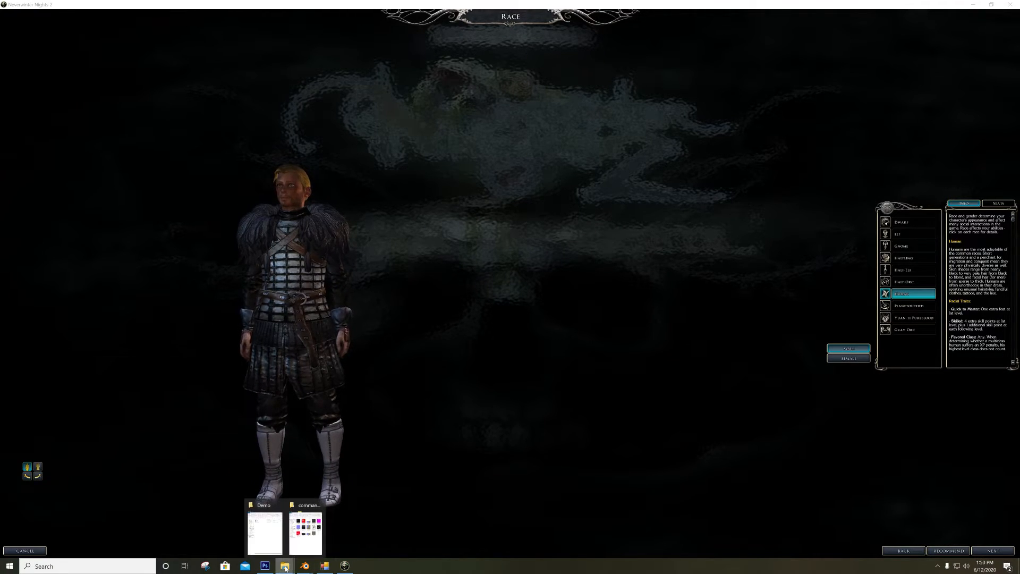
Switch to Photoshop and close all the open commander27_ranger_chief texture documents without saving changes
click(264, 566)
click(231, 56)
click(507, 206)
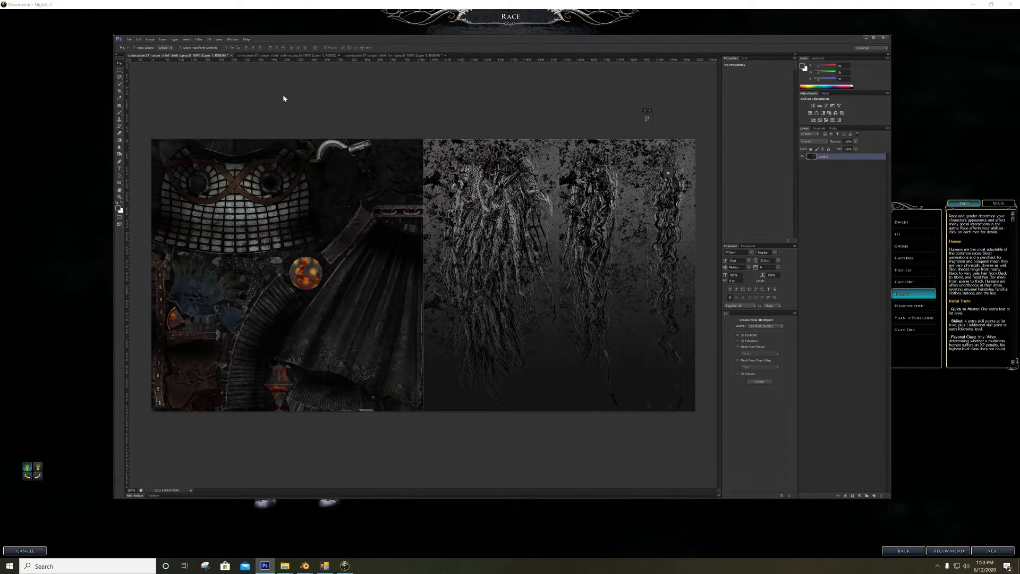
click(229, 55)
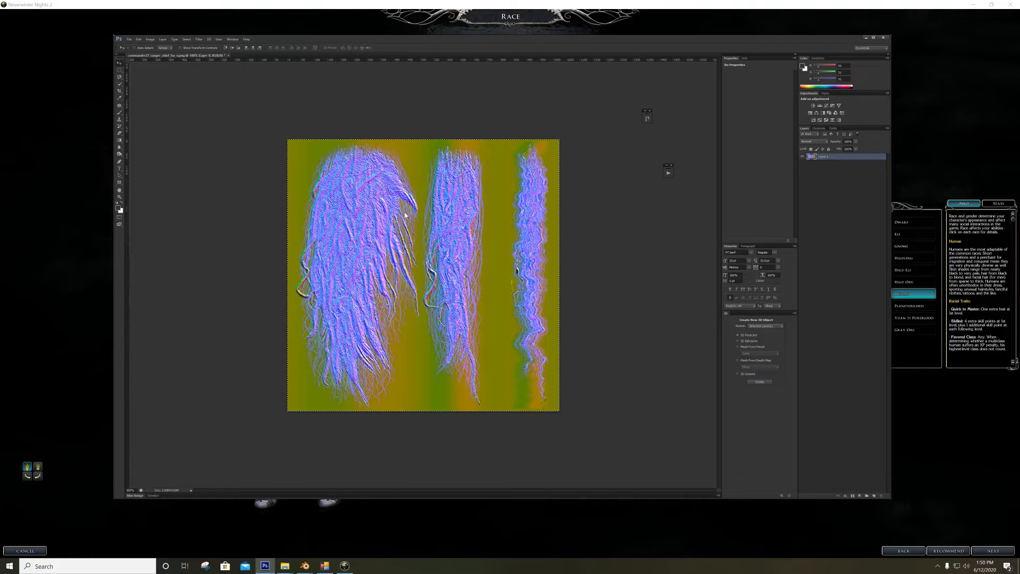
click(227, 55)
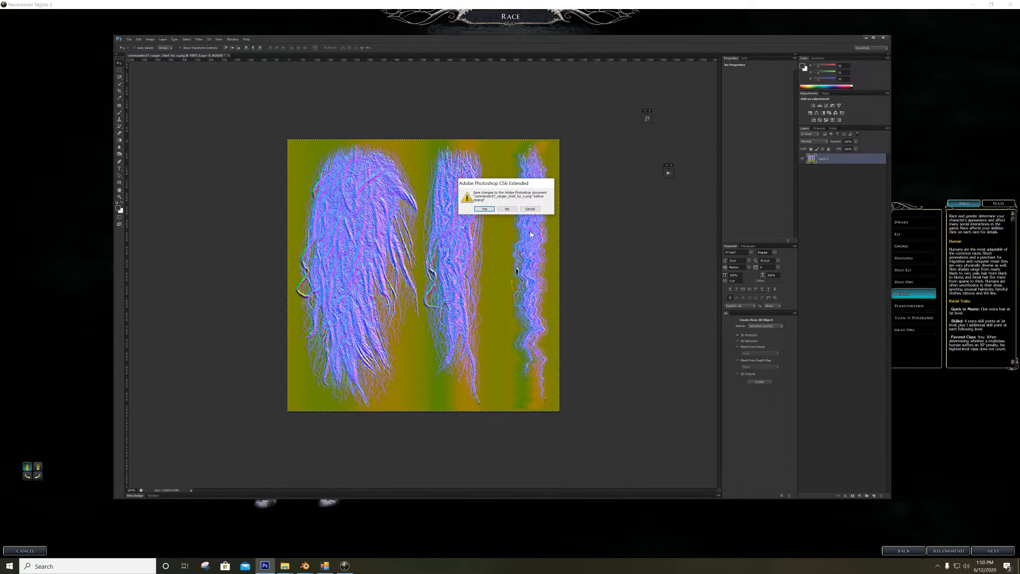
click(507, 209)
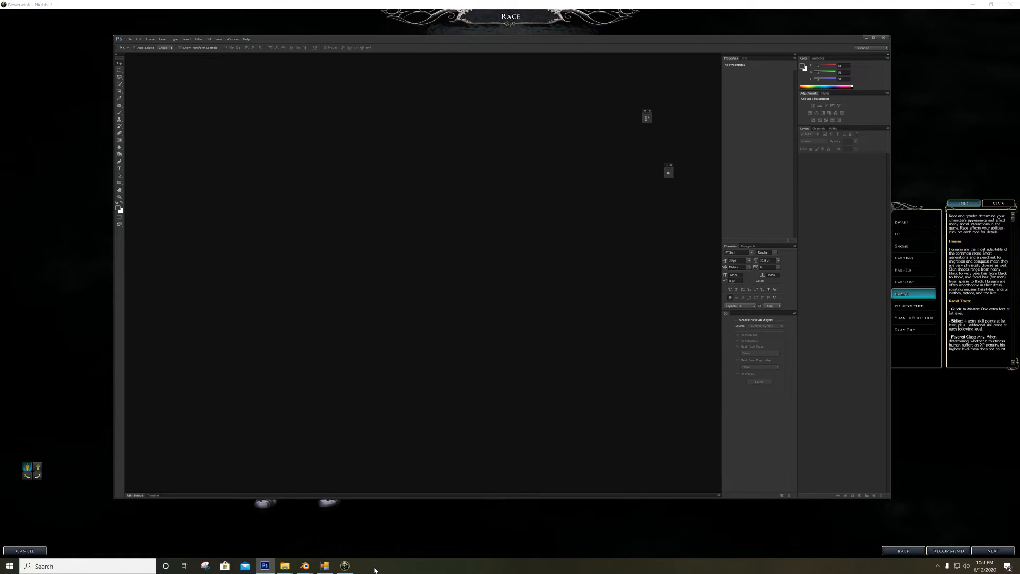
Open the got_tut_n texture from the commander27_ranger_chief_high folder in Photoshop
click(285, 567)
click(323, 530)
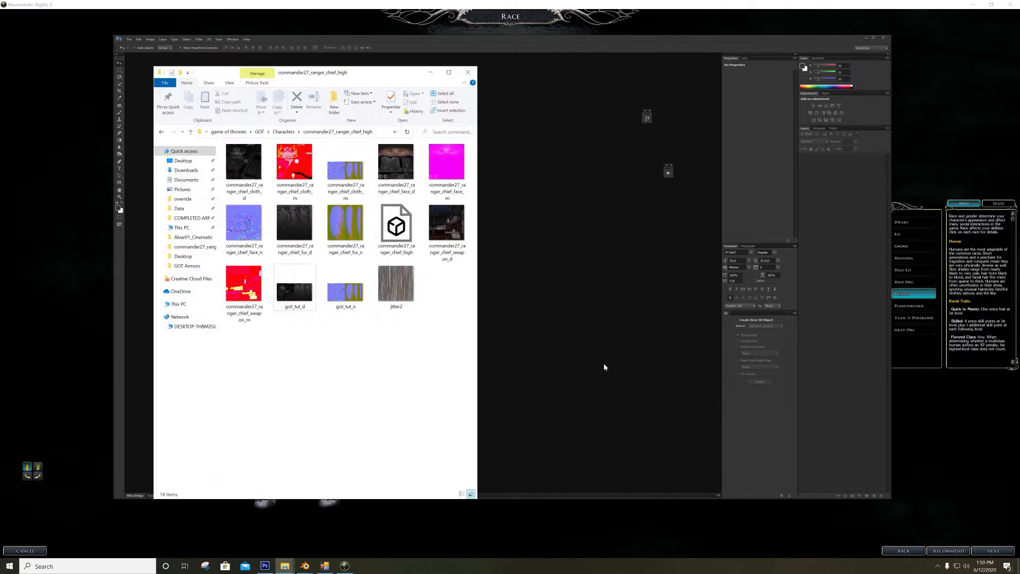
drag(318, 74, 779, 78)
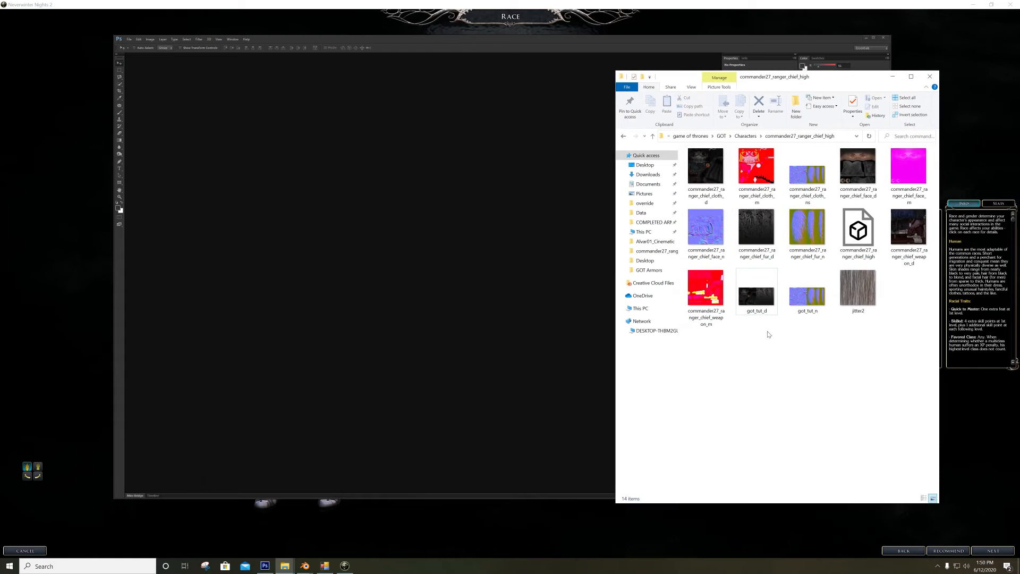
drag(812, 304, 313, 85)
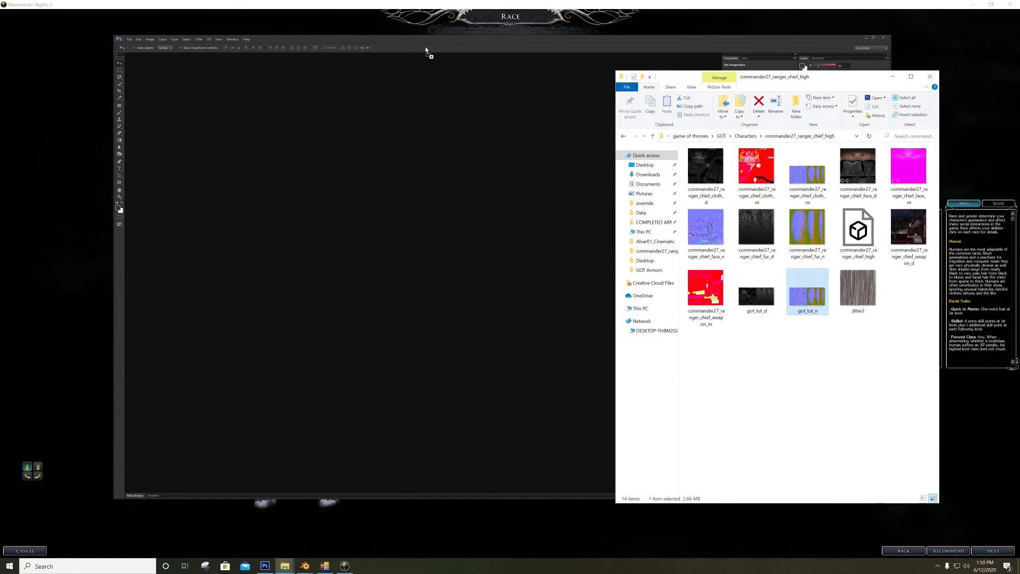
drag(424, 47, 433, 52)
click(532, 246)
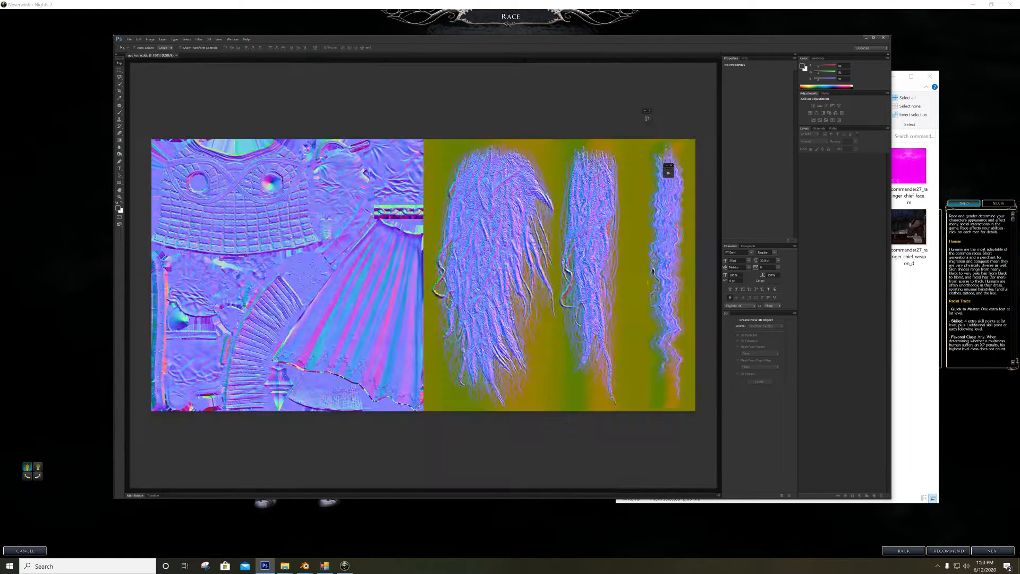
Bring up the got_tut_n texture in Photoshop and display only its Alpha 1 channel
click(906, 341)
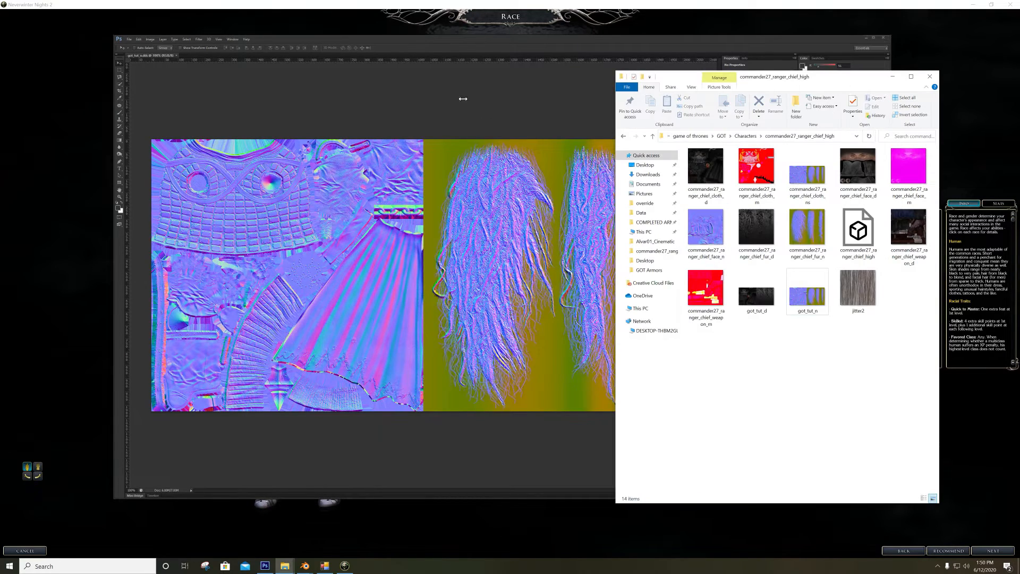
click(473, 41)
click(818, 128)
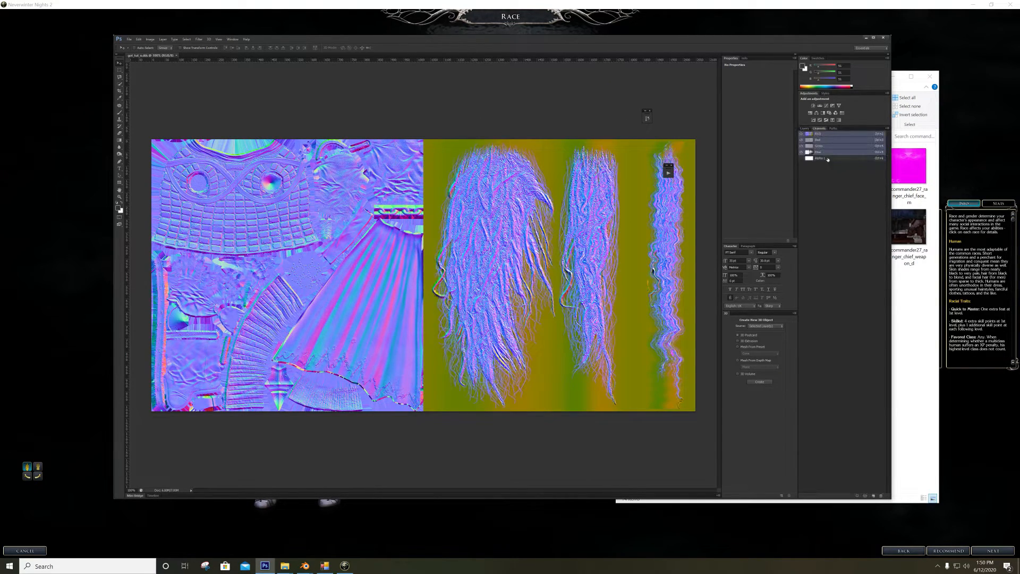
click(851, 159)
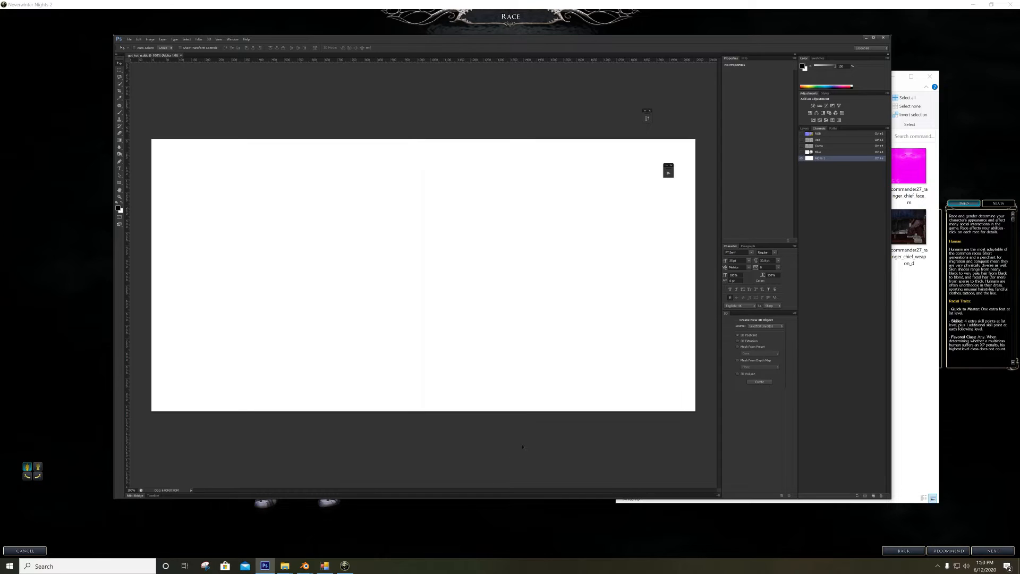
Switch to Blender's unsaved armor scene and set the p_hhm_cl_body01 material's specular color to 0.7 for red, green and blue
click(305, 566)
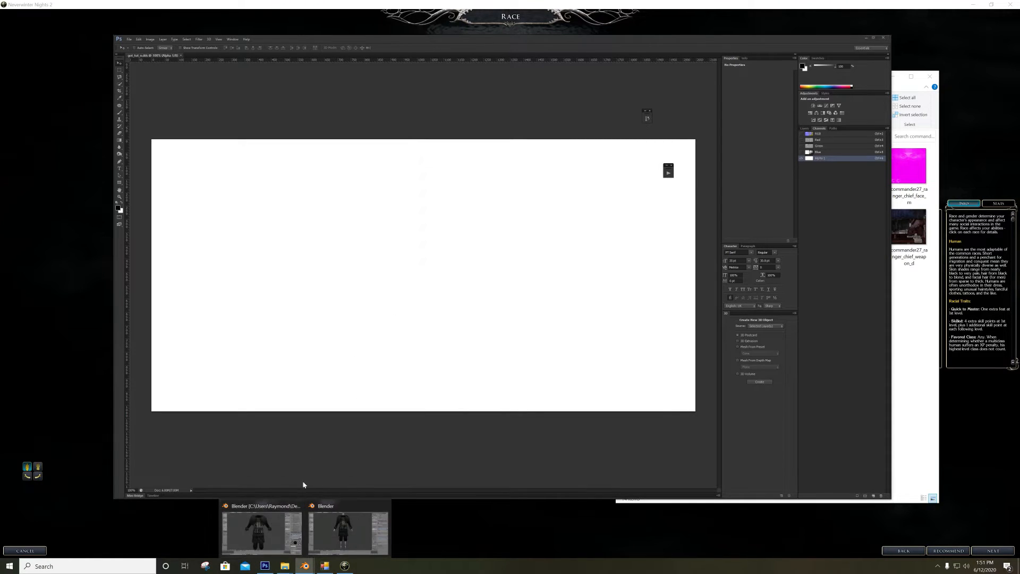
click(347, 528)
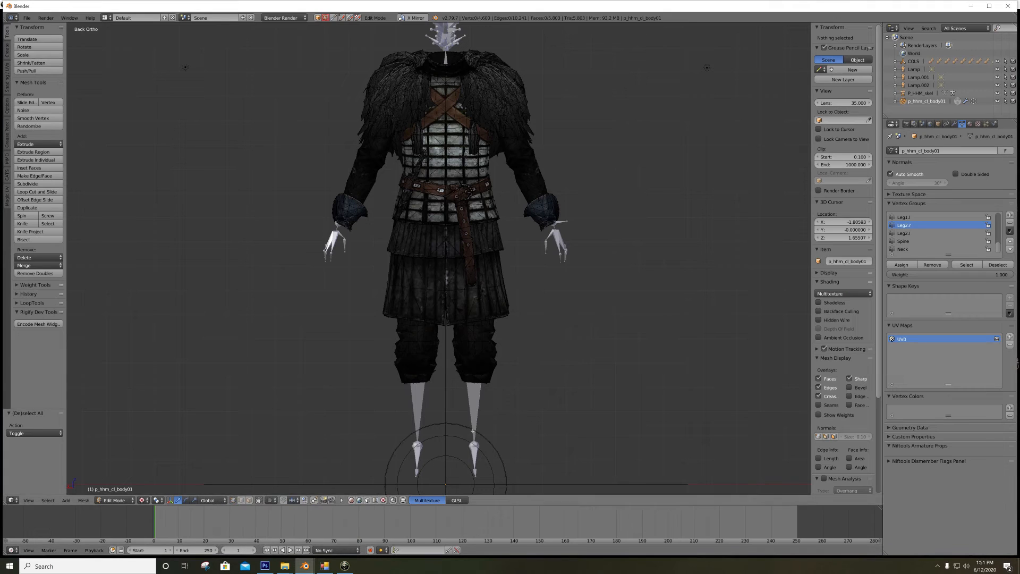
click(970, 124)
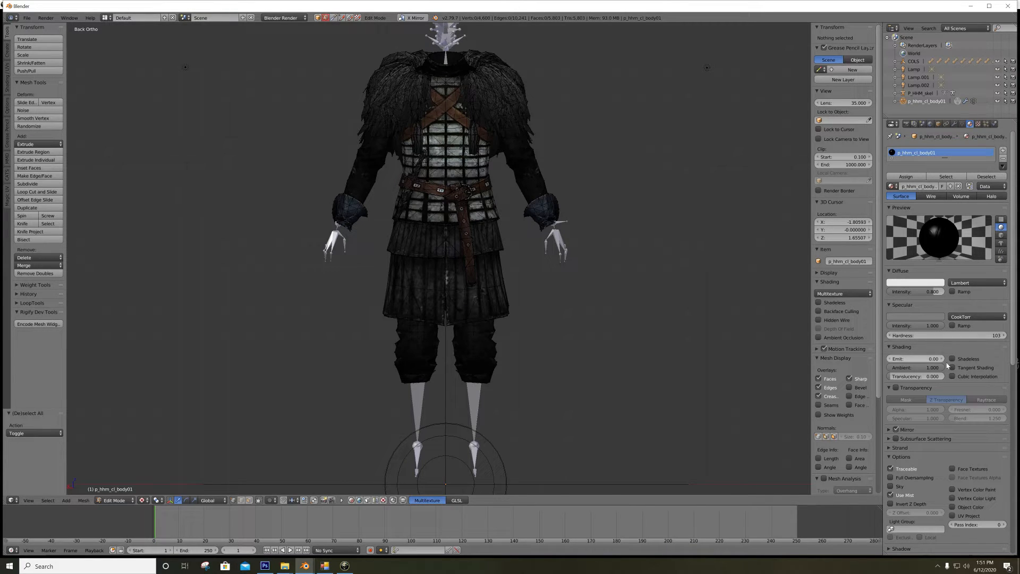
click(930, 318)
click(903, 289)
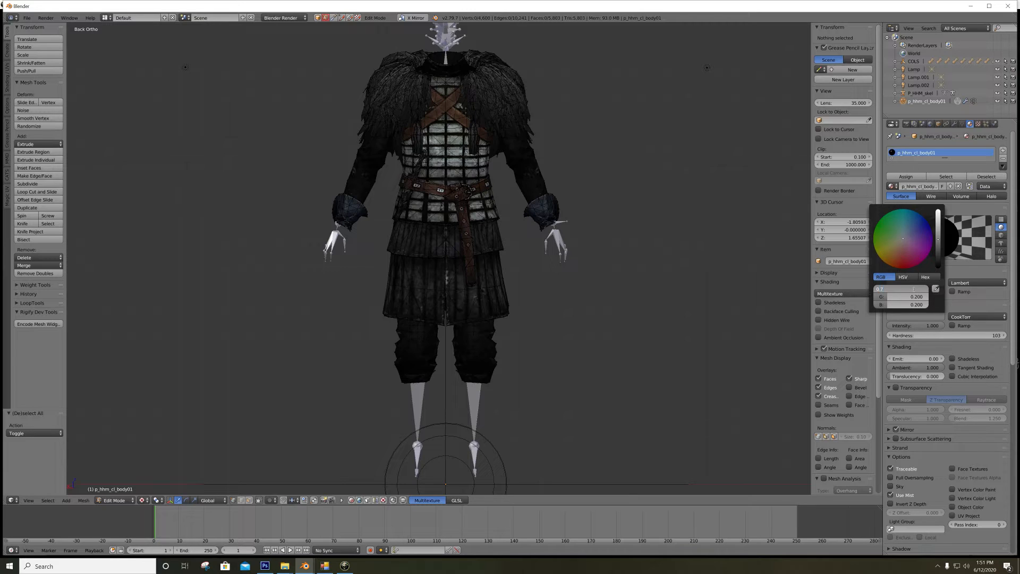
text(0.7)
key(Return)
click(900, 297)
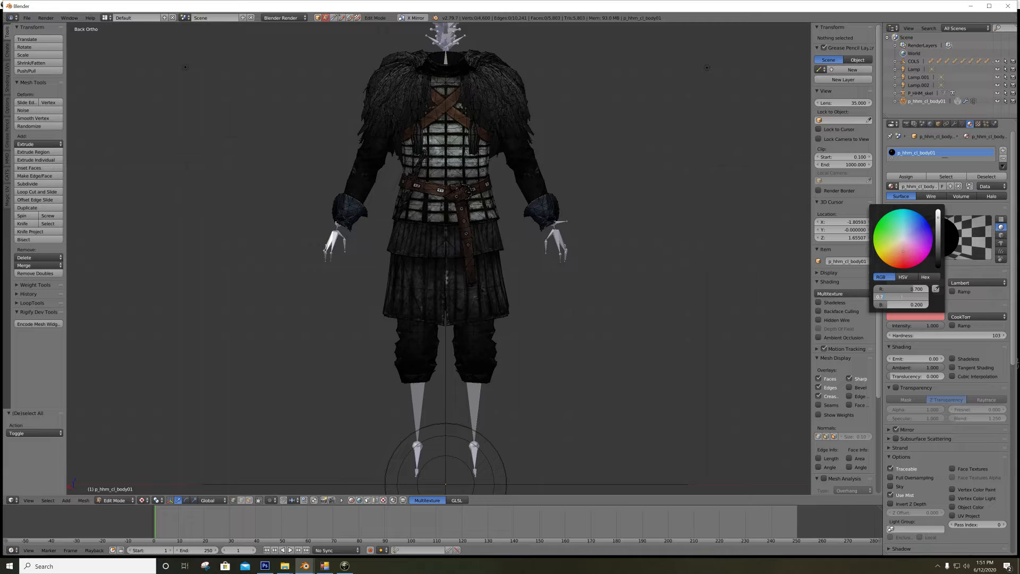
key(Return)
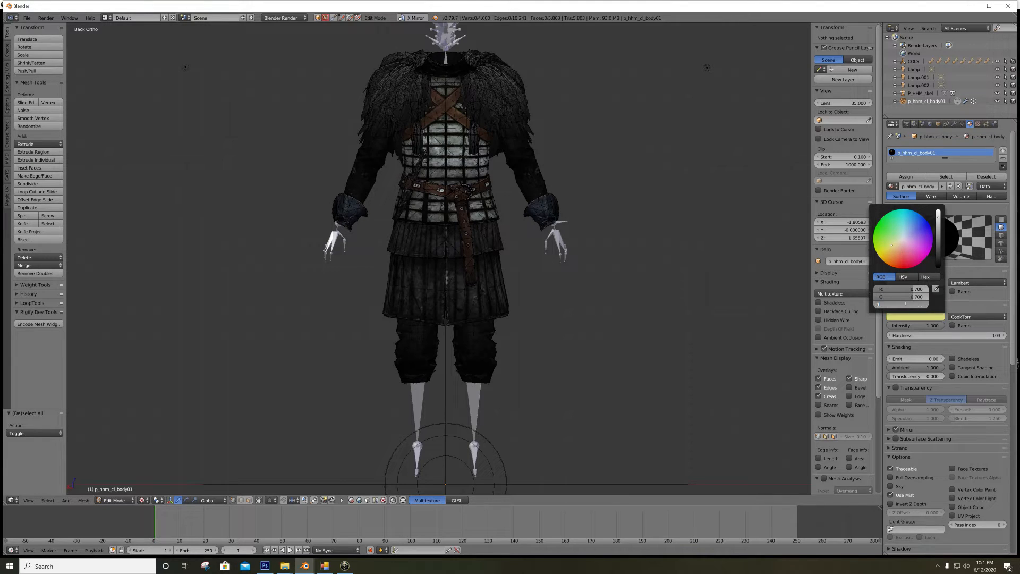
click(905, 304)
text(0.7)
key(Return)
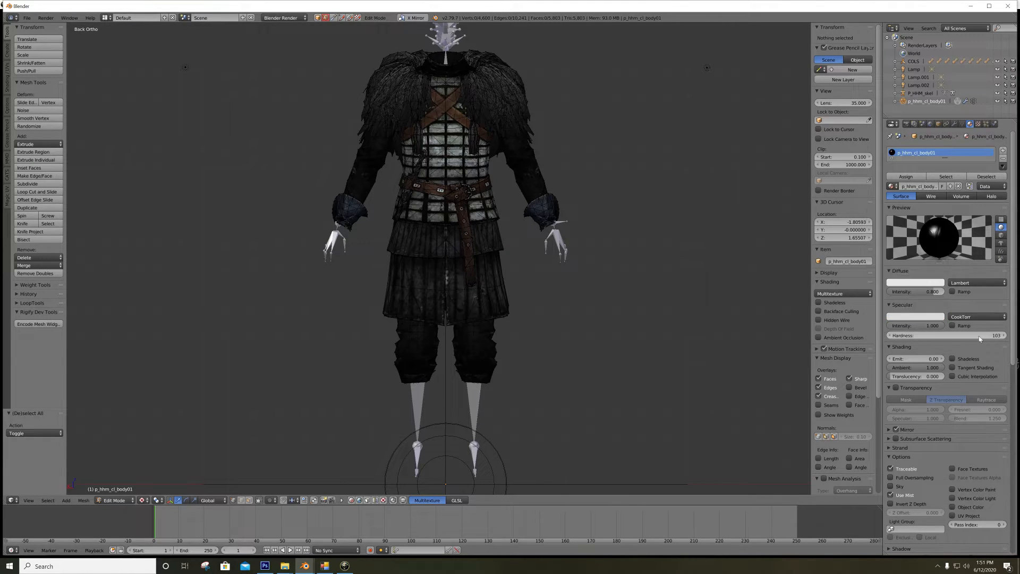
Export the armor body in Neverwinter Nights 2 (.mdb) format to the Demo folder, replacing the existing file
click(27, 17)
mouse_move(47, 180)
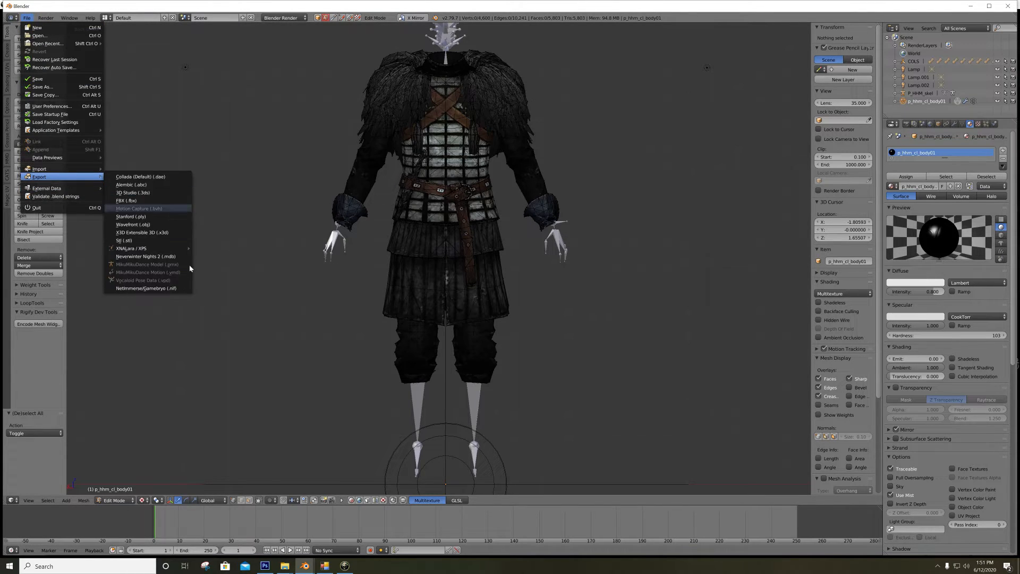
click(168, 256)
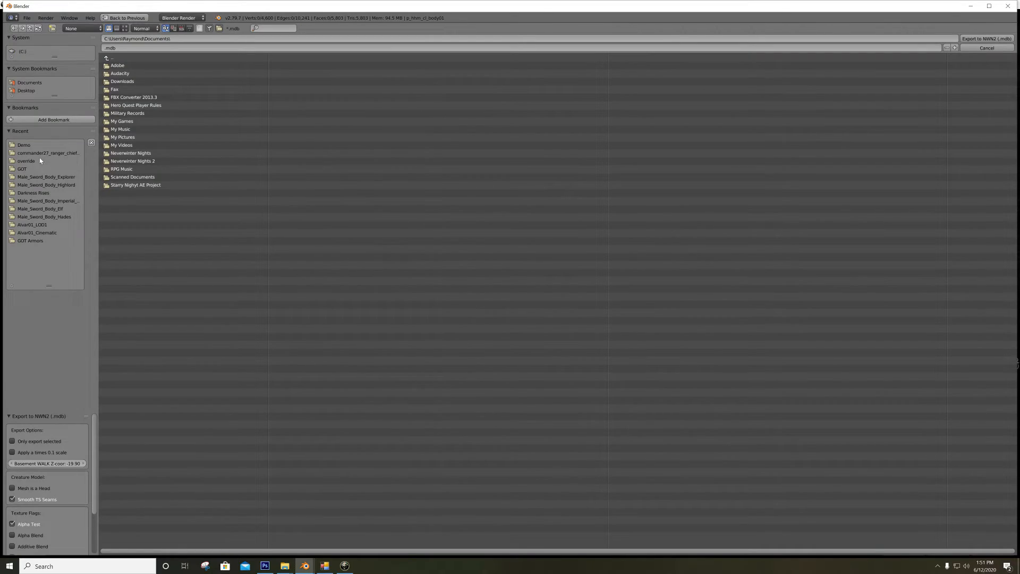
click(24, 145)
click(168, 65)
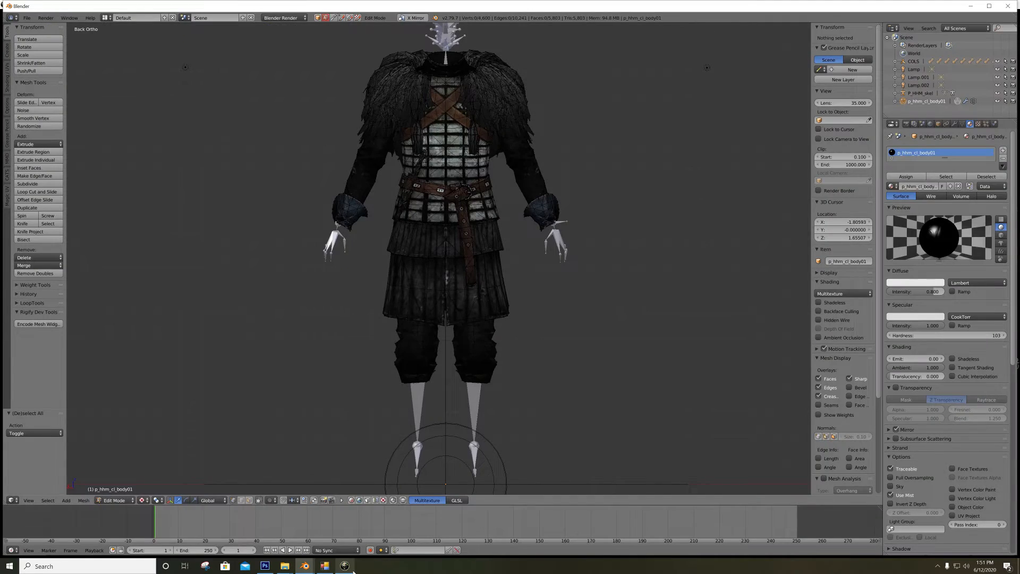
Switch to Neverwinter Nights 2, reload the human male by toggling the gender, and examine the armor's shine from front and back
mouse_move(345, 565)
click(338, 535)
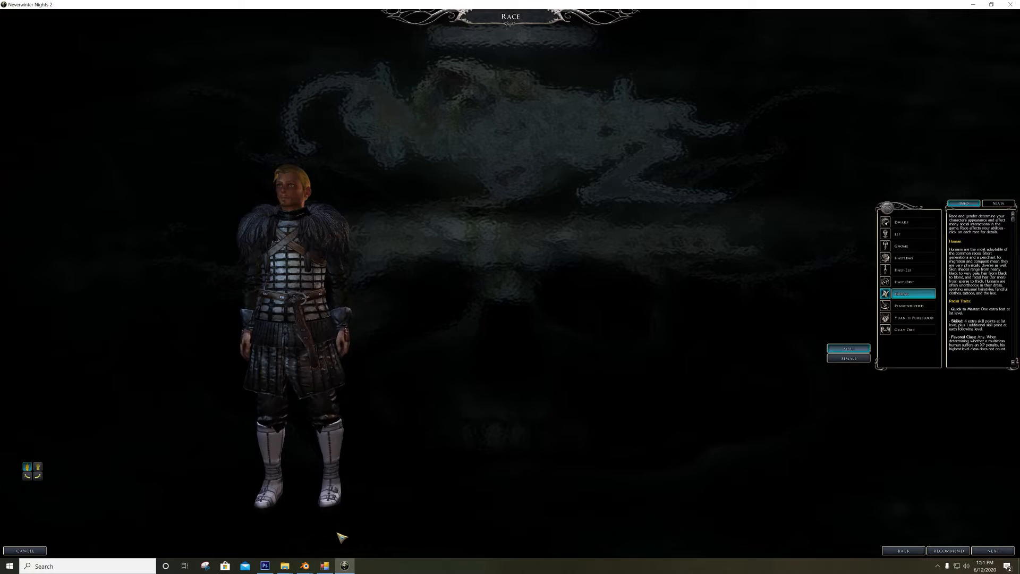
click(848, 359)
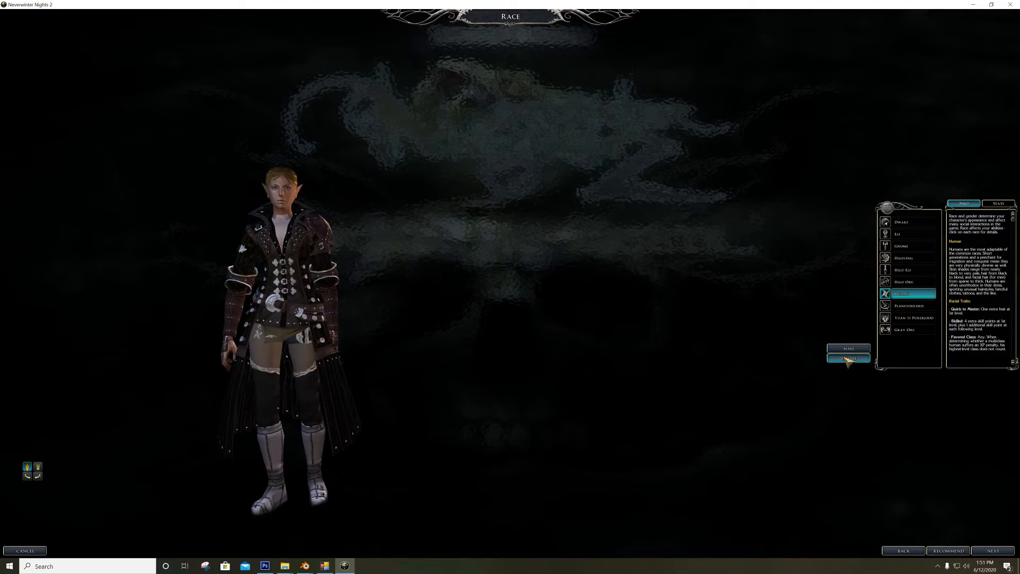
click(849, 349)
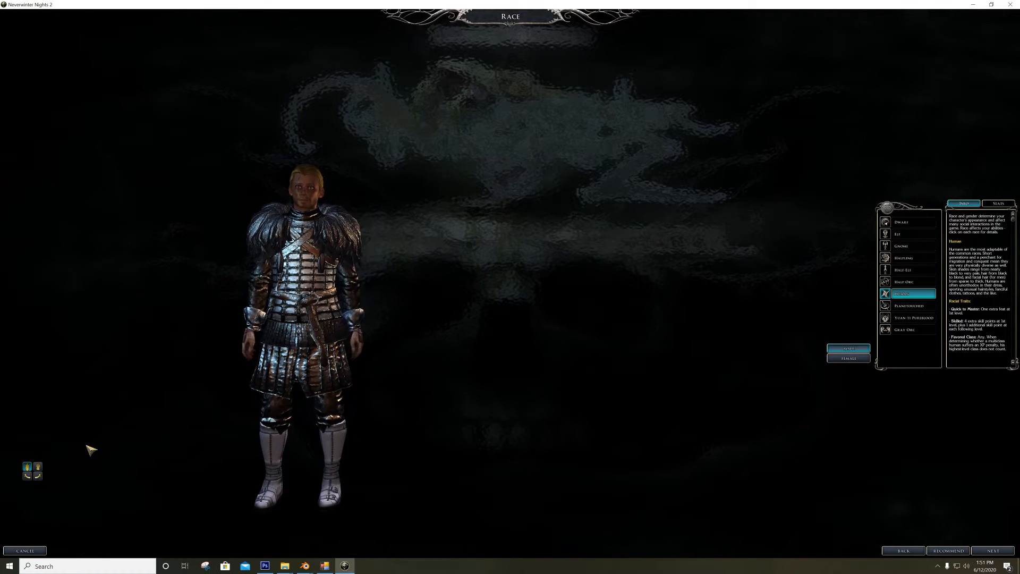
click(38, 477)
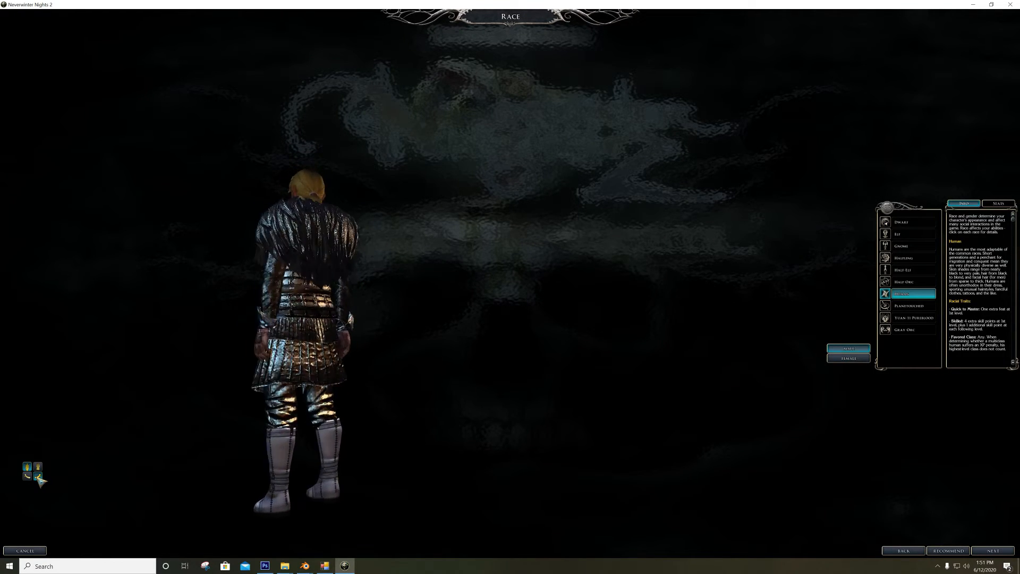
click(39, 477)
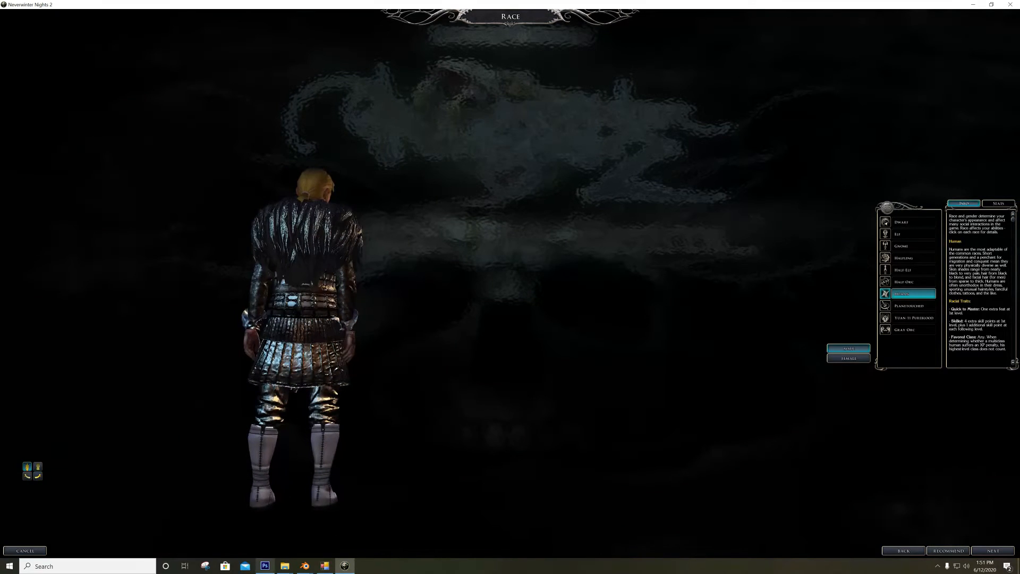
Switch to Photoshop, invert the Alpha 1 channel of got_tut_n, and return to the RGB composite
click(264, 565)
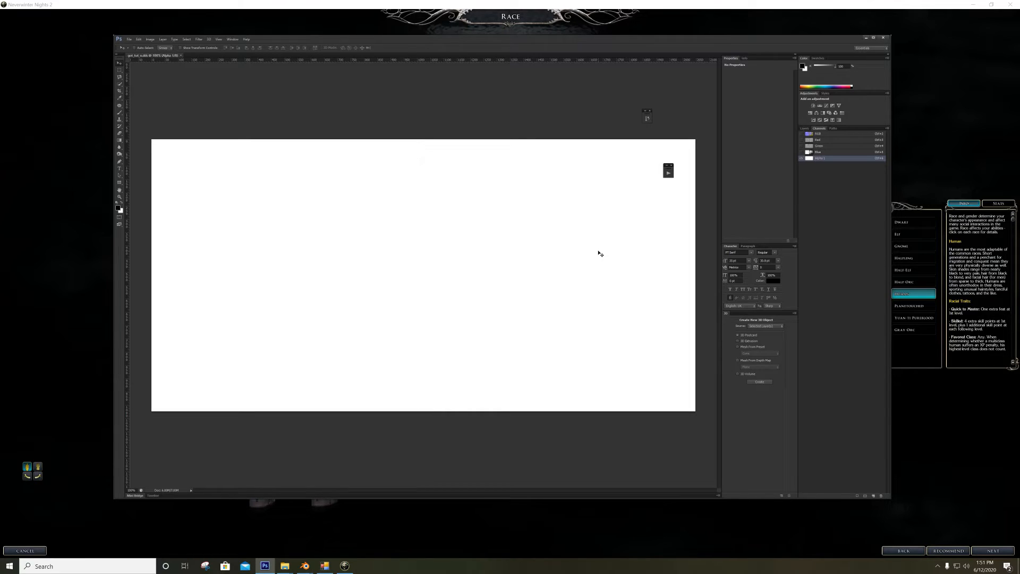
click(825, 134)
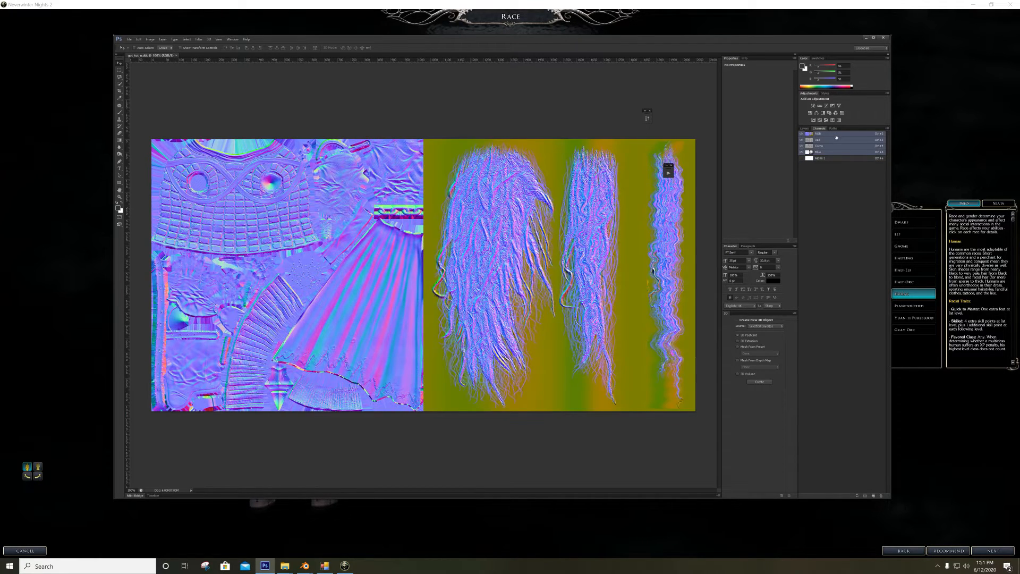
click(839, 158)
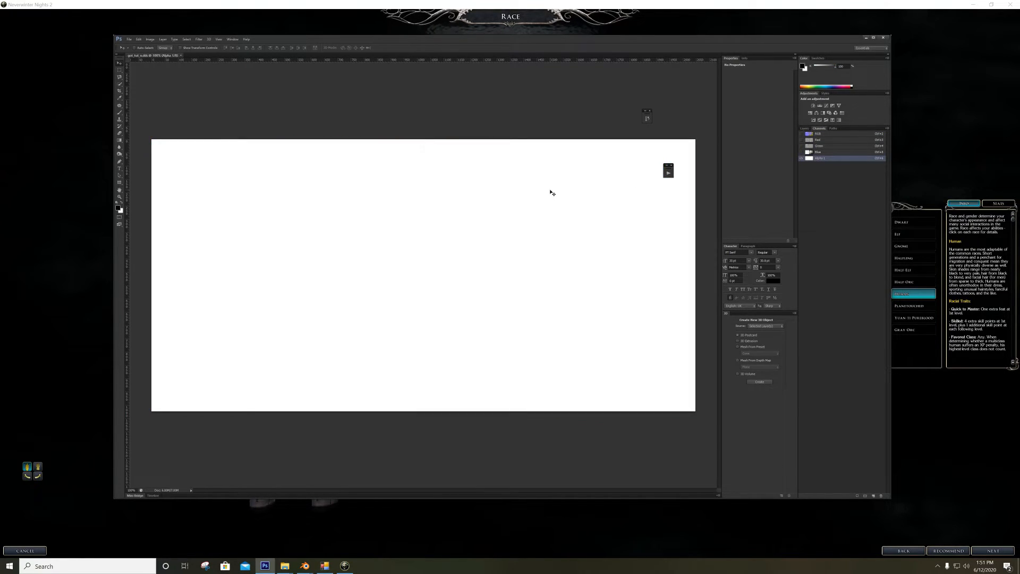
key(ctrl+i)
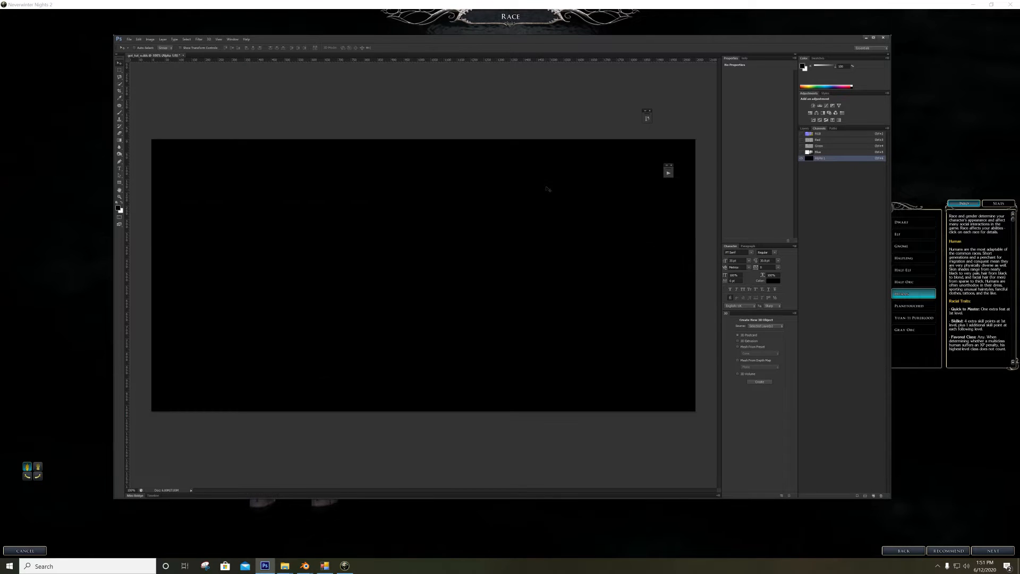
click(827, 134)
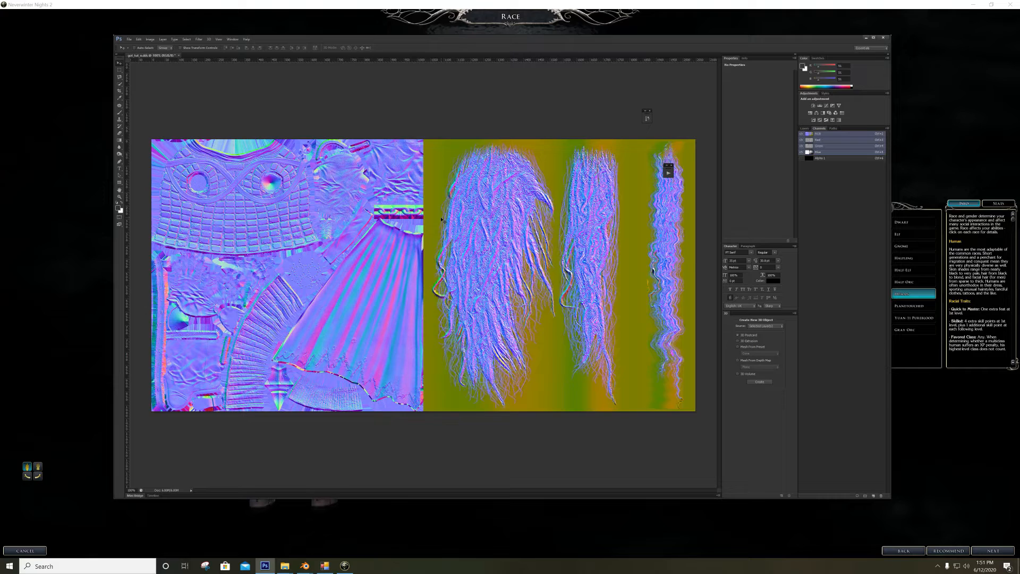
Save the got_tut_n texture as a DDS with generated MIP maps, using the compression format listed after DXT3
key(ctrl+s)
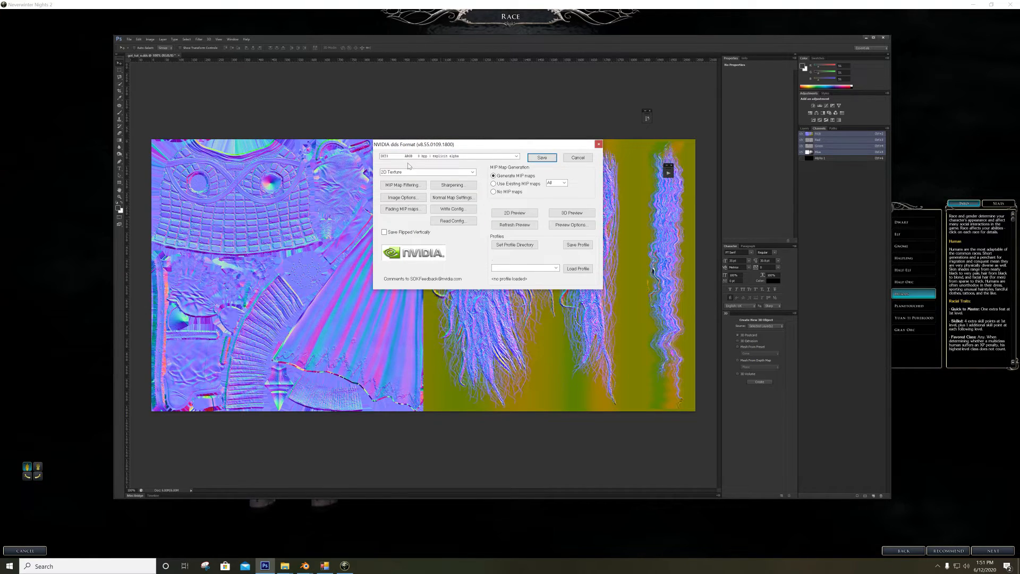
click(517, 156)
key(Down)
key(Return)
click(543, 156)
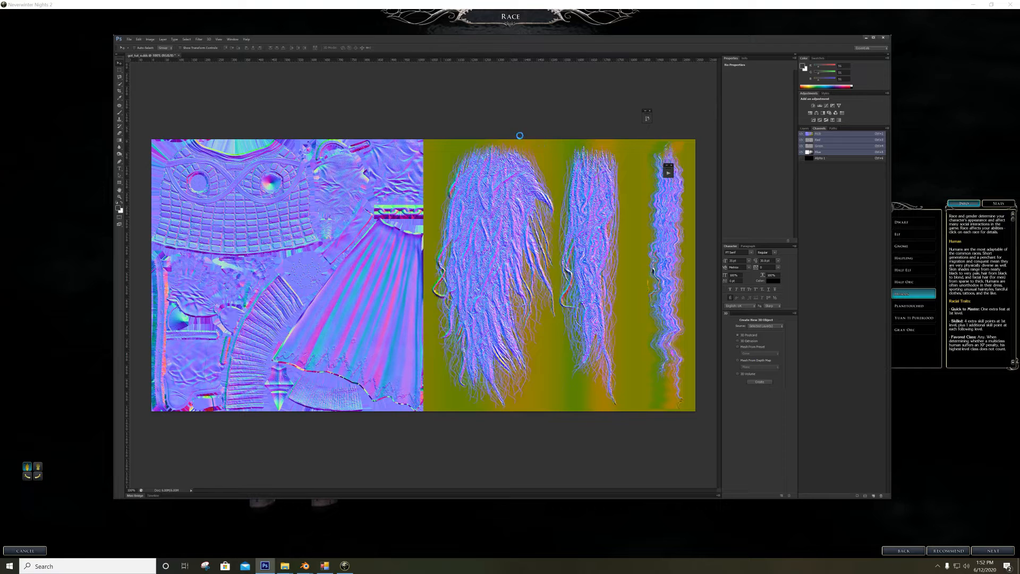
Return to Neverwinter Nights 2, reload the human male by toggling the gender, and turn him to check the armor's front
click(555, 3)
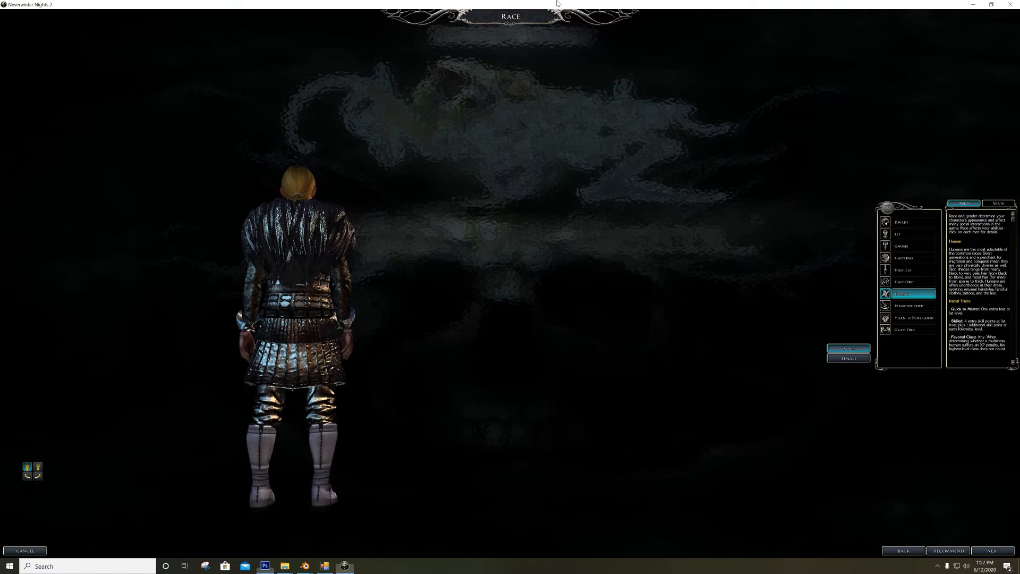
click(849, 359)
click(852, 349)
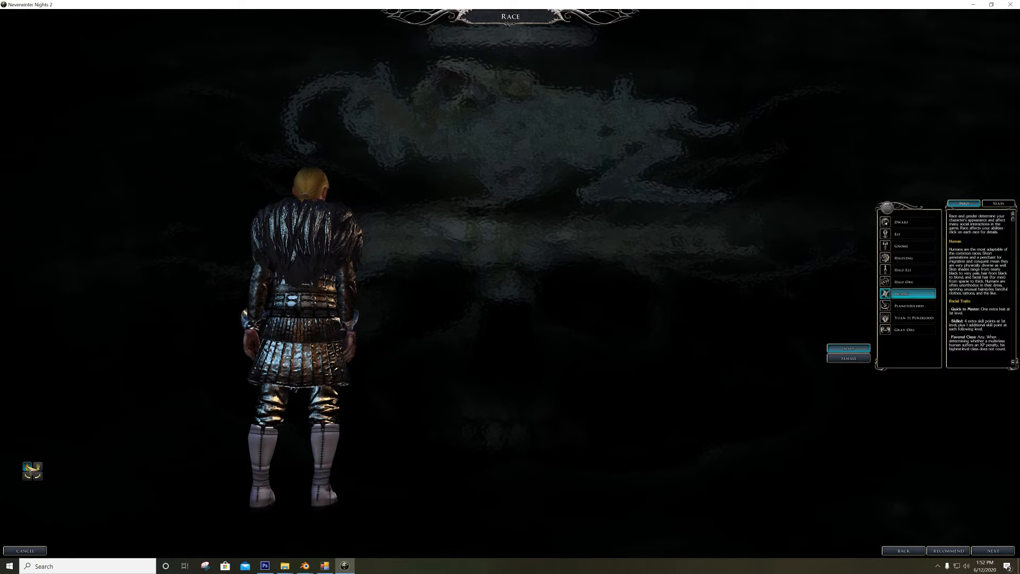
click(32, 468)
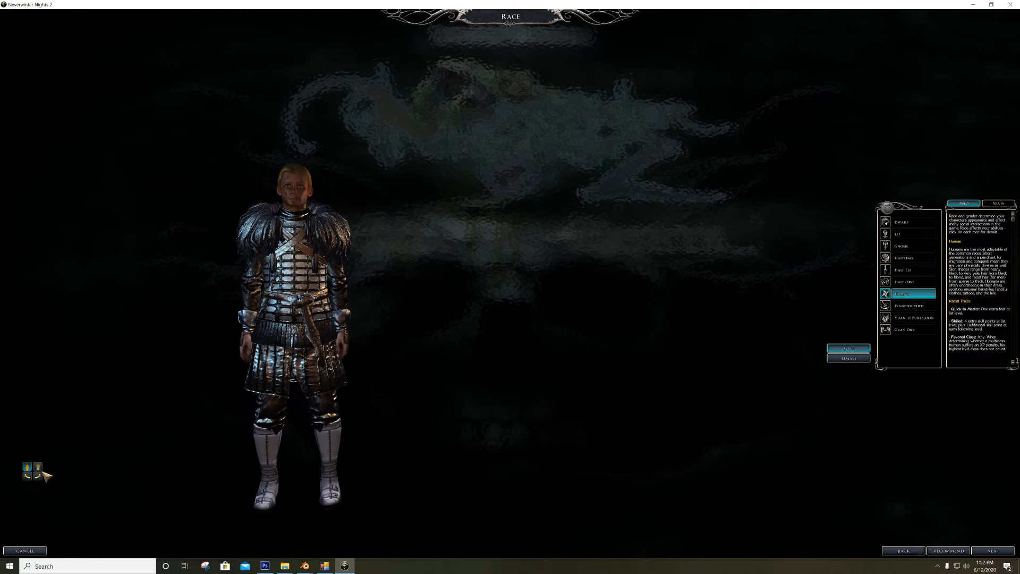
Switch to Blender's unsaved armor scene and set the armor material's specular intensity to 0.5
click(305, 566)
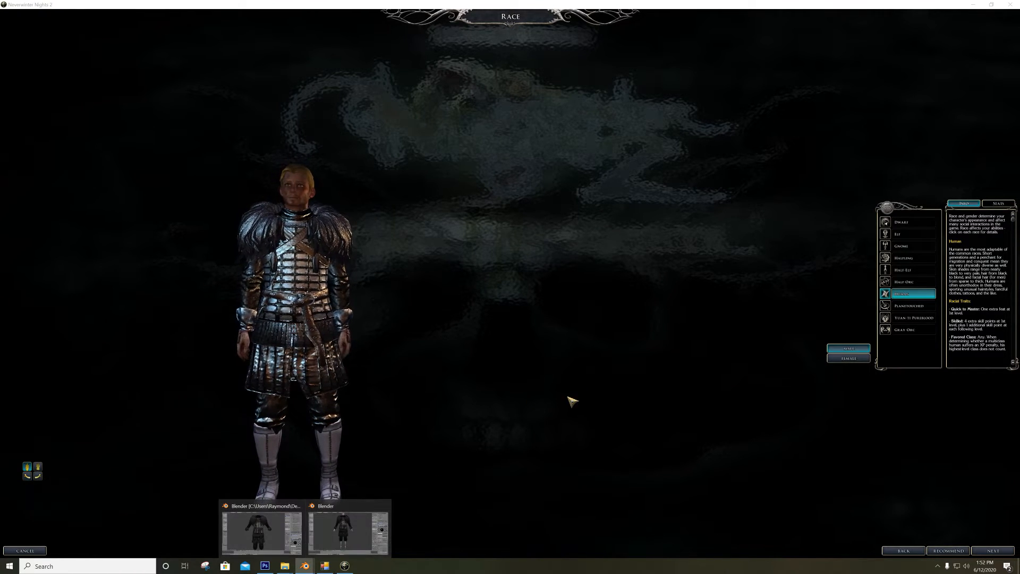
click(355, 526)
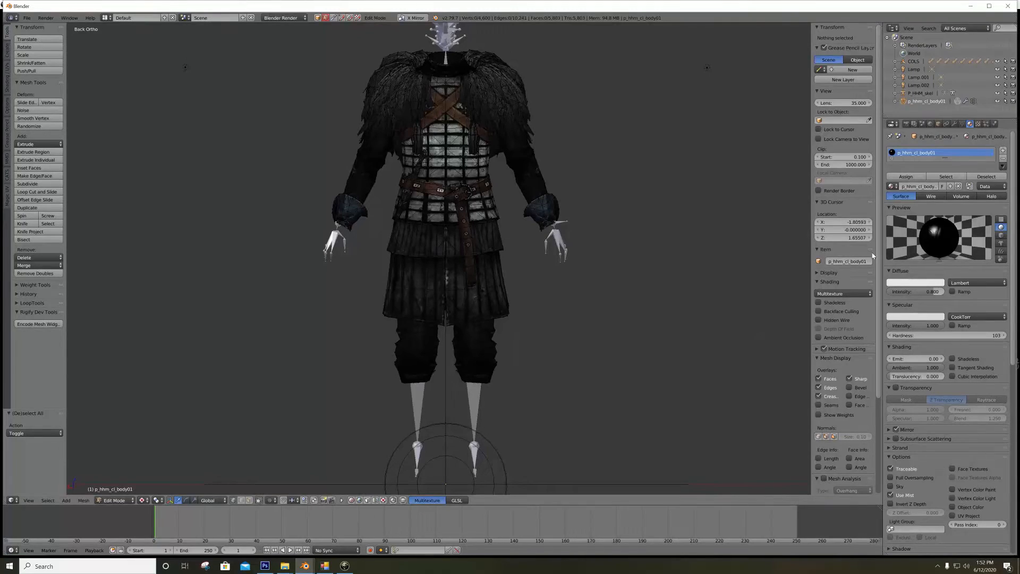
click(925, 325)
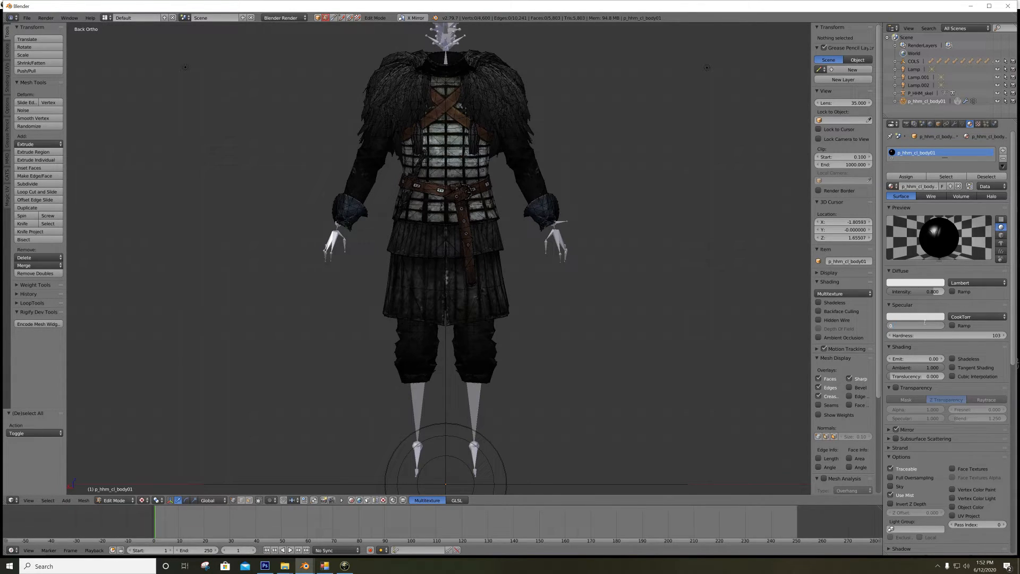
key(Return)
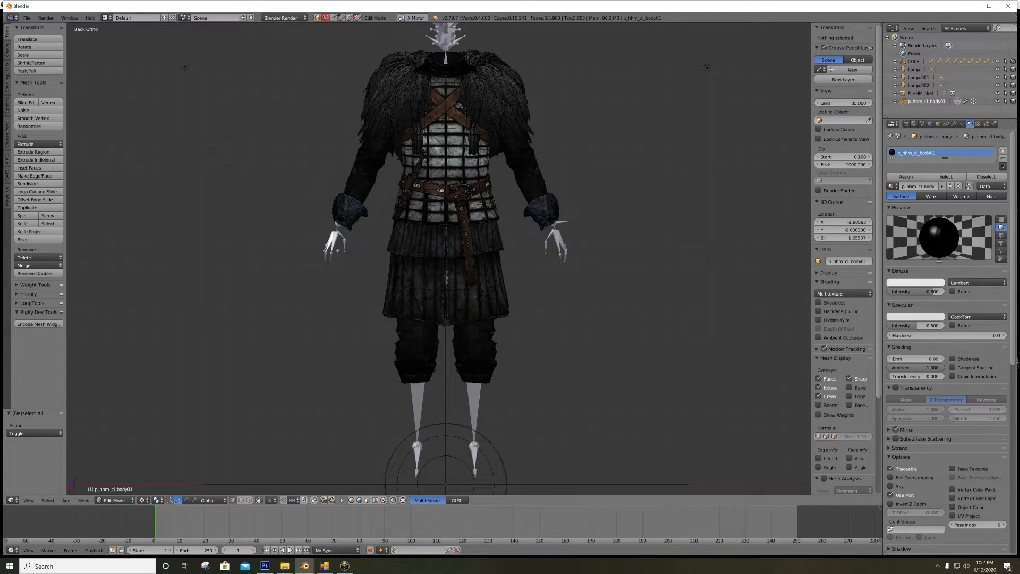
Set the viewport shading to Material and examine the specular highlights on the armor
click(142, 500)
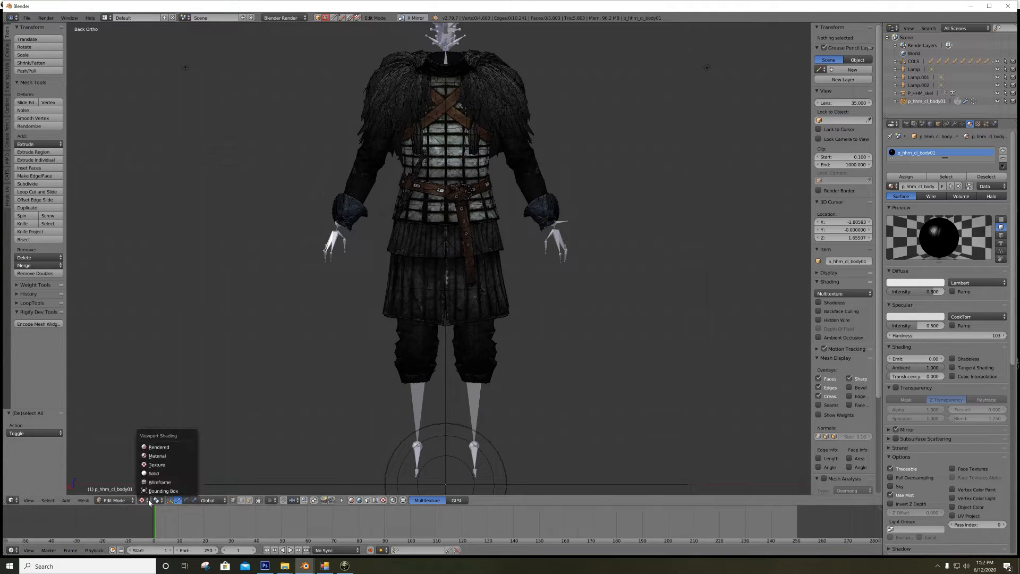
click(164, 458)
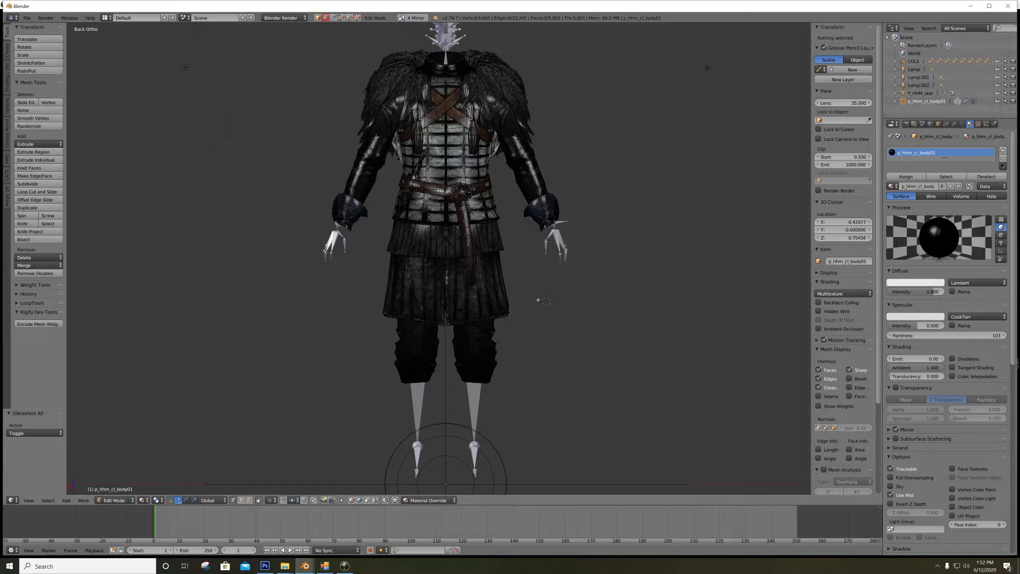
middle_drag(572, 312, 592, 316)
Set the armor material's specular hardness to 50 and examine the highlights from another angle
click(991, 335)
text(50)
key(Return)
middle_drag(555, 364, 671, 390)
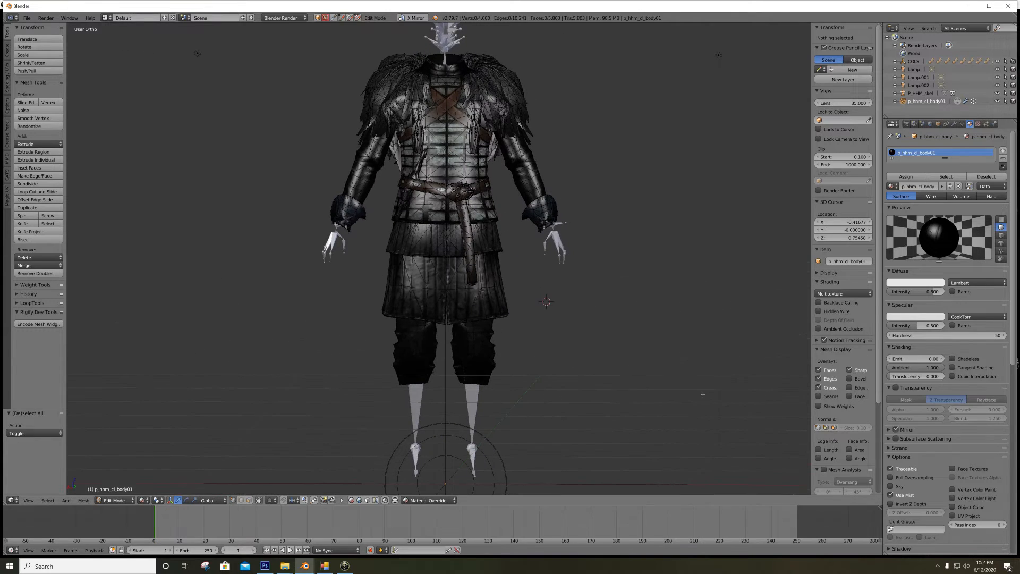
Set the armor material's specular hardness to 200 and examine the highlights from a new angle
click(935, 337)
text(2)
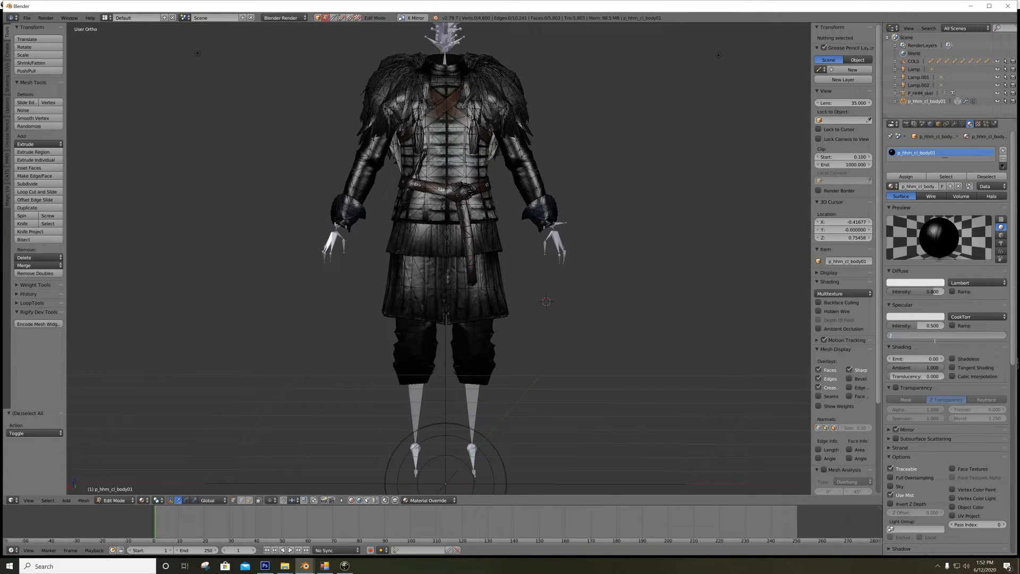
text(00)
key(Return)
middle_drag(701, 303, 433, 271)
middle_drag(518, 302, 514, 301)
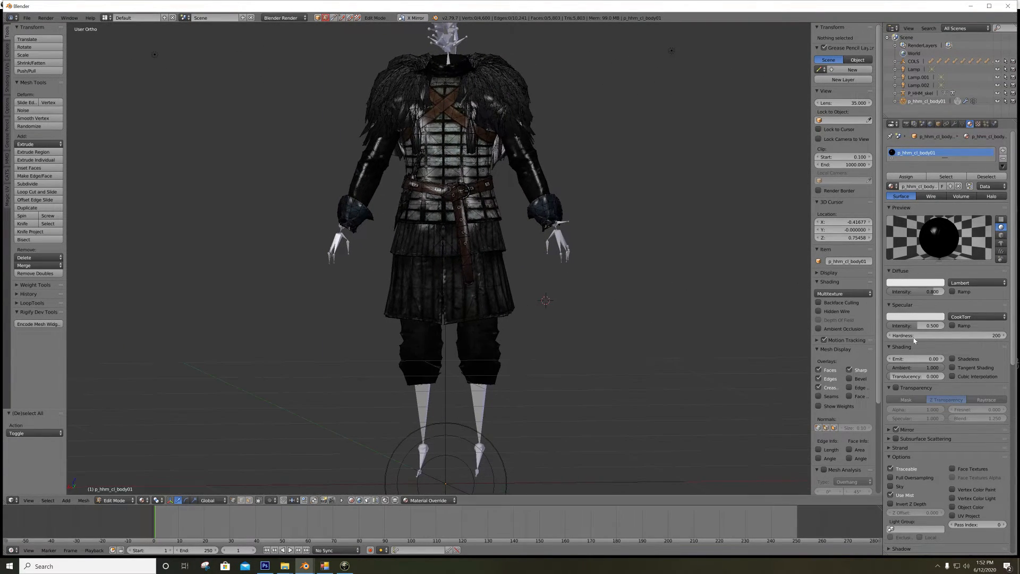
Export the updated armor body from Blender as a Neverwinter Nights 2 model
click(26, 18)
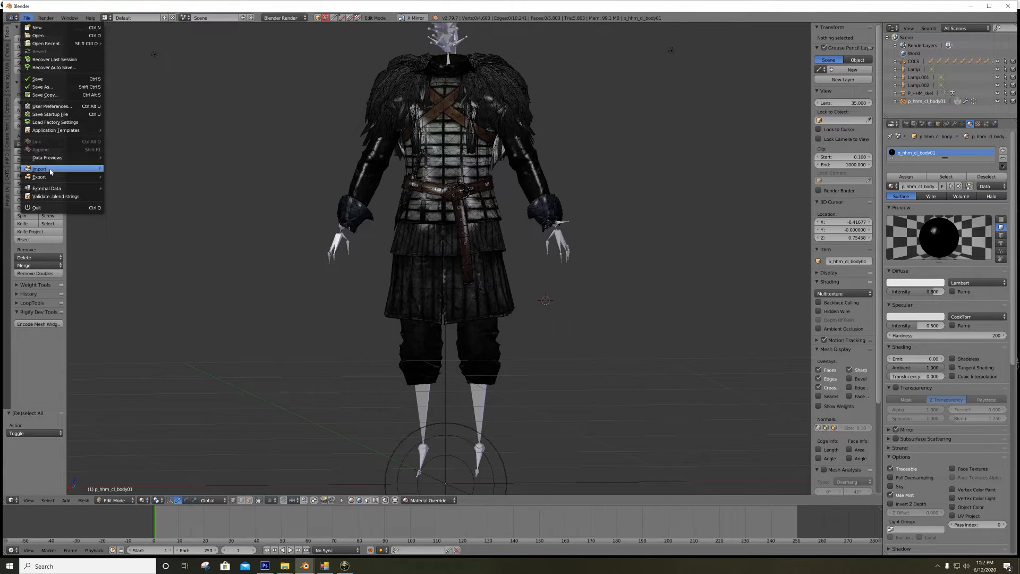
mouse_move(64, 177)
click(156, 256)
click(24, 145)
double_click(135, 65)
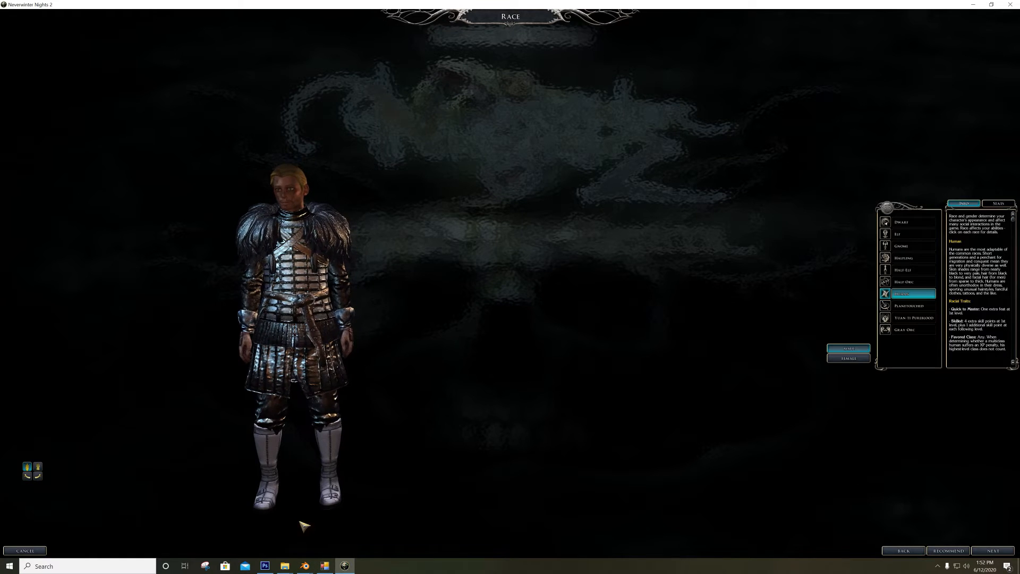
In Neverwinter Nights 2, reload the human male by toggling the gender, and turn him to check the armor's back and front
click(848, 358)
click(849, 348)
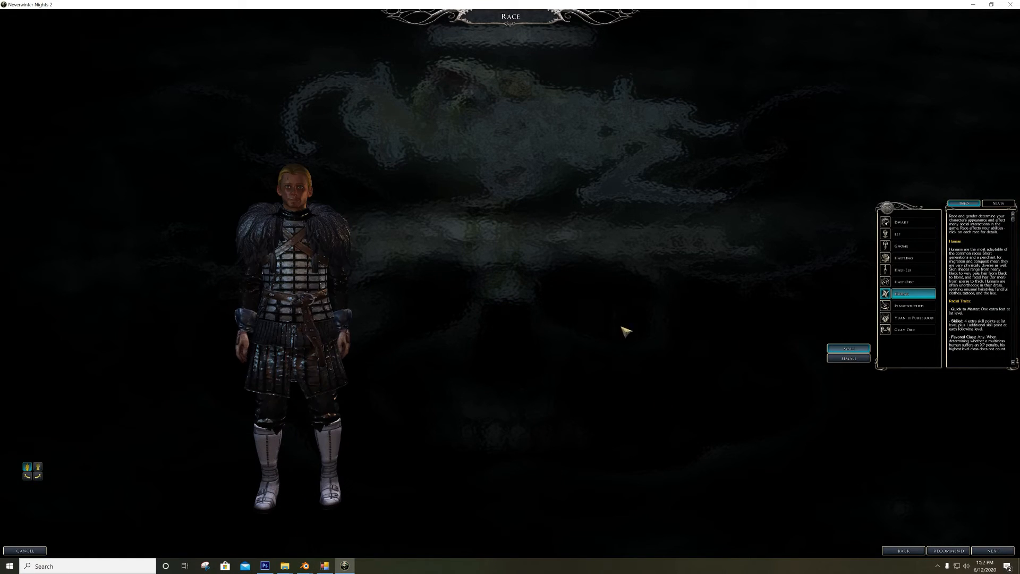
click(38, 476)
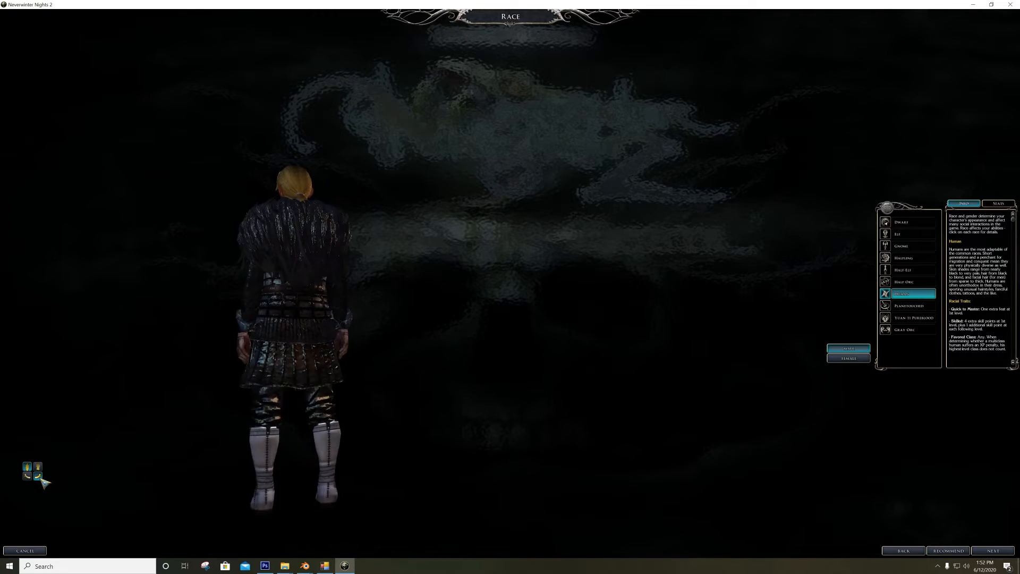
click(30, 477)
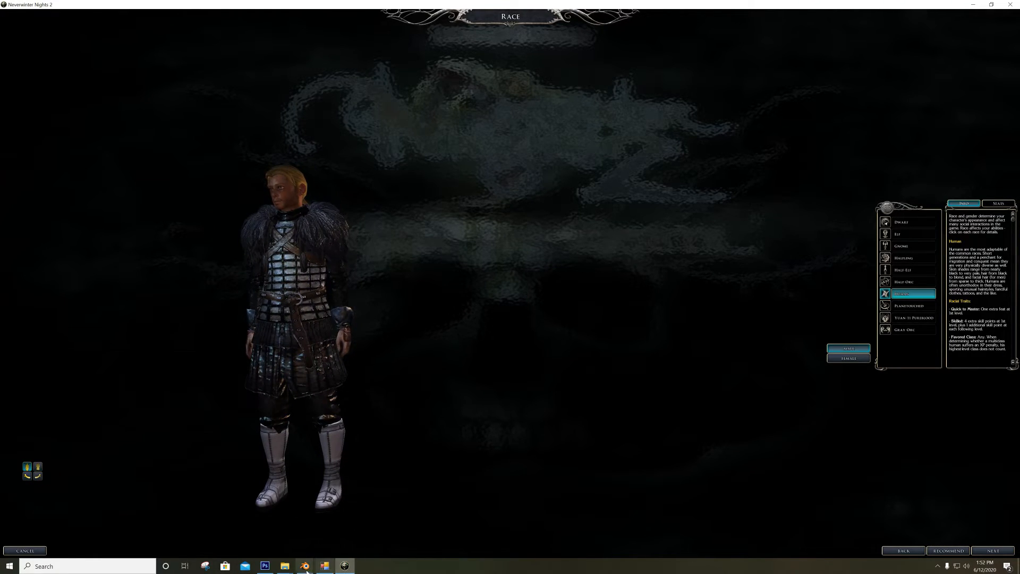
Switch to Photoshop, activate the normal map's Alpha 1 channel, and open the got_tut_d diffuse texture as a second document
click(266, 566)
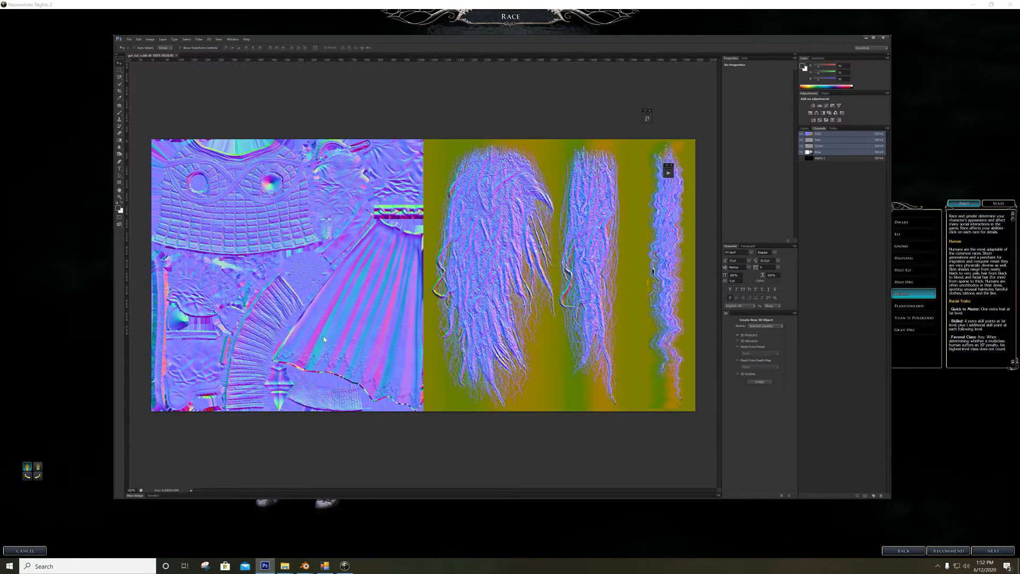
click(828, 158)
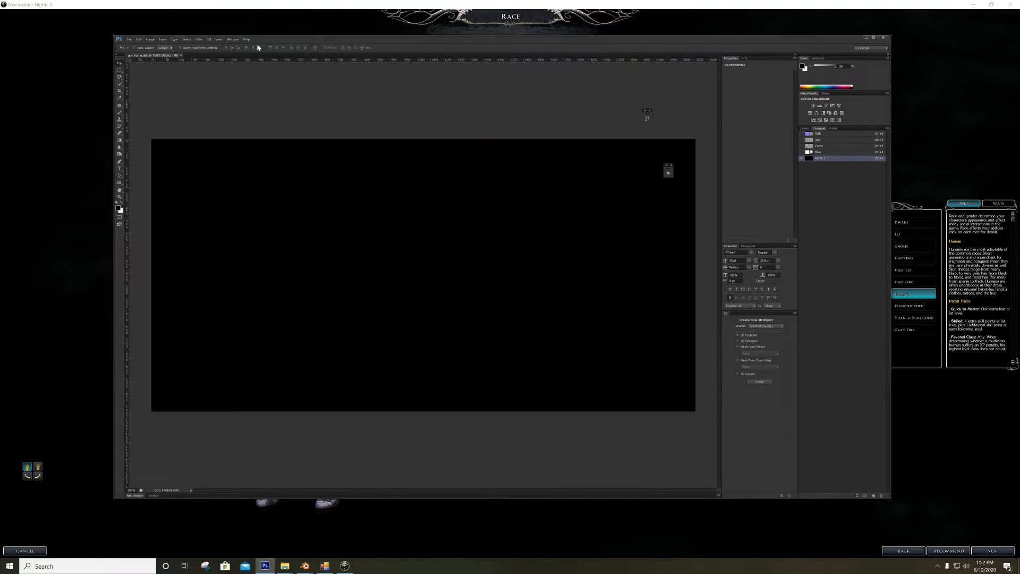
mouse_move(284, 566)
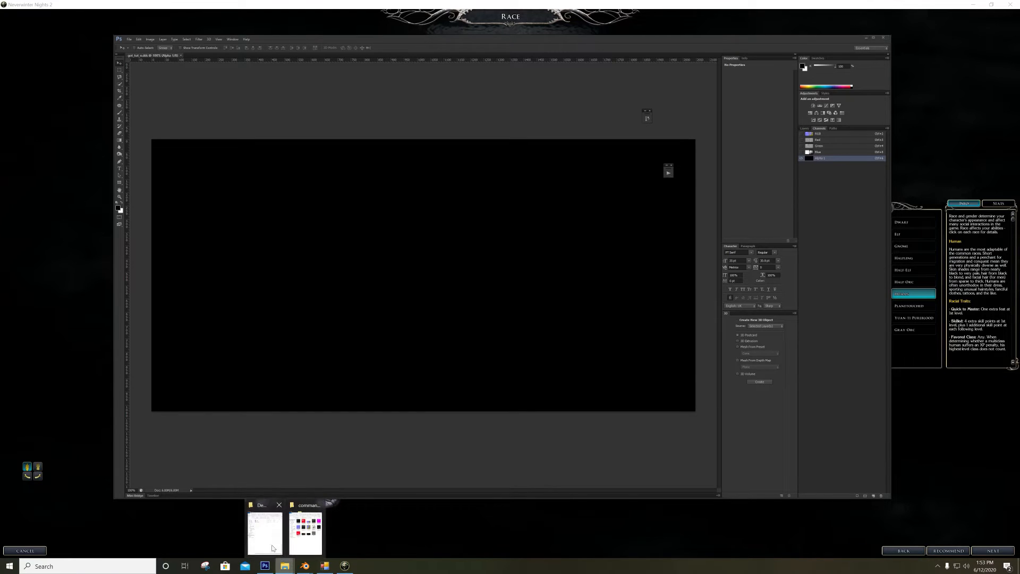
click(287, 494)
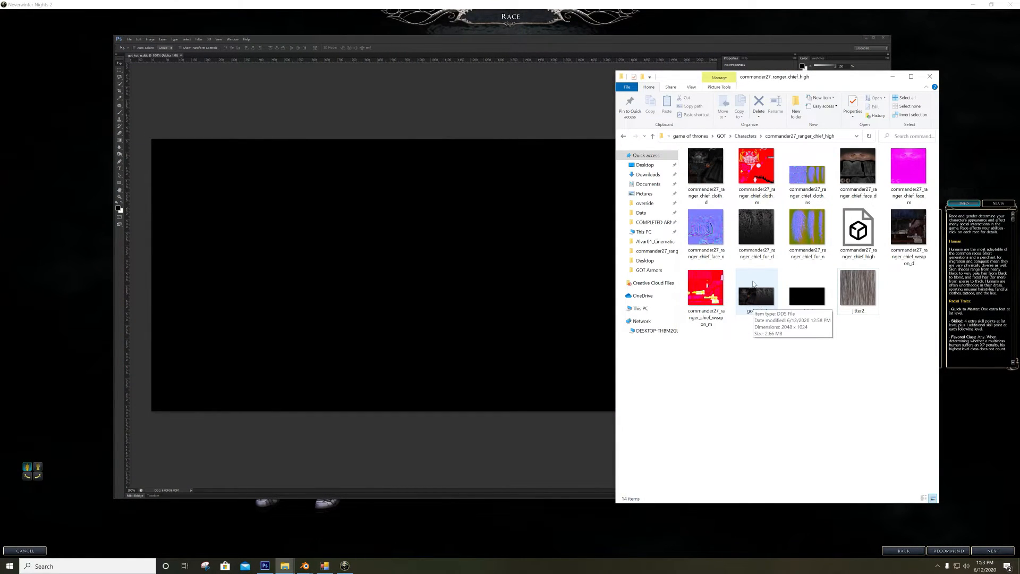
click(751, 301)
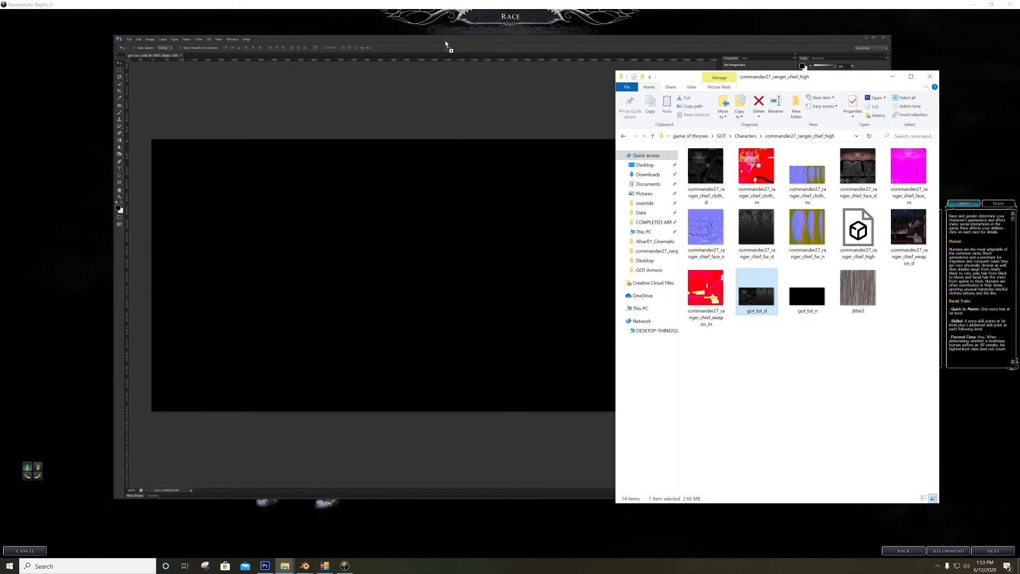
click(445, 43)
click(531, 243)
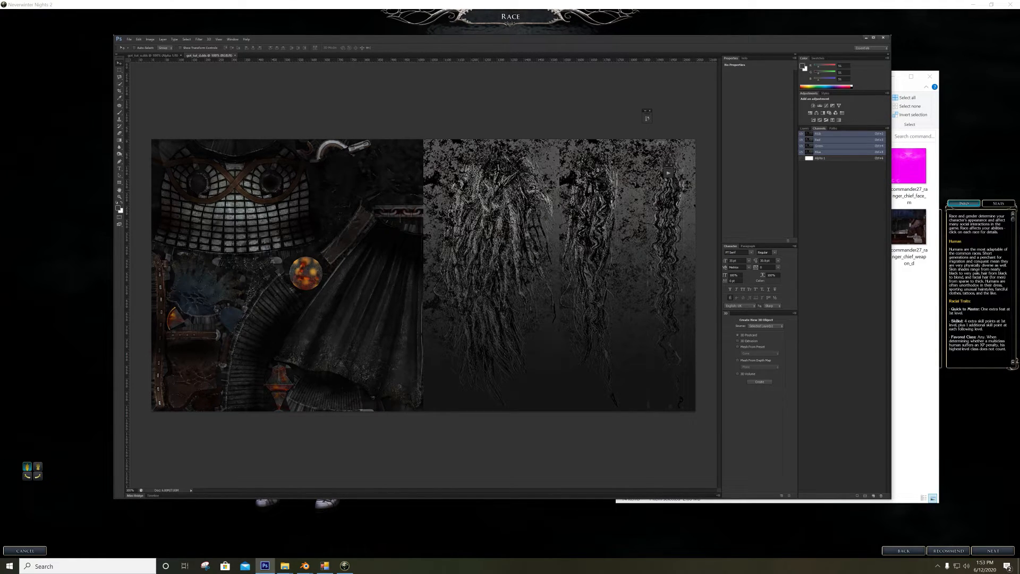
Copy the entire got_tut_d diffuse image and paste it into the Alpha 1 channel of the got_tut_n normal map
key(ctrl+a)
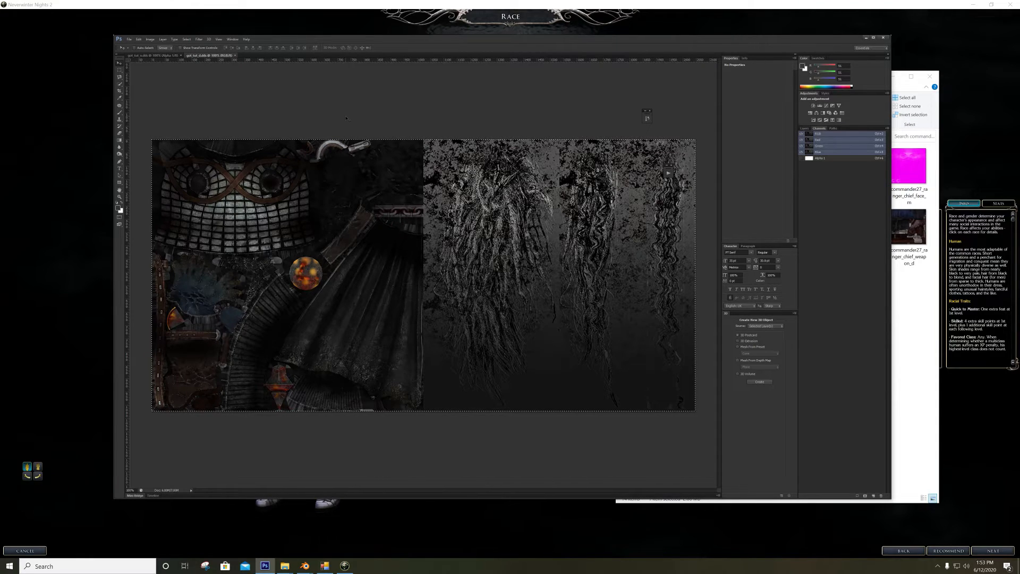
click(153, 56)
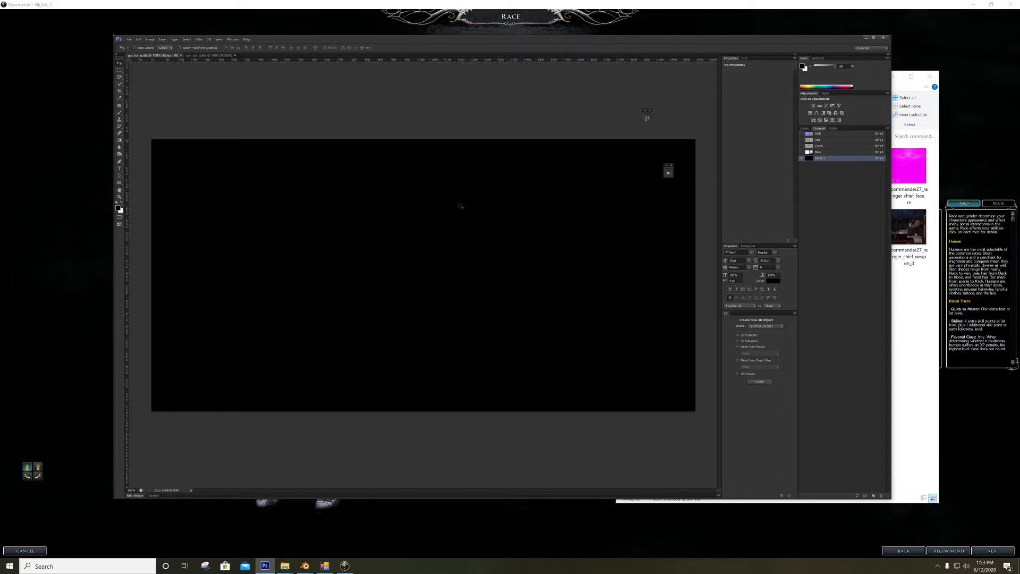
key(ctrl+v)
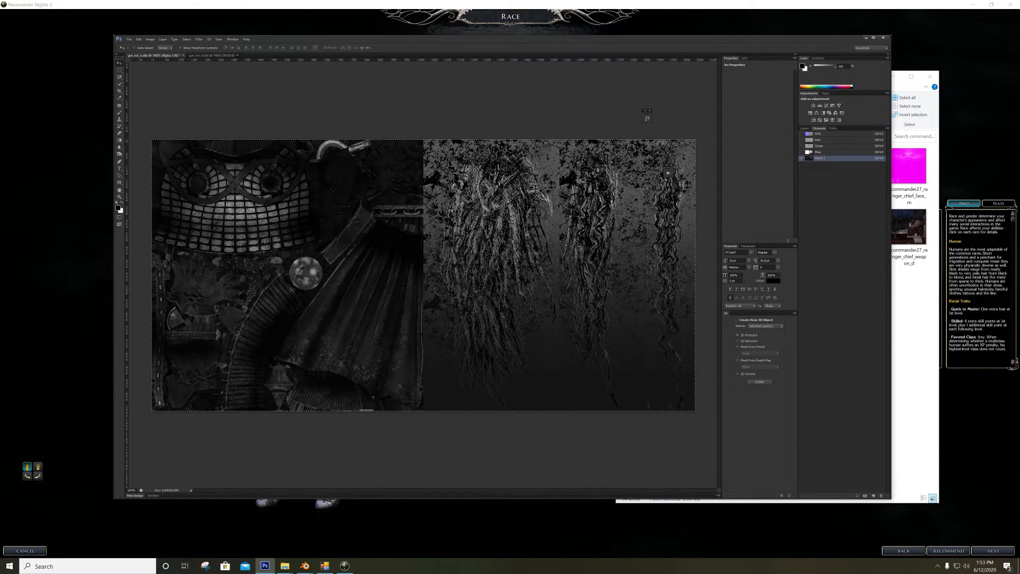
Select the fur half of the Alpha 1 channel with the Marquee tool, fill it with black, and deselect
key(ctrl+d)
key(m)
drag(703, 422, 423, 112)
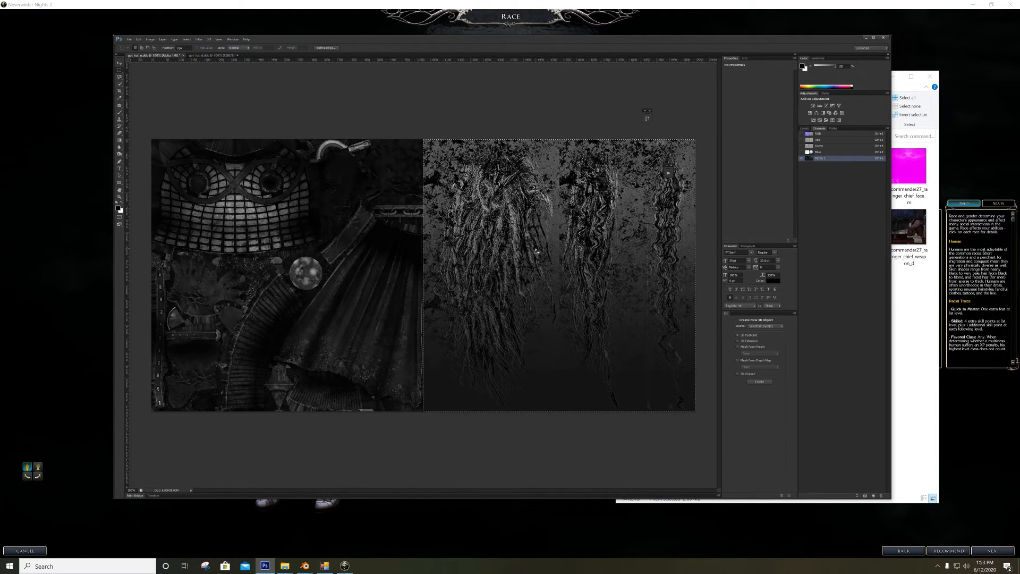
key(alt+BackSpace)
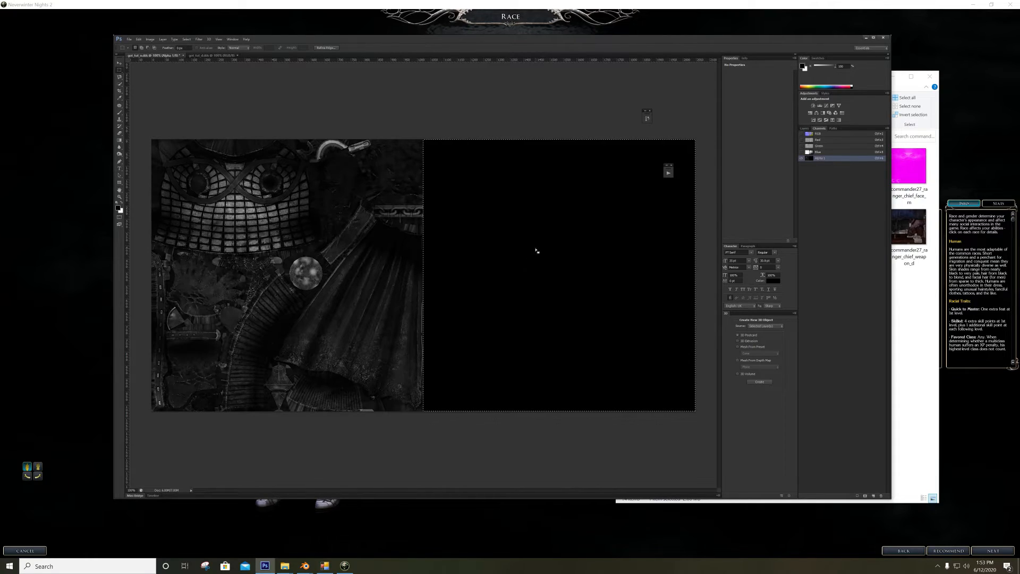
key(ctrl+d)
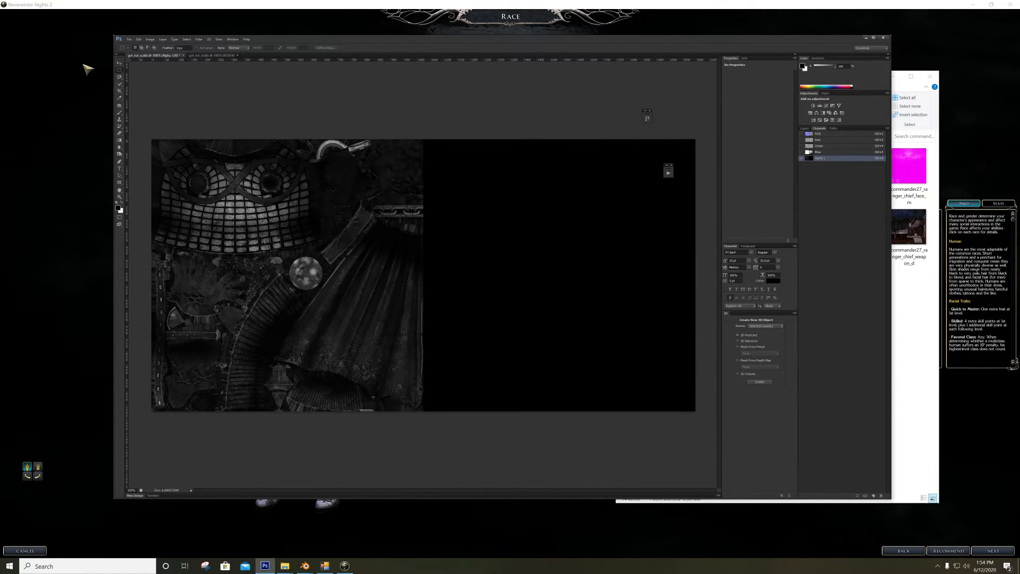
Darken the Alpha 1 channel with Levels by raising the black input point so mainly the metal plates stay bright
click(153, 42)
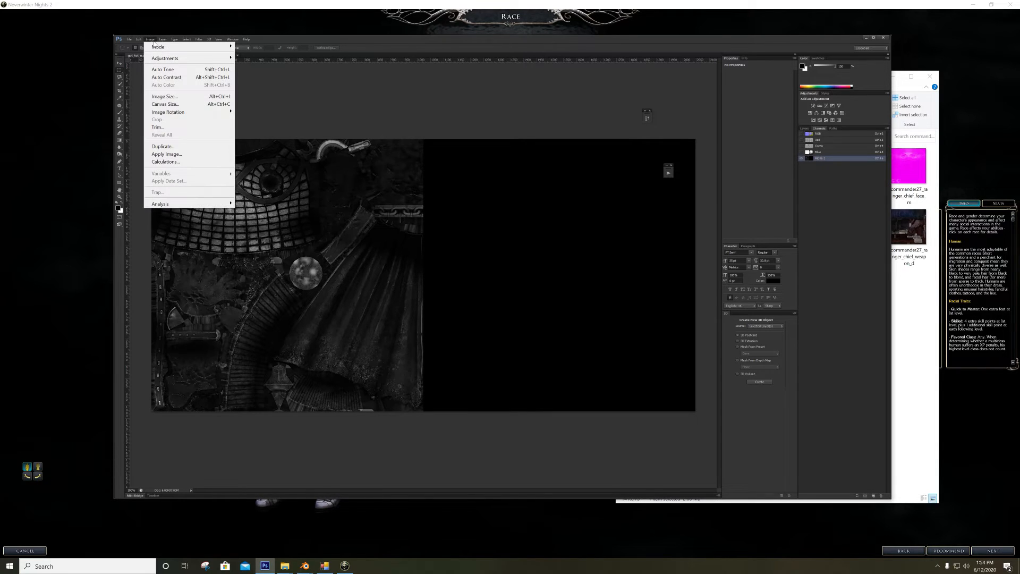
mouse_move(164, 58)
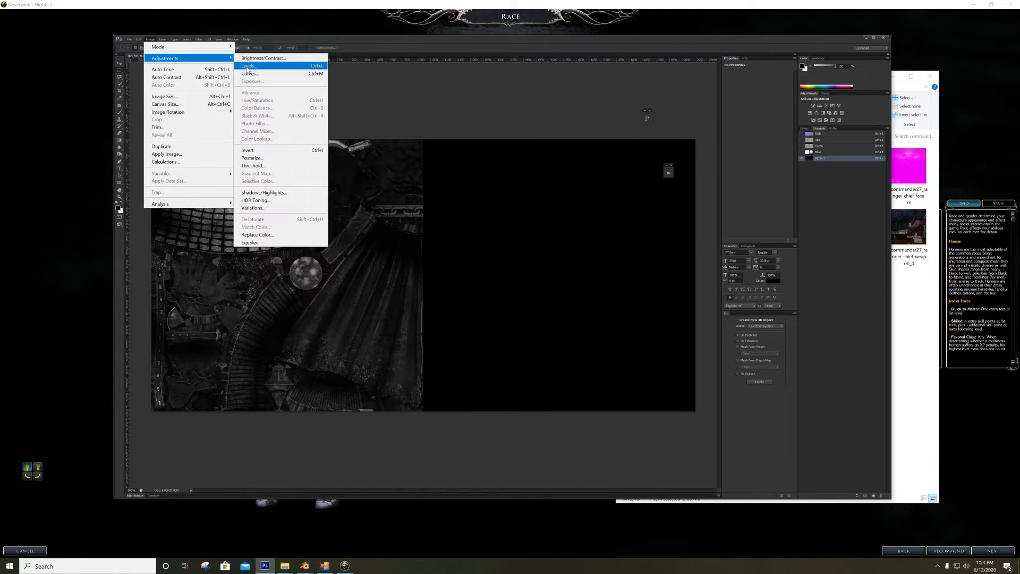
click(249, 66)
drag(616, 292, 622, 291)
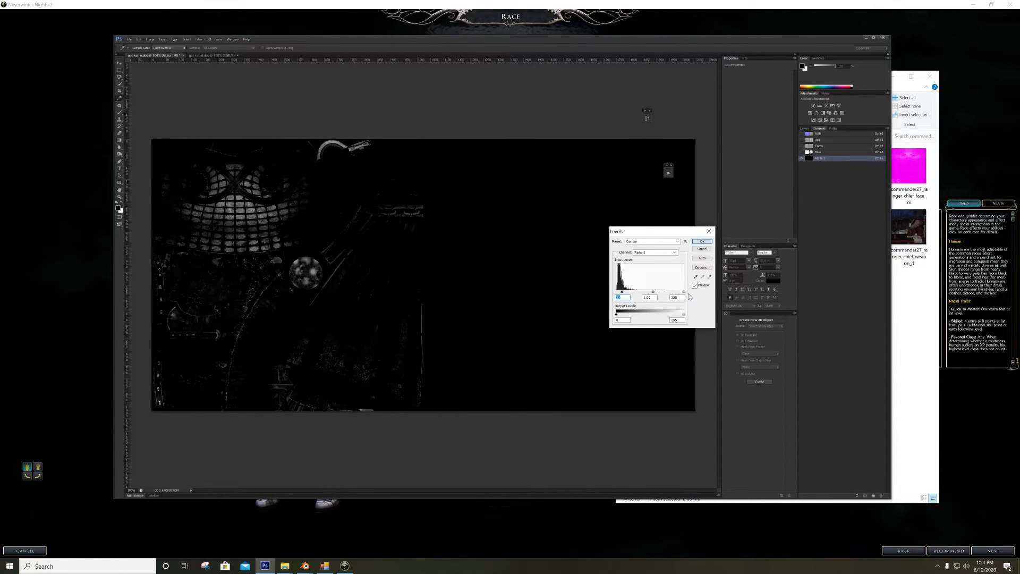
drag(683, 292, 622, 292)
click(705, 244)
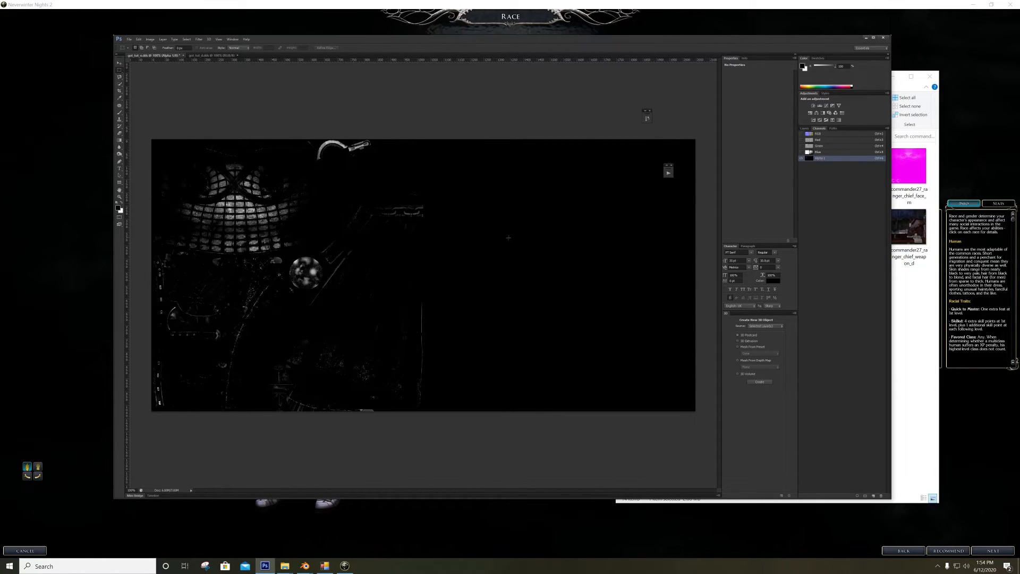
Reactivate the normal map's RGB channels and save it as a DXT5 DDS with generated MIP maps
click(822, 134)
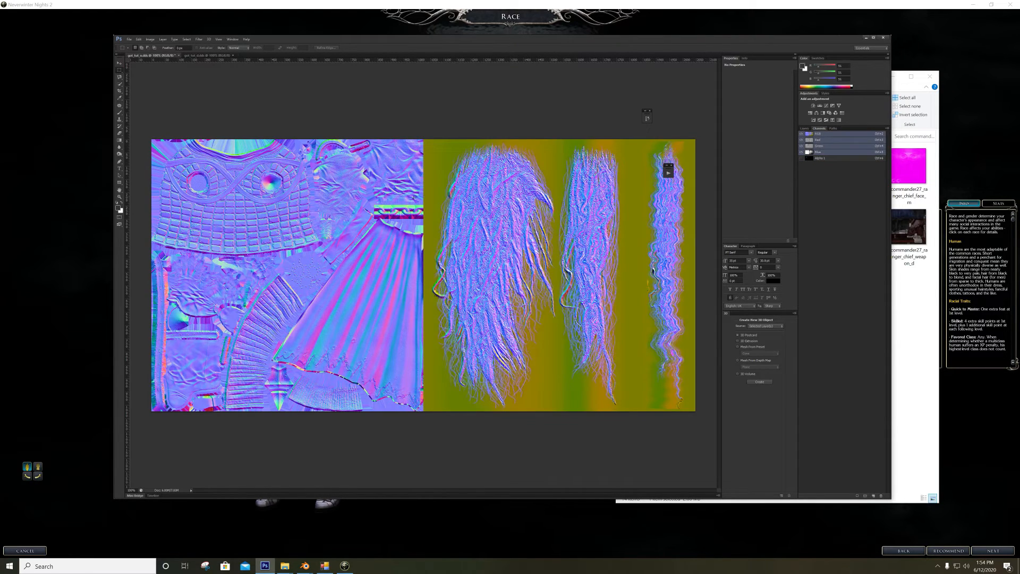
key(ctrl+s)
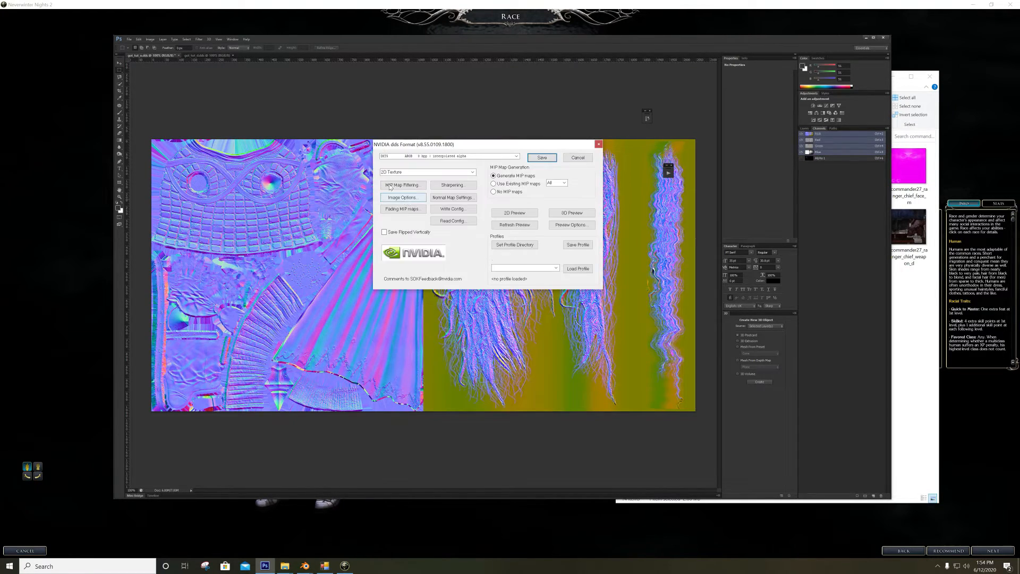
click(532, 161)
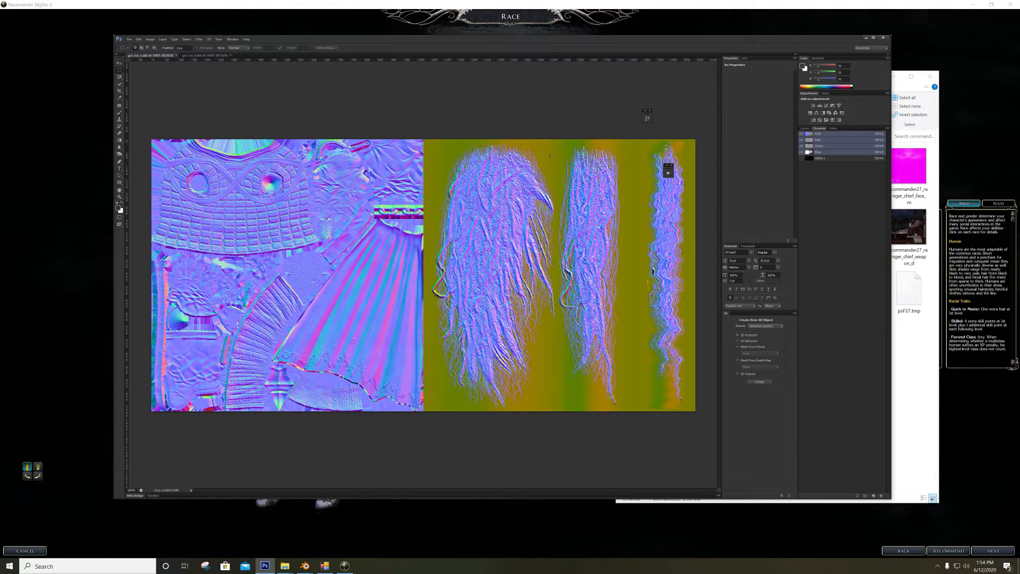
Return to Neverwinter Nights 2, reload the human male by toggling genders twice, and rotate him to check the new specular alpha
key(alt+Tab)
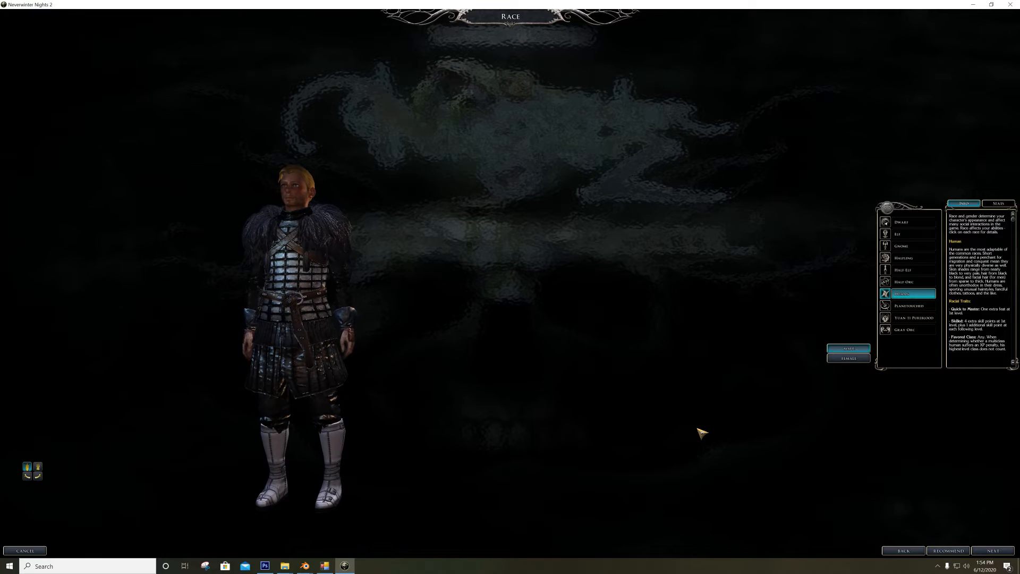
click(855, 359)
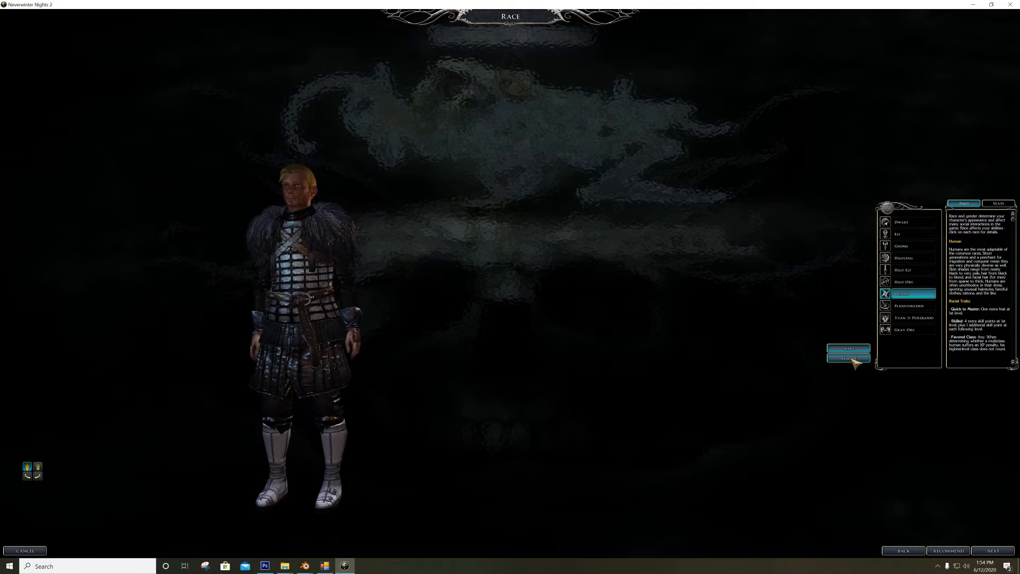
click(849, 349)
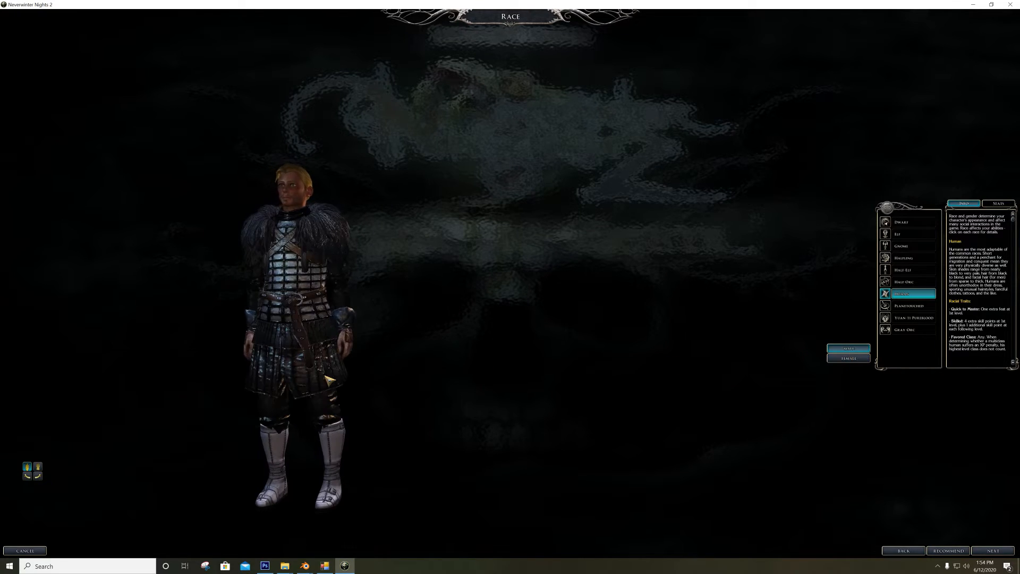
click(37, 476)
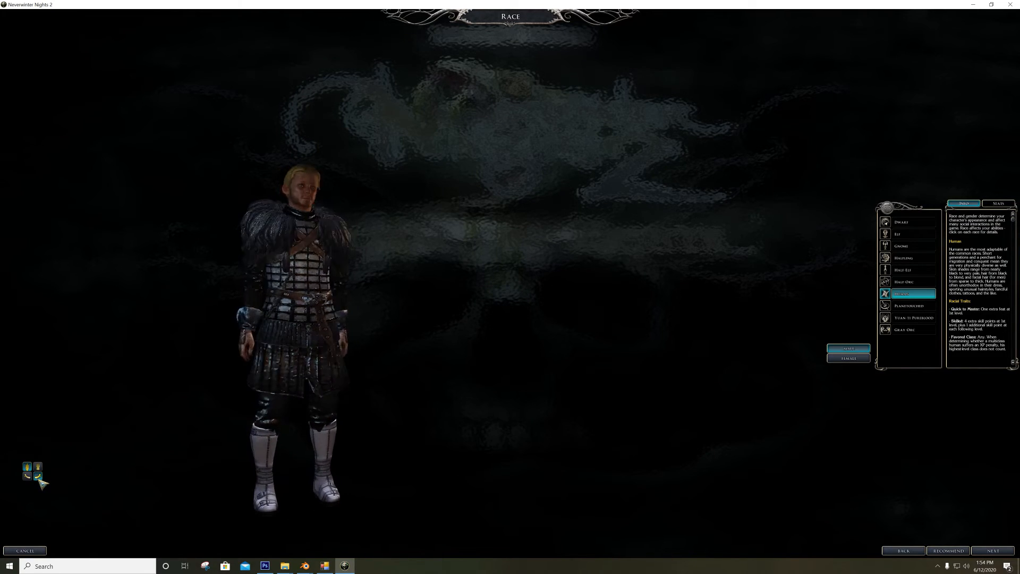
click(850, 357)
click(848, 347)
click(28, 475)
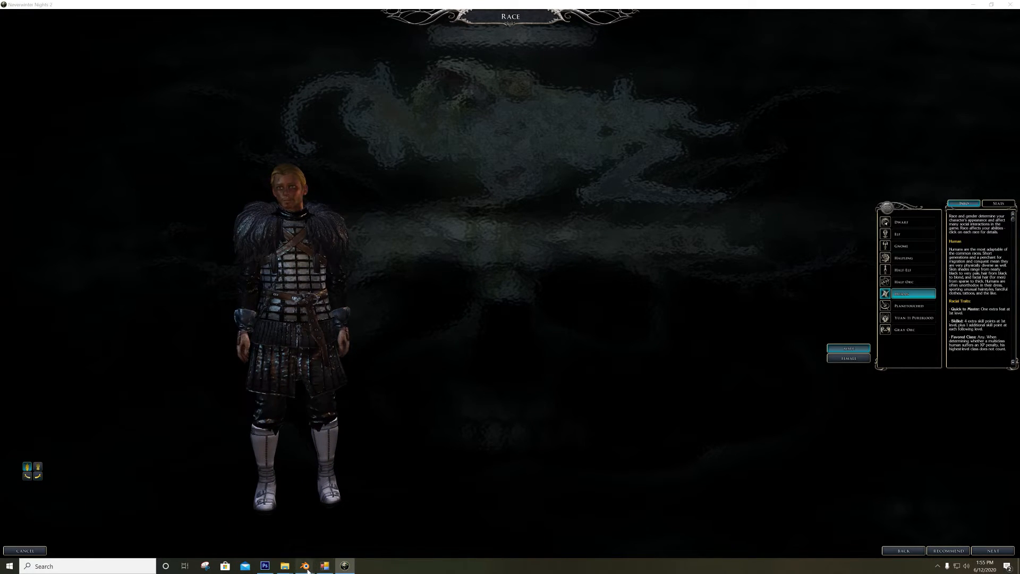
Switch to Blender's armor scene, set the material's specular hardness to 100, and inspect the armor's highlights up close
mouse_move(305, 565)
click(343, 531)
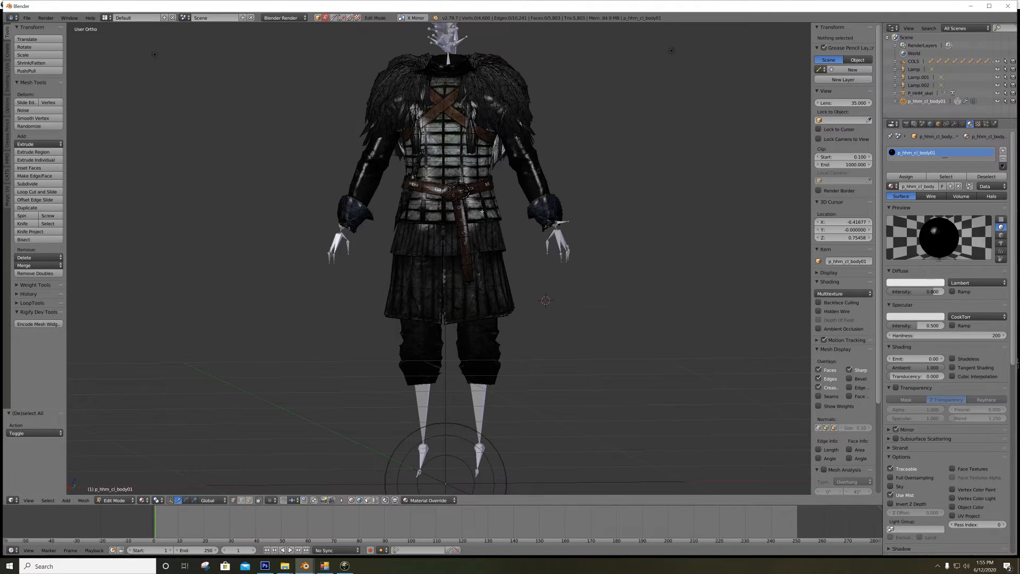
click(997, 336)
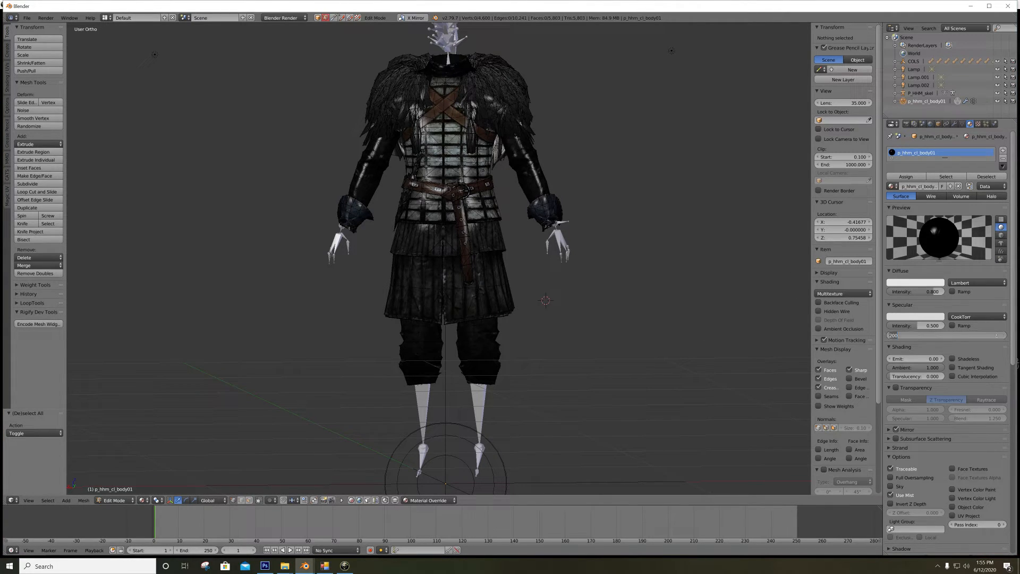
text(100)
key(Return)
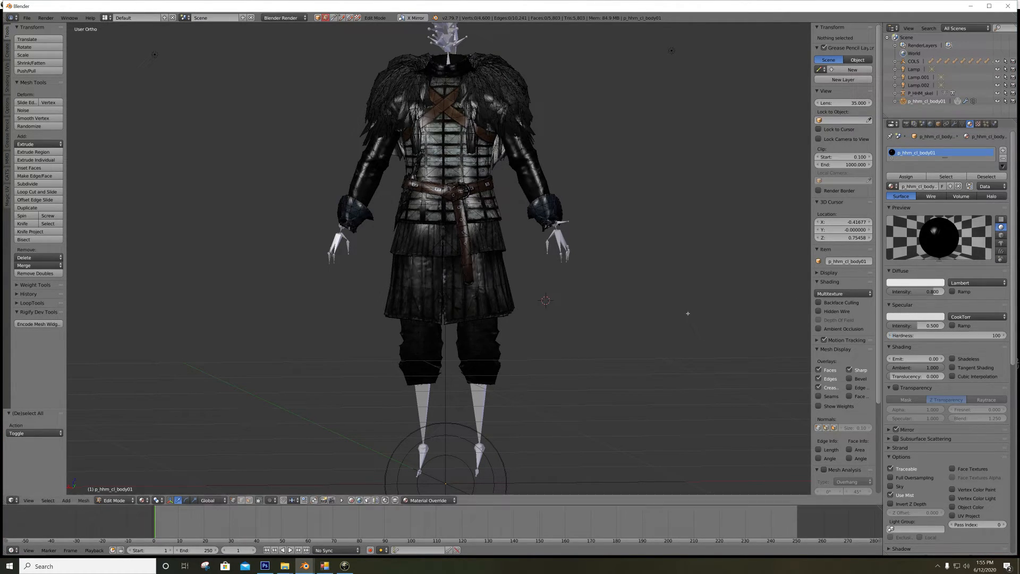
click(915, 317)
click(725, 294)
scroll(454, 285, up, 4)
scroll(455, 285, down, 4)
Switch to Photoshop, examine the normal map's Alpha 1 channel, return to RGB, and check its Save As name and DDS format
click(264, 566)
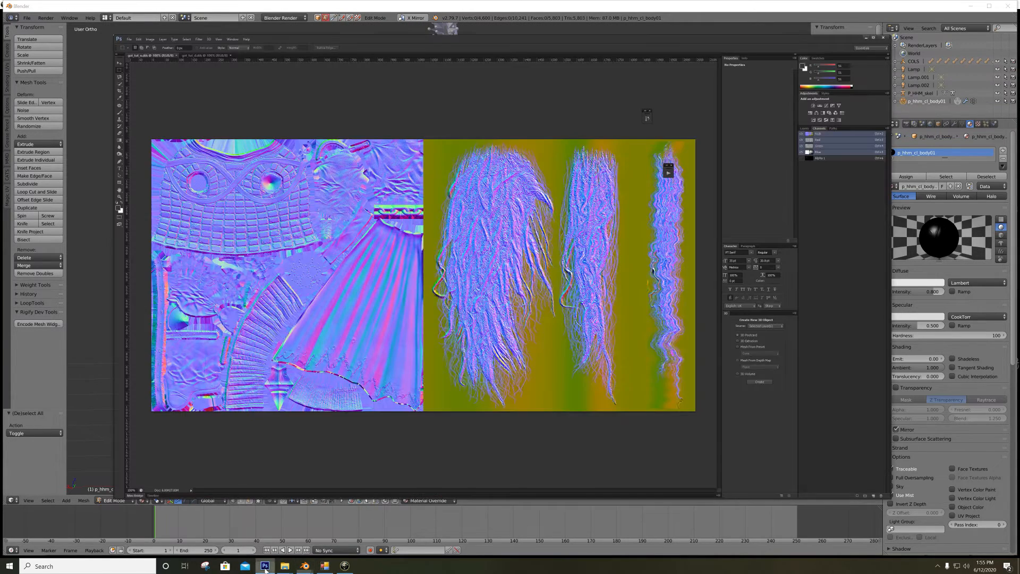
click(825, 158)
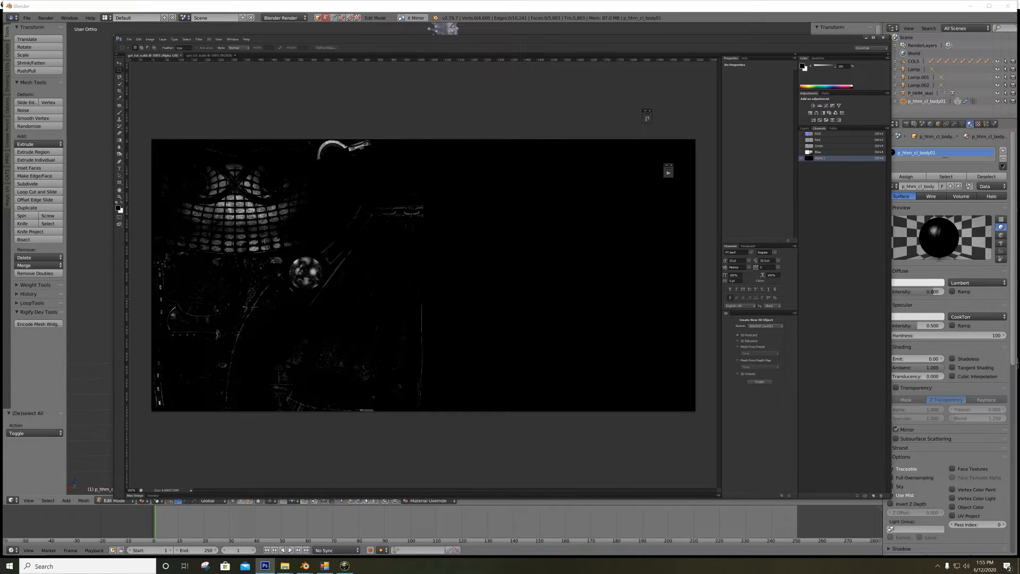
click(808, 133)
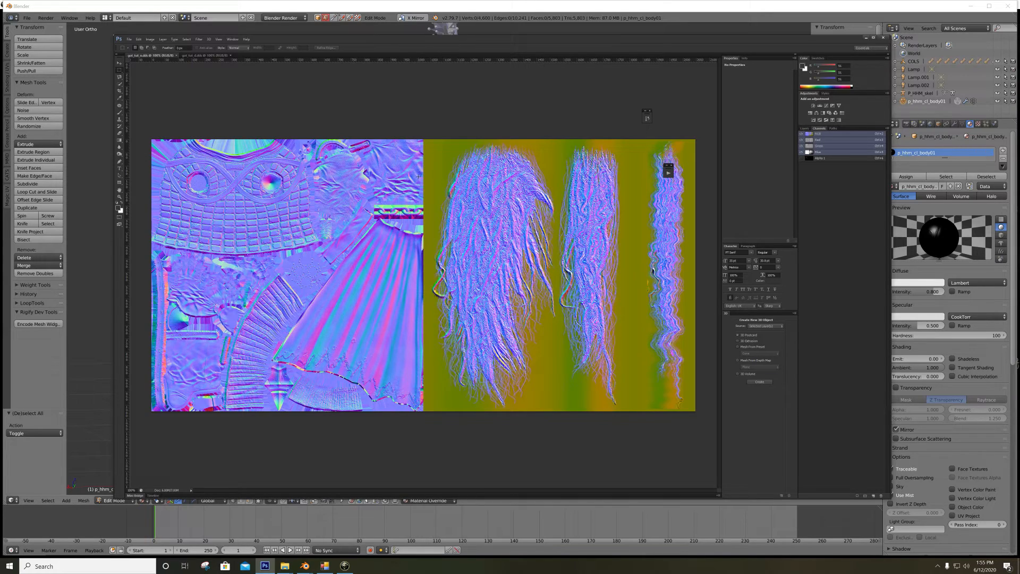
key(ctrl+shift+s)
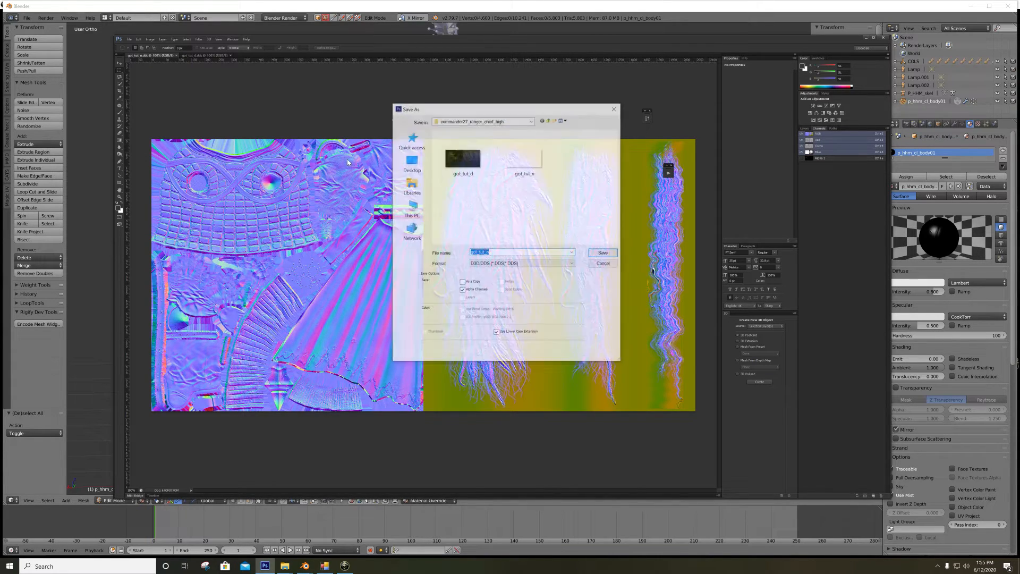
click(506, 264)
click(506, 264)
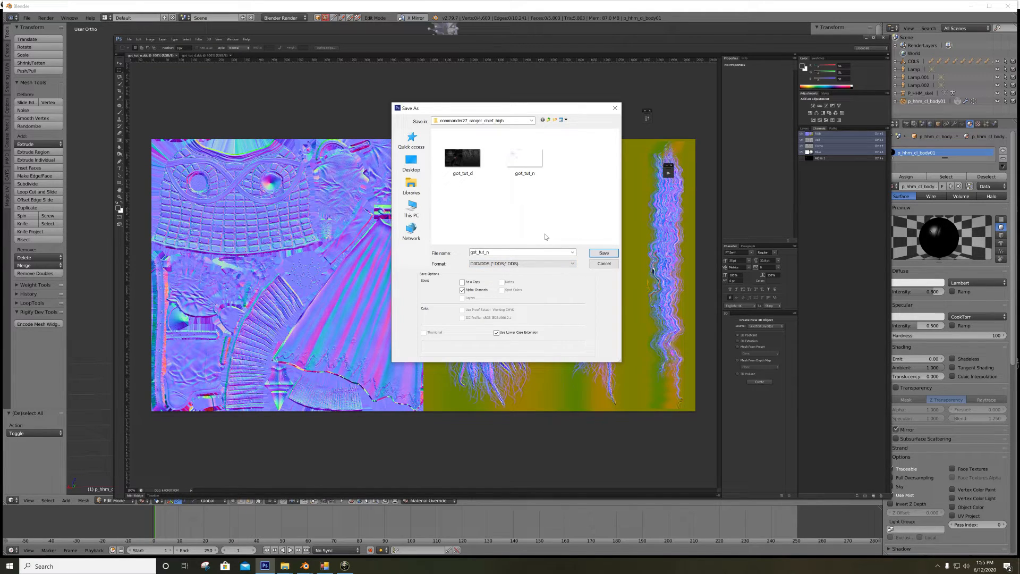
click(603, 252)
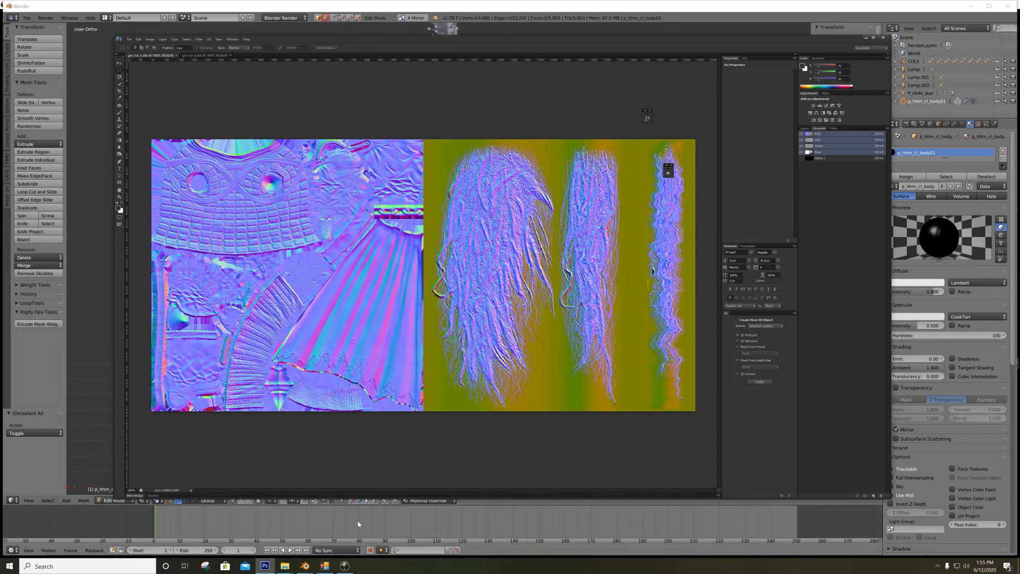
Copy got_tut_n from the commander27_ranger_chief_high folder into the override's Demo folder, replacing the existing file
mouse_move(285, 566)
click(318, 523)
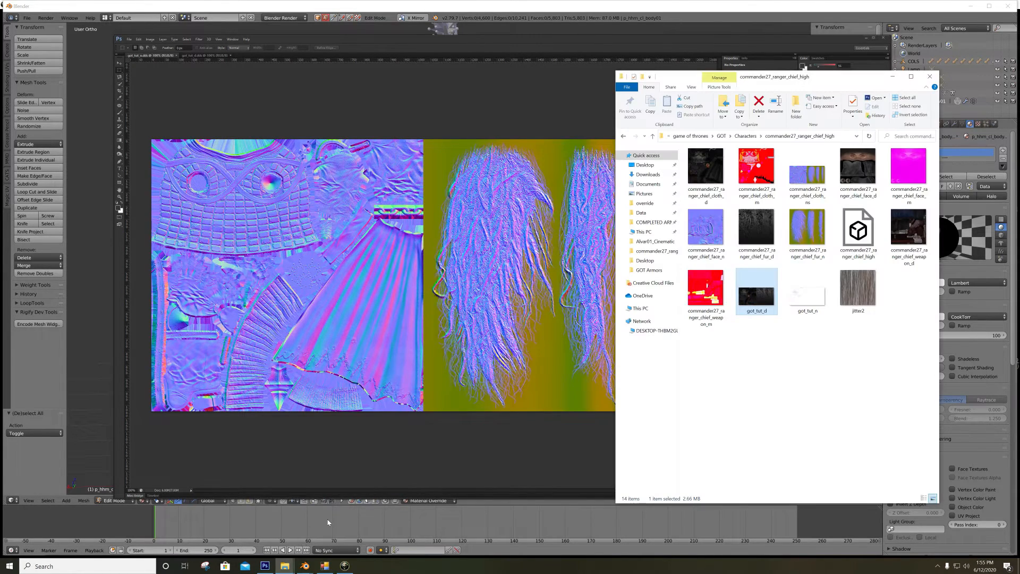
click(286, 570)
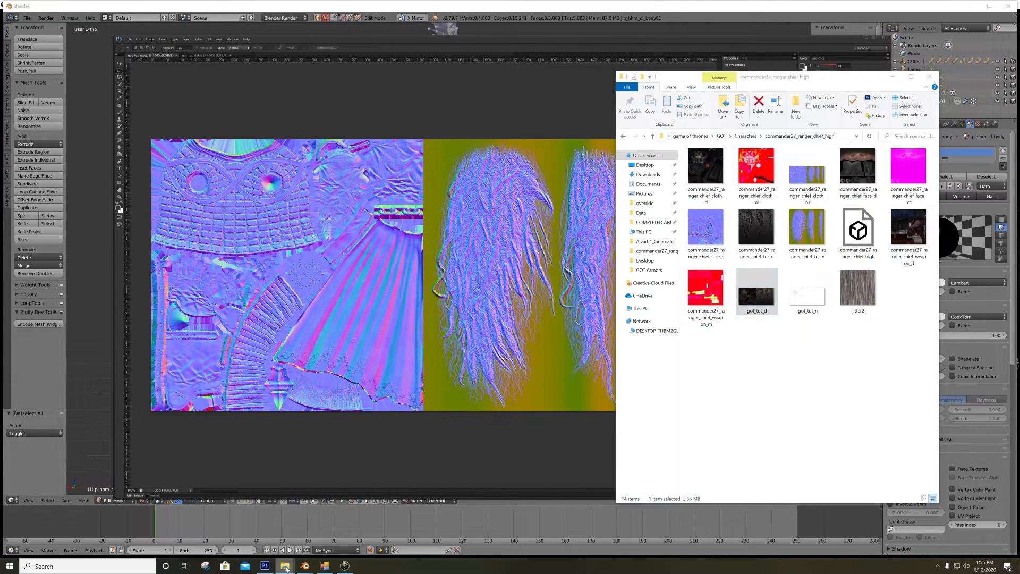
click(285, 529)
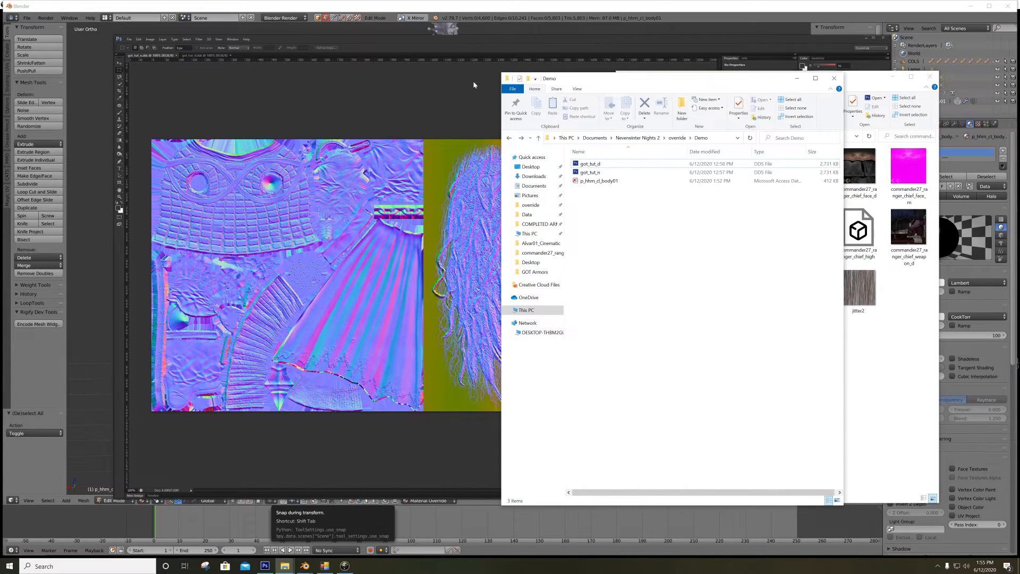
drag(674, 85, 470, 76)
click(800, 361)
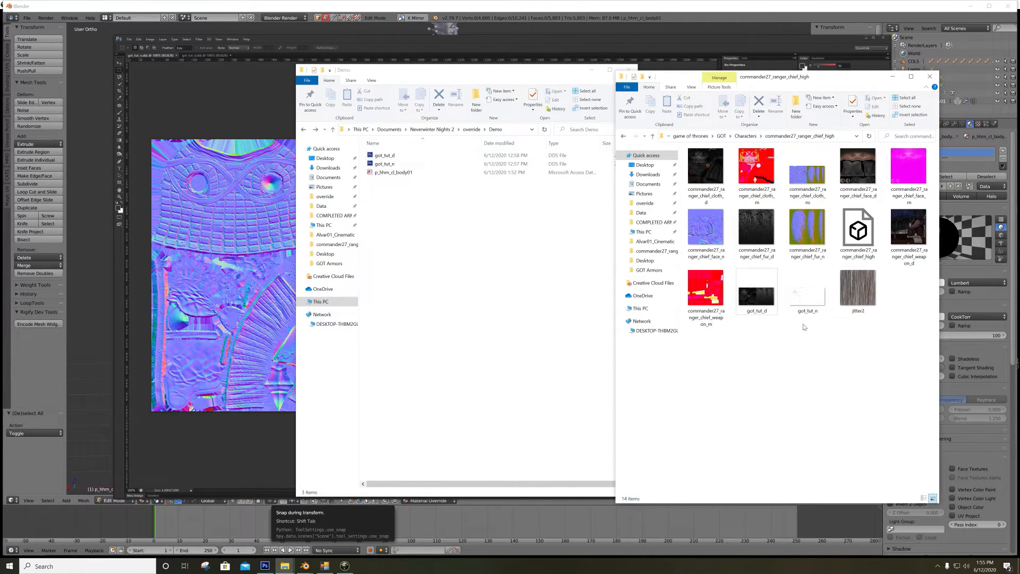
click(822, 313)
drag(805, 296, 458, 238)
right_drag(458, 238, 458, 239)
click(477, 254)
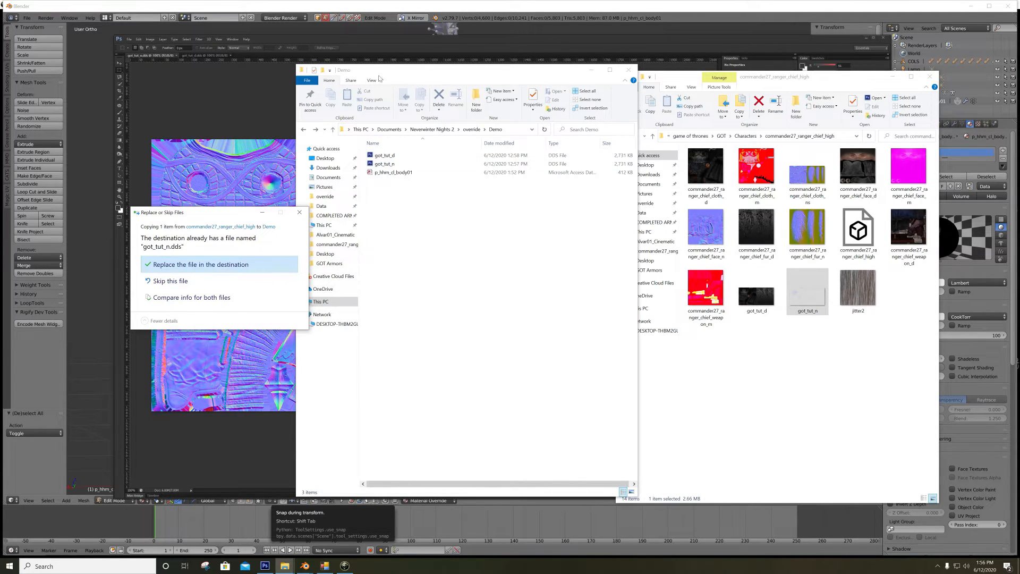
click(217, 262)
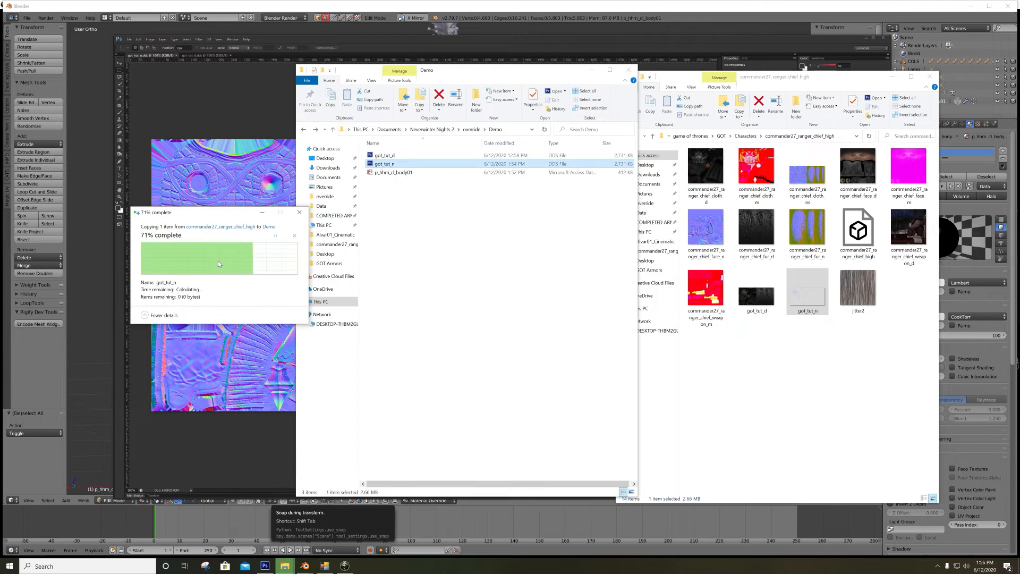
Return to Neverwinter Nights 2, reload the human male by toggling genders, and rotate him to examine the copied normal map
click(345, 565)
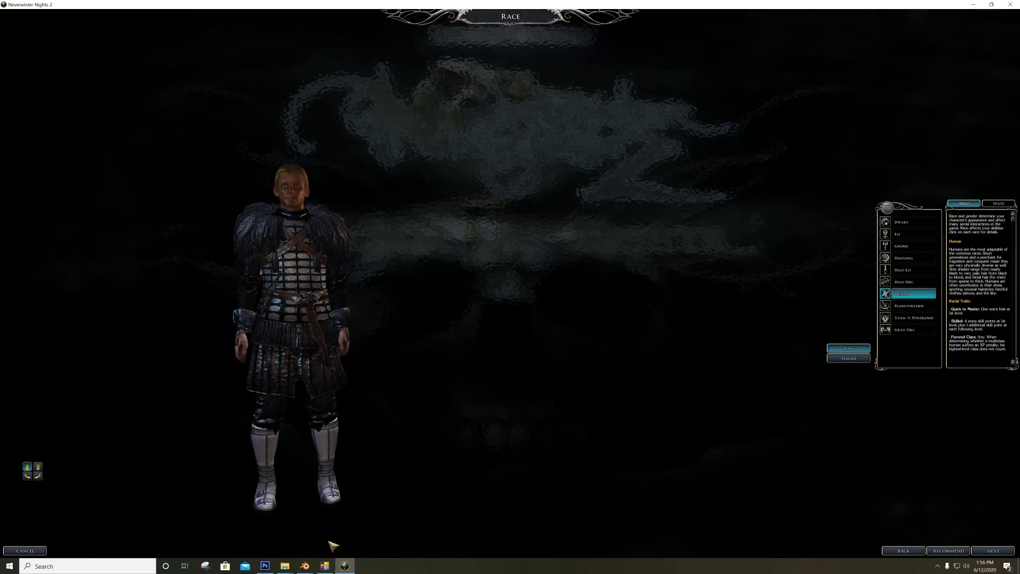
click(849, 358)
click(848, 349)
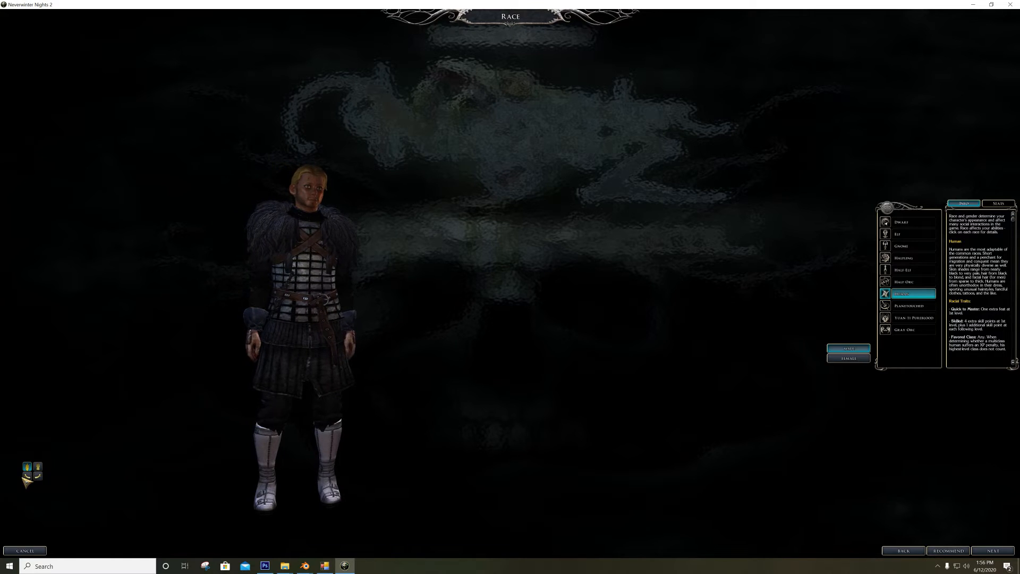
drag(25, 478, 39, 478)
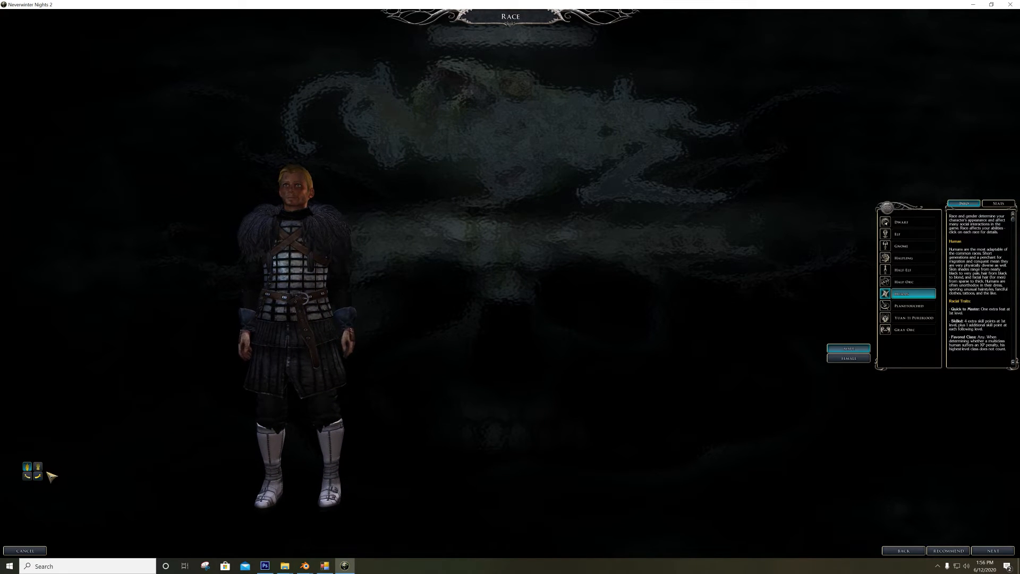
click(38, 476)
In Blender, set the material's specular intensity to 1.000 and export the armor over the NWN2 body file in the Demo folder
click(304, 567)
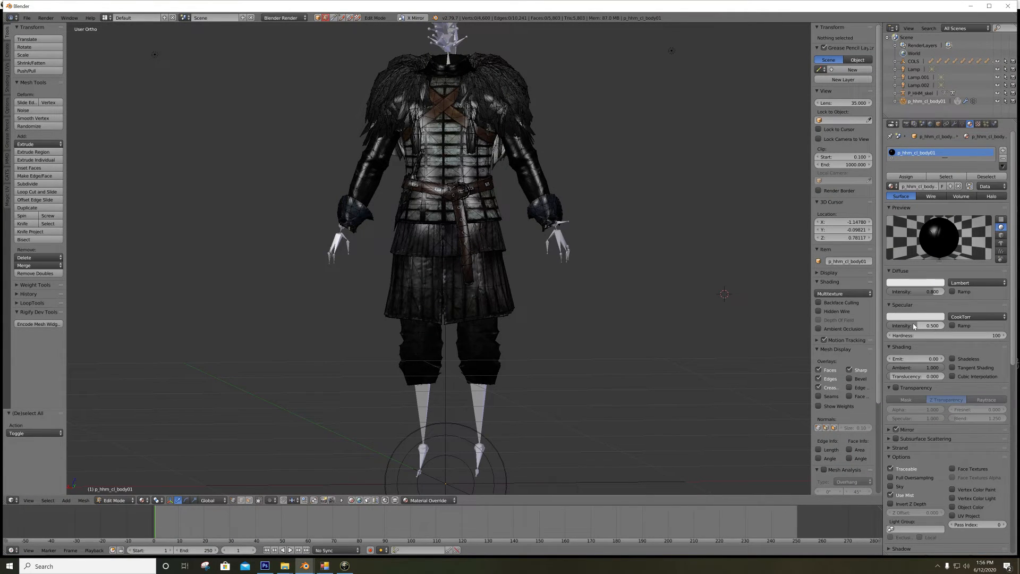
drag(914, 326, 951, 326)
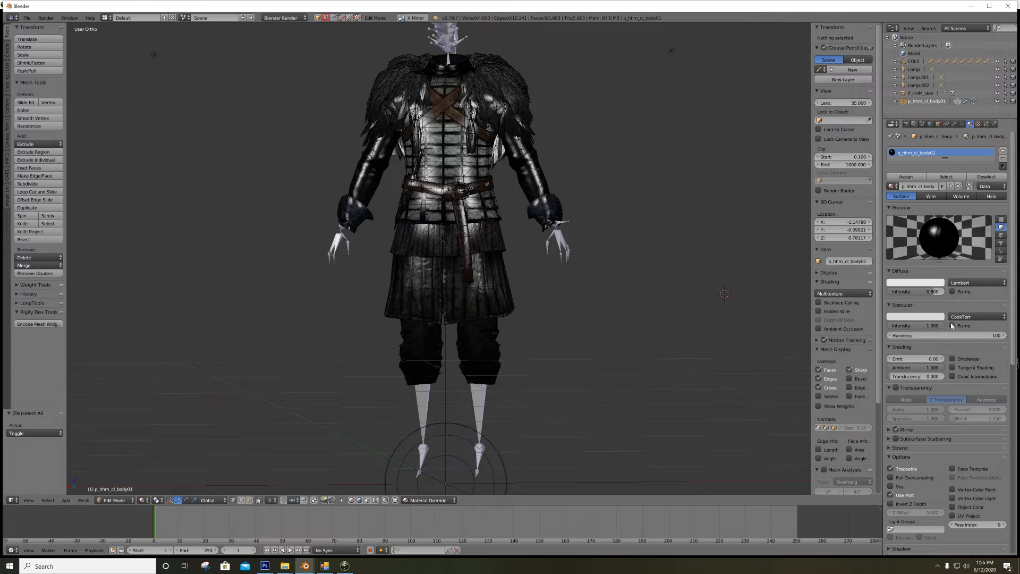
click(25, 17)
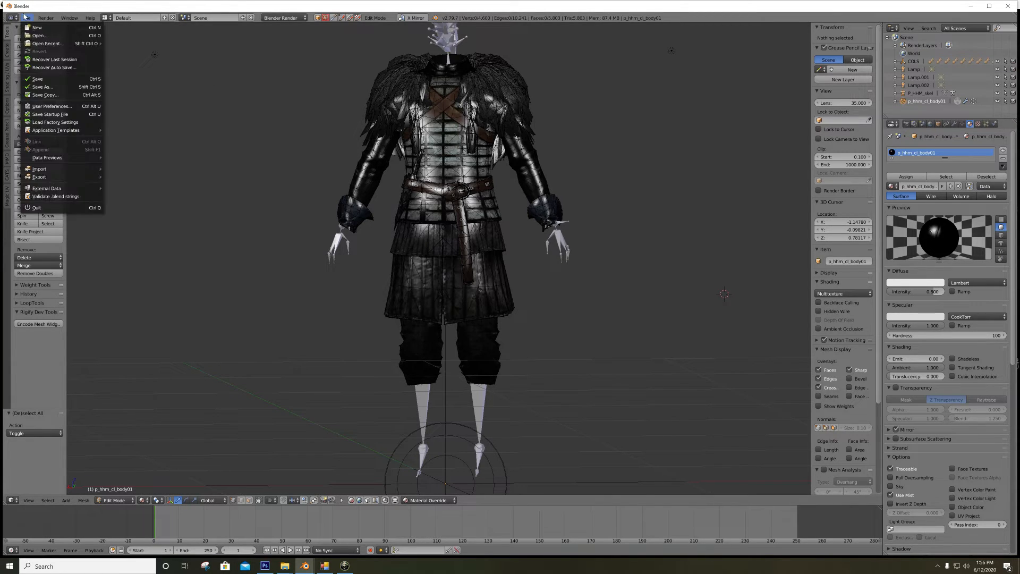
mouse_move(40, 177)
click(150, 256)
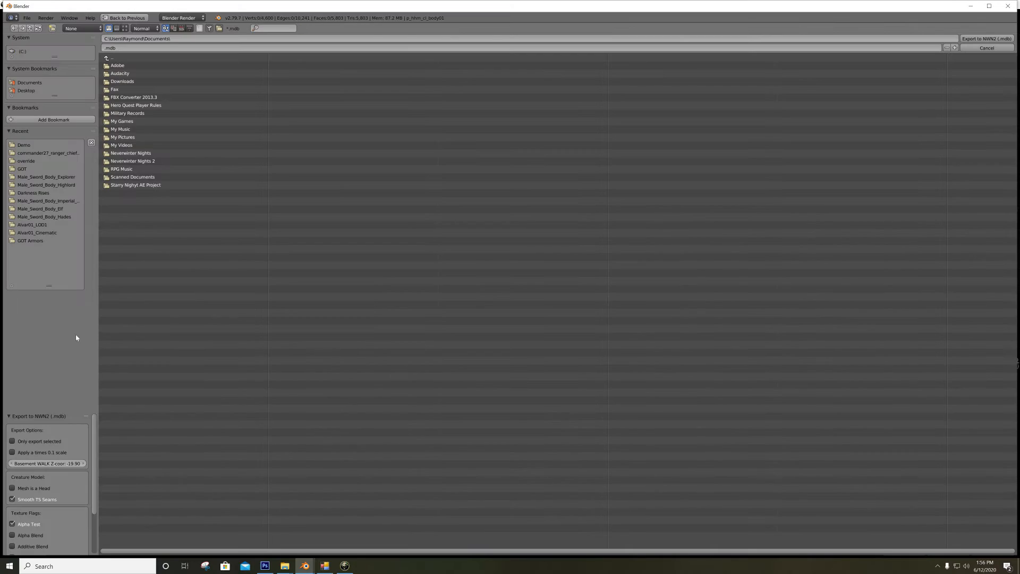
click(23, 145)
click(186, 65)
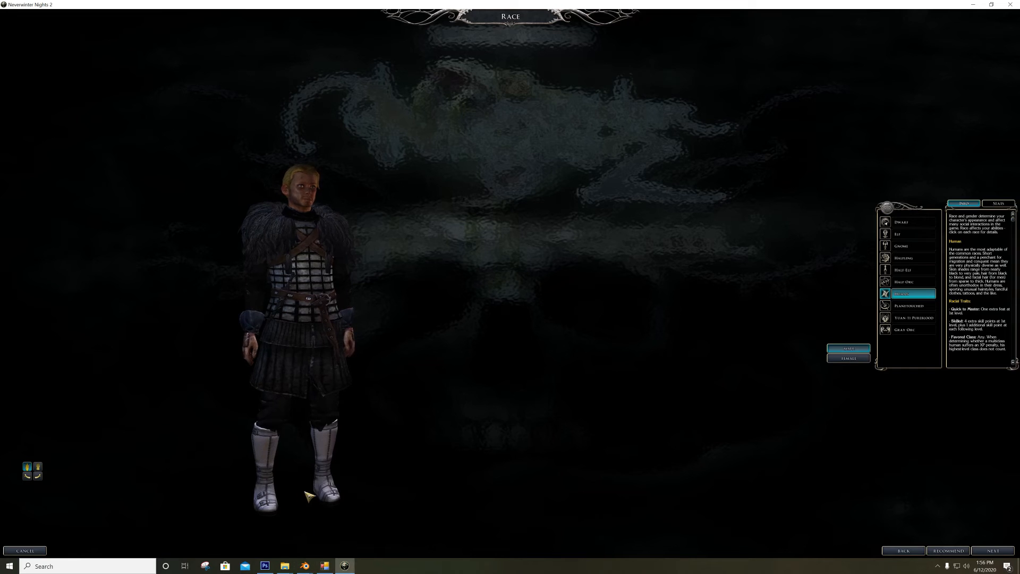
In Neverwinter Nights 2, reload the human male and rotate him both ways to examine the stronger specular intensity
click(849, 349)
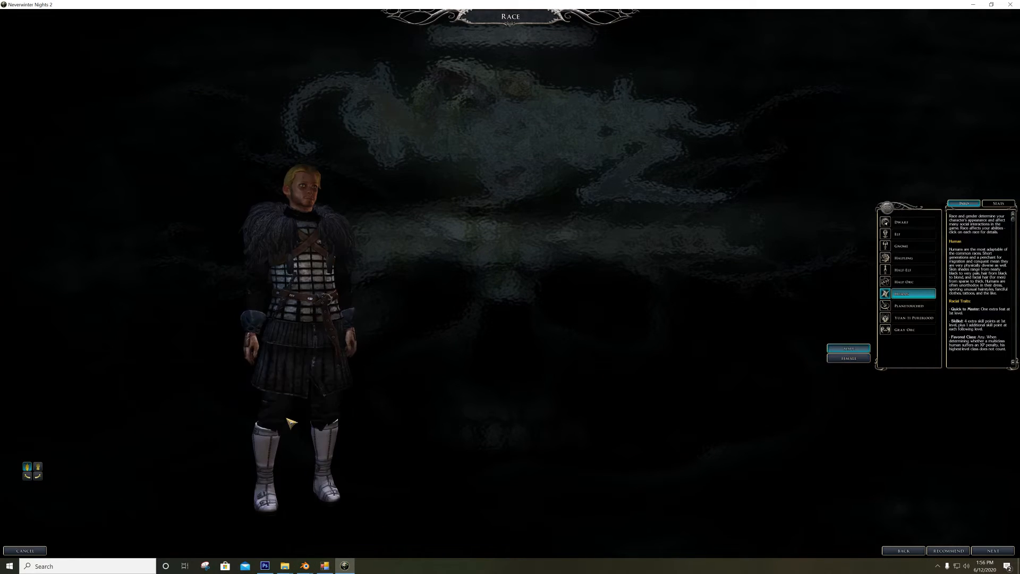
click(27, 477)
click(27, 476)
click(39, 476)
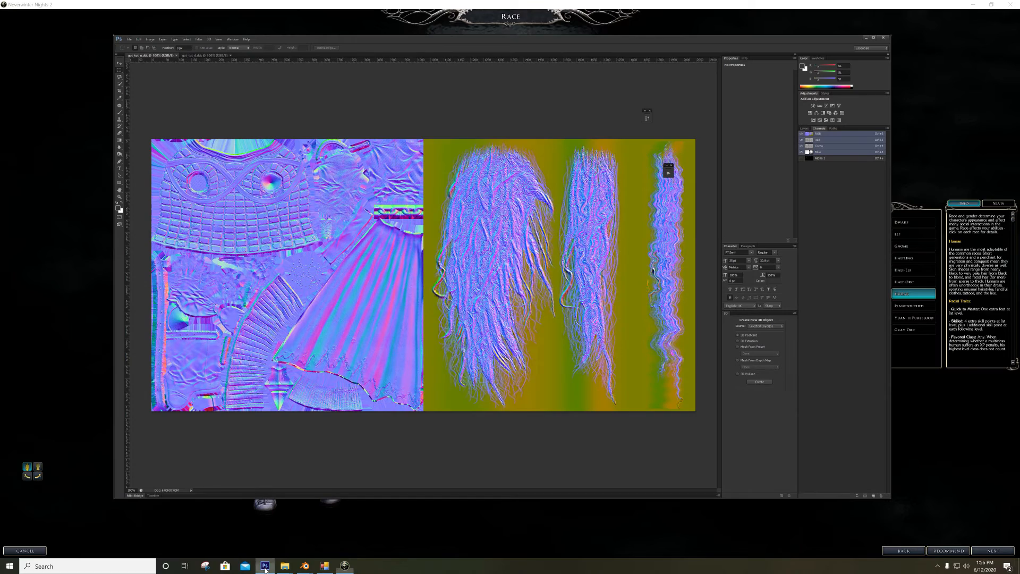
In Photoshop, paste the copied grayscale armor texture into Alpha 1 and use Levels to blacken the cloth and whiten the metal plates
click(265, 566)
click(829, 158)
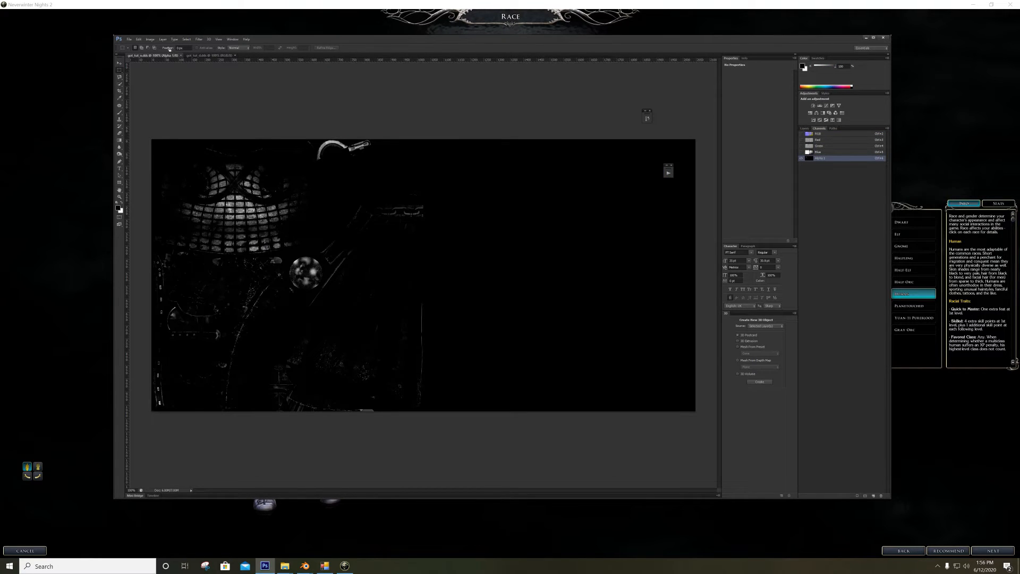
key(ctrl+v)
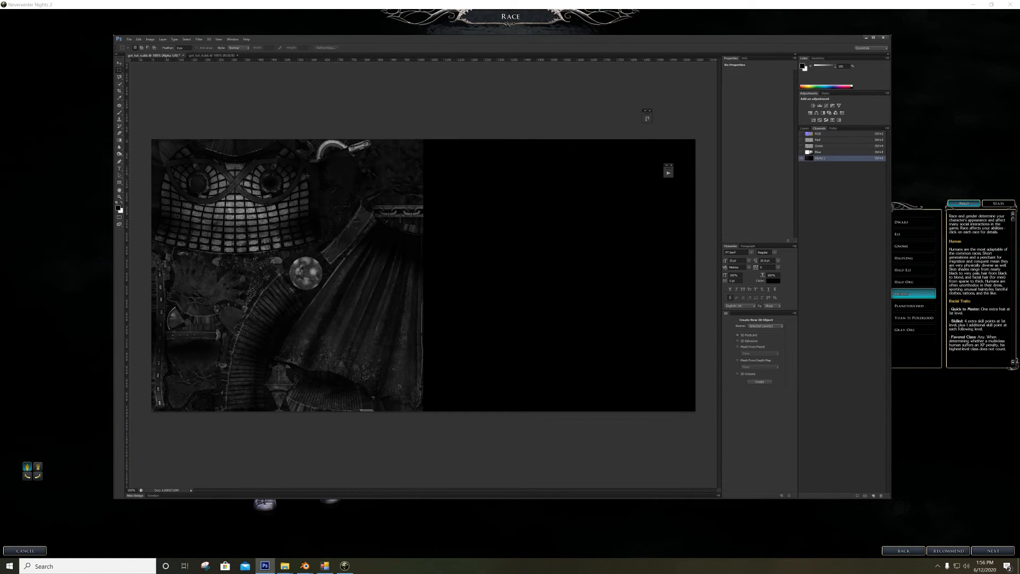
click(163, 39)
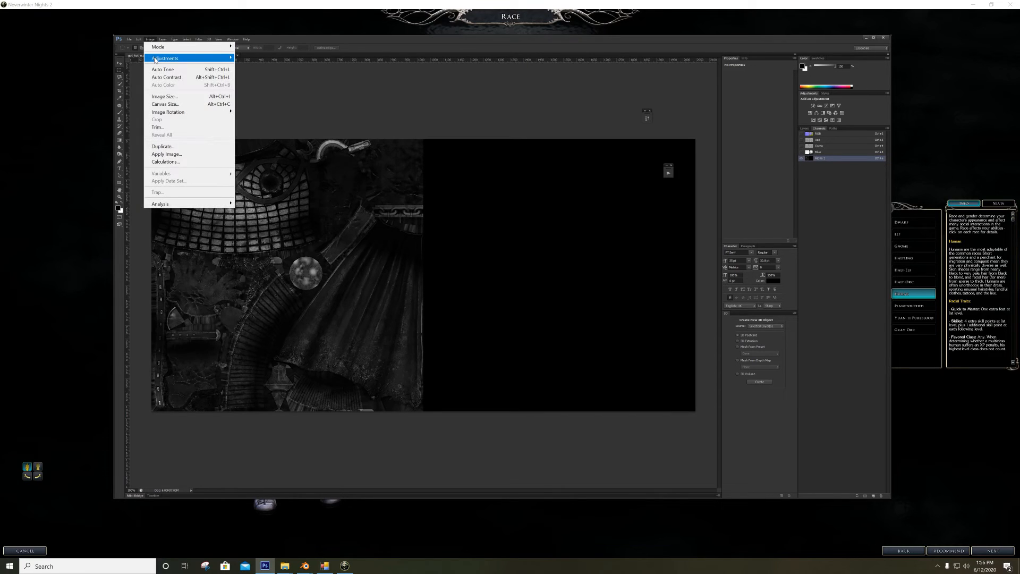
click(420, 89)
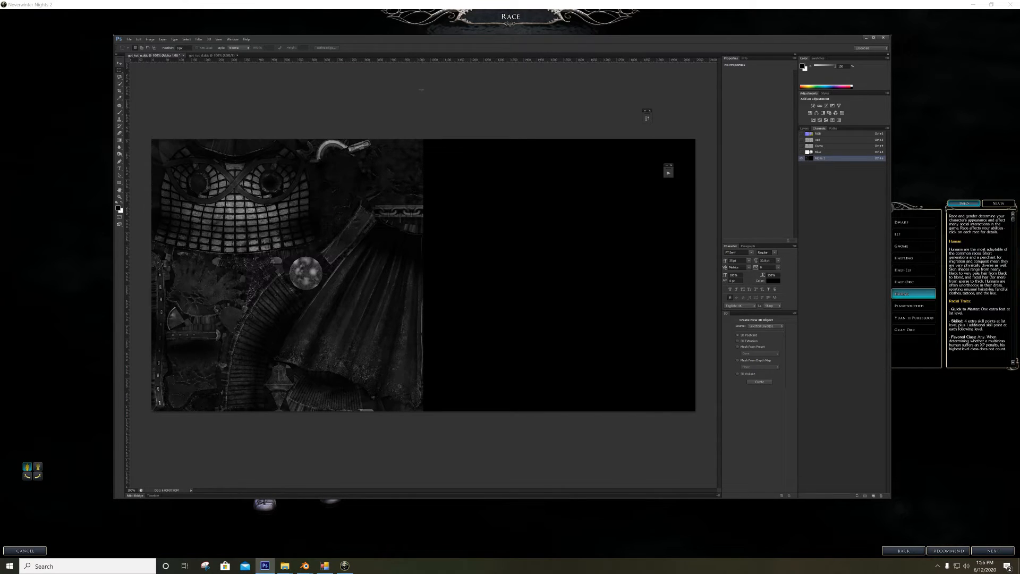
click(150, 40)
mouse_move(175, 54)
click(250, 66)
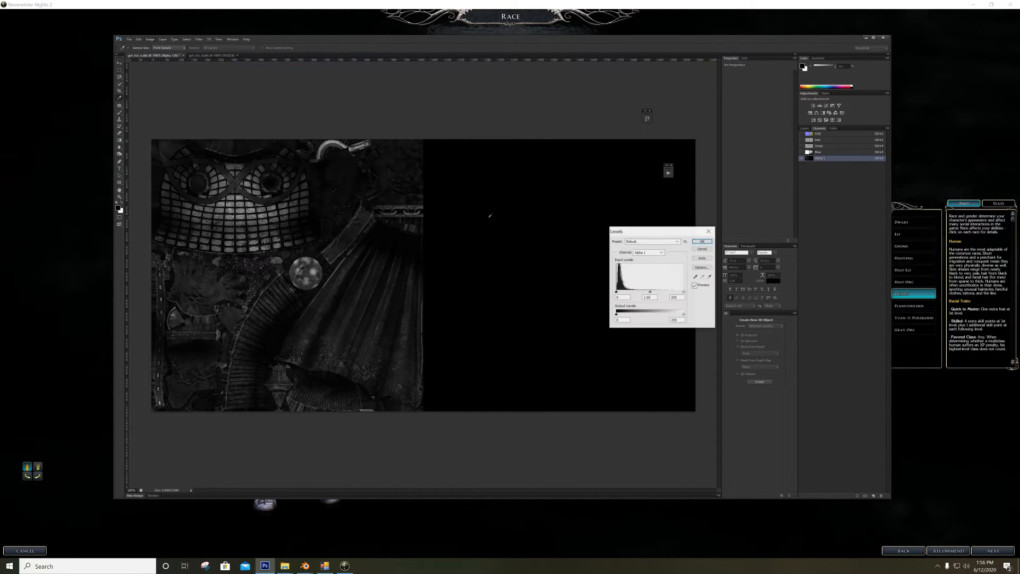
mouse_move(656, 294)
mouse_down()
mouse_move(623, 293)
mouse_move(681, 294)
mouse_move(641, 292)
mouse_up()
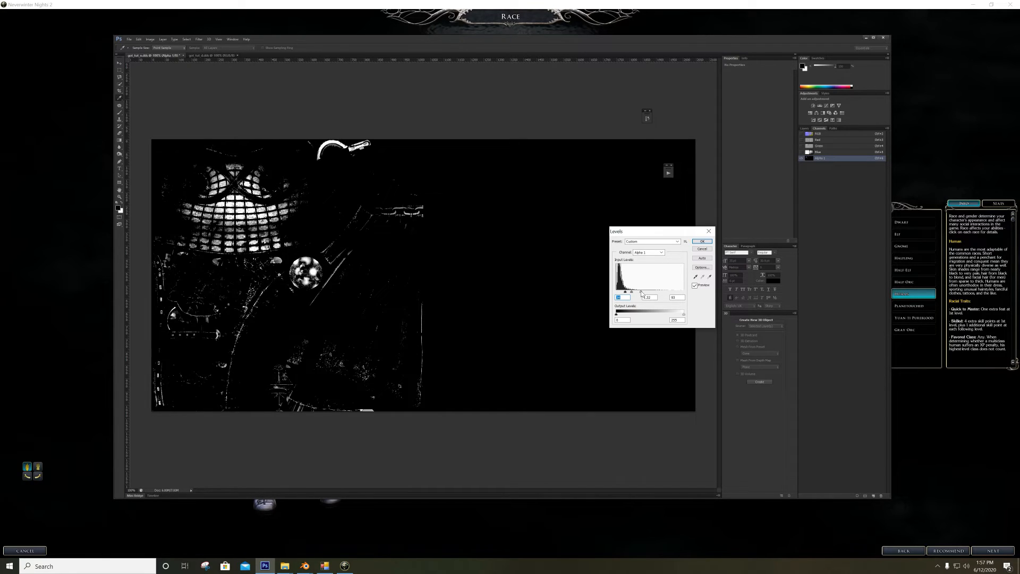
click(709, 232)
Reactivate the RGB channels and save the updated normal map as a DXT5 DDS with generated MIP maps
click(834, 134)
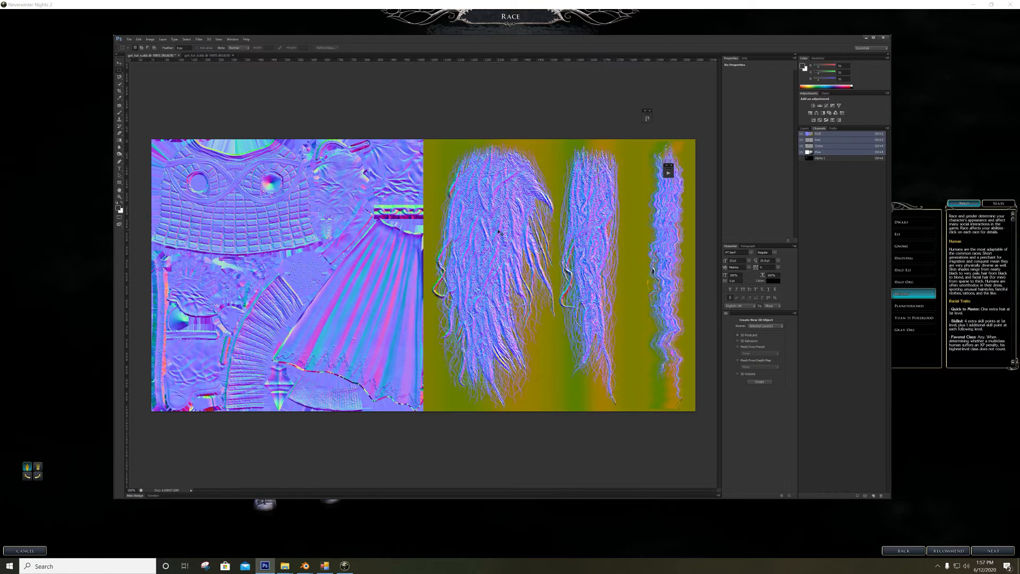
key(ctrl+s)
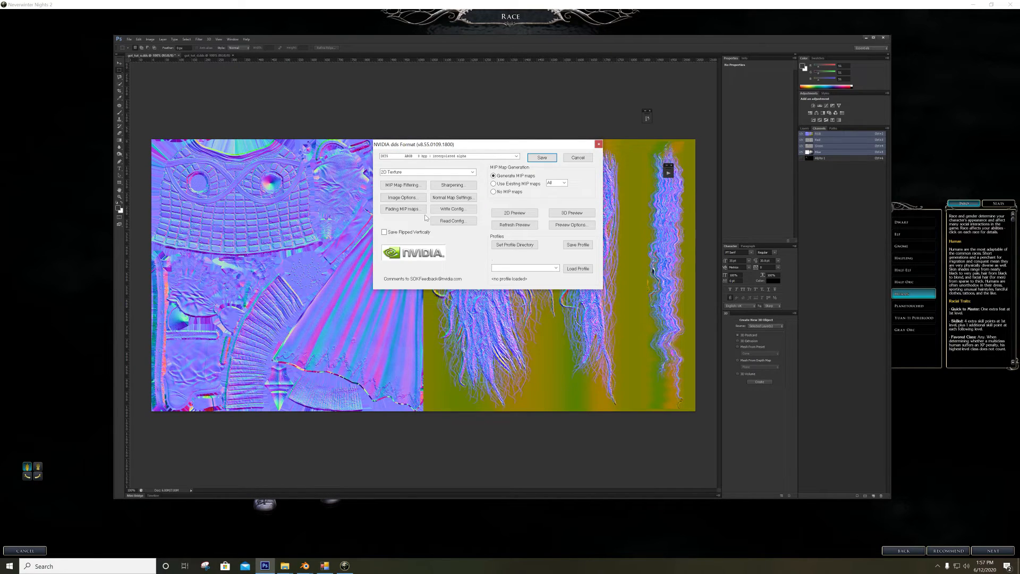
click(540, 158)
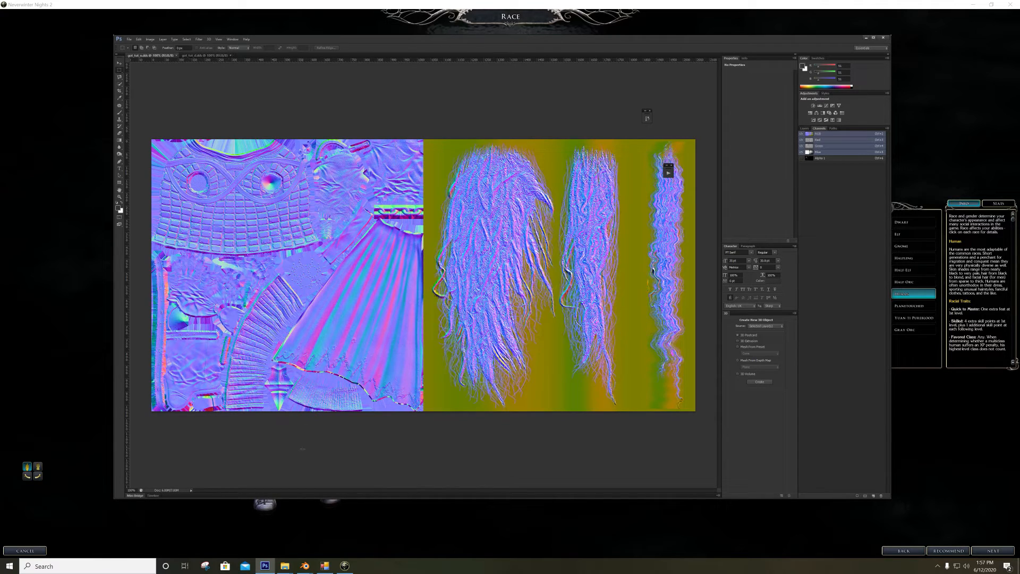
Replace got_tut_n in the Demo override folder with a copy of the newly saved high-contrast version
click(285, 565)
click(311, 532)
click(285, 566)
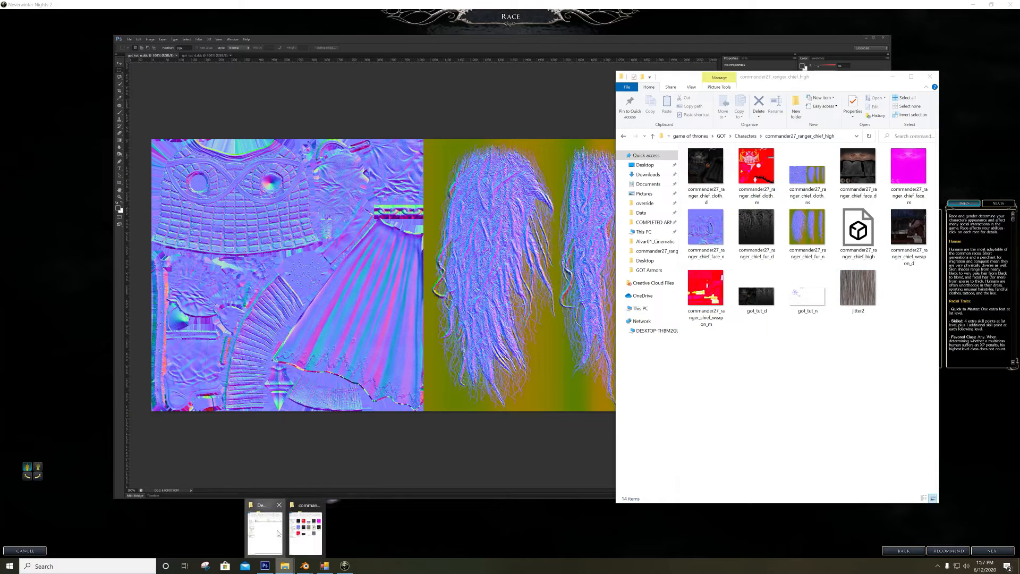
click(277, 533)
right_drag(807, 292, 524, 270)
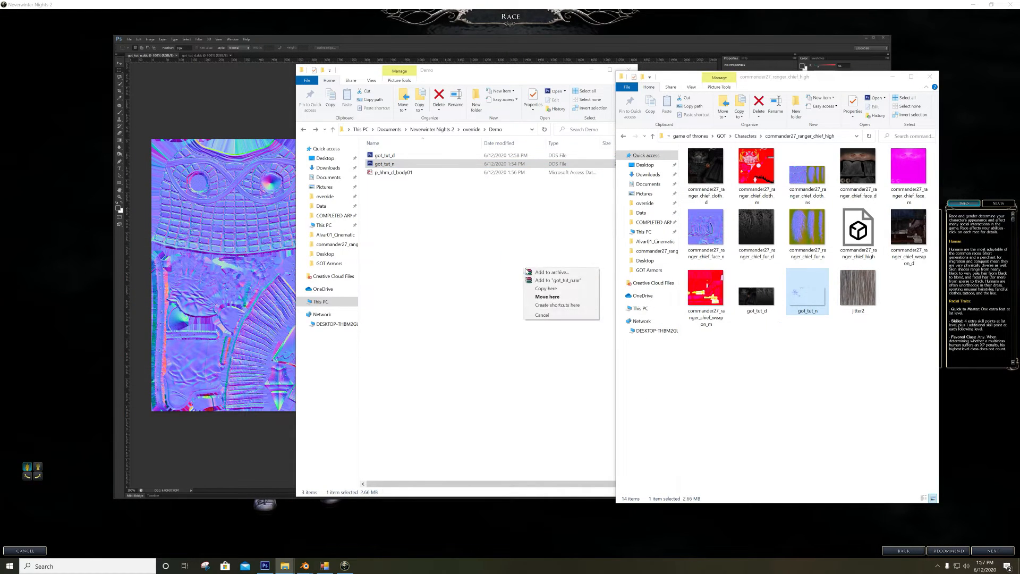
click(546, 289)
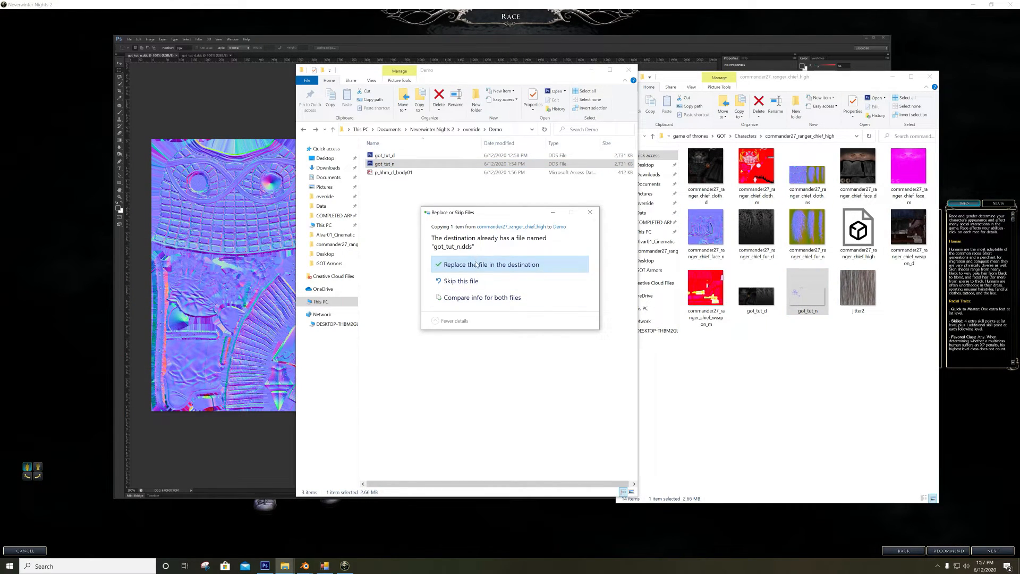
click(477, 264)
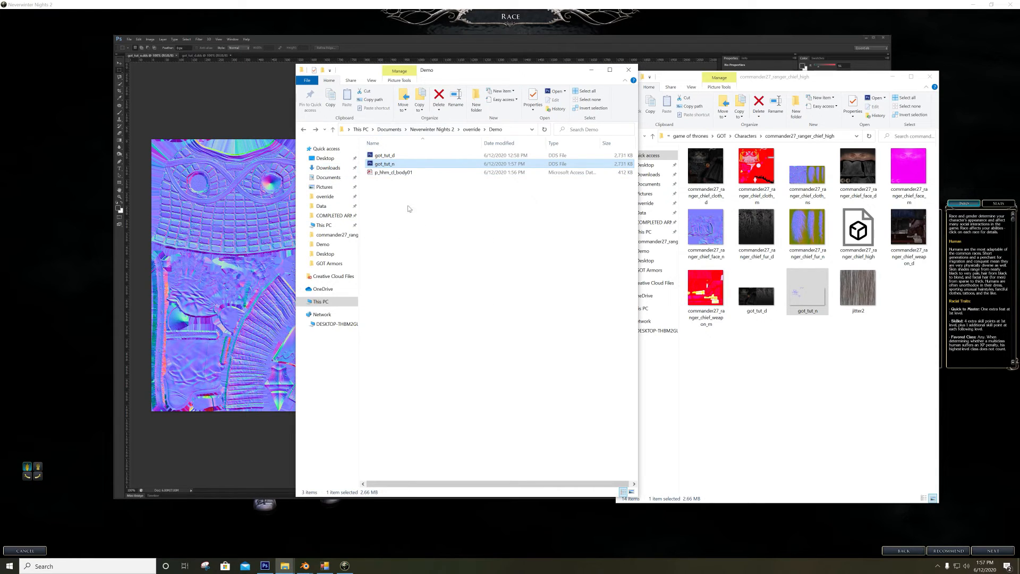
In Neverwinter Nights 2, reload the human male and rotate him both ways to examine the armor with the high-contrast normal-map alpha
click(467, 3)
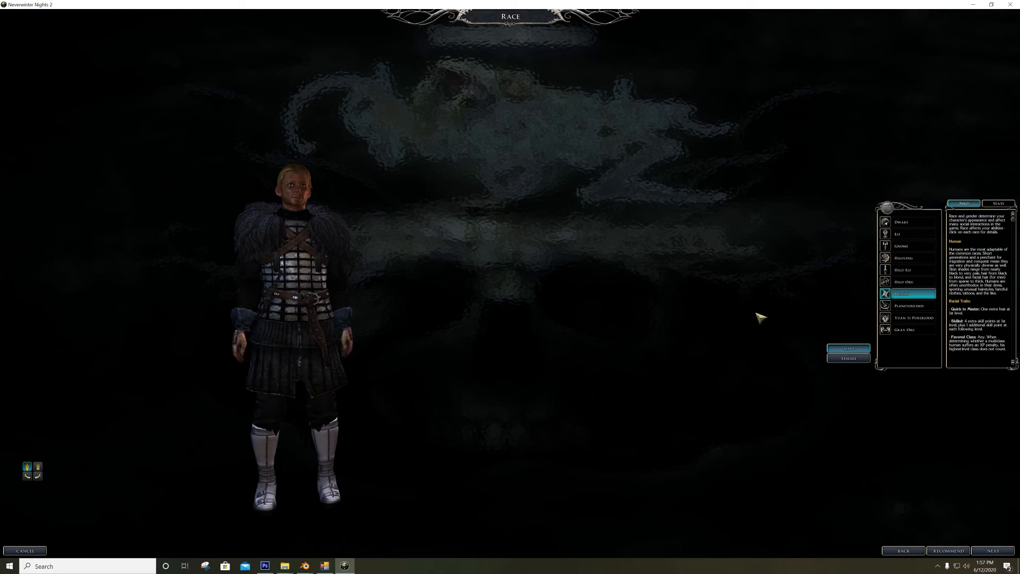
click(850, 359)
click(849, 348)
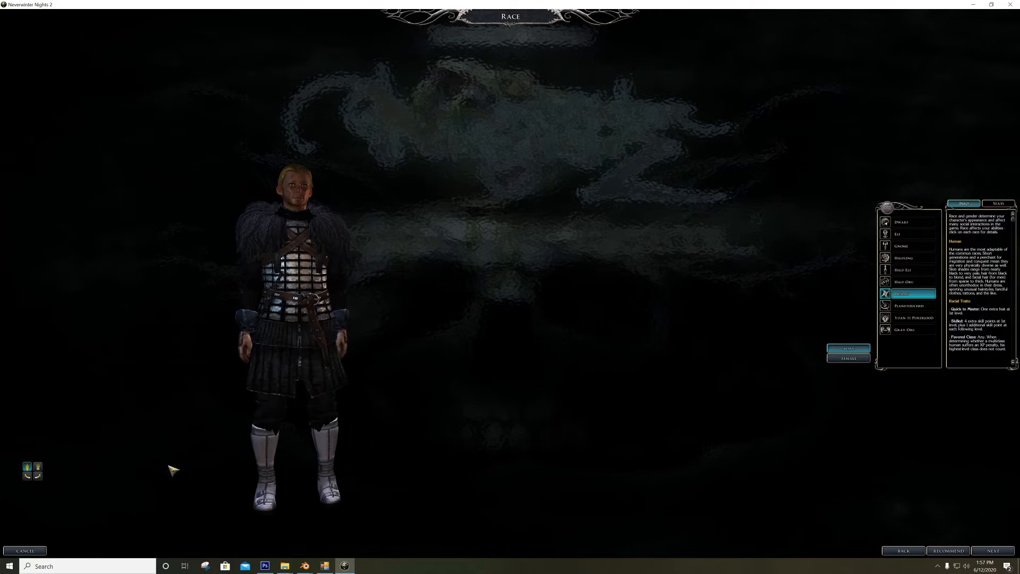
click(845, 358)
click(843, 349)
click(28, 476)
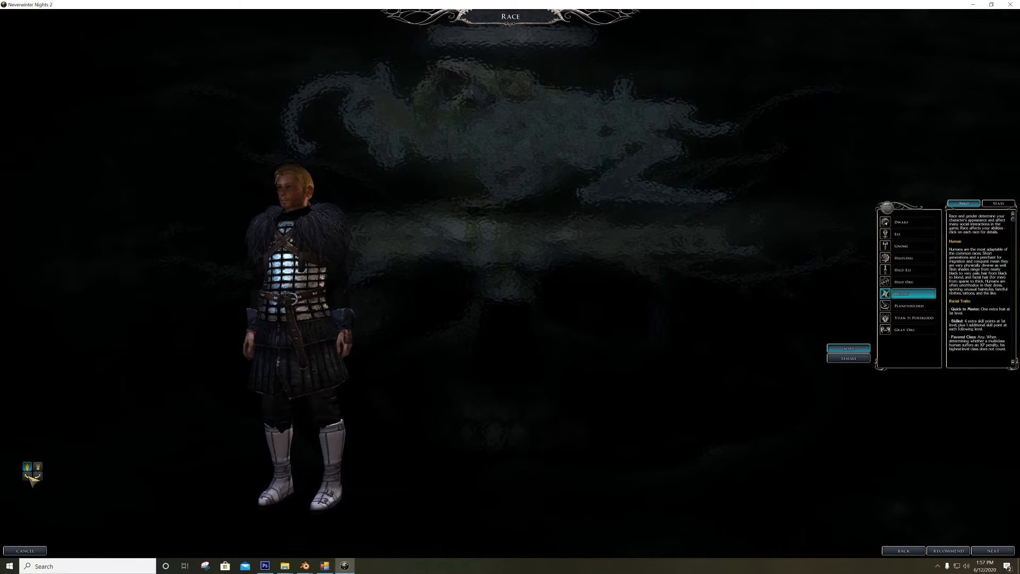
click(28, 476)
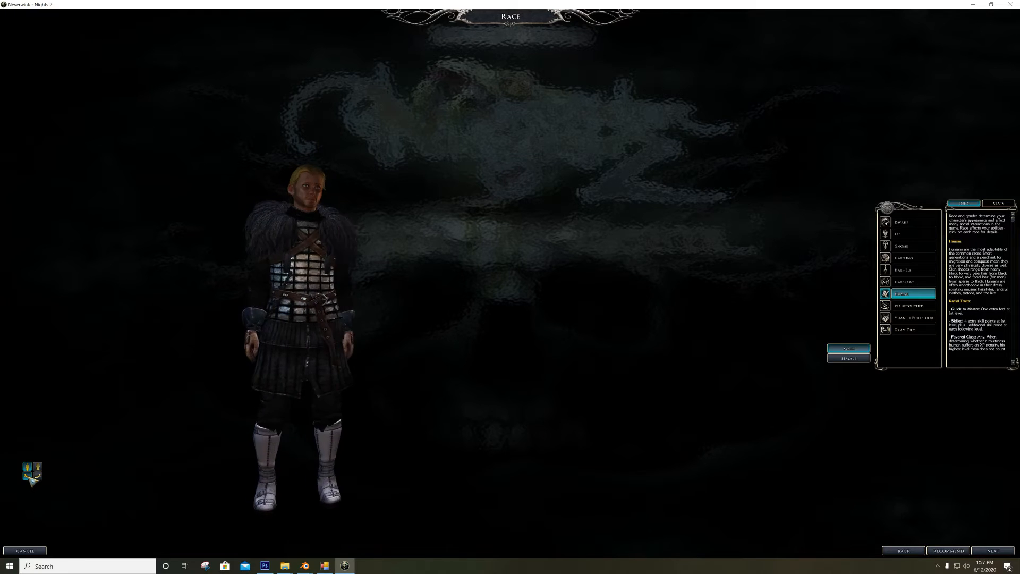
click(37, 475)
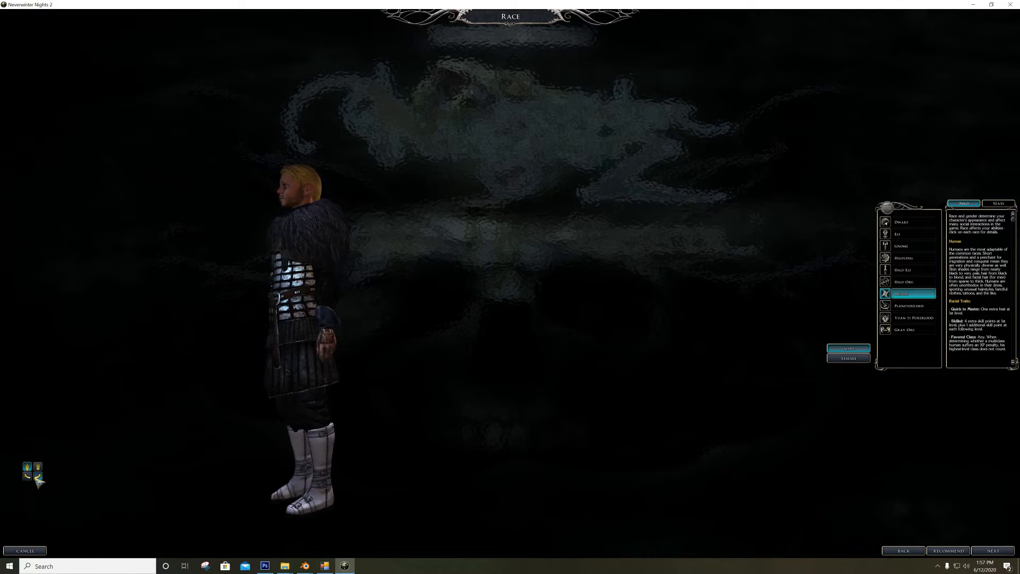
click(39, 467)
click(27, 466)
click(27, 476)
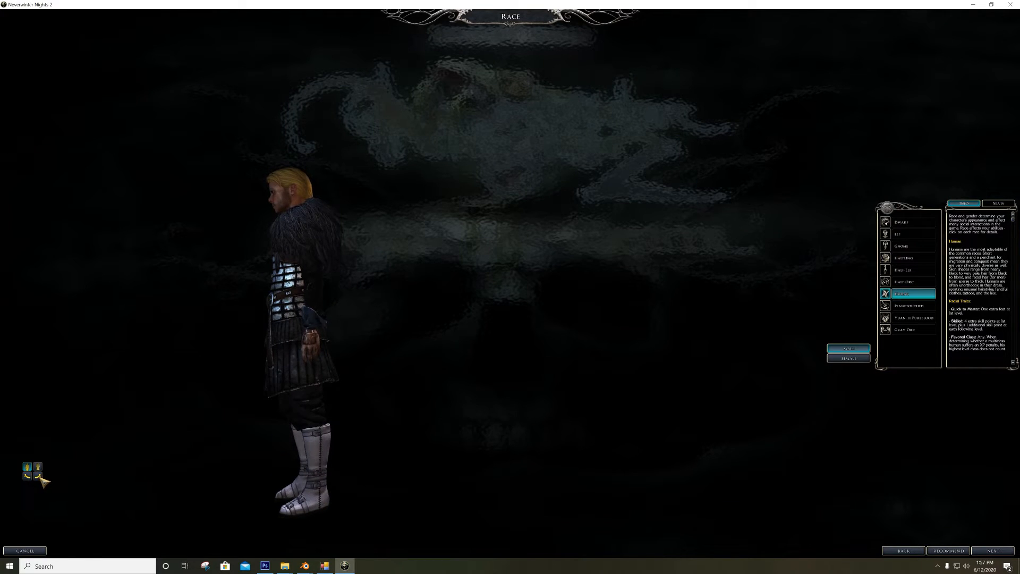
click(40, 477)
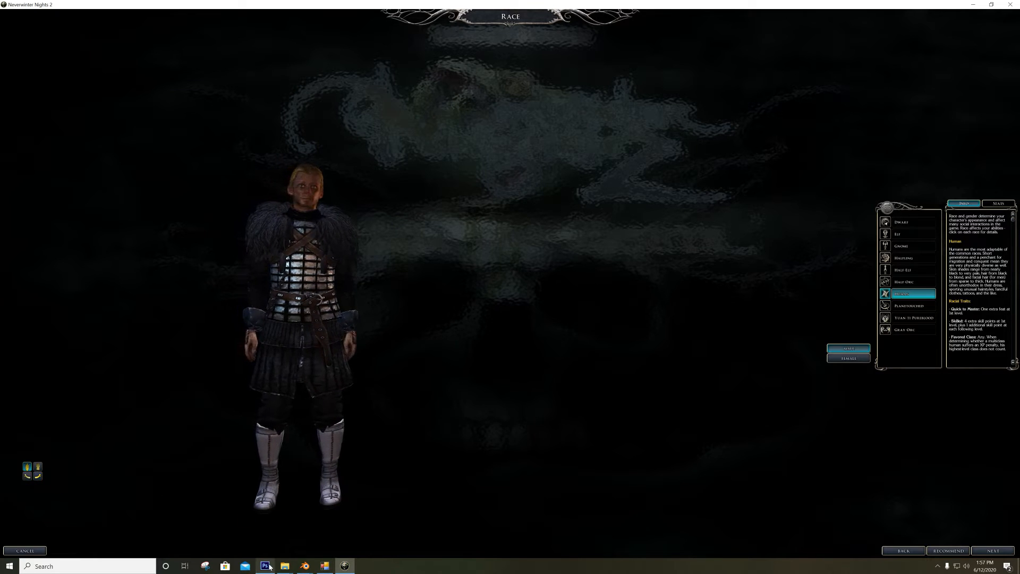
In Blender, set the specular hardness of the p_hhm_cl_body01 material to 200
click(304, 566)
click(348, 531)
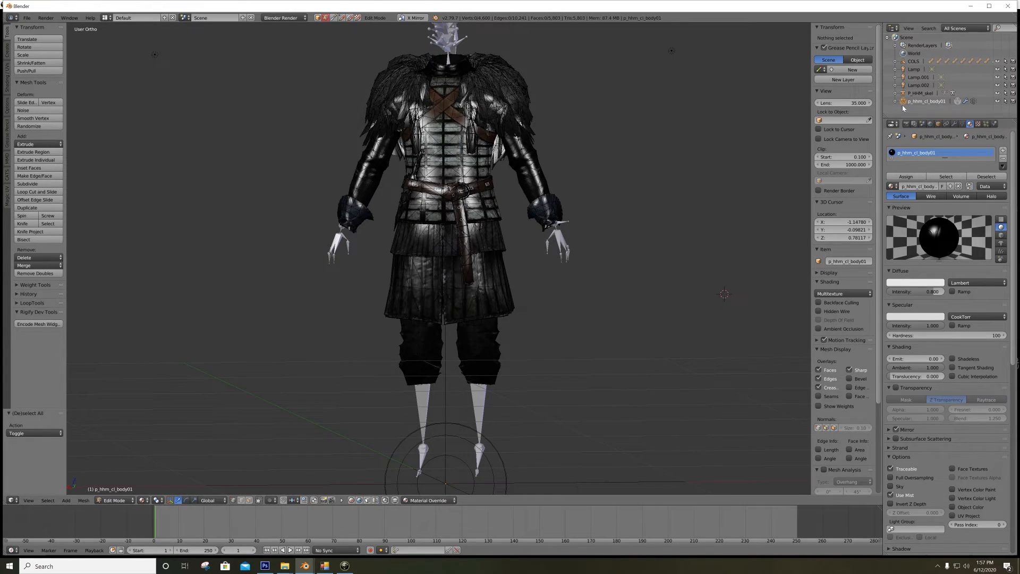
click(988, 337)
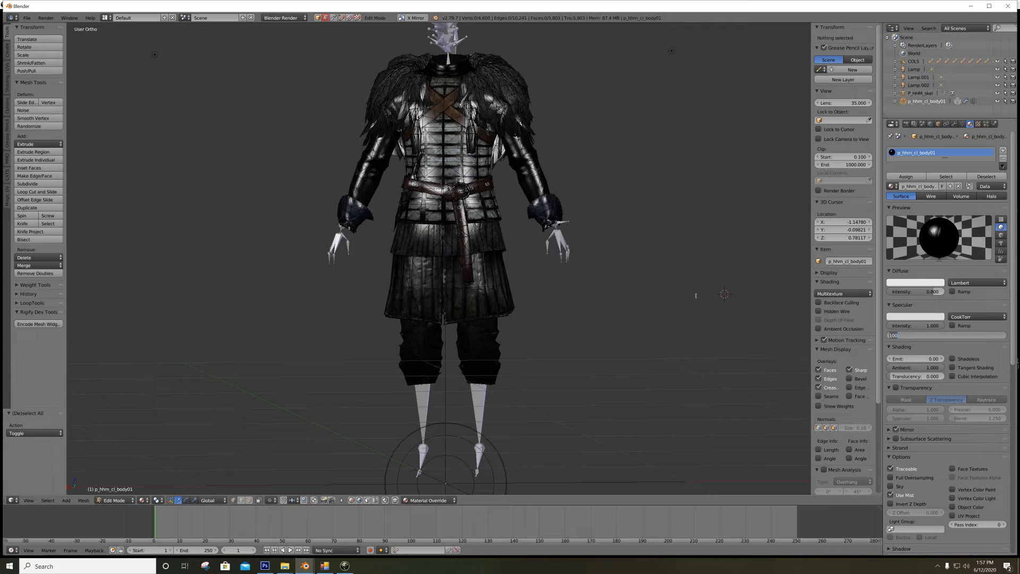
text(200)
key(Return)
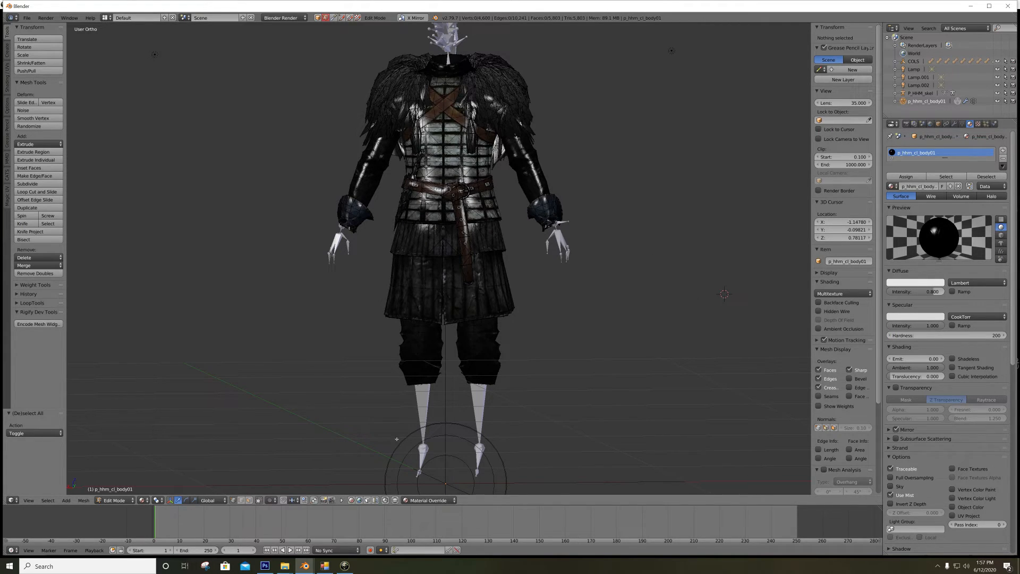
Review the normal map's Alpha 1 channel in Photoshop, and inspect the armor's specular highlights up close in Blender
click(265, 566)
click(820, 158)
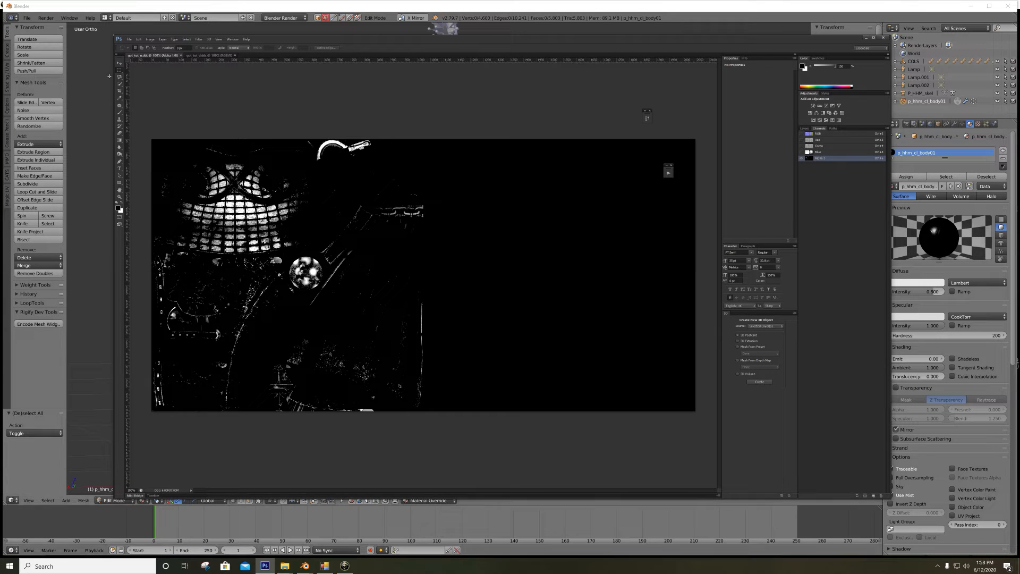
click(372, 16)
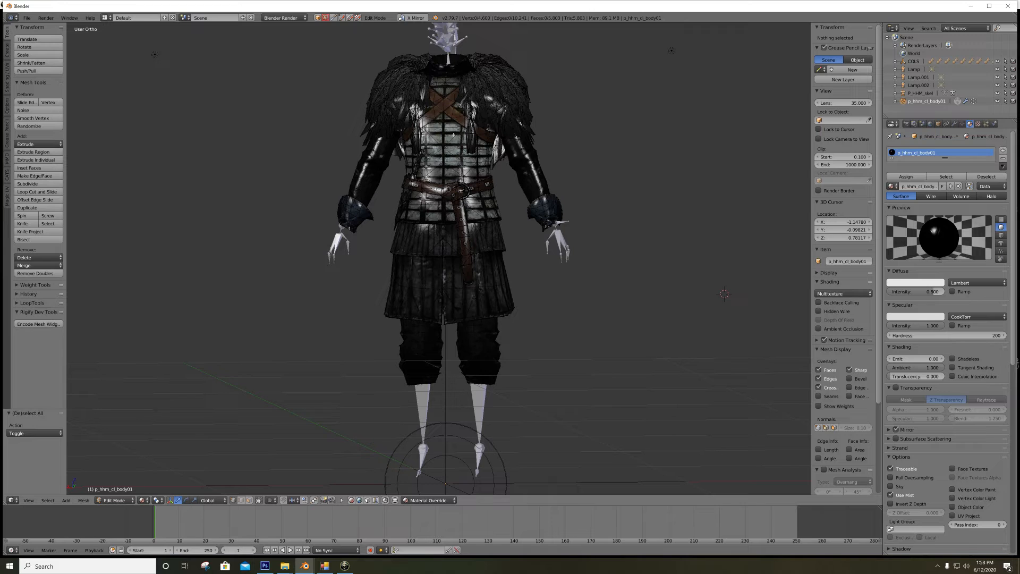
middle_drag(442, 187, 434, 207)
scroll(452, 218, up, 5)
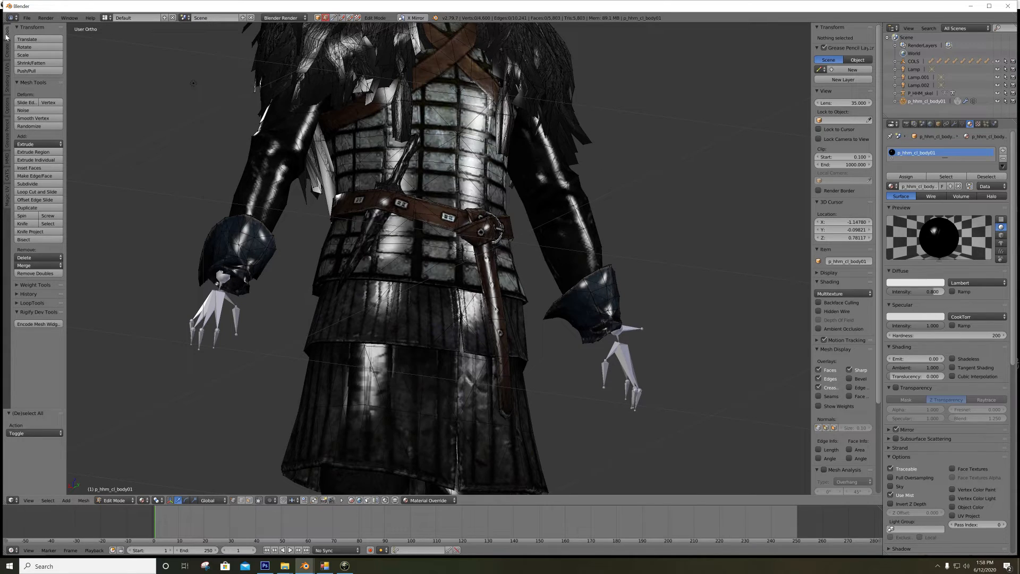
Export the model in Neverwinter Nights 2 (.mdb) format to the Demo override folder, overwriting p_hhm_cl_body01.mdb
click(28, 17)
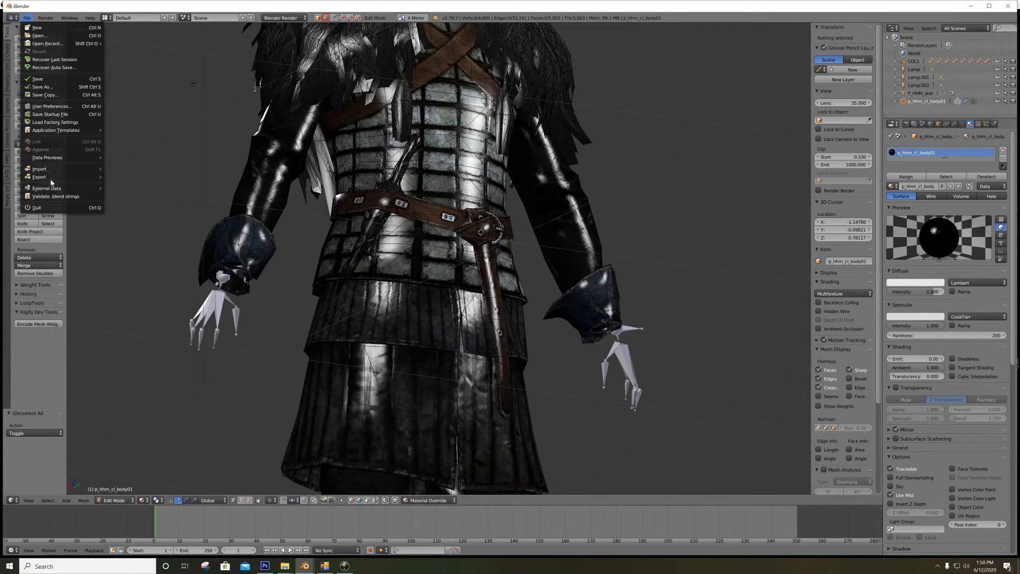
mouse_move(48, 177)
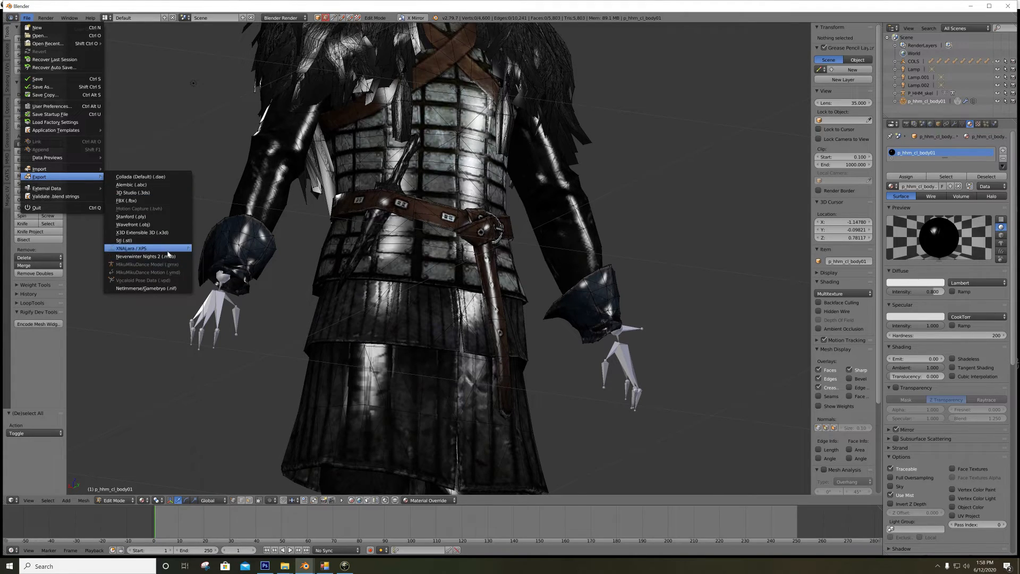
click(155, 258)
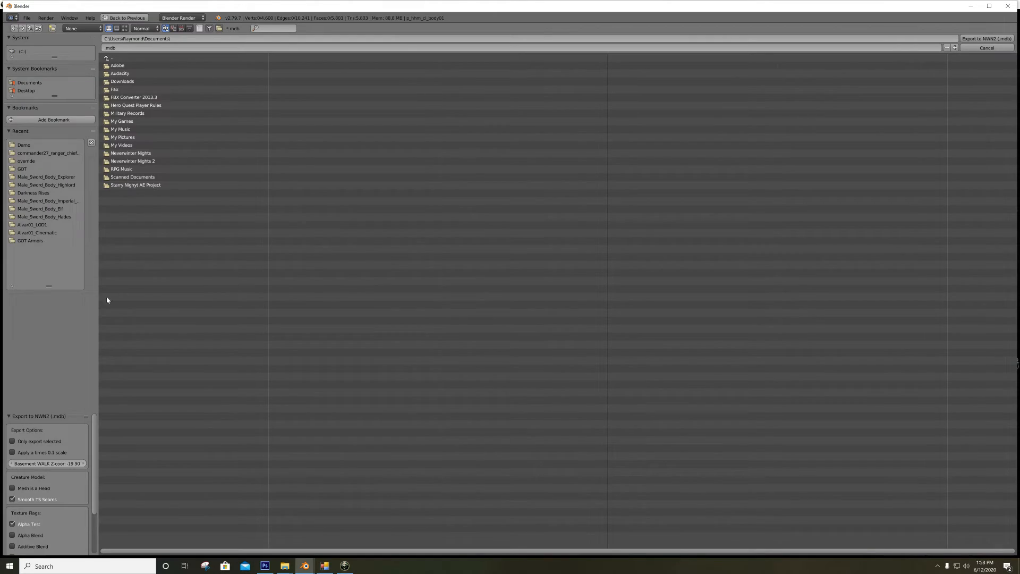
click(41, 145)
double_click(139, 65)
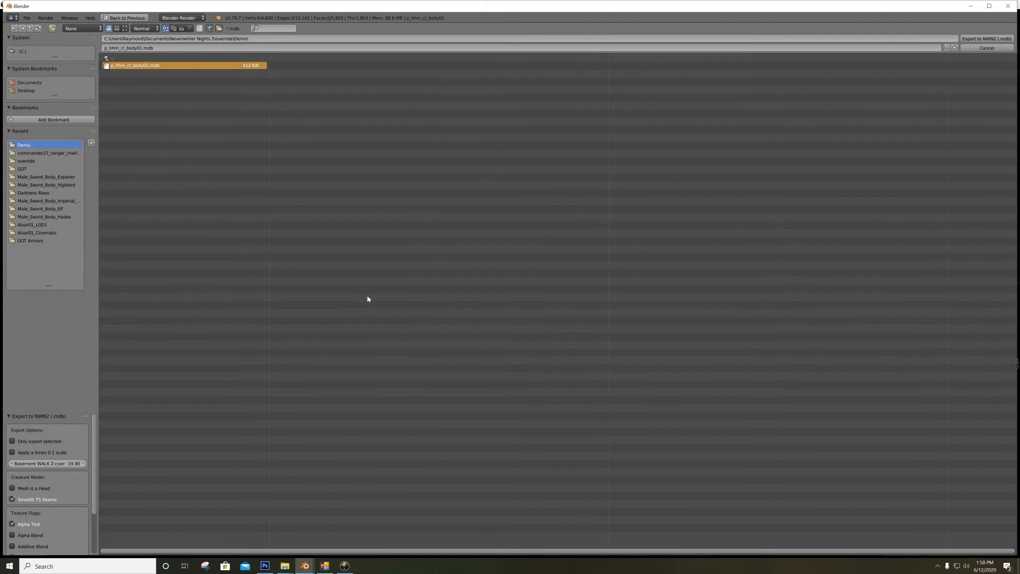
In Neverwinter Nights 2, reload the human male and rotate him repeatedly to examine the armor with specular hardness 200
click(343, 567)
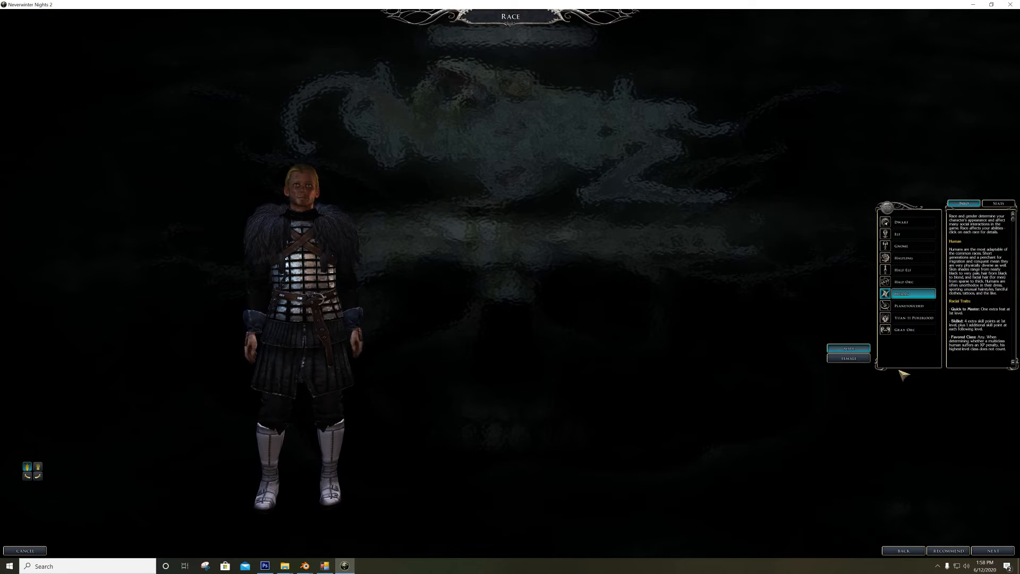
click(848, 358)
click(848, 348)
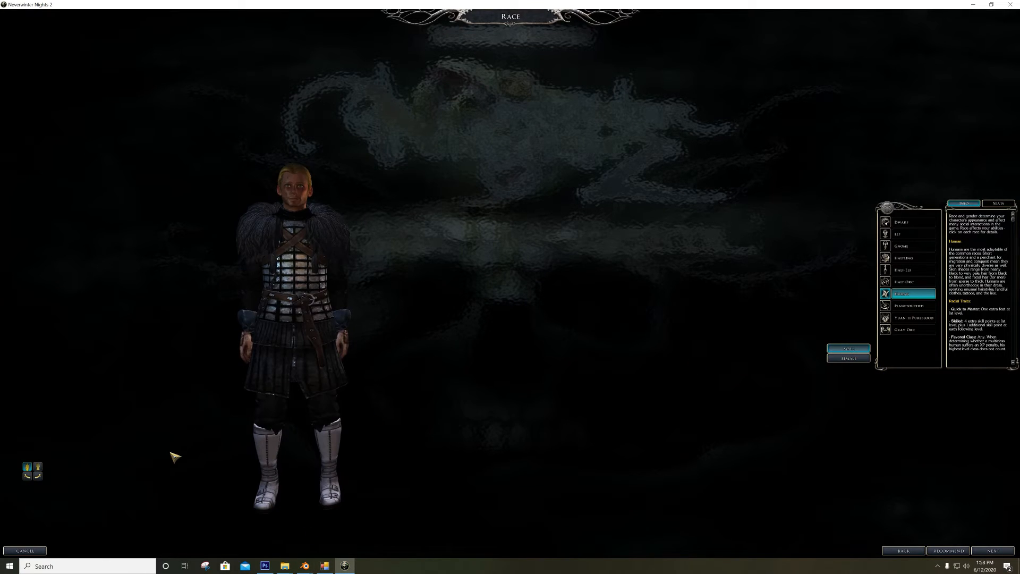
click(29, 477)
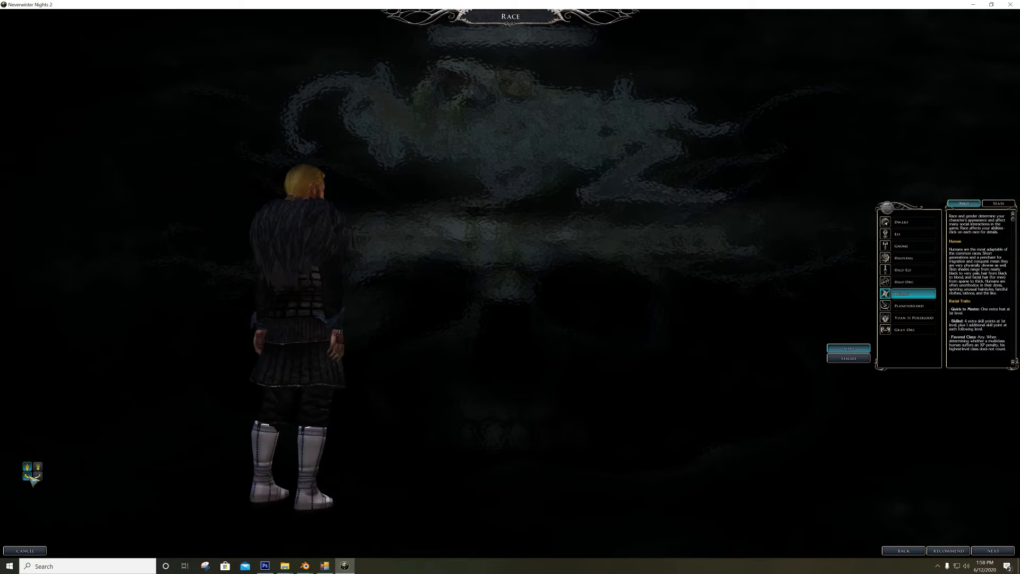
click(30, 477)
click(37, 476)
click(29, 475)
click(38, 476)
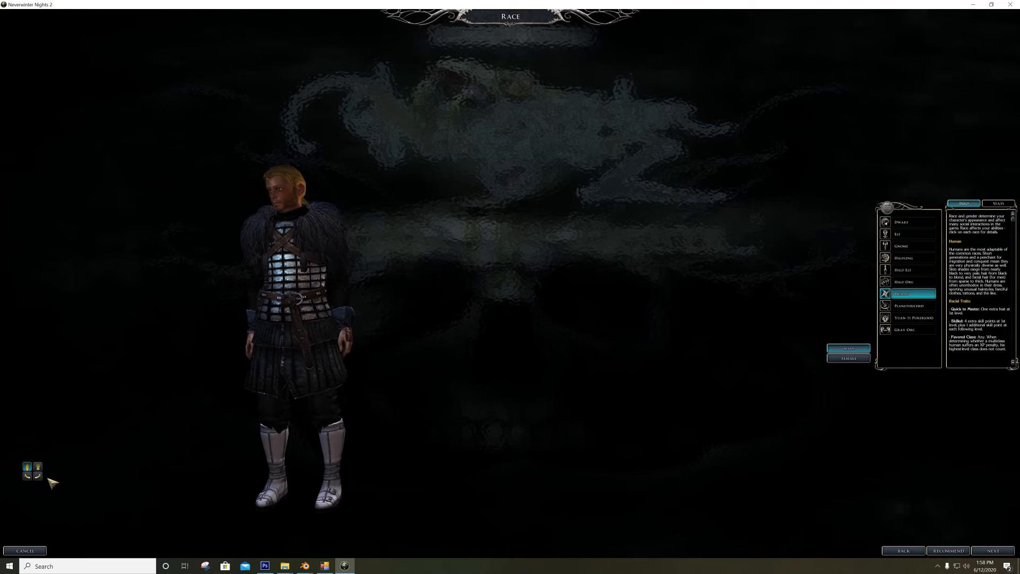
click(38, 476)
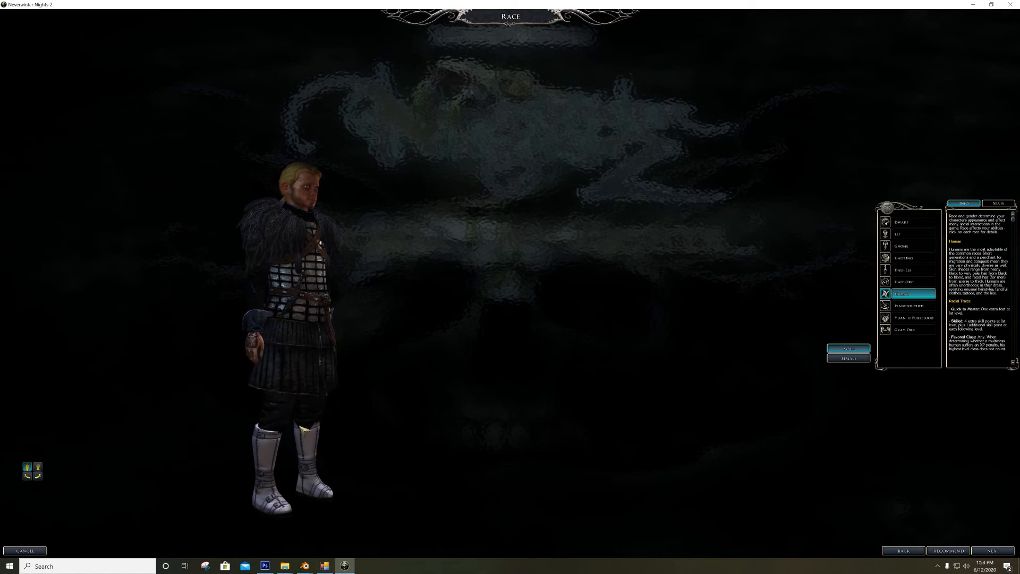
click(41, 477)
click(41, 476)
click(29, 476)
click(38, 477)
click(38, 476)
click(29, 476)
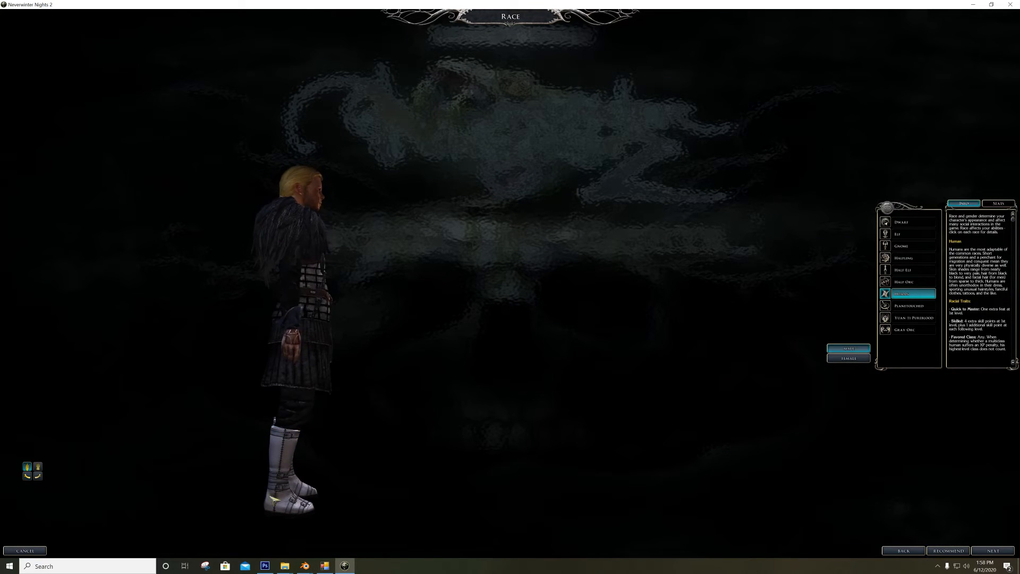
click(38, 476)
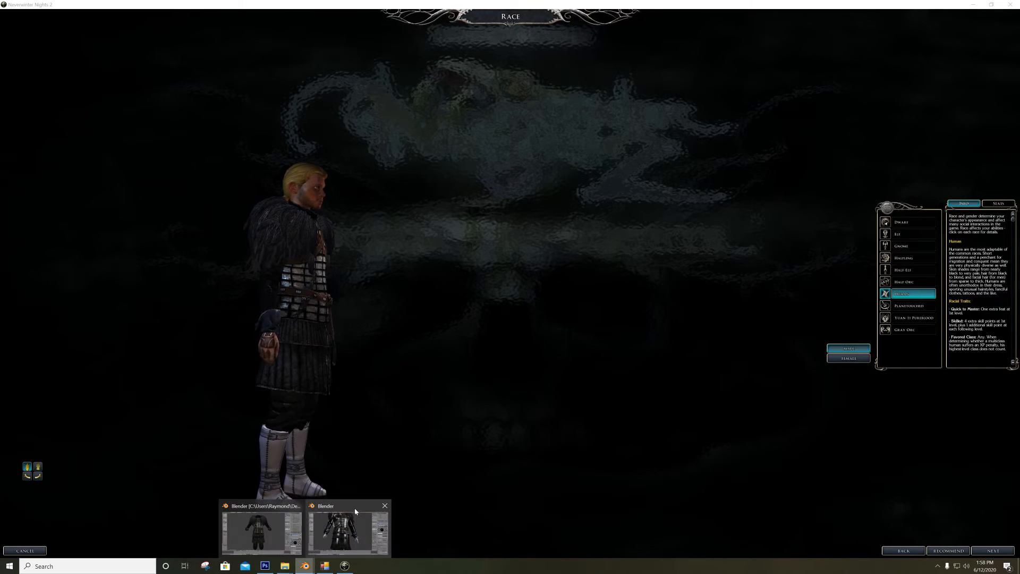
In Blender, switch the viewport shading to Texture and view the armor from the front
click(340, 528)
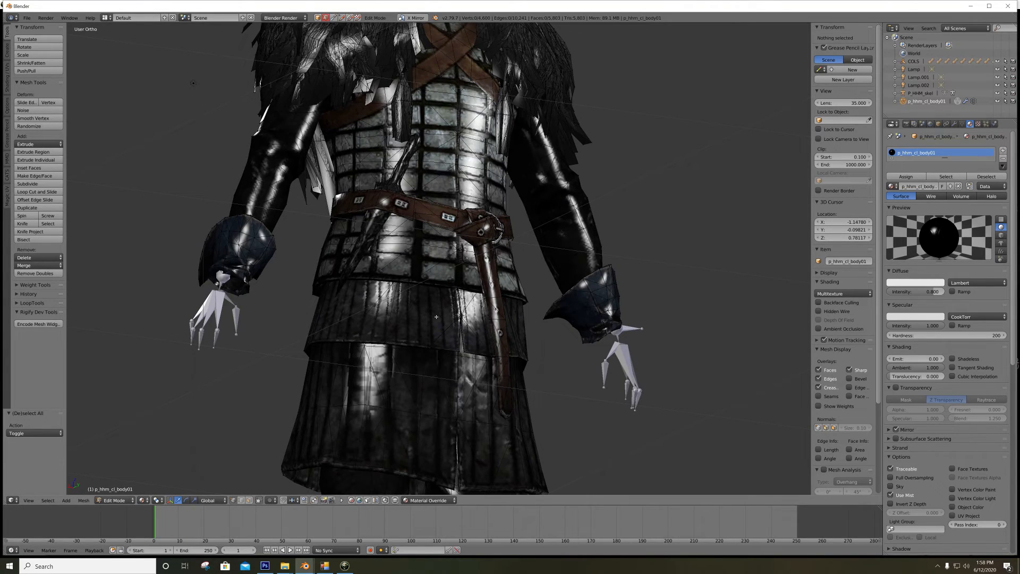
key(KP_3)
scroll(433, 321, down, 4)
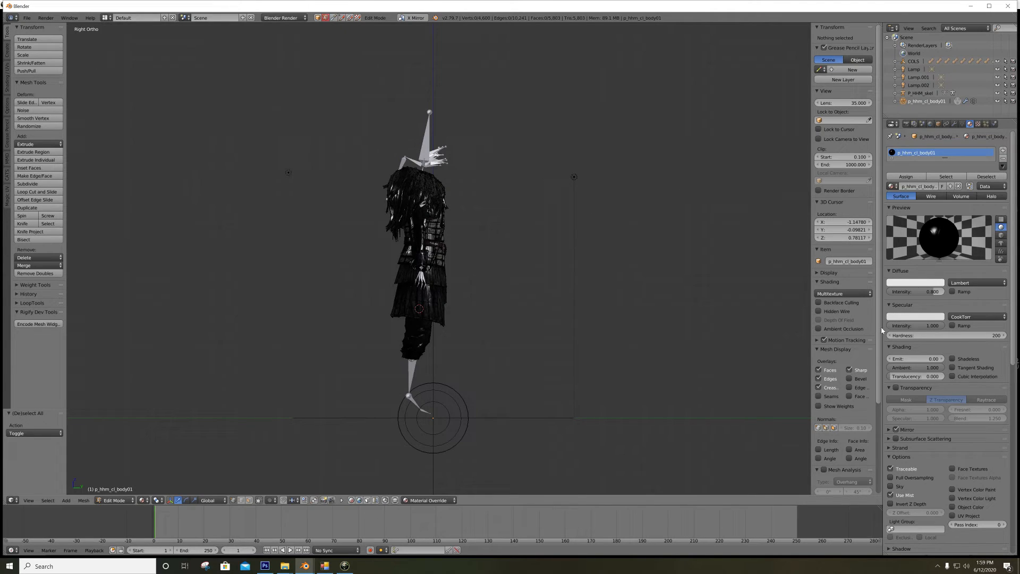
click(144, 499)
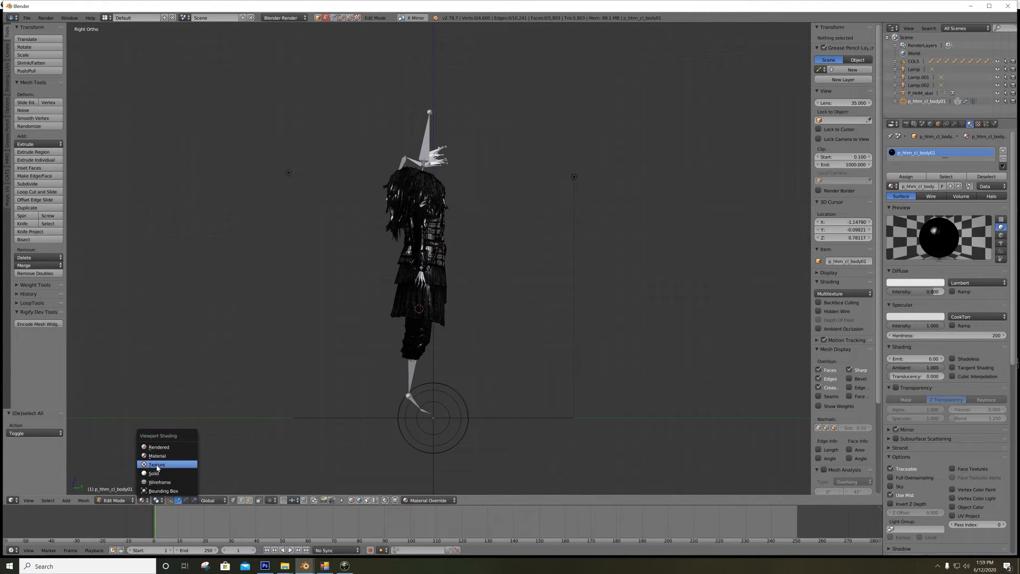
click(155, 463)
mouse_move(607, 273)
middle_down()
mouse_move(559, 273)
mouse_move(434, 243)
middle_up()
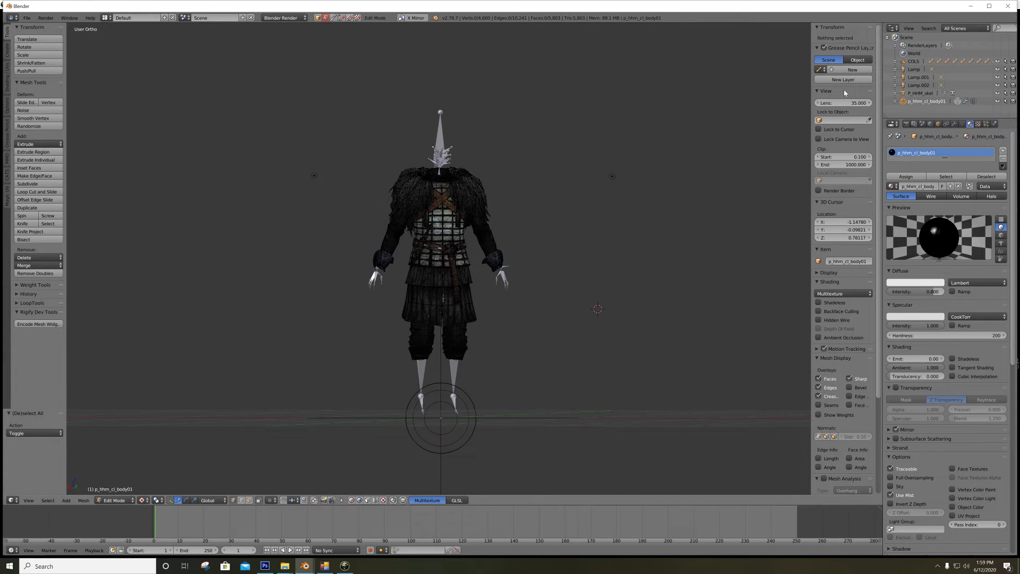
Duplicate the P_HHM_skel armature in place
click(925, 95)
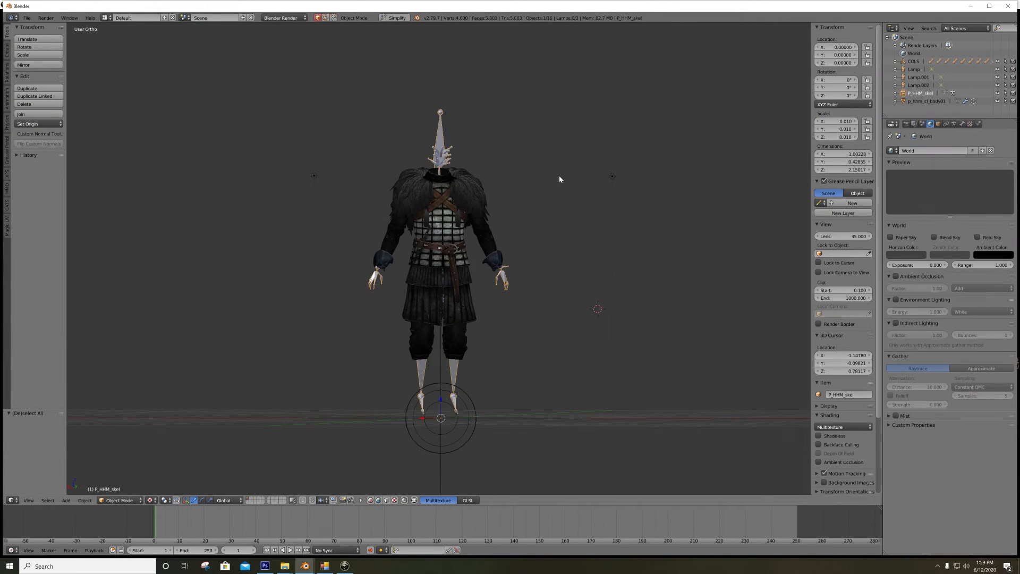
key(shift+d)
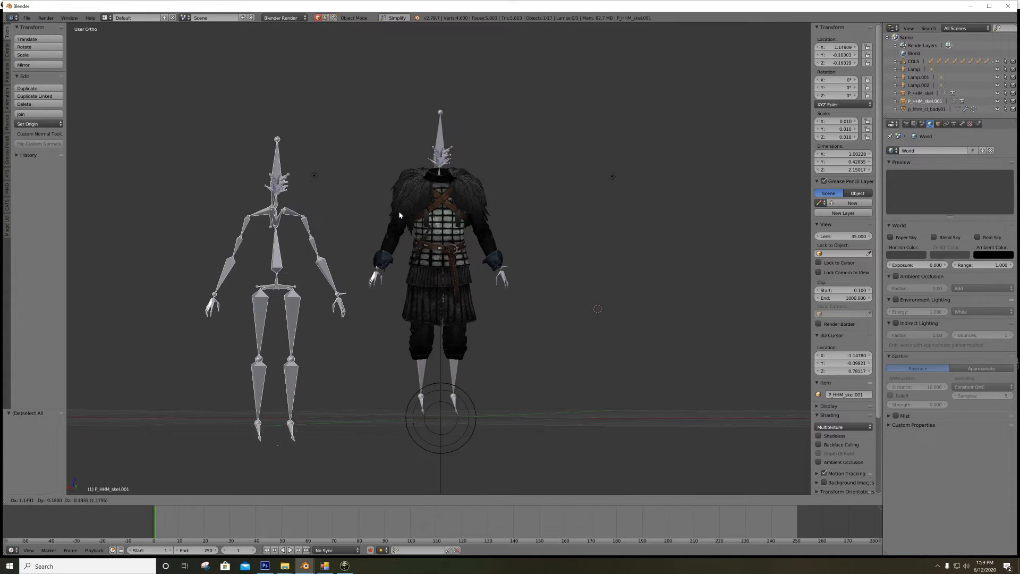
key(Escape)
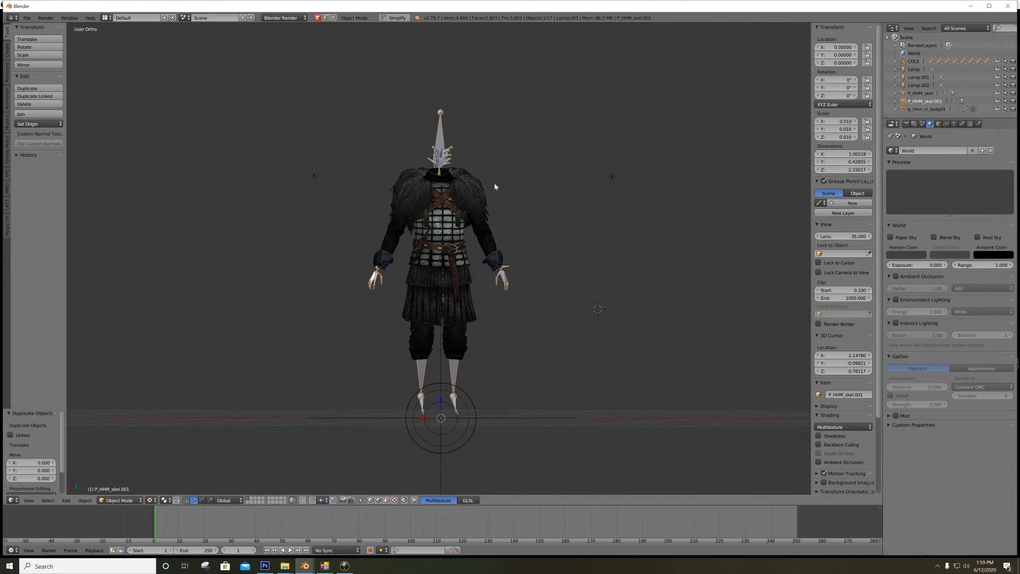
Set the duplicated skeleton as the target object of the p_hhm_cl_body01 mesh's Armature modifier
click(903, 109)
click(954, 124)
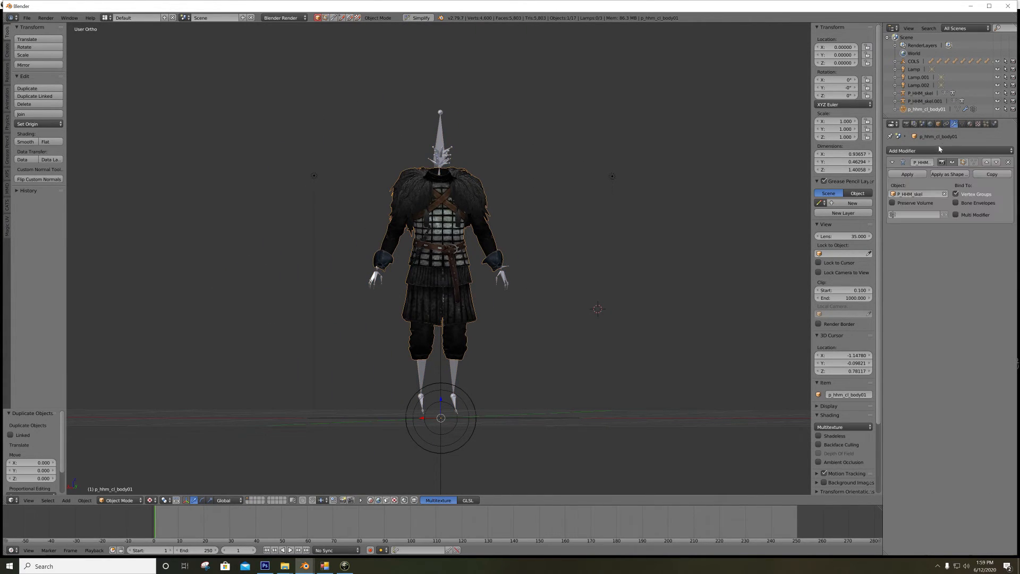
click(916, 194)
click(917, 211)
Put the duplicated skeleton P_HHM_skel.001 into Pose Mode and enable X-Ray display for its bones
click(912, 102)
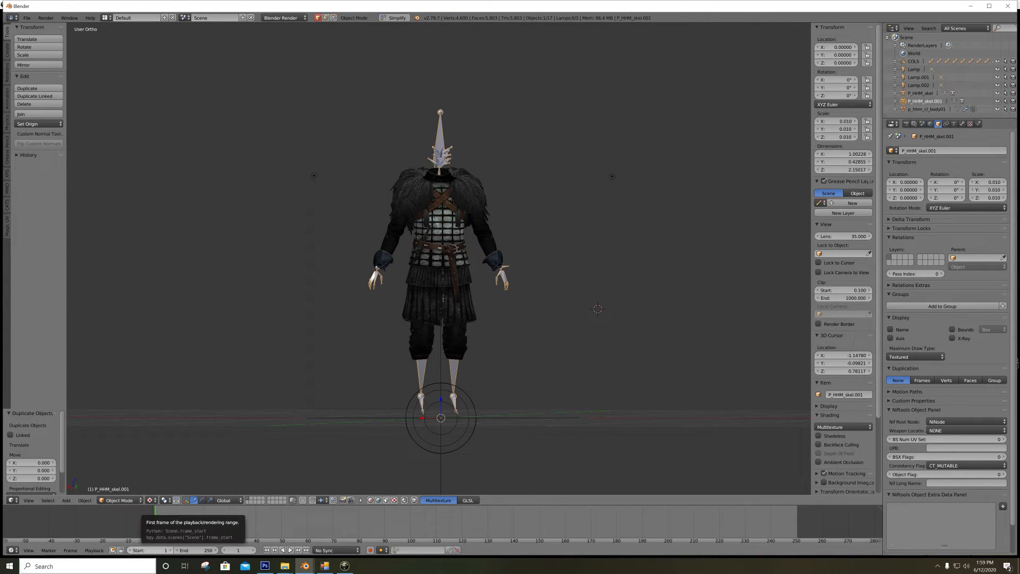
click(120, 499)
click(122, 474)
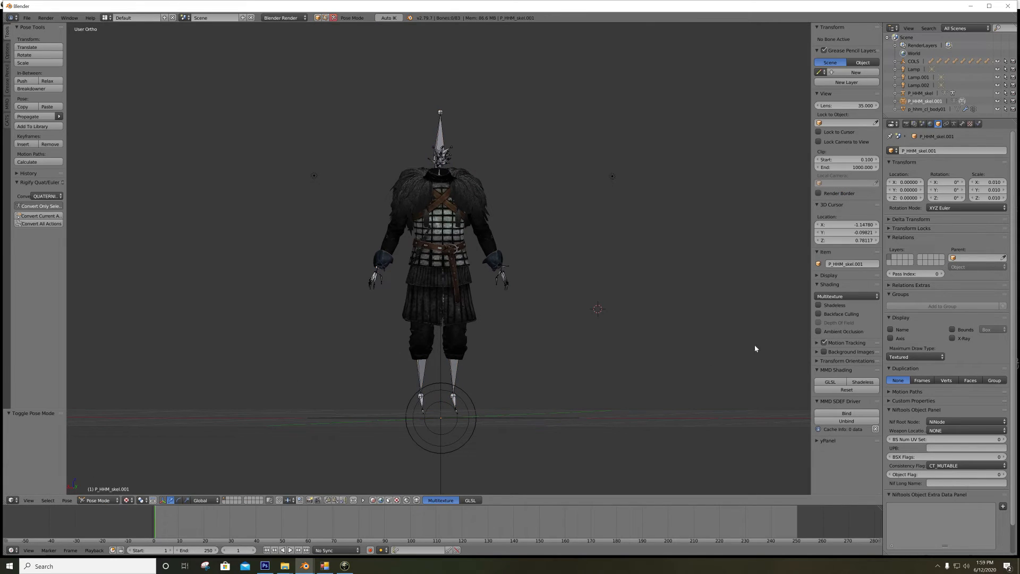
click(953, 338)
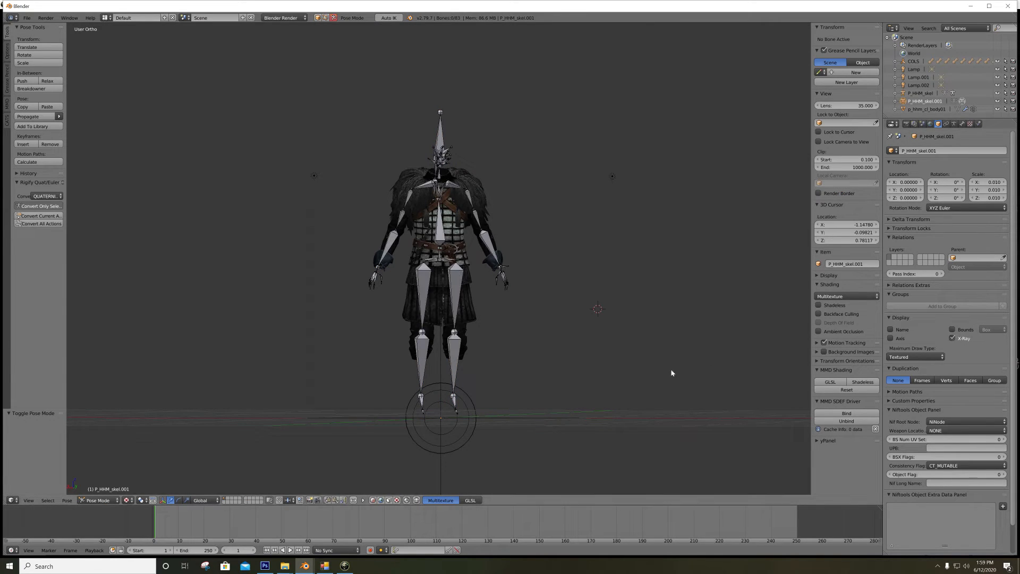
Select both upper leg bones of the duplicated skeleton and rotate them together by 1° in the right side view
click(425, 291)
shift+click(460, 293)
key(KP_3)
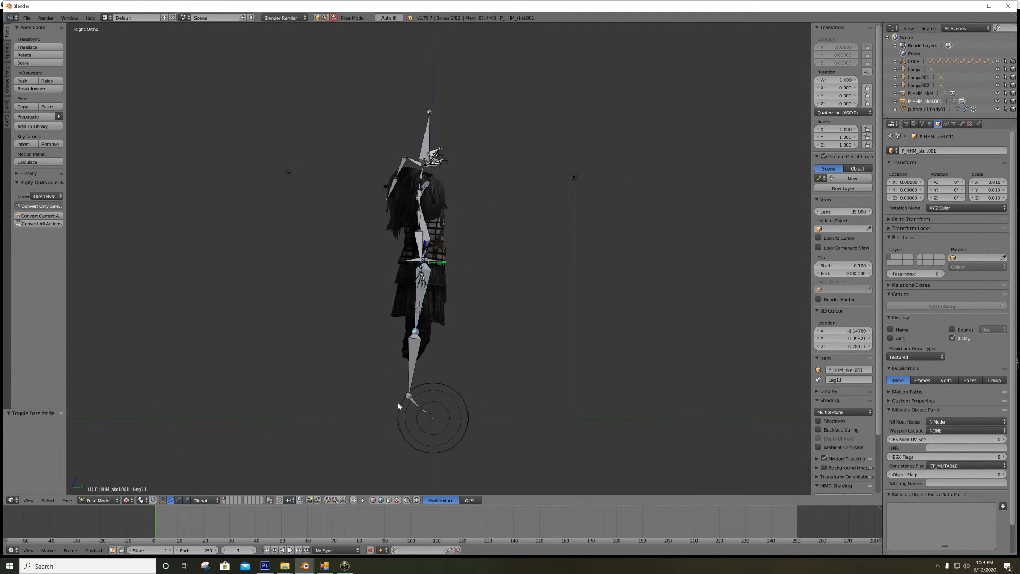
scroll(400, 396, up, 2)
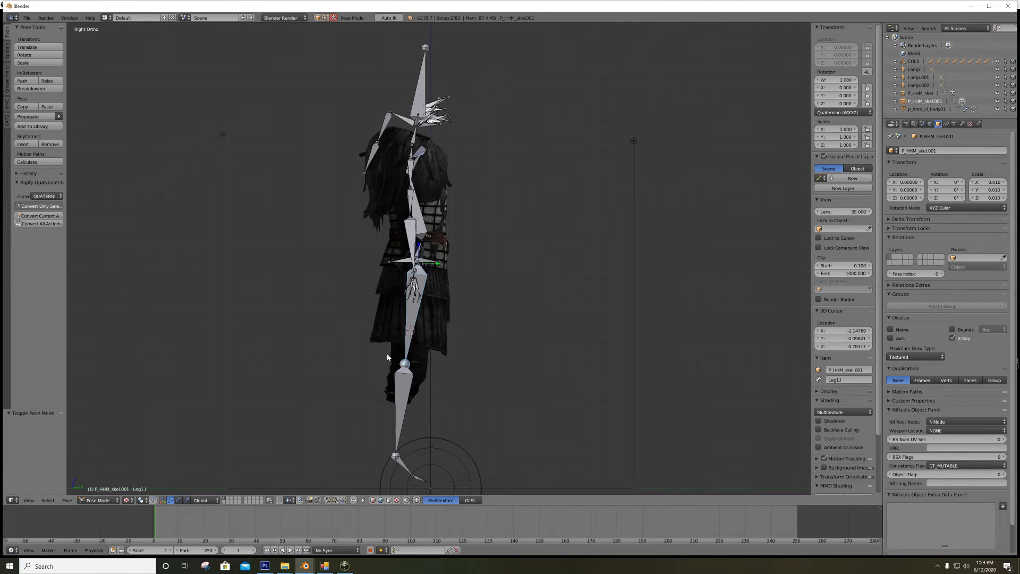
key(r)
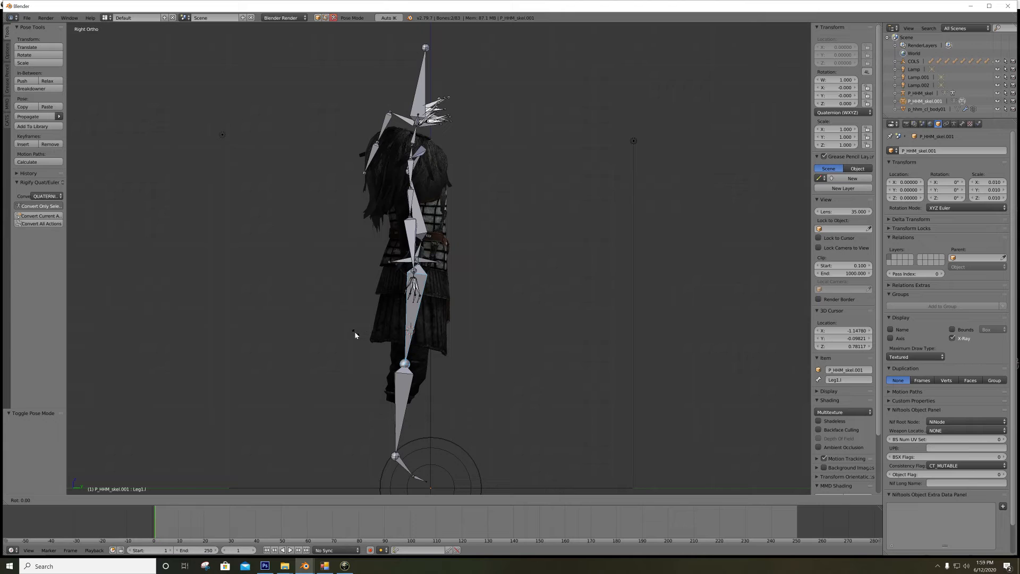
click(336, 325)
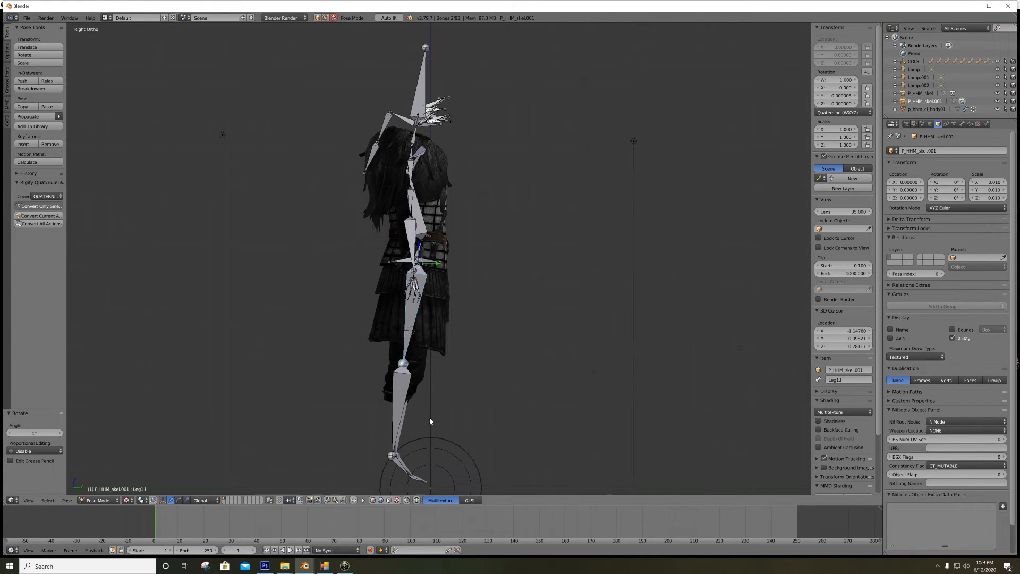
Apply the Armature modifier on the p_hhm_cl_body01 mesh
scroll(432, 403, up, 3)
middle_drag(464, 306, 408, 308)
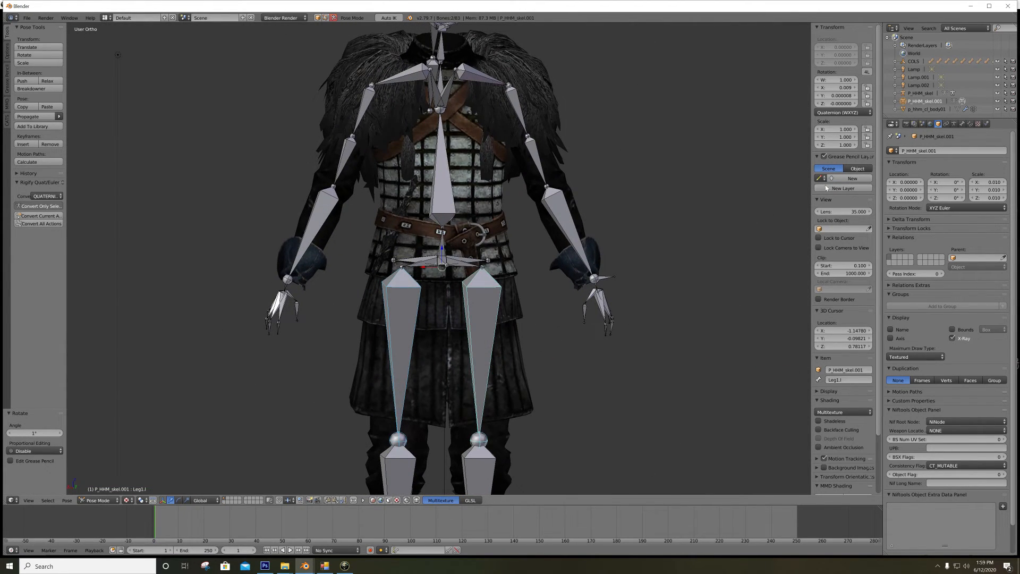
click(930, 110)
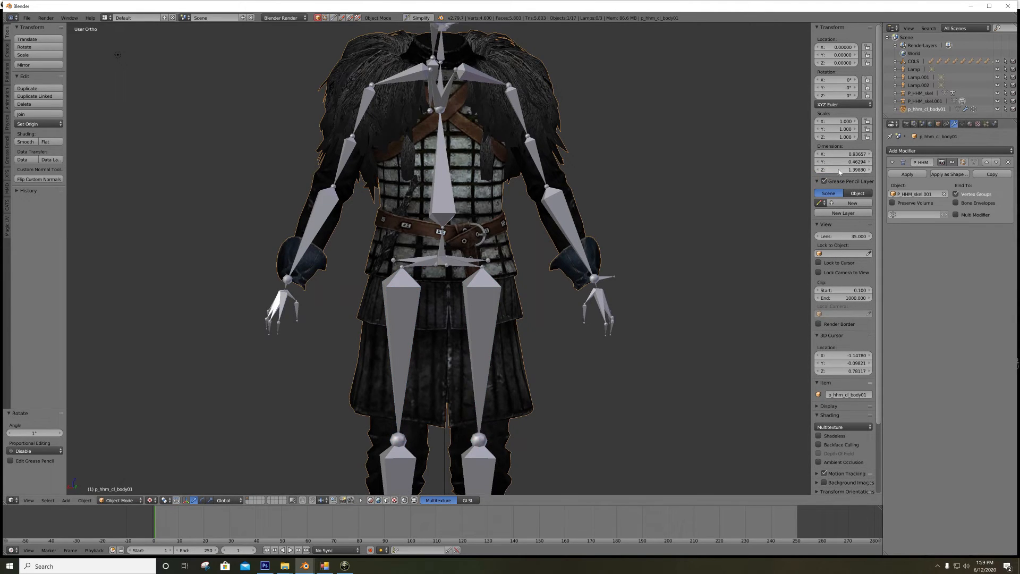
click(909, 175)
Delete the duplicated skeleton P_HHM_skel.001 from the scene
click(927, 101)
right_click(931, 101)
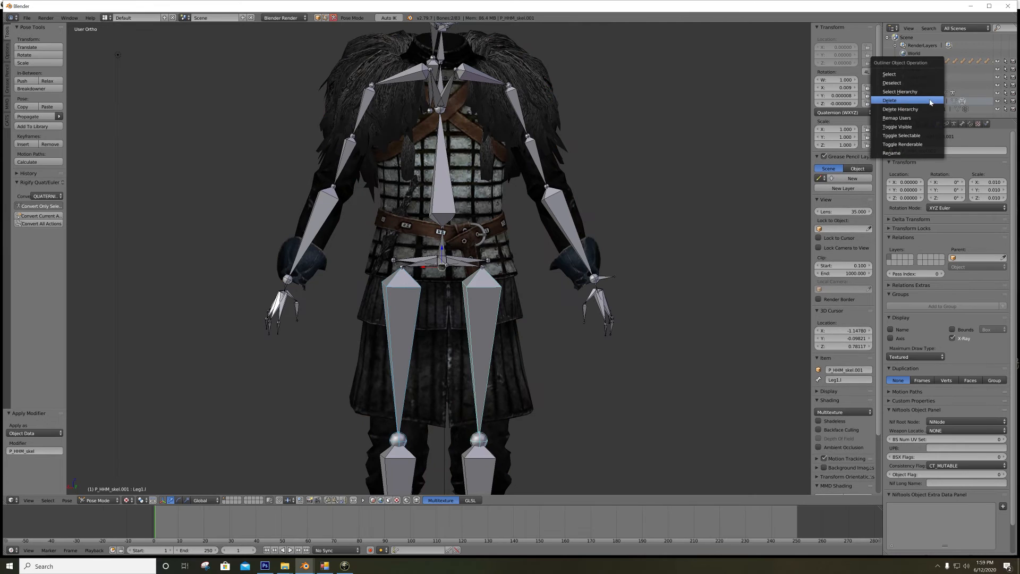
click(919, 101)
middle_drag(633, 133, 611, 126)
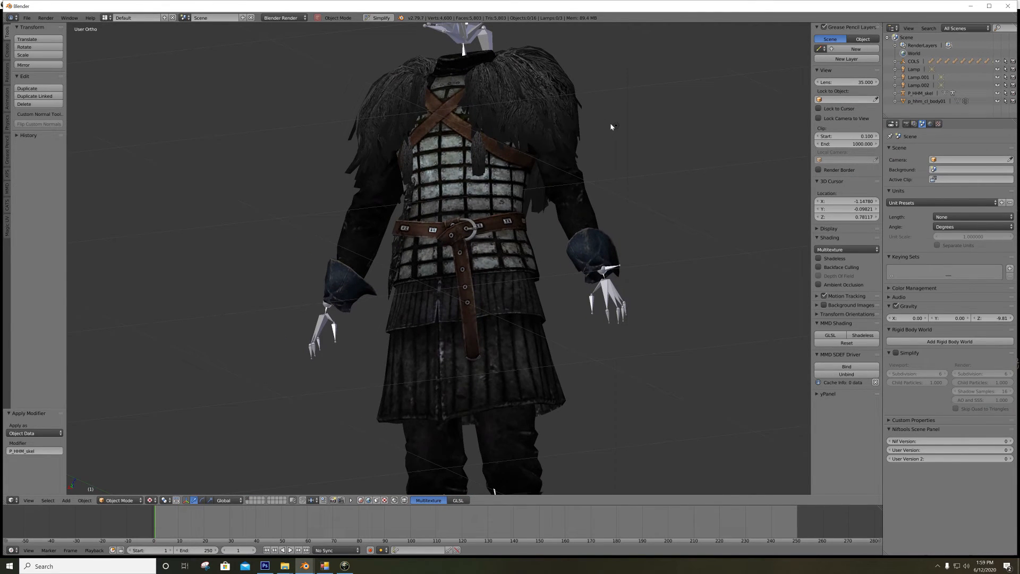
Add a new Armature modifier to p_hhm_cl_body01 with P_HHM_skel as its object
key(ctrl+KP_1)
click(924, 101)
click(954, 123)
click(924, 150)
click(920, 169)
click(919, 193)
click(921, 205)
key(ctrl+c)
key(ctrl+v)
scroll(504, 157, down, 4)
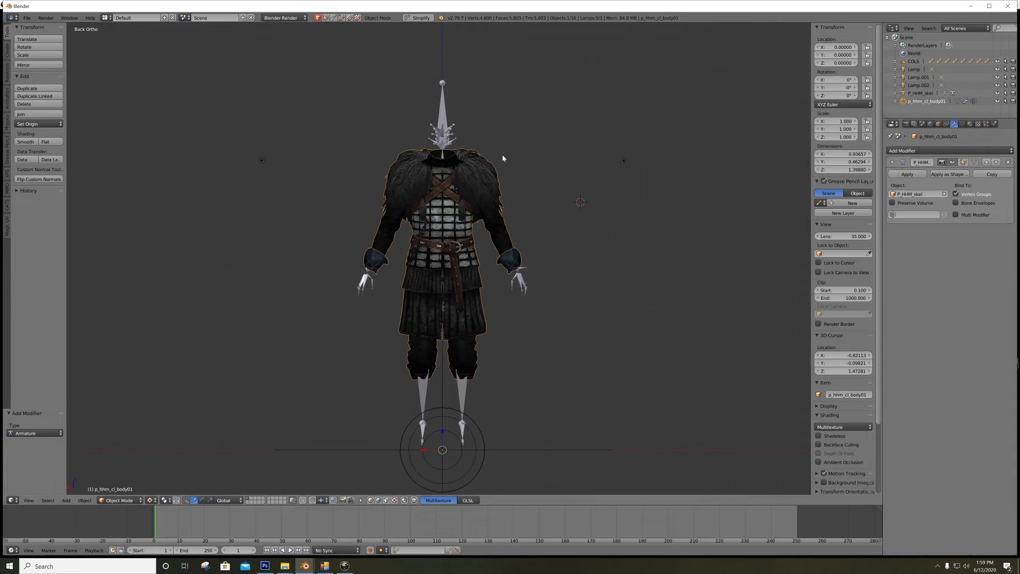
Export the model in Neverwinter Nights 2 format to the Demo override folder, overwriting p_hhm_cl_body01.mdb
click(27, 17)
mouse_move(39, 177)
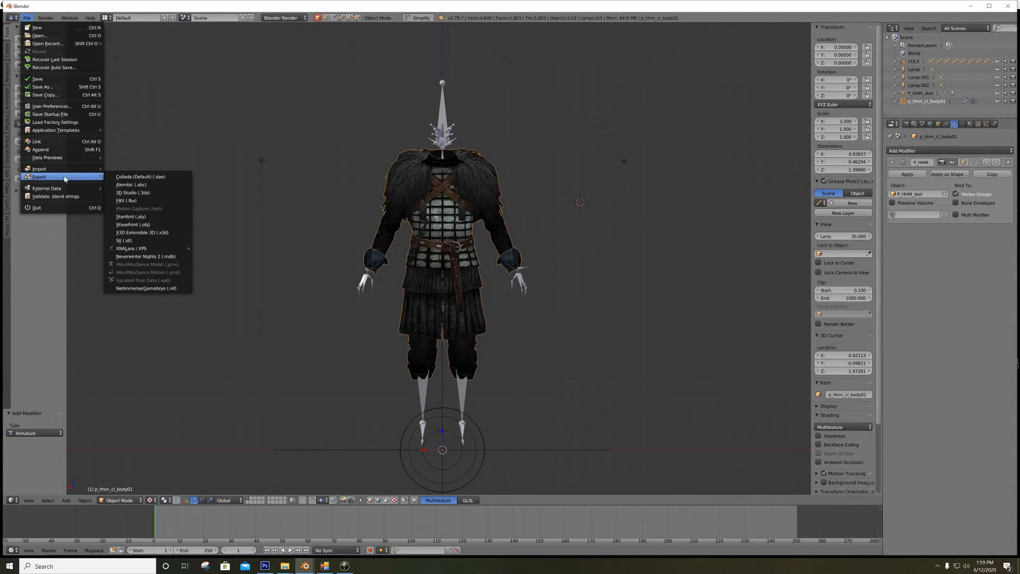
click(143, 256)
click(24, 145)
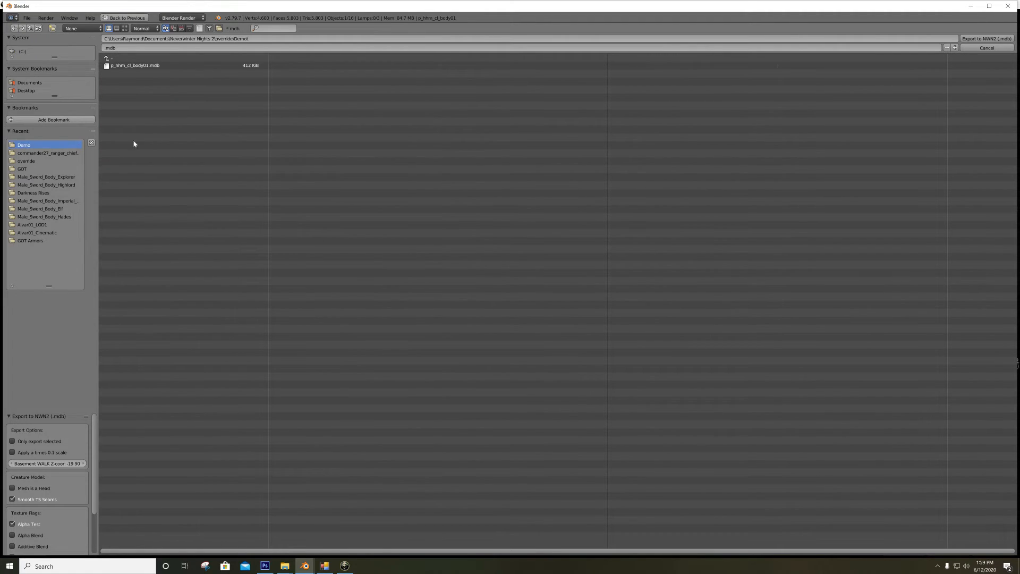
click(149, 67)
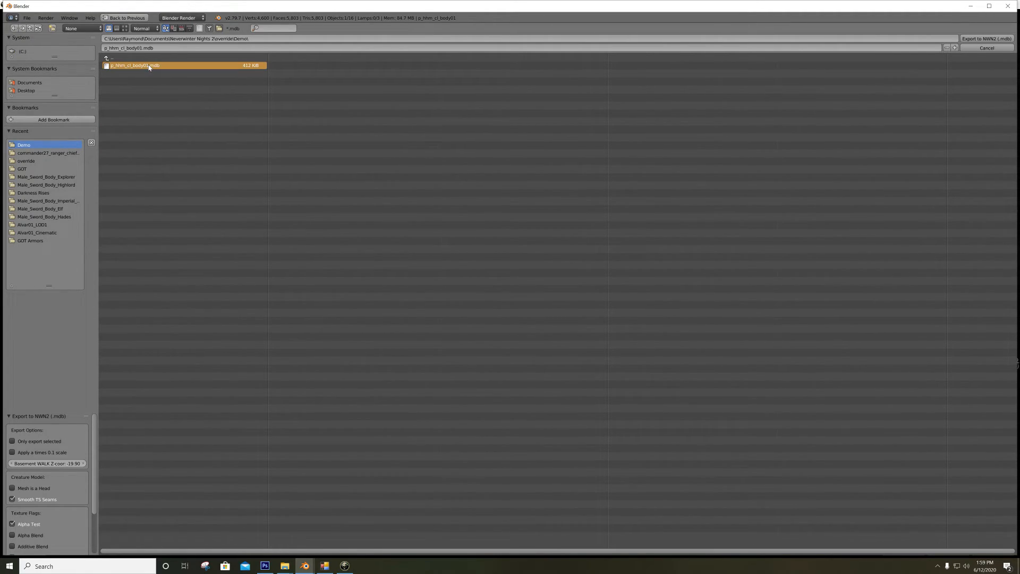
key(Return)
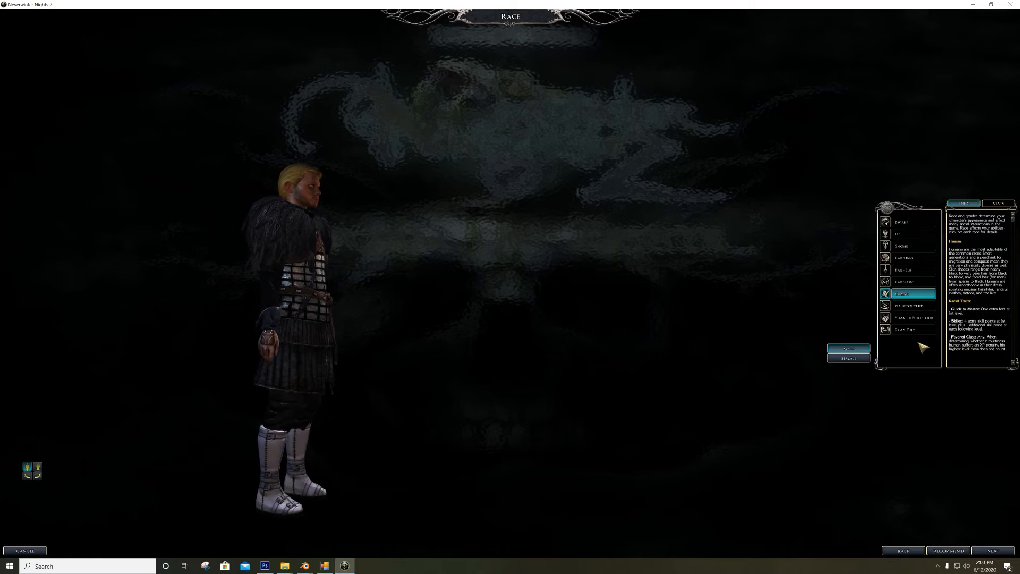
In Neverwinter Nights 2, turn the character around to inspect the exported armor from the sides and back
click(848, 358)
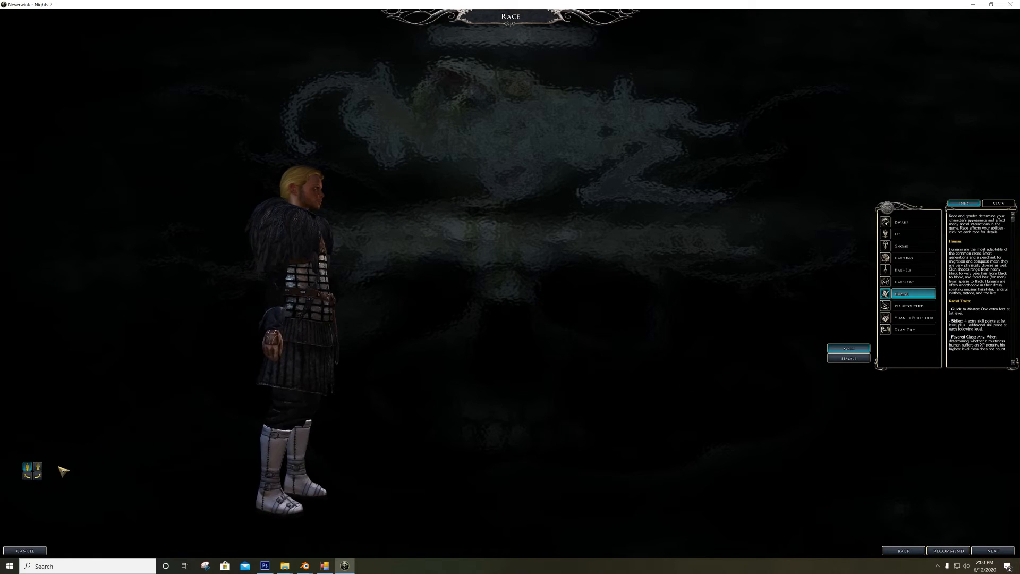
click(38, 476)
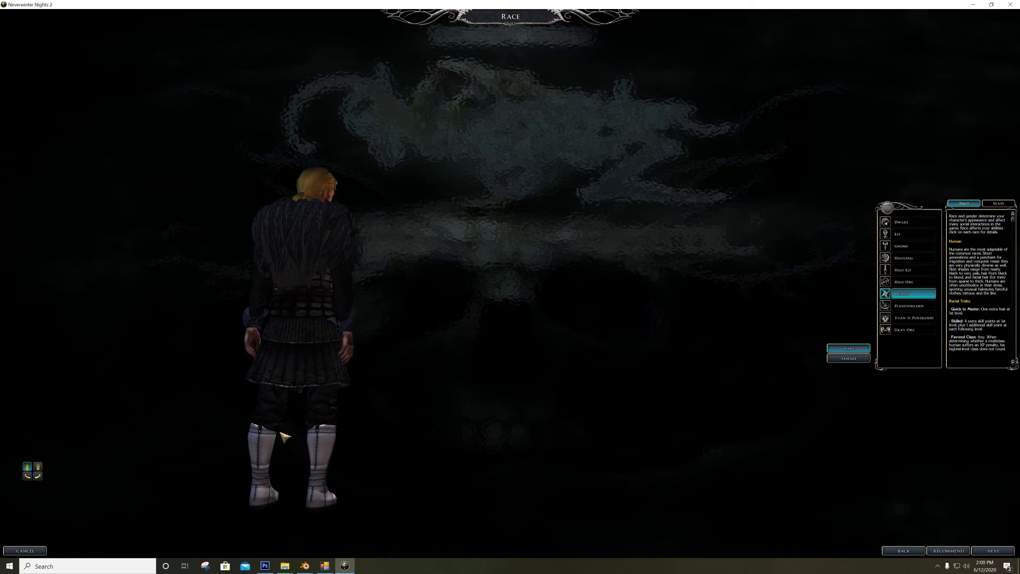
click(37, 475)
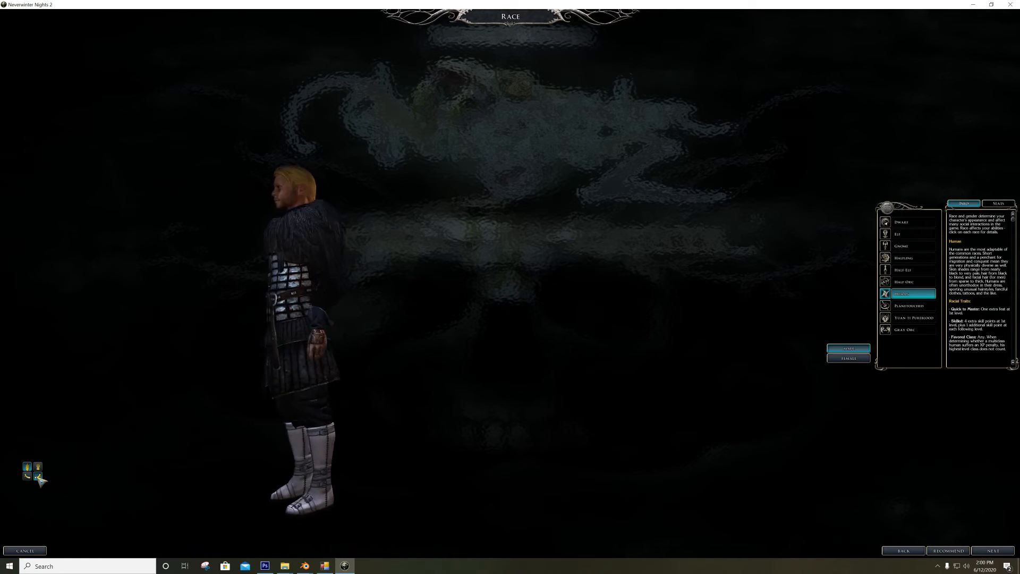
Switch back to the Blender armor scene and show the lower trouser legs in Solid shading
click(305, 565)
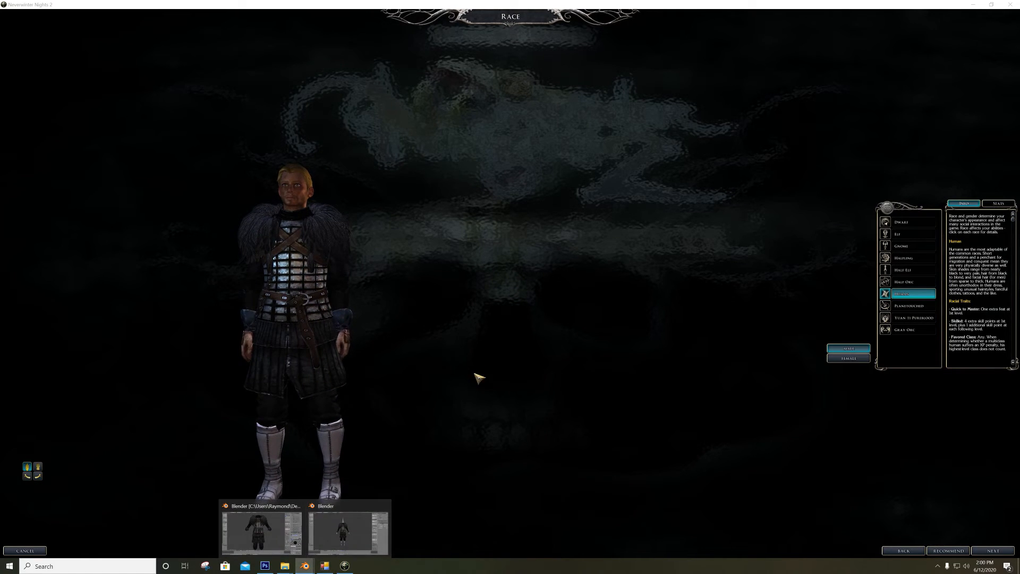
click(363, 524)
mouse_move(474, 424)
middle_down()
mouse_move(485, 398)
mouse_move(467, 208)
middle_up()
scroll(484, 396, up, 4)
key(z)
key(z)
middle_drag(479, 297, 448, 353)
scroll(434, 361, up, 4)
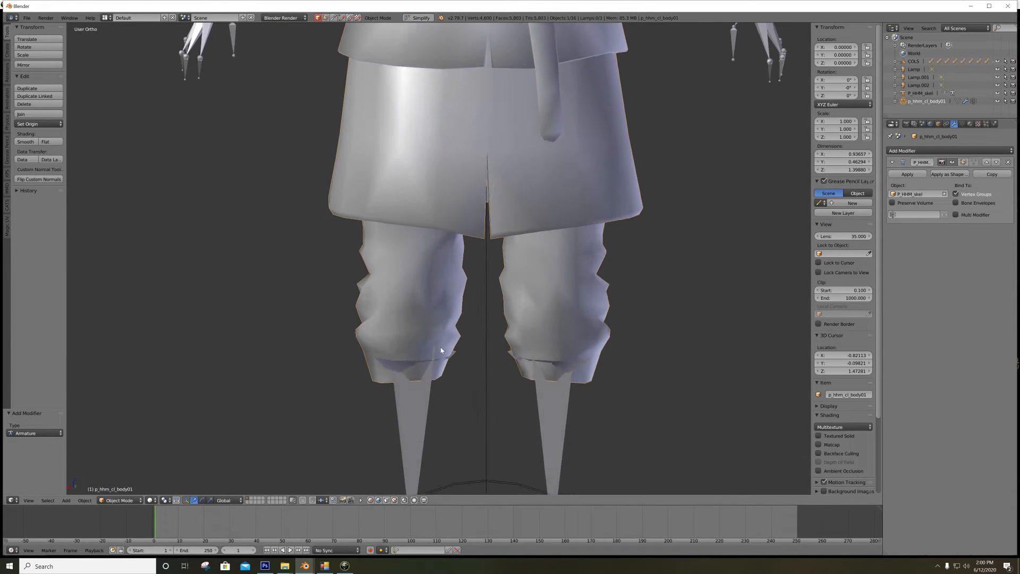
Put the p_hhm_cl_body01 mesh into Edit Mode and hide the P_HHM_skel armature
right_click(424, 310)
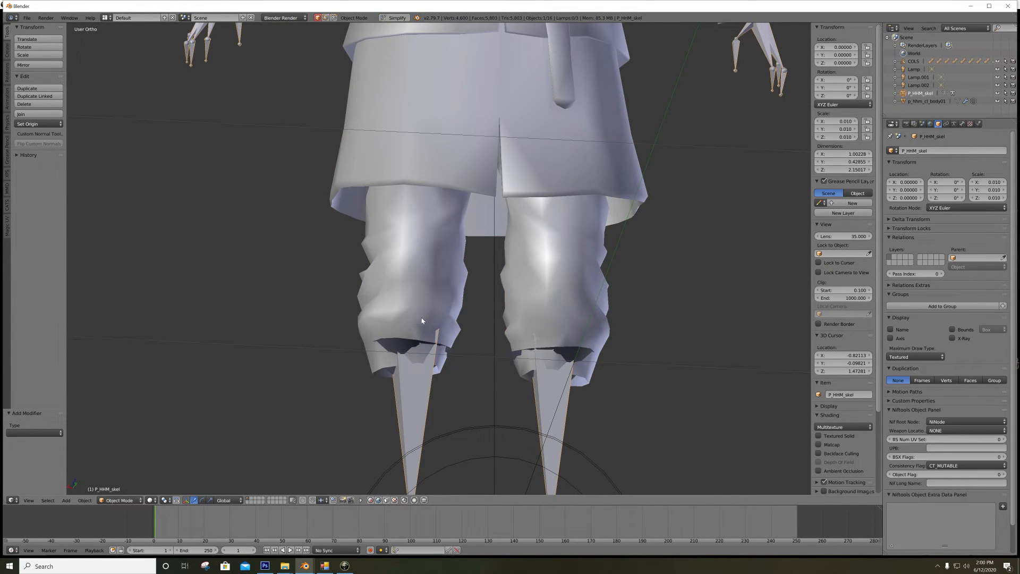
key(Tab)
key(Tab)
right_click(414, 316)
middle_drag(414, 317, 475, 253)
key(z)
key(z)
key(z)
key(z)
key(Tab)
click(997, 93)
Select the separate linked pieces inside the cuffs of both trouser legs and delete their vertices
middle_drag(392, 257, 457, 270)
key(l)
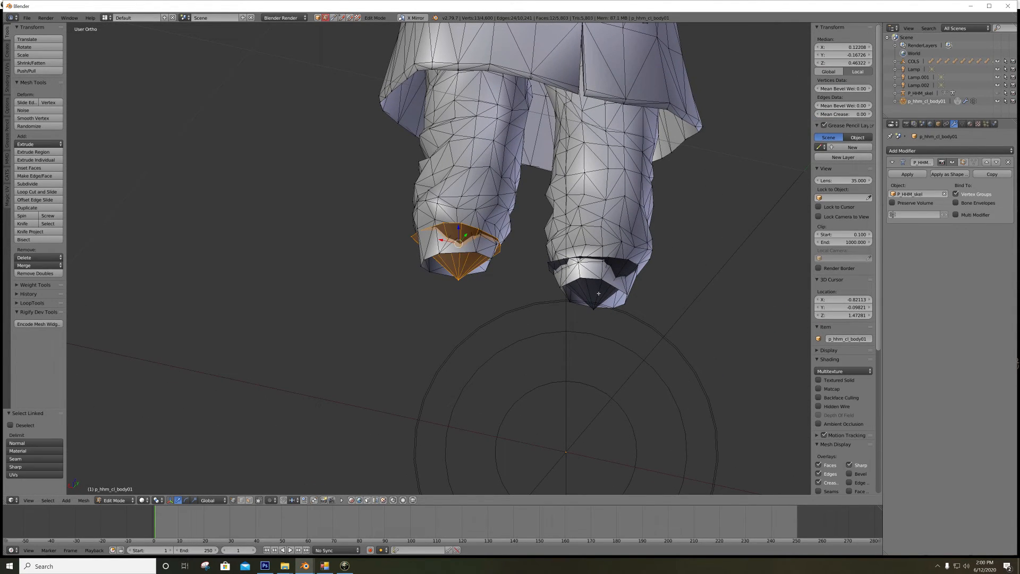
key(l)
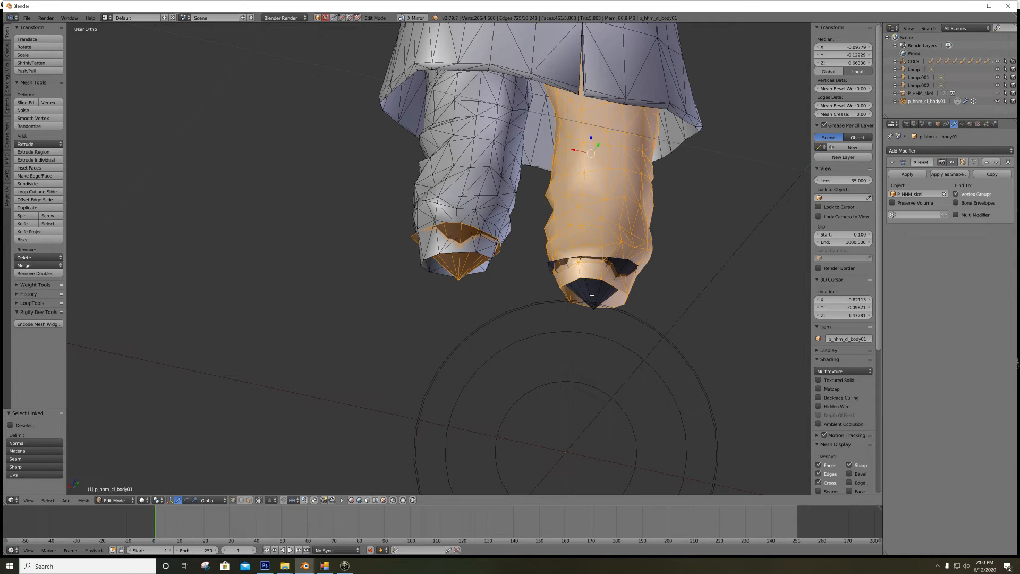
key(ctrl+z)
key(l)
key(ctrl+z)
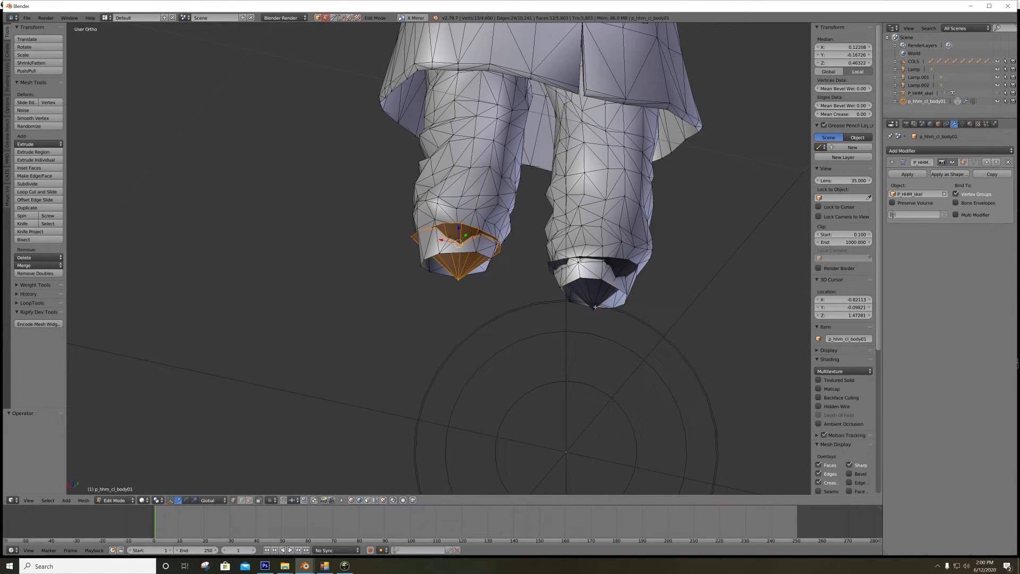
key(l)
key(x)
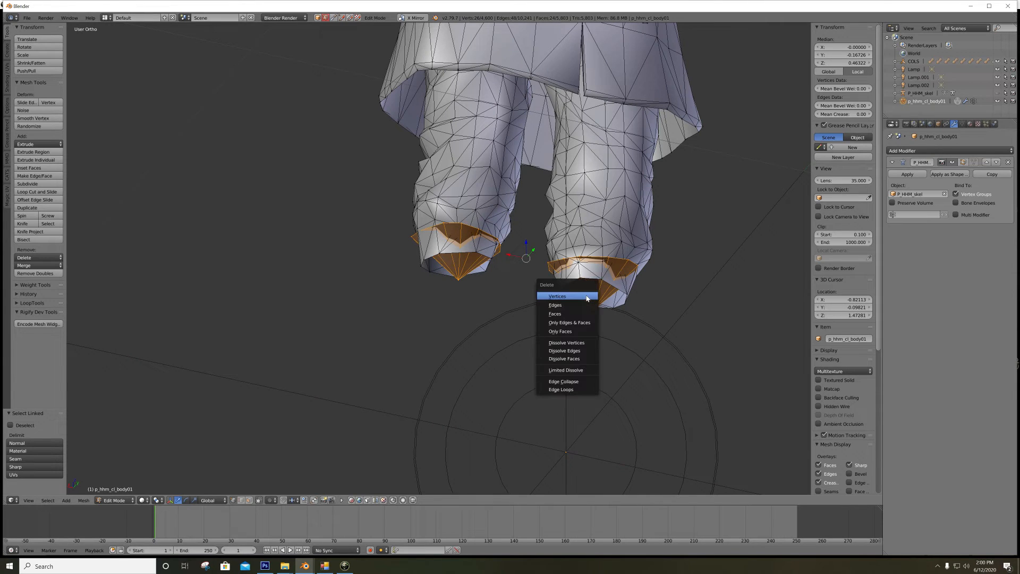
click(584, 296)
Select the centre vertex of the neck cap and enable Proportional Editing
scroll(513, 268, up, 3)
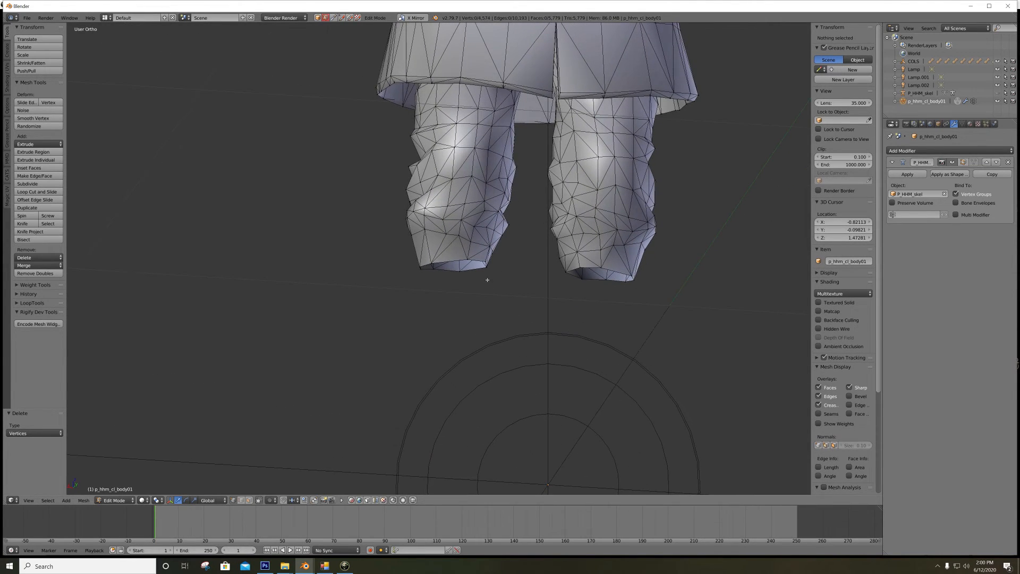
mouse_move(421, 314)
middle_down()
mouse_move(467, 335)
mouse_move(425, 333)
middle_up()
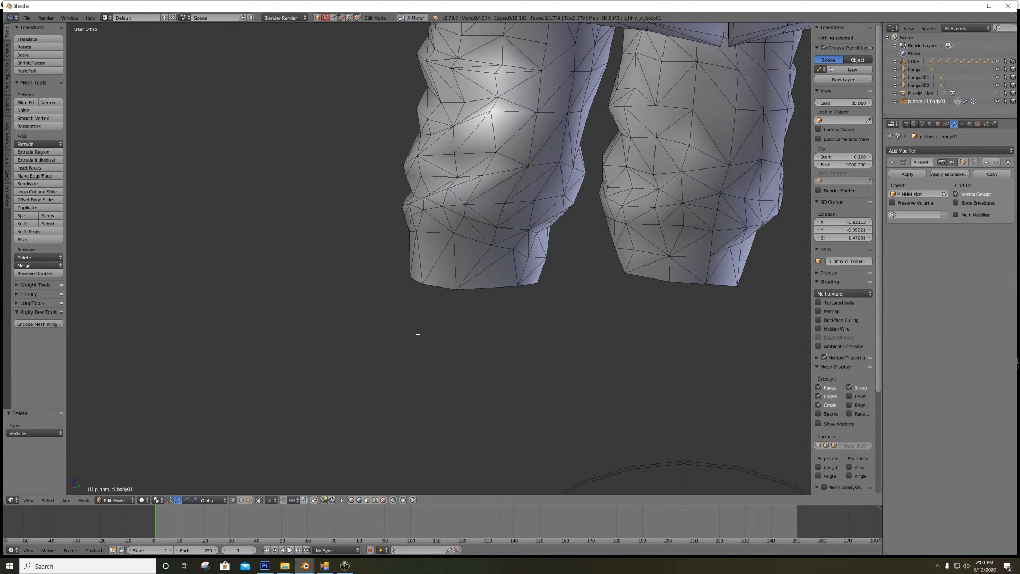
key(ctrl+KP_1)
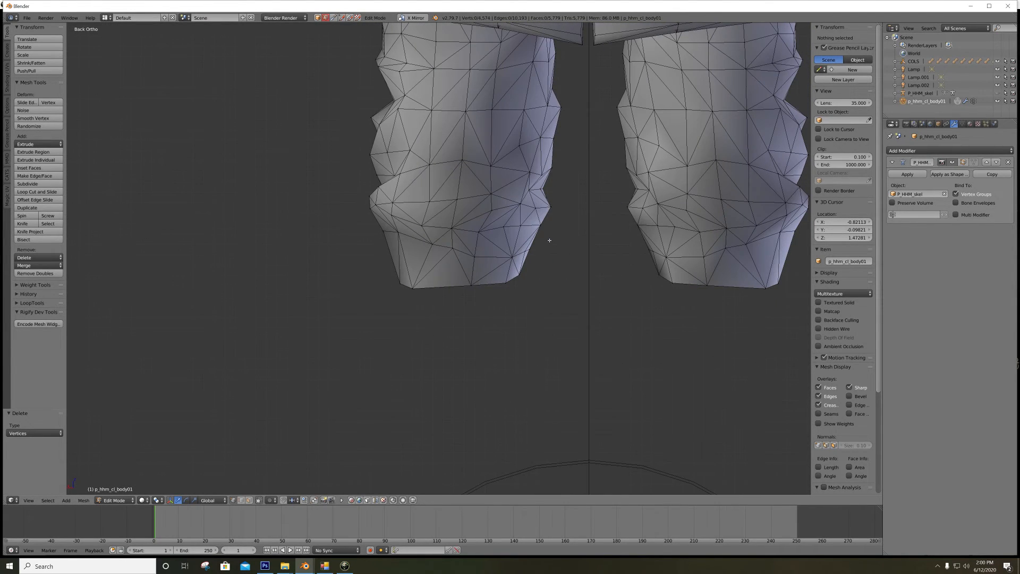
scroll(546, 237, down, 6)
middle_drag(474, 272, 478, 210)
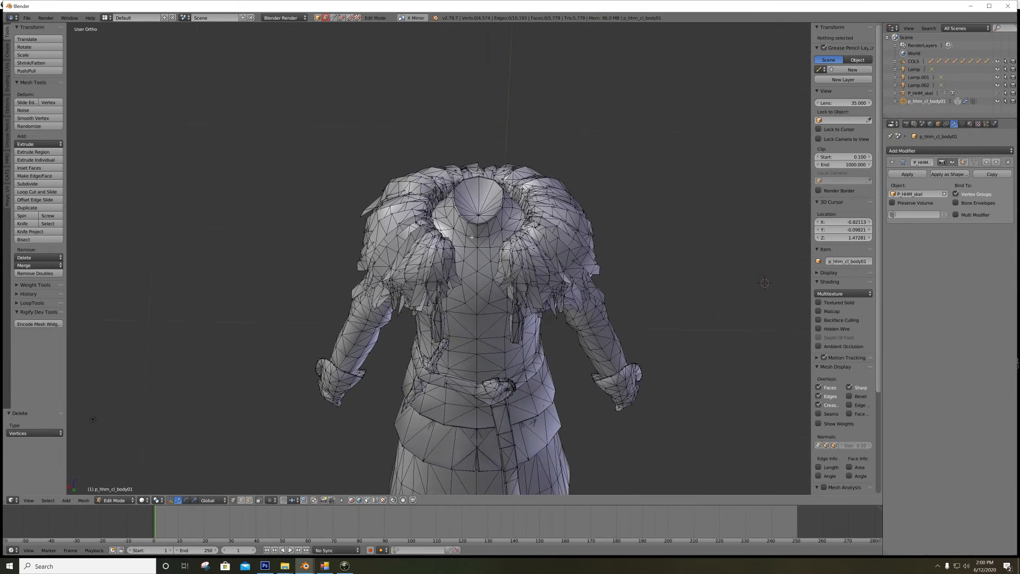
scroll(478, 211, up, 3)
right_click(497, 210)
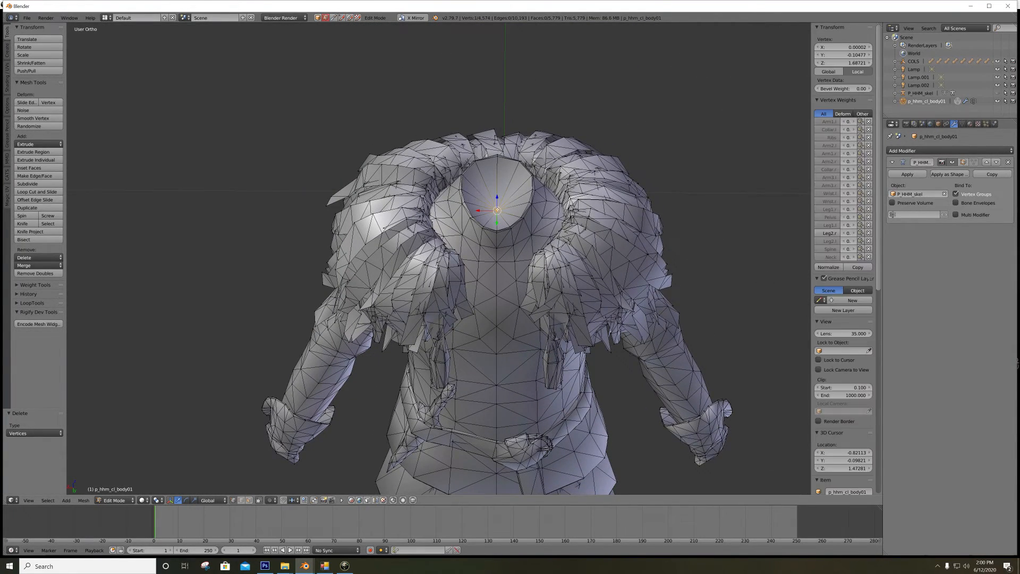
click(271, 500)
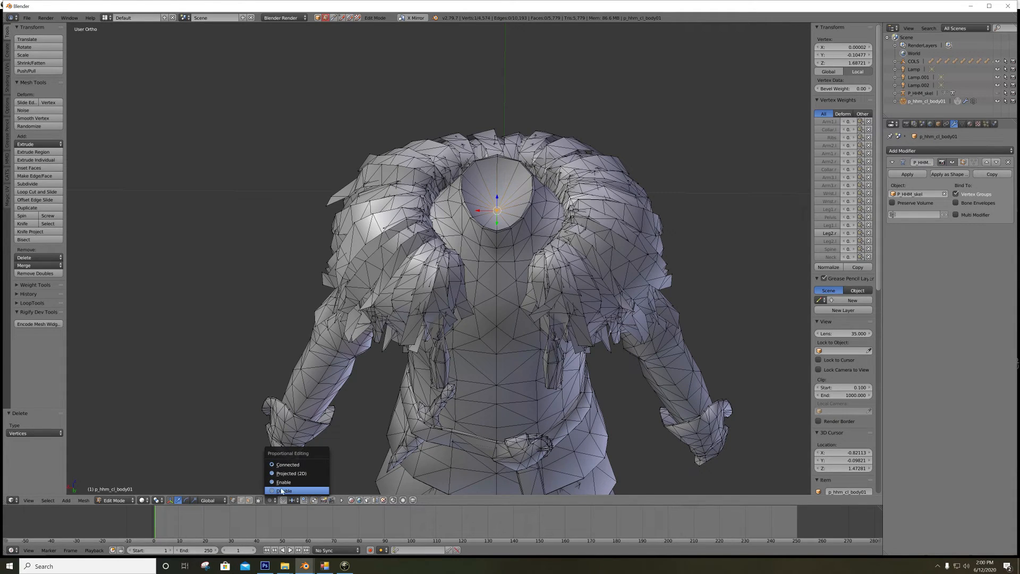
click(285, 482)
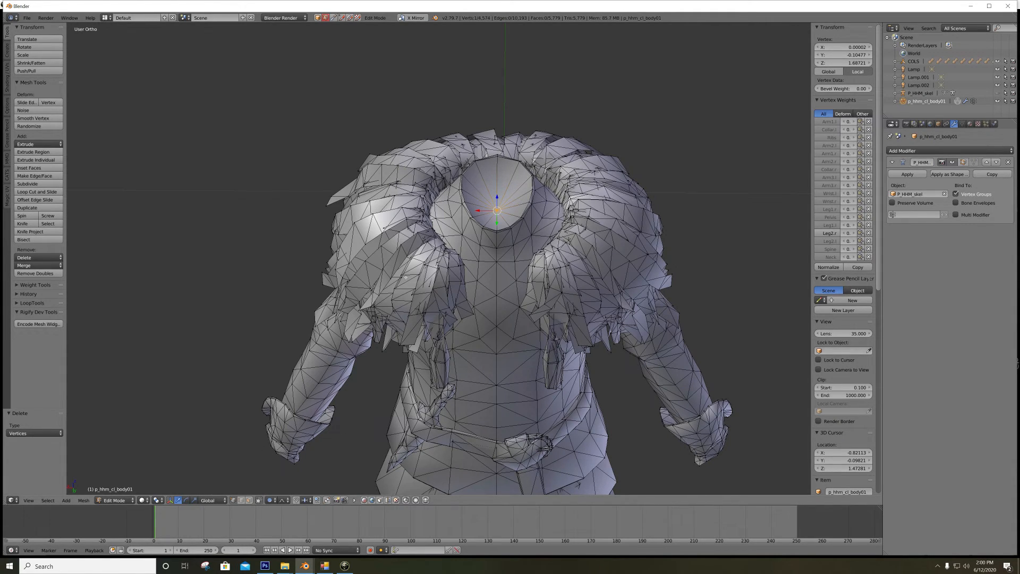
Scale the neck cap up by about 1.258 with a smooth proportional size of 0.18
key(s)
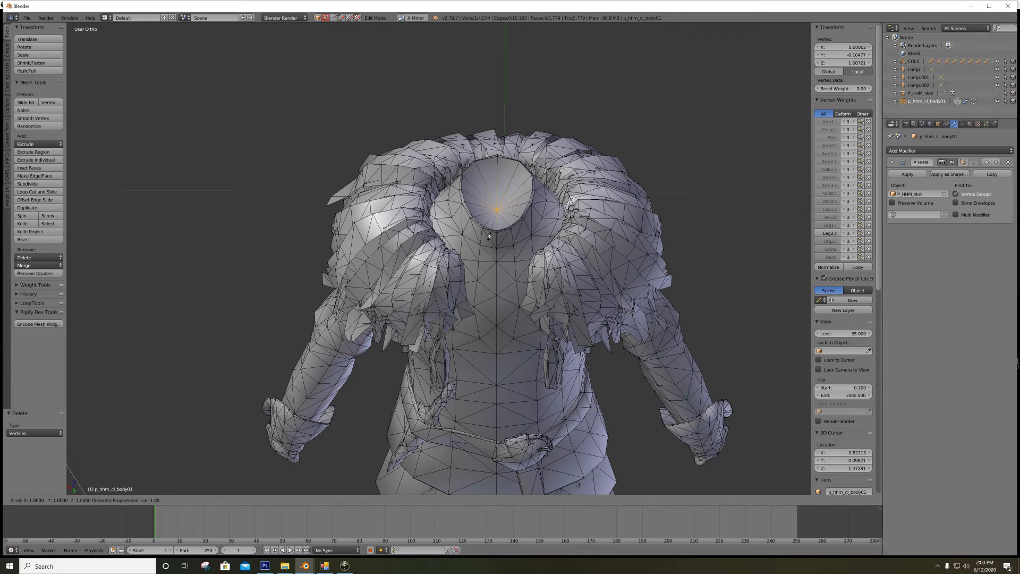
scroll(490, 237, up, 20)
scroll(489, 236, down, 12)
scroll(489, 236, up, 6)
click(489, 233)
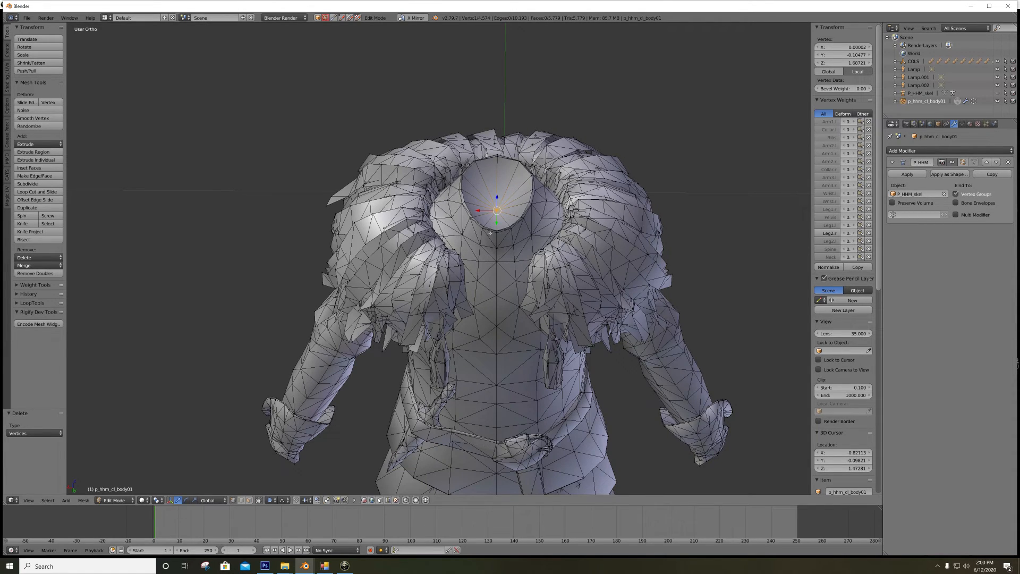
key(s)
scroll(493, 228, down, 3)
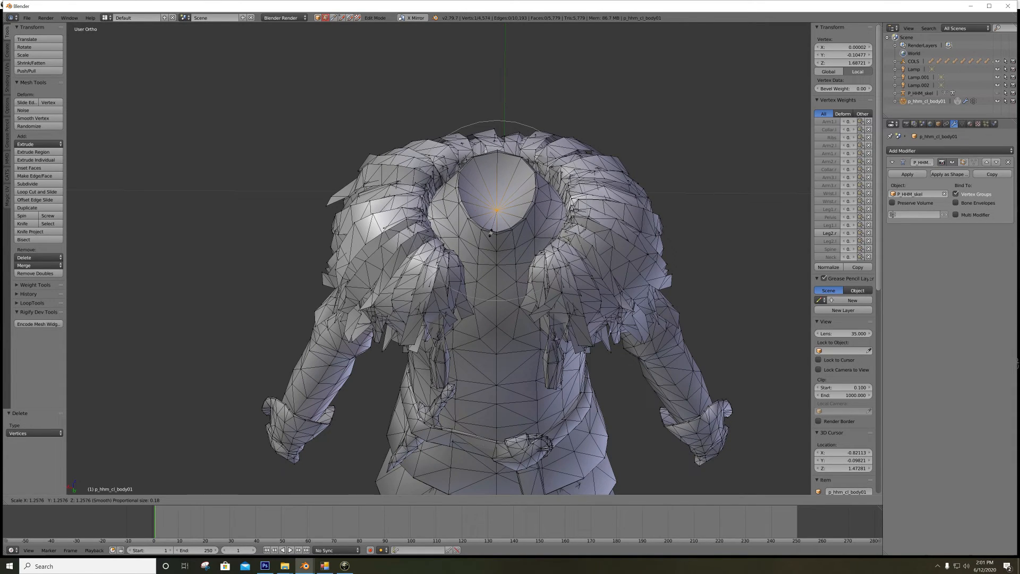
click(492, 232)
Move the neck area about -0.024 along the Y axis using proportional editing
key(s)
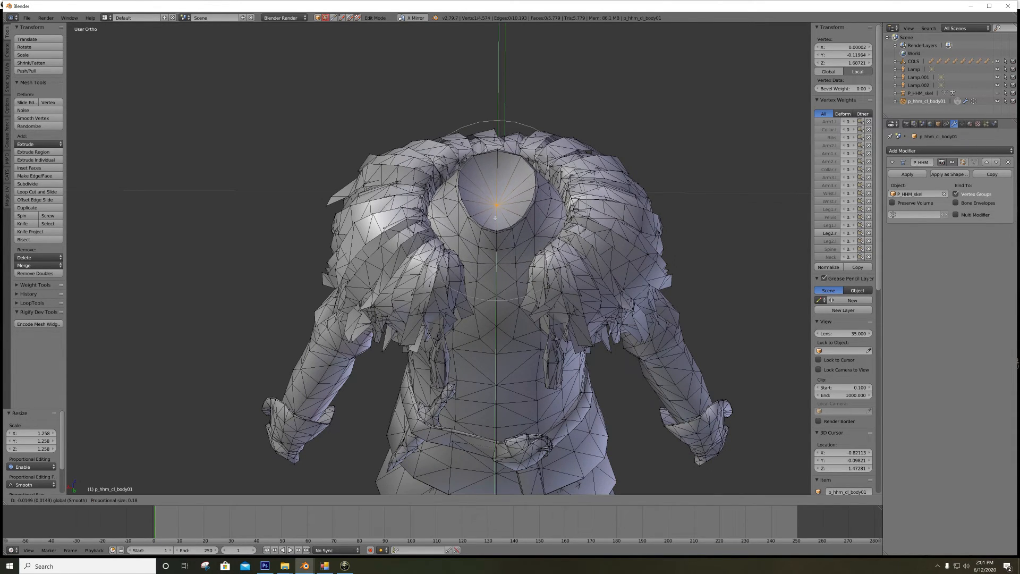
key(Escape)
middle_drag(497, 220, 602, 205)
drag(514, 143, 501, 142)
scroll(518, 141, down, 1)
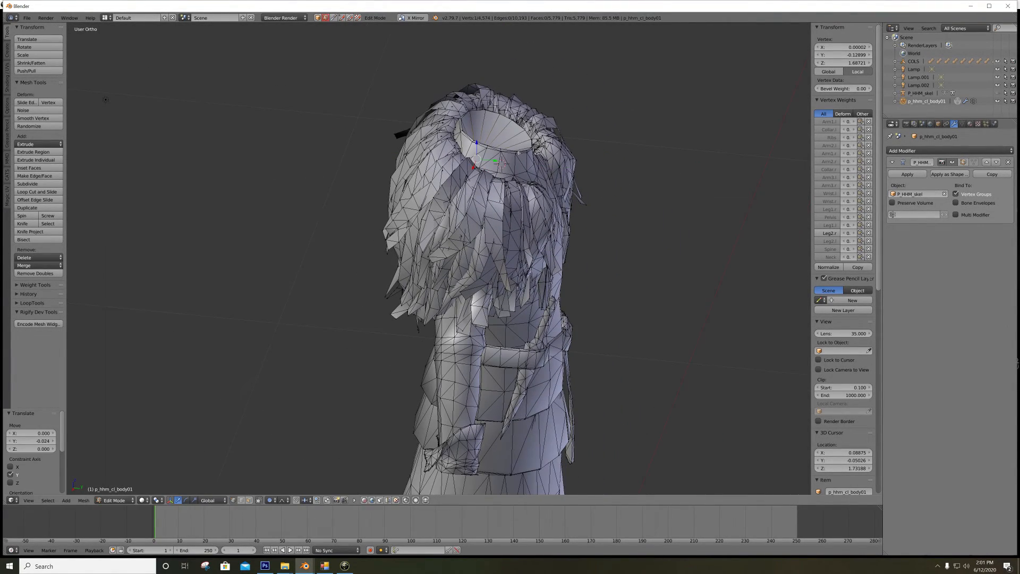
Scale the neck area up by about 1.078 and move it about -0.025 along Y with proportional editing
middle_drag(518, 153, 506, 151)
key(s)
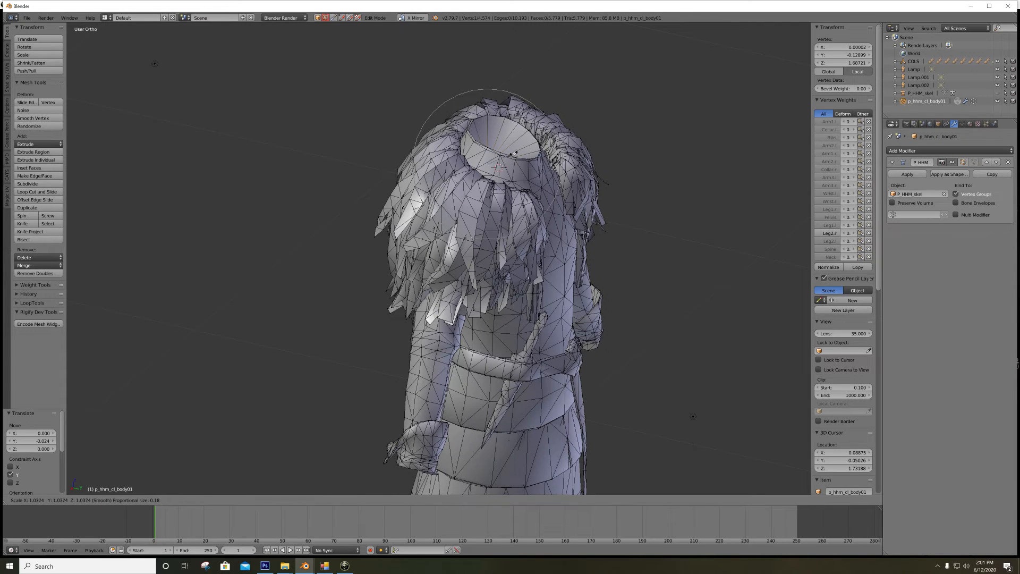
click(516, 155)
drag(504, 168, 499, 166)
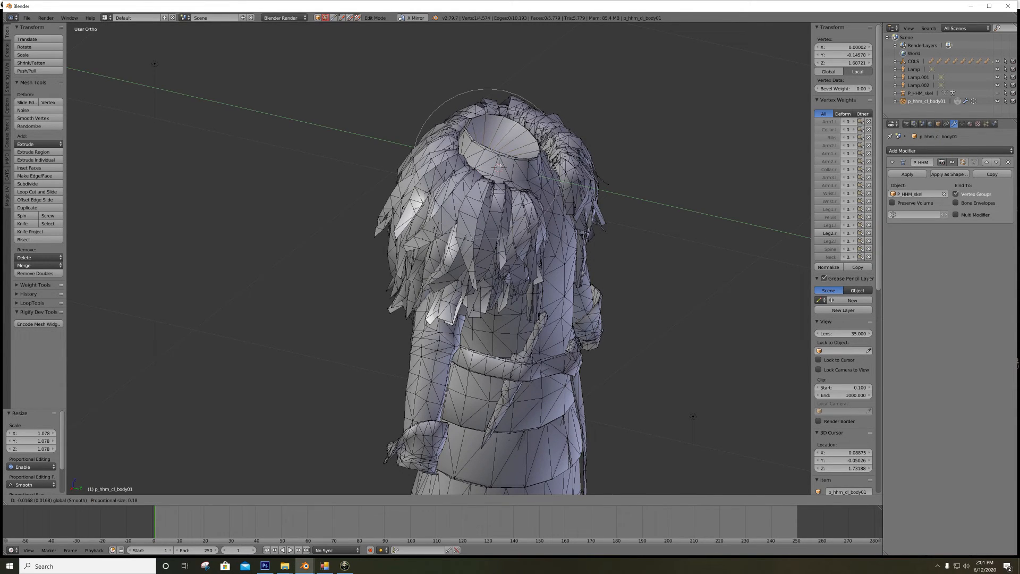
click(499, 166)
Widen the neck area along the X axis by about 1.089 with a smooth proportional size of 0.18
middle_drag(500, 166, 452, 167)
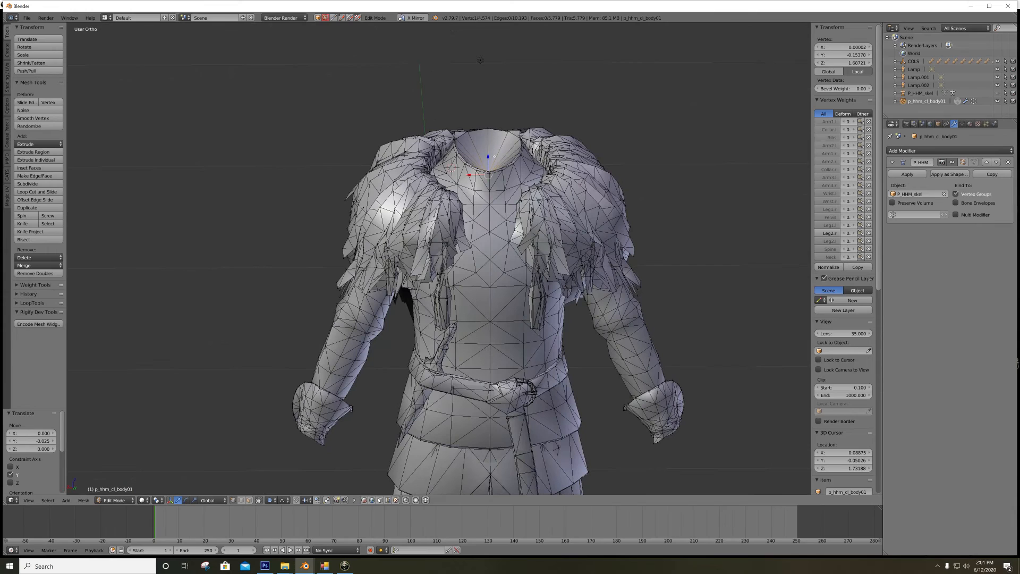
key(s)
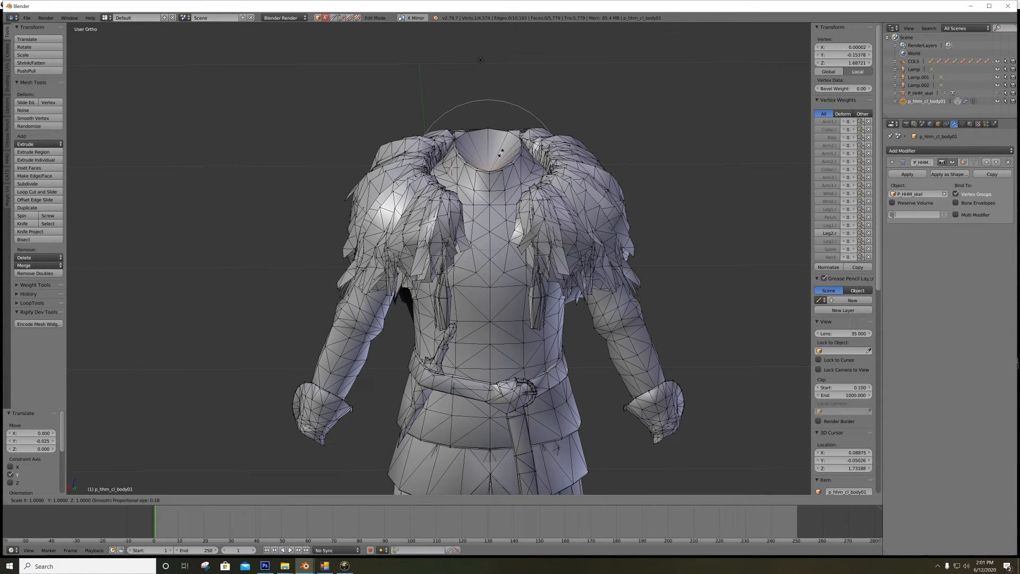
click(501, 152)
scroll(502, 152, down, 2)
mouse_move(501, 153)
middle_down()
mouse_move(588, 166)
mouse_move(499, 166)
middle_up()
scroll(497, 175, down, 2)
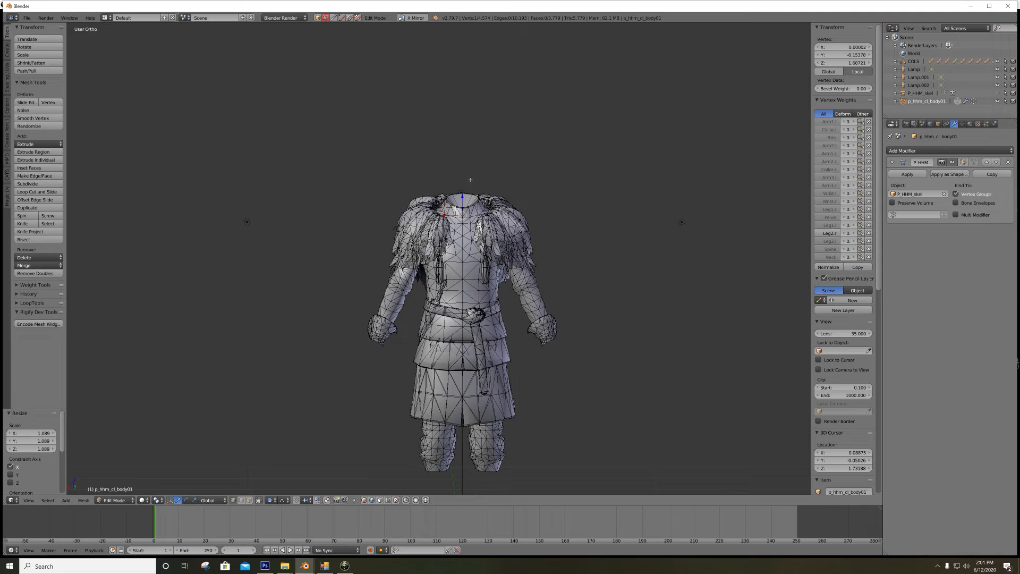
Show the P_HHM_skel armature and export the armor as Neverwinter Nights 2 (.mdb), overwriting p_hhm_cl_body01.mdb in the Demo folder
click(996, 94)
click(26, 17)
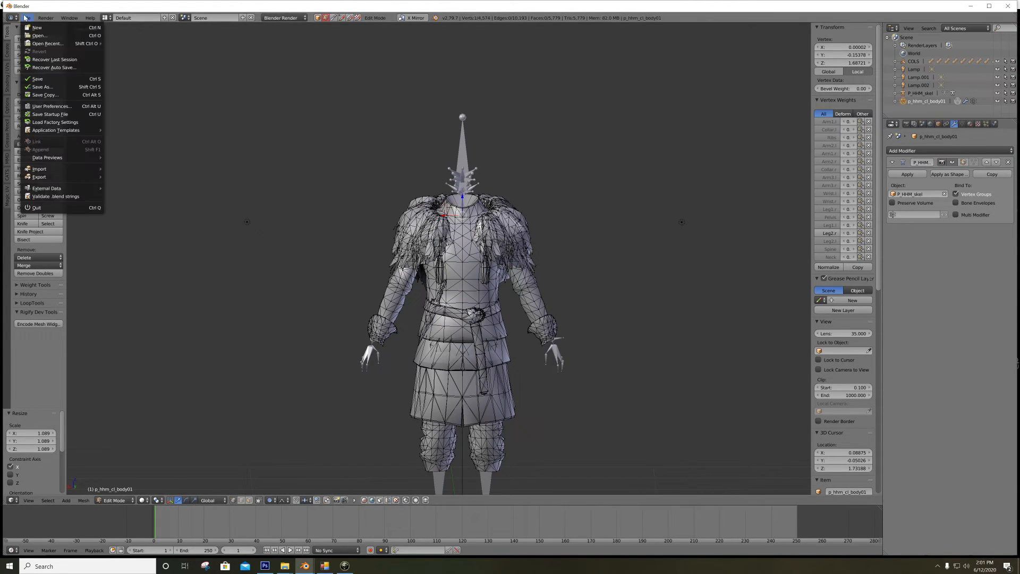
mouse_move(48, 177)
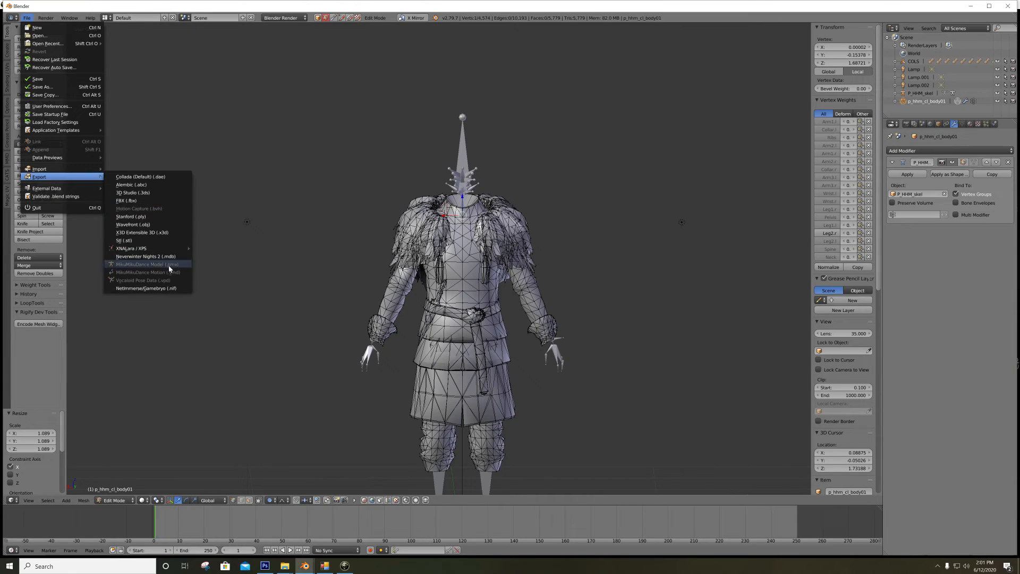
click(149, 256)
click(22, 145)
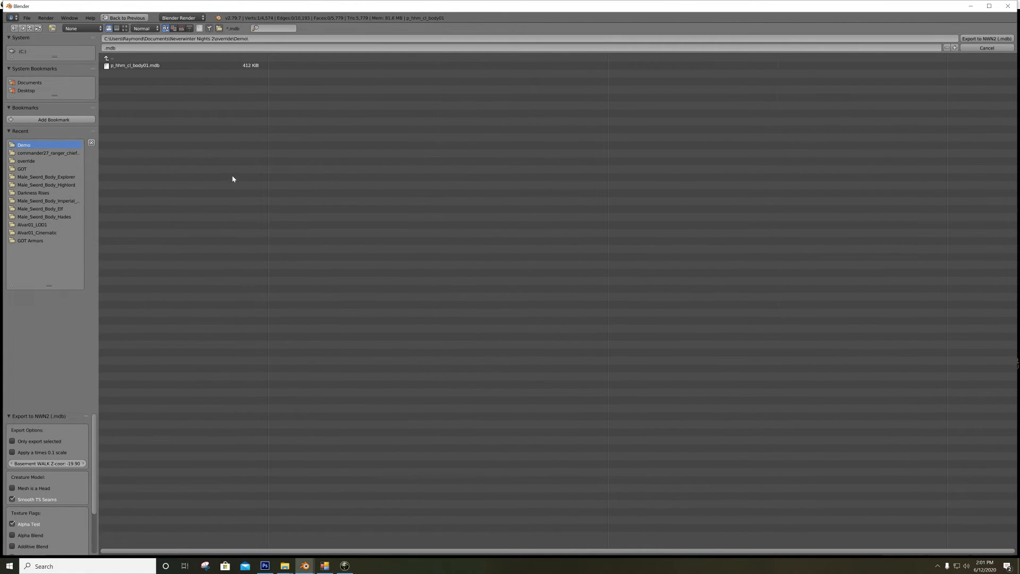
click(219, 65)
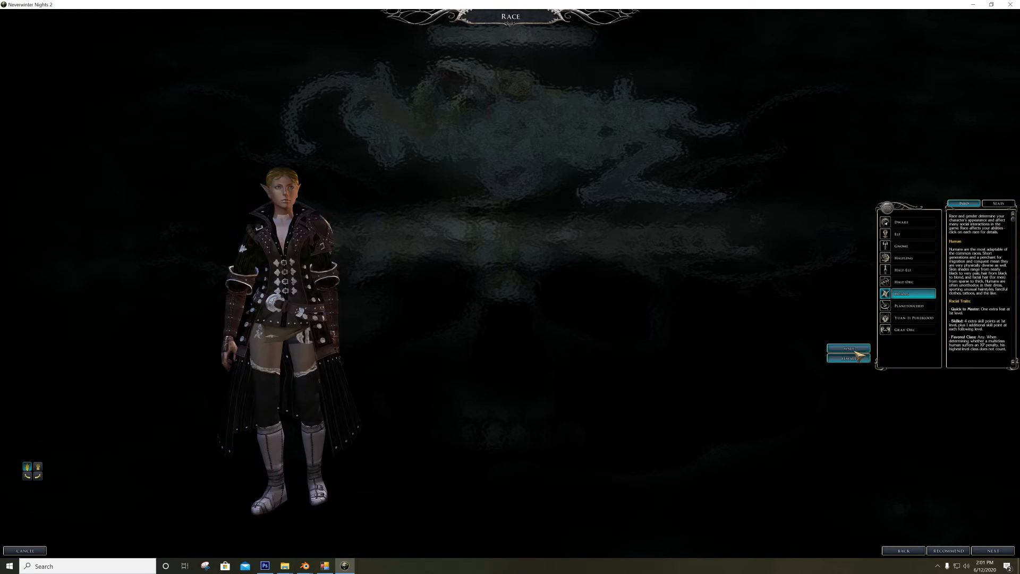
Turn the male human character around in Neverwinter Nights 2 to inspect the armor's neck and leg fit
click(38, 475)
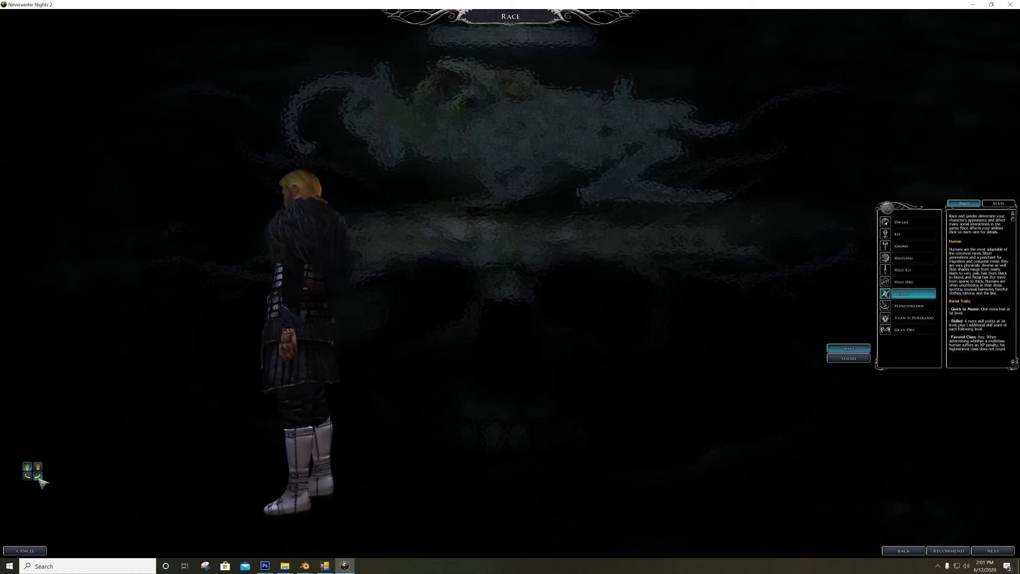
click(38, 477)
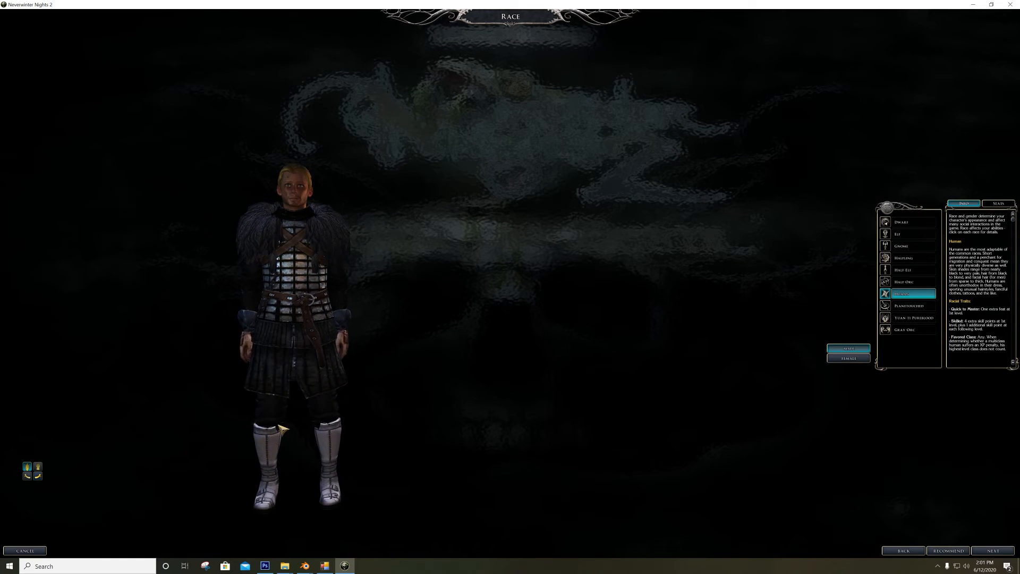
Switch to Blender, hide the P_HHM_skel armature, and select the open edge loop of the trouser cuff on the positive X side
mouse_move(329, 569)
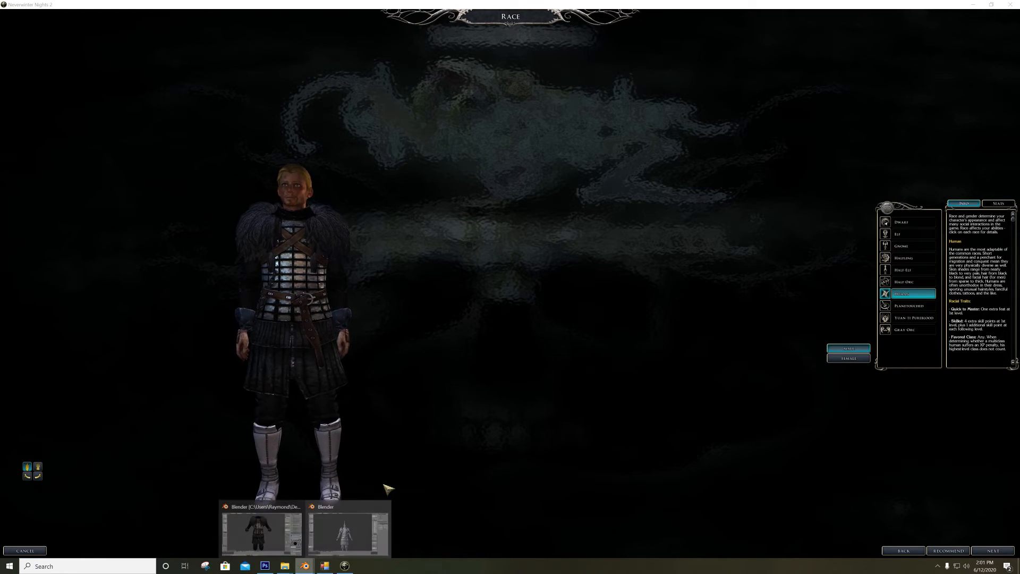
click(355, 531)
shift+middle_drag(524, 368, 552, 209)
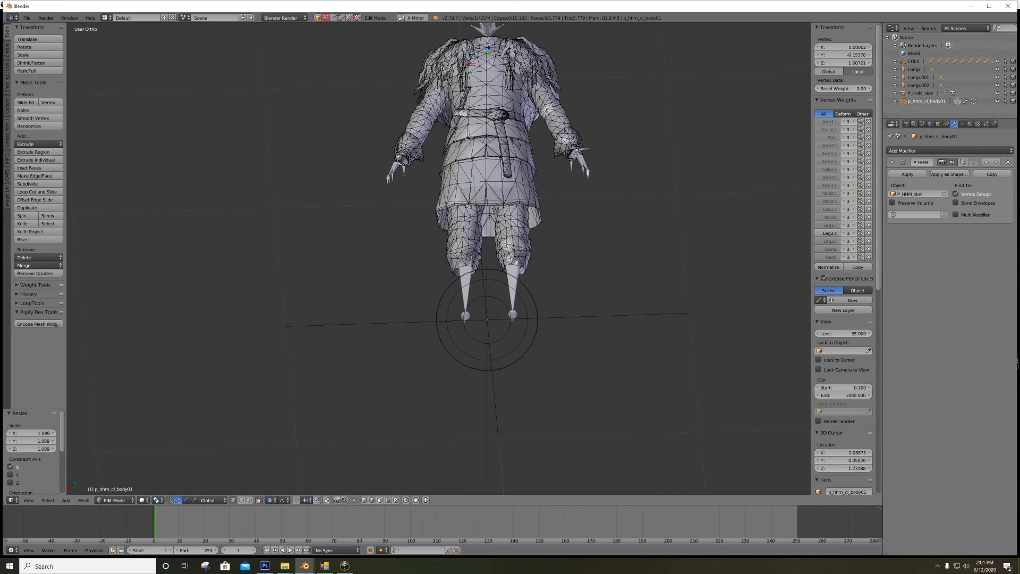
scroll(498, 246, up, 4)
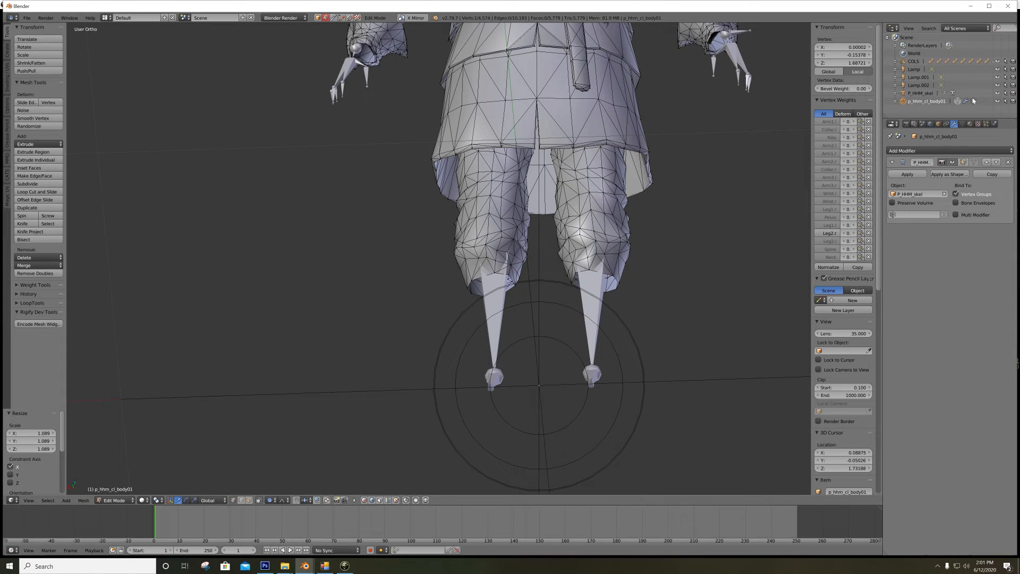
click(997, 93)
scroll(376, 348, up, 4)
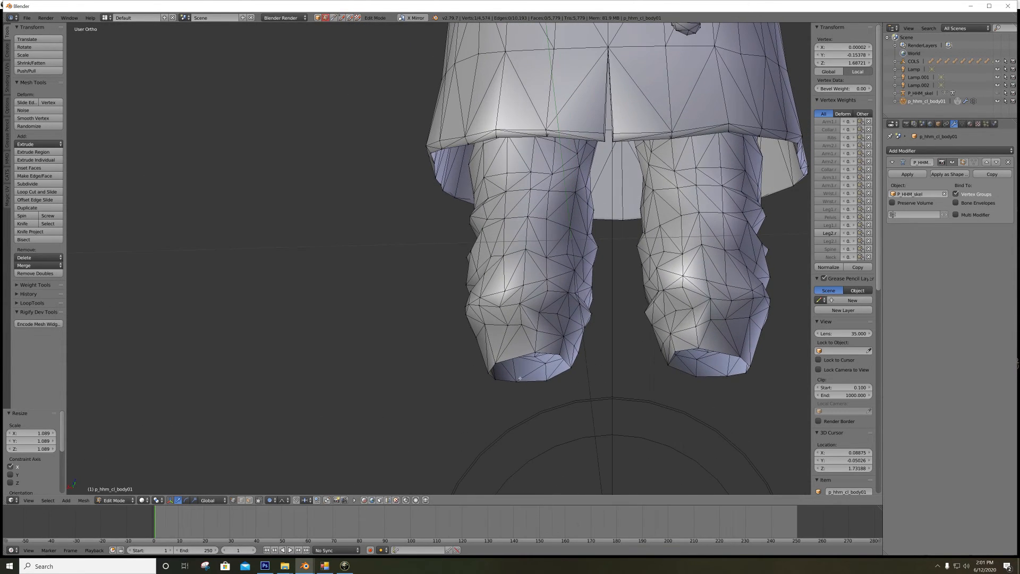
right_click(540, 383)
alt+right_click(502, 378)
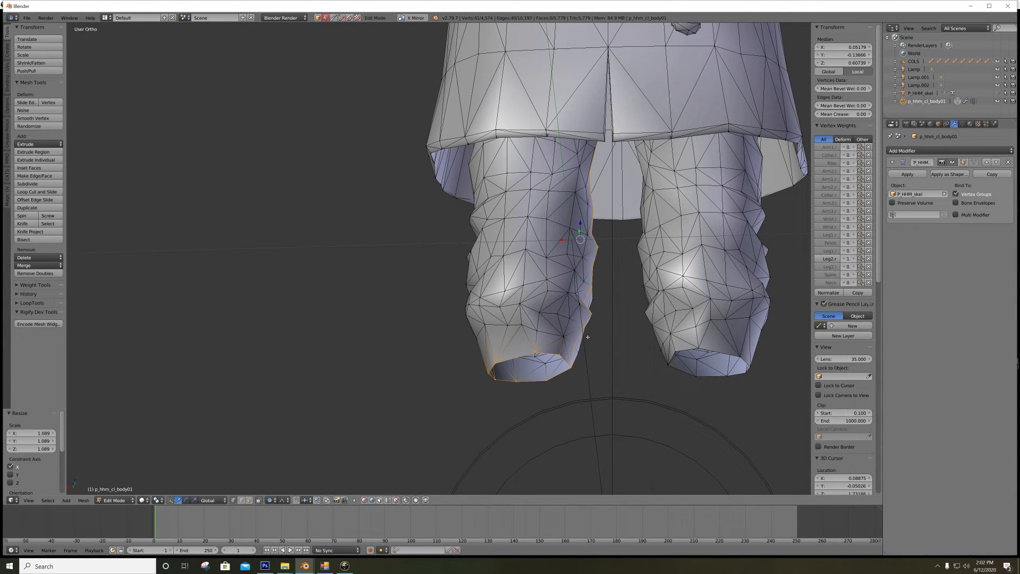
Deselect the inner-leg seam in wireframe display, leaving only the cuff's bottom edge selected
key(alt+z)
scroll(558, 298, down, 4)
key(z)
mouse_move(525, 256)
ctrl+mouse_down()
mouse_move(518, 184)
mouse_move(450, 298)
mouse_move(475, 401)
mouse_move(499, 394)
ctrl+mouse_up()
scroll(509, 383, up, 5)
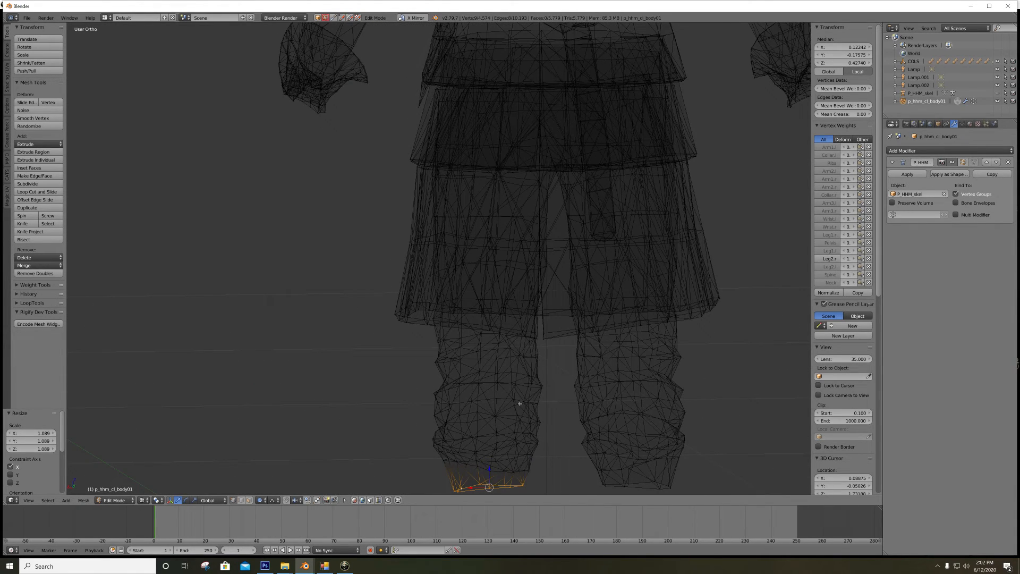
Reduce the proportional editing size to 0.09 around the selected cuff edge in the back view
key(ctrl+KP_1)
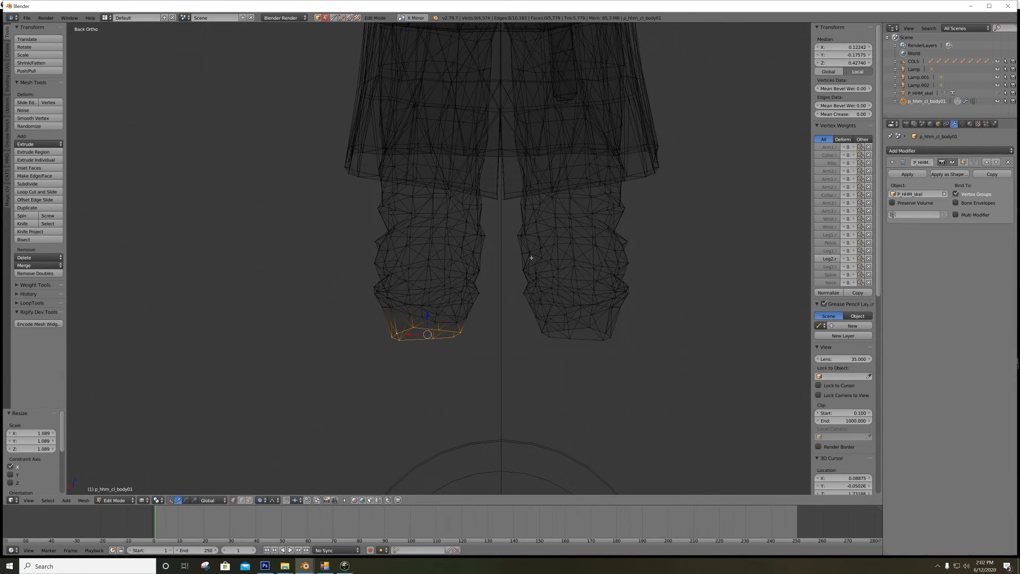
key(g)
scroll(532, 258, up, 7)
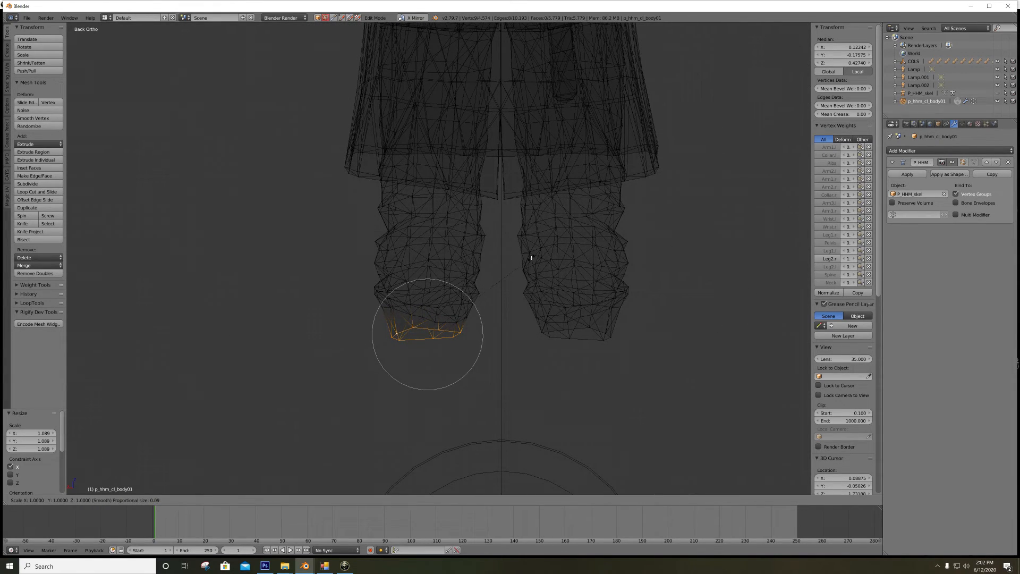
right_click(531, 257)
key(s)
right_click(523, 260)
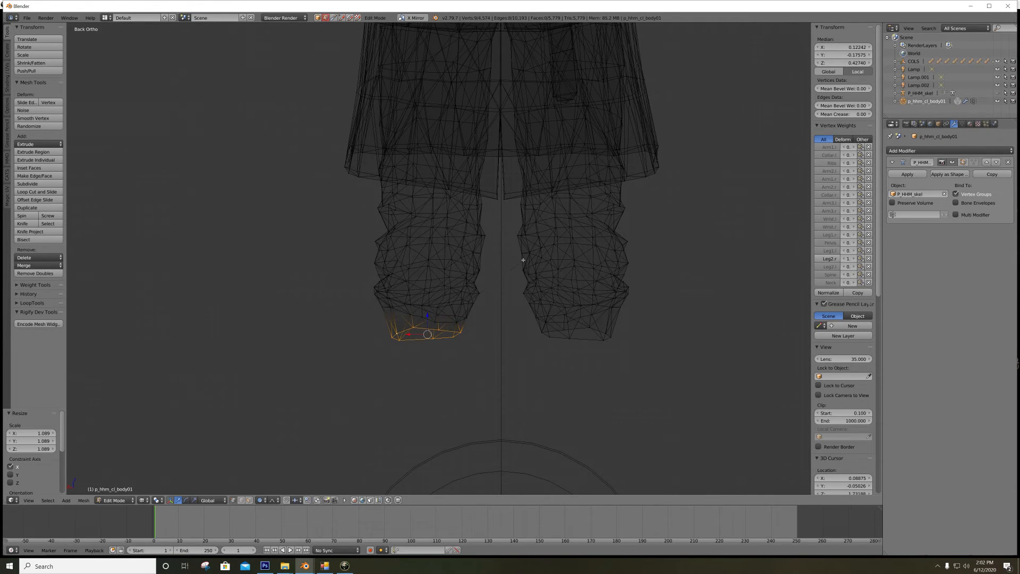
Grow the cuff selection by two rings and scale it to 0.9 with proportional editing
key(ctrl+KP_Add)
key(ctrl+KP_Add)
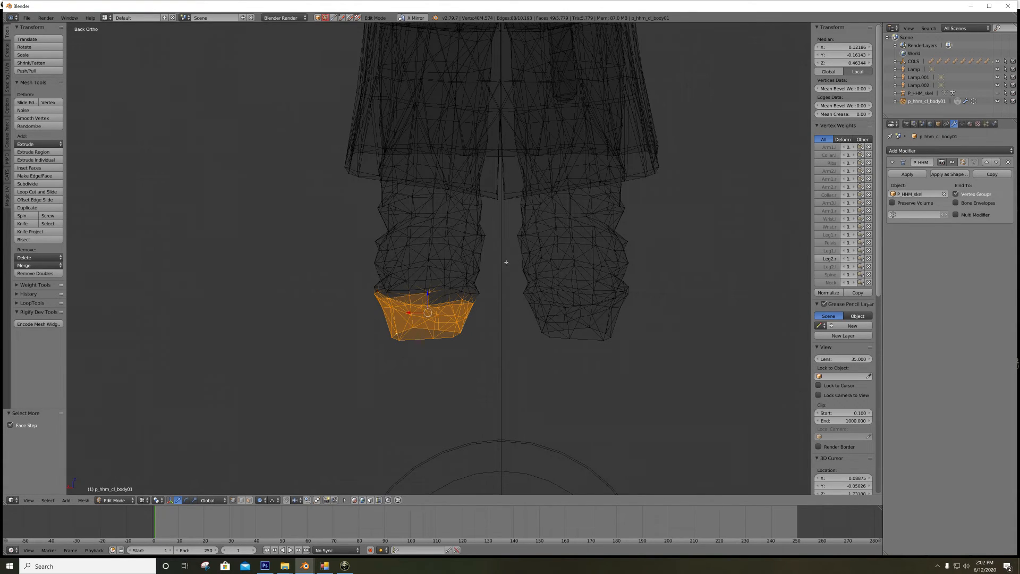
key(s)
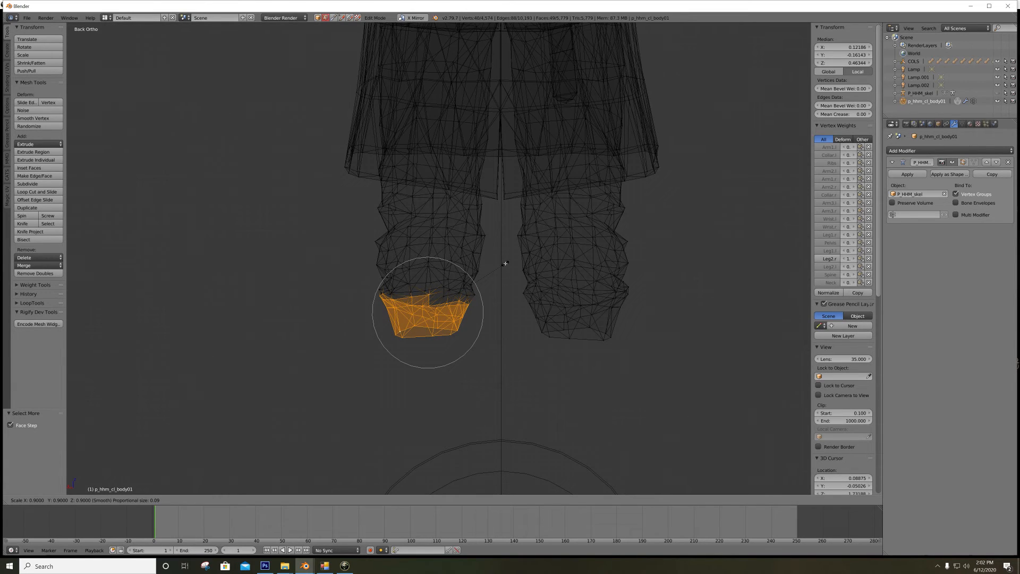
click(505, 263)
Select the bottom edge loop of the other trouser cuff and deselect its inner-leg seam
right_click(569, 343)
alt+right_click(601, 340)
scroll(548, 278, down, 1)
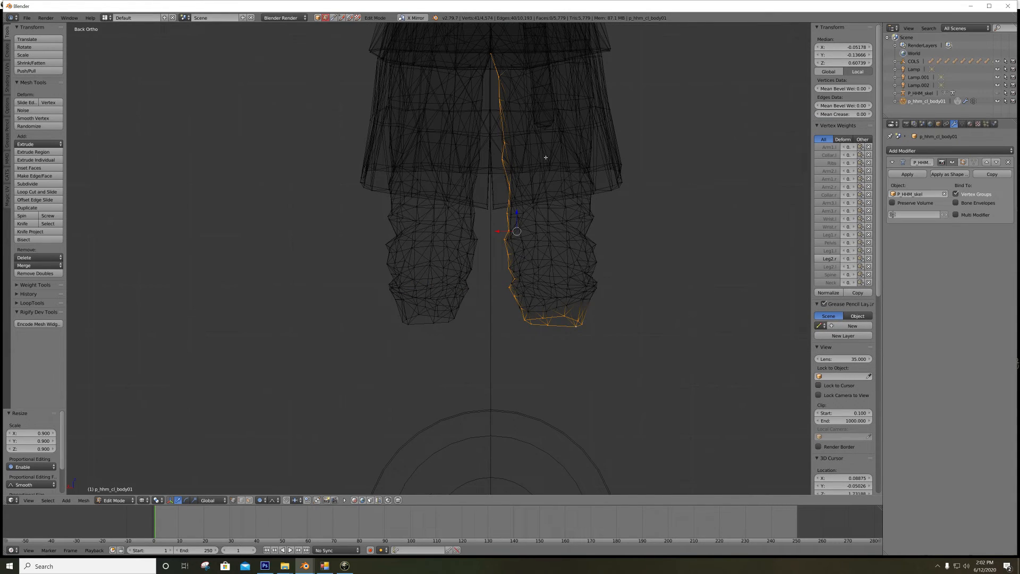
mouse_move(546, 152)
ctrl+mouse_down()
mouse_move(507, 24)
mouse_move(443, 201)
mouse_move(470, 302)
mouse_move(517, 311)
mouse_move(550, 126)
ctrl+mouse_up()
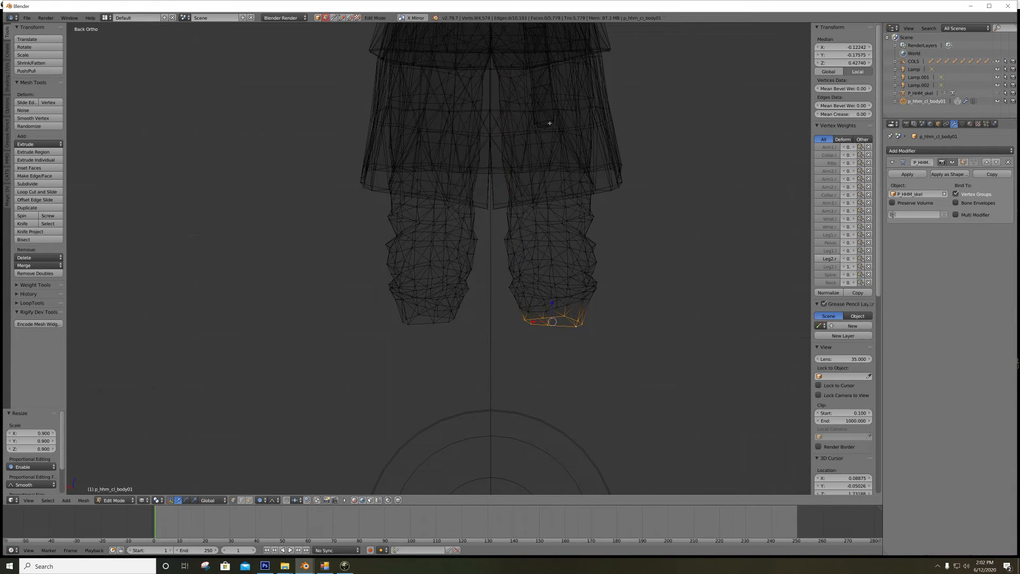
scroll(597, 254, up, 1)
shift+middle_drag(580, 273, 504, 179)
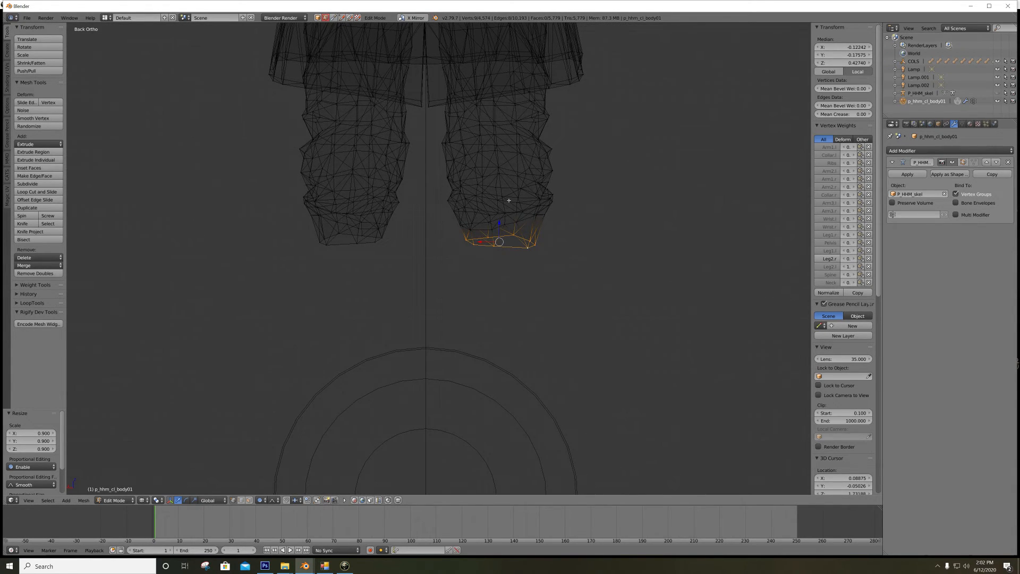
Grow the second cuff's selection by two rings and scale it to 0.9 with a proportional size of 0.09
key(s)
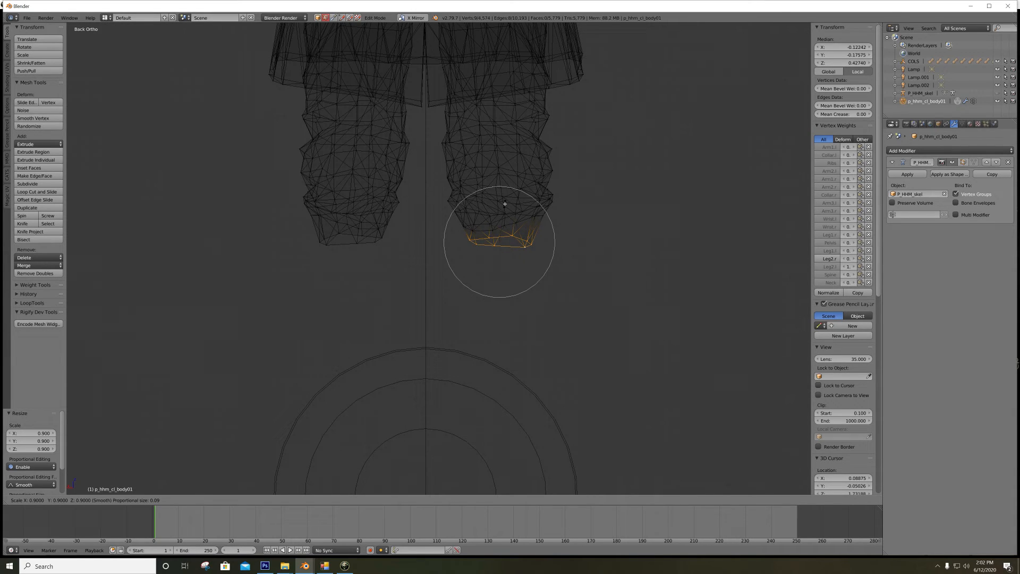
click(505, 204)
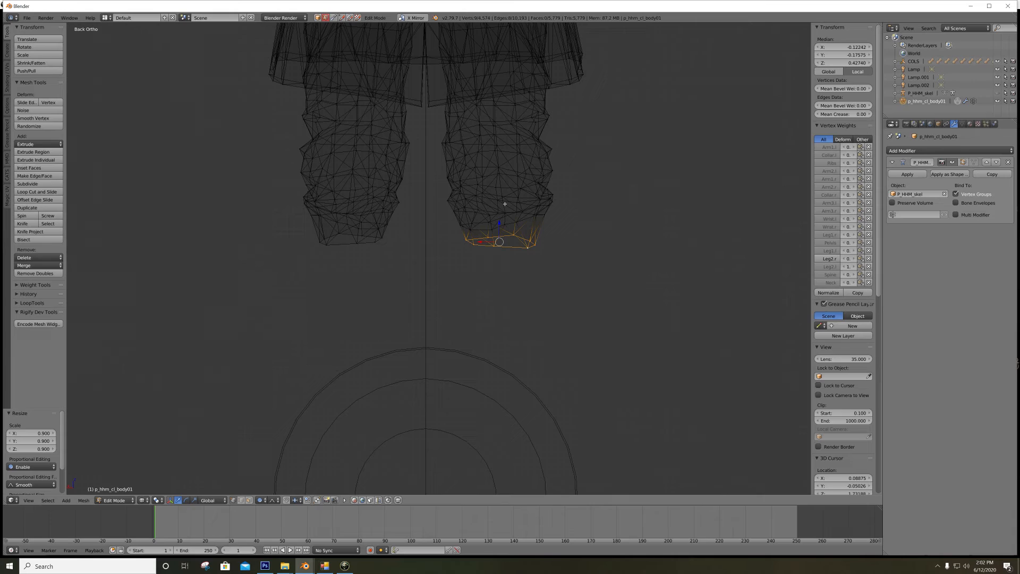
key(ctrl+KP_Add)
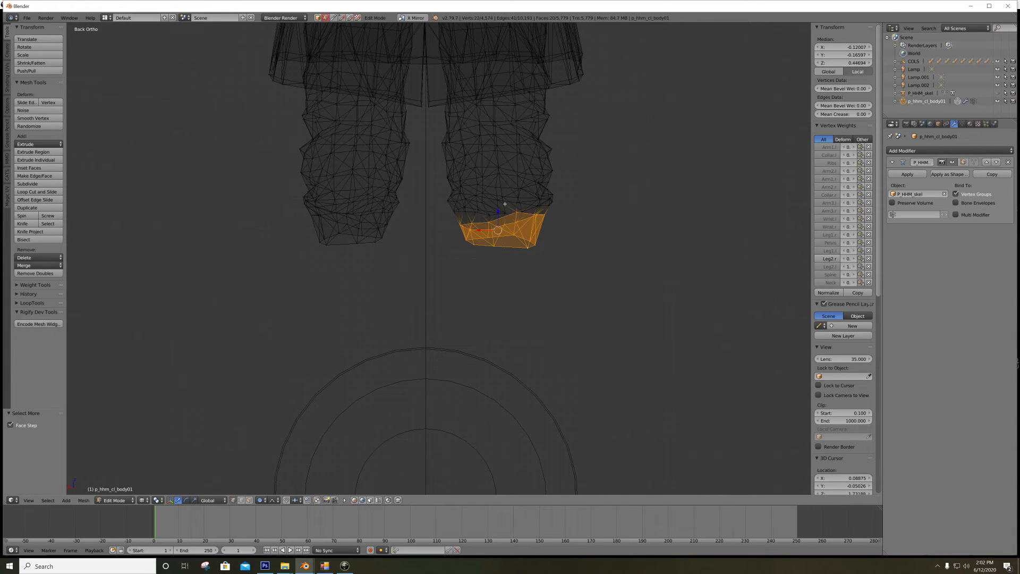
key(ctrl+KP_Add)
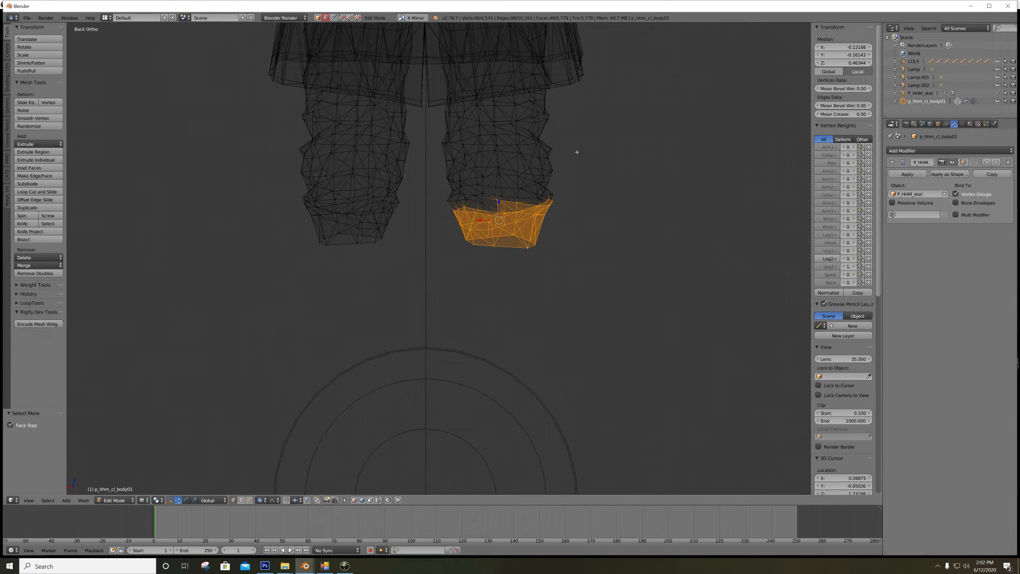
key(s)
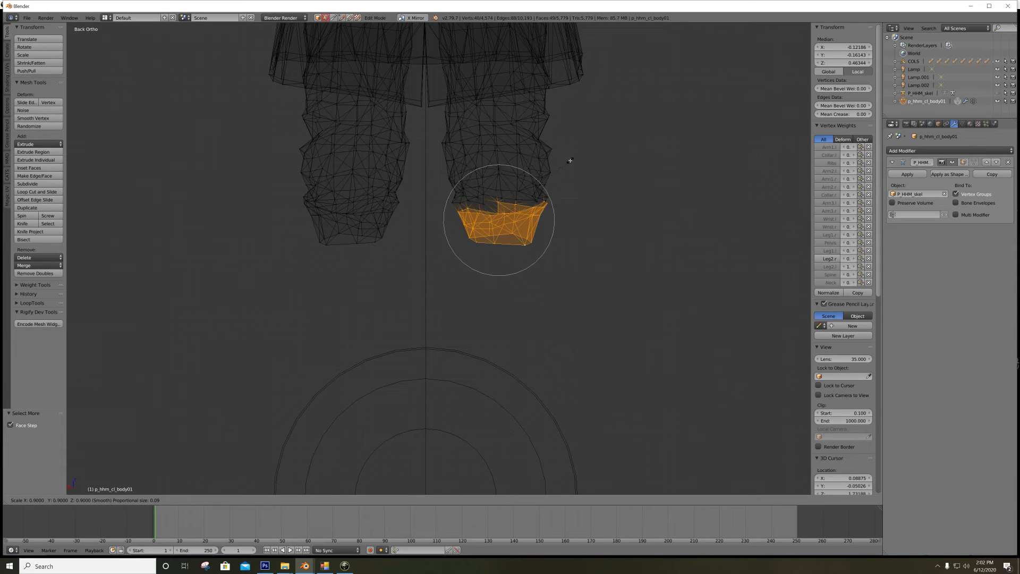
click(570, 161)
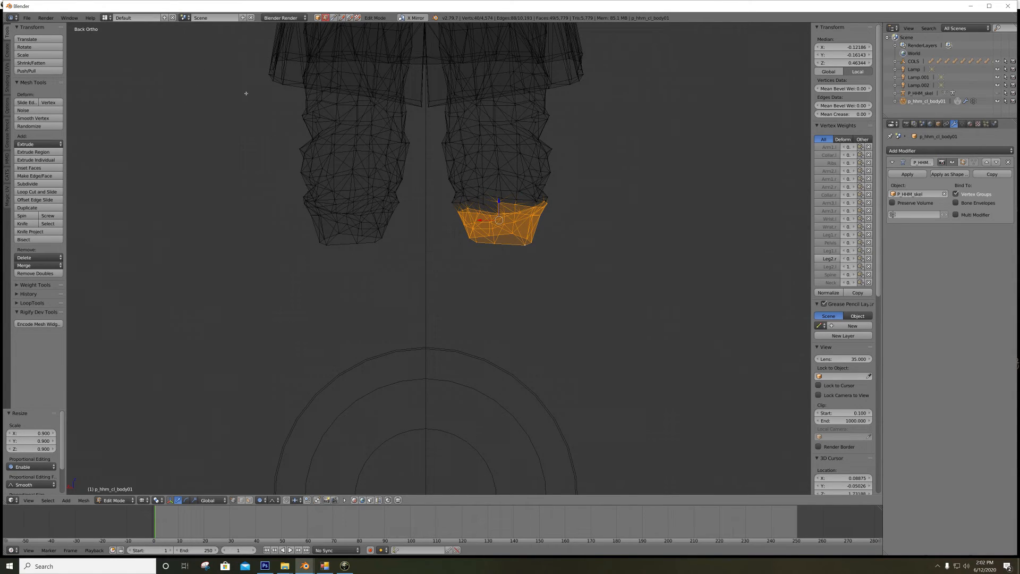
Export the armor with the narrowed cuffs as Neverwinter Nights 2 (.mdb), overwriting p_hhm_cl_body01.mdb in the Demo folder
click(27, 17)
mouse_move(53, 176)
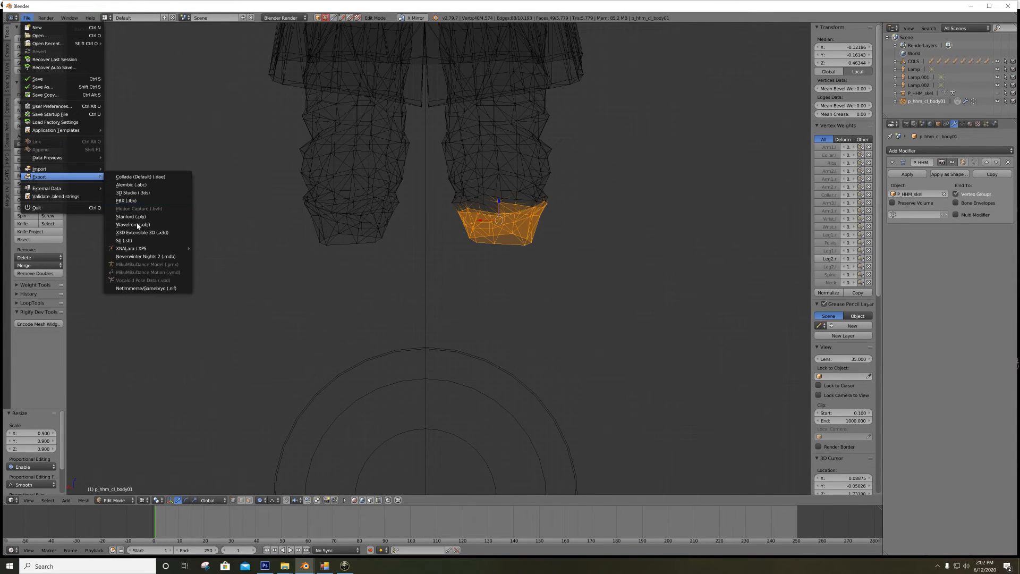
click(145, 257)
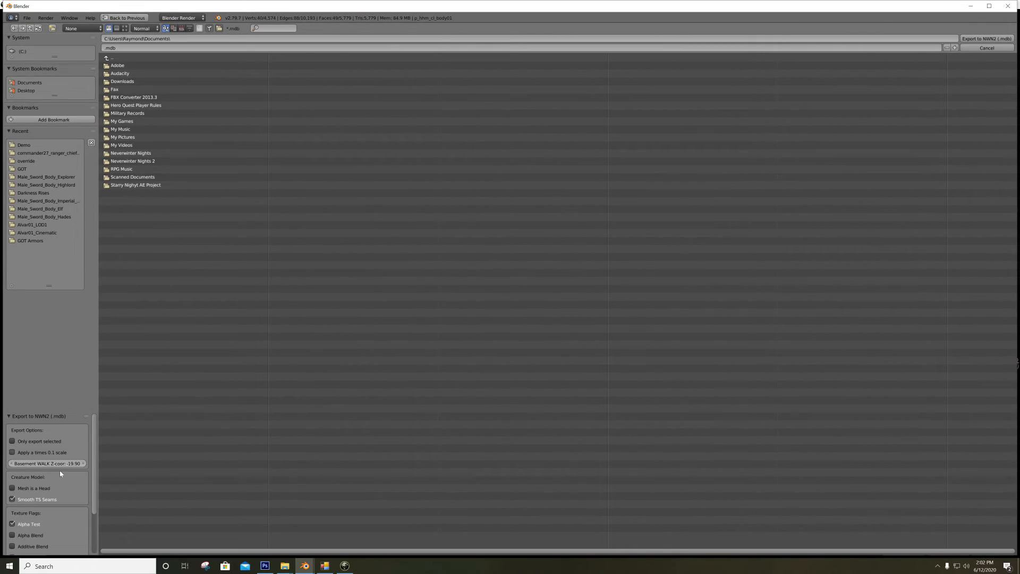
click(25, 144)
double_click(144, 66)
Switch to Neverwinter Nights 2 and toggle the human's gender to female and back to male to reload the armor
click(345, 565)
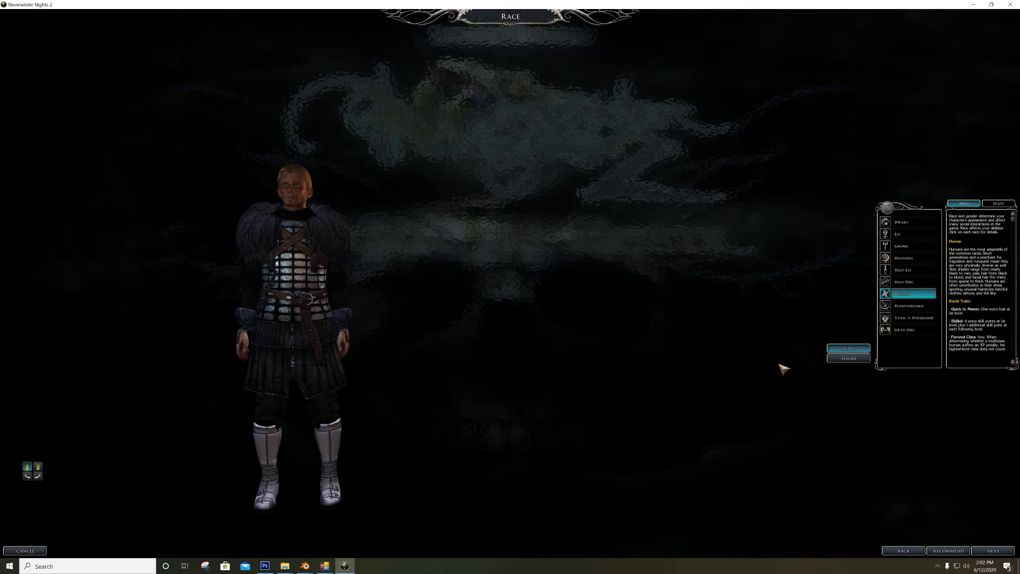
click(848, 358)
click(847, 348)
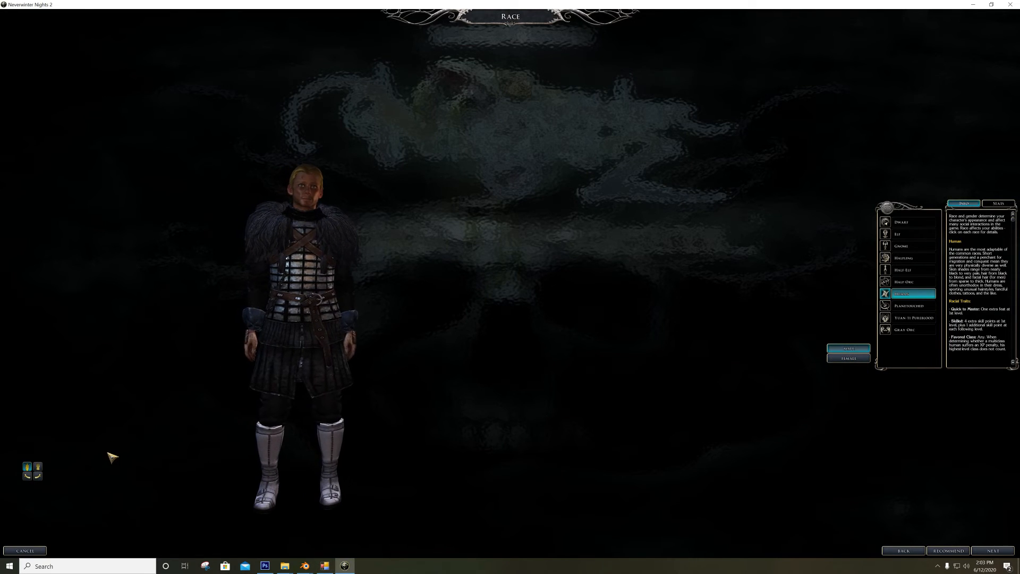
Rotate the character to examine the armor's neck, shoulders and trouser cuffs from the front and sides
drag(39, 477, 40, 476)
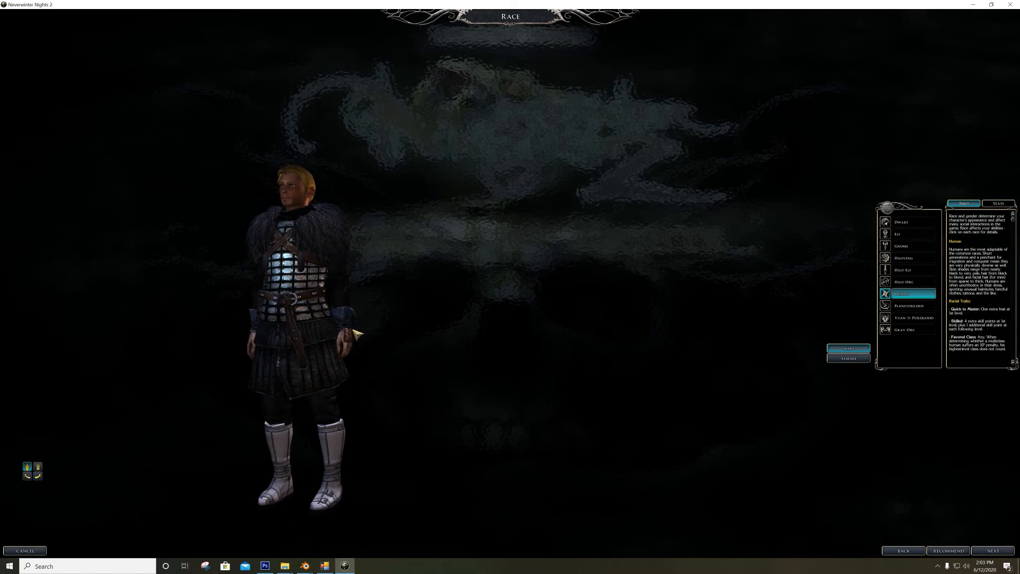
click(27, 477)
click(38, 476)
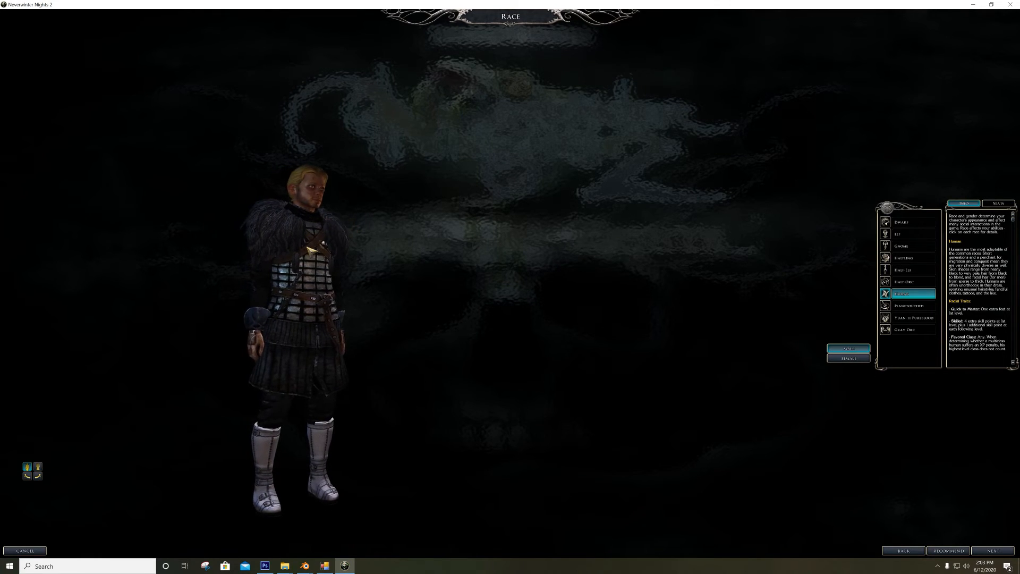
click(39, 476)
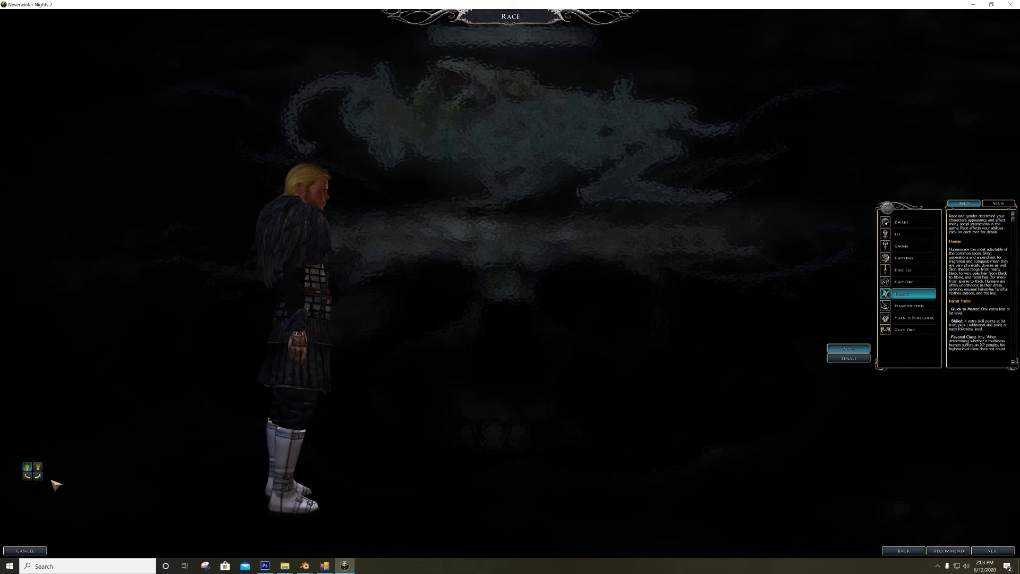
Switch to the p_hhm_cl_body01 window in Blender and box-select the neck and upper shoulder fur in wireframe display
mouse_move(304, 565)
click(345, 528)
key(a)
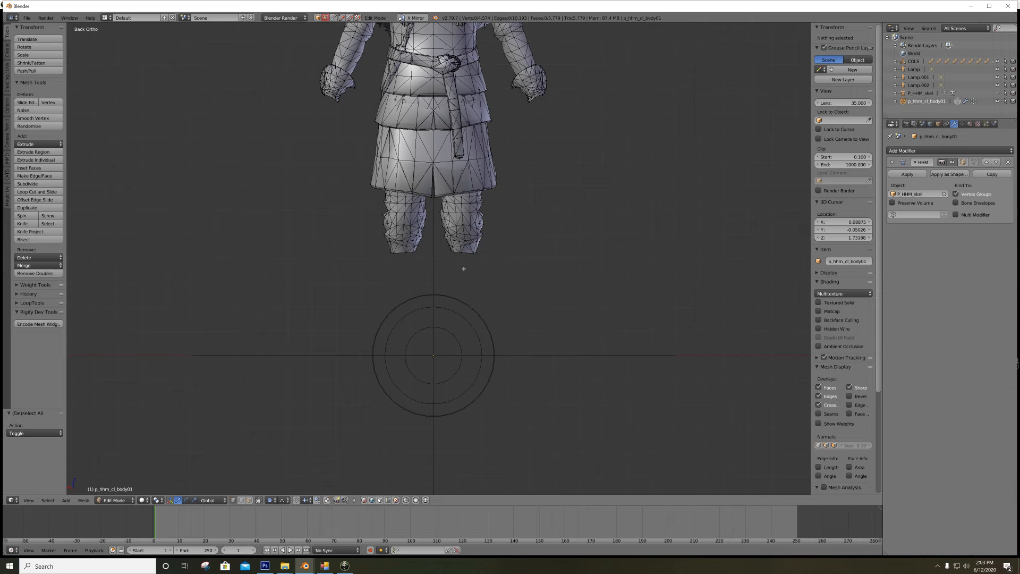
key(z)
shift+middle_drag(422, 147, 431, 334)
key(b)
drag(330, 75, 556, 165)
Adjust the proportional editing size and raise the selected neck and shoulder vertices by 0.021 along Z
drag(441, 115, 441, 111)
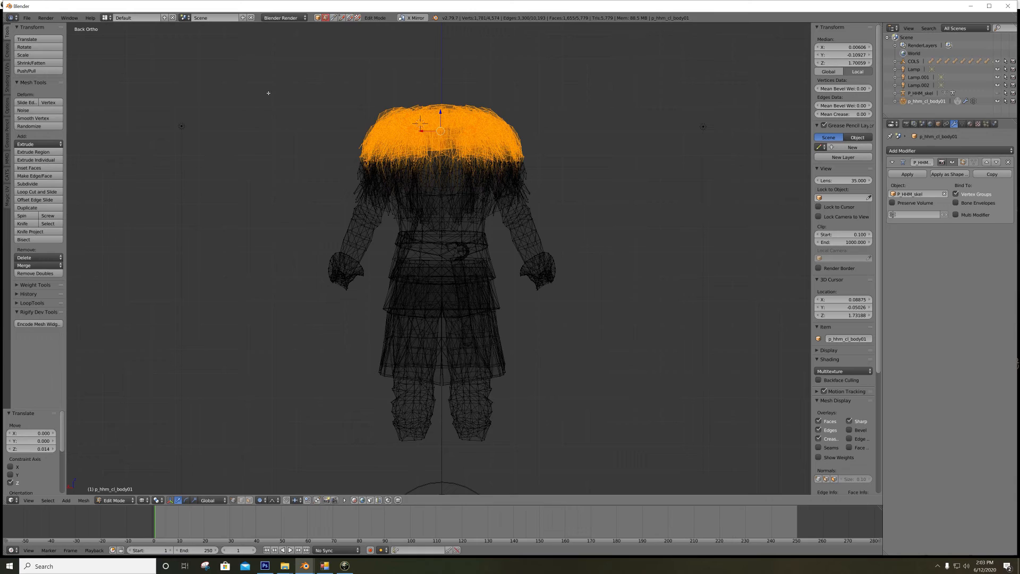
key(ctrl+z)
key(g)
scroll(416, 155, down, 10)
right_click(416, 156)
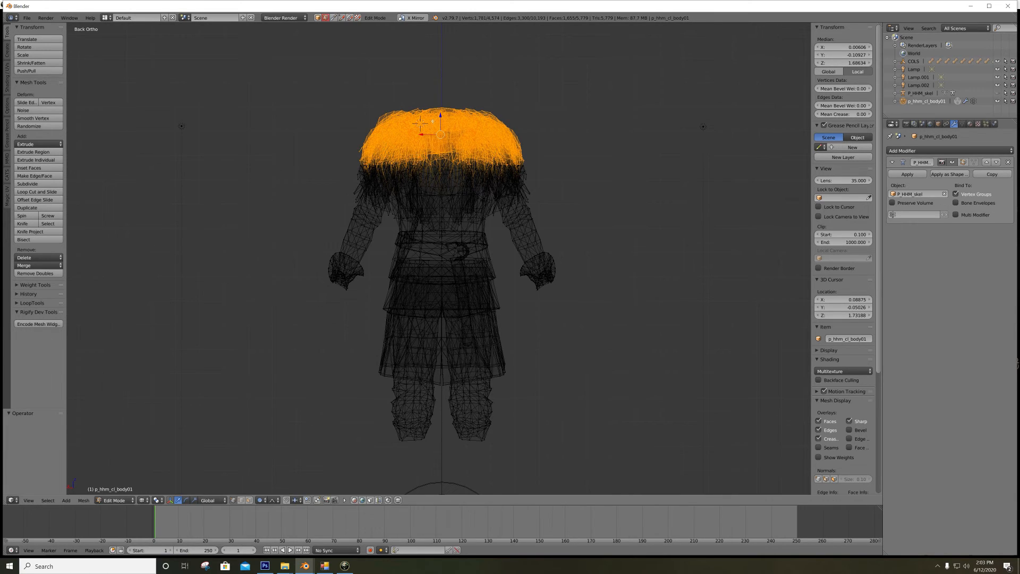
drag(441, 114, 441, 108)
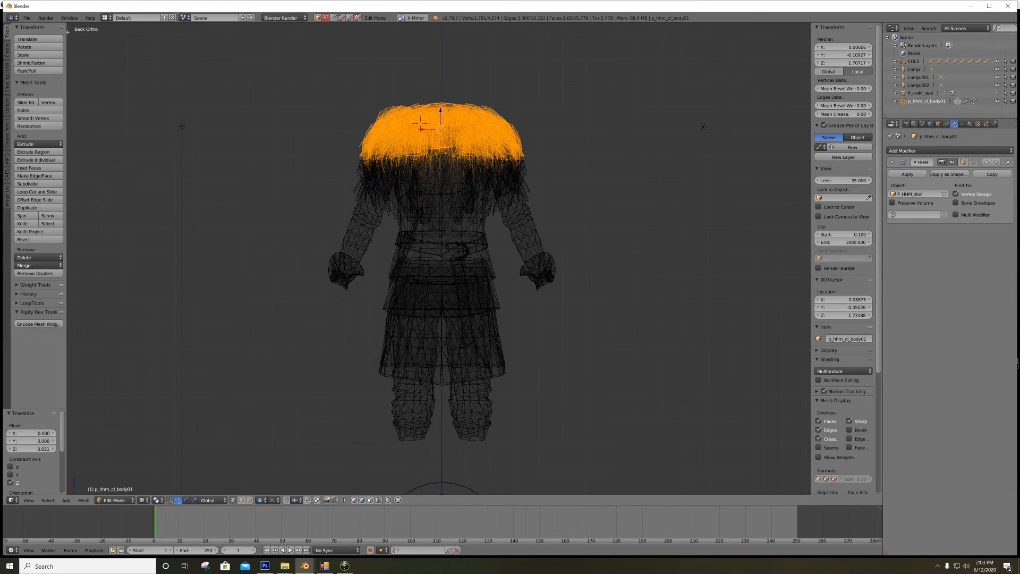
Export the armor with the raised shoulders as Neverwinter Nights 2 (.mdb), overwriting p_hhm_cl_body01.mdb in the Demo folder
click(27, 17)
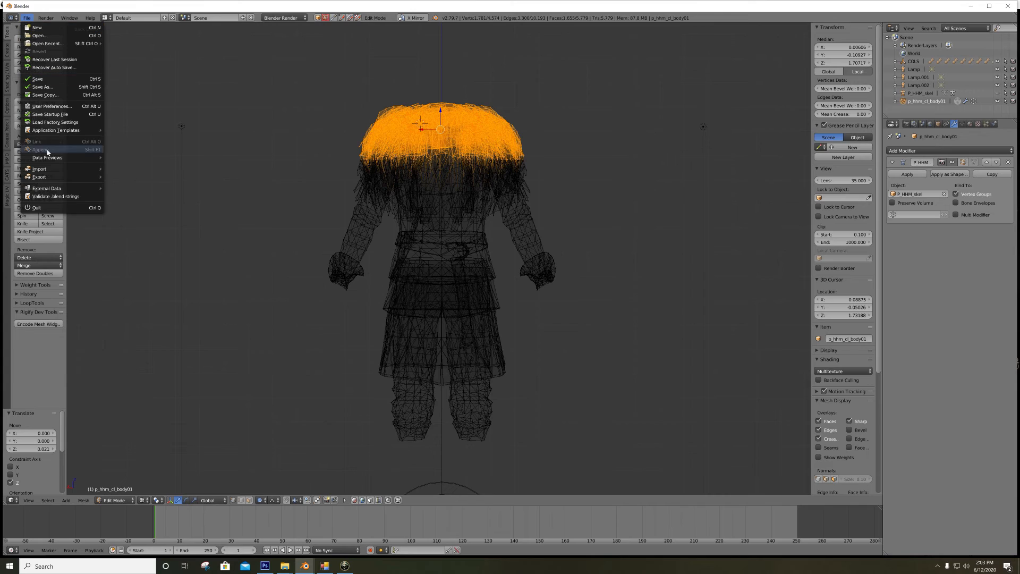
mouse_move(60, 177)
click(149, 257)
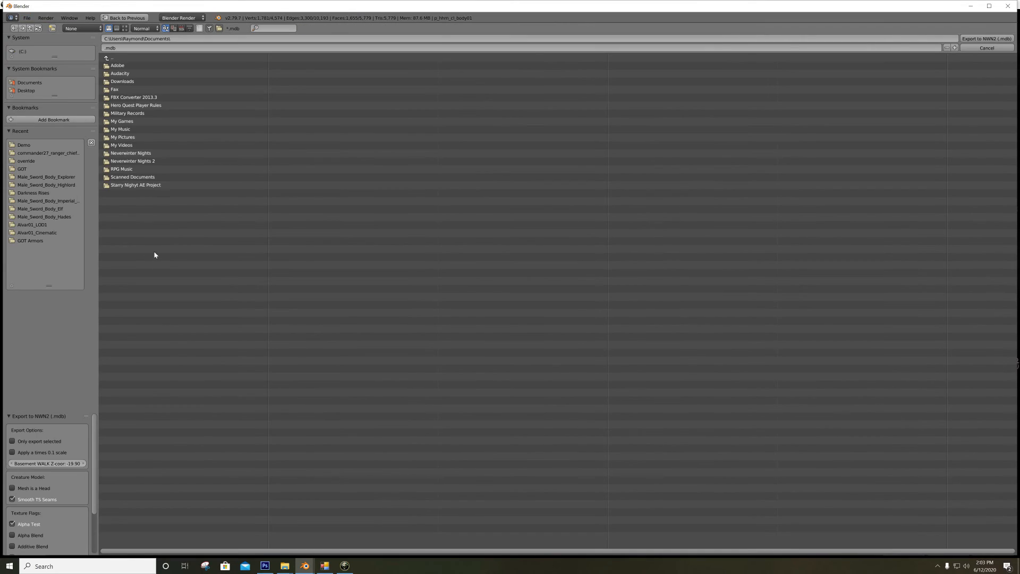
click(21, 145)
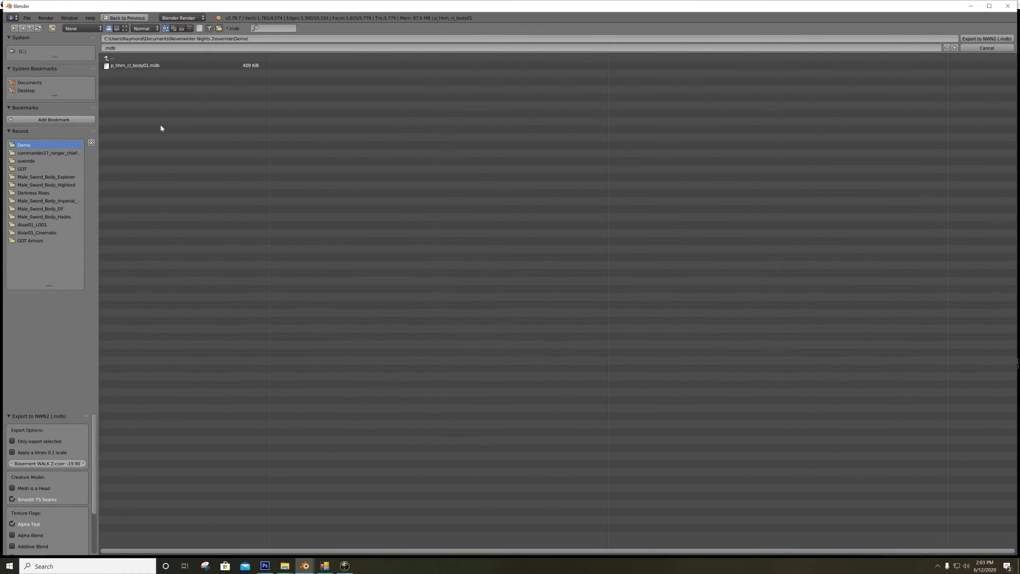
click(153, 67)
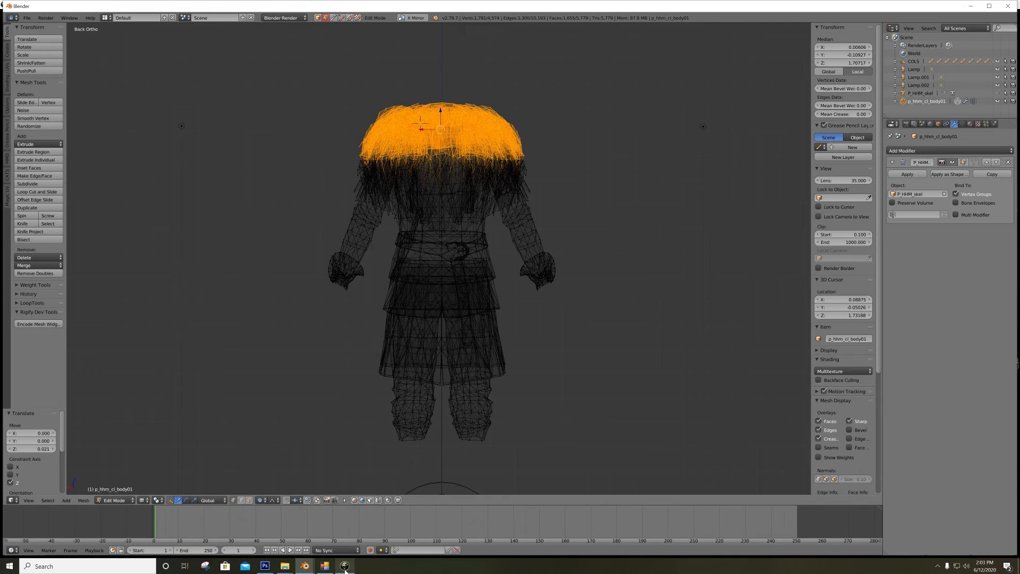
Switch to Neverwinter Nights 2, turn the human to face forward, and toggle the gender to female and back to male
click(345, 565)
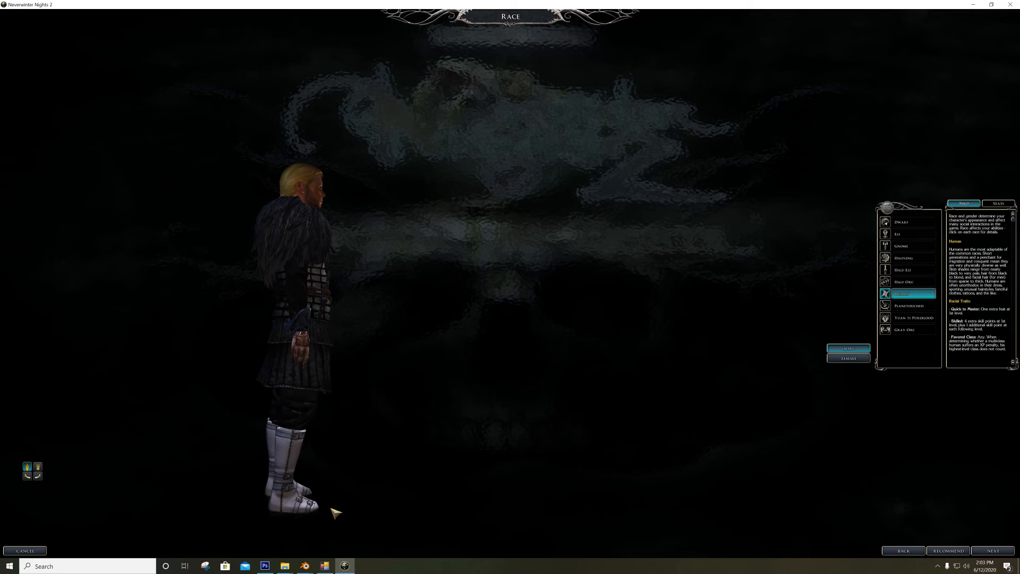
click(37, 476)
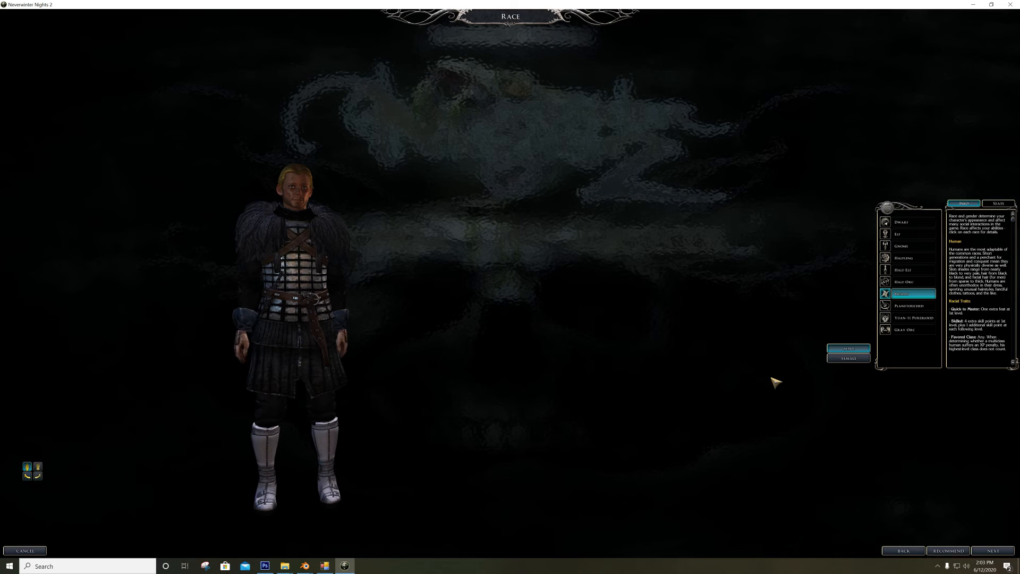
click(854, 357)
click(849, 348)
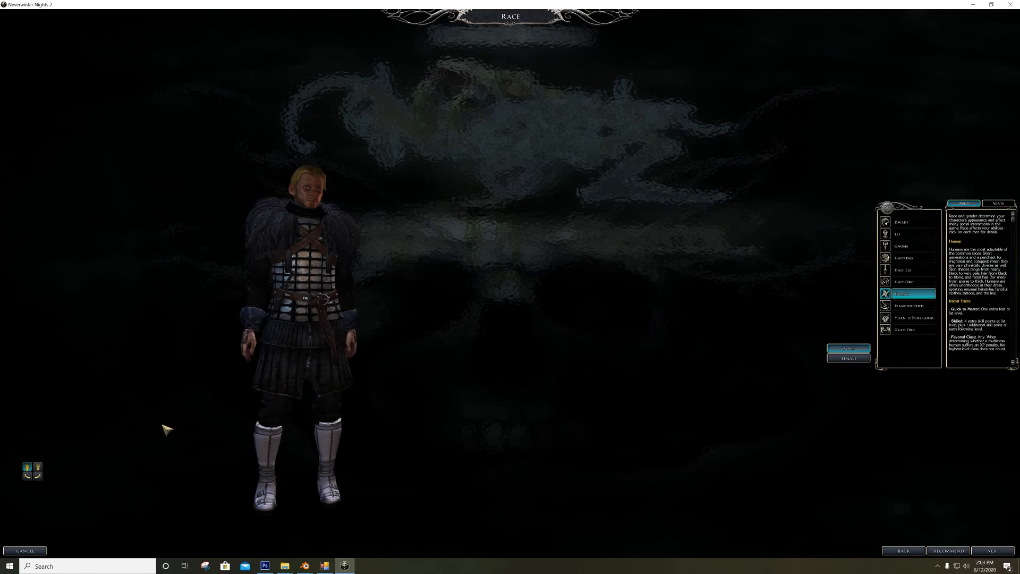
Rotate the reloaded character to examine the raised neck and shoulders from the back, side and front
click(39, 476)
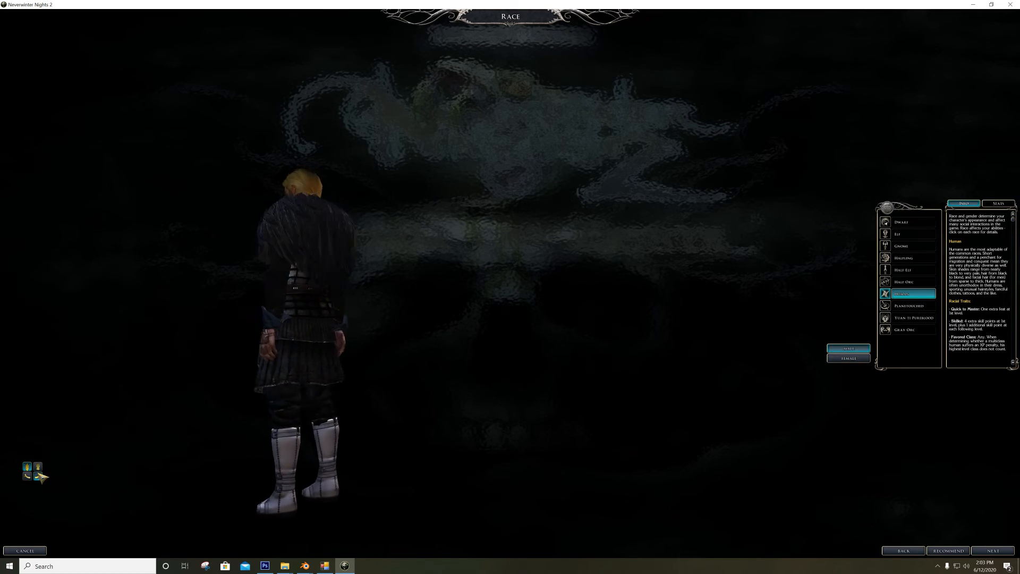
click(31, 473)
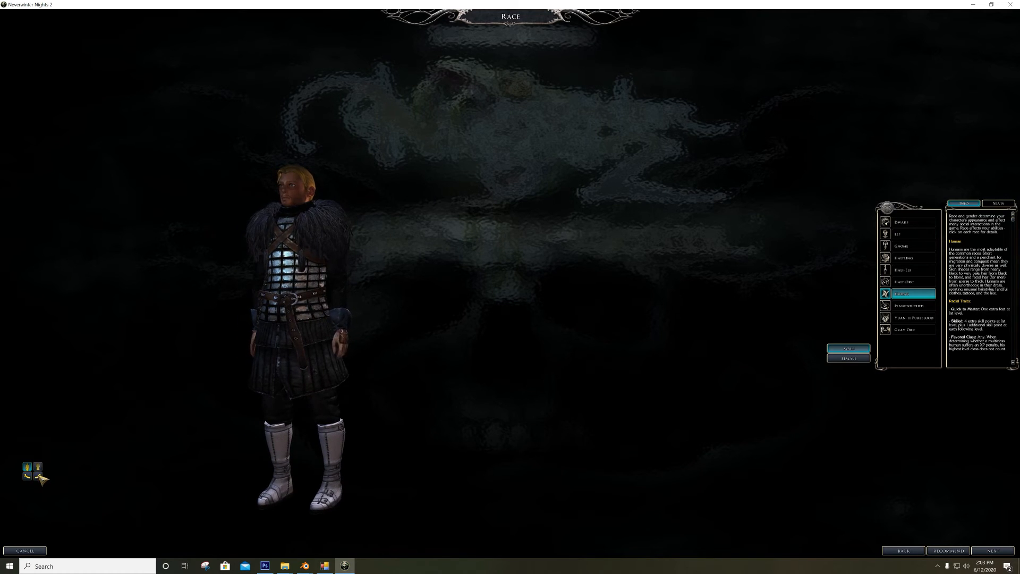
click(39, 477)
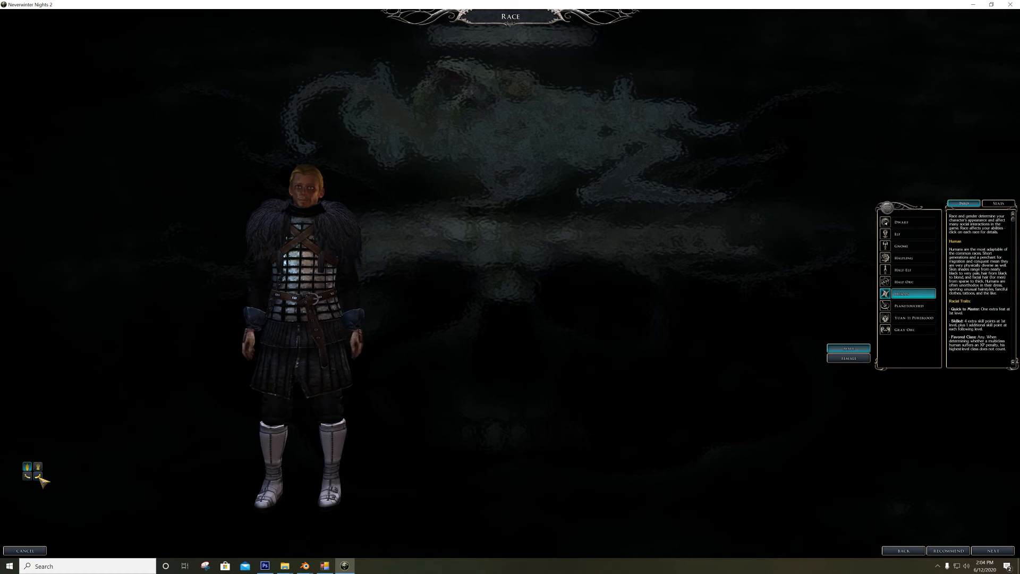
Open the women GOT.blend window, view the got_tut_d.dds texture in Photoshop, and return to Blender
click(305, 567)
click(287, 531)
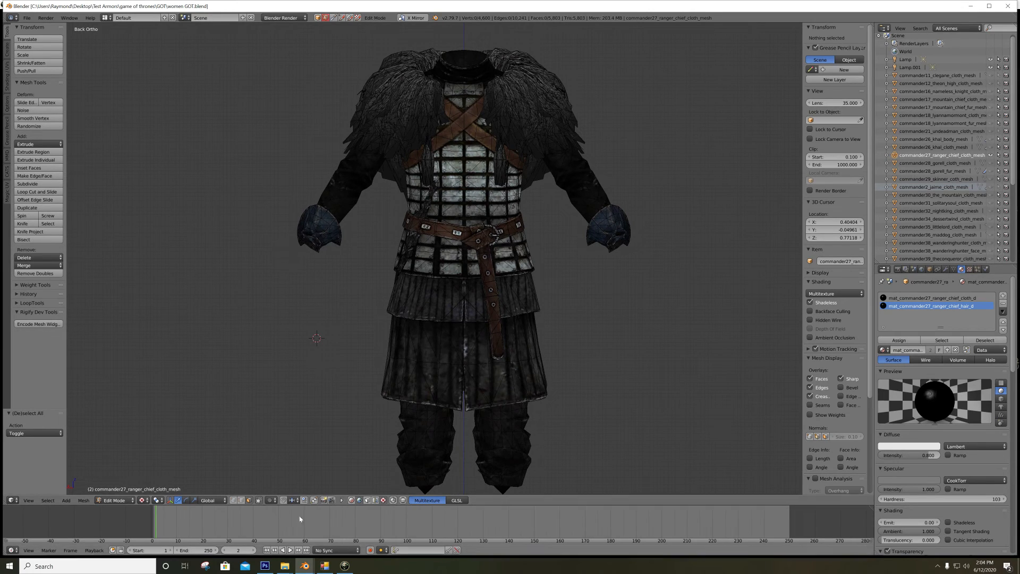
click(264, 566)
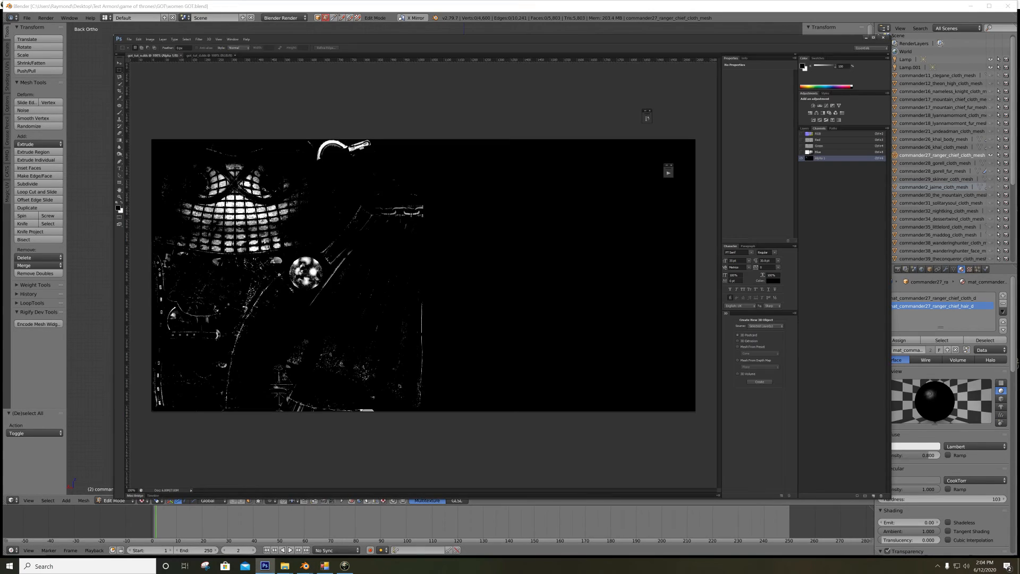
click(214, 56)
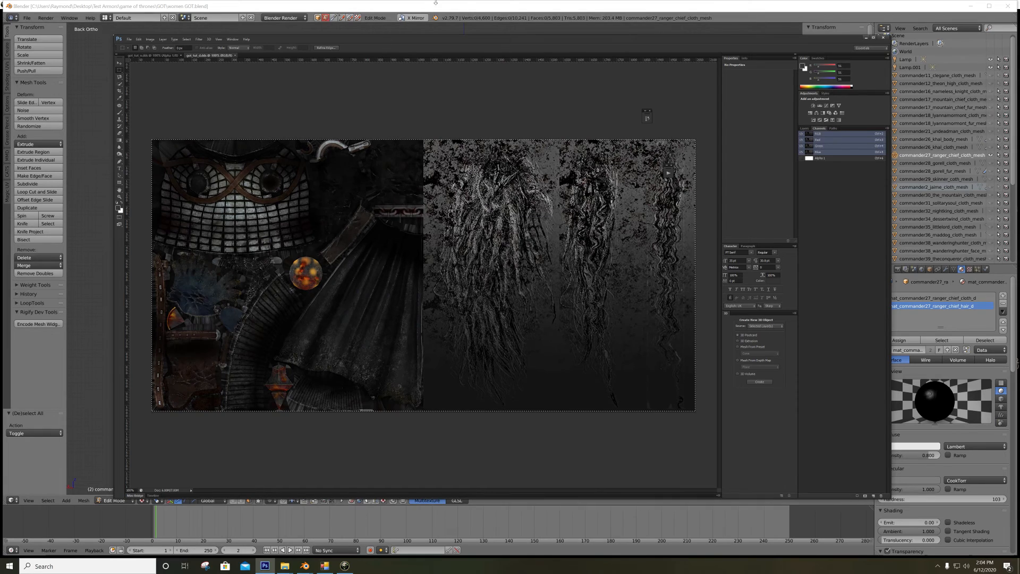
key(alt+Tab)
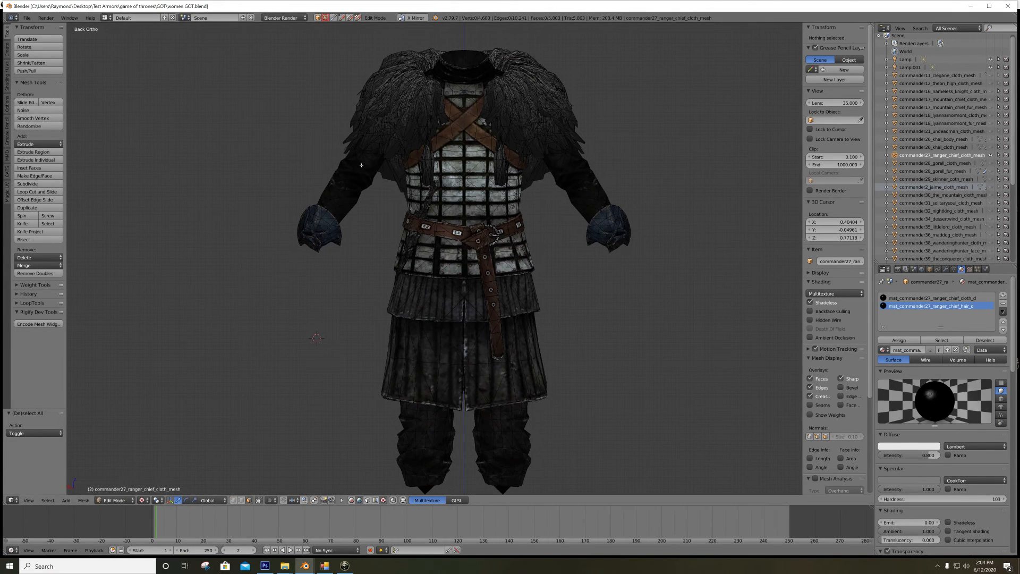
Examine the whole ranger chief mesh's UVs in the UV Editing layout, return to the Default layout and inspect the deselected model
key(a)
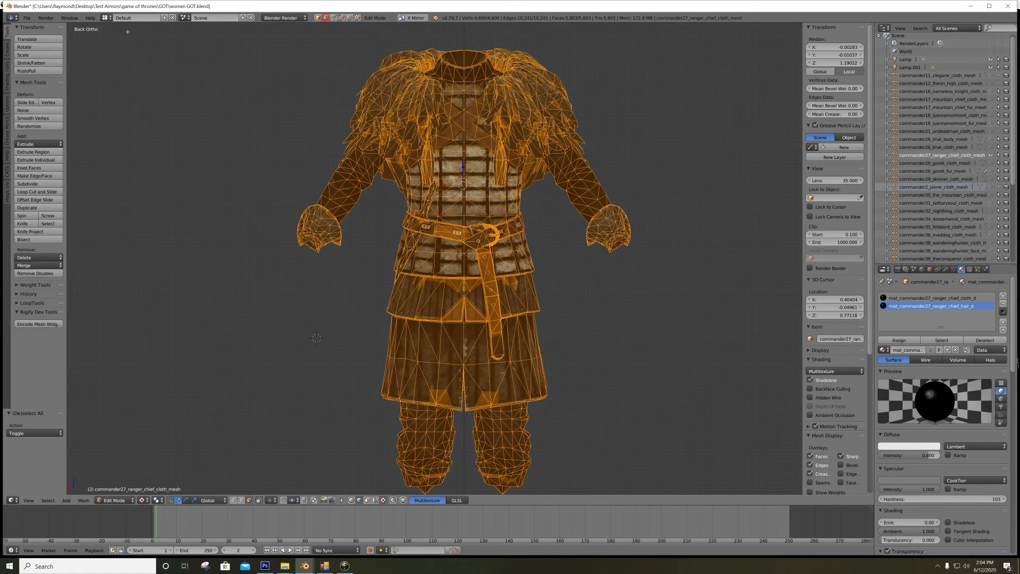
click(104, 19)
click(132, 82)
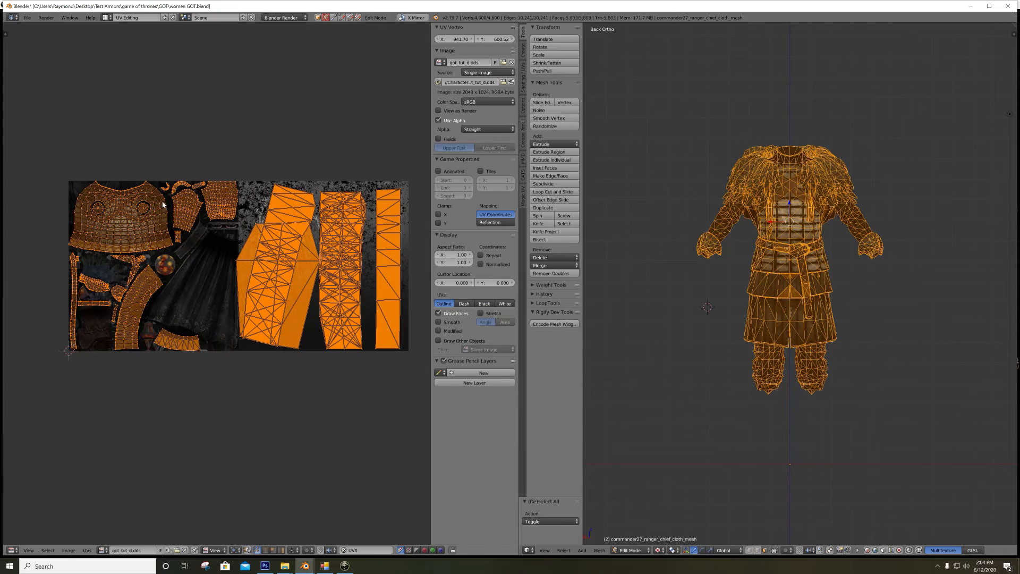
click(105, 18)
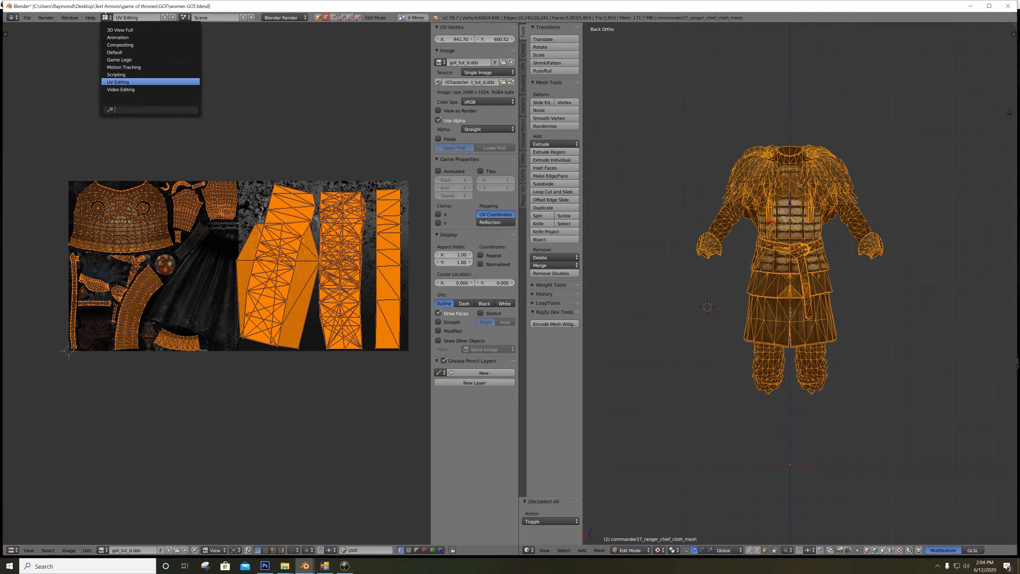
click(115, 52)
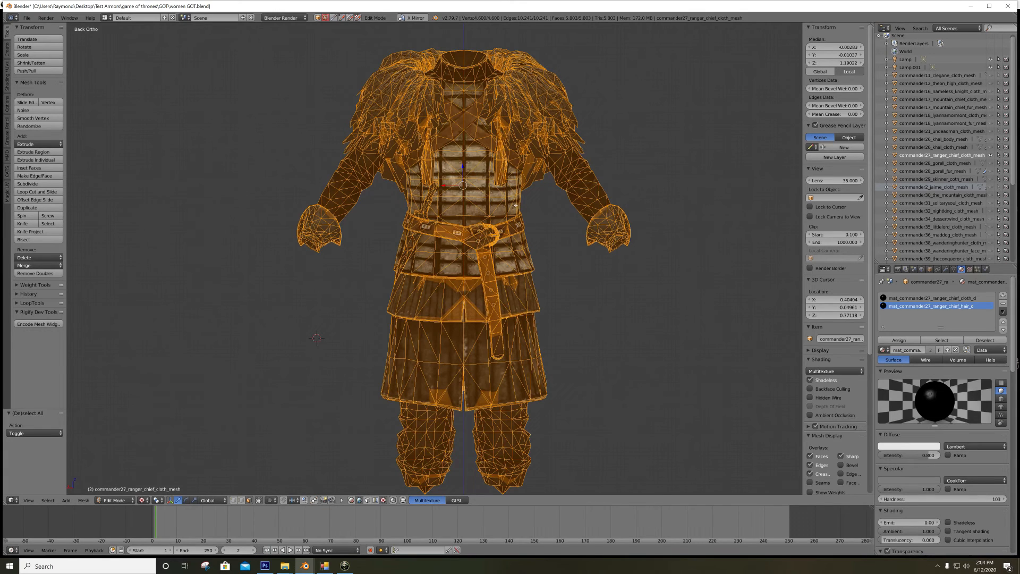
key(a)
middle_drag(528, 168, 478, 248)
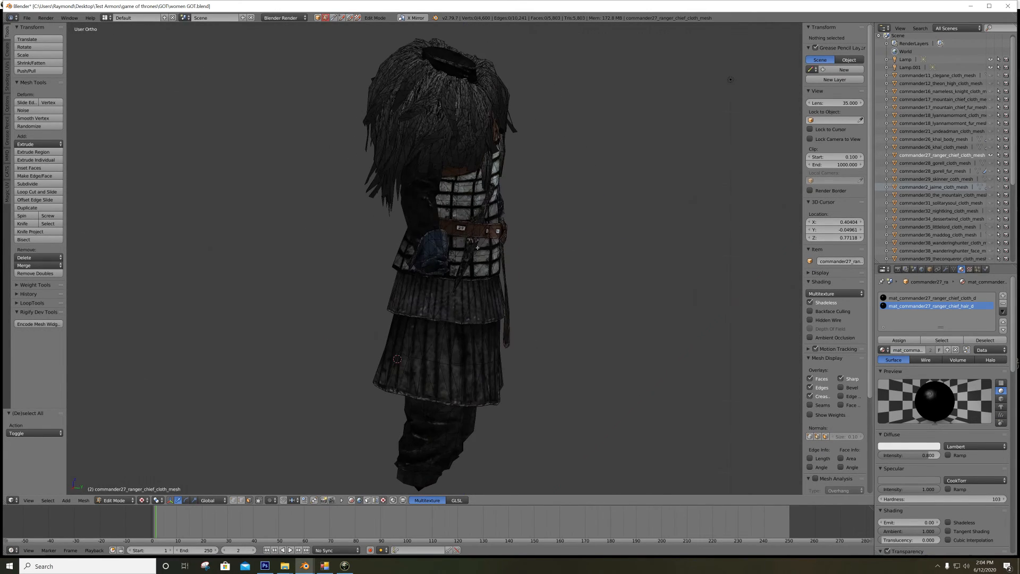
middle_drag(522, 222, 318, 467)
Return to the p_hhm_cl_body01 window, display the armor in solid shading, and select the P_HHM_skel object
mouse_move(307, 568)
click(348, 528)
key(a)
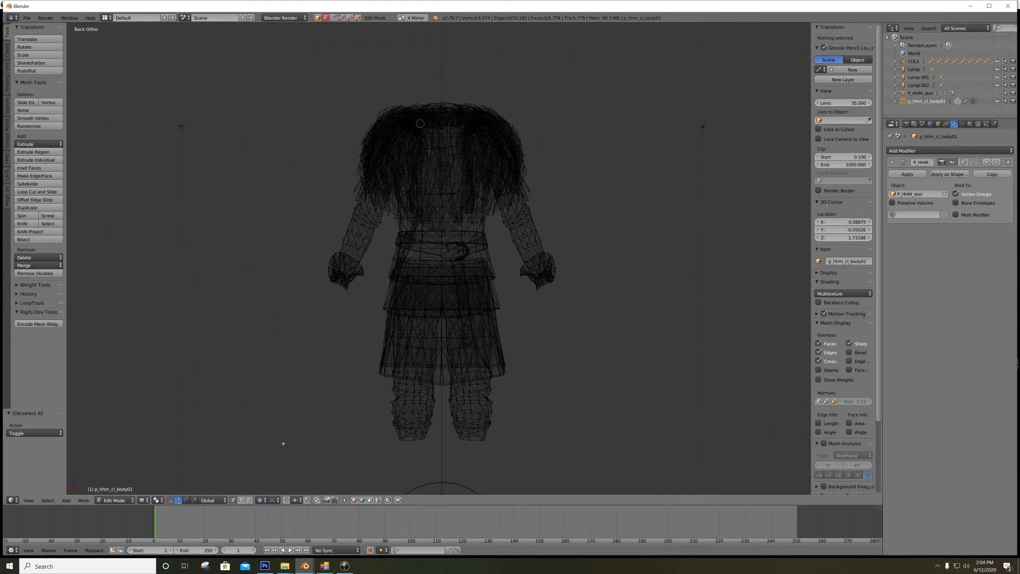
click(141, 500)
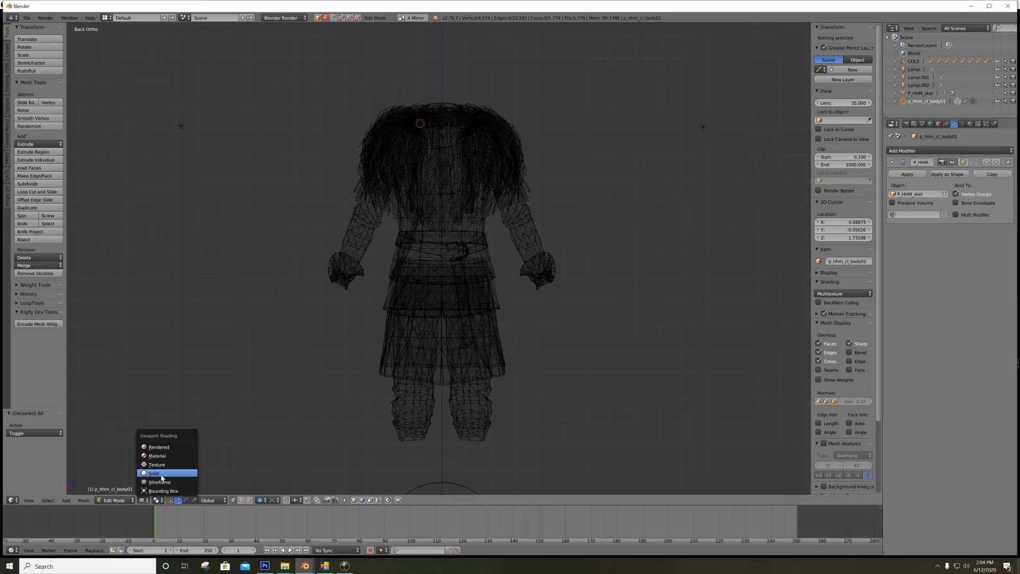
click(162, 478)
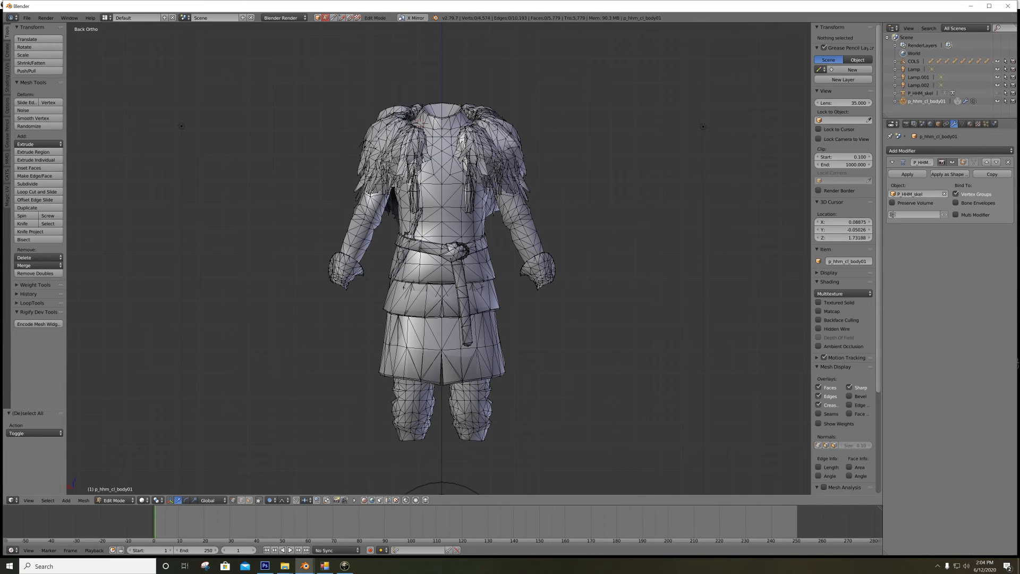
click(920, 94)
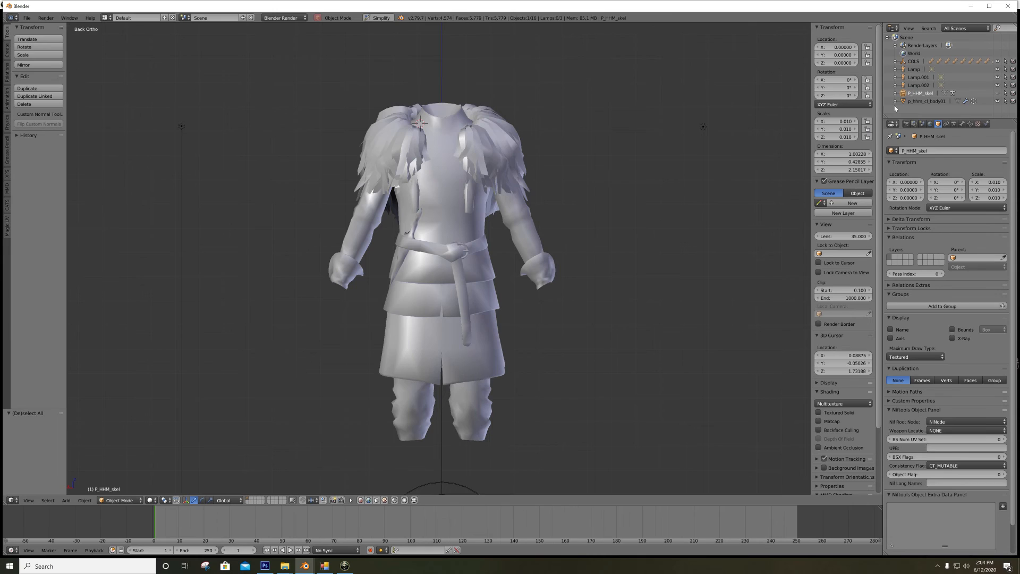